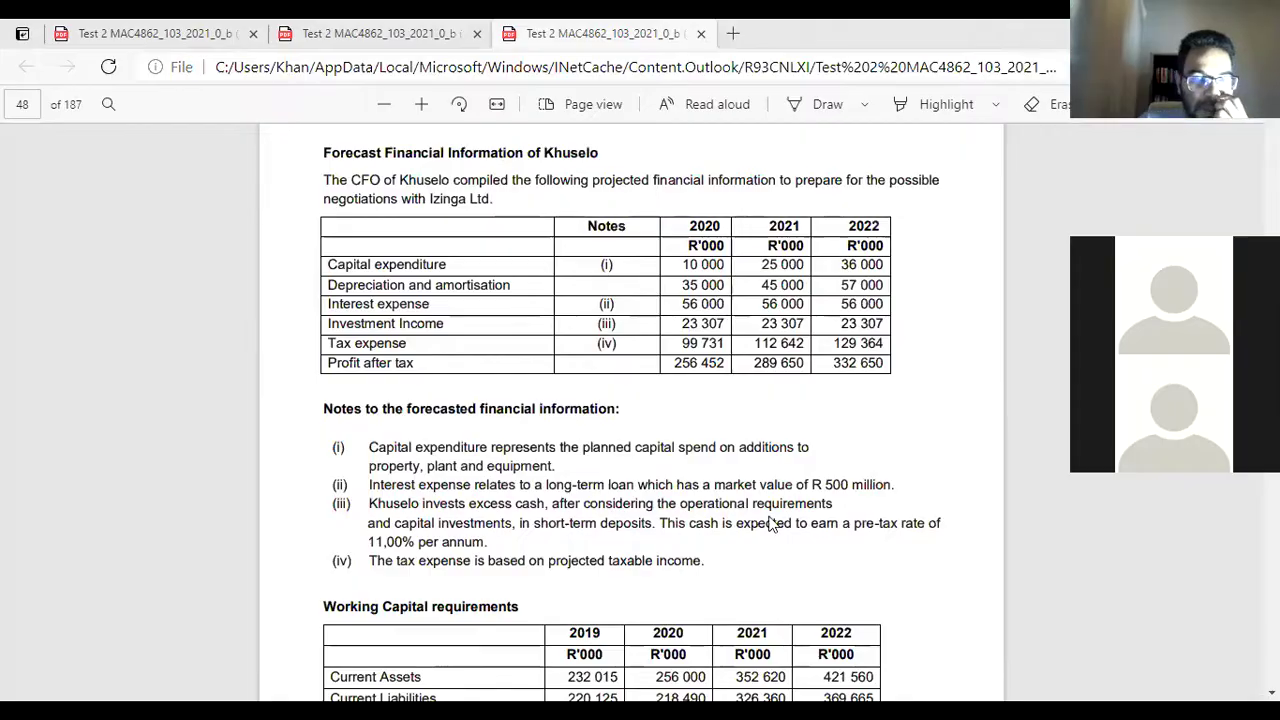
- Switch to the Book4 workbook in Excel and set all cells of Sheet1 to middle and left alignment
key("alt+Tab")
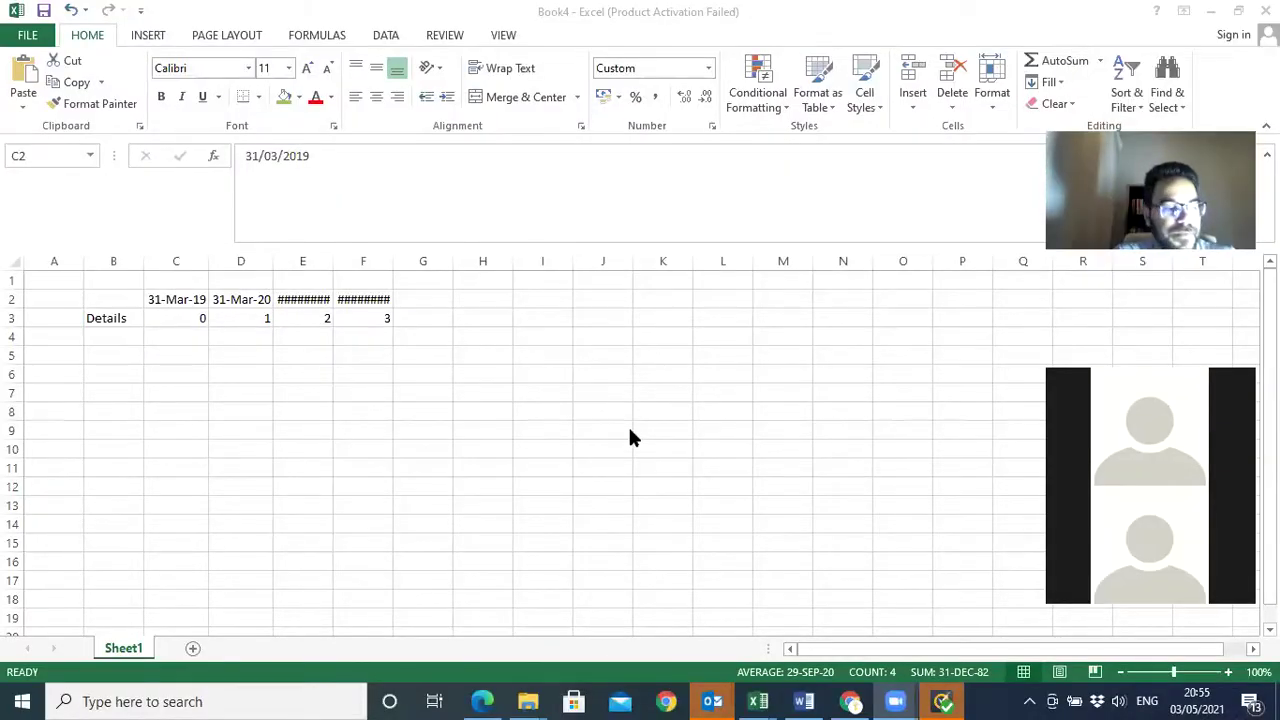
left_click(10, 262)
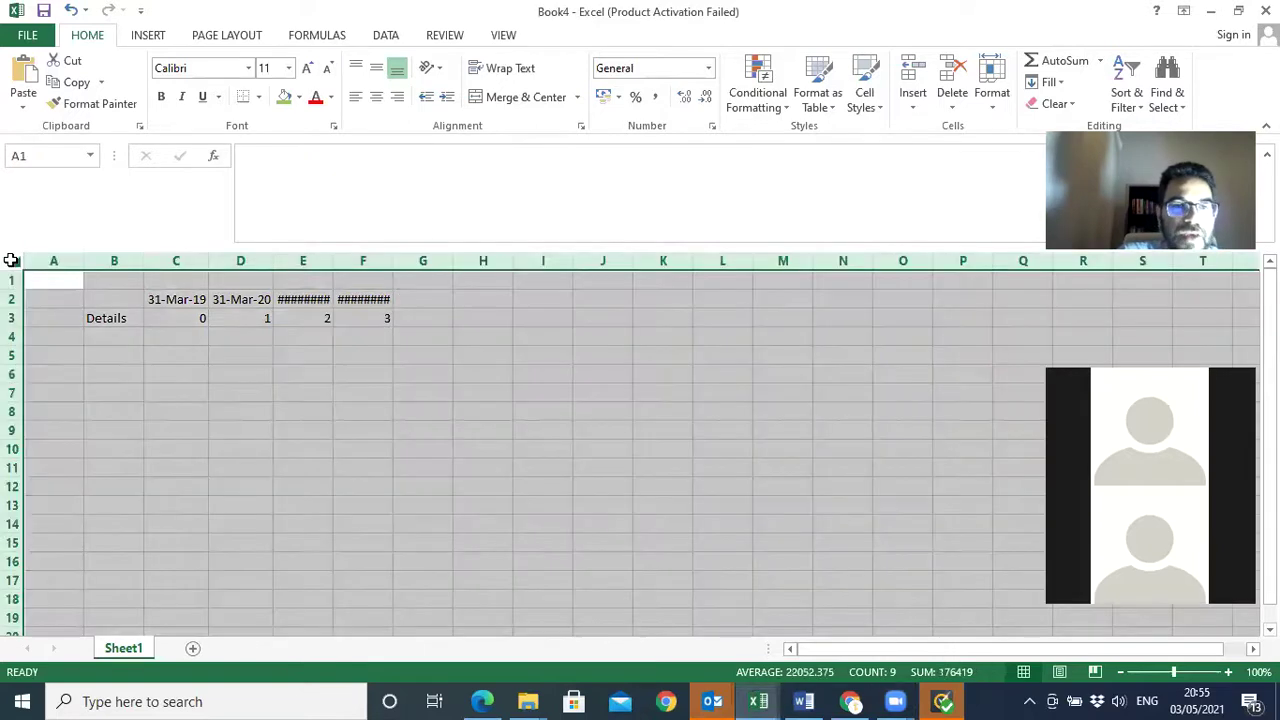
left_click(376, 68)
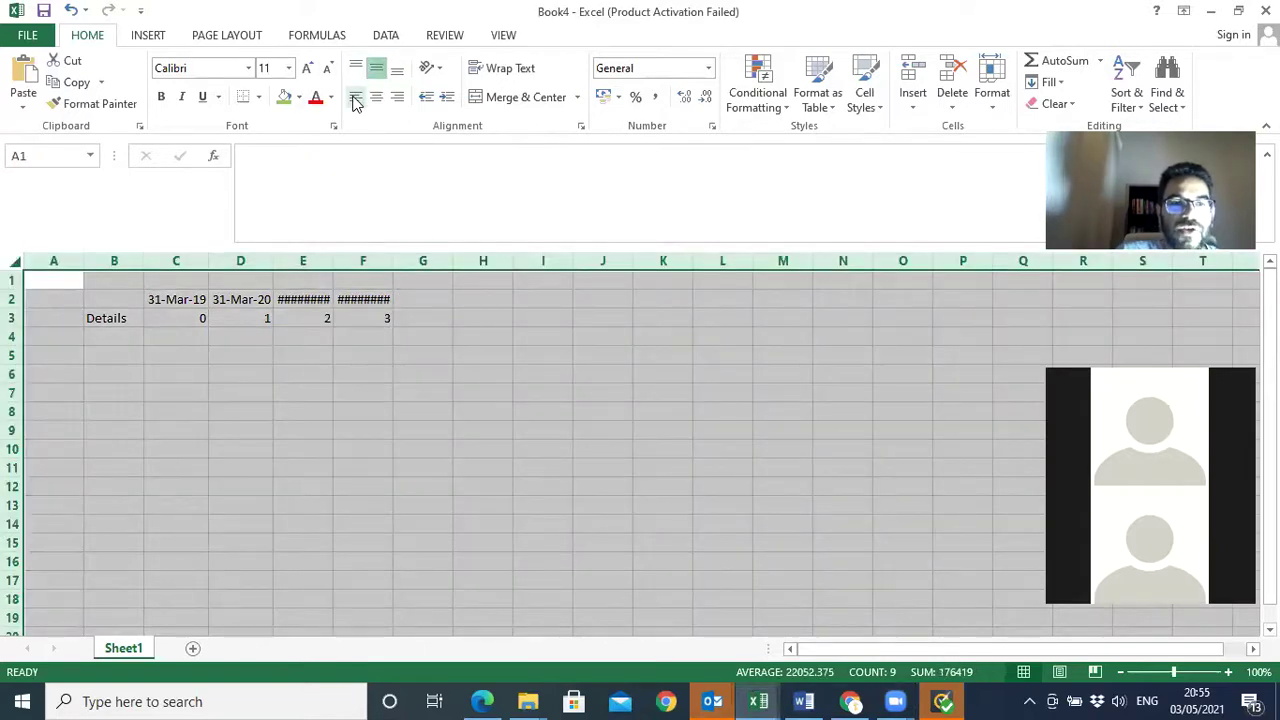
left_click(355, 97)
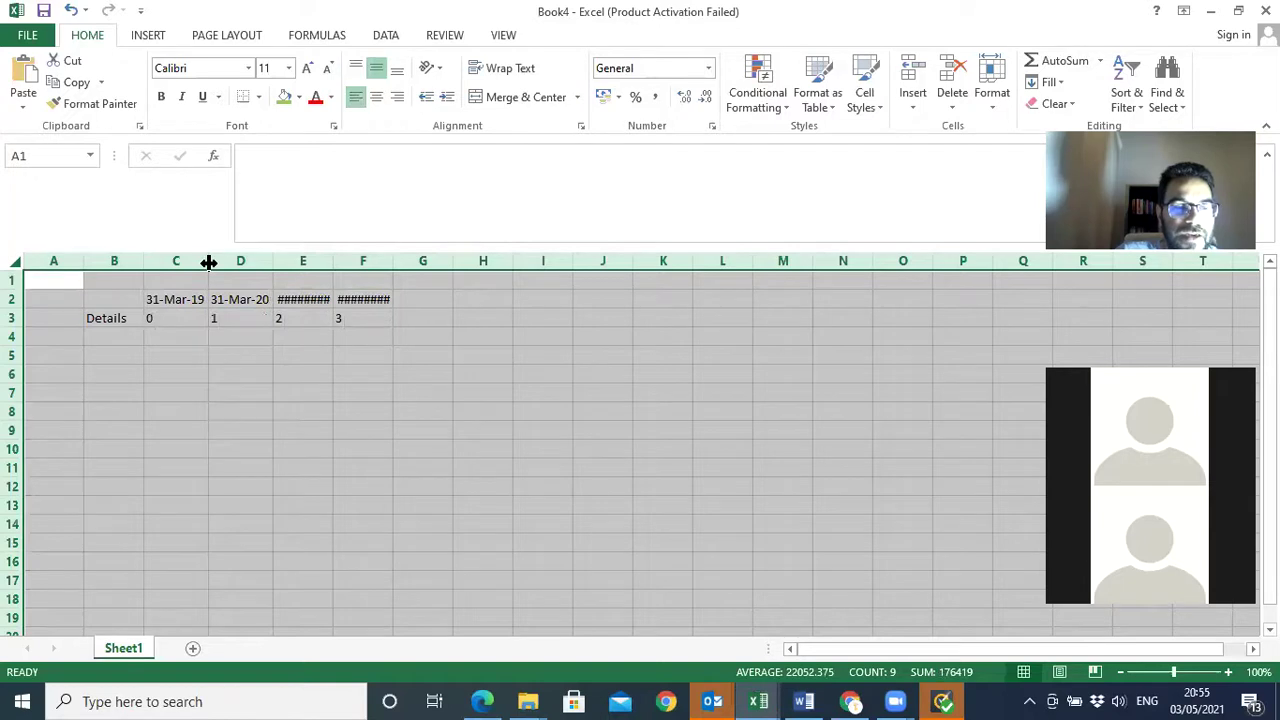
- Widen all columns of the sheet equally so the dates fit, and narrow column A to a slim margin
left_click_drag(208, 262, 237, 262)
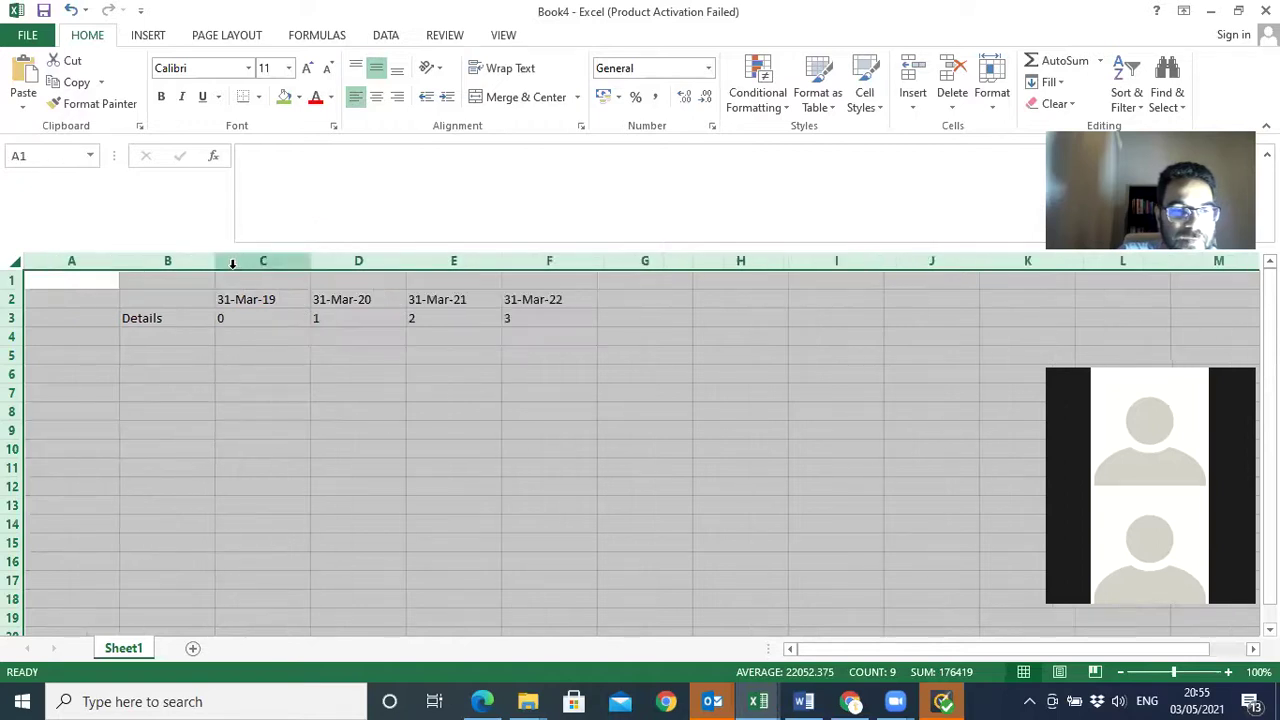
left_click(76, 259)
left_click_drag(120, 260, 66, 260)
left_click(286, 403)
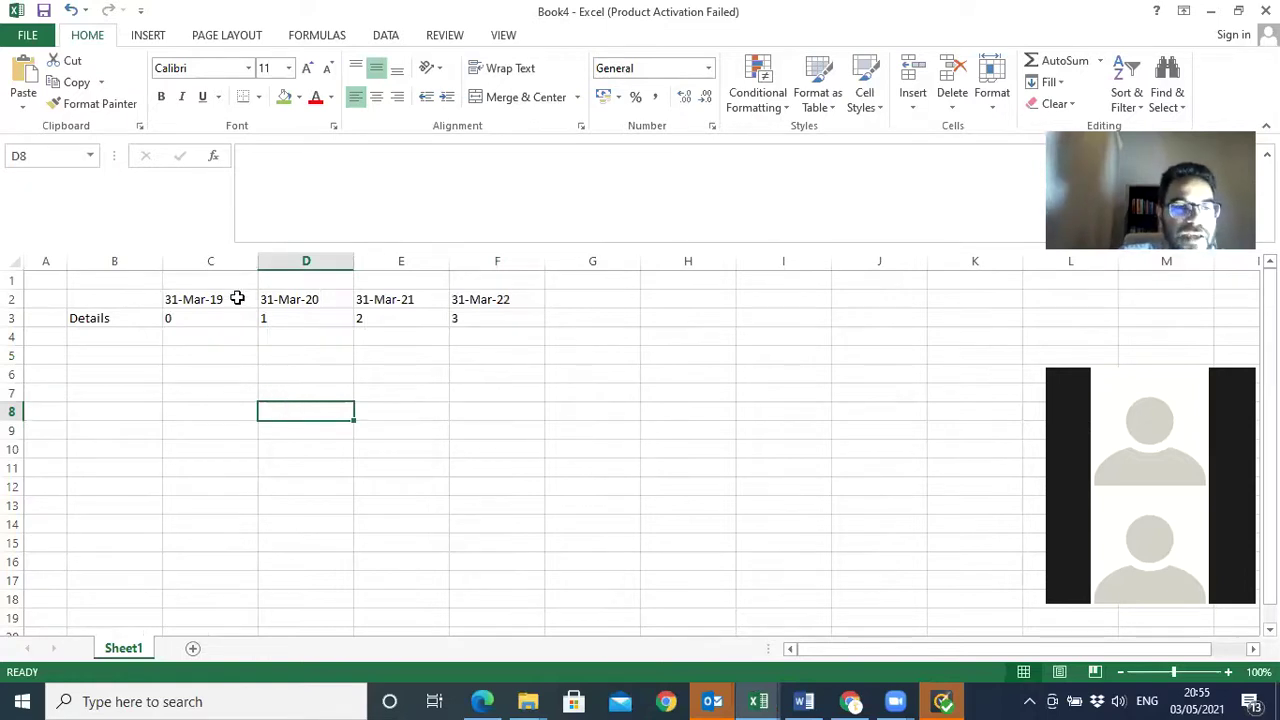
- Centre the dates and period numbers in cells C2:F3 horizontally
left_click(244, 299)
left_click_drag(244, 299, 470, 318)
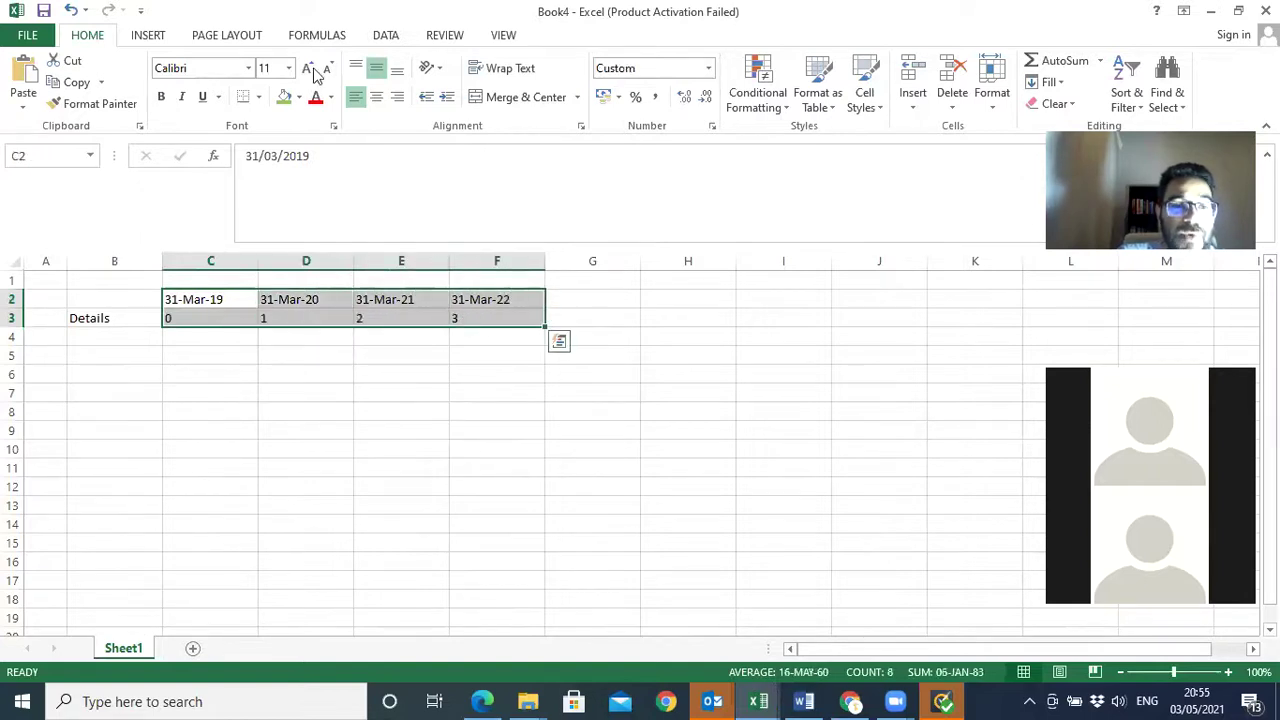
left_click(381, 95)
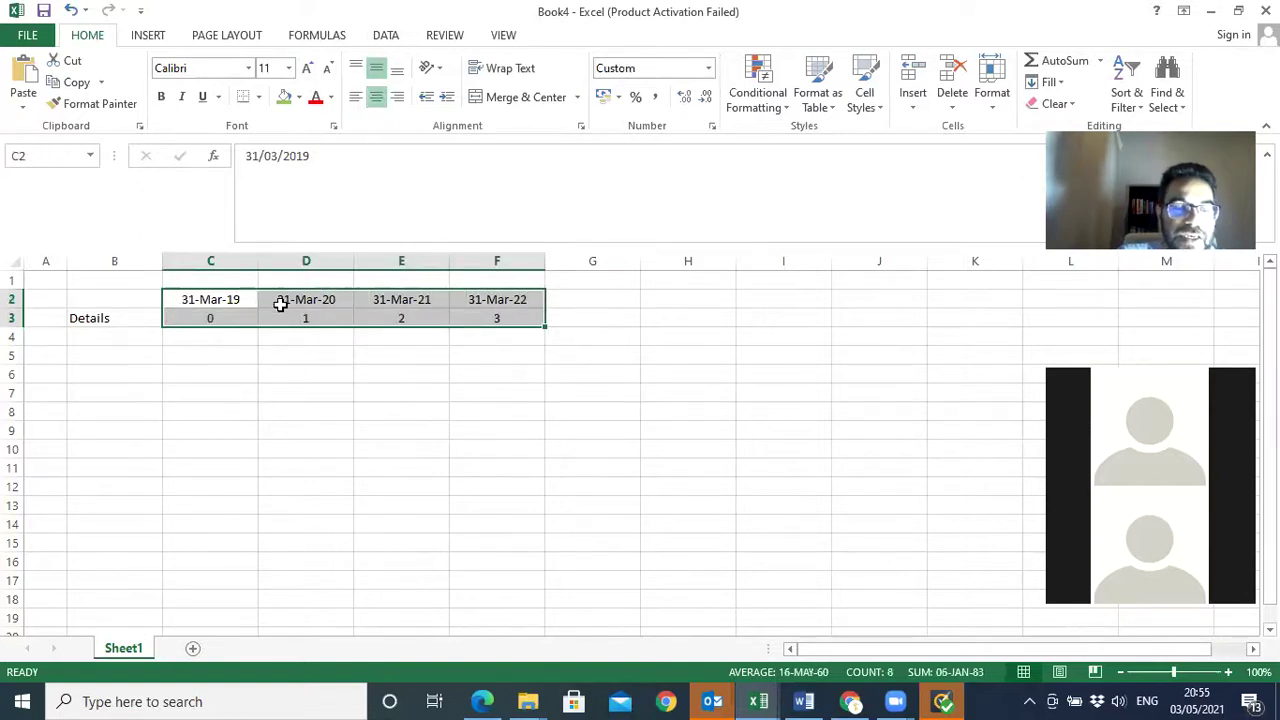
left_click_drag(281, 305, 494, 311)
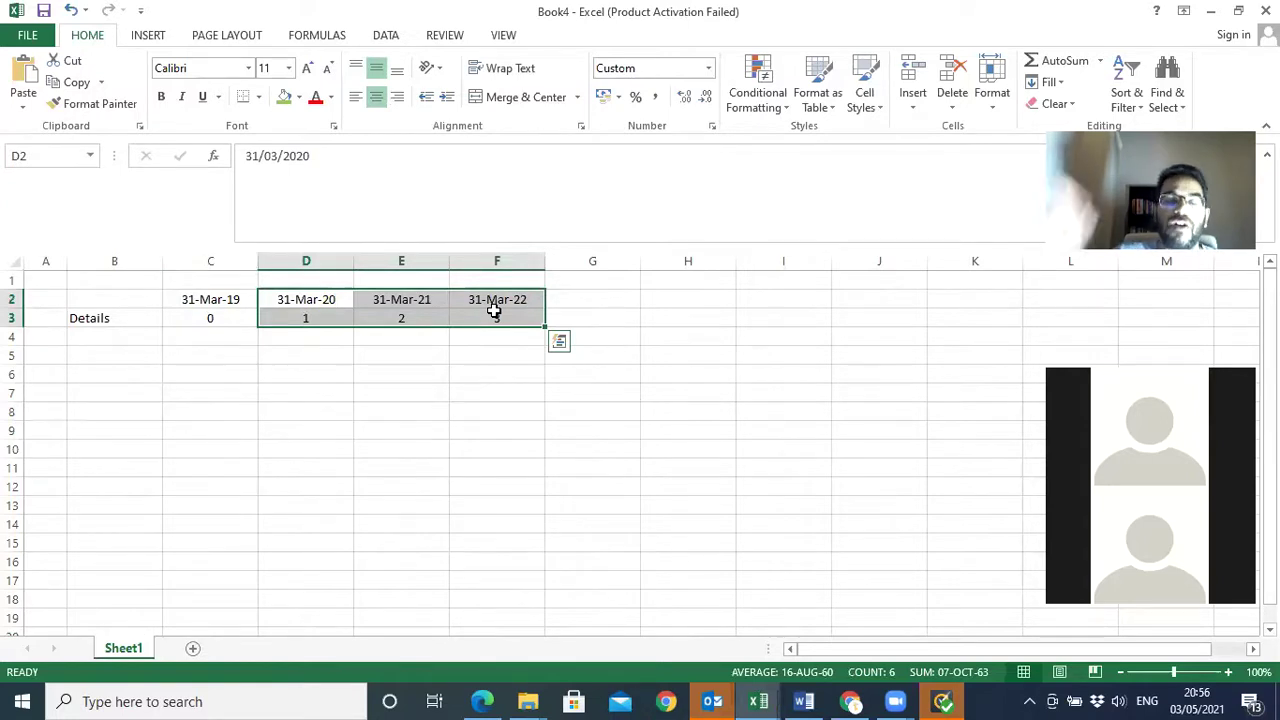
left_click(575, 302)
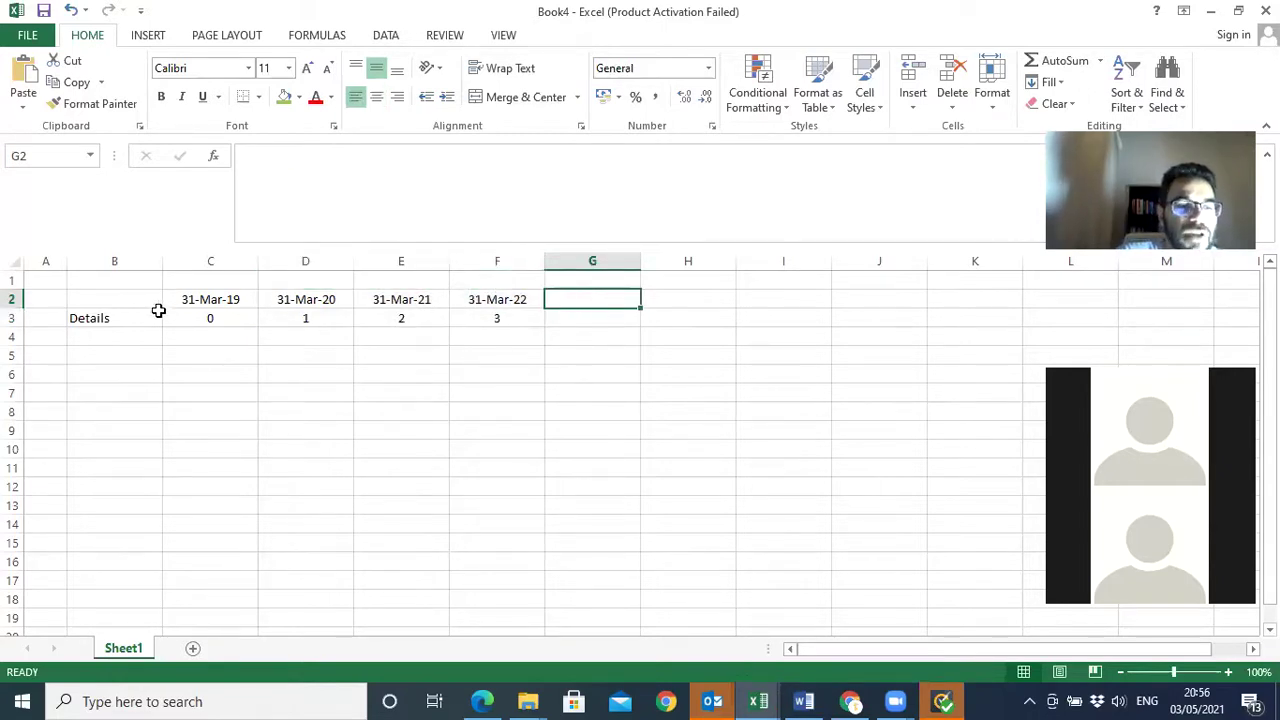
- Enter the row label "Profit after tax" in cell B4, directly under Details
left_click(120, 338)
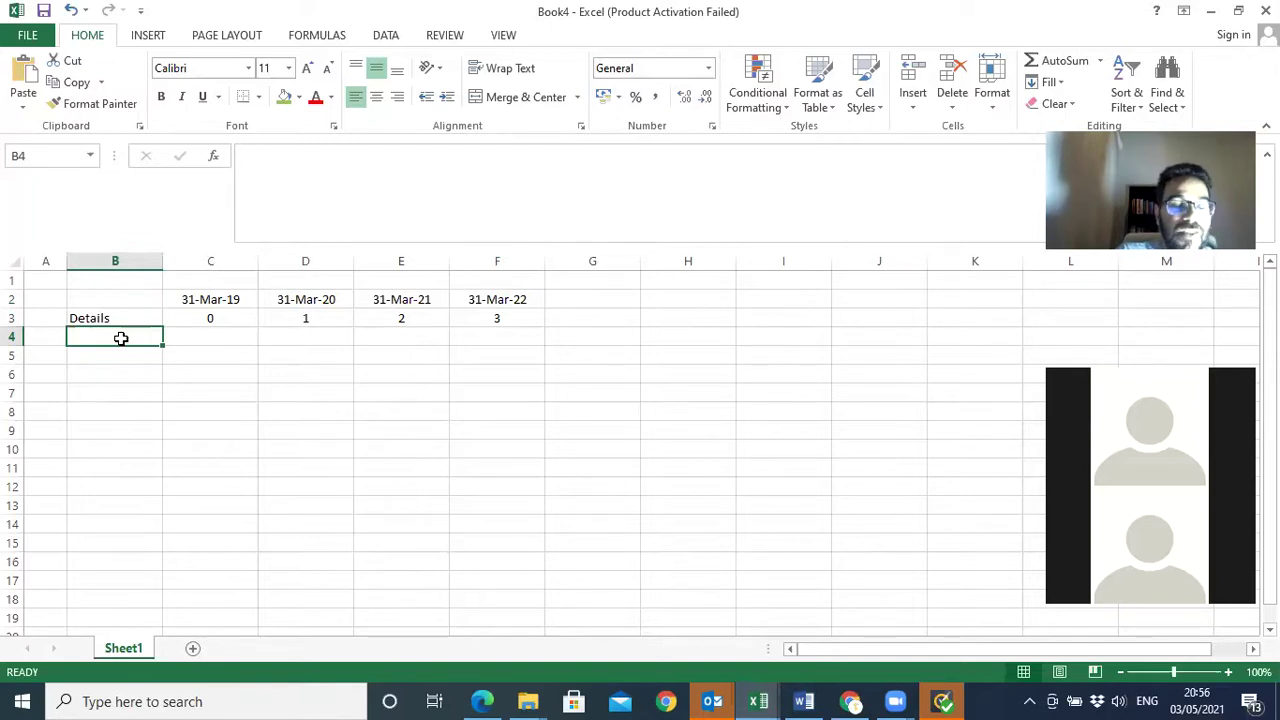
type("Pr")
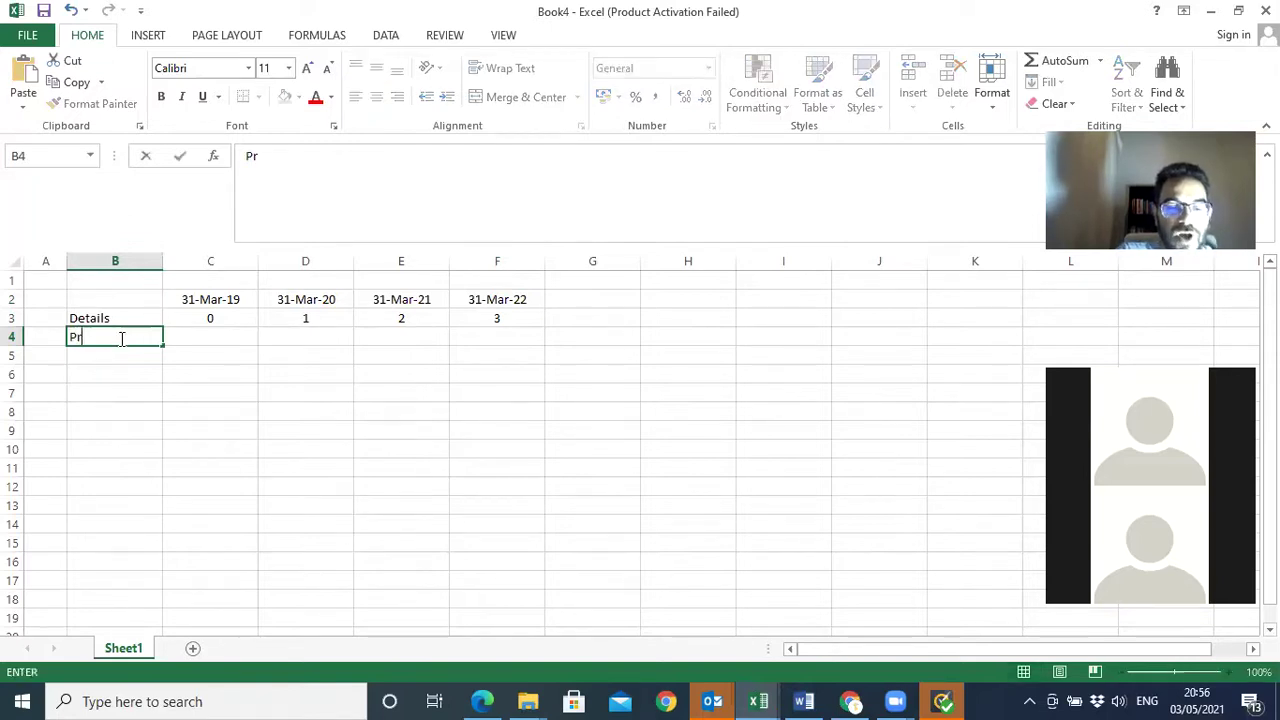
type("ofit after tax")
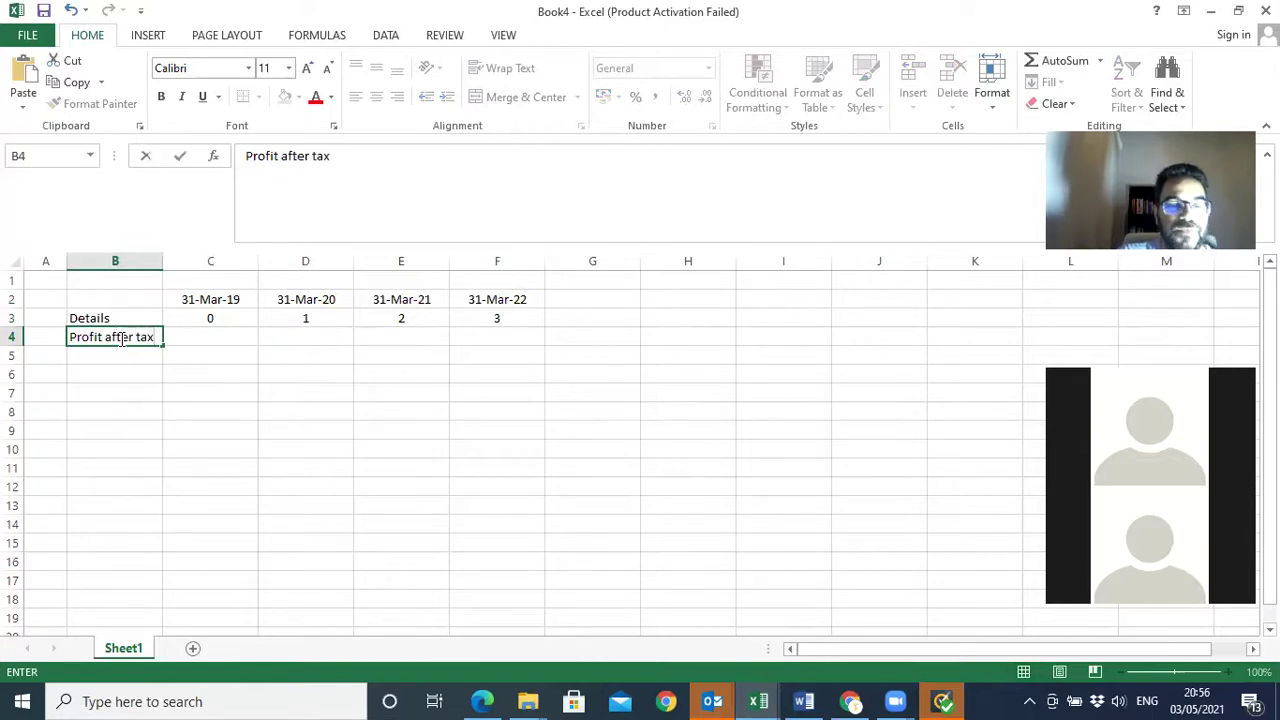
key("Return")
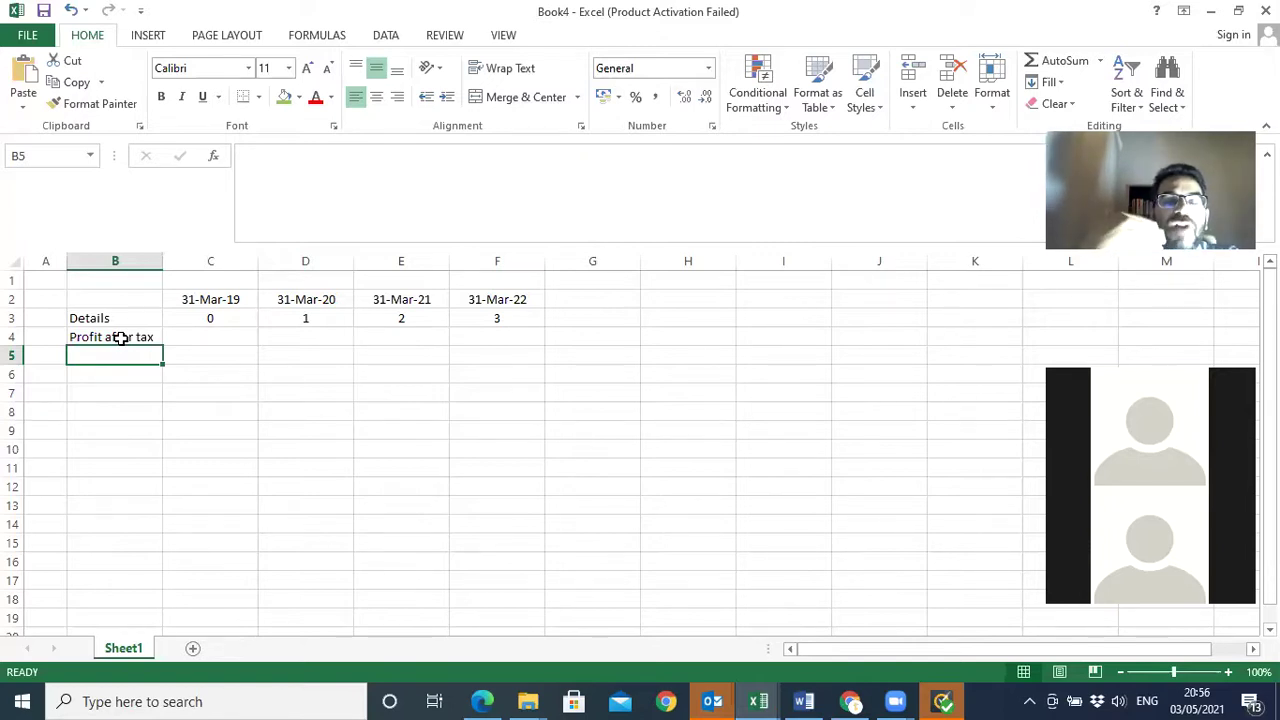
- Enter the row label "Cash flow from operations" in cell B9 and widen column B to fit it
left_click(95, 427)
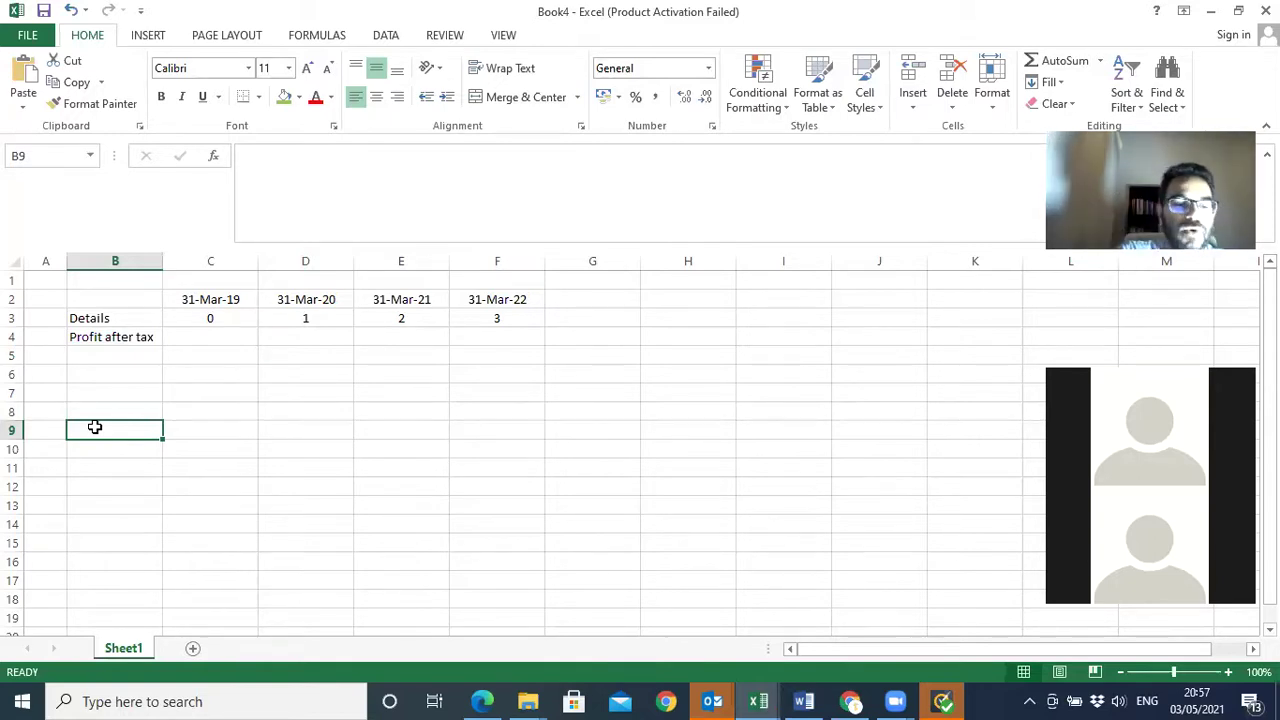
type("Cash flow")
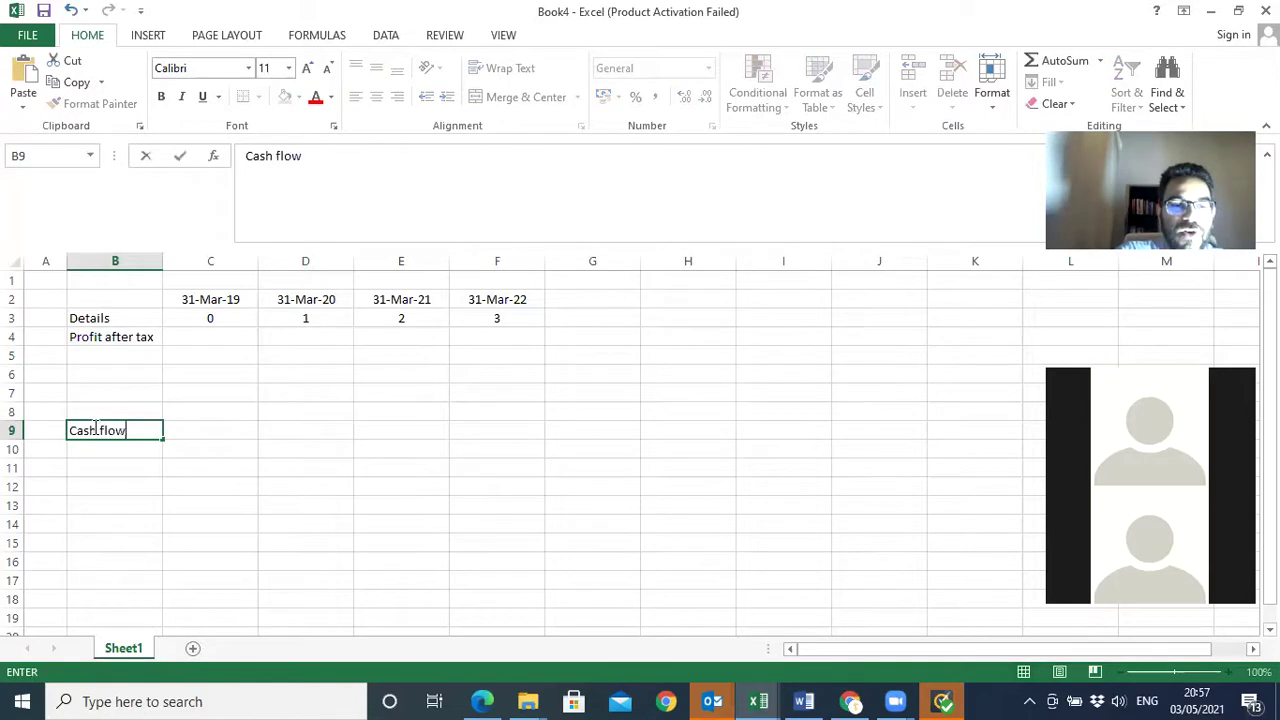
type(" from p")
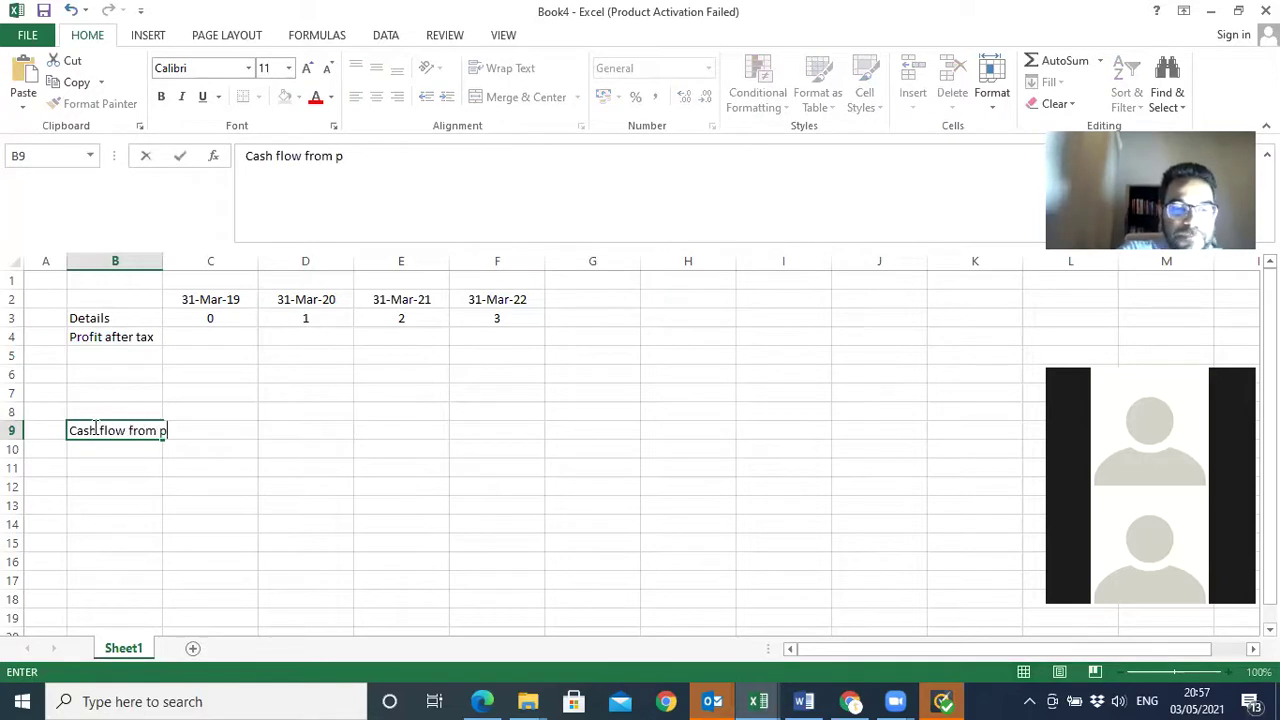
key("BackSpace")
type("ope")
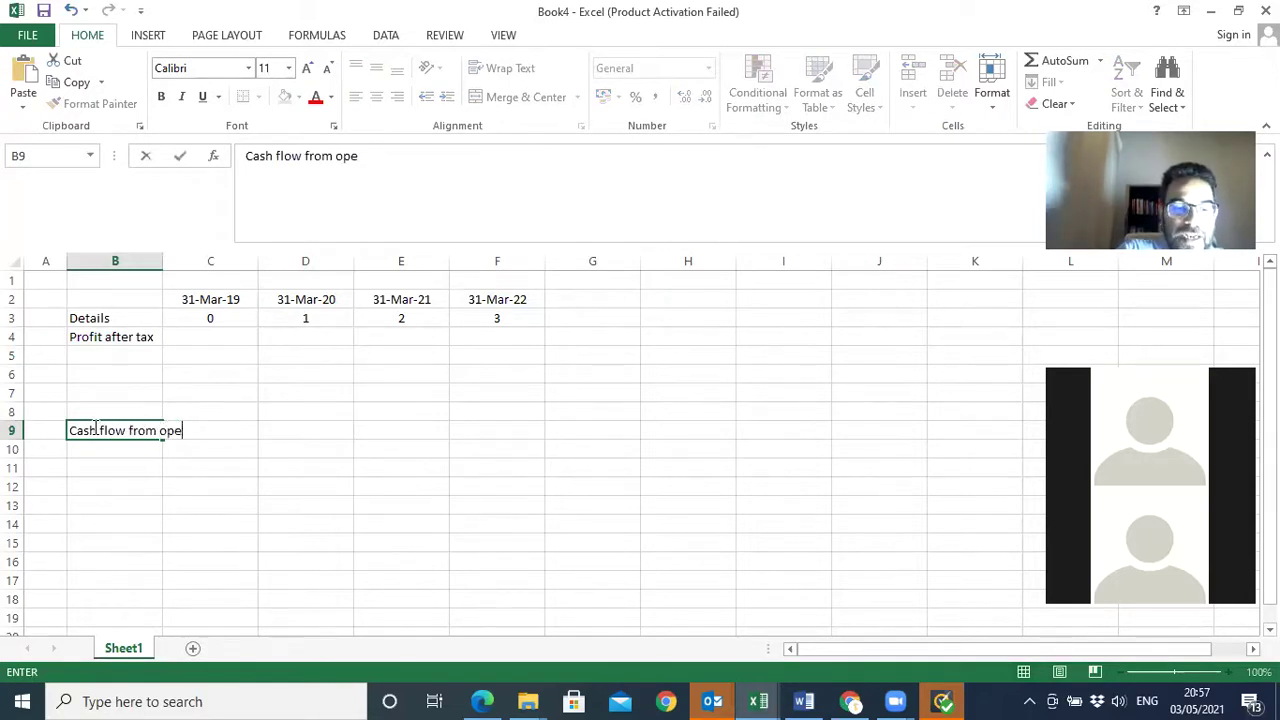
type("rations")
key("Return")
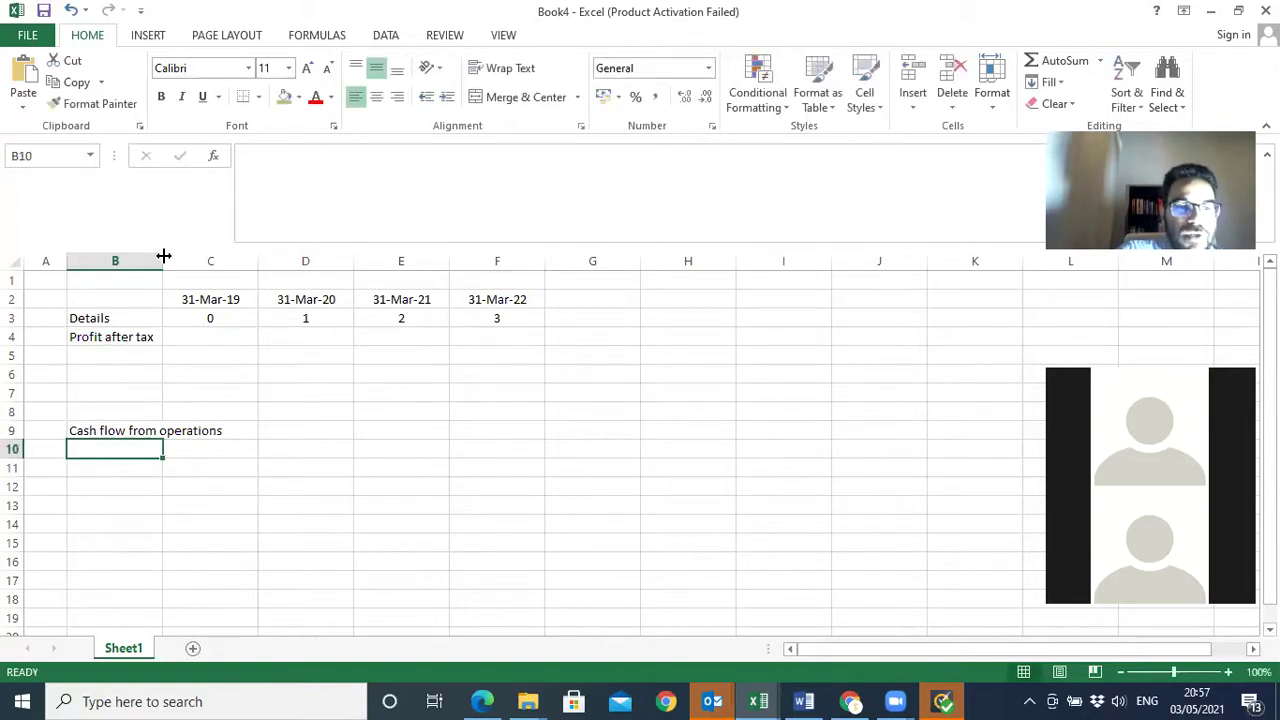
left_click_drag(163, 256, 234, 254)
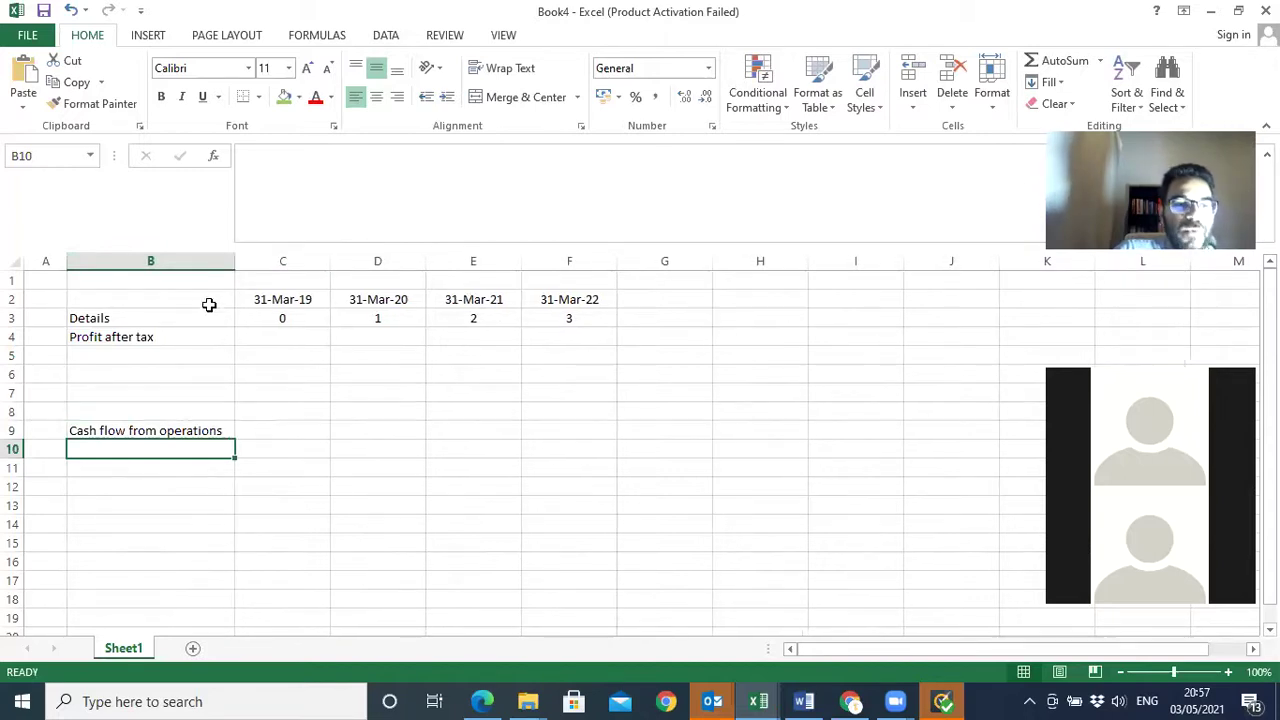
left_click(145, 334)
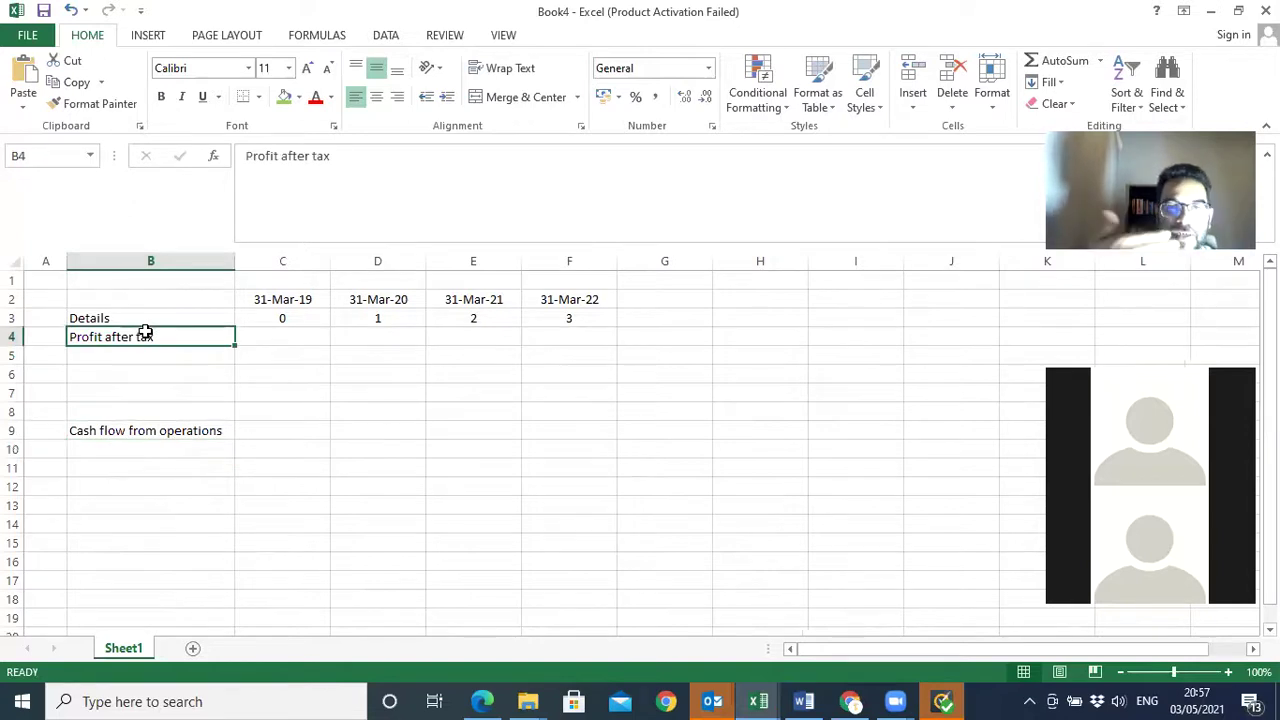
left_click(129, 424)
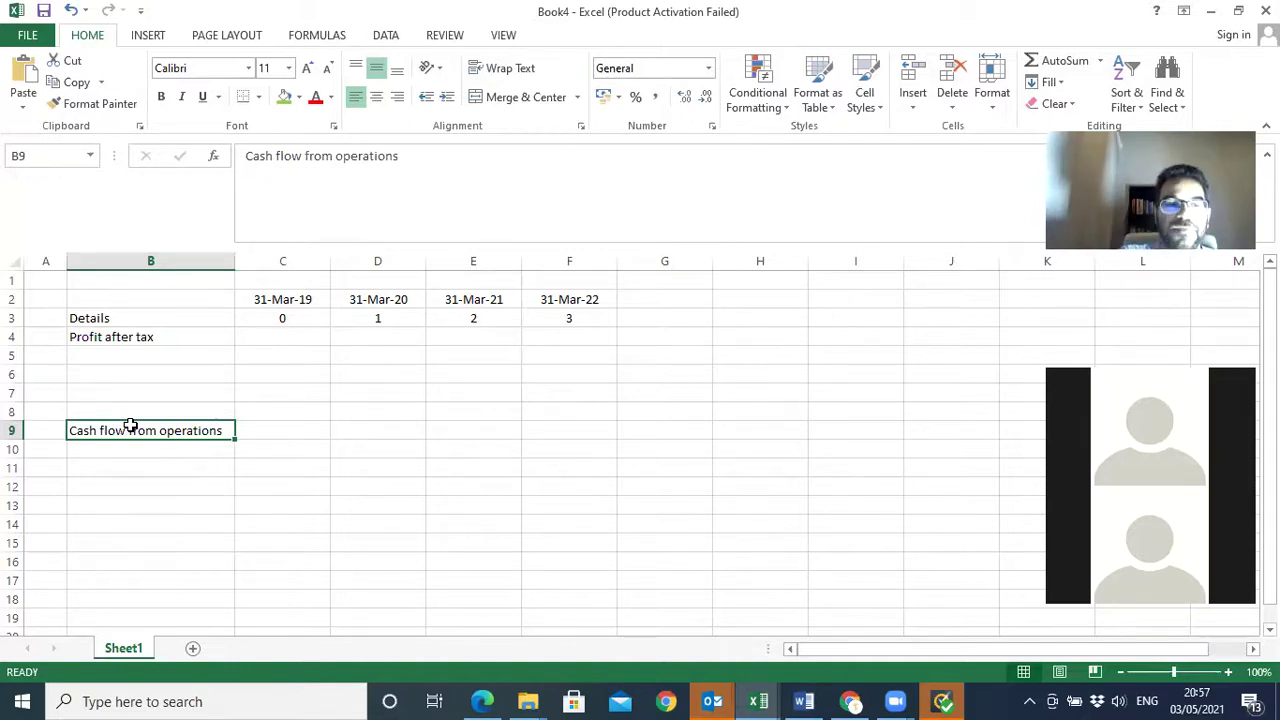
left_click(155, 338)
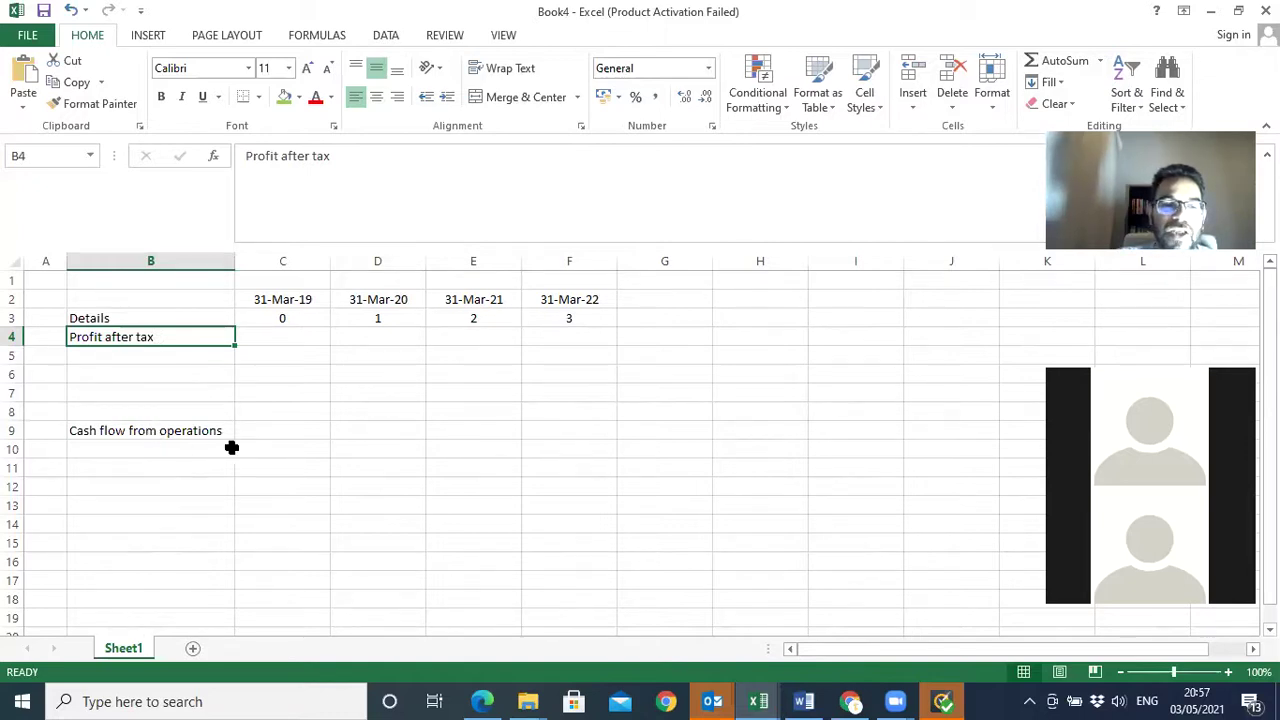
left_click(274, 432)
left_click_drag(349, 427, 553, 433)
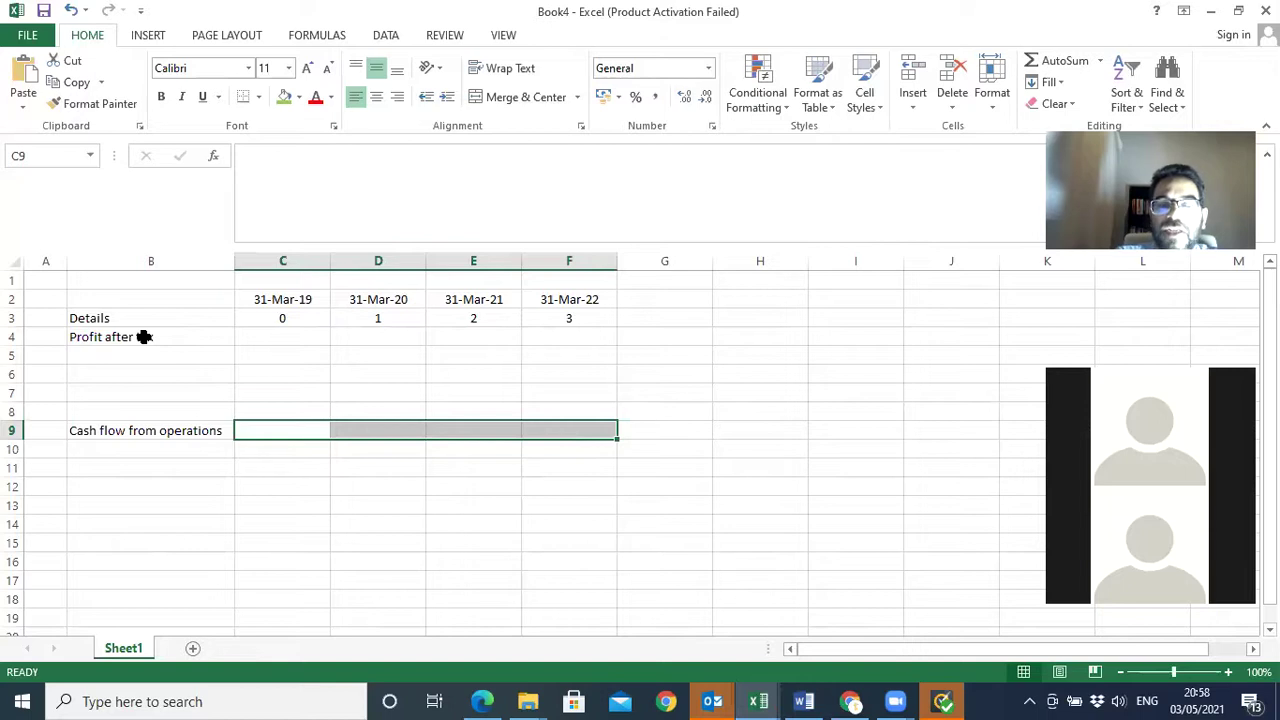
left_click(144, 337)
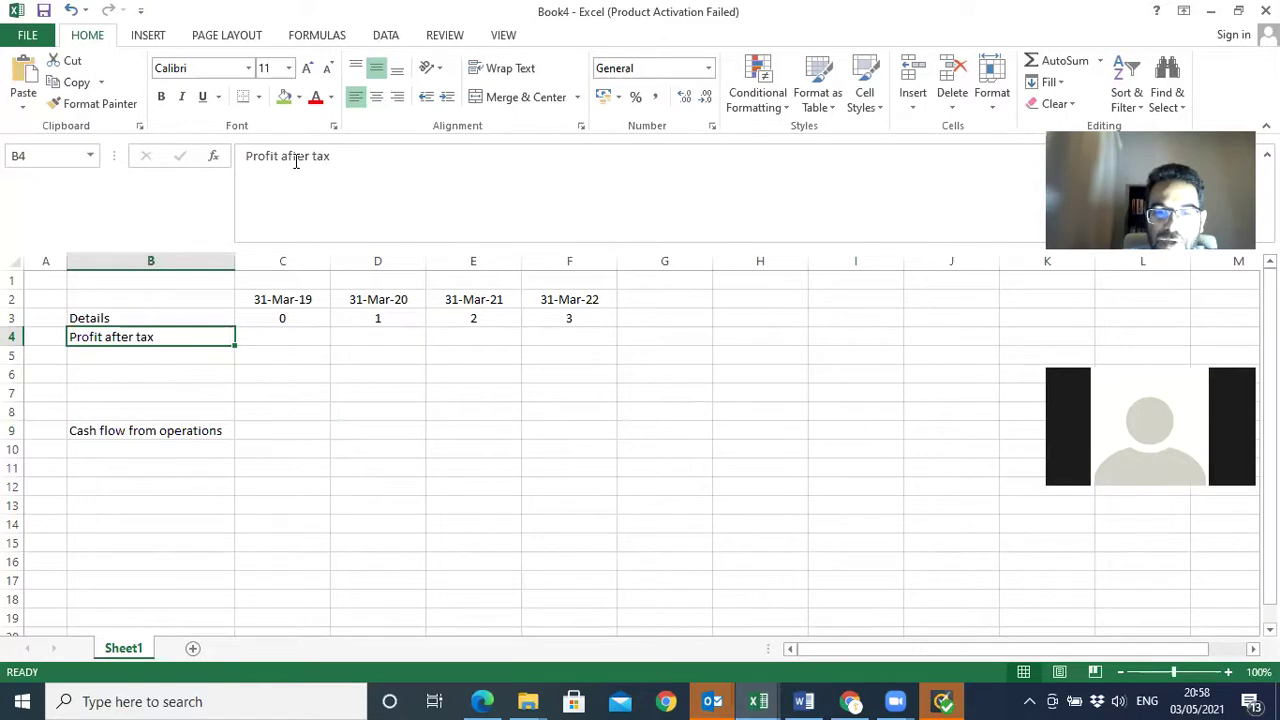
mouse_move(893, 700)
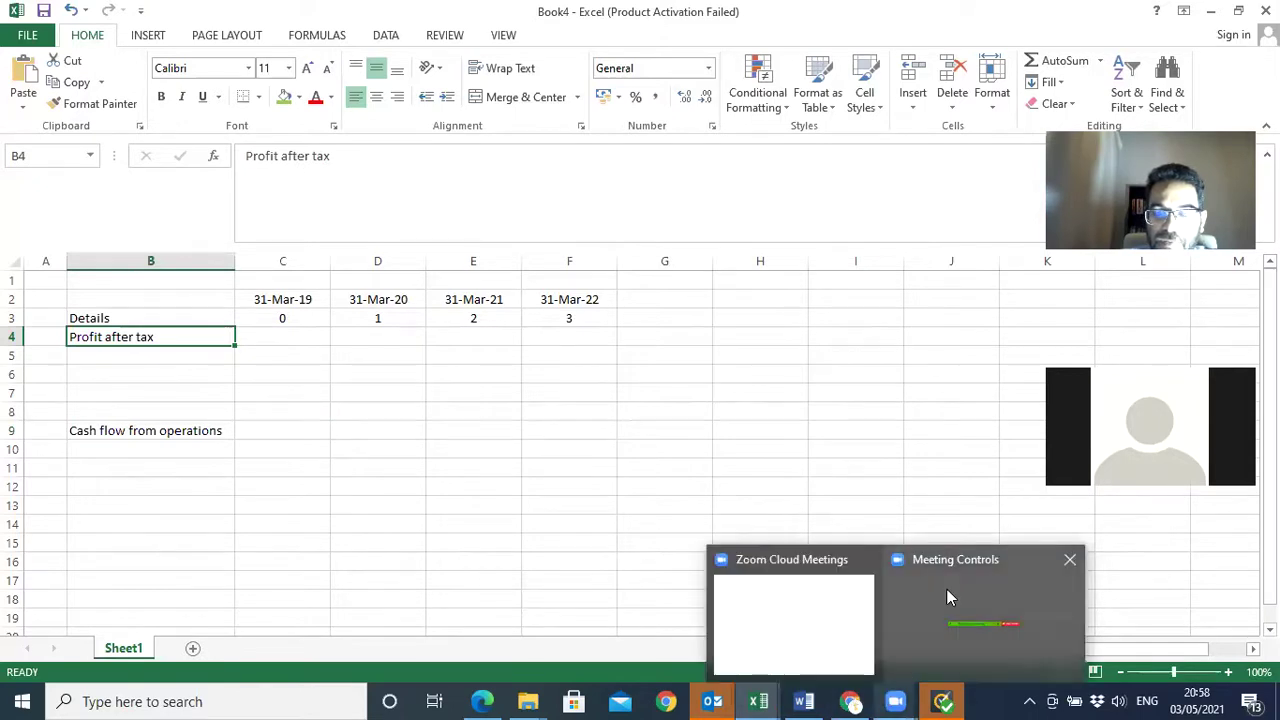
left_click(946, 590)
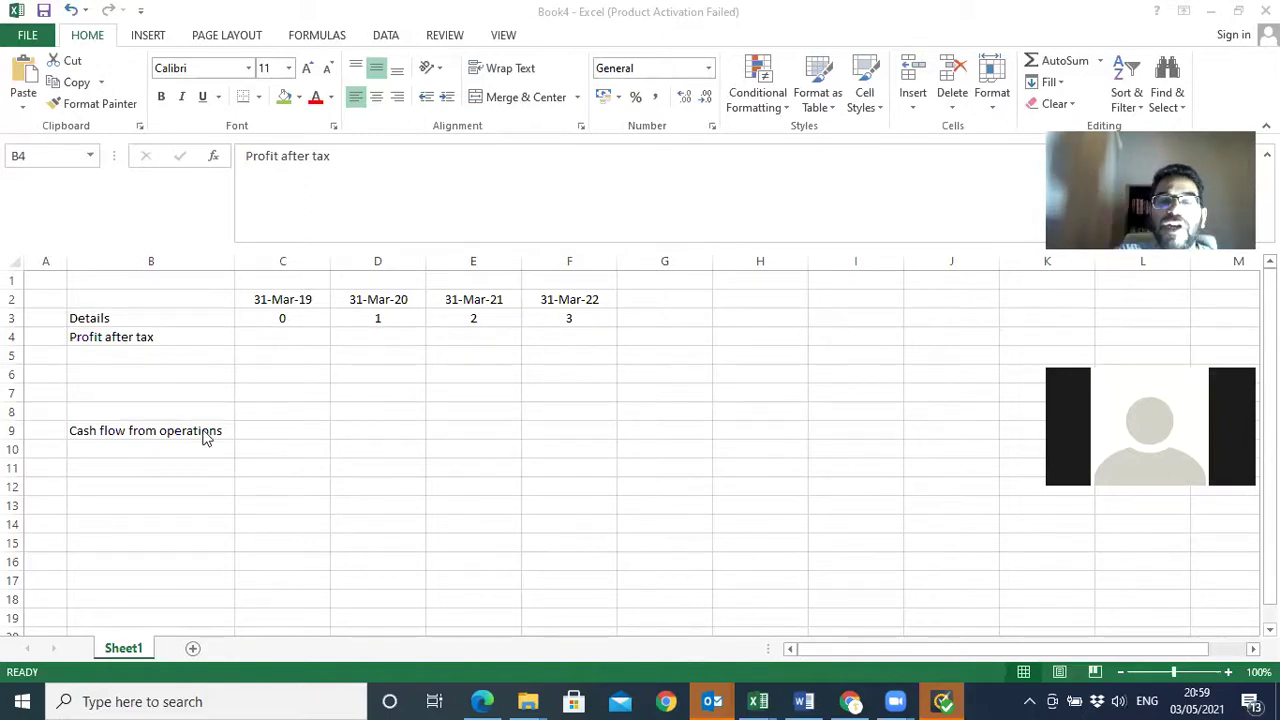
key("alt+Tab")
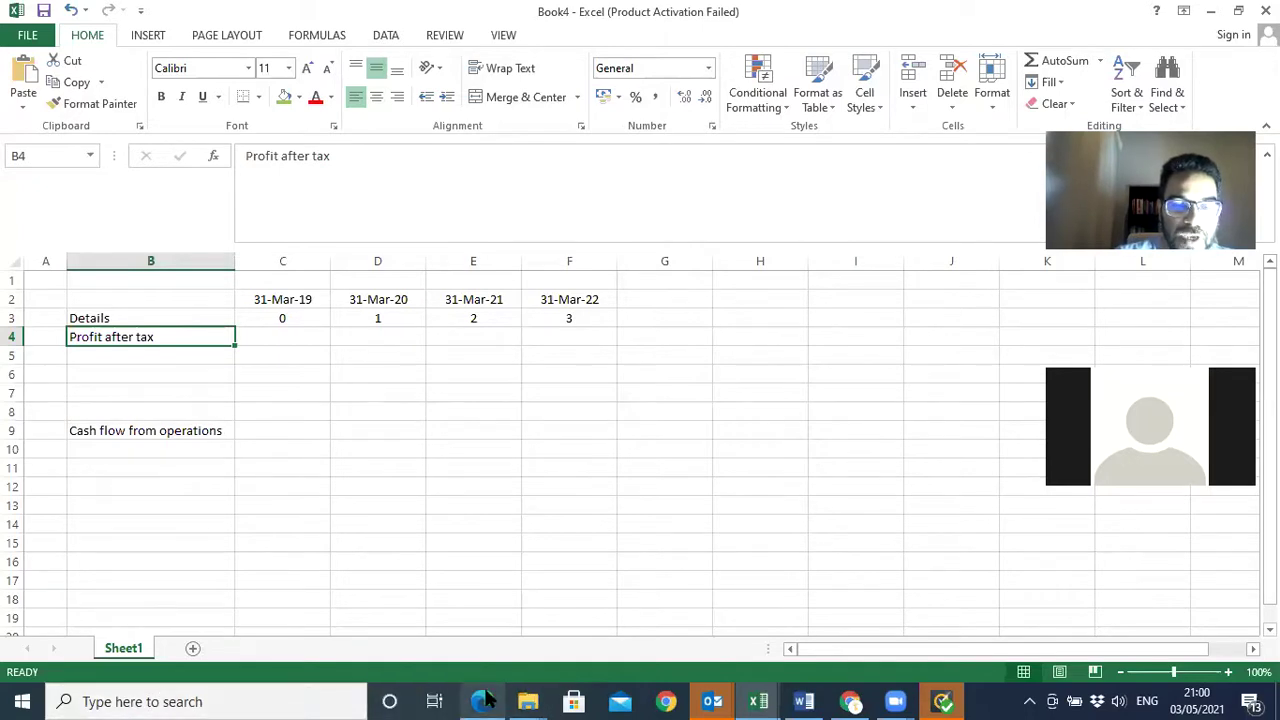
- Switch to the test PDF in Edge and copy the 2020 to 2022 Profit after tax figures from Khuselo's forecast table
mouse_move(485, 700)
left_click(504, 574)
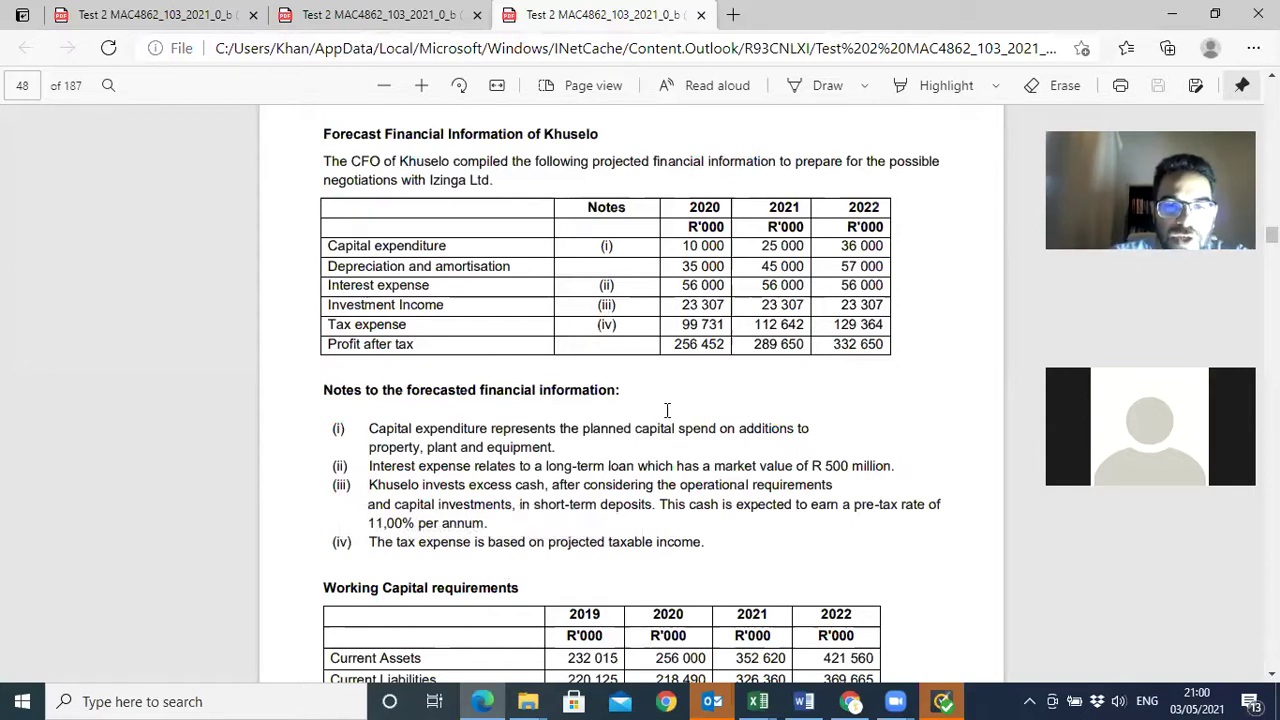
left_click_drag(676, 344, 880, 342)
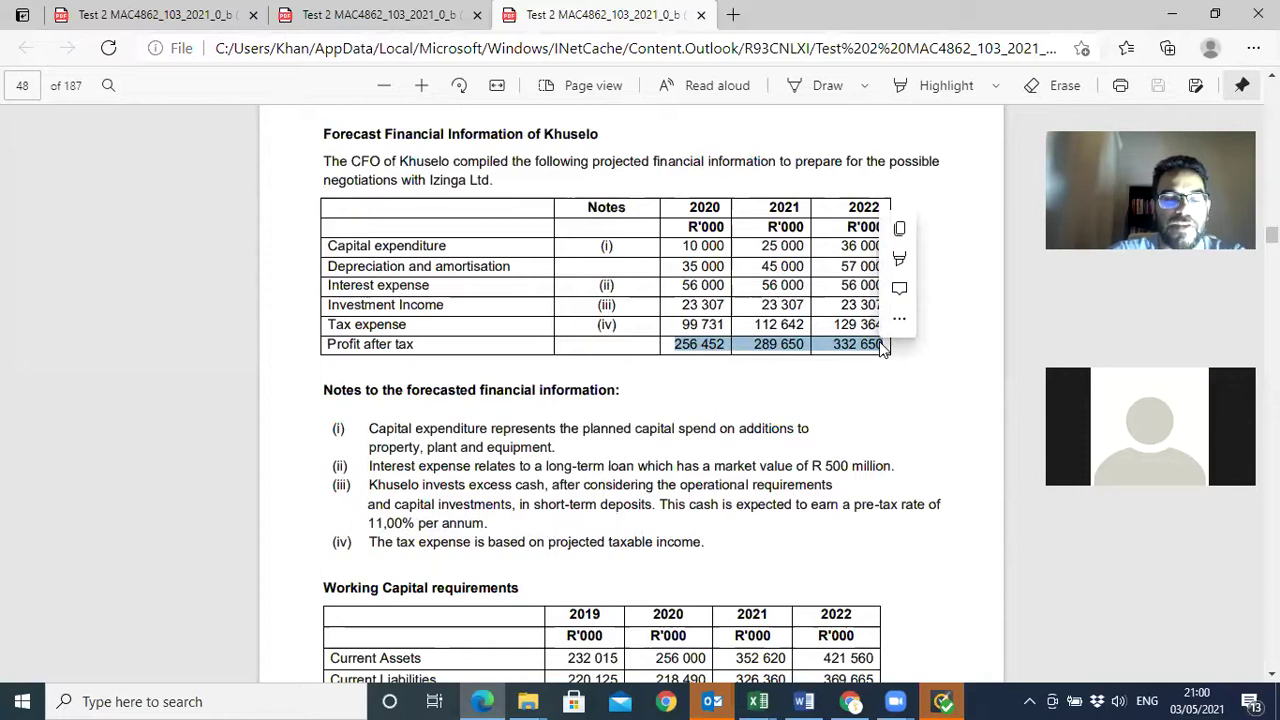
key("ctrl+c")
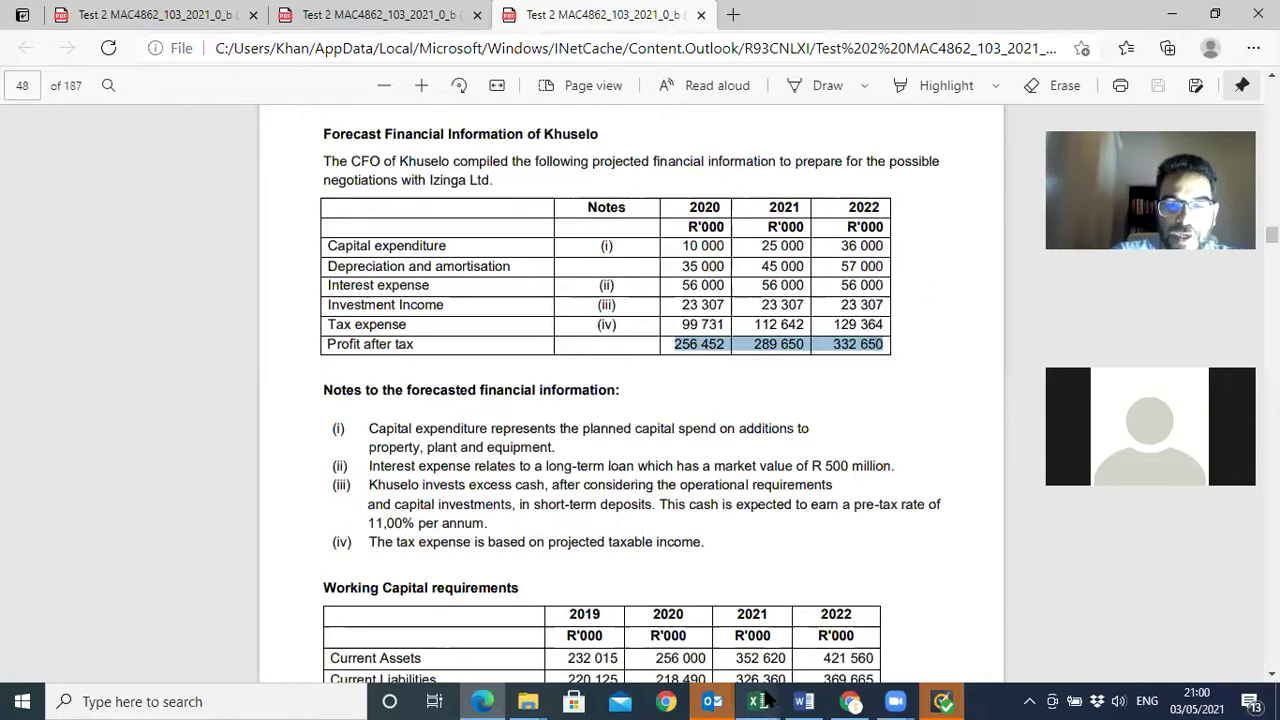
- Switch to the Book4 workbook in Excel and add a new blank sheet after Sheet1
mouse_move(771, 698)
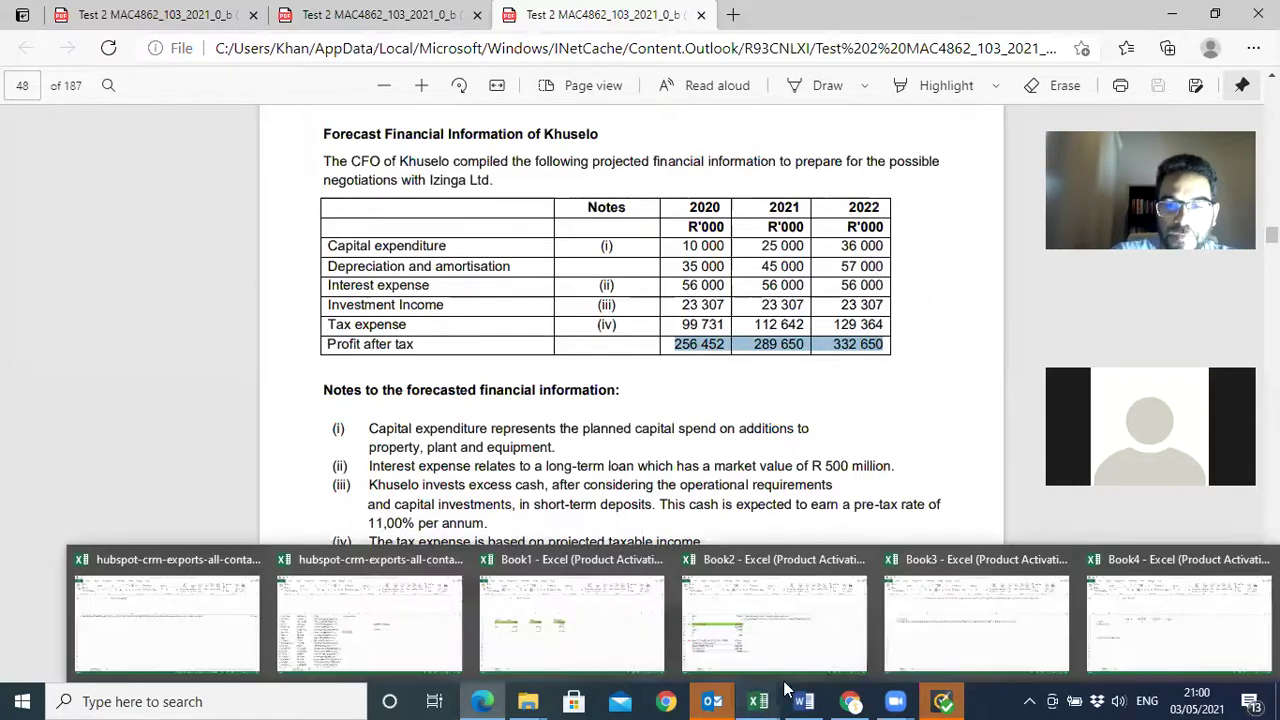
left_click(1147, 624)
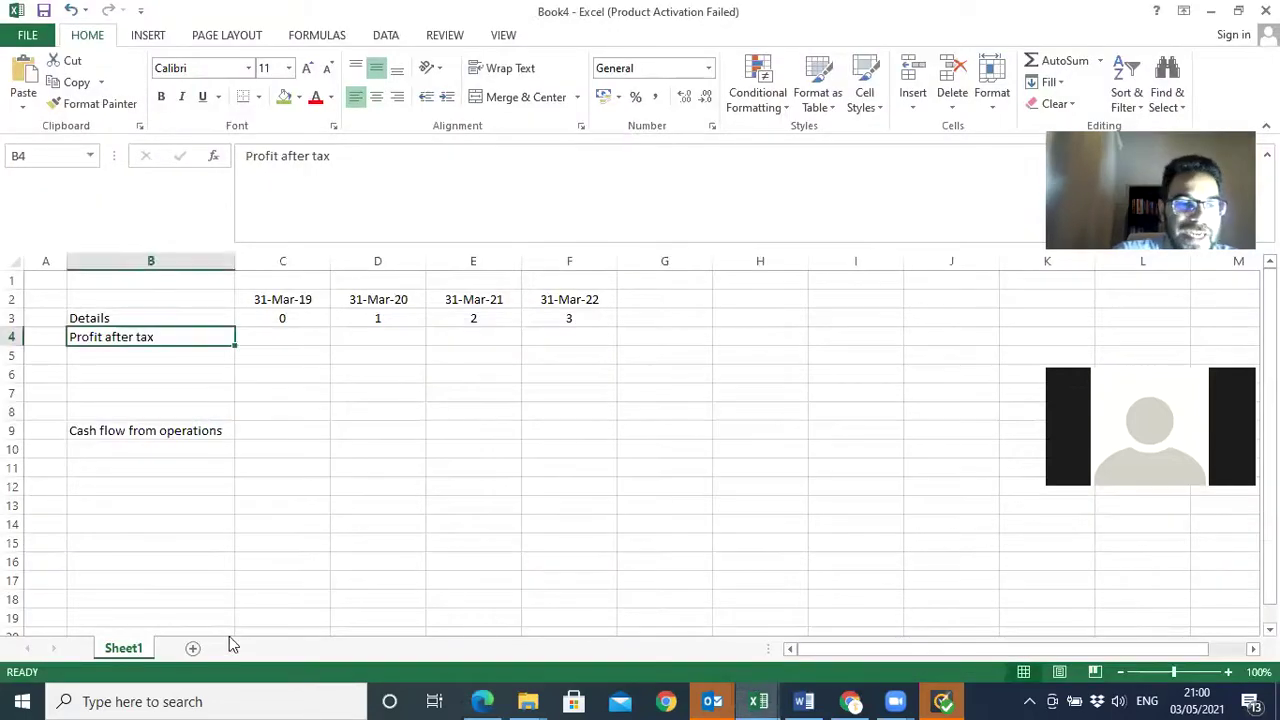
left_click(197, 652)
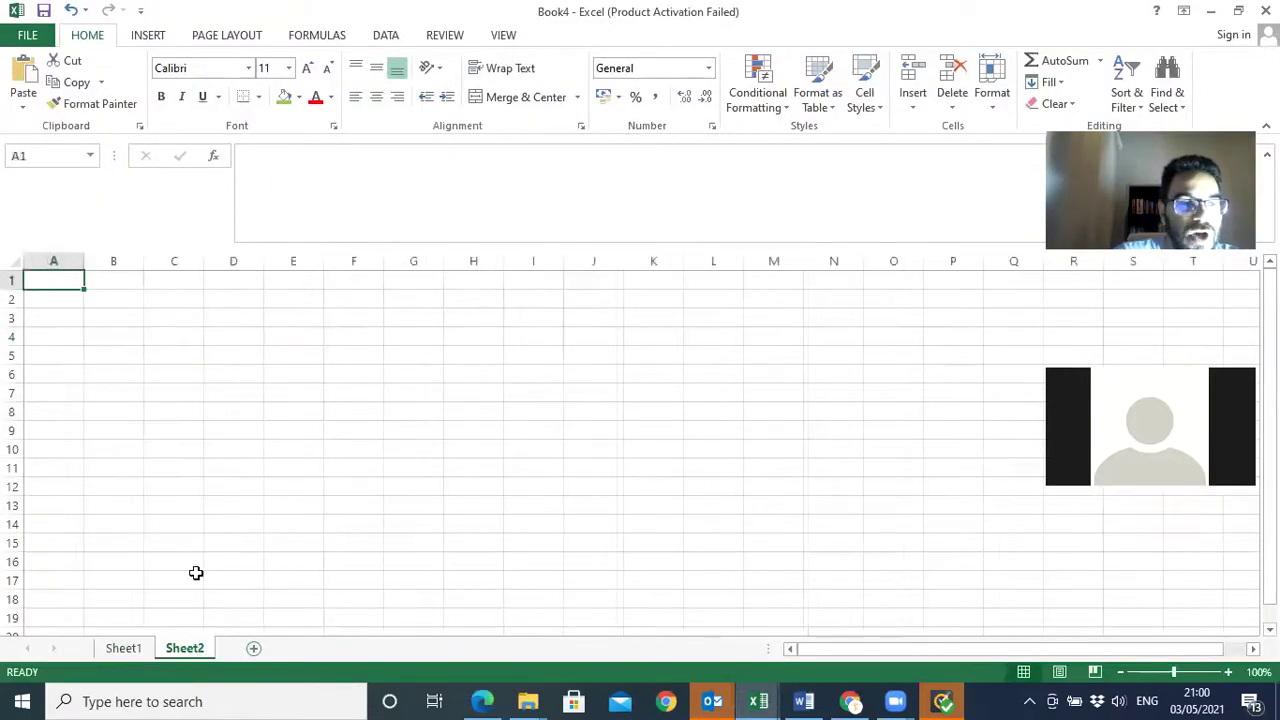
- Enter the row label "Operating profit (EBIT)" in cell B2 of the new sheet
left_click(127, 306)
type("O")
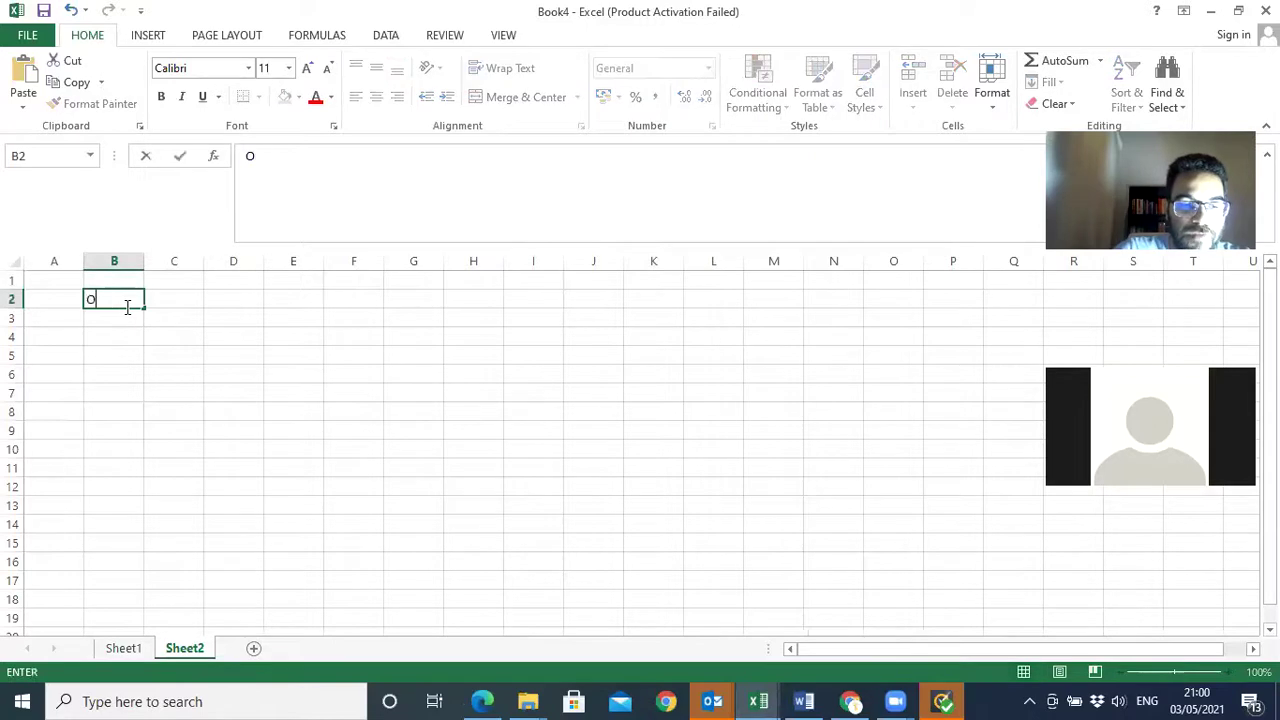
type("perating")
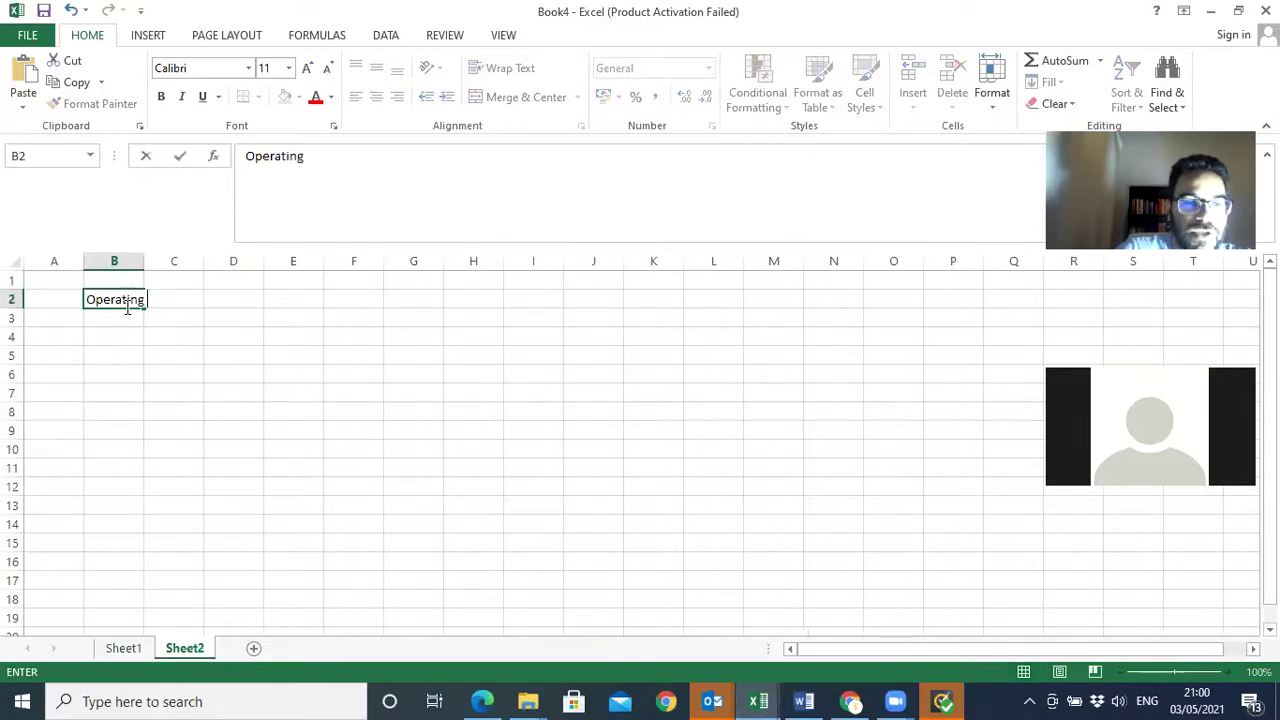
type(" profit")
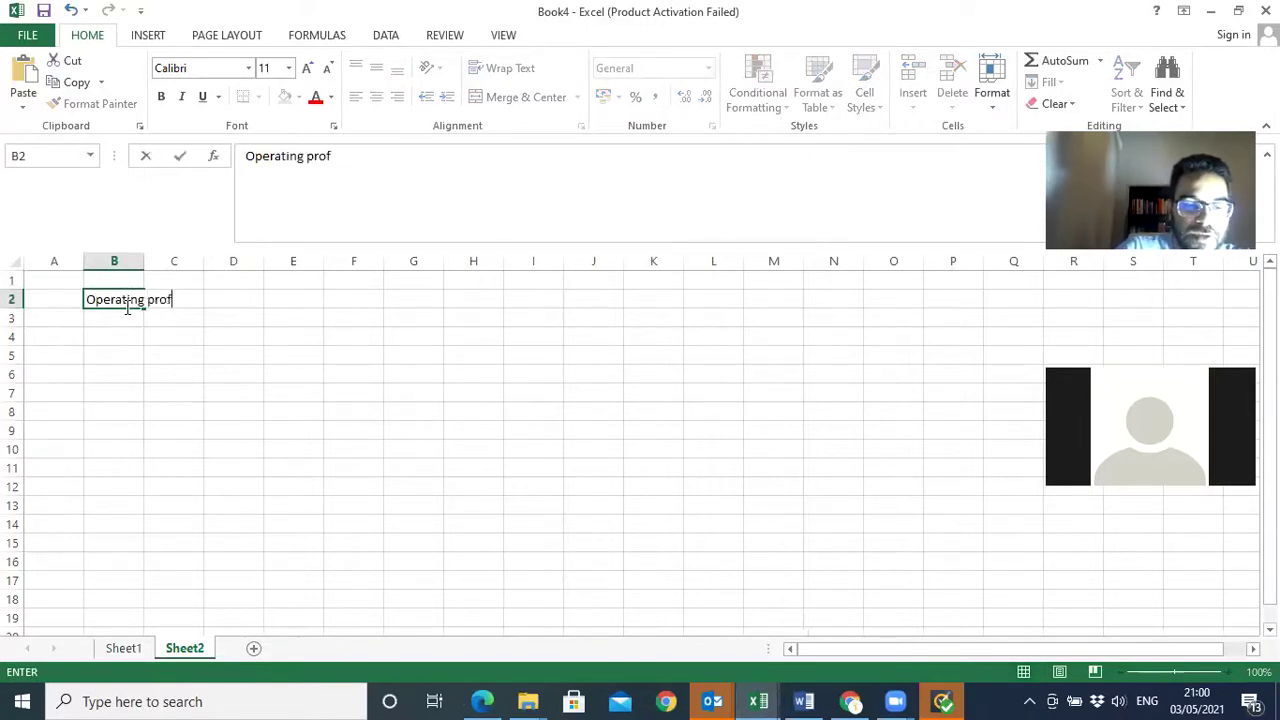
key("Return")
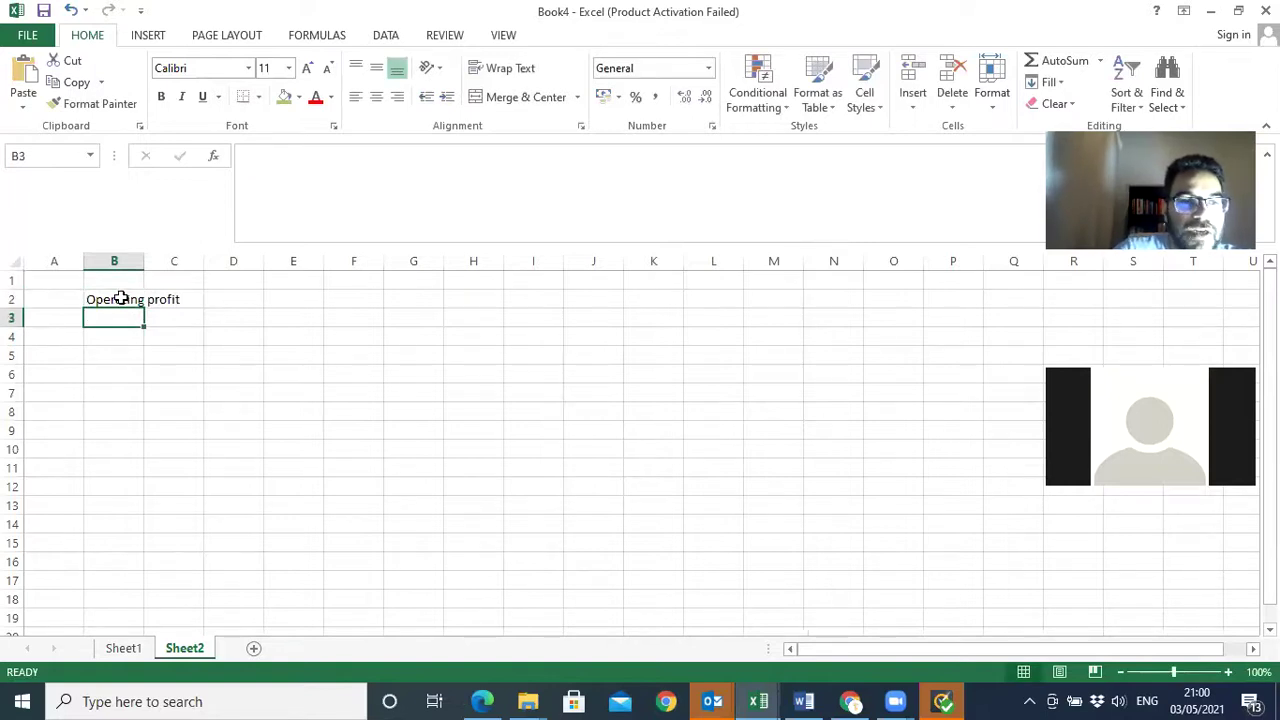
left_click(117, 293)
left_click(357, 170)
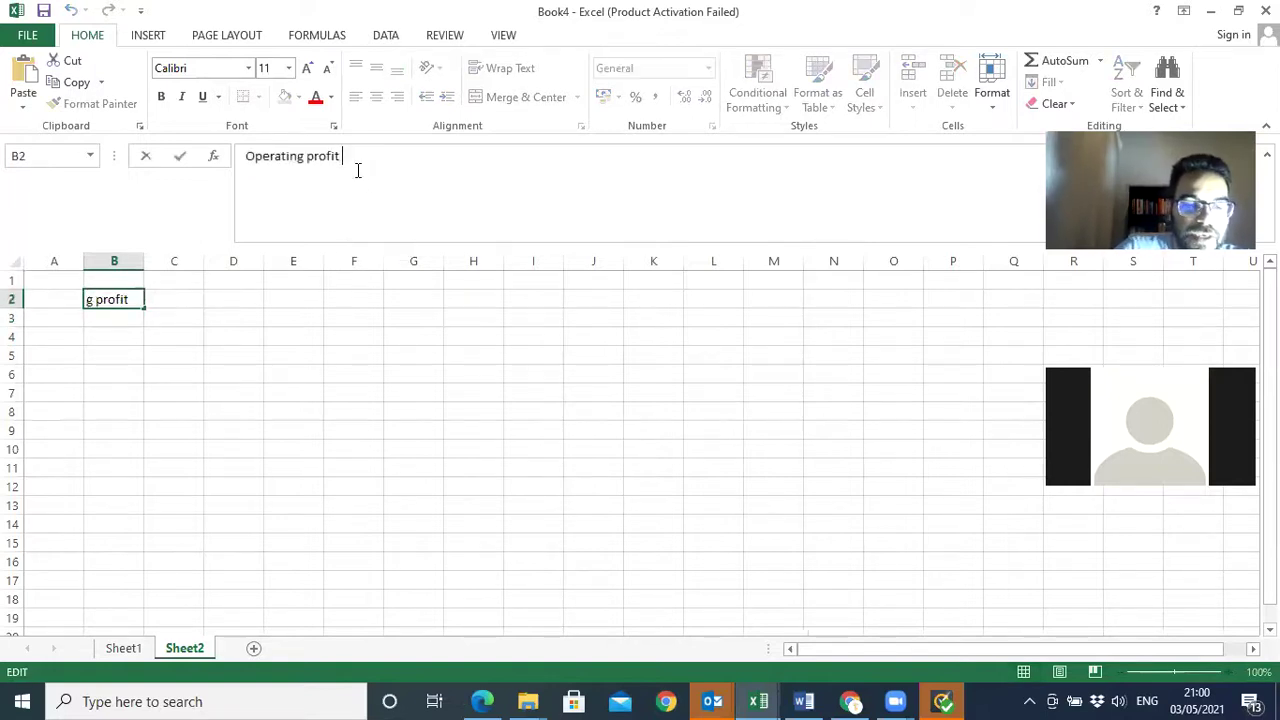
type("(EBIT)")
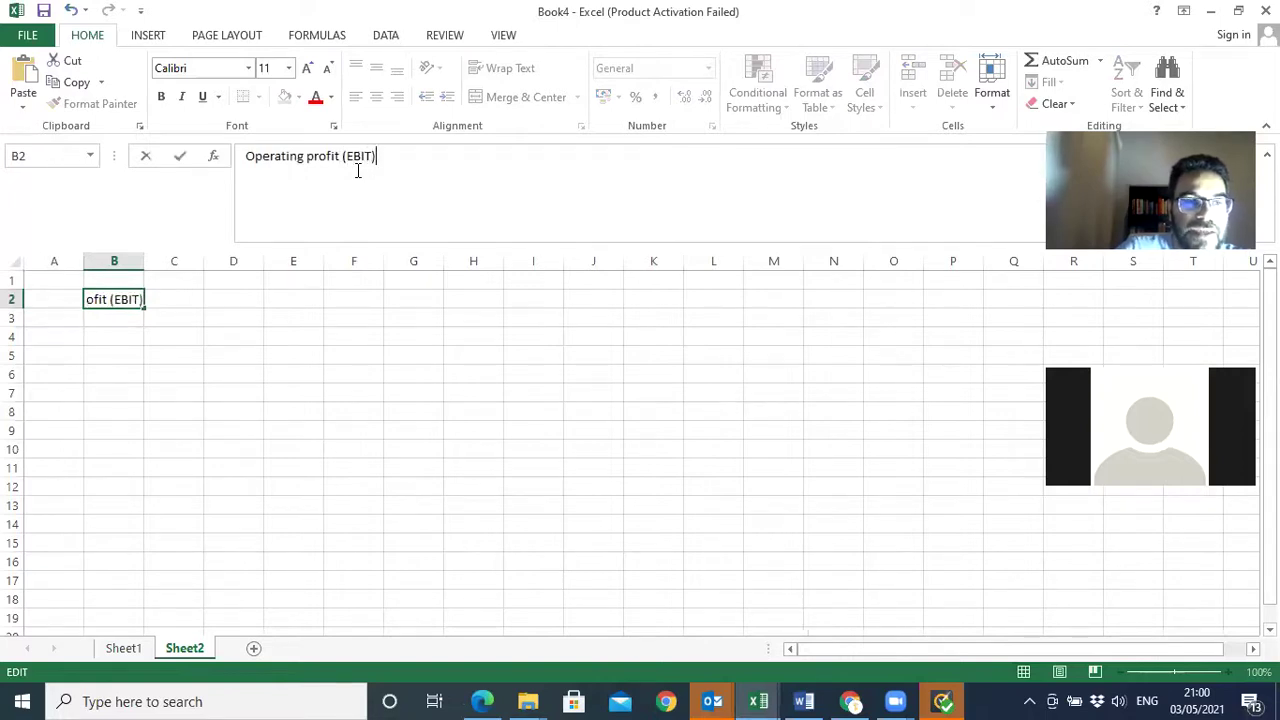
key("Return")
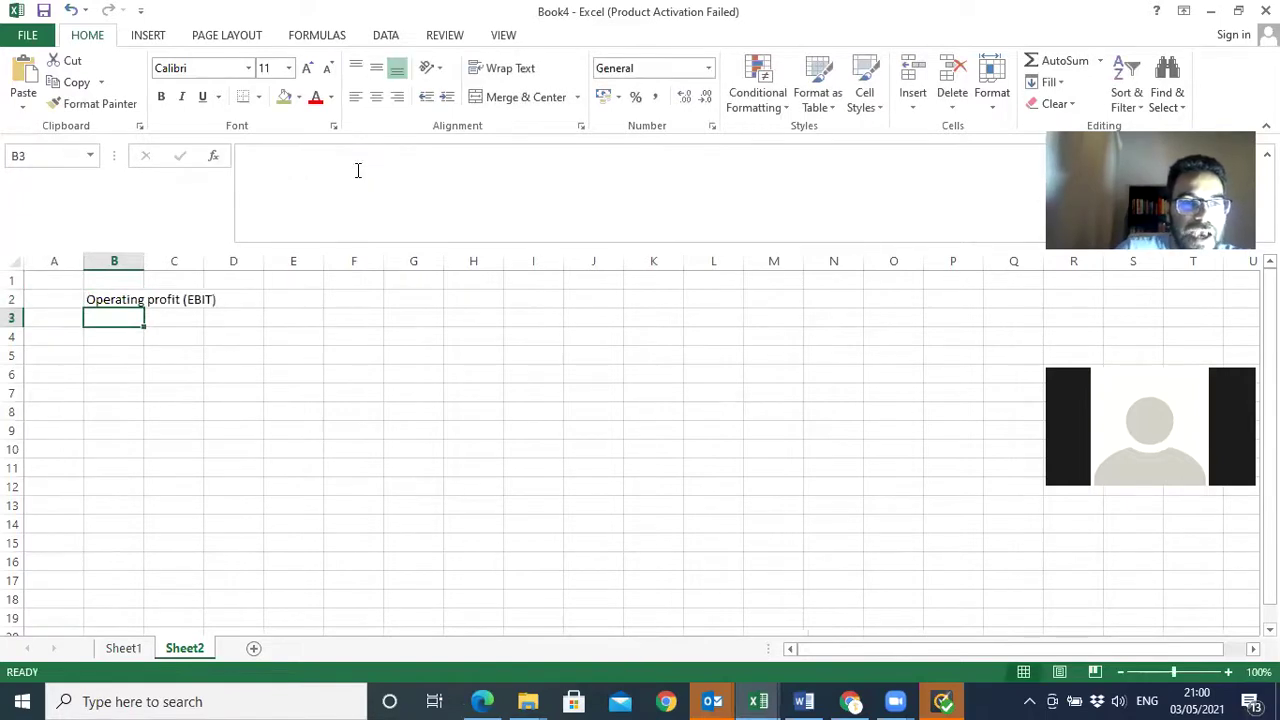
- Enter the row label "Depreciation" in cell B3, directly under Operating profit (EBIT)
type("Dep")
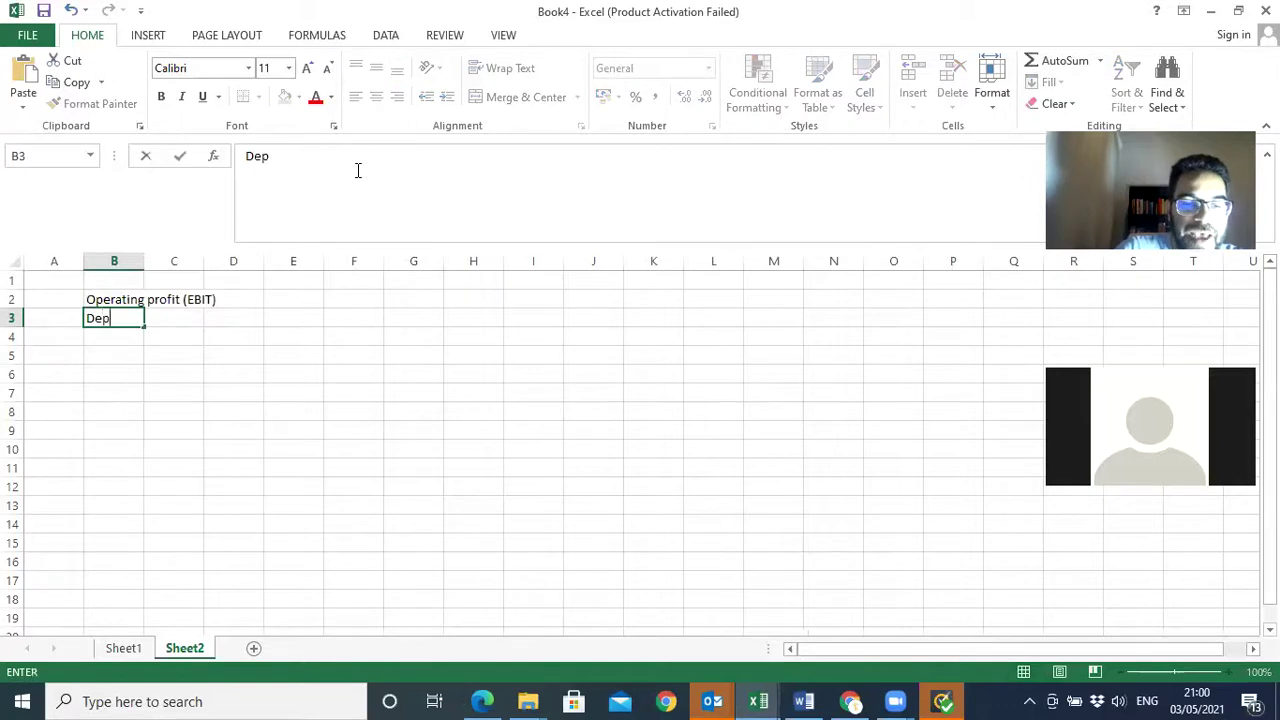
type("reciation")
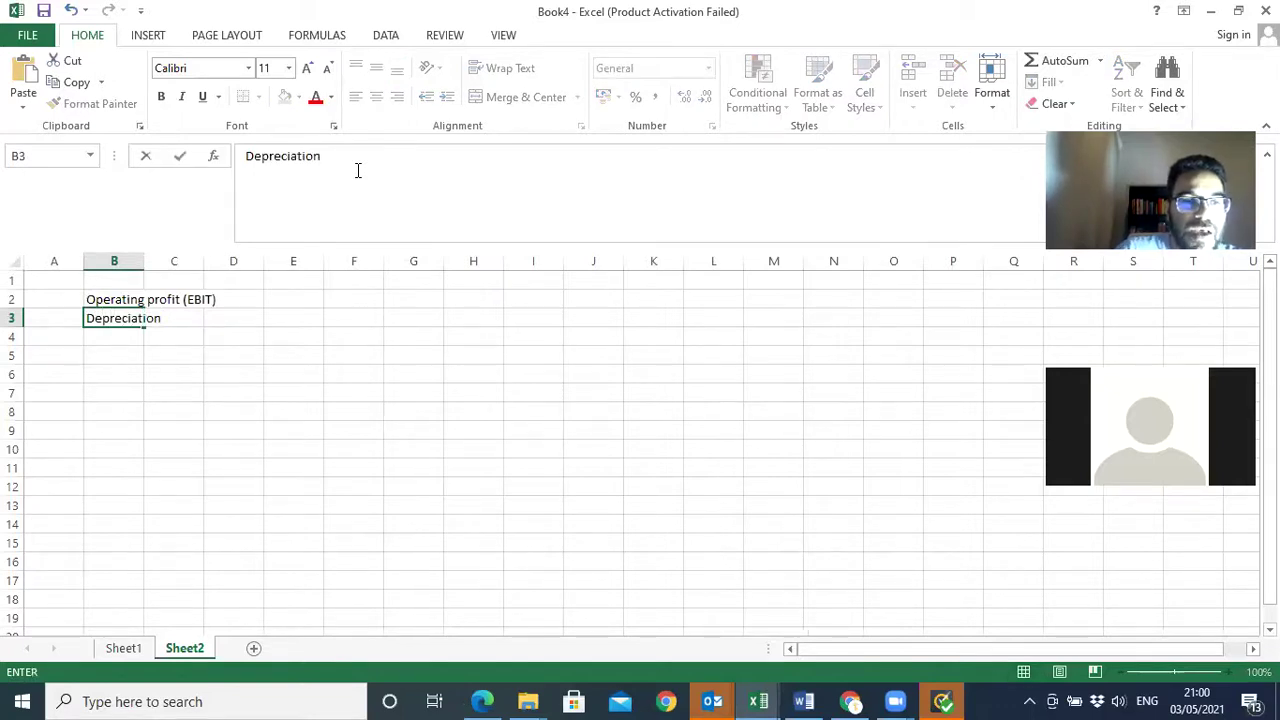
key("Return")
type("Cash")
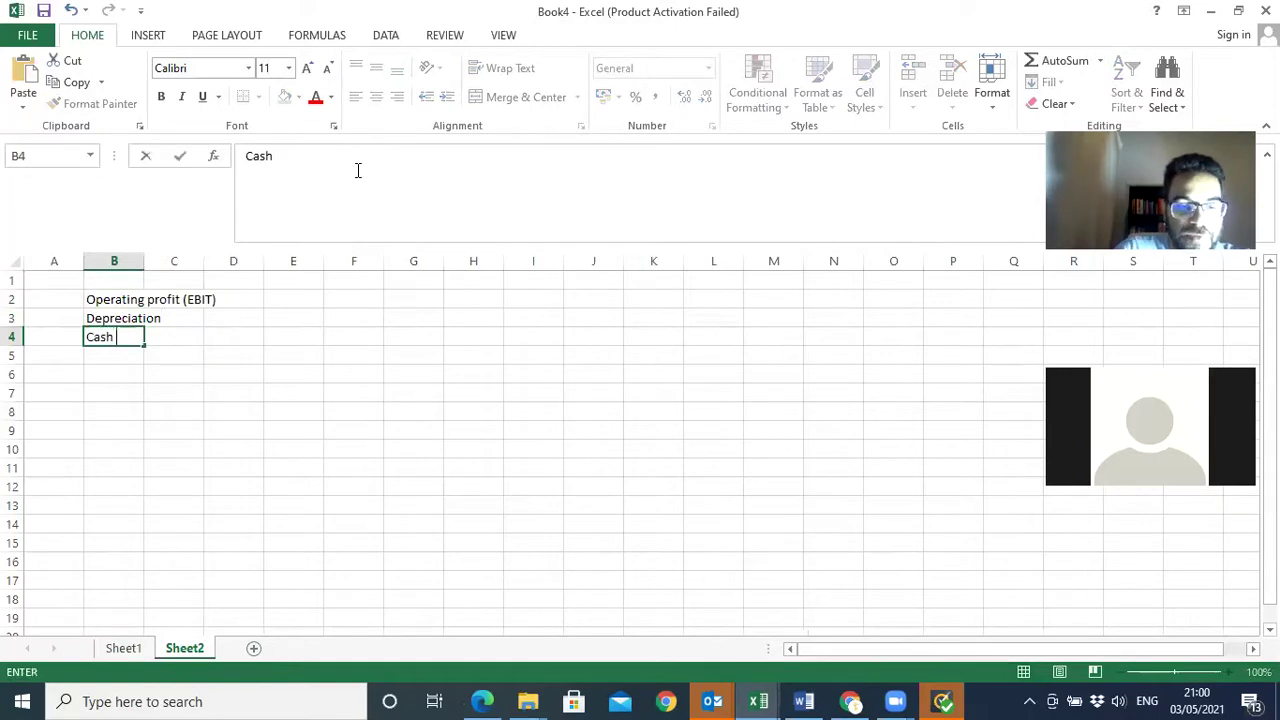
type(" flow f")
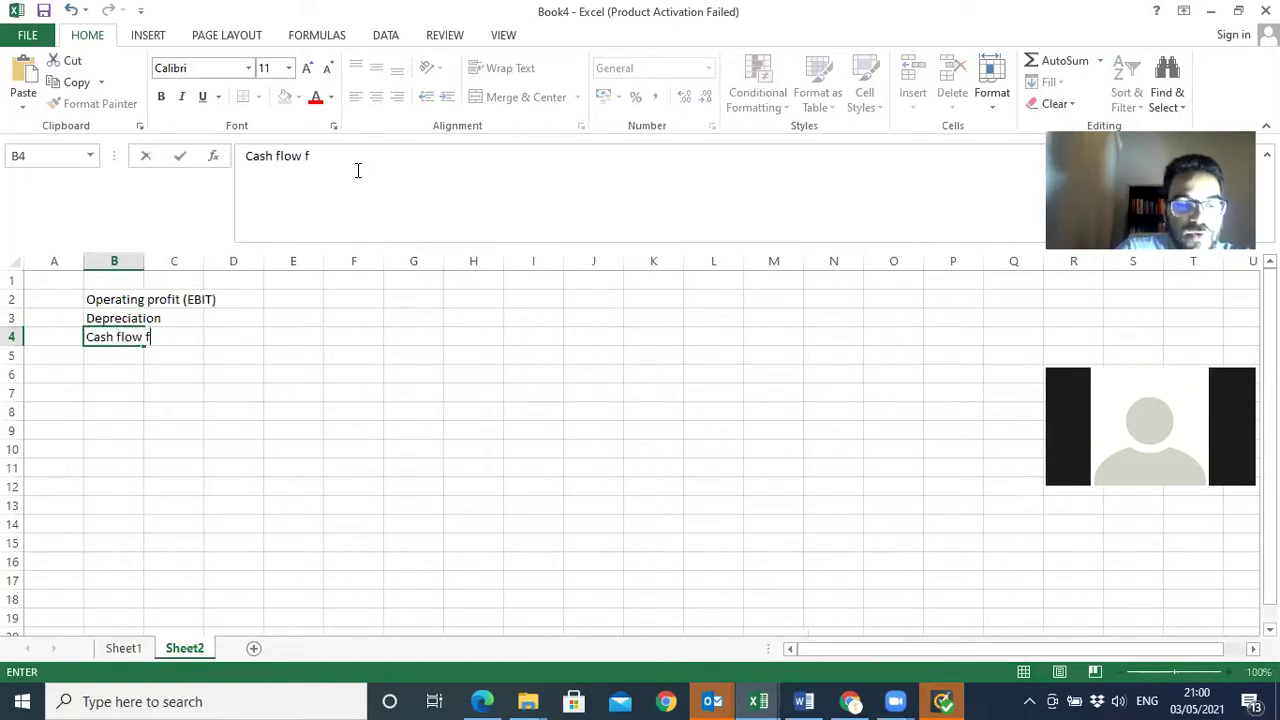
type("r")
key("BackSpace")
key("BackSpace")
key("BackSpace")
key("BackSpace")
key("BackSpace")
key("BackSpace")
key("BackSpace")
key("BackSpace")
key("BackSpace")
key("BackSpace")
key("BackSpace")
key("BackSpace")
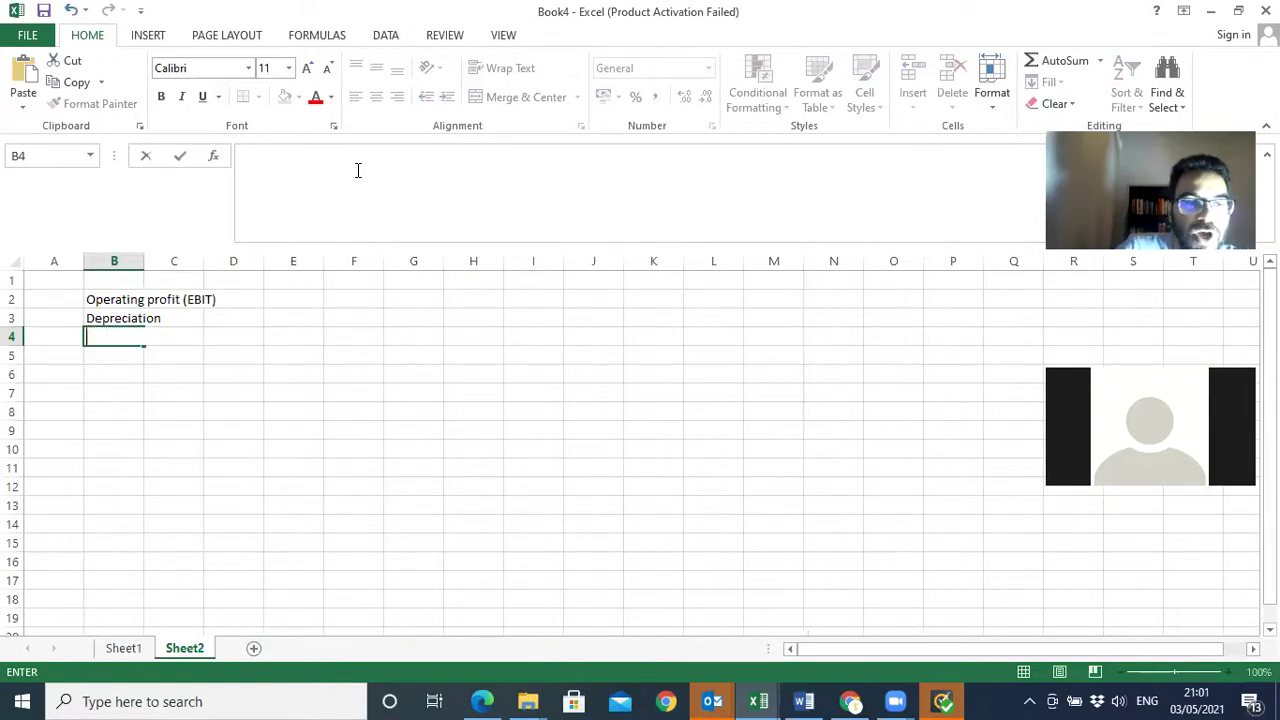
left_click(165, 377)
- Add a top border to cells B4:C4 under Depreciation and autofit column B to its labels
left_click_drag(124, 340, 172, 337)
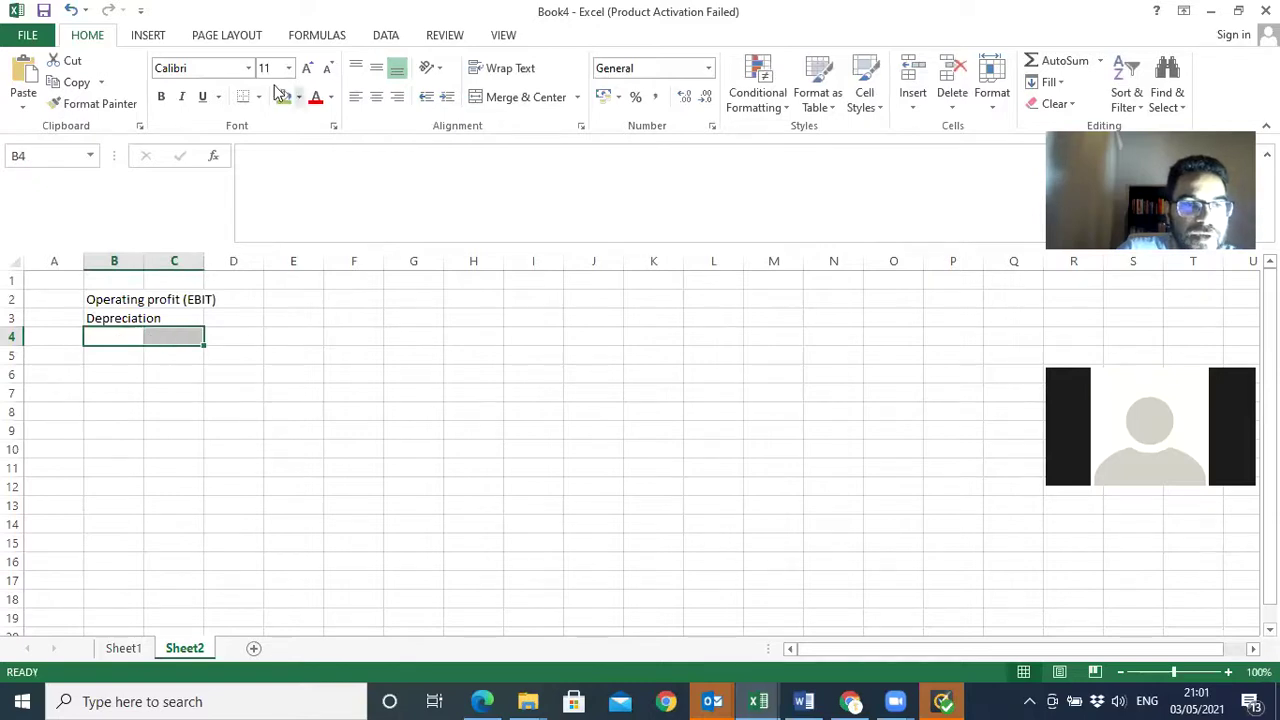
left_click(258, 98)
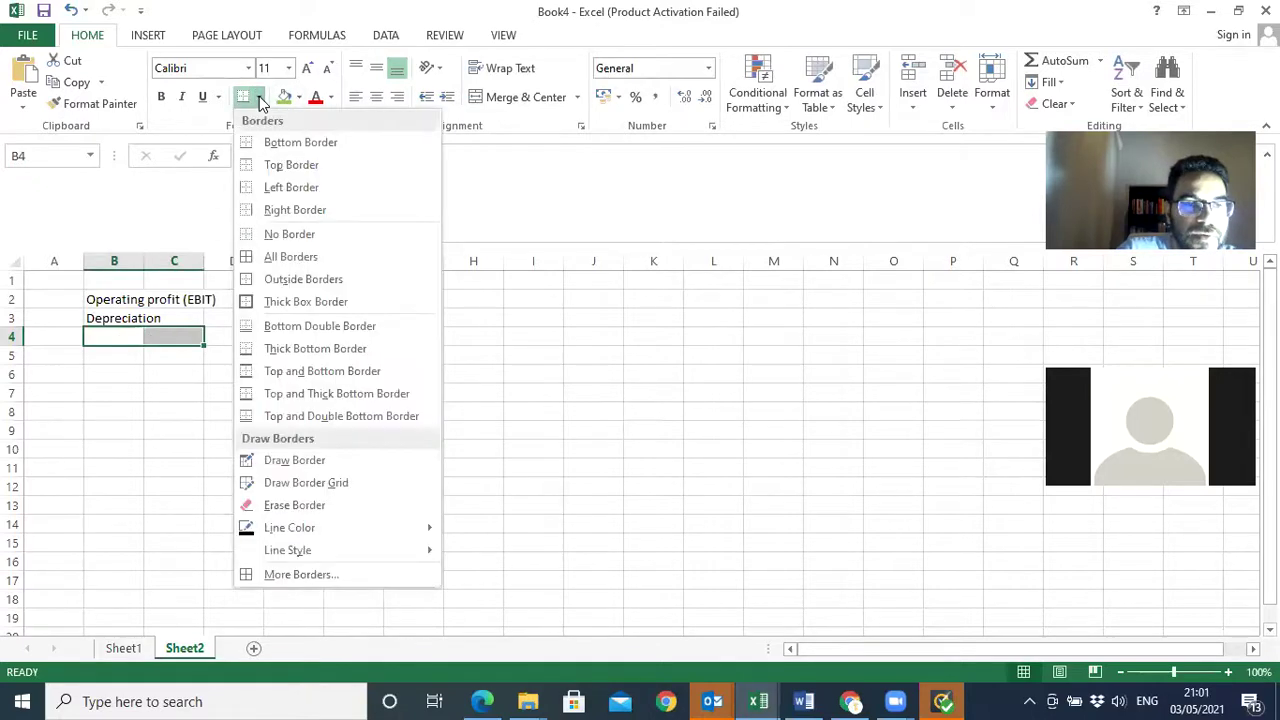
left_click(271, 164)
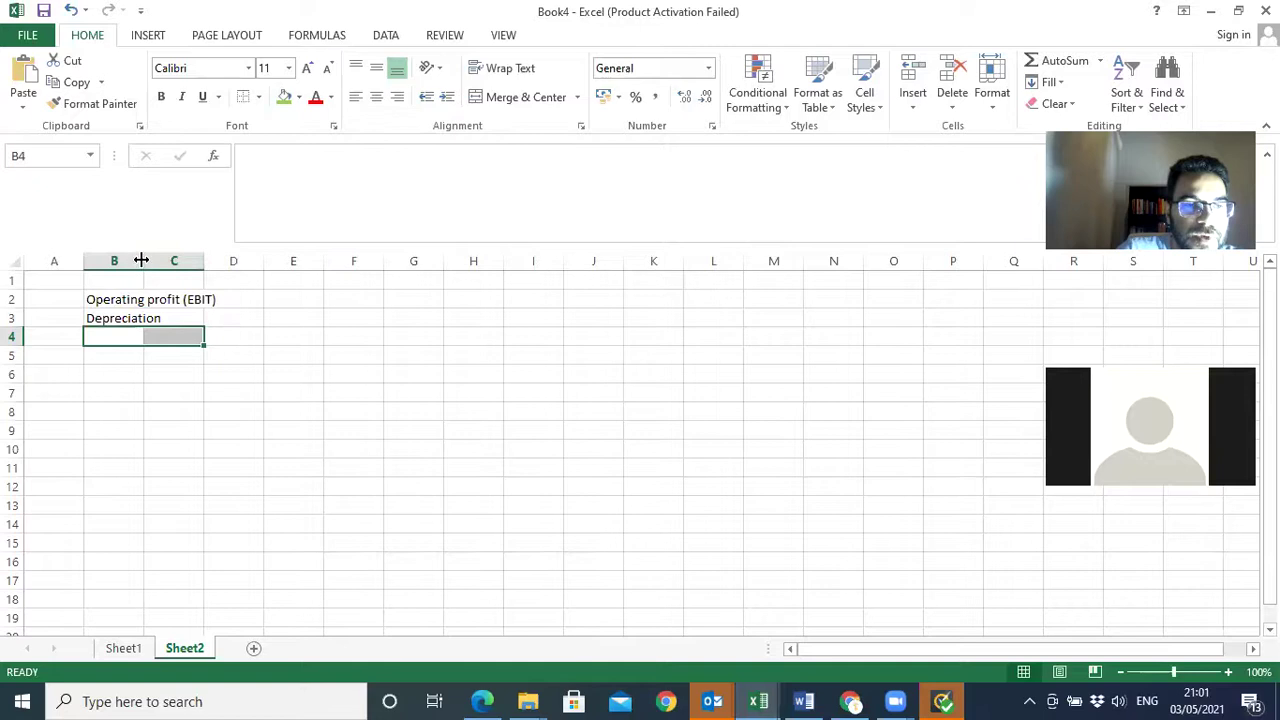
double_click(143, 260)
- Enter the subtotal label "Operating cash flows" in cell B4, below the border line
left_click(130, 337)
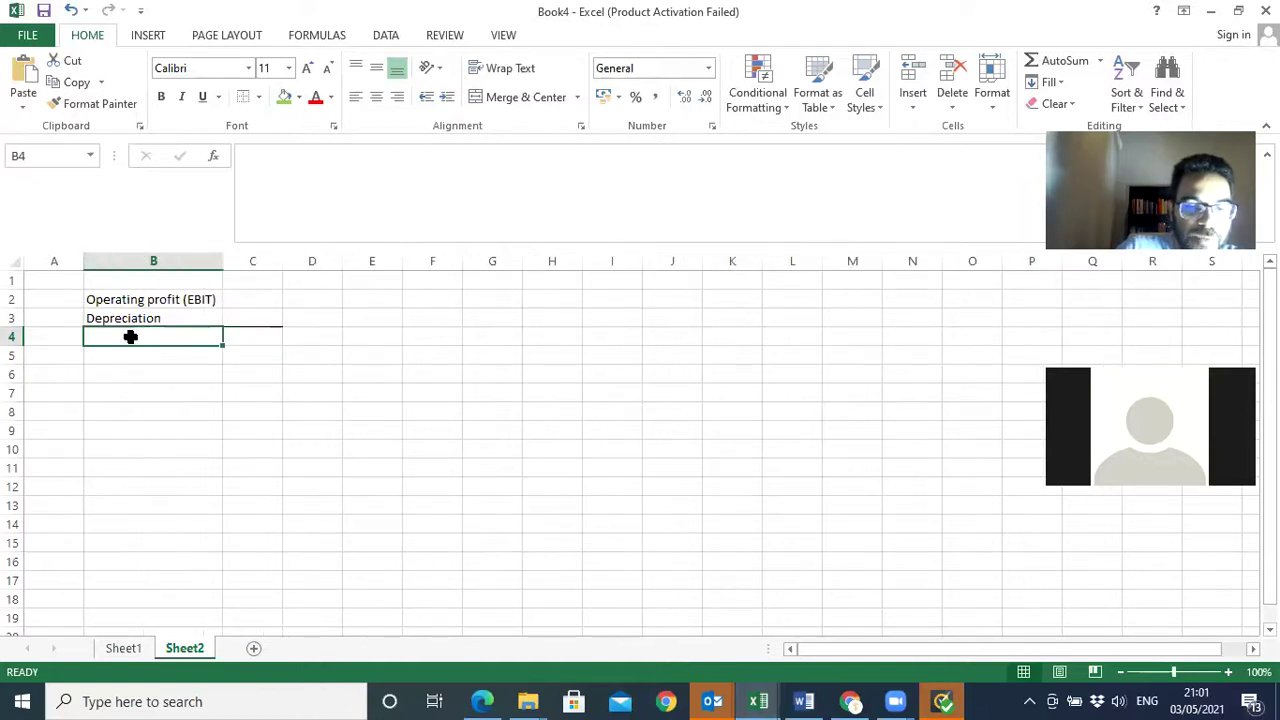
type("Operating ")
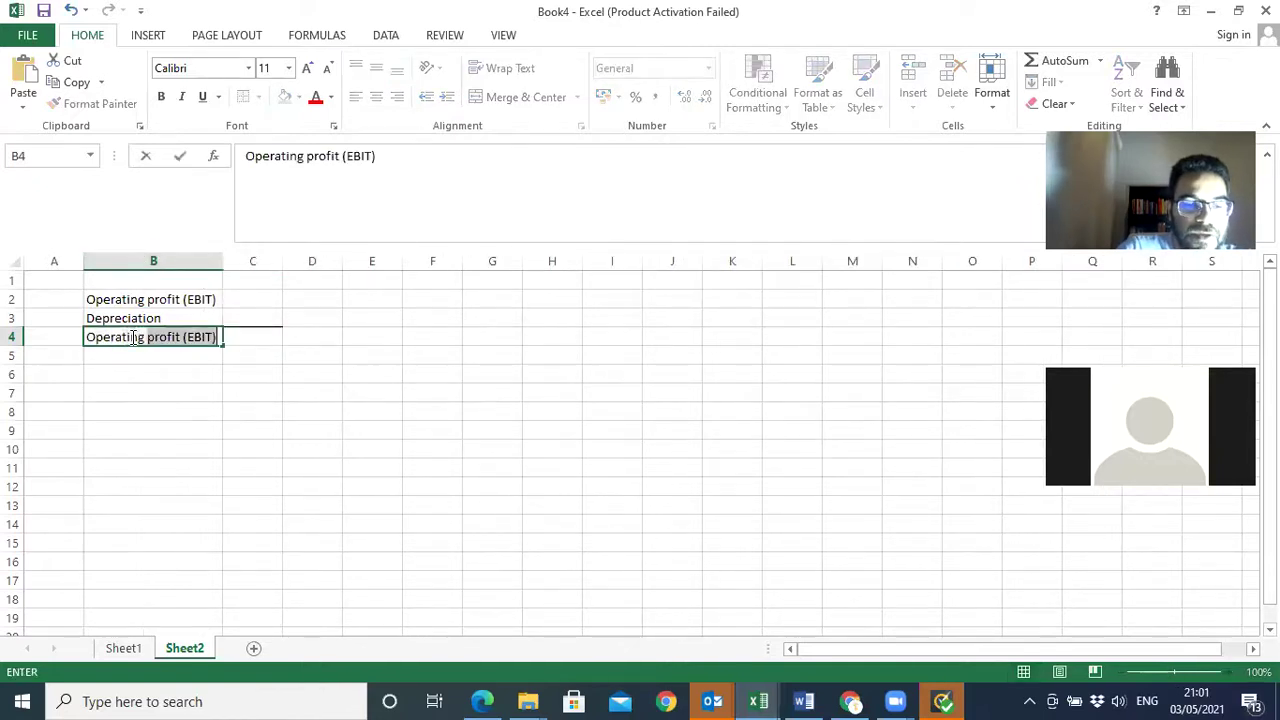
type("cash flo")
type("ws")
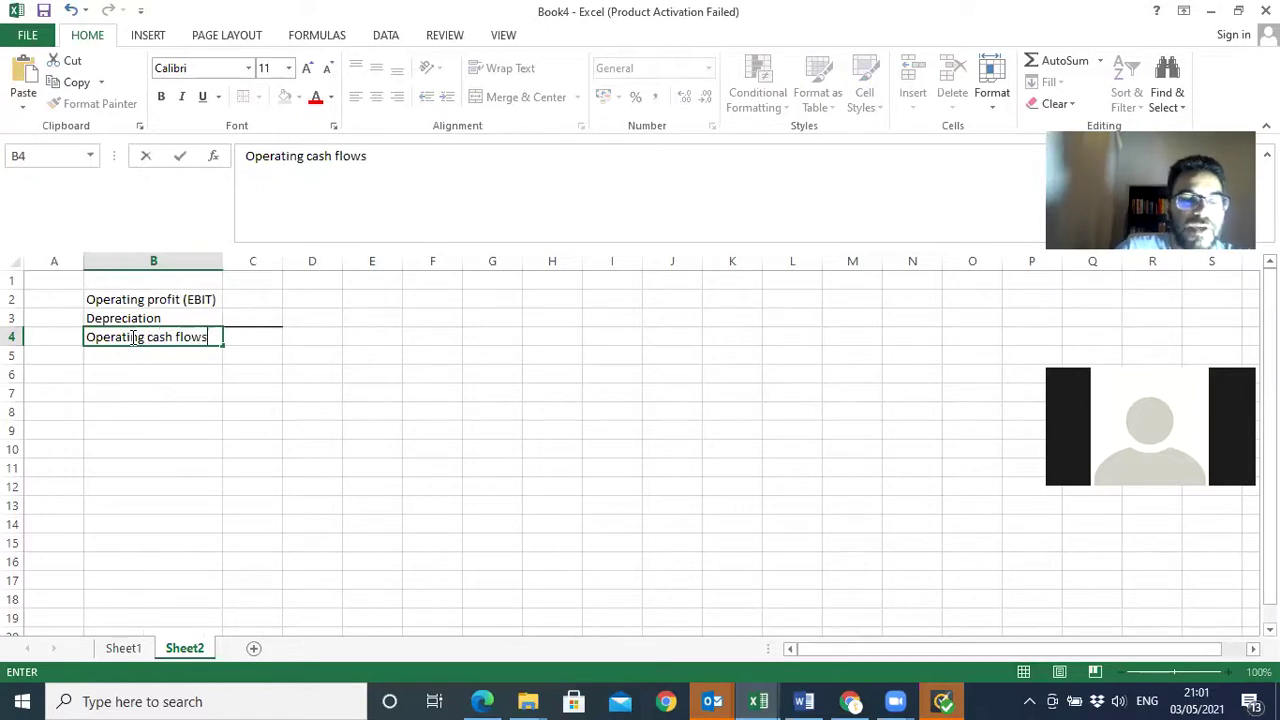
key("Return")
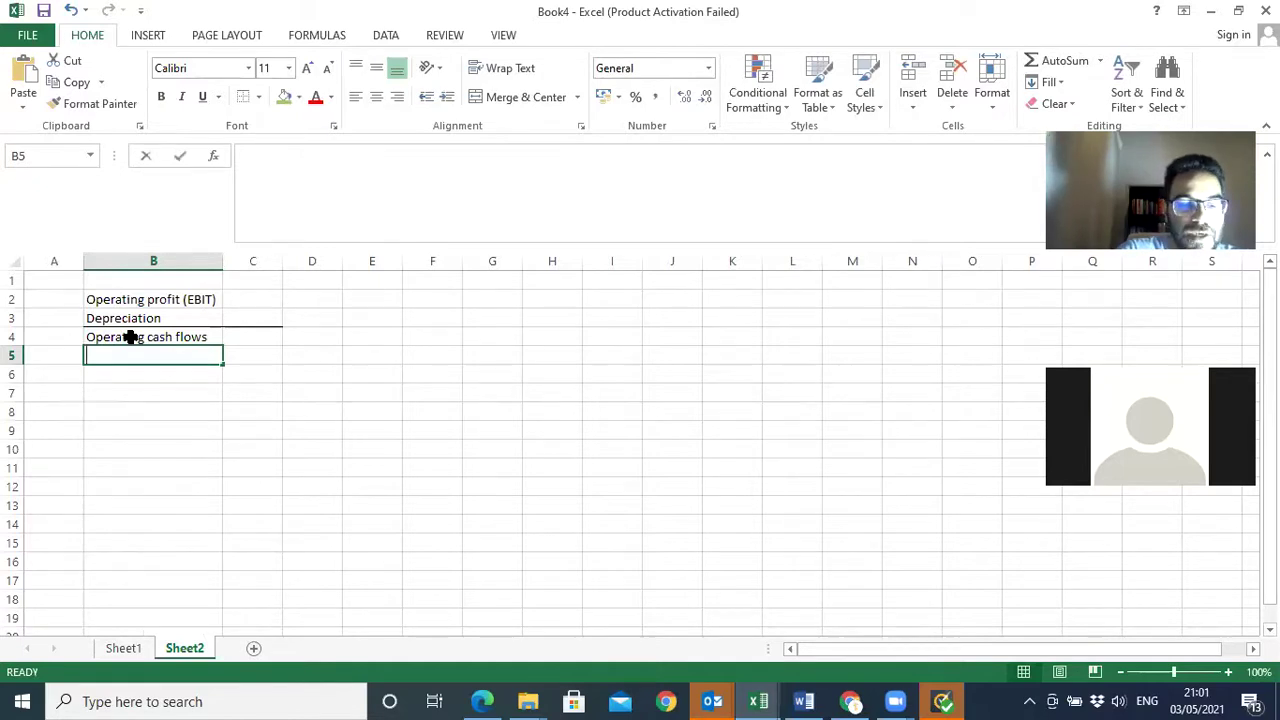
- Enter the row label "Changes in working capital" in cell B5
type("Changes in ")
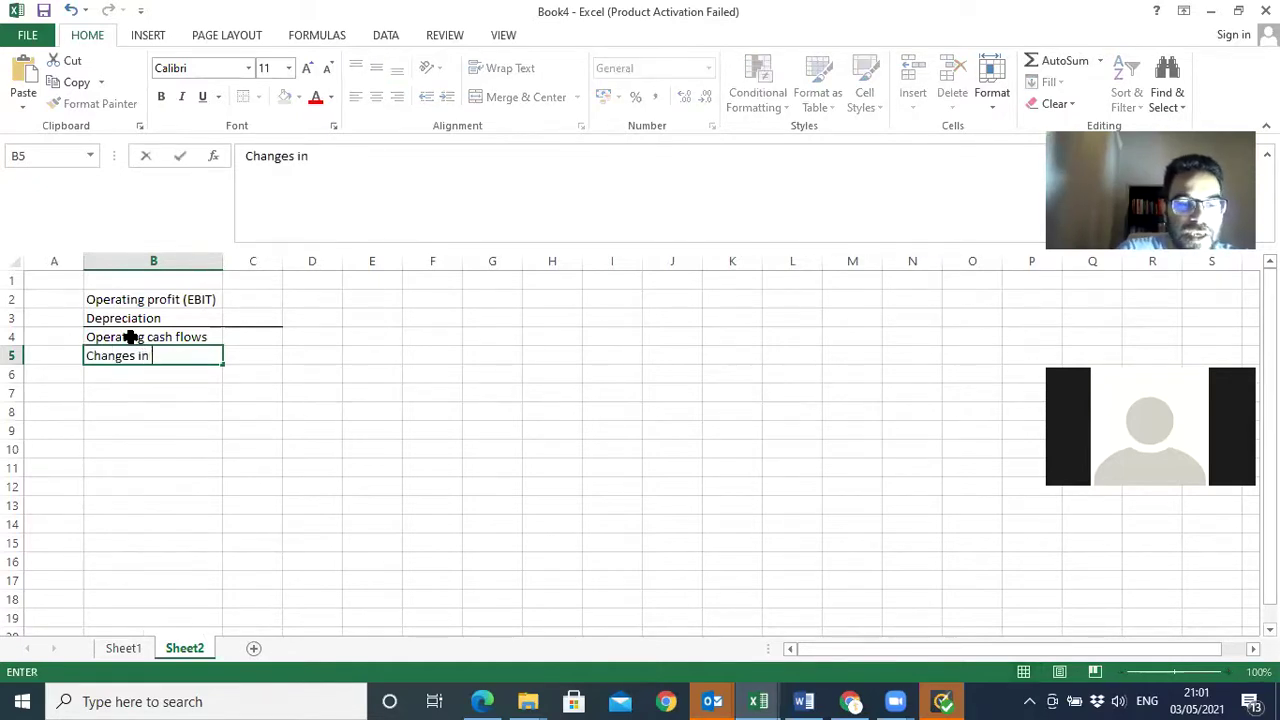
type("working c")
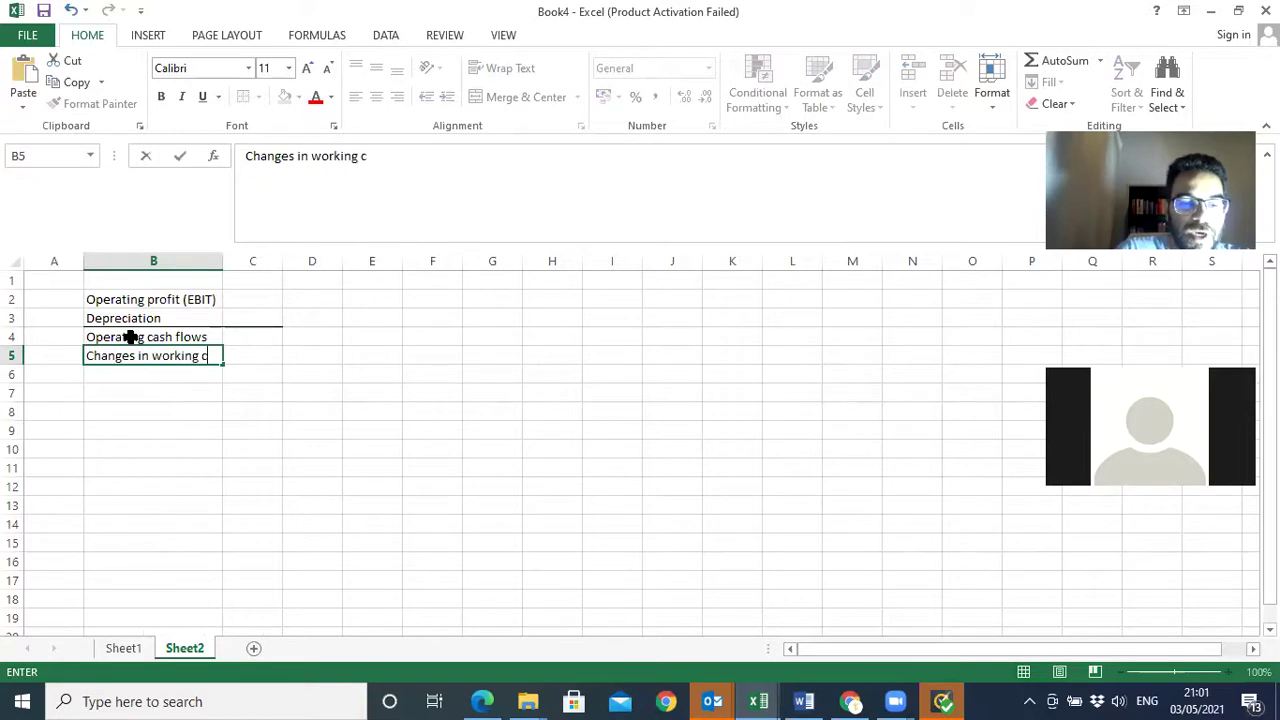
type("apital")
key("Return")
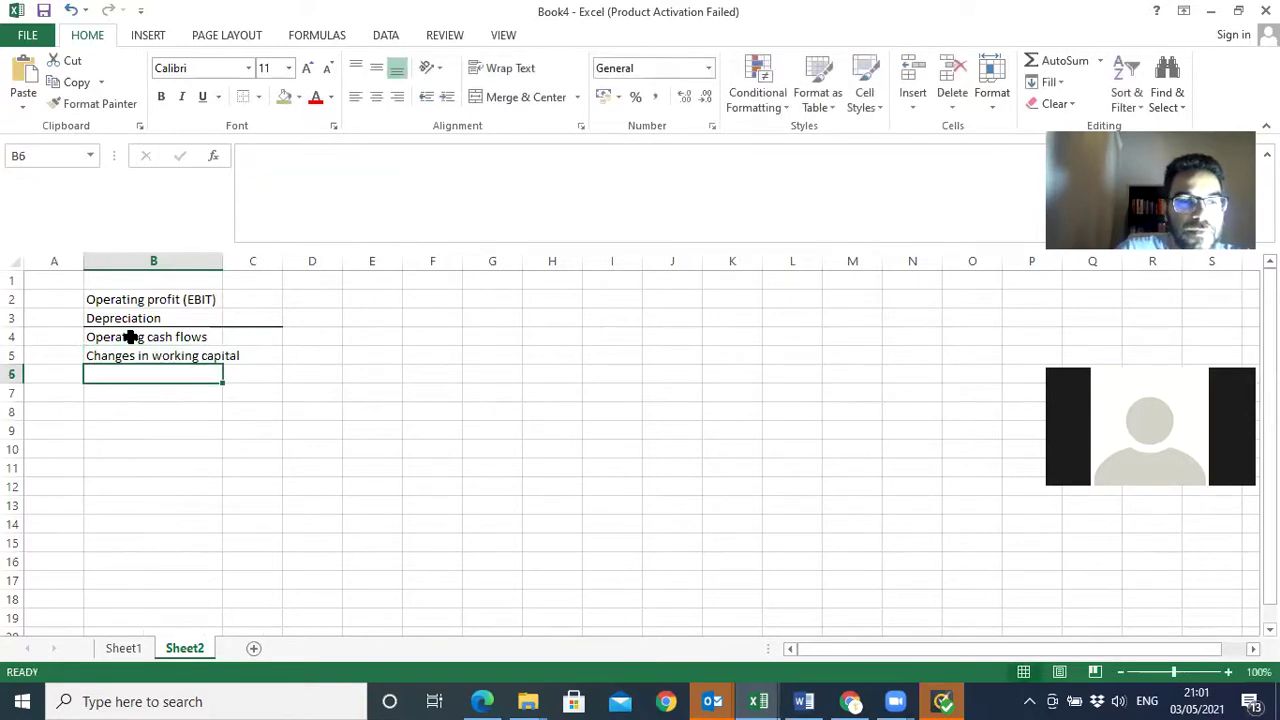
- Enter the row label "Capital expenditures" in cell B6, under Changes in working capital
type("Ca")
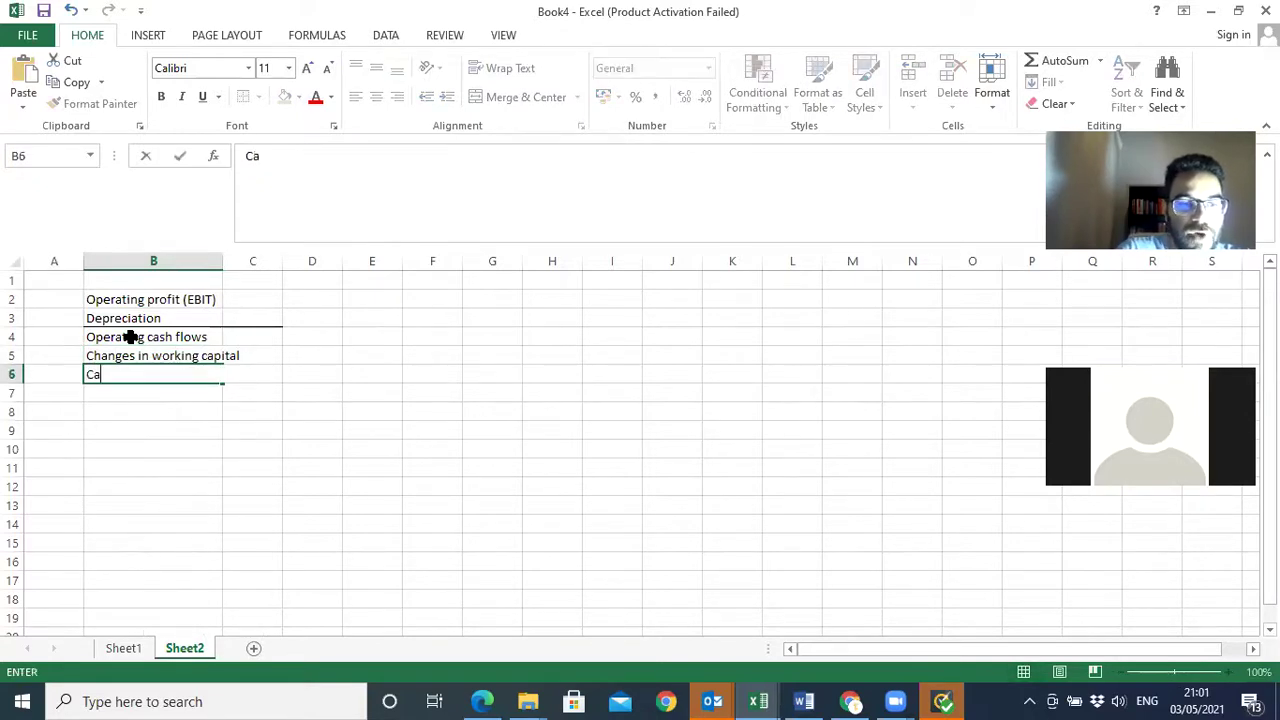
type("pital ex")
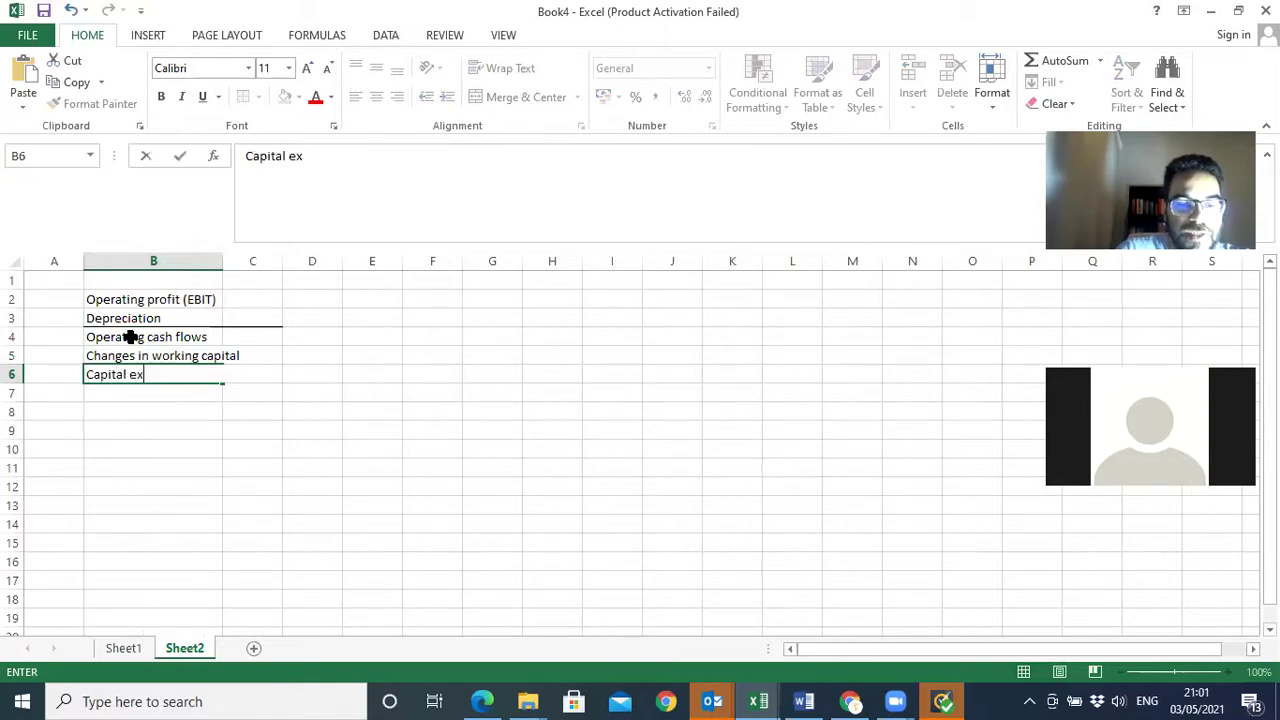
type("penditures")
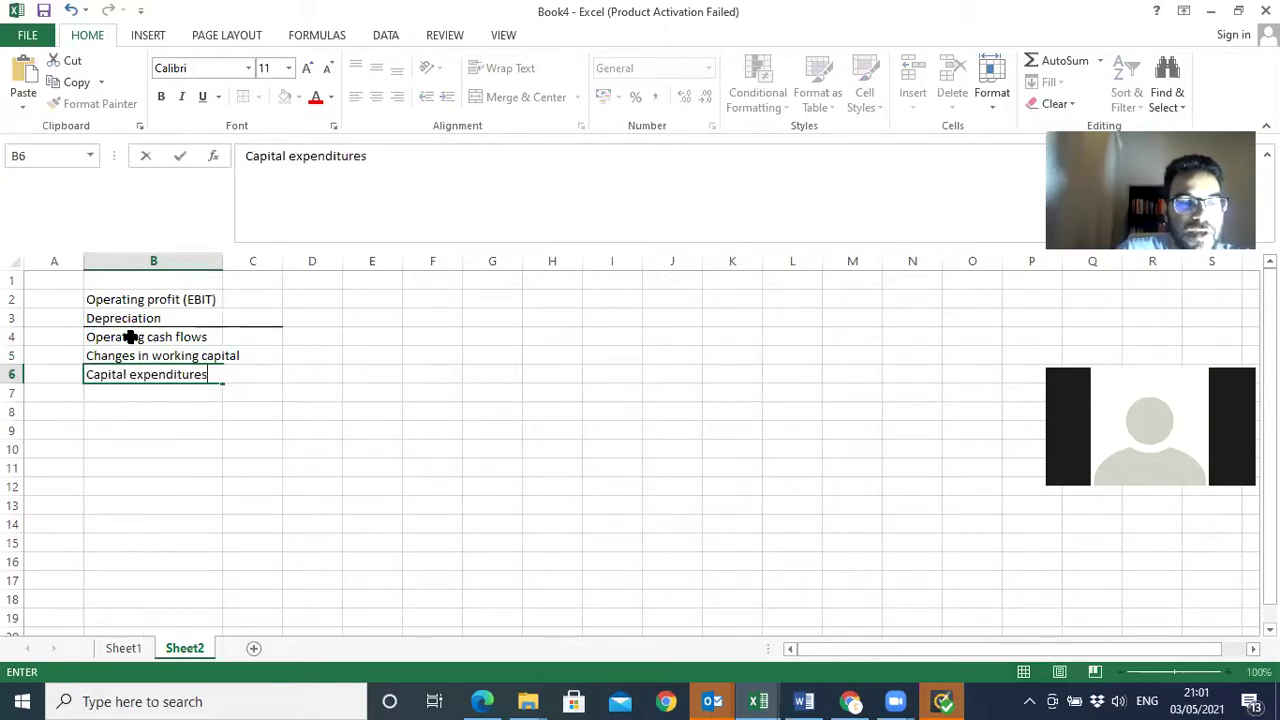
key("Return")
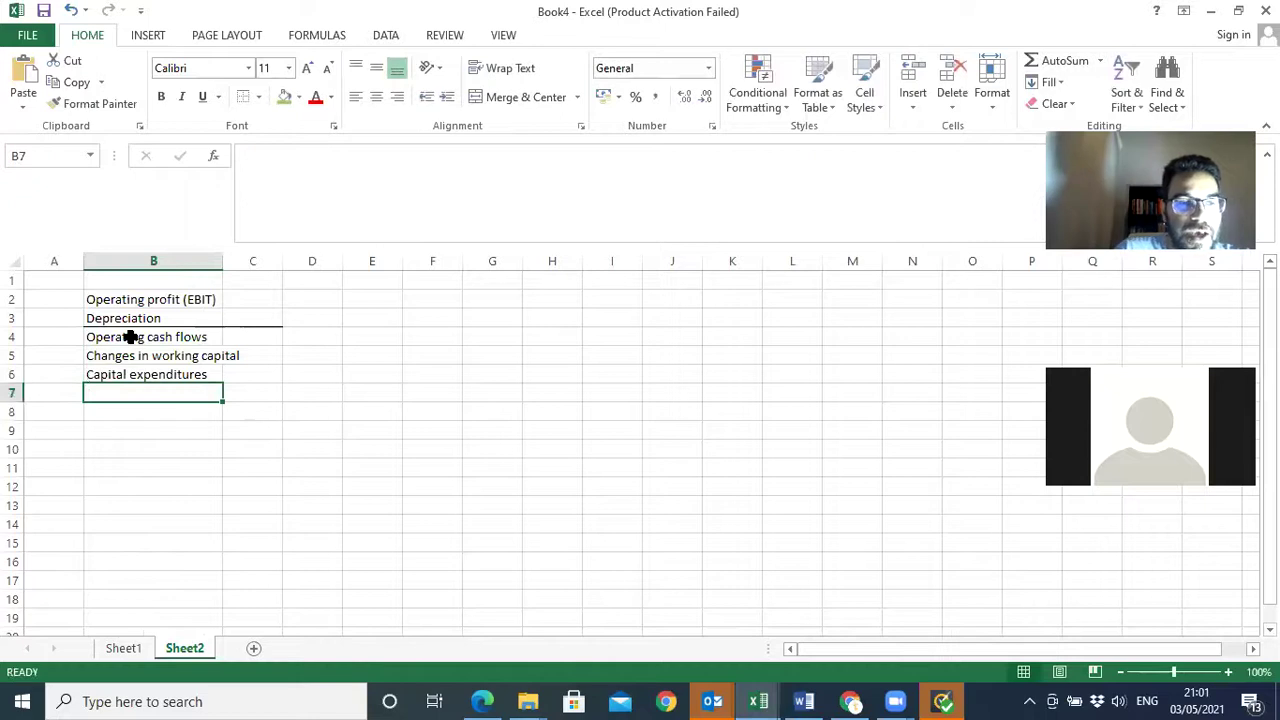
- Add a top border to cells B7:C7, directly below Capital expenditures
type("F")
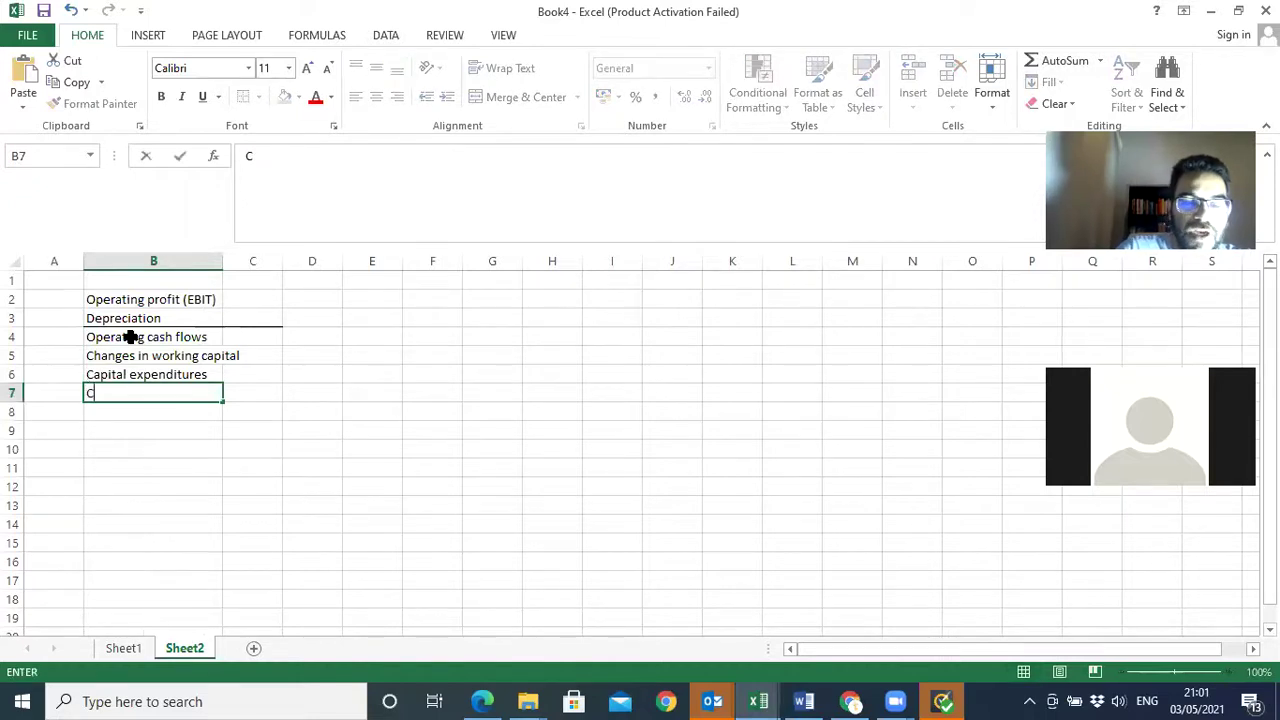
key("BackSpace")
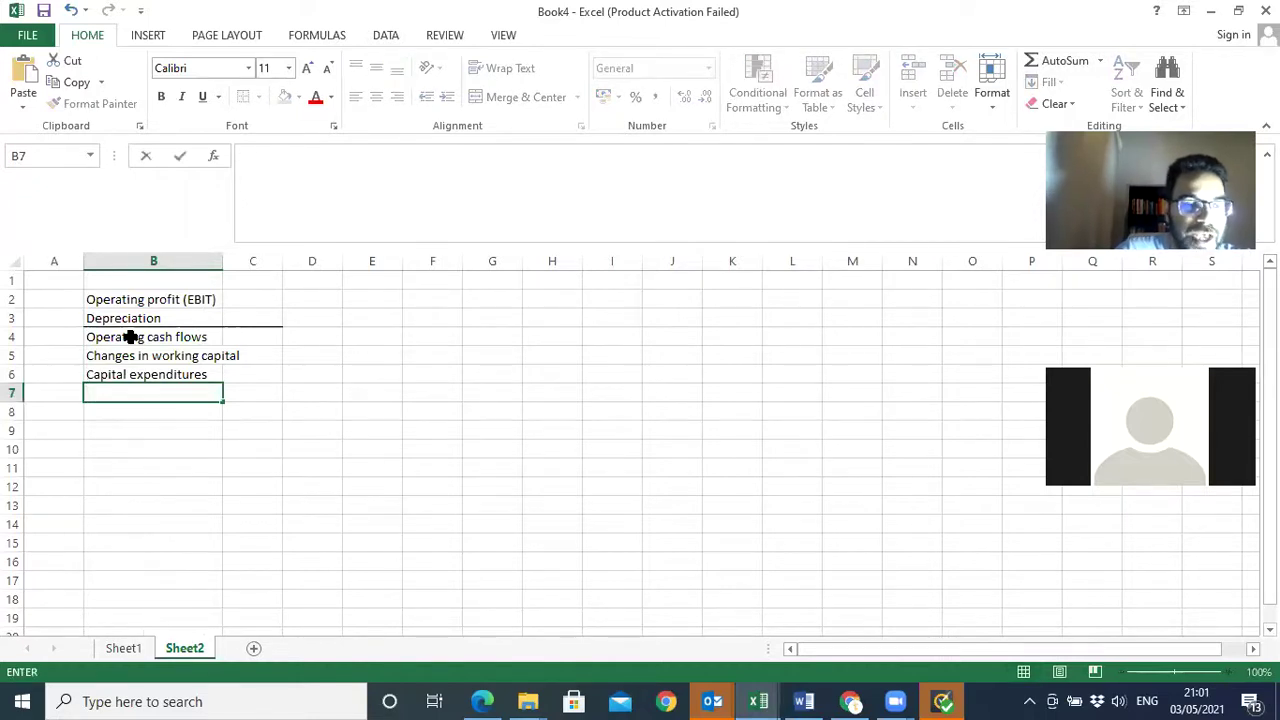
left_click(143, 418)
left_click(129, 392)
left_click_drag(239, 400, 262, 416)
left_click_drag(169, 385, 249, 390)
left_click(198, 390)
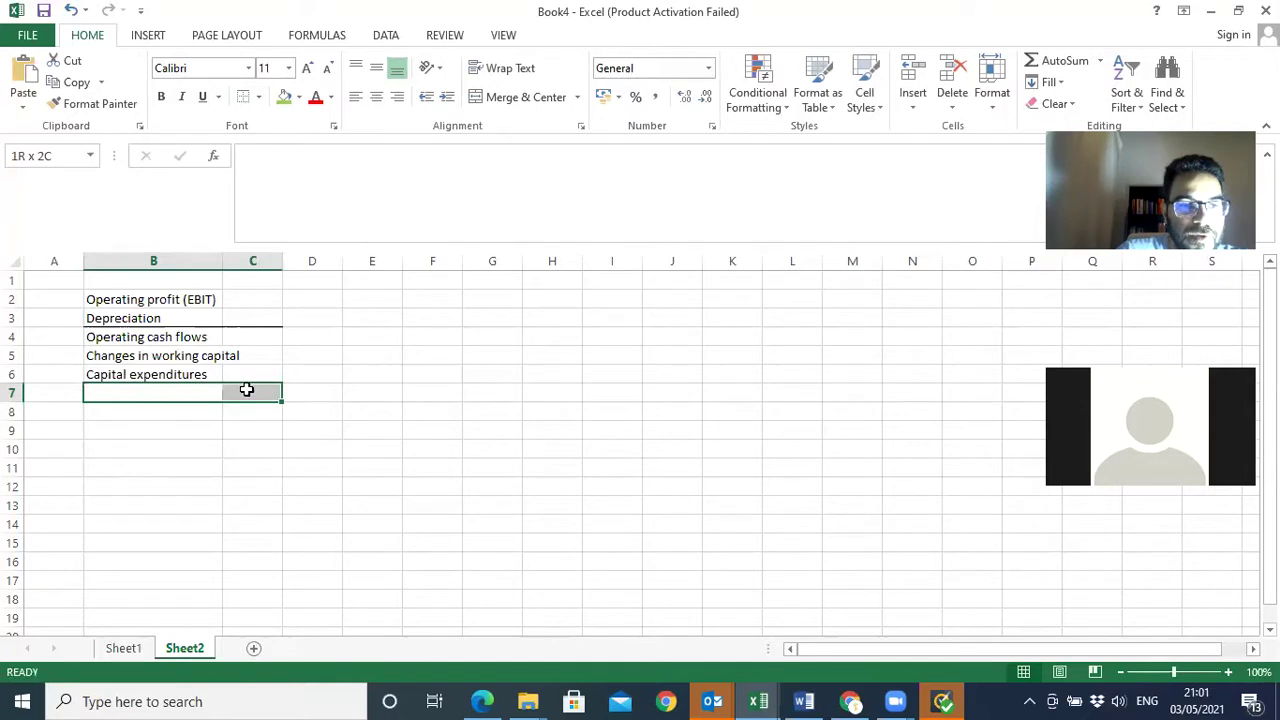
- Enter the label "Cash flow from opeartions" in cell B7 and autofit column B to the longest label
left_click(106, 392)
type("Cash flow from opeartions")
key("Return")
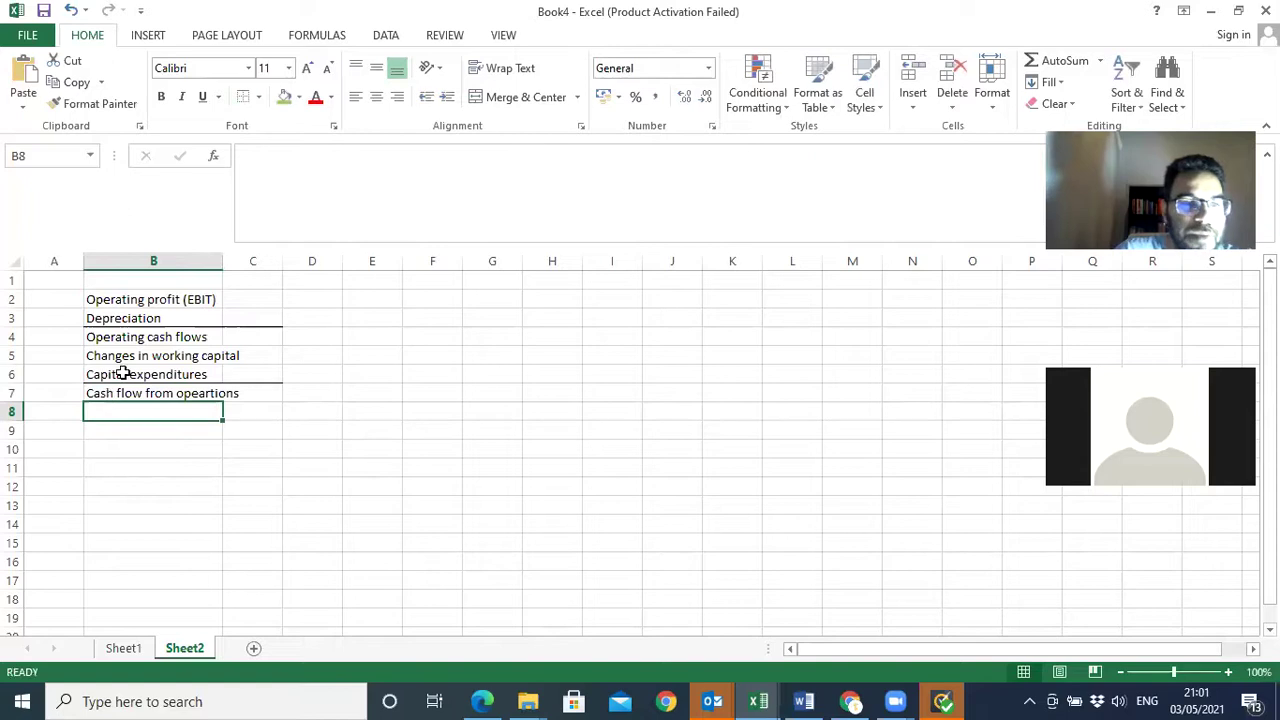
double_click(222, 261)
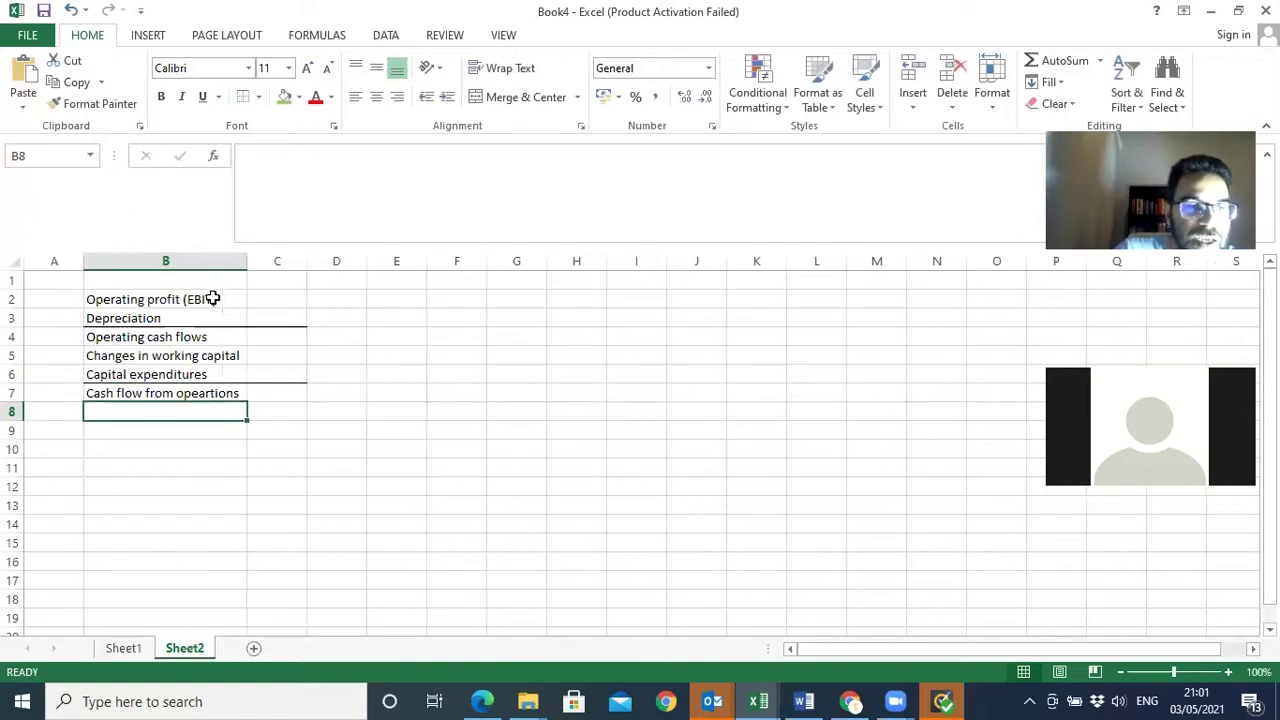
left_click(212, 298)
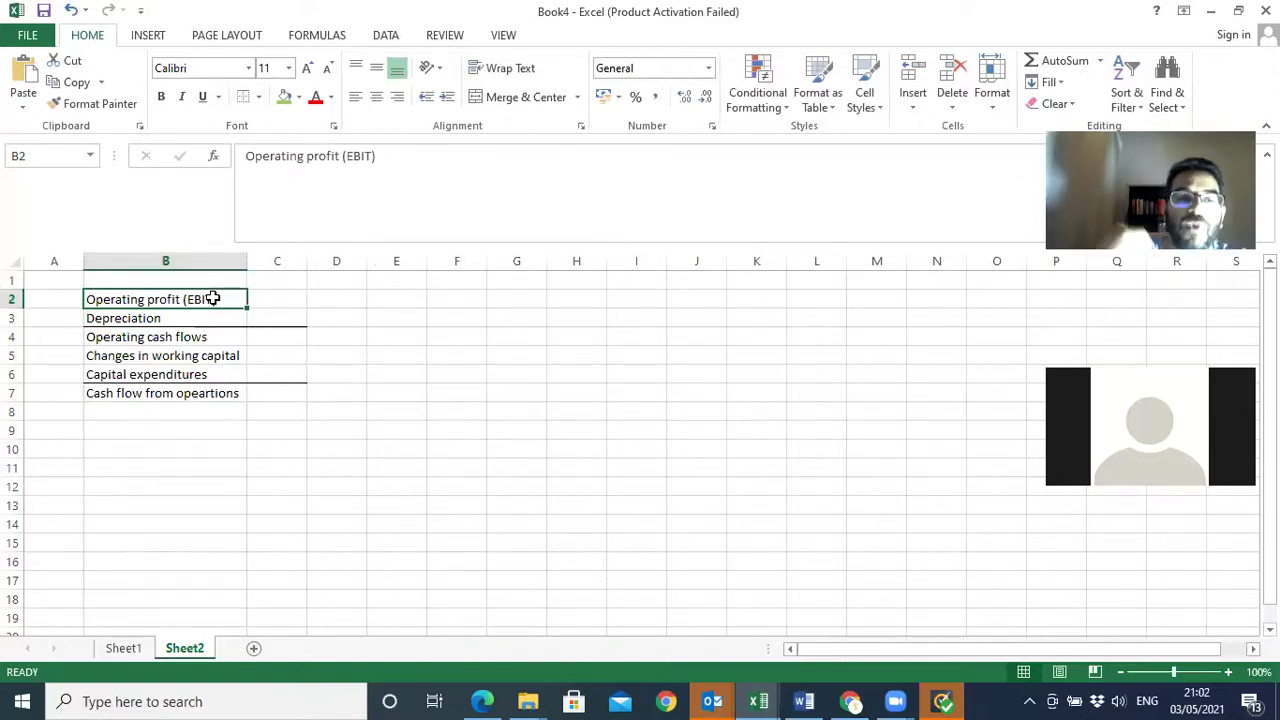
left_click(200, 317)
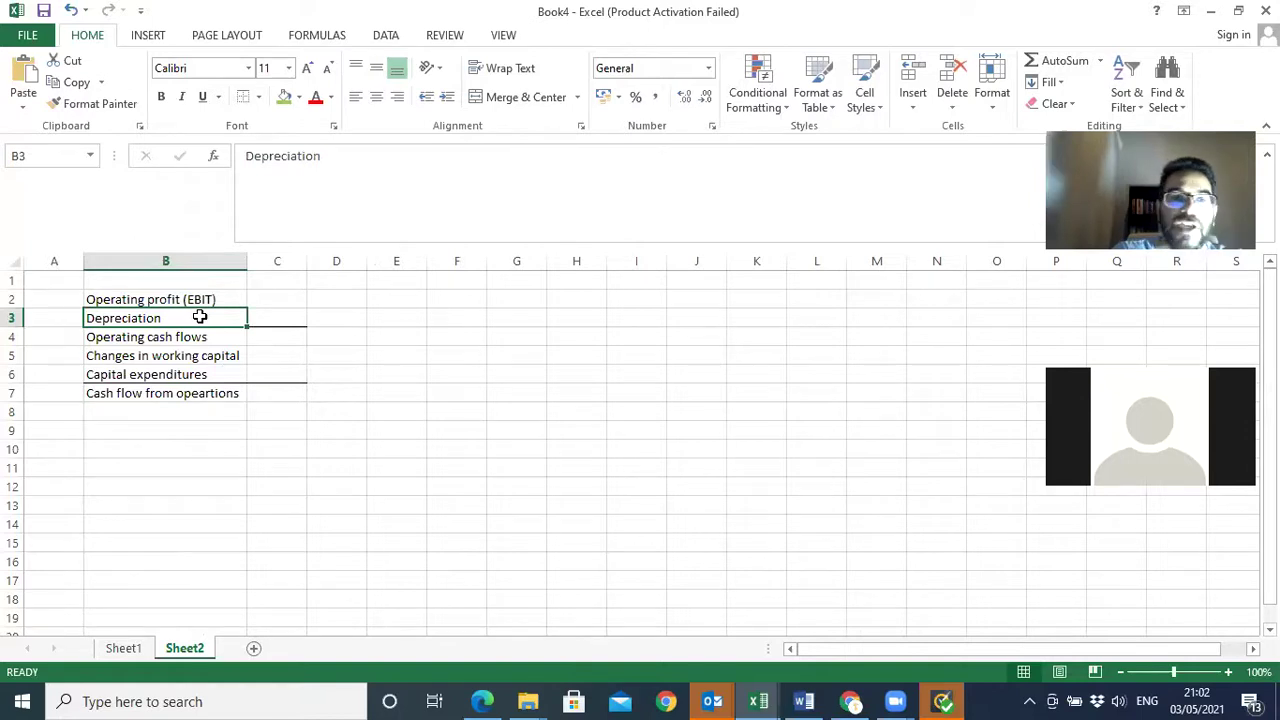
left_click(162, 336)
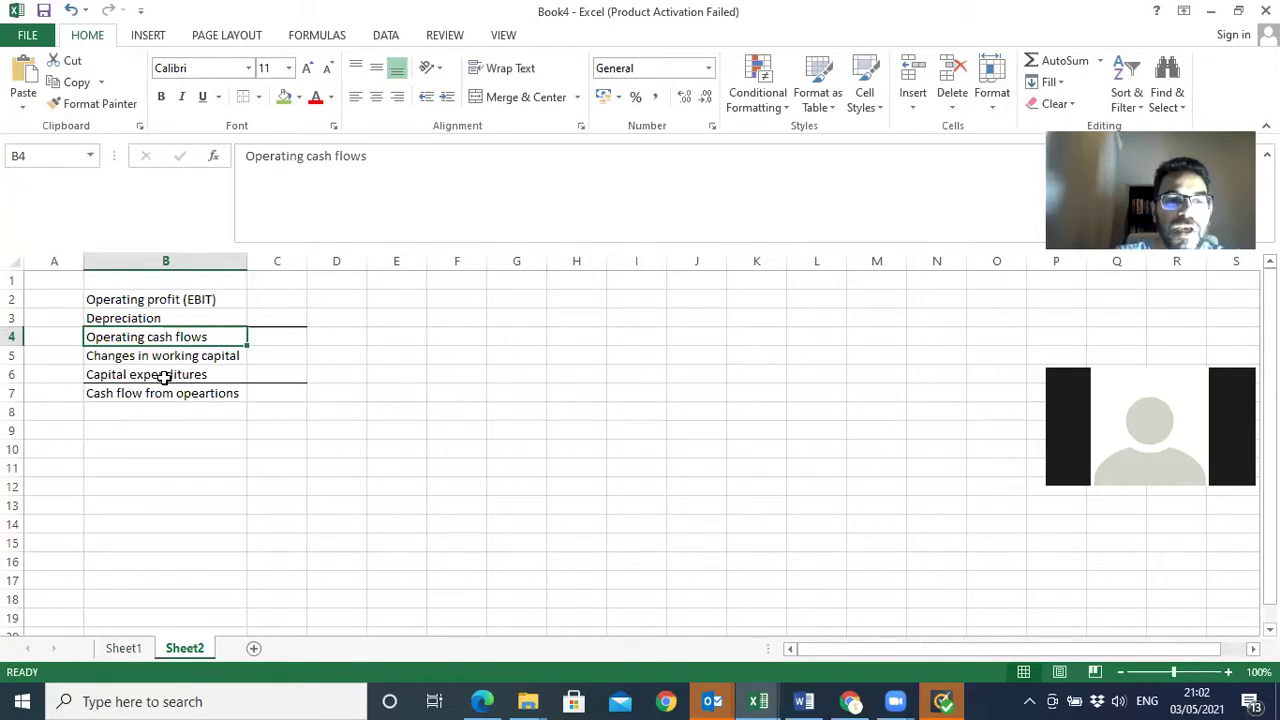
left_click(165, 375)
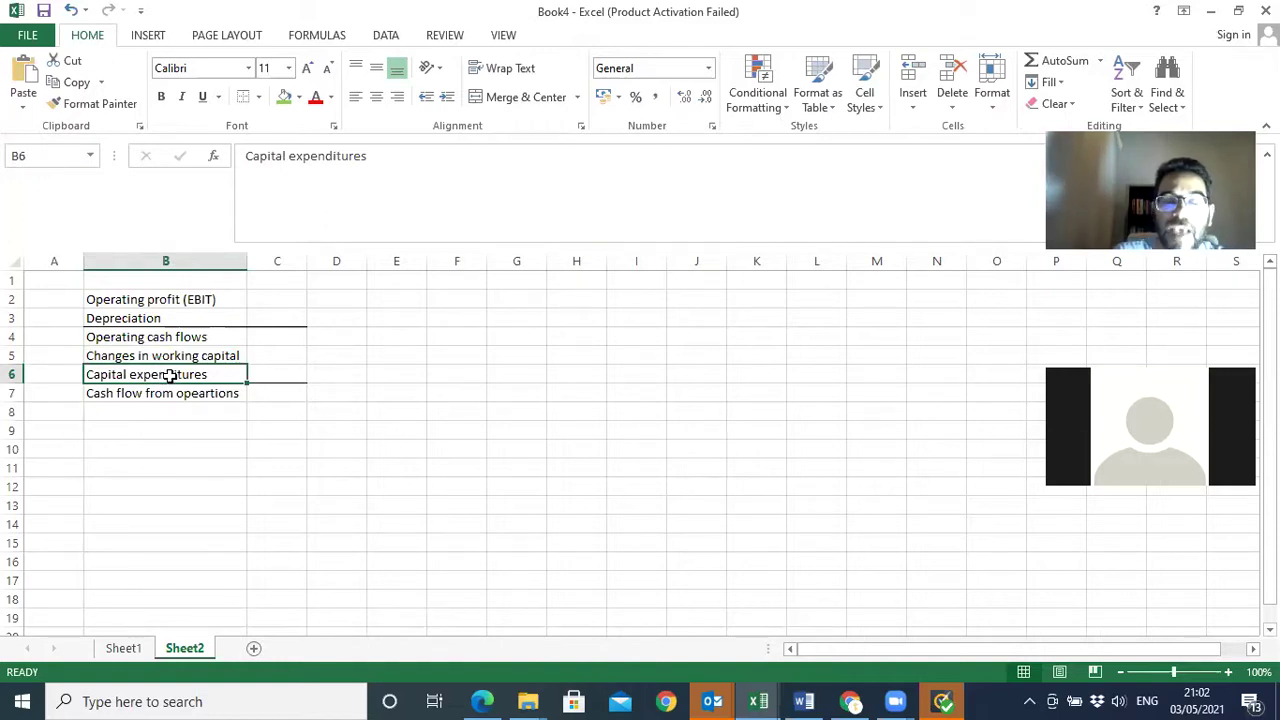
left_click(160, 394)
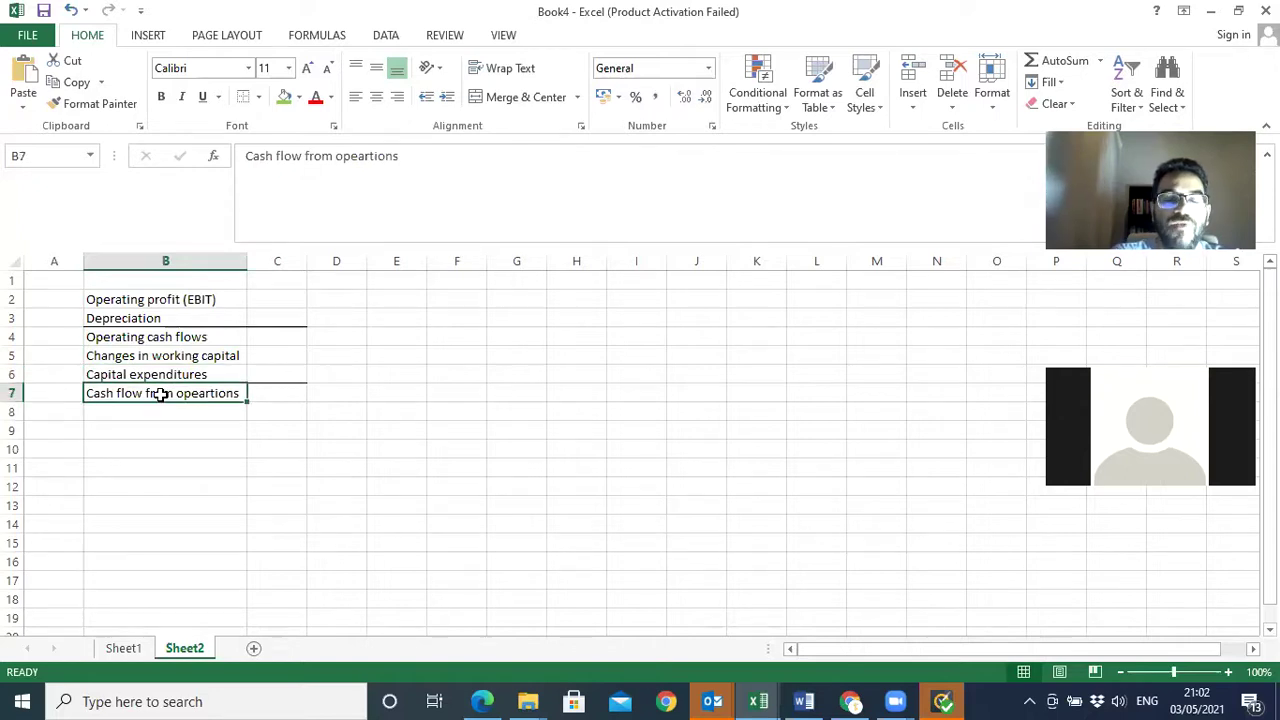
- Enter the row label "Terminal value" in cell B8, under the cash flow from operations row
left_click(143, 410)
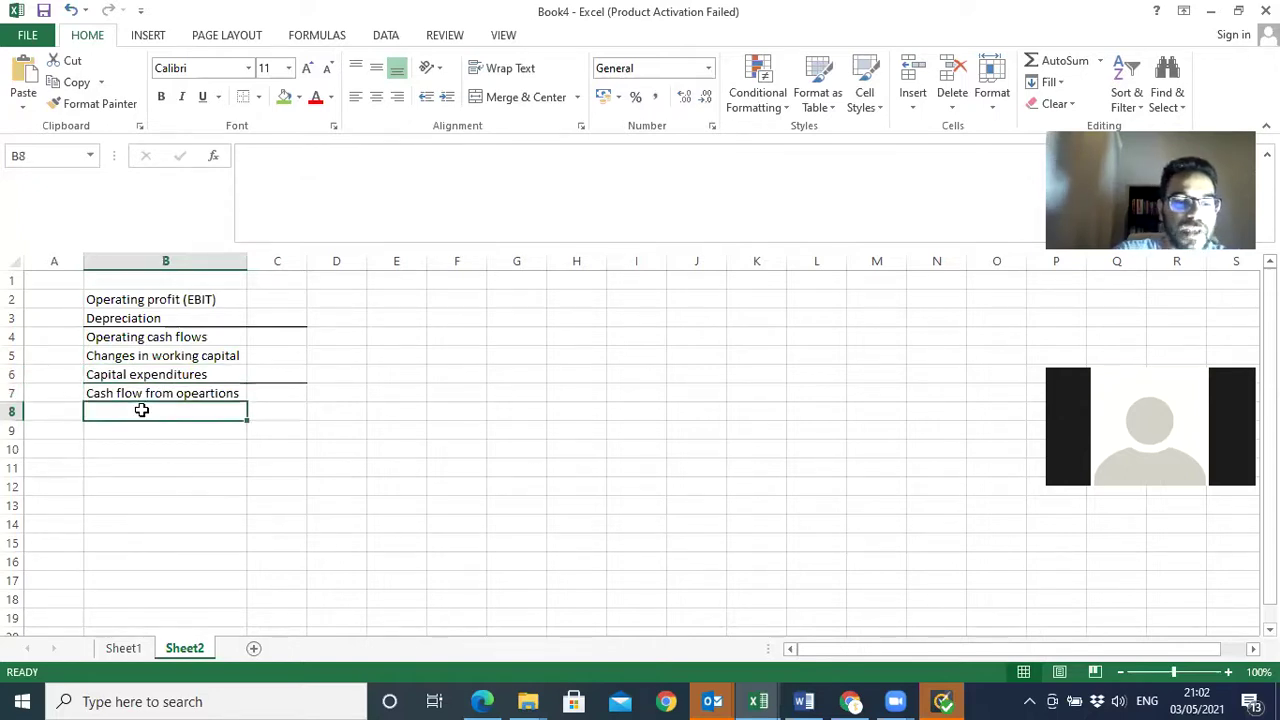
type("Terminal value")
key("Return")
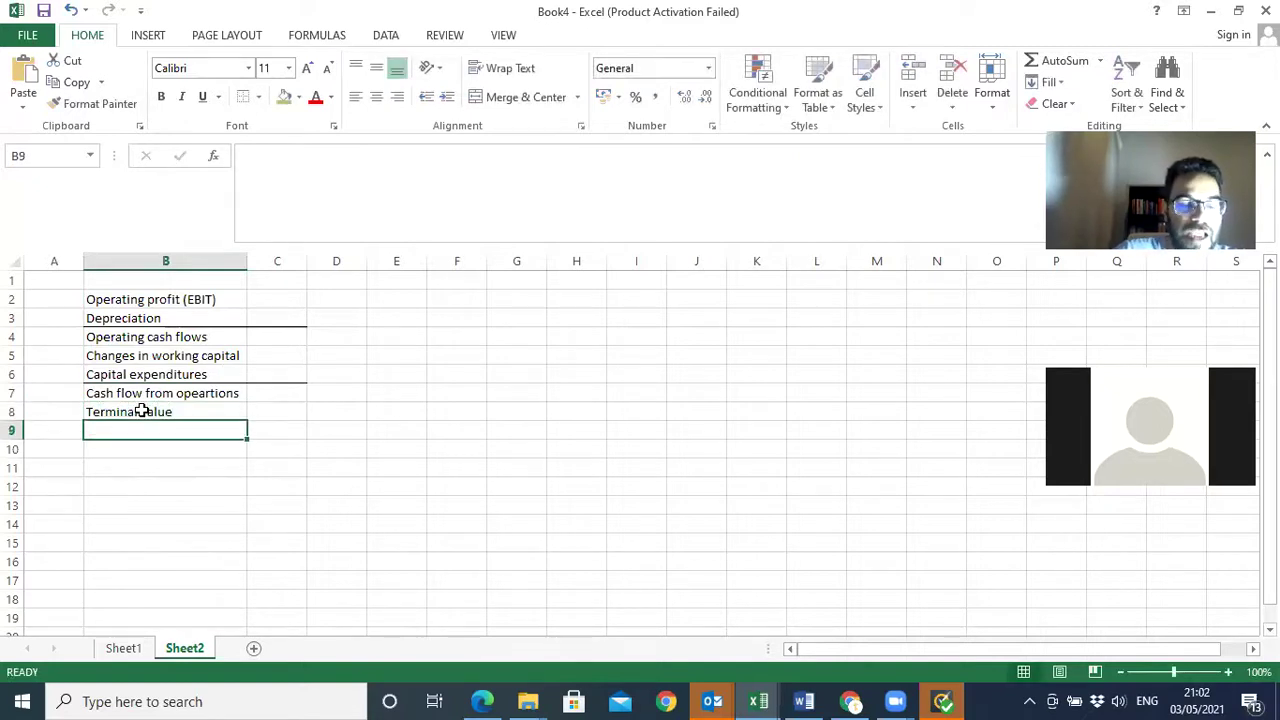
- Enter the row label "Free cash flows to the firm" in cell B9, under Terminal value
type("Cash ")
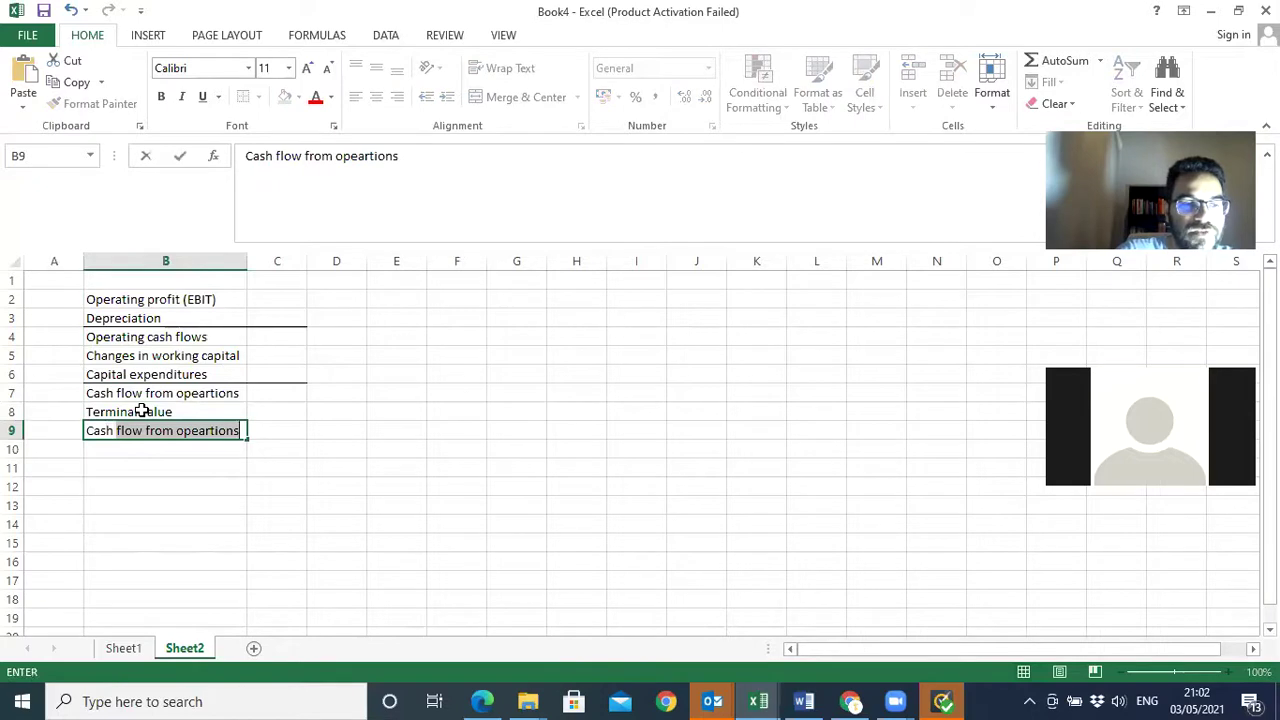
type("flows")
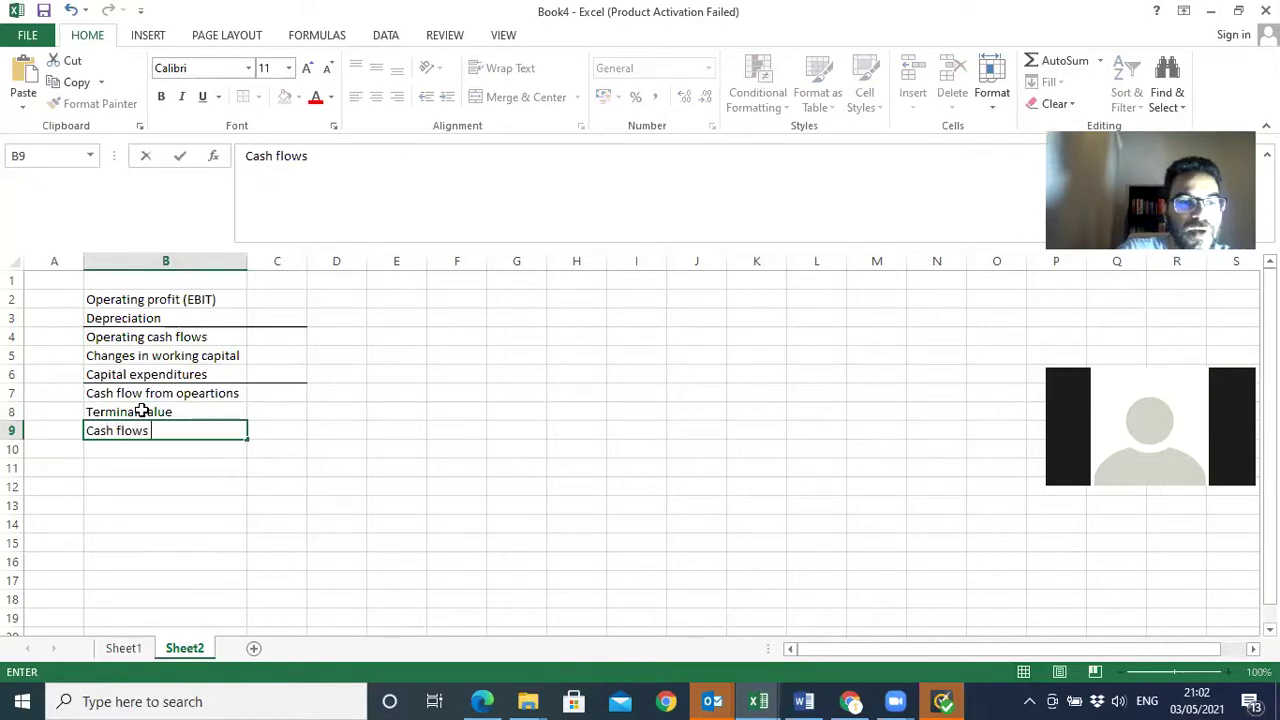
key("BackSpace")
key("BackSpace")
key("BackSpace")
key("BackSpace")
key("BackSpace")
key("BackSpace")
key("BackSpace")
key("BackSpace")
key("BackSpace")
key("BackSpace")
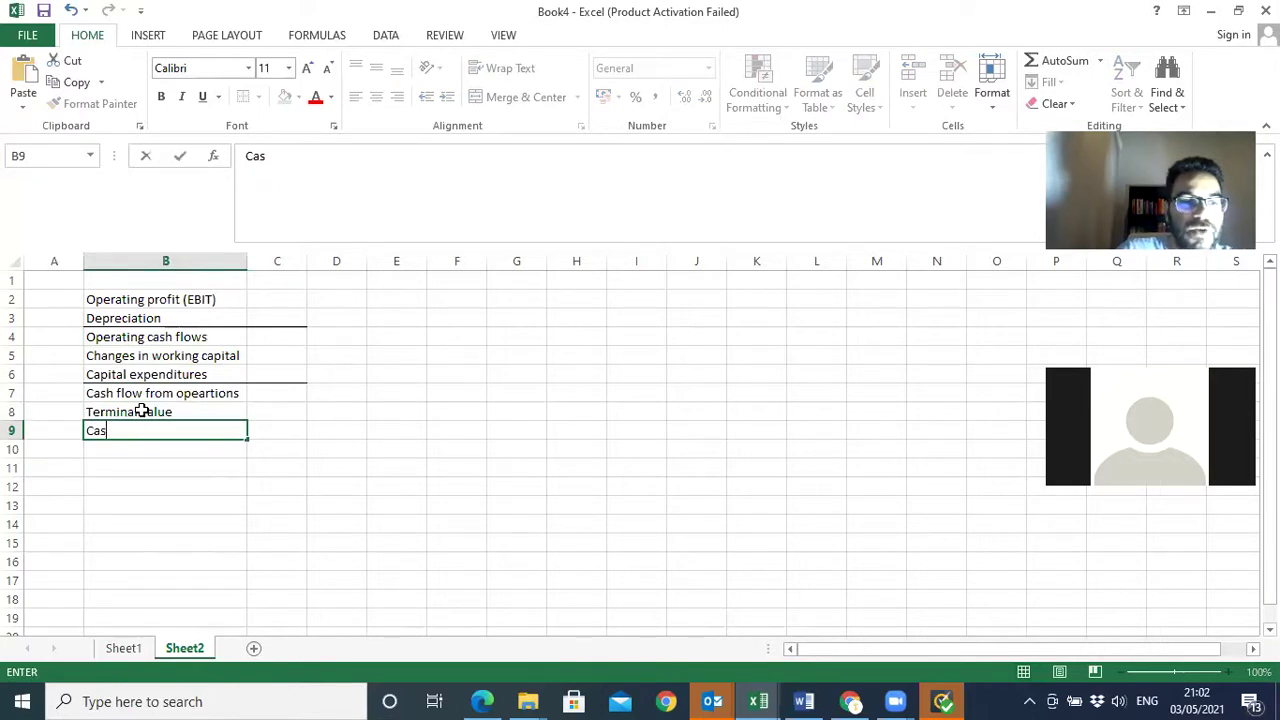
type("Free ")
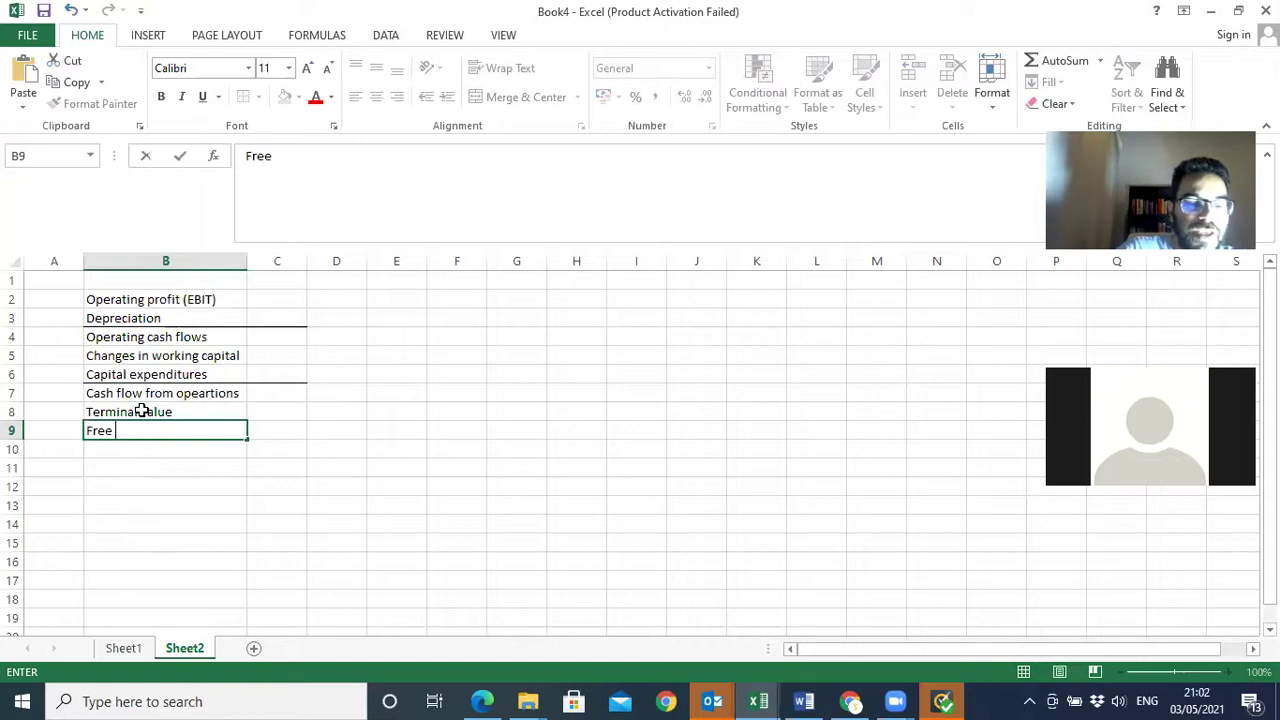
type("cash flows to")
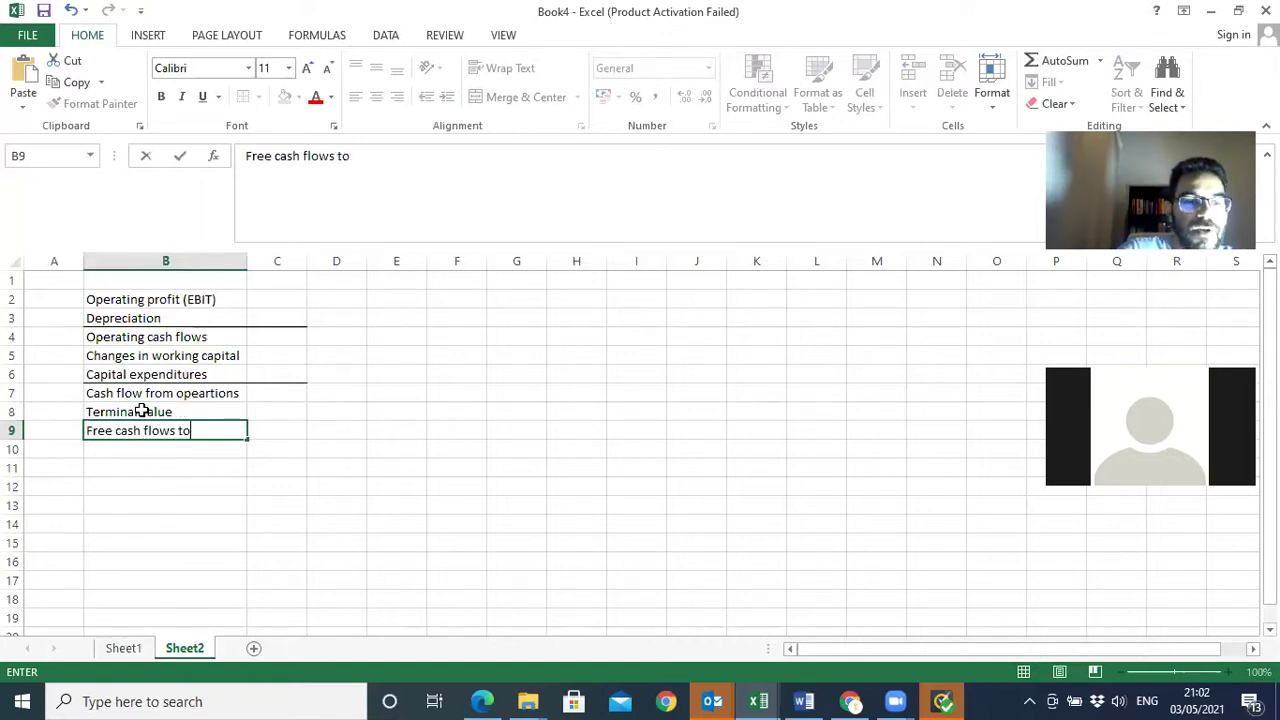
type(" the firm")
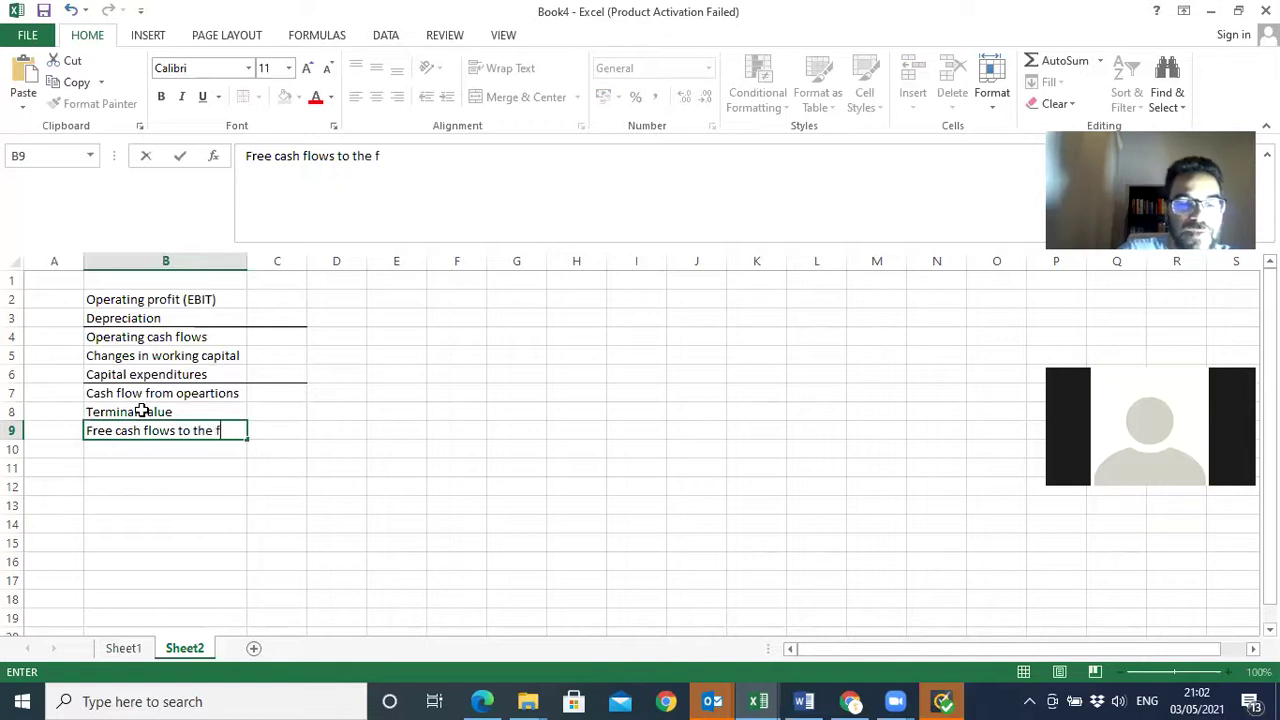
left_click(342, 480)
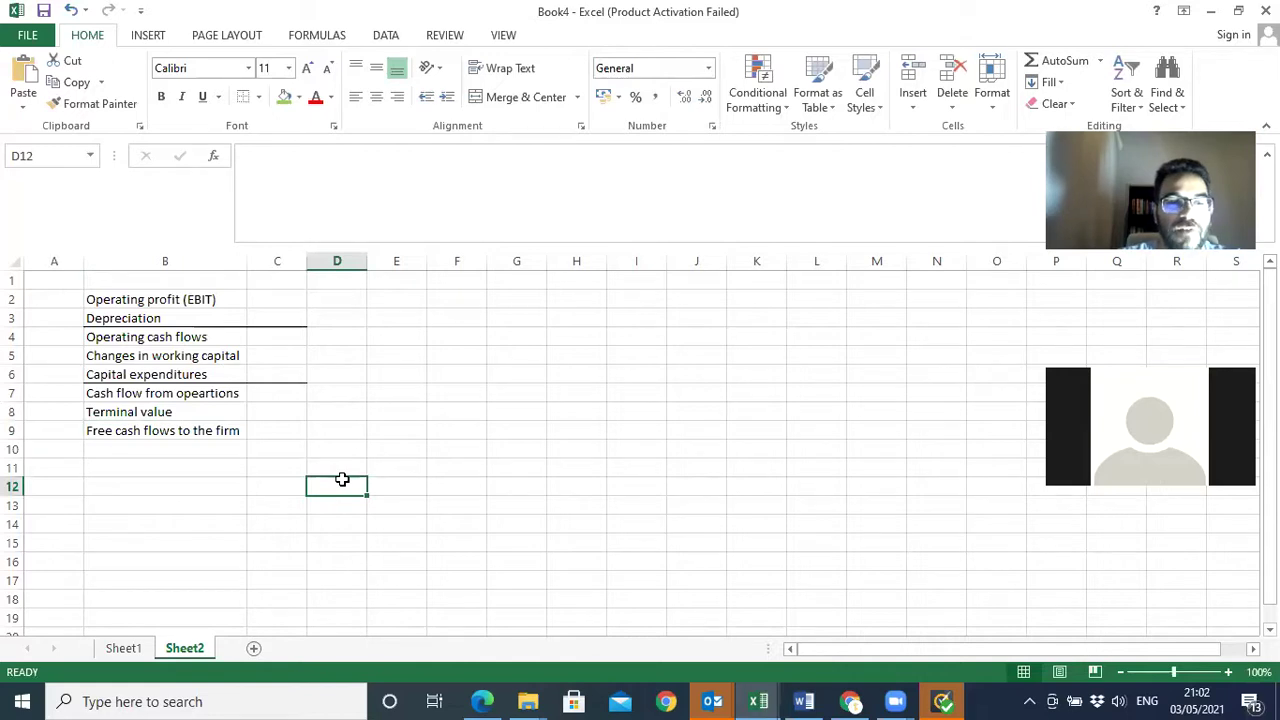
- Add a top border to cells B9:C9, separating Free cash flows to the firm from Terminal value
left_click_drag(165, 433, 248, 428)
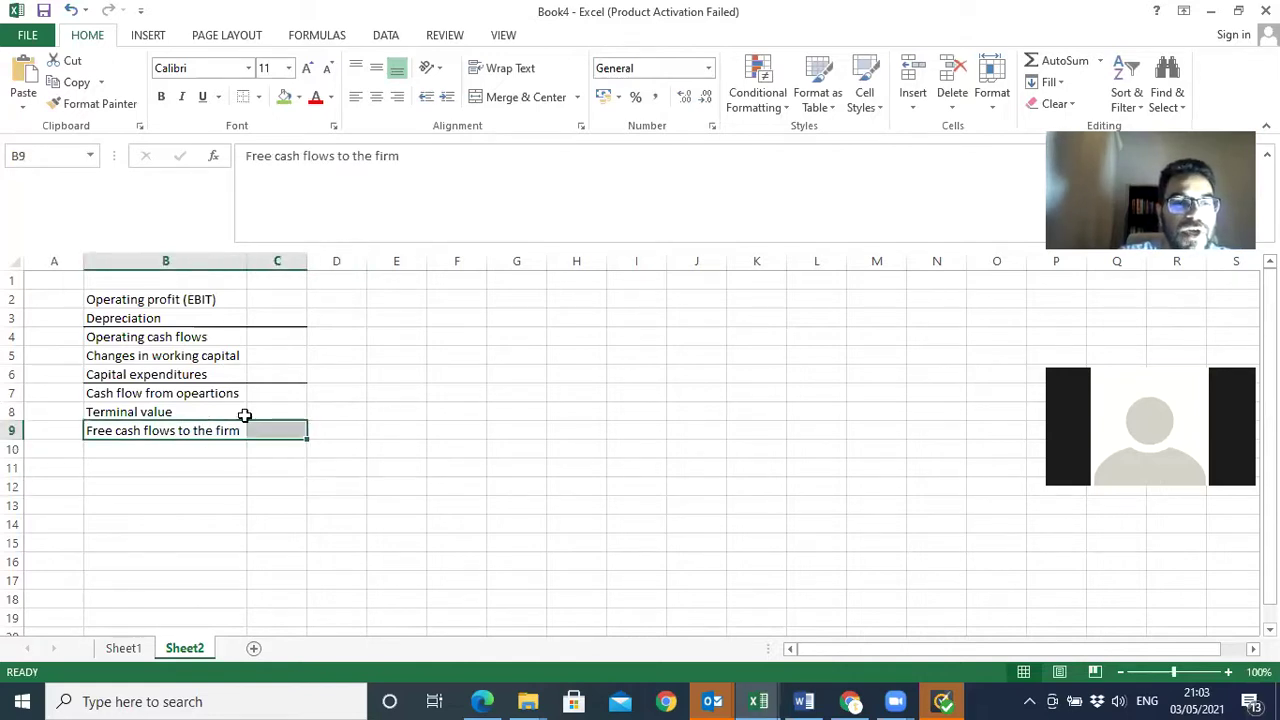
left_click(243, 97)
left_click(431, 455)
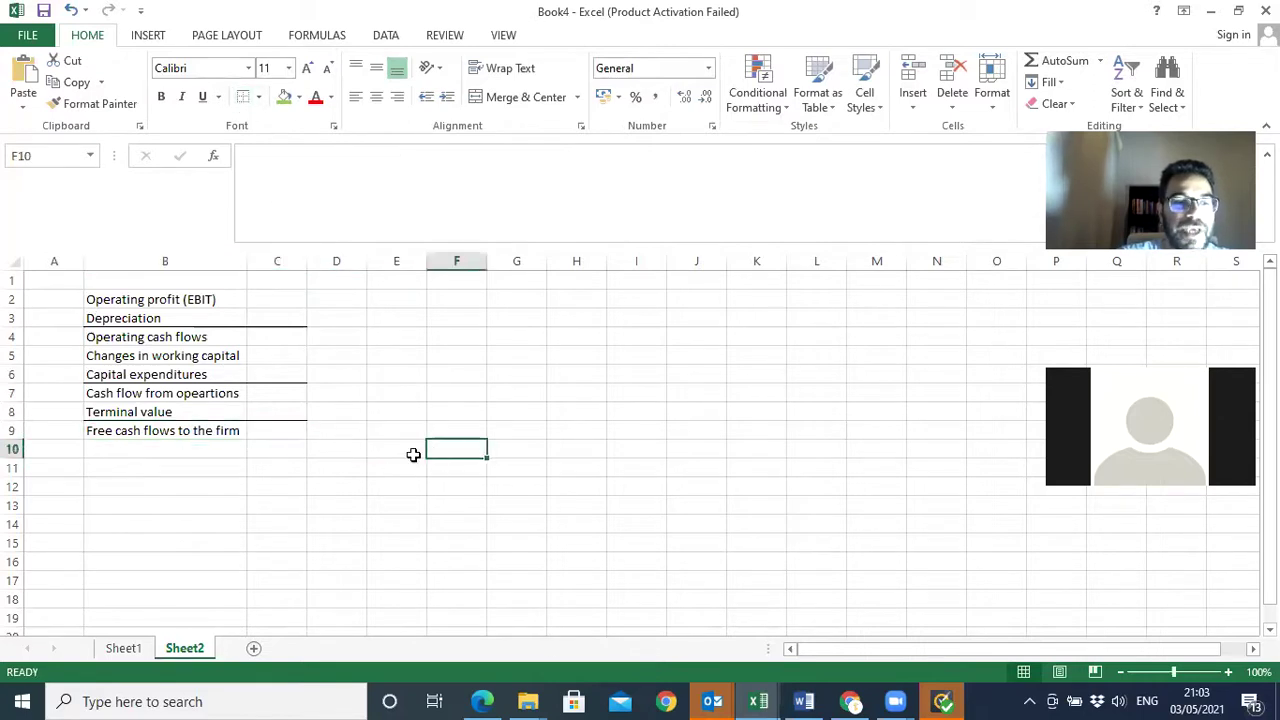
- Insert two blank rows above the Operating profit (EBIT) row
left_click(272, 412)
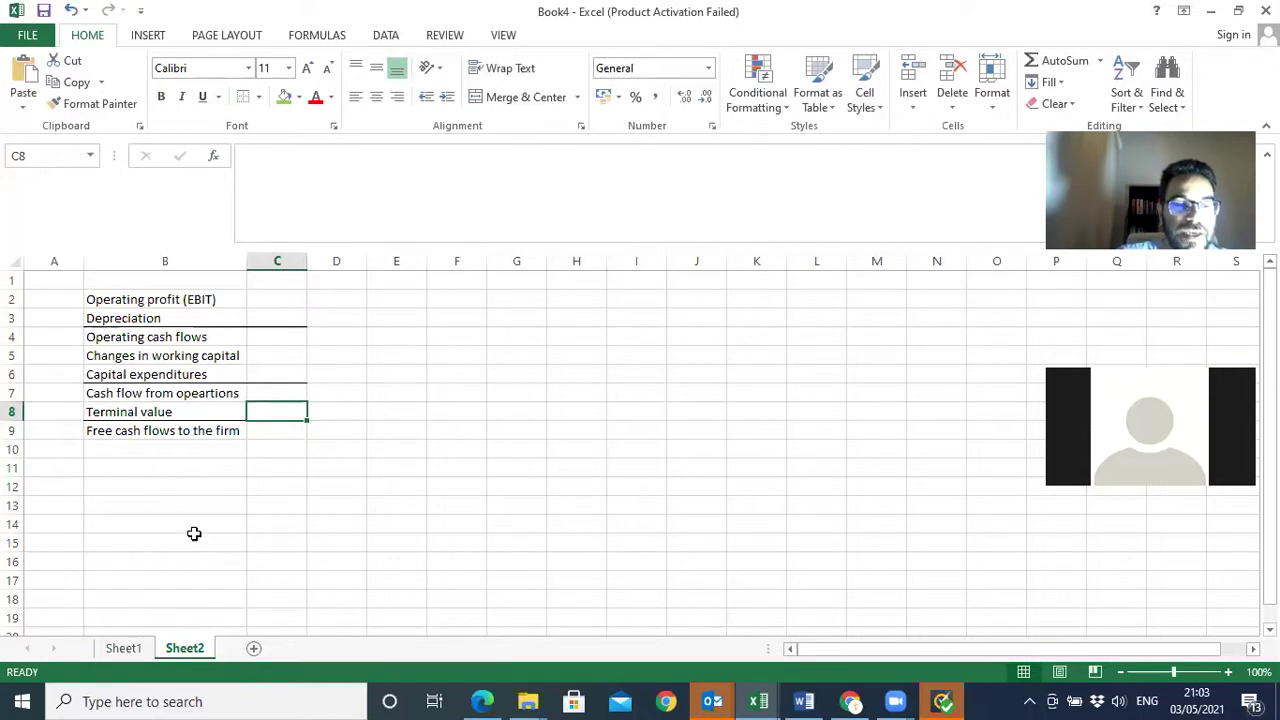
left_click(191, 298)
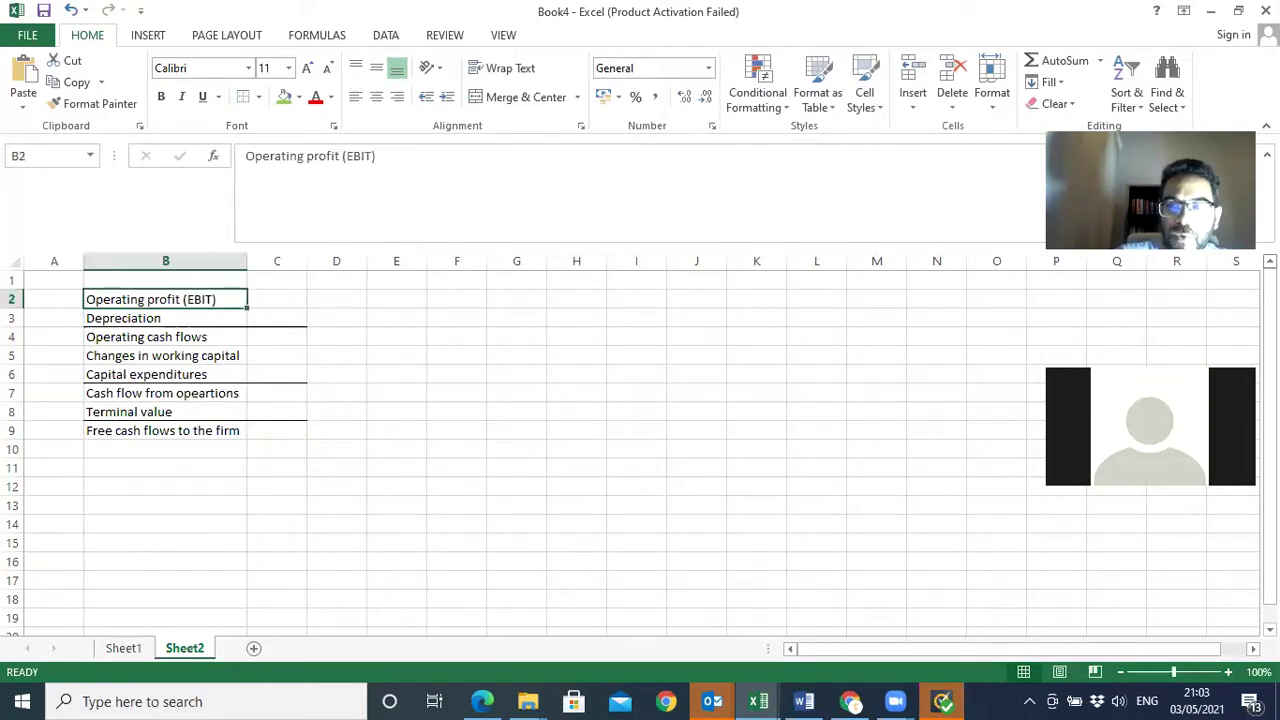
mouse_move(14, 297)
left_mouse_down()
mouse_move(13, 337)
mouse_move(12, 304)
mouse_move(14, 320)
left_mouse_up()
right_click(14, 299)
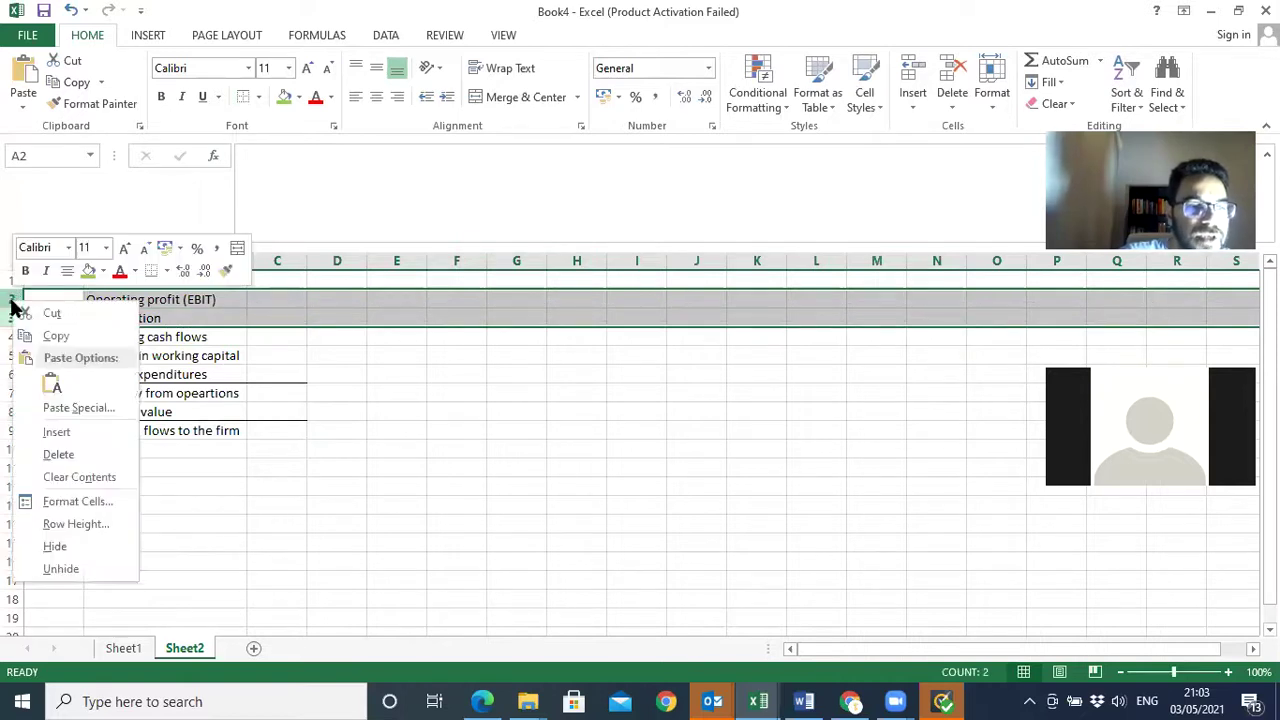
left_click(57, 435)
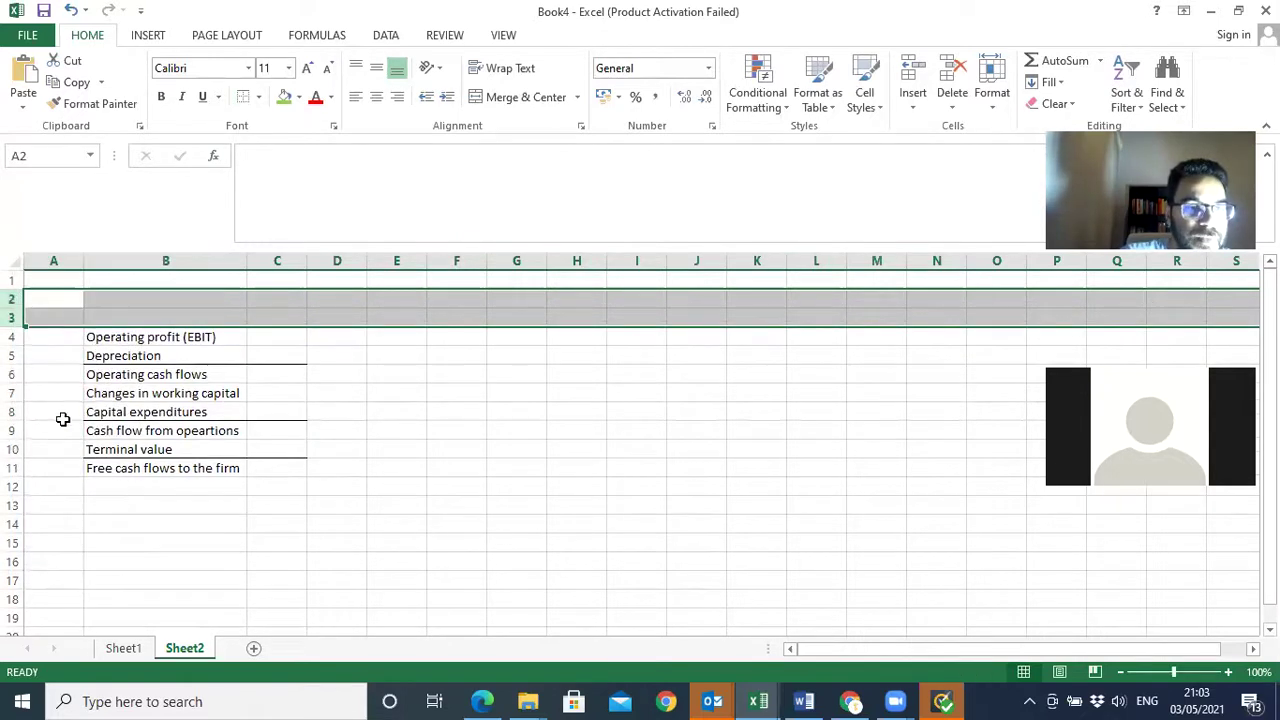
- Enter the label "Profit after tax" in cell B2, above Operating profit (EBIT)
left_click(100, 300)
type("P")
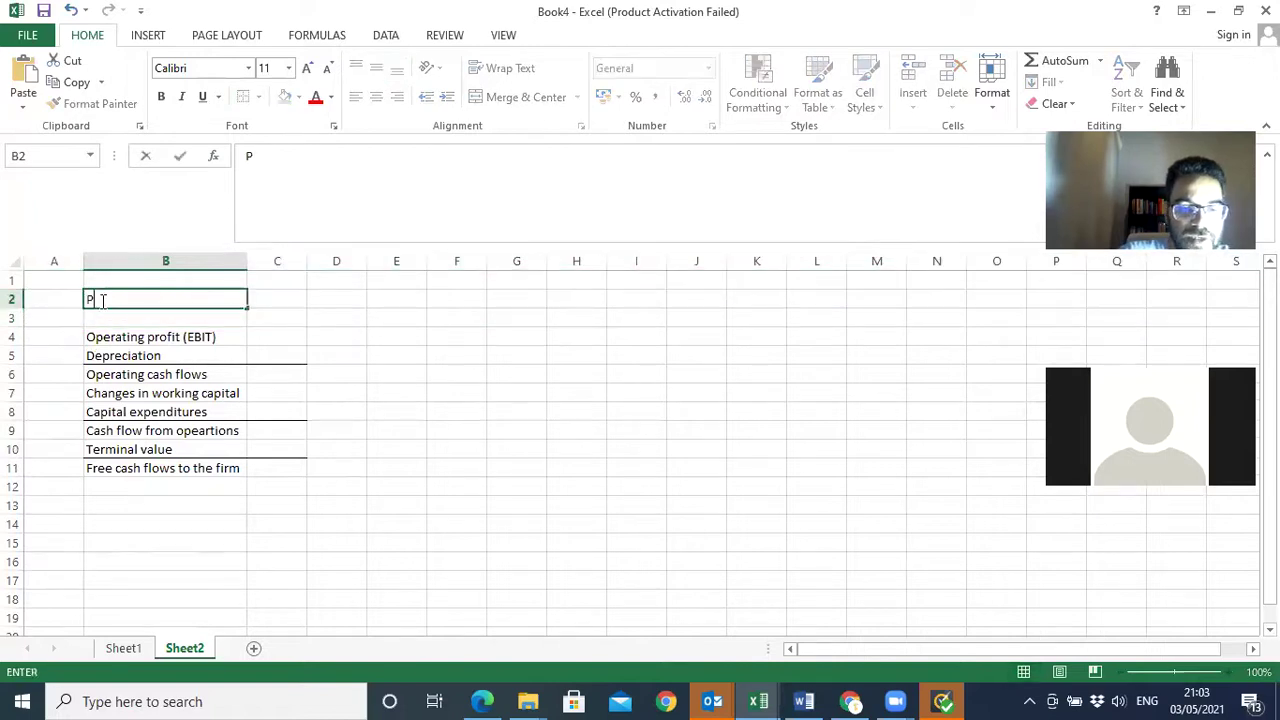
type("rofit after tax")
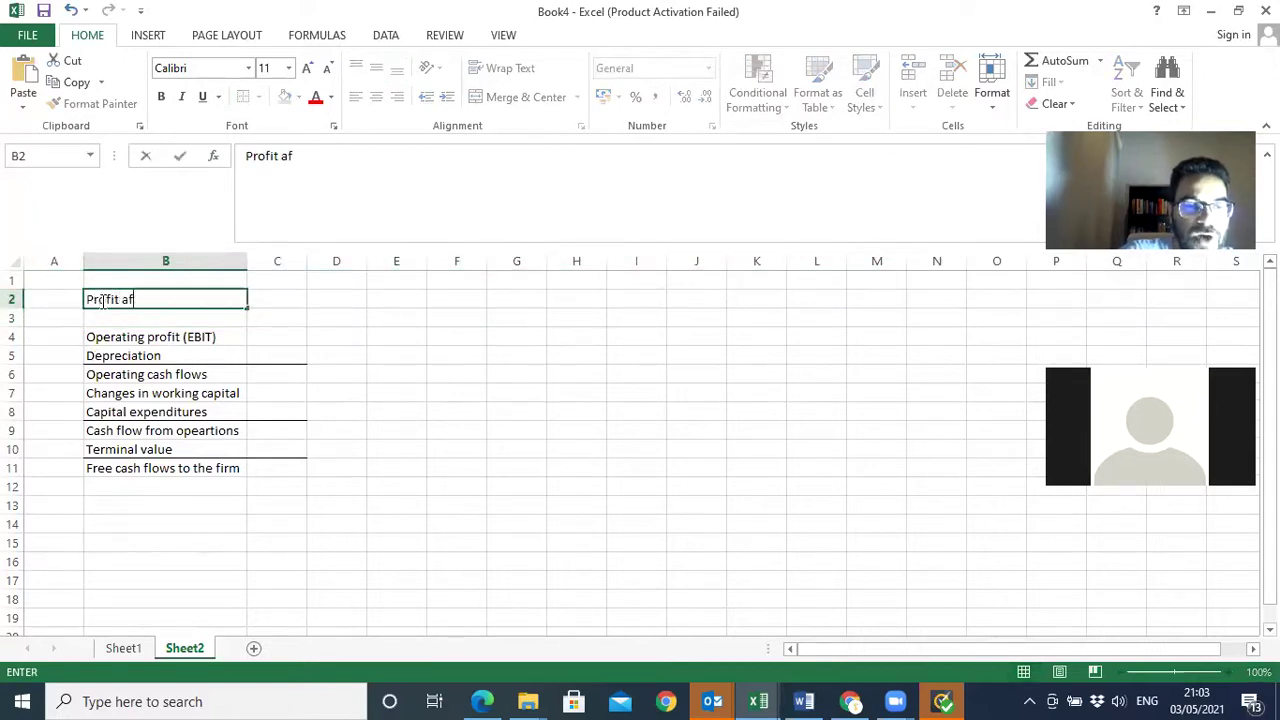
key("ctrl+Return")
key("Down")
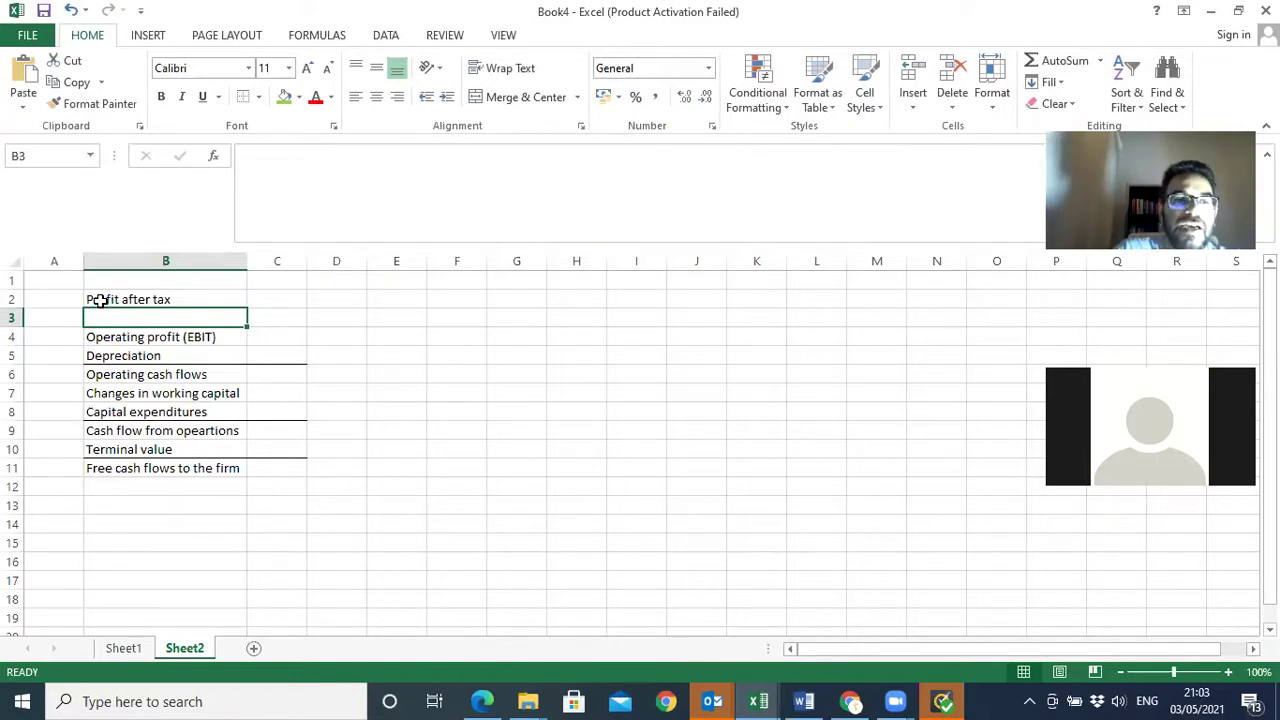
left_click(101, 300)
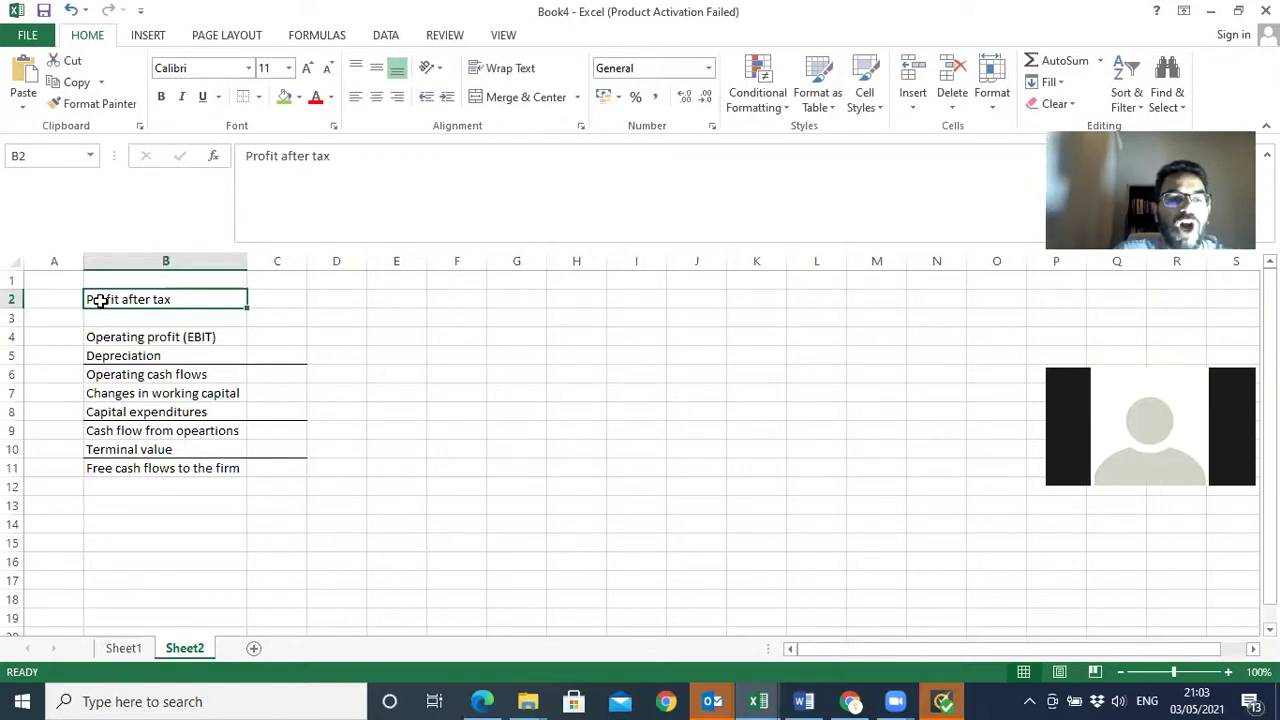
left_click(130, 337)
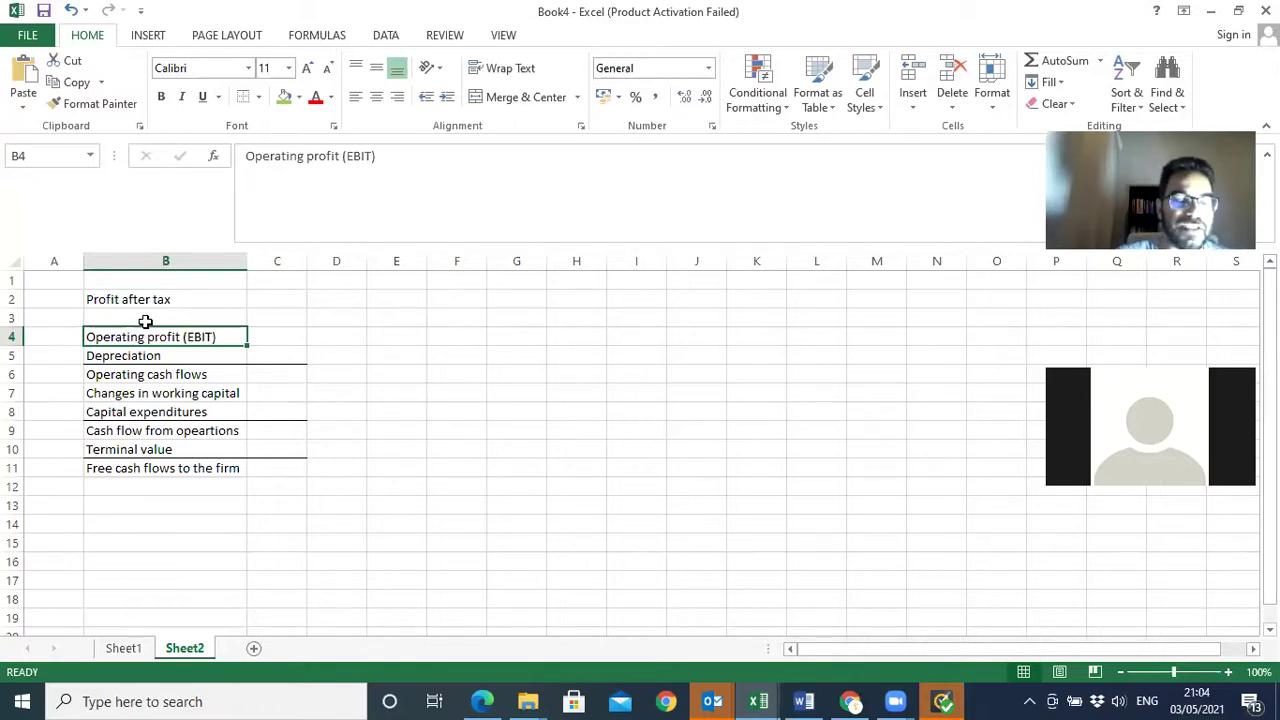
- Open Sheet1, switch to the Khuselo forecast PDF in Edge and locate the Interest expense line
left_click(122, 651)
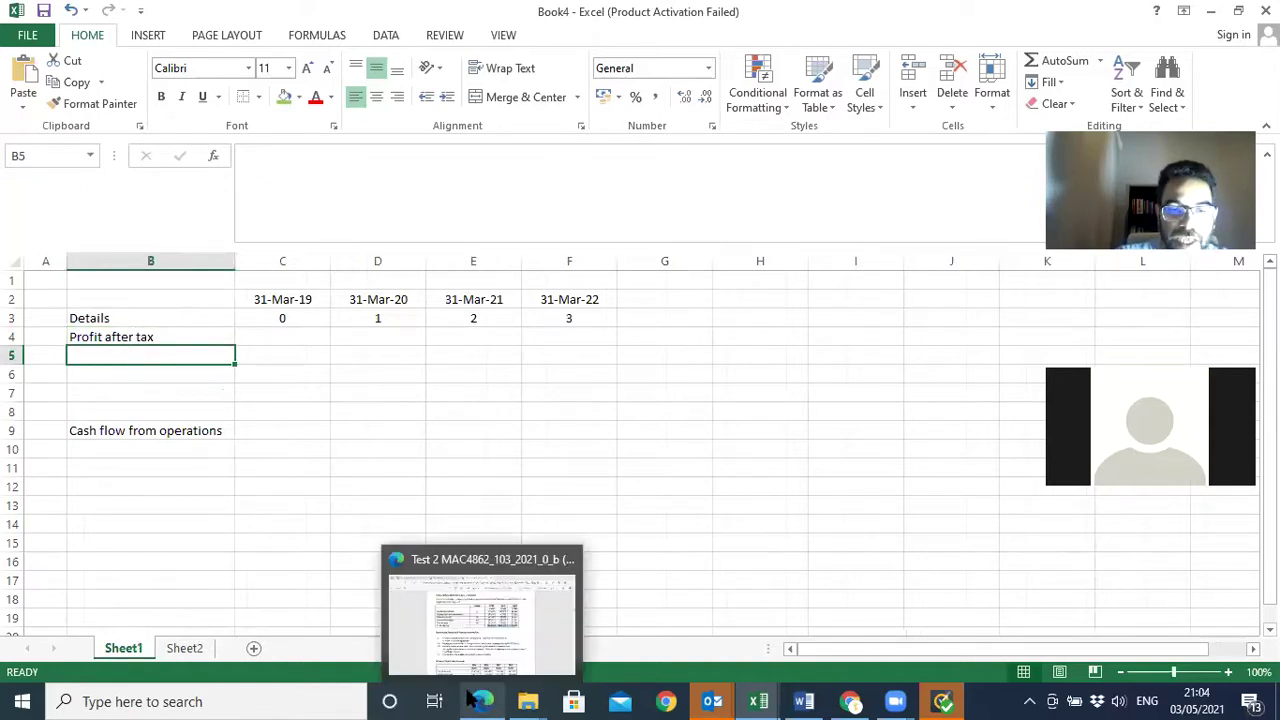
left_click(484, 700)
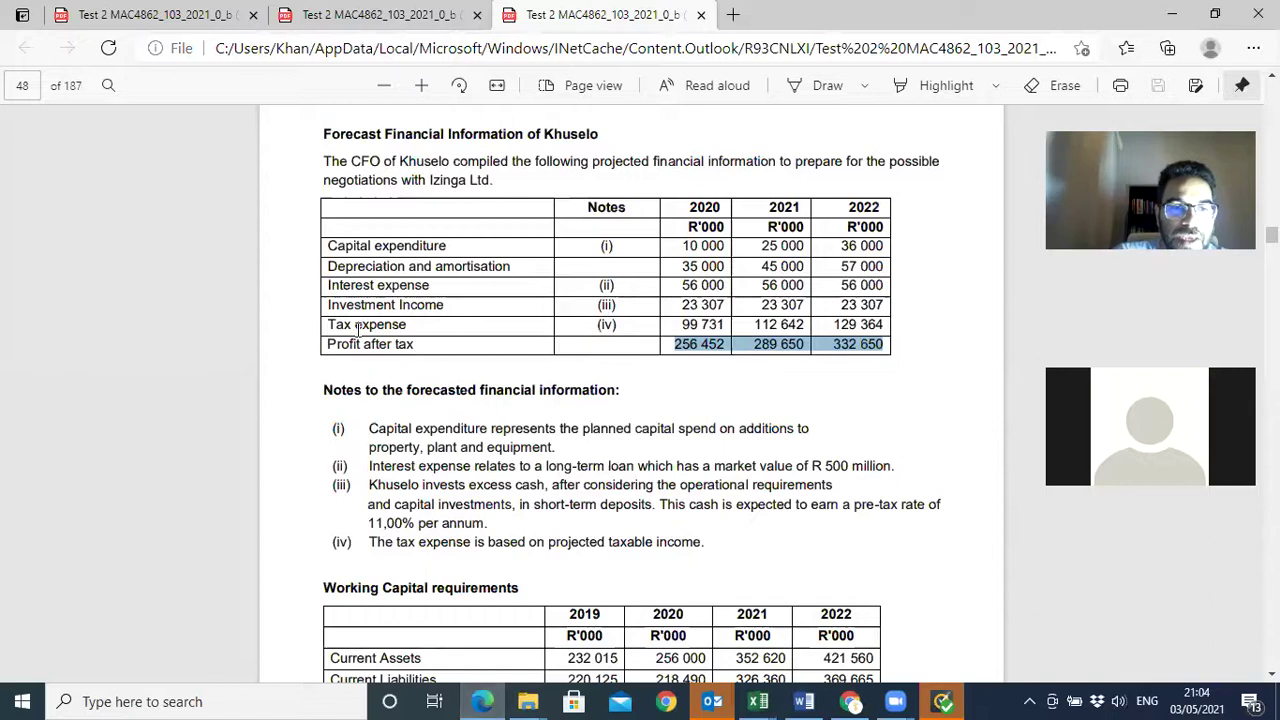
left_click(328, 287)
left_click_drag(328, 287, 428, 288)
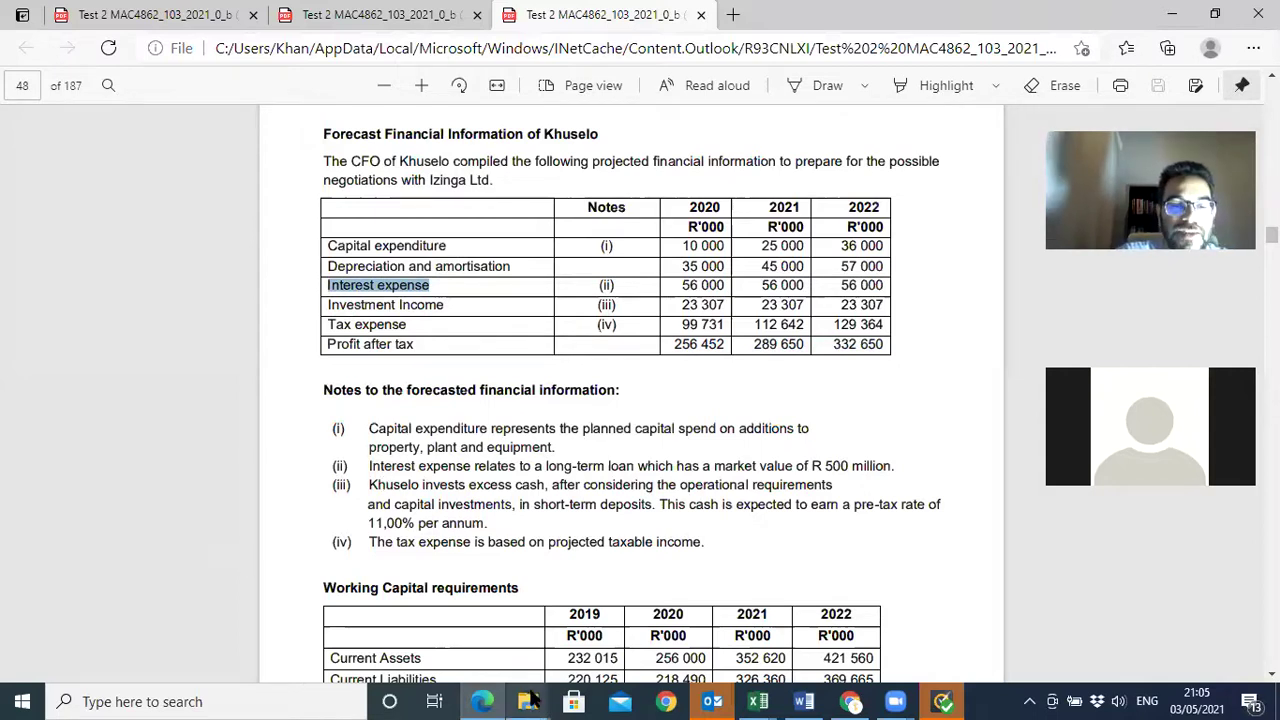
- Switch back to Excel and enter the row label "add: interest expense" in cell B5 of Sheet1
left_click(489, 699)
left_click(489, 699)
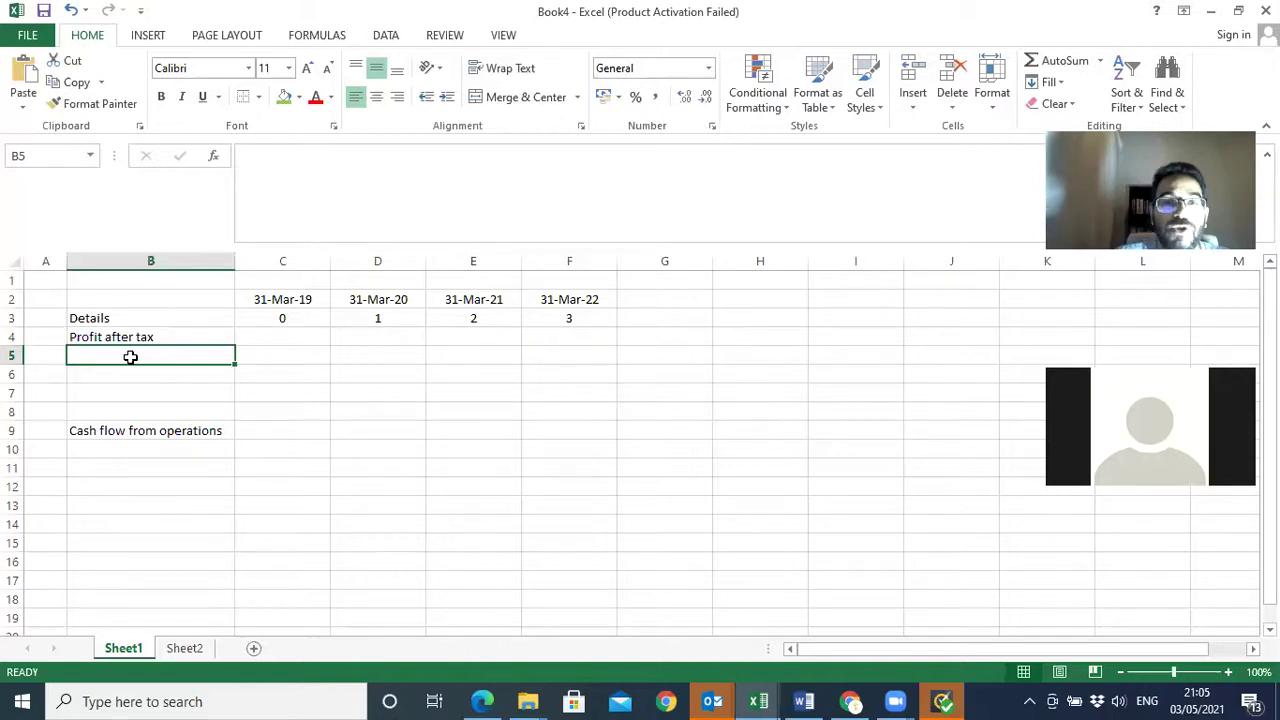
type("In")
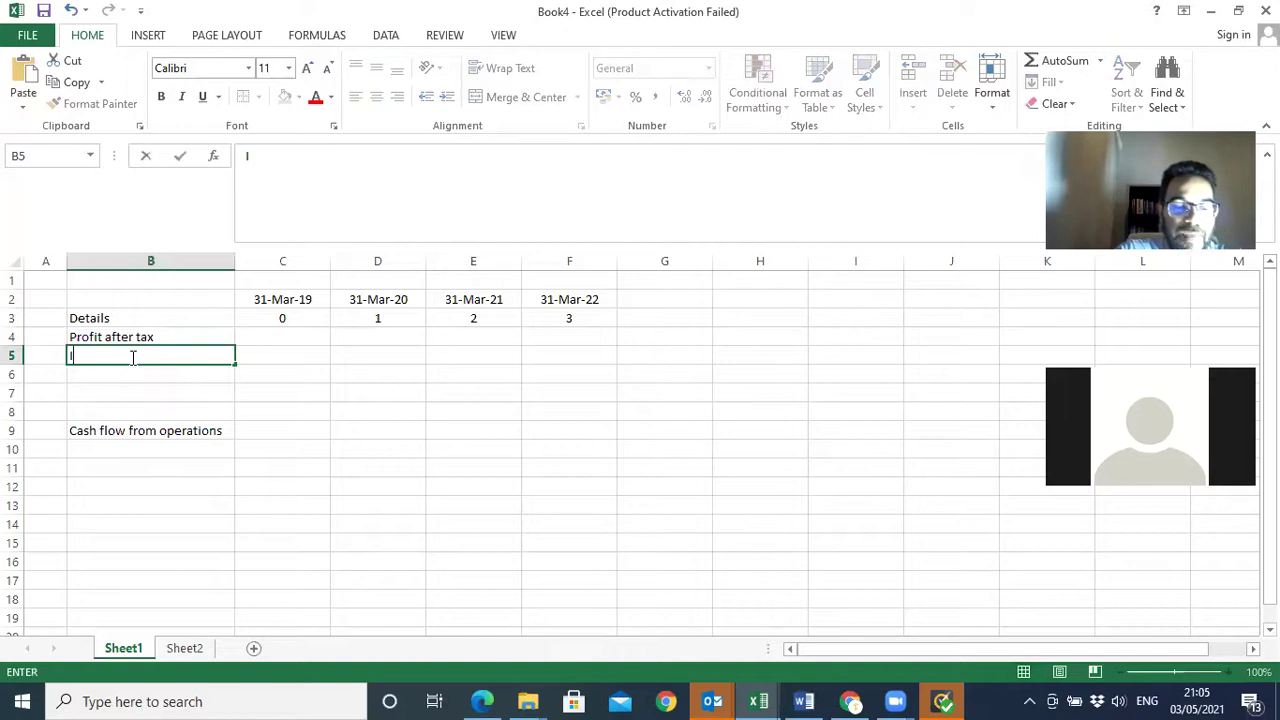
key("BackSpace")
key("BackSpace")
type("add")
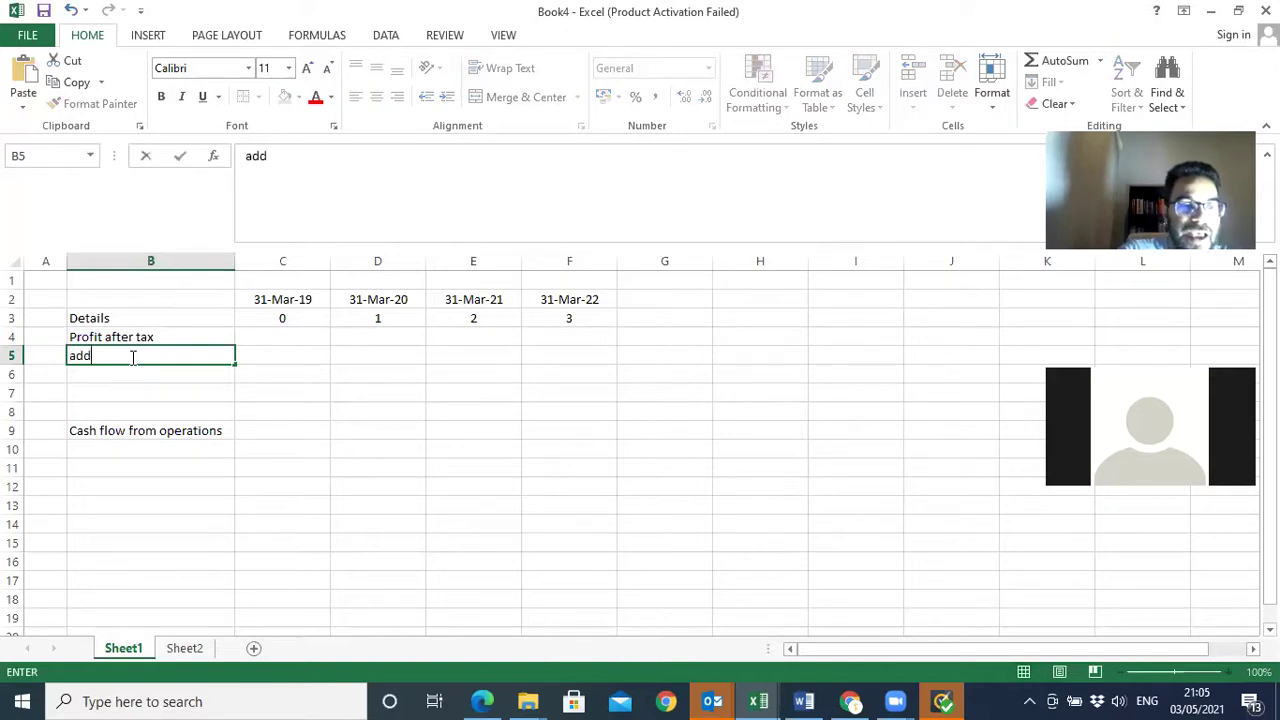
type(": inte")
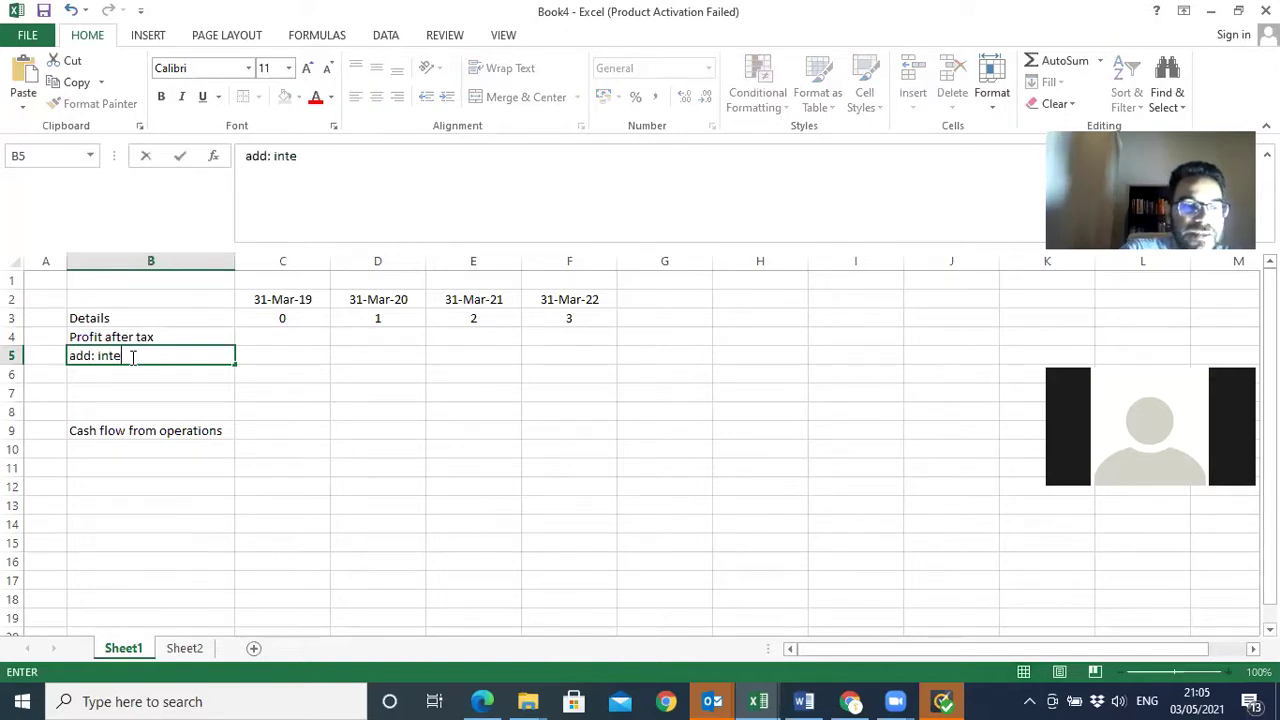
type("rest expense")
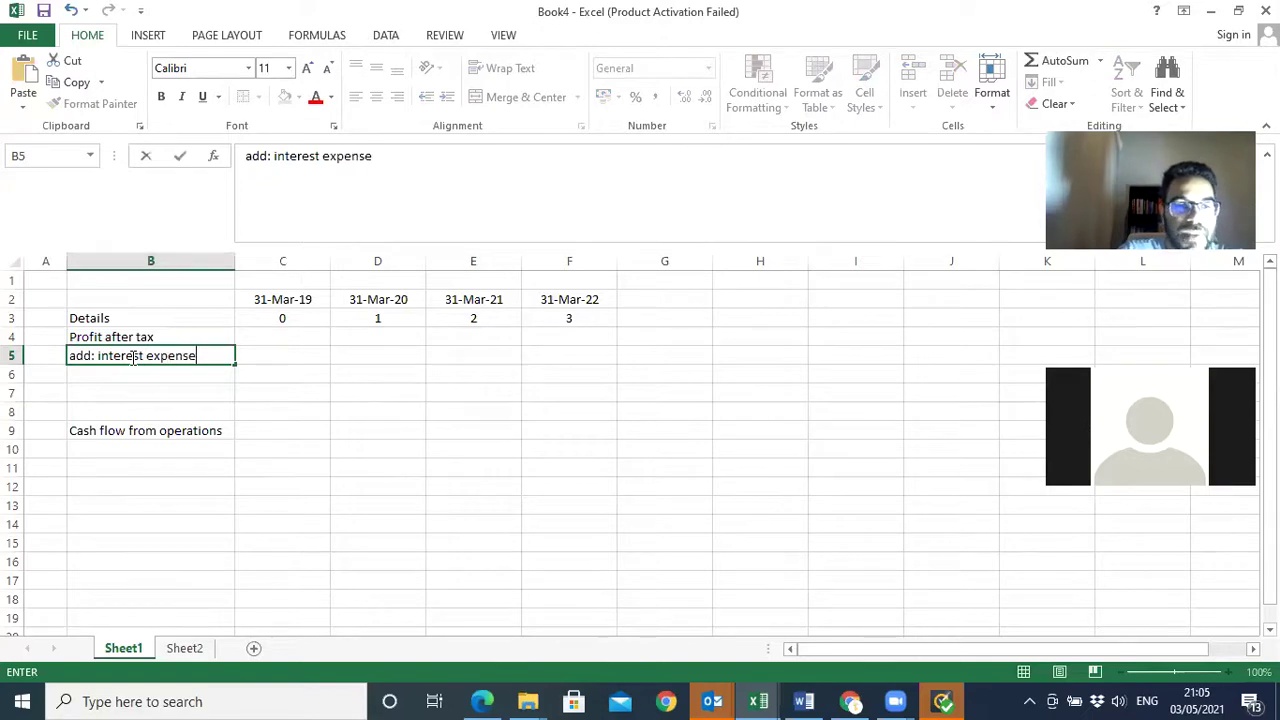
key("Return")
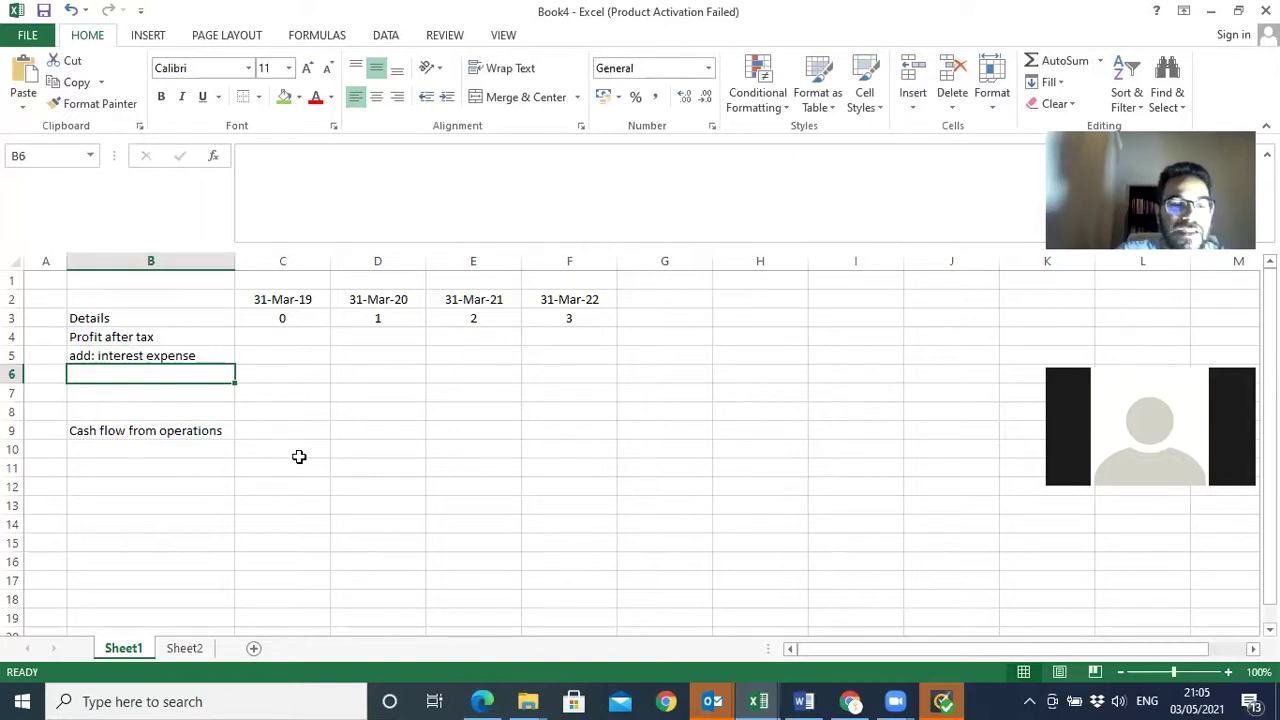
- Consult the forecast financial information table in the Edge PDF again and return to Sheet1 in Excel
left_click(490, 700)
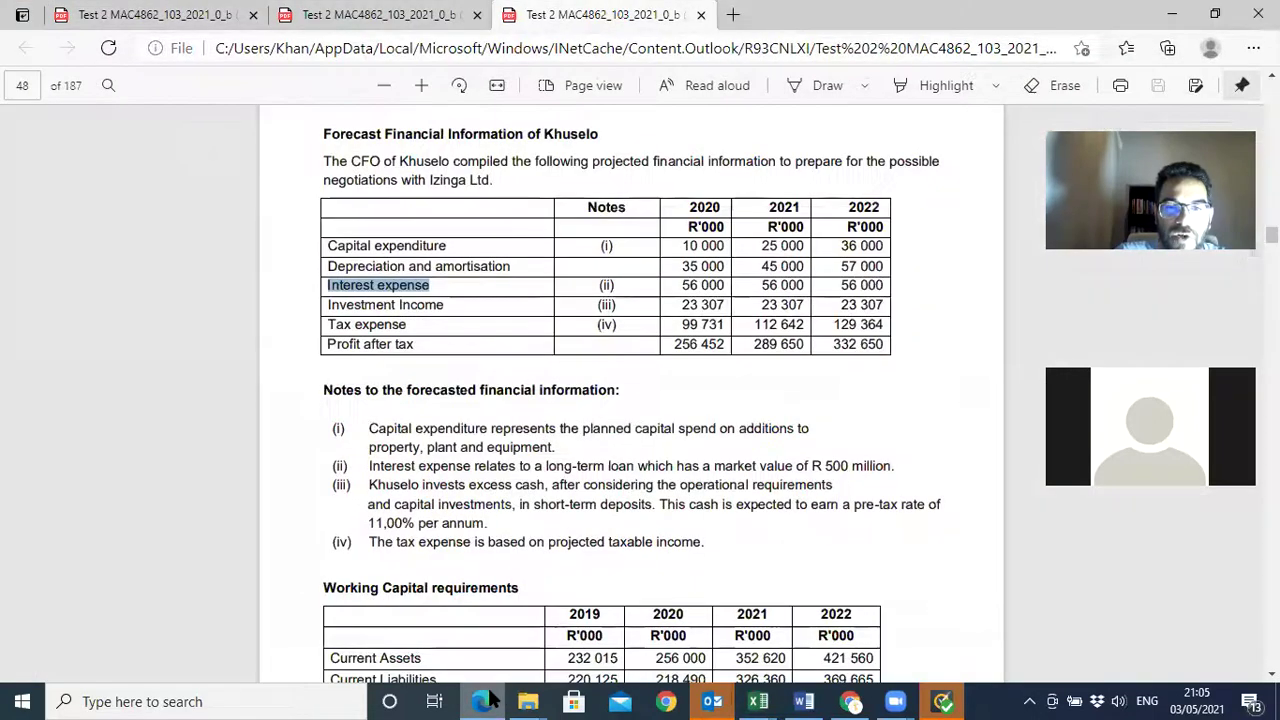
left_click(490, 700)
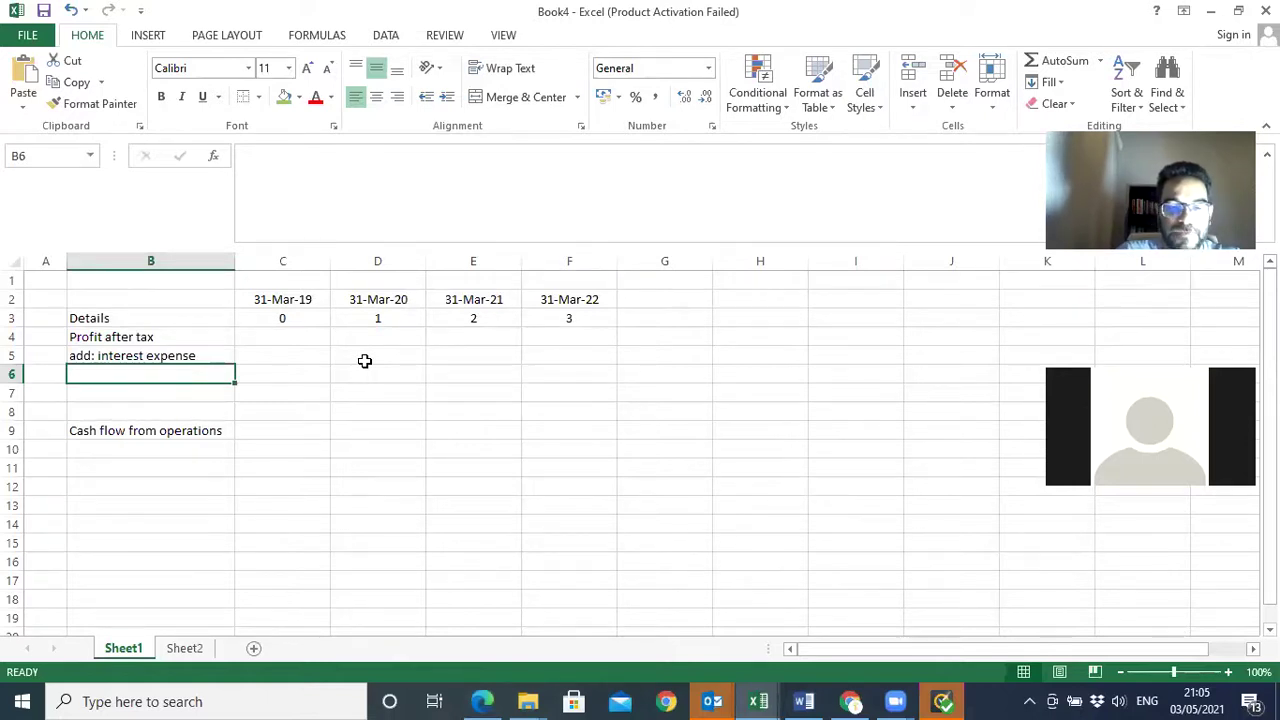
- Enter an interest expense of 56000 in D5 and copy it across to E5 and F5
left_click(352, 358)
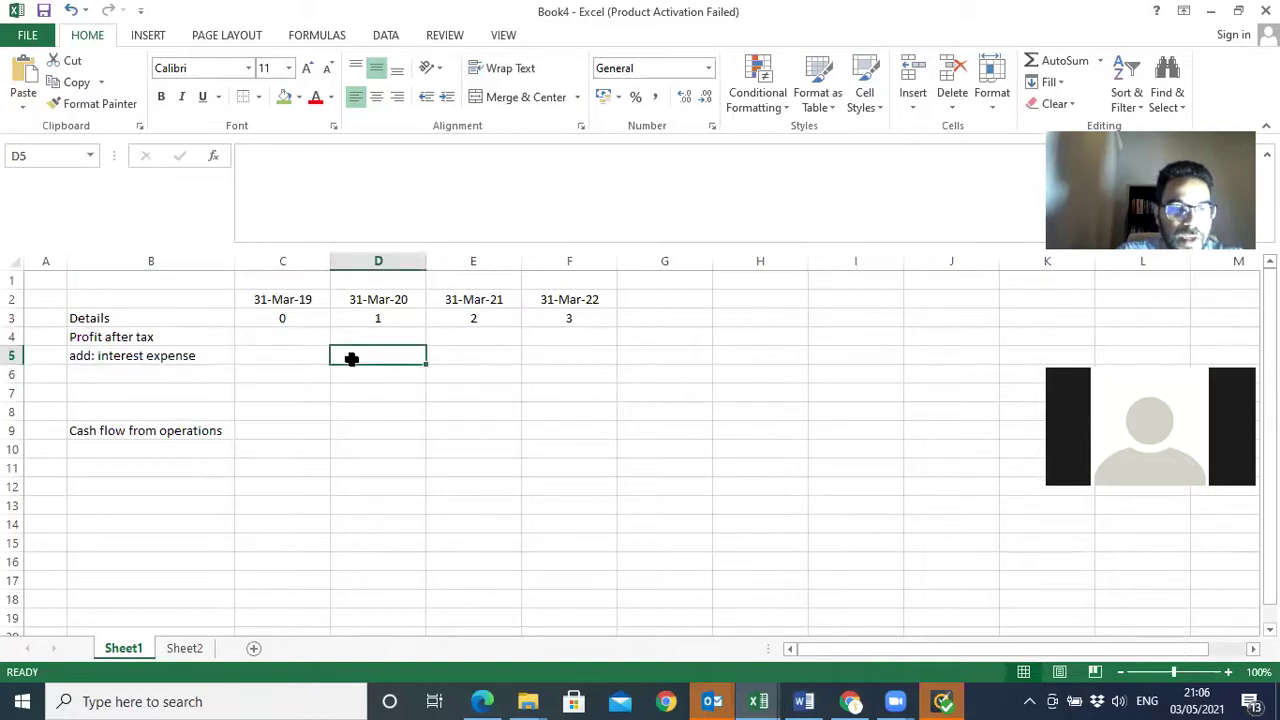
type("56000")
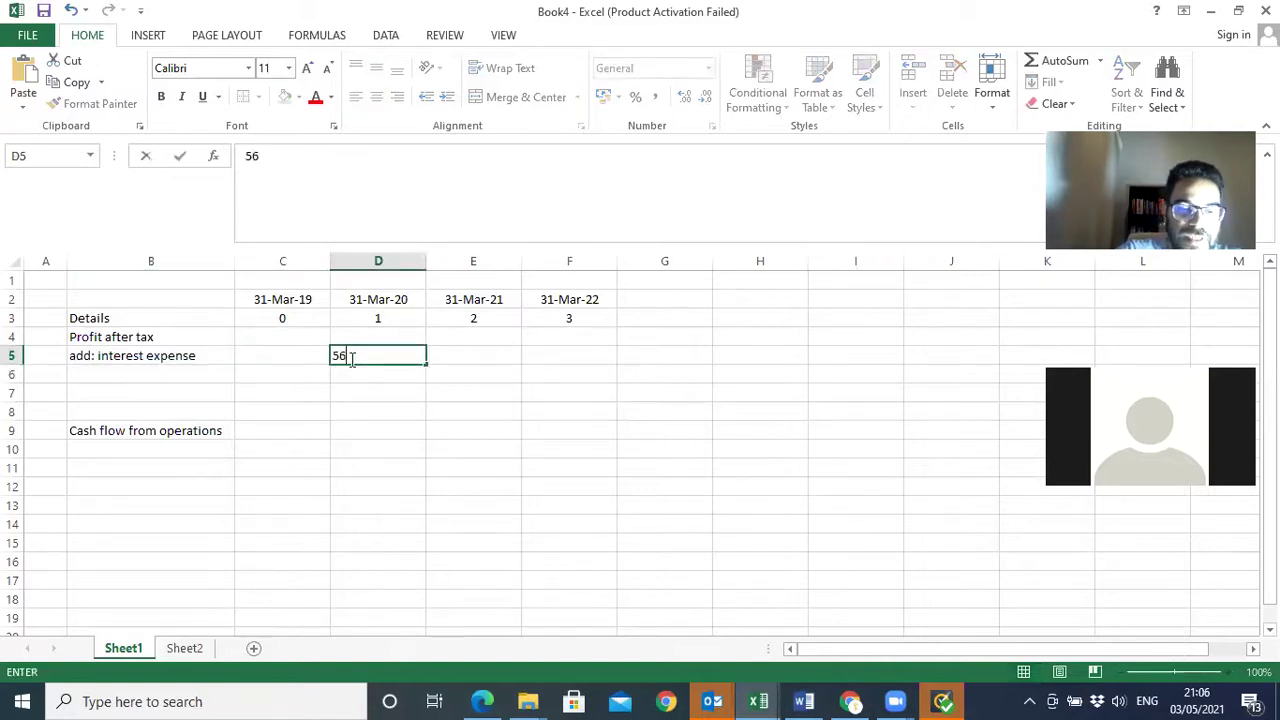
left_click(390, 432)
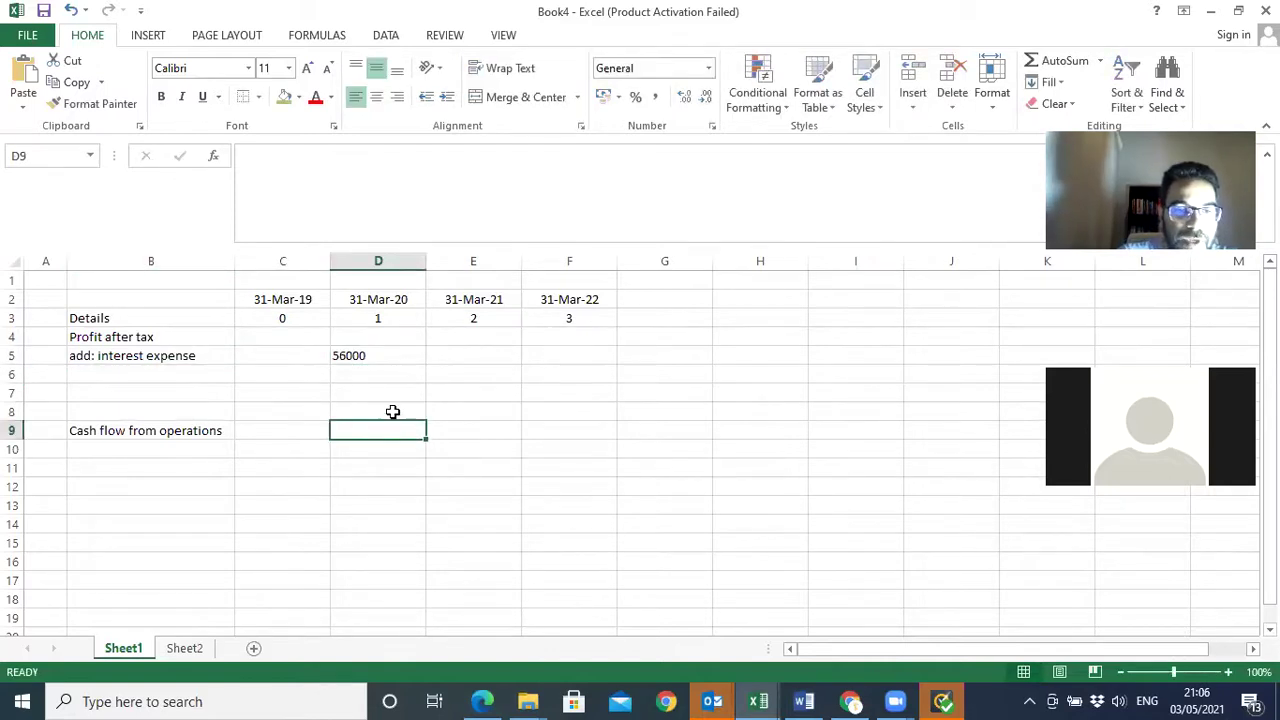
left_click(415, 366)
left_click_drag(415, 366, 600, 364)
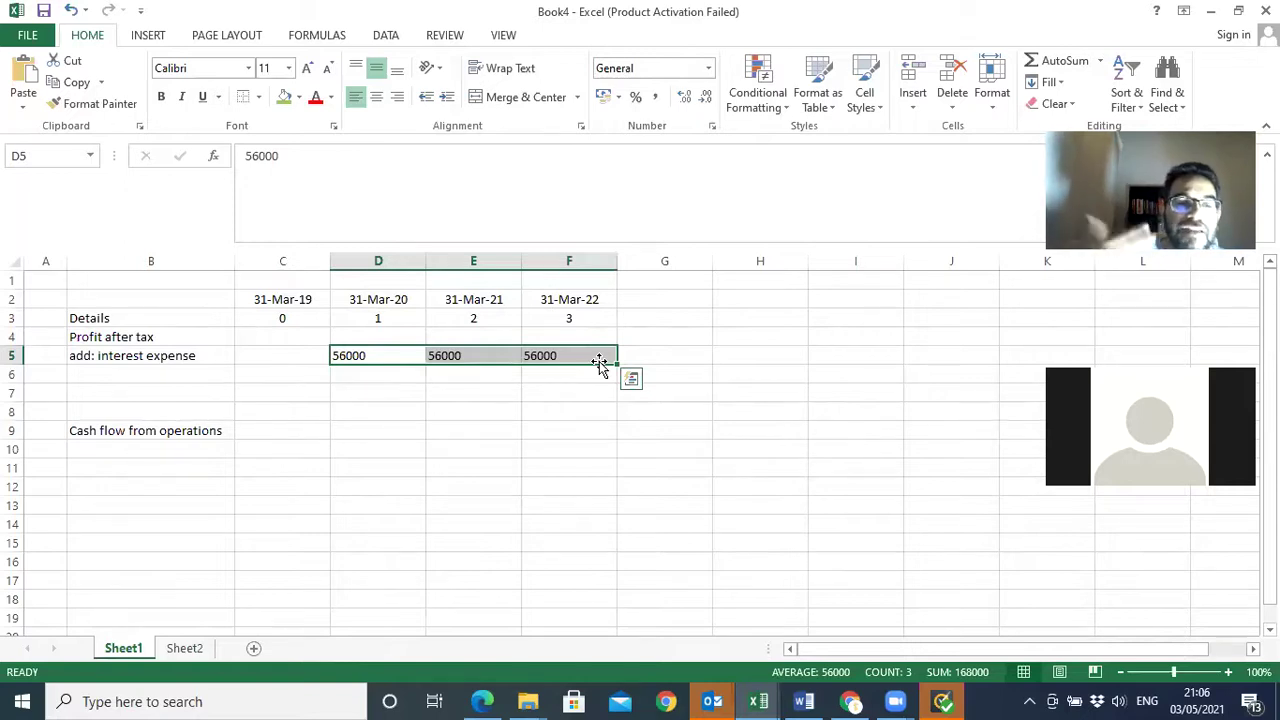
- Enter the row label "Tax on interest" in cell B6
left_click(117, 367)
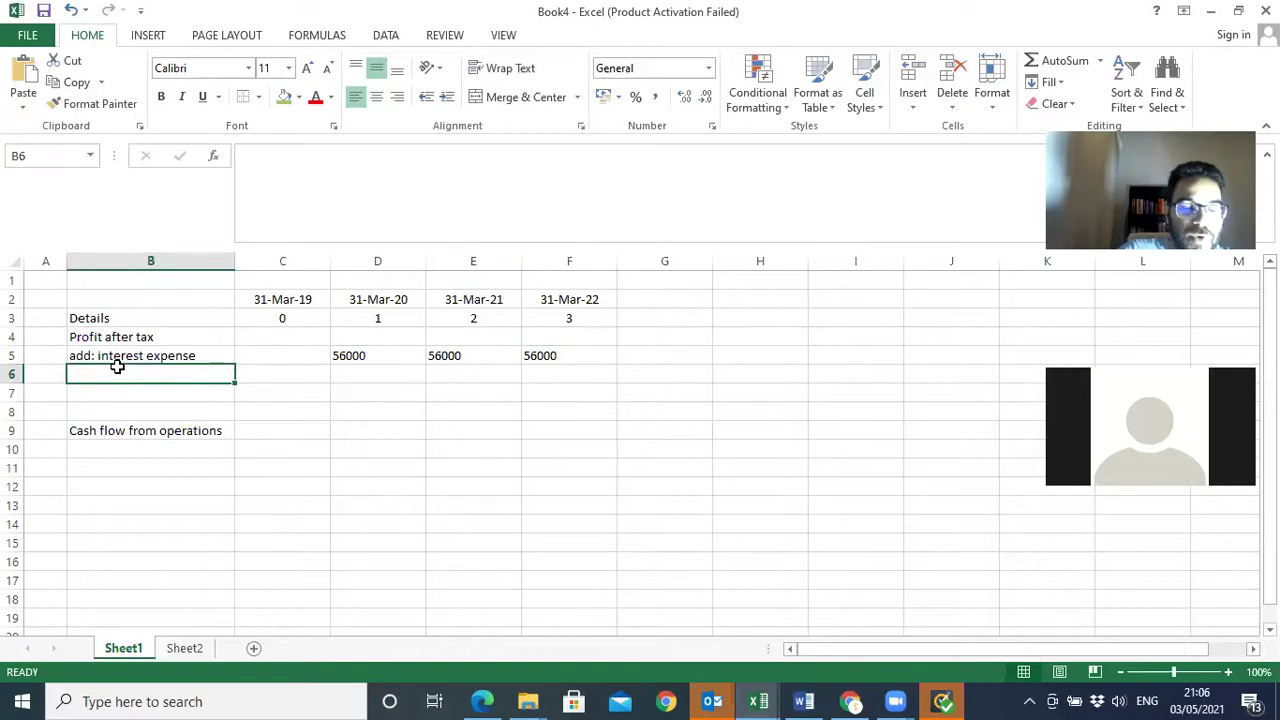
type("Tax")
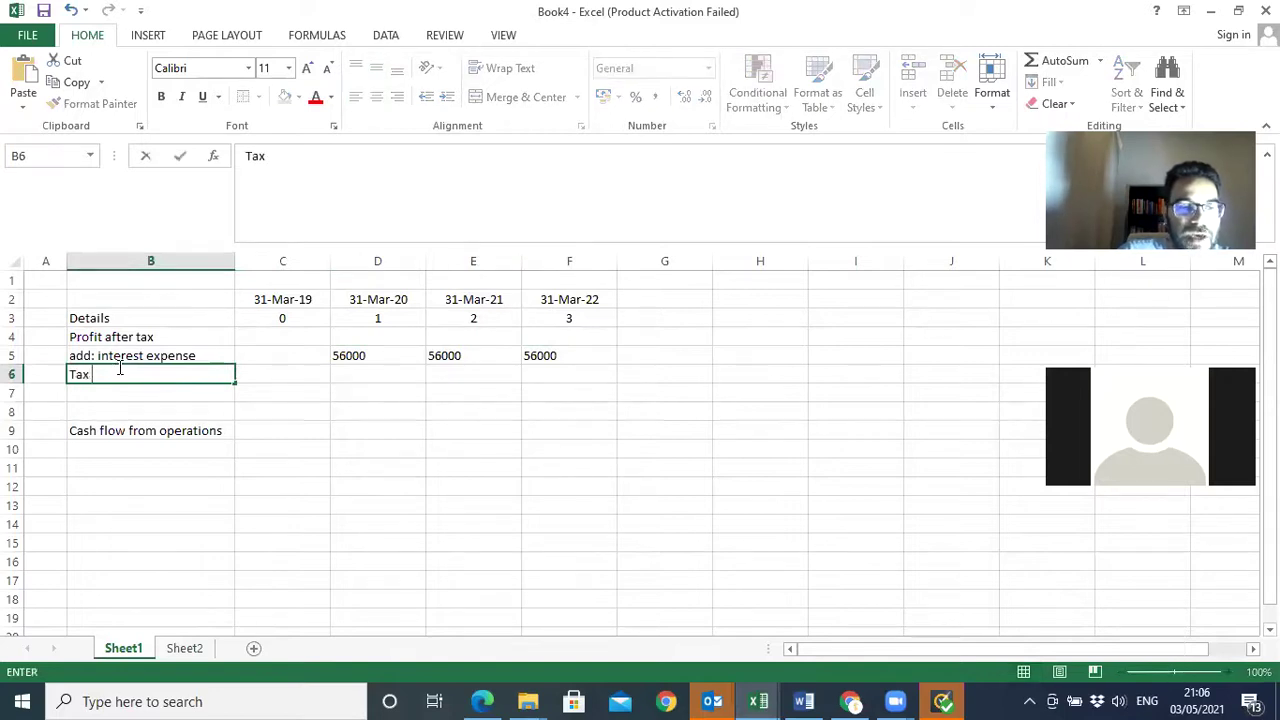
type(" on i")
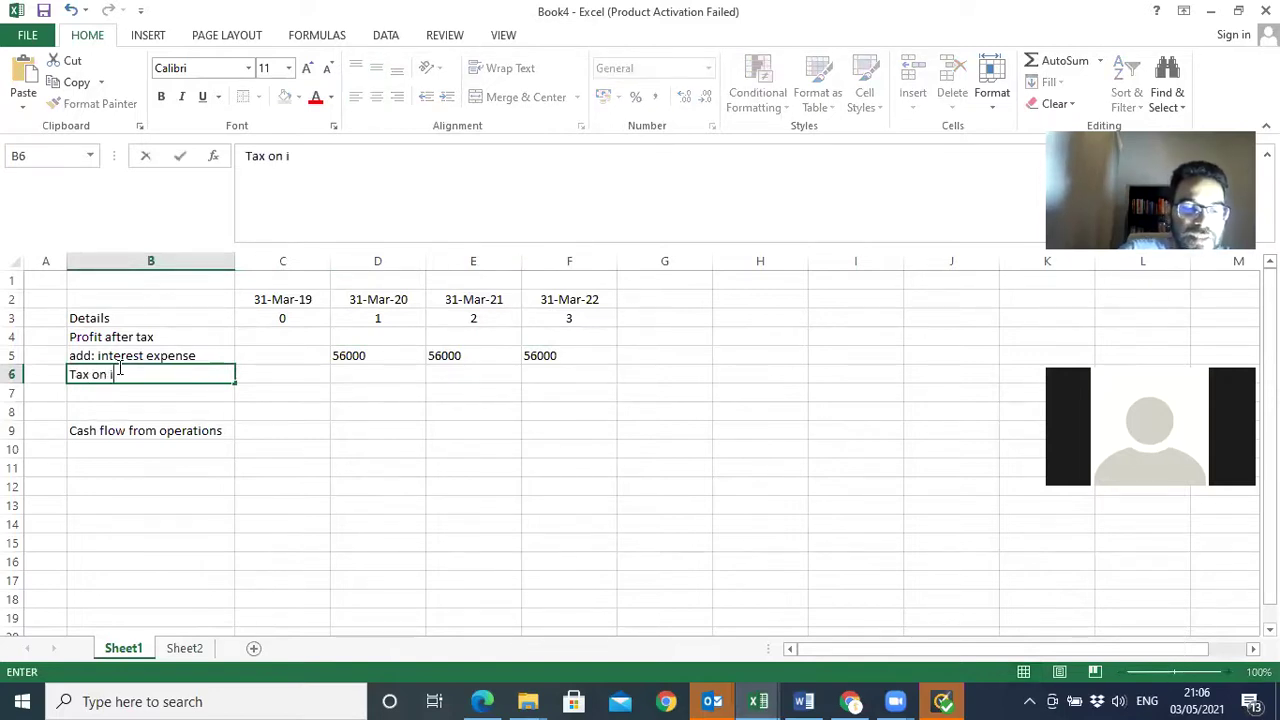
type("nterest")
key("ctrl+Return")
- Calculate tax on interest in D6 with =-D5*28% and copy the formula across to F6
key("Right")
key("Right")
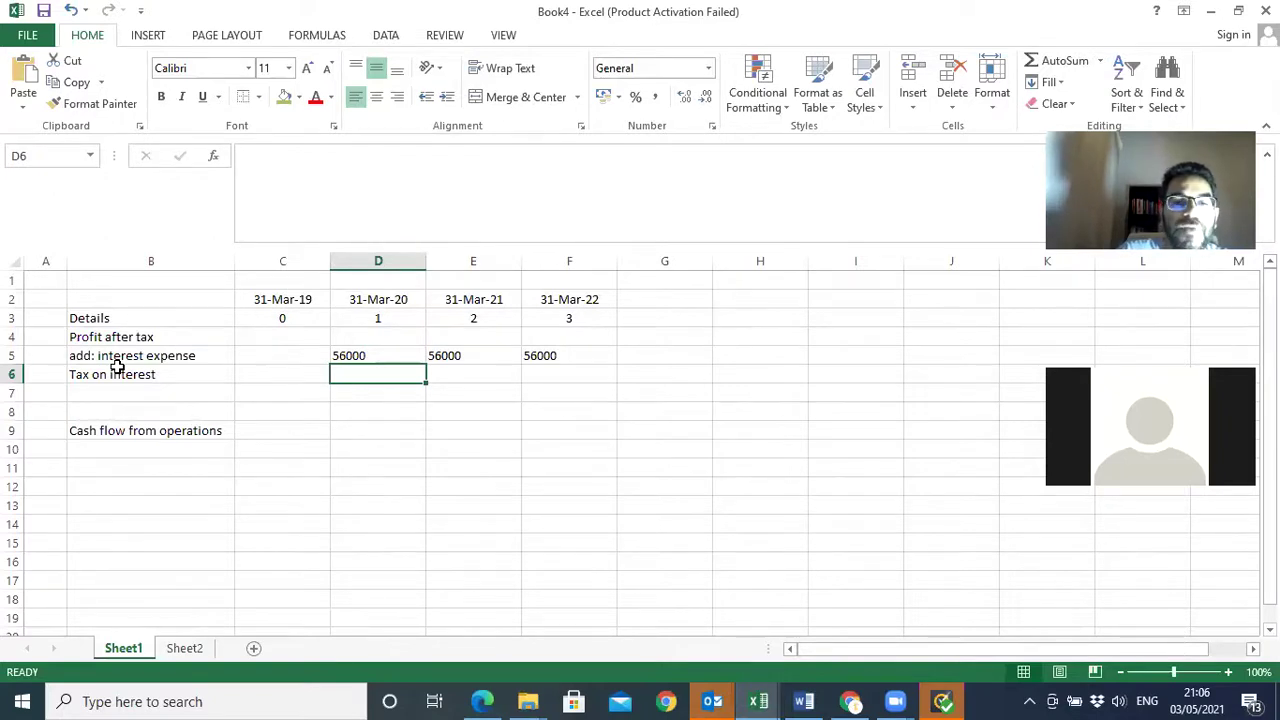
type("=")
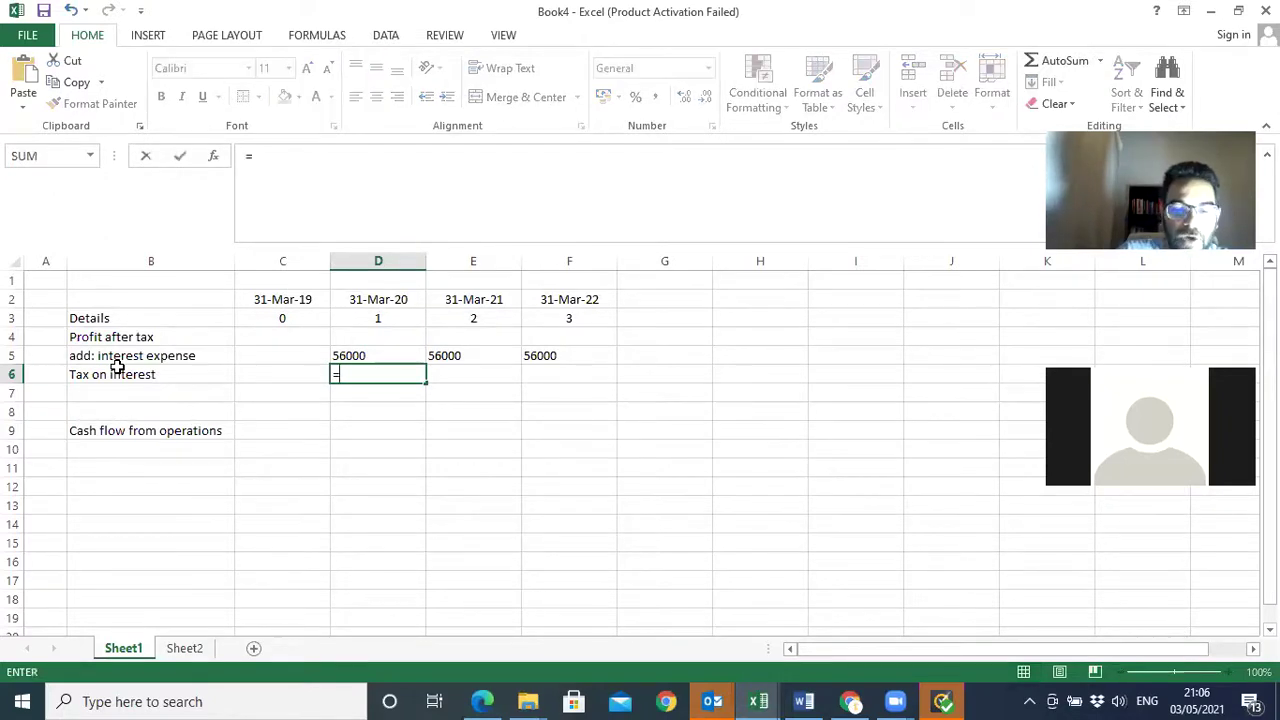
type("-")
left_click(374, 350)
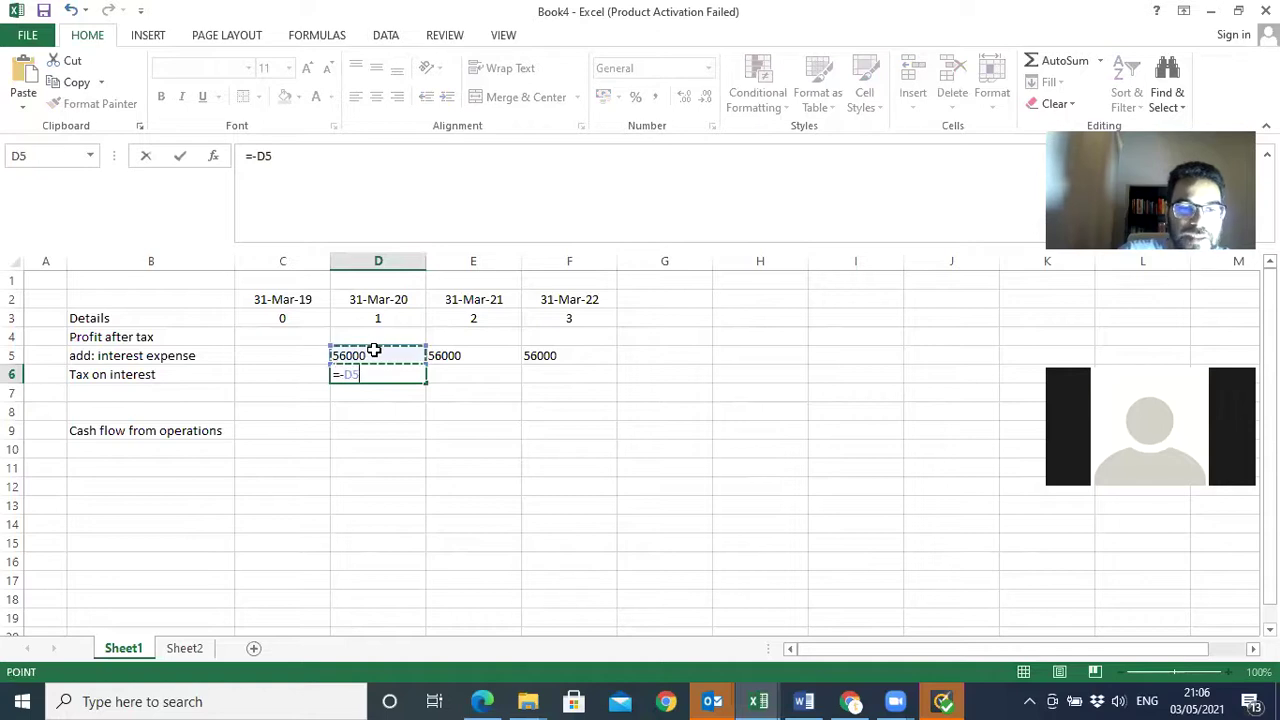
type("*28%")
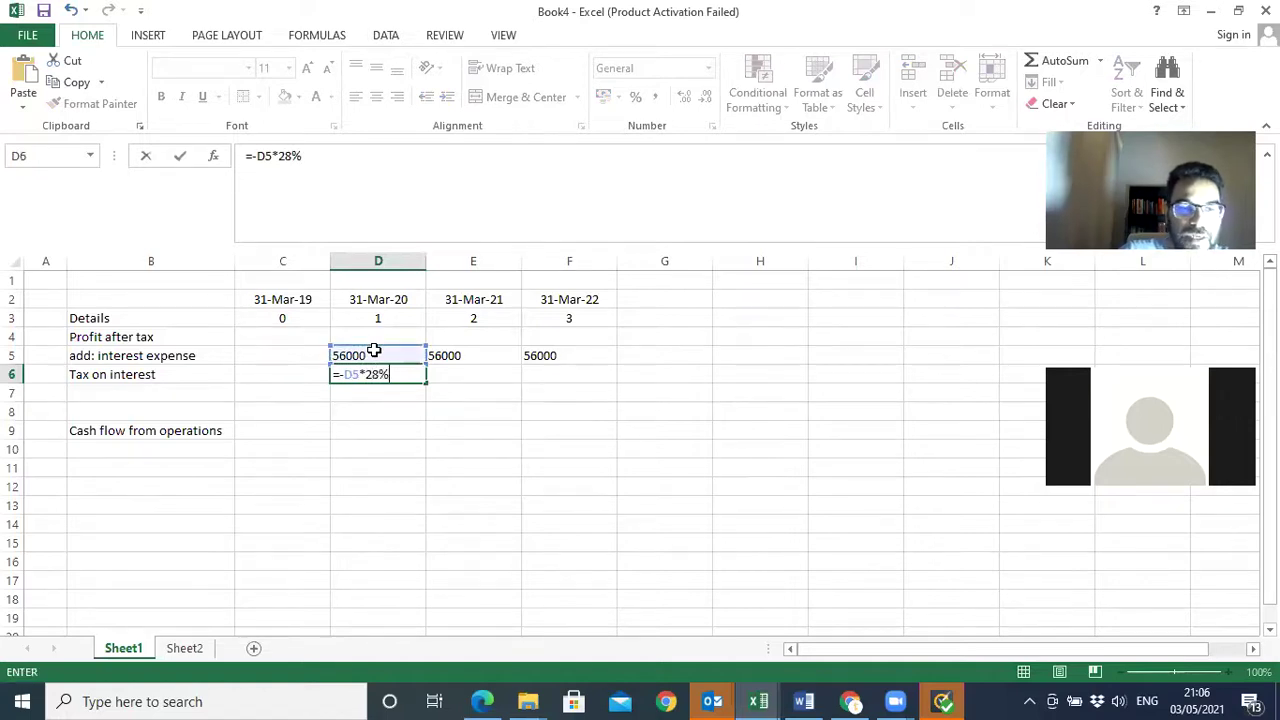
key("Return")
left_click(369, 374)
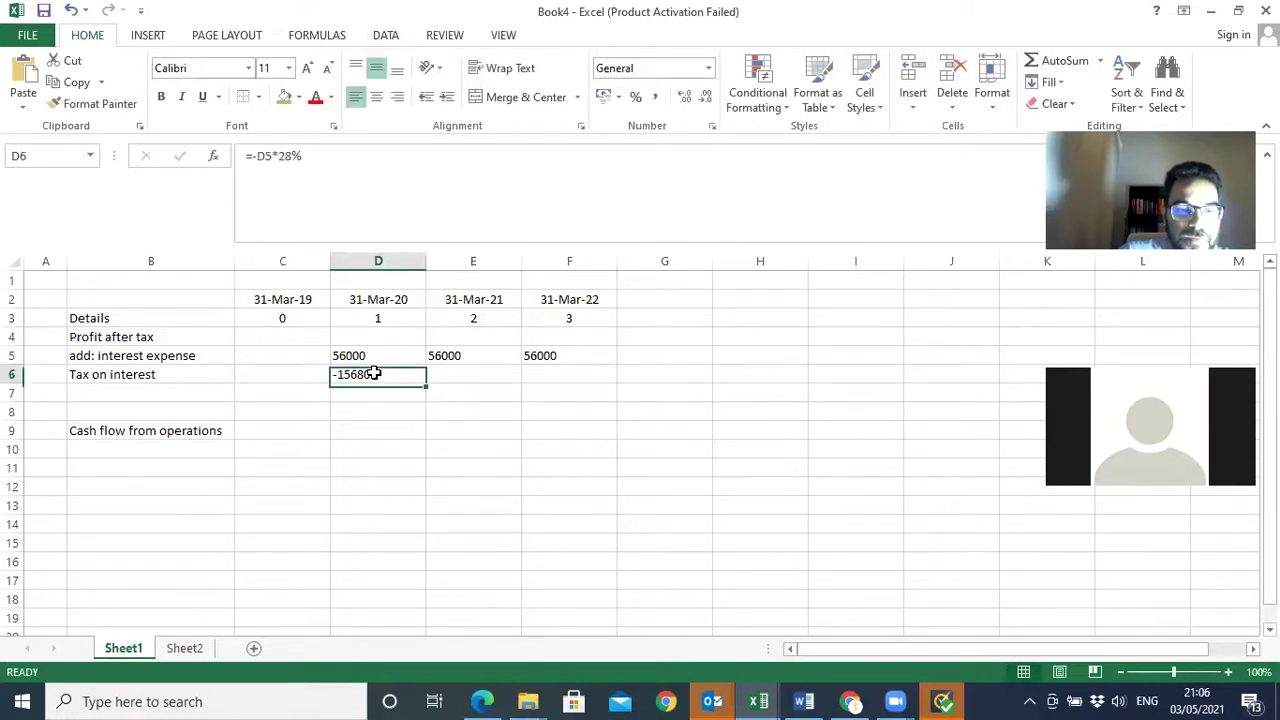
left_click_drag(424, 381, 575, 380)
- Format the interest and tax amounts in D5:F6 with thousands separators and no decimal places
left_click_drag(373, 357, 584, 380)
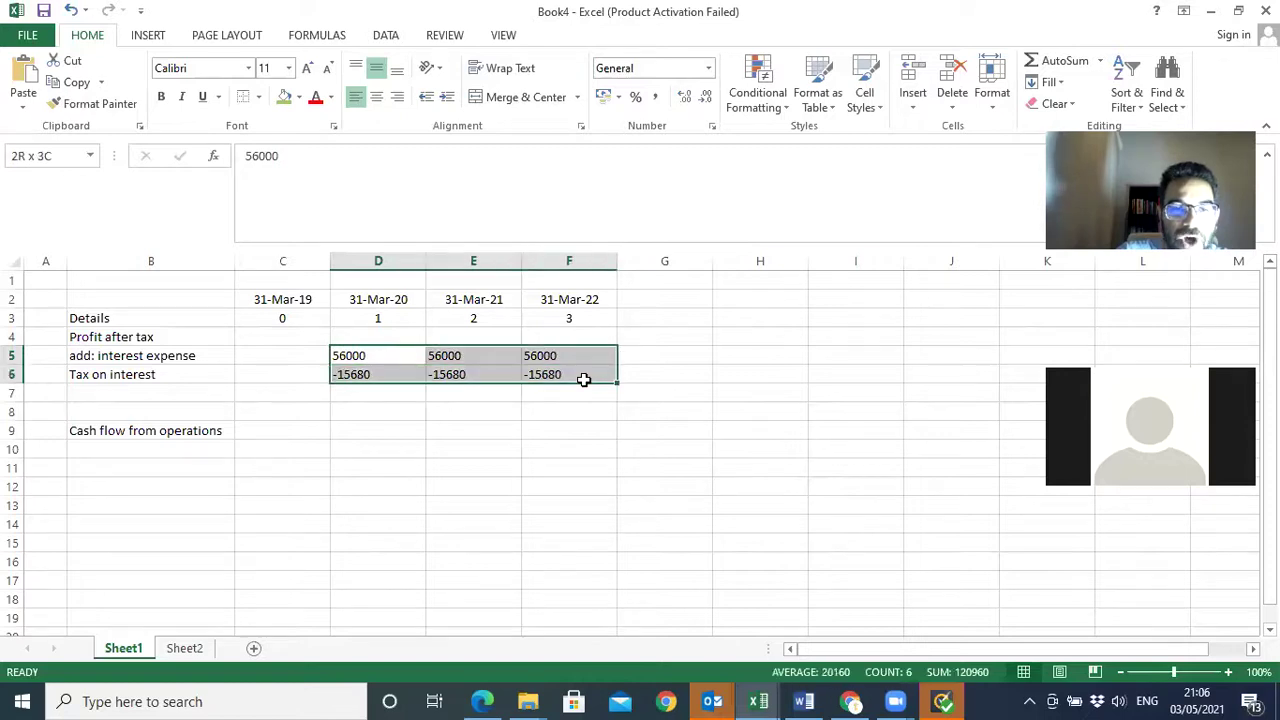
left_click(656, 97)
left_click(704, 99)
left_click(704, 100)
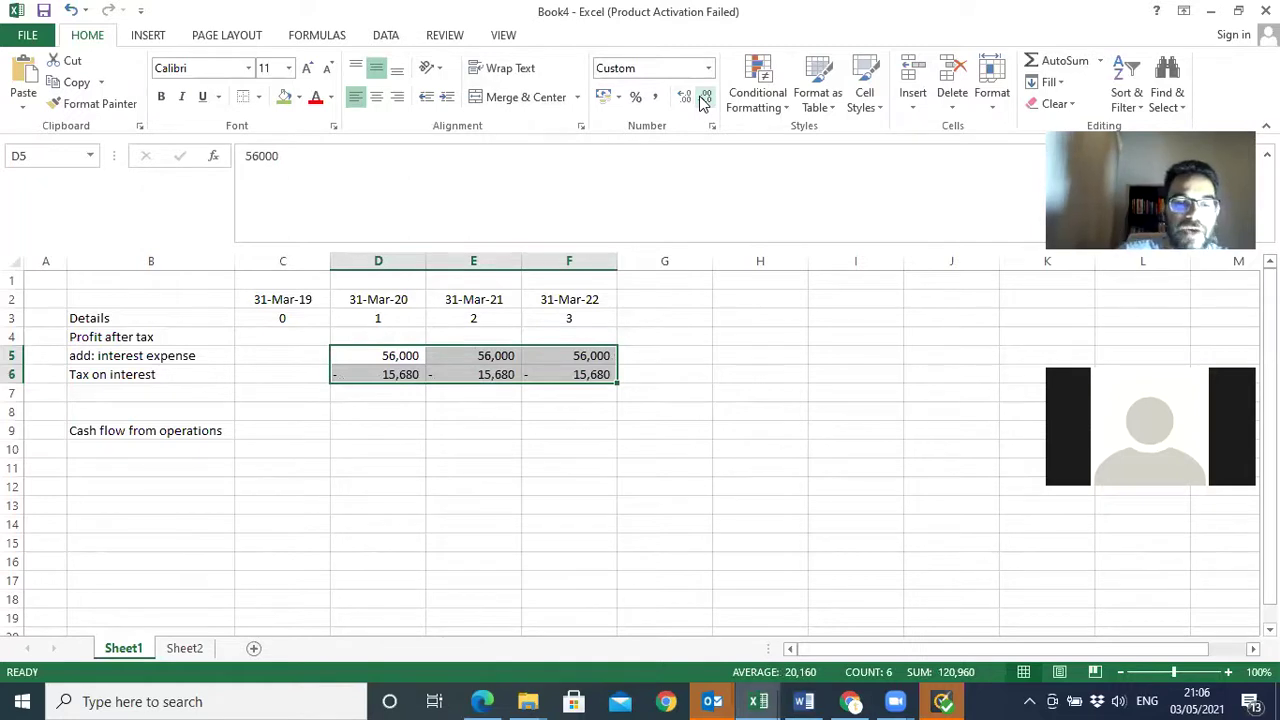
- Switch to the forecast PDF in Edge to review Khuselo's investment income line, and return to Excel
left_click(482, 701)
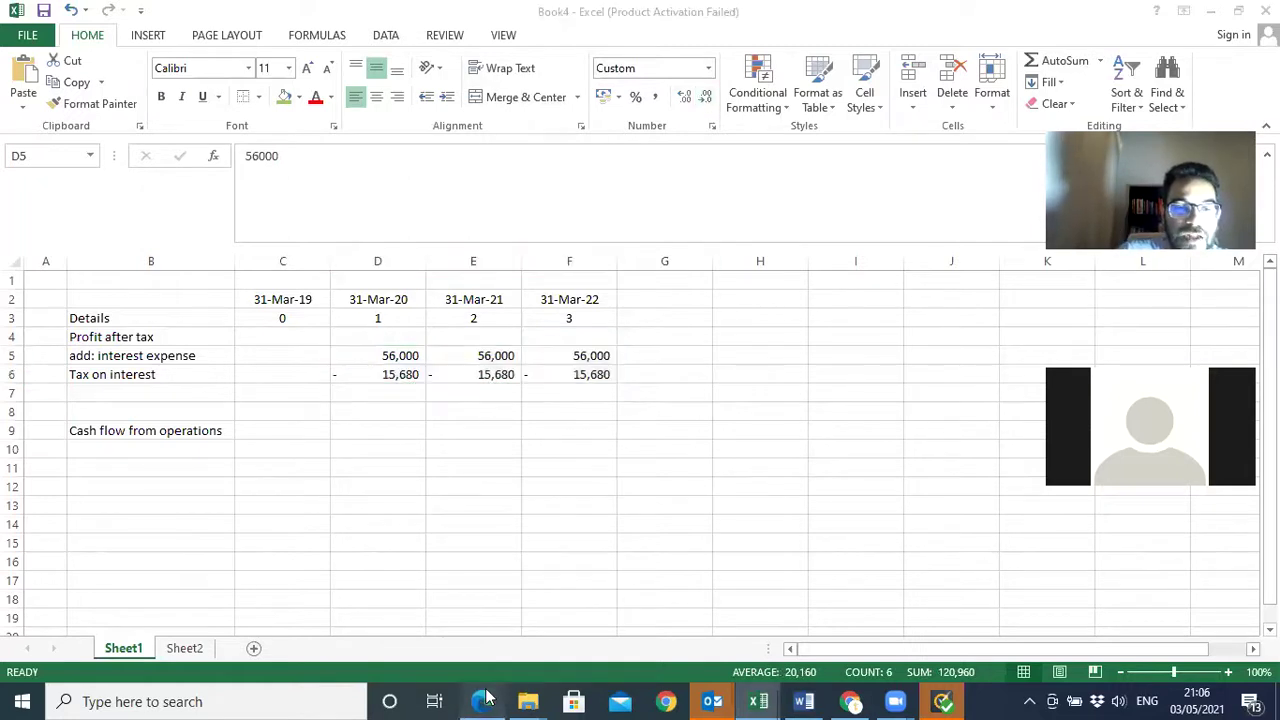
left_click(430, 288)
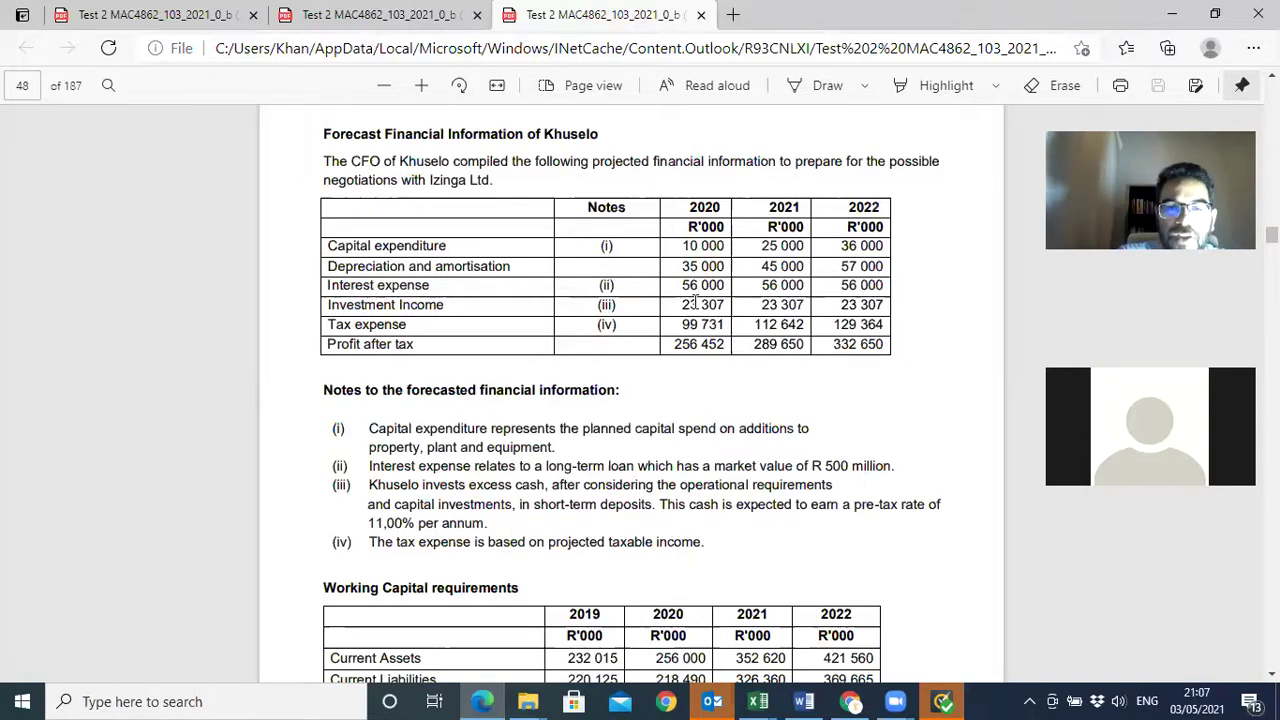
left_click(495, 697)
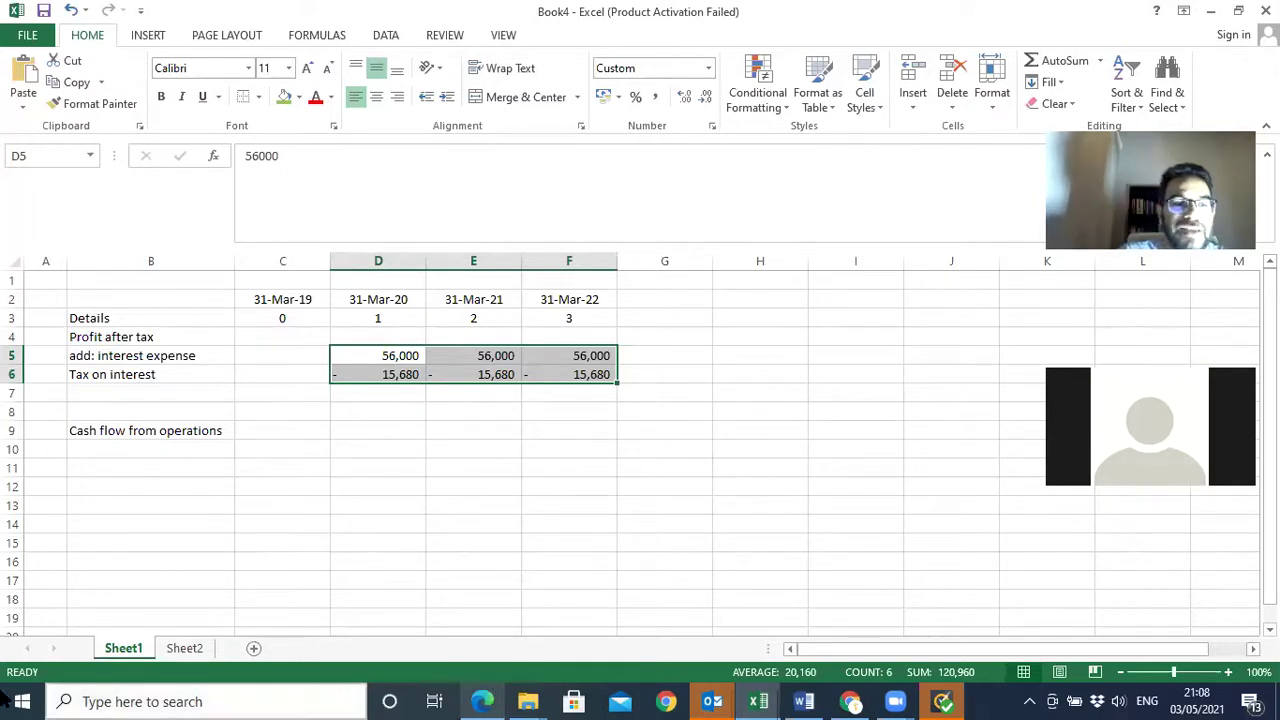
- Enter the row label "less: investment income" in cell B7
left_click(80, 393)
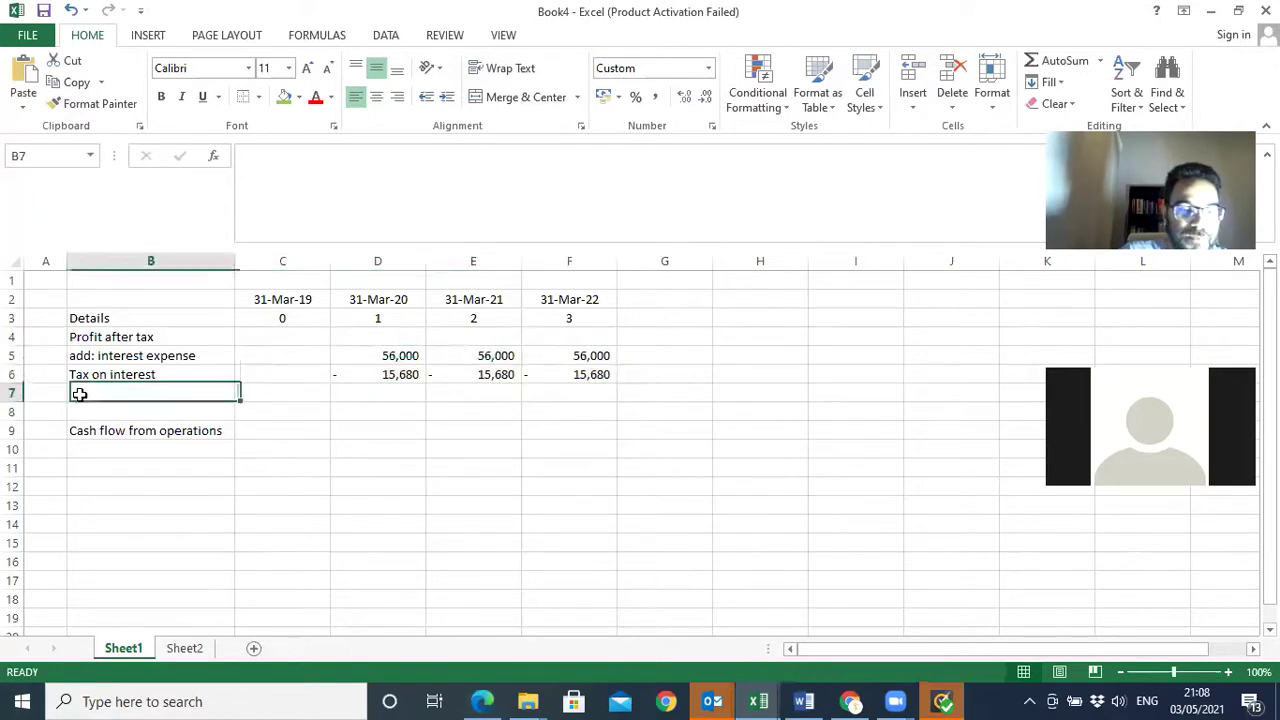
type("Lea")
key("BackSpace")
key("BackSpace")
key("BackSpace")
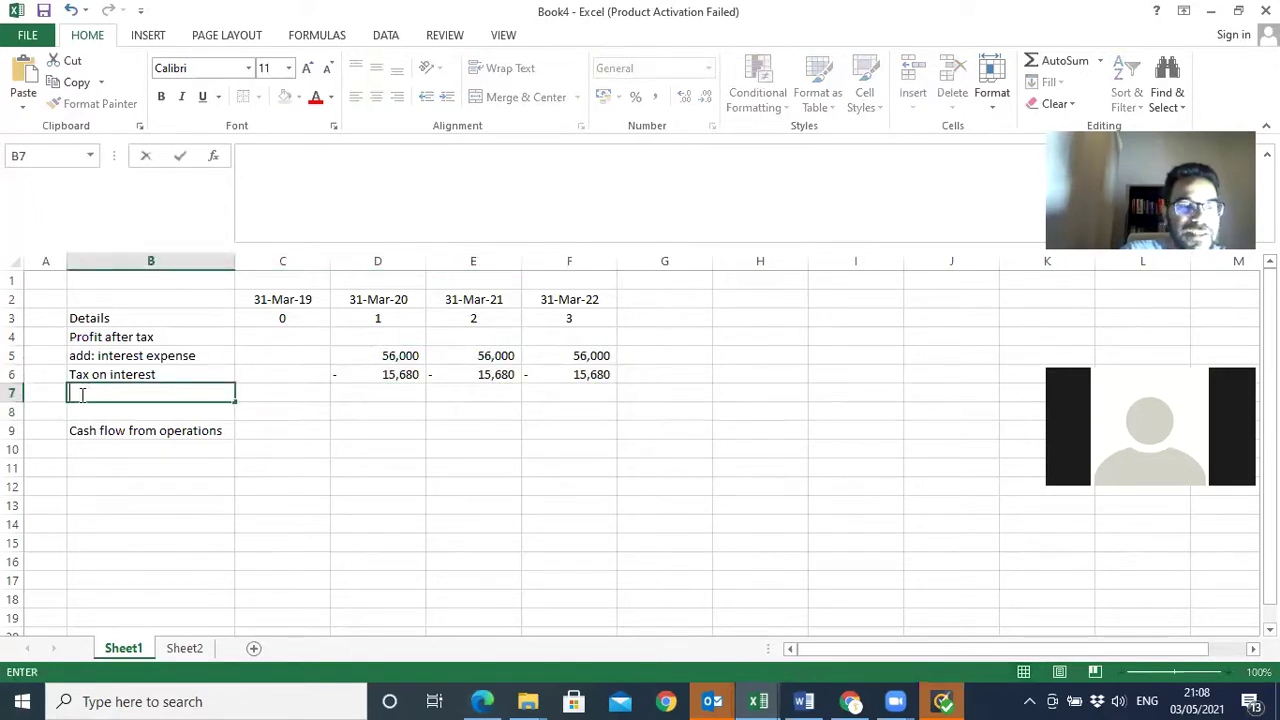
type("less:")
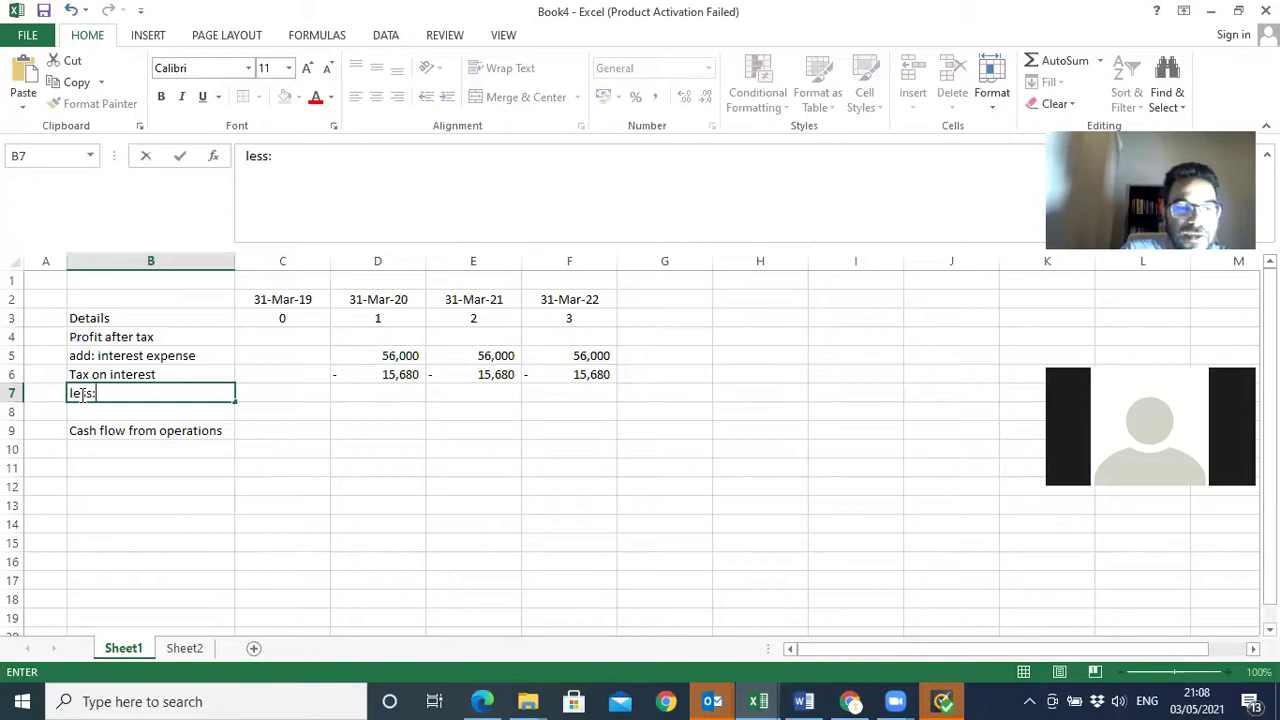
type(" investment")
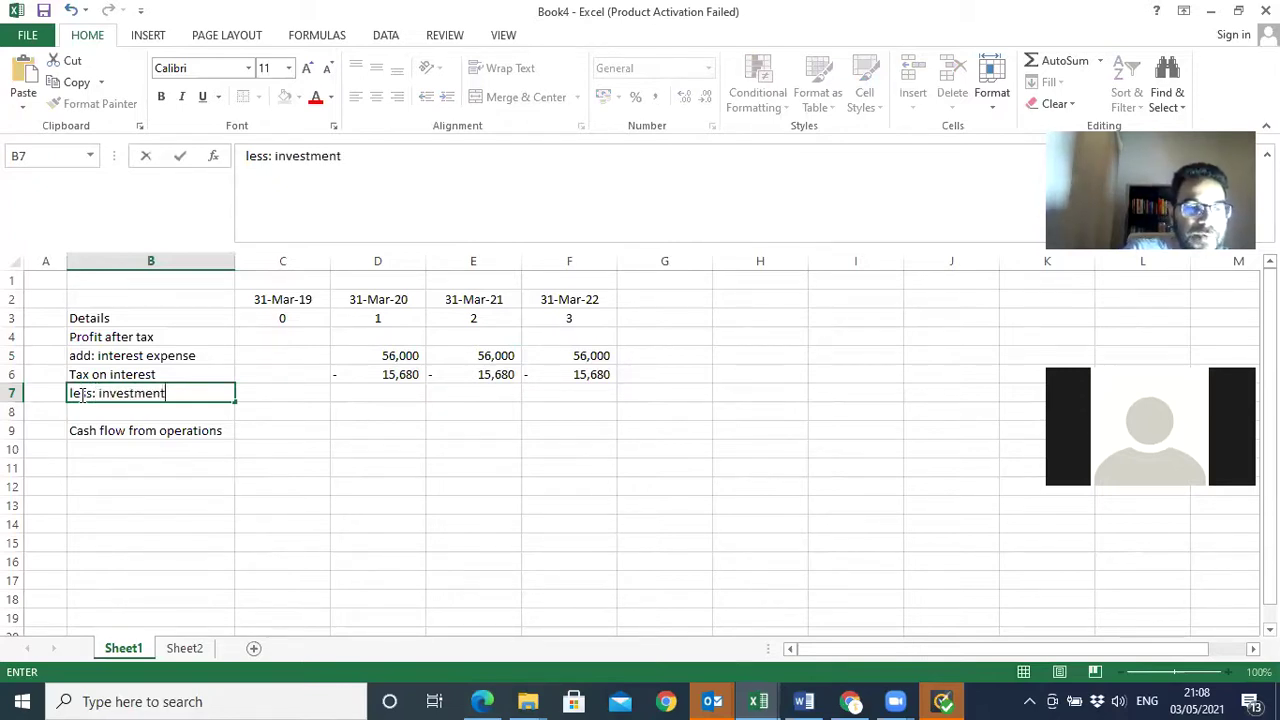
type(" income")
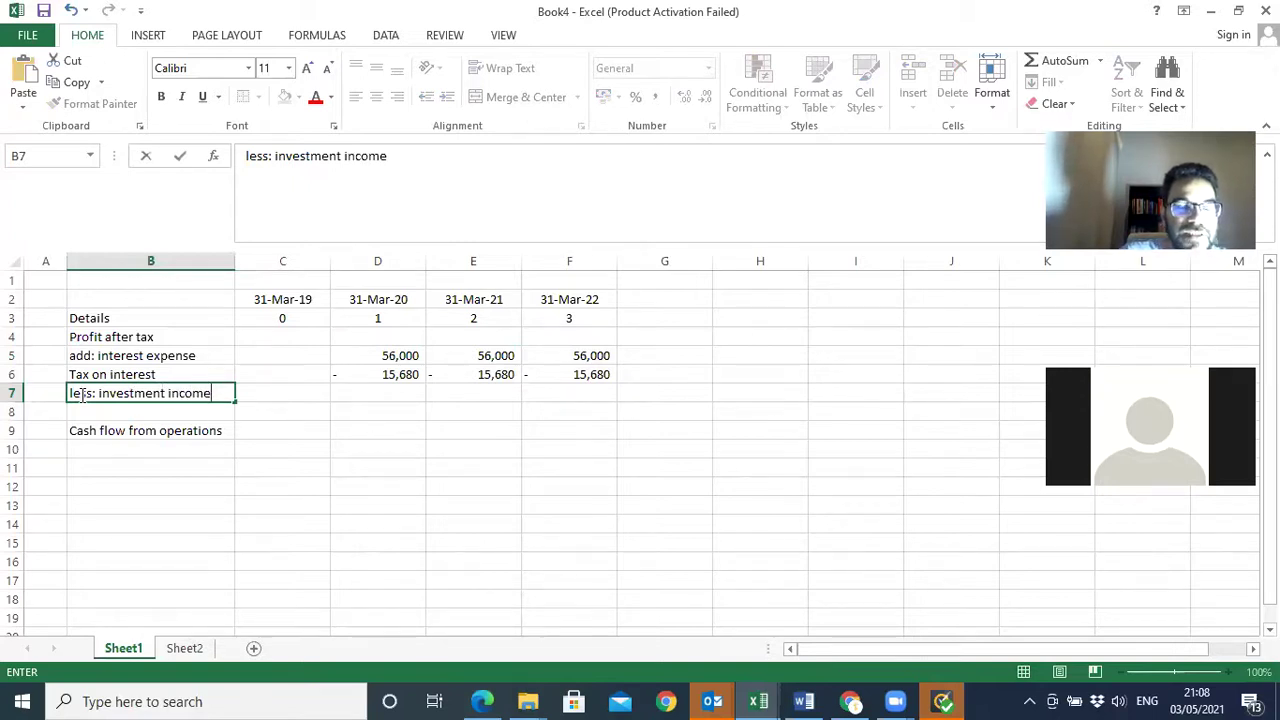
- Check the investment income in the Edge PDF, enter it in Excel as -23307 in D7, and copy it across to F7
left_click(482, 701)
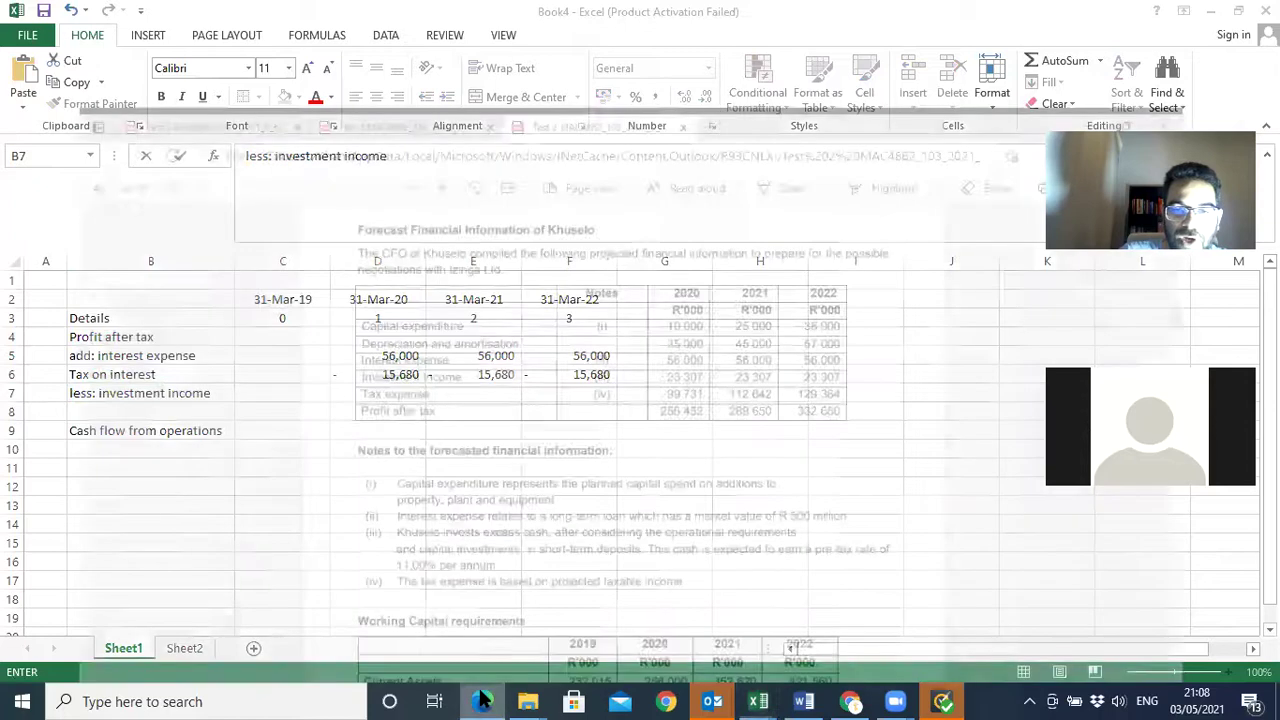
left_click(482, 701)
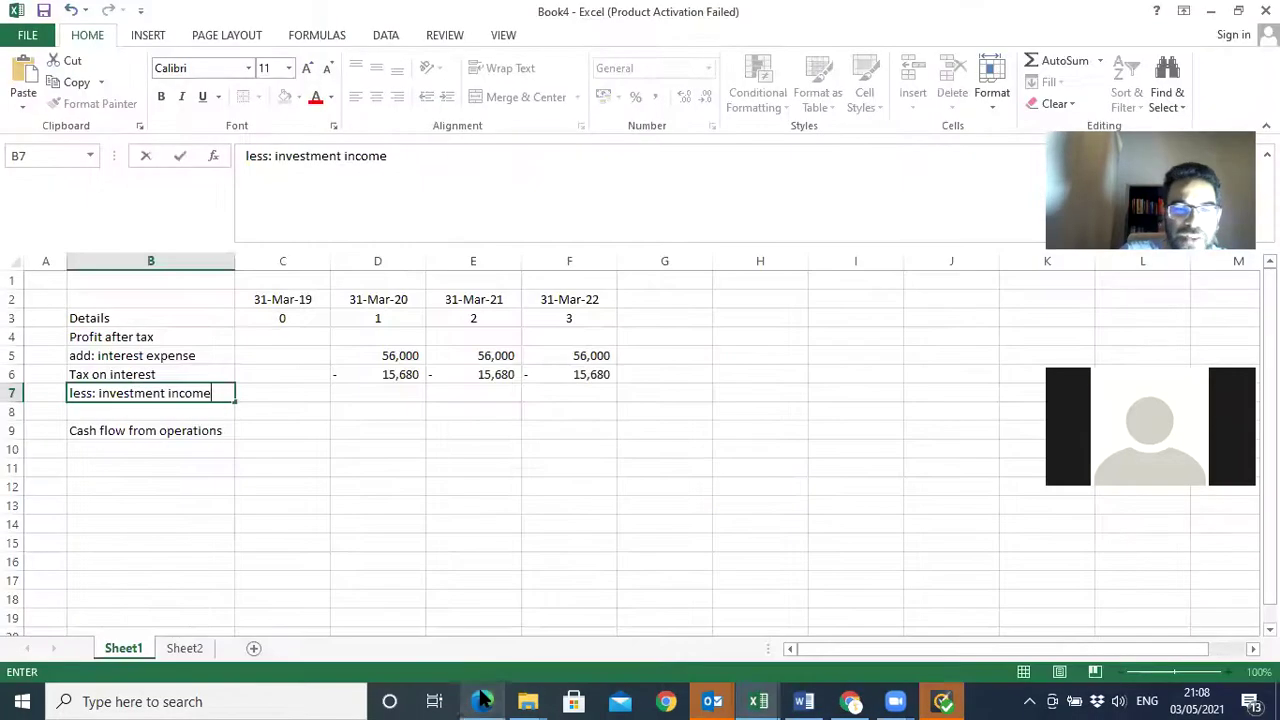
left_click(408, 395)
type("-2")
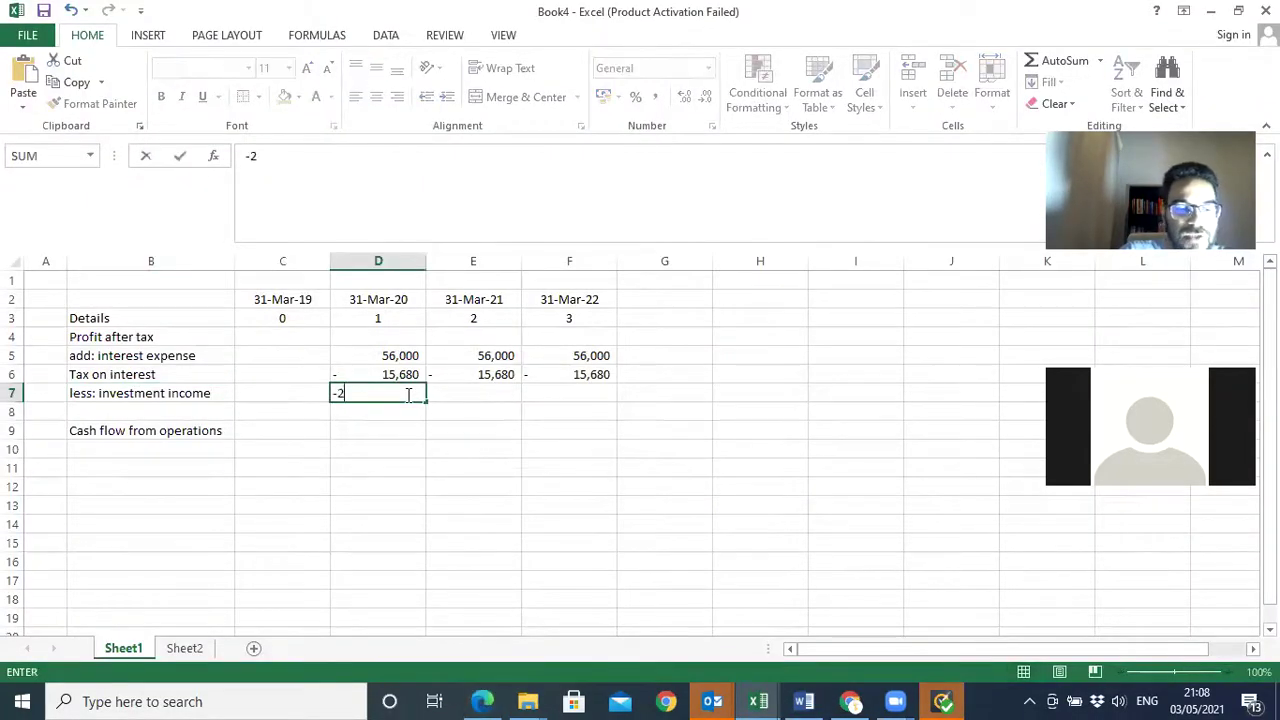
type("3307")
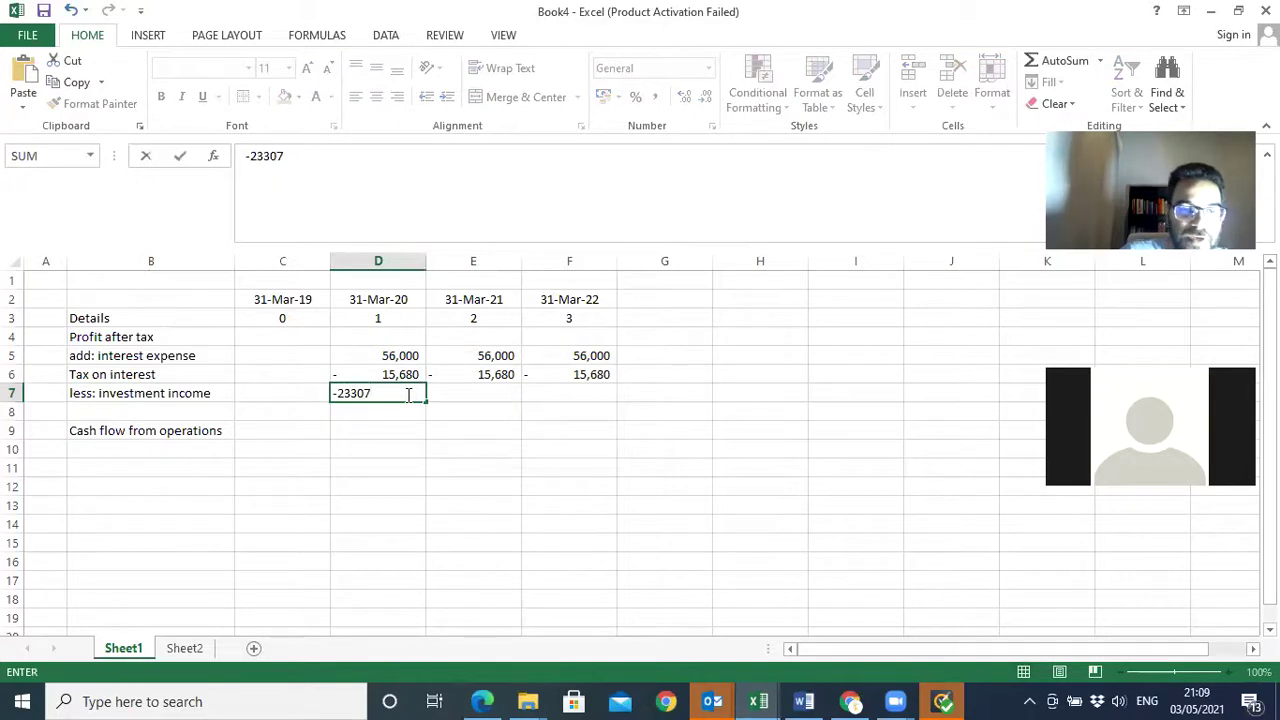
key("Return")
key("Return")
left_click(406, 395)
left_click_drag(426, 401, 571, 409)
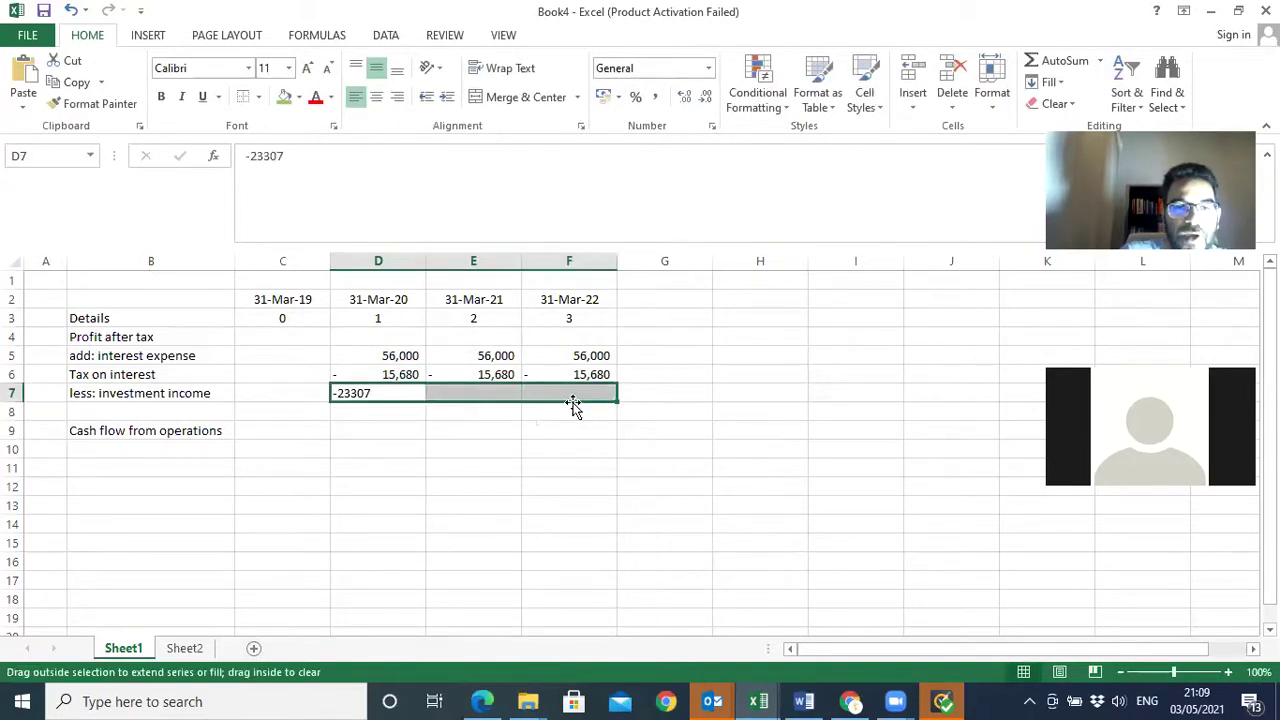
- Enter the row label "Tax on investment income" in cell B8
left_click(142, 408)
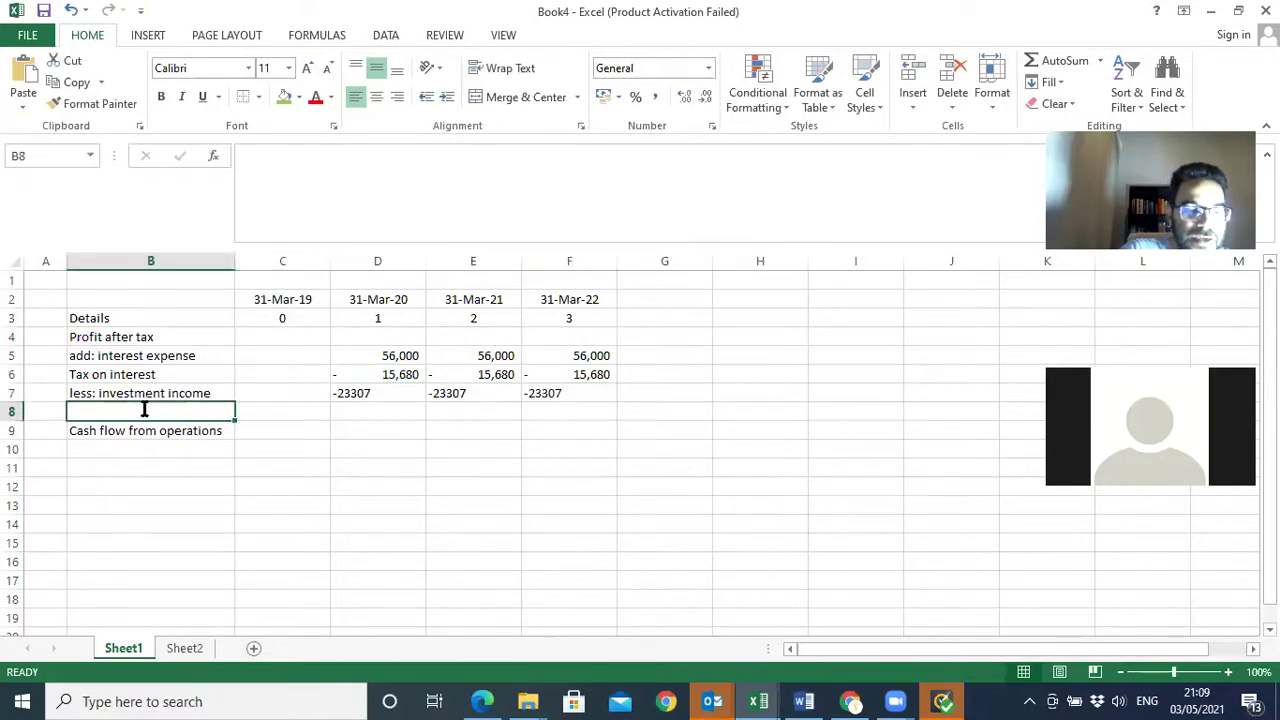
type("Tax on investment")
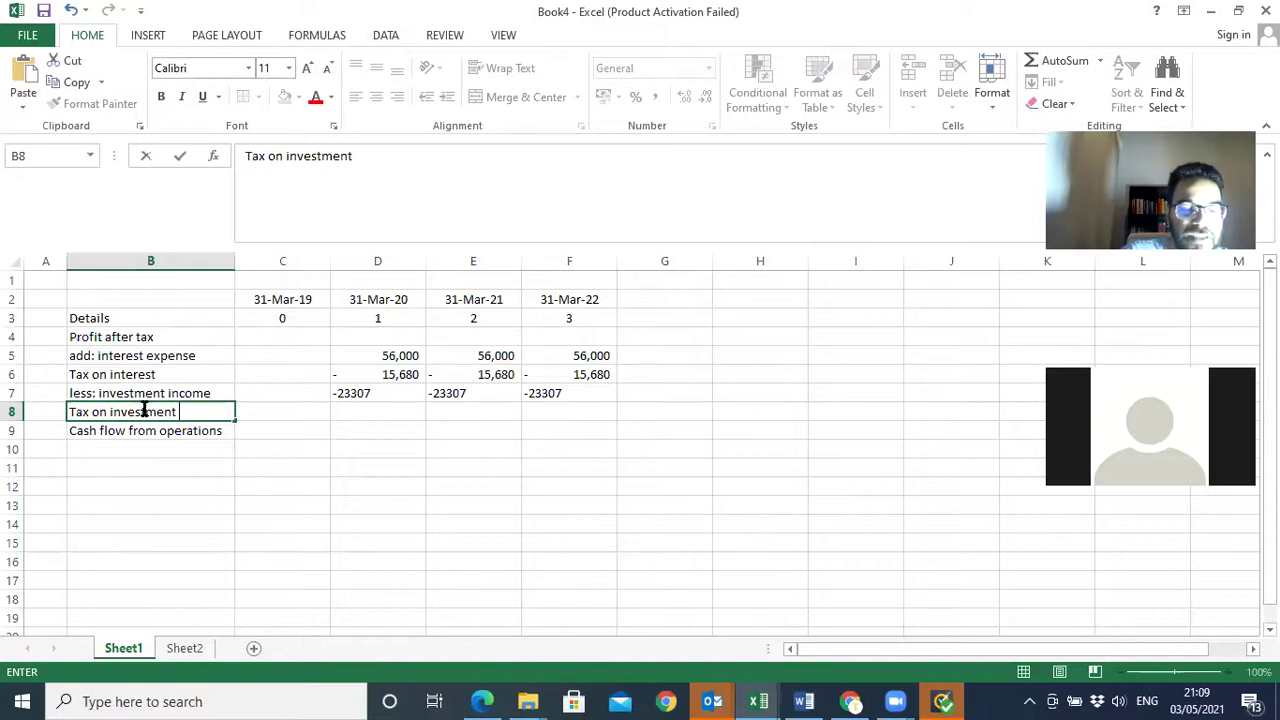
type(" income")
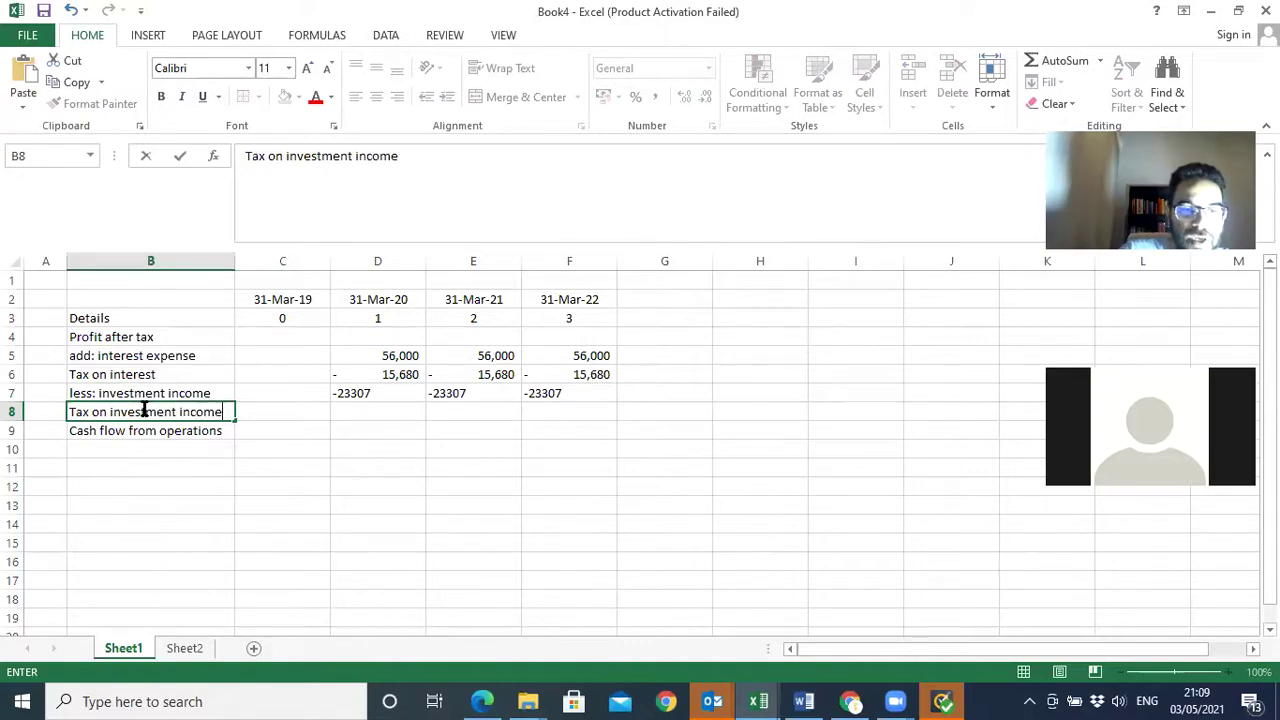
key("Tab")
- Calculate tax on investment income in D8 with =-D7*28% and copy the formula across to F8
key("Tab")
type("=-")
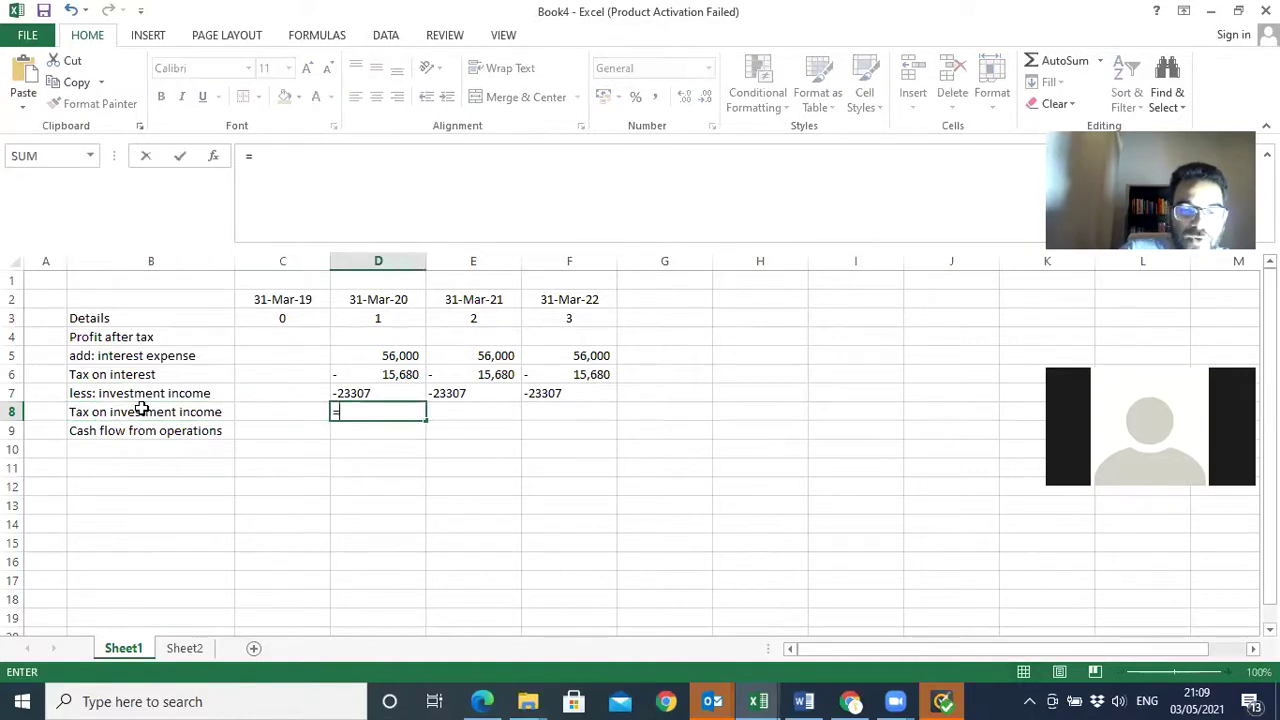
left_click(357, 390)
type("*28%")
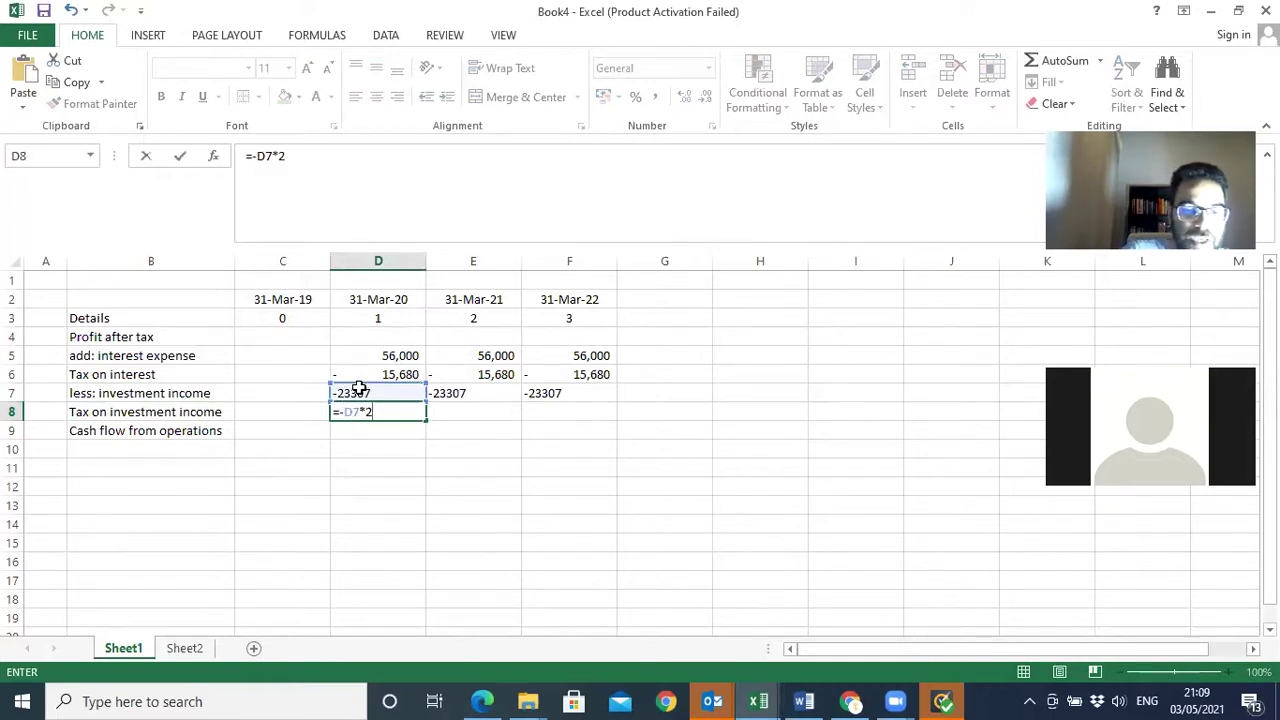
key("Return")
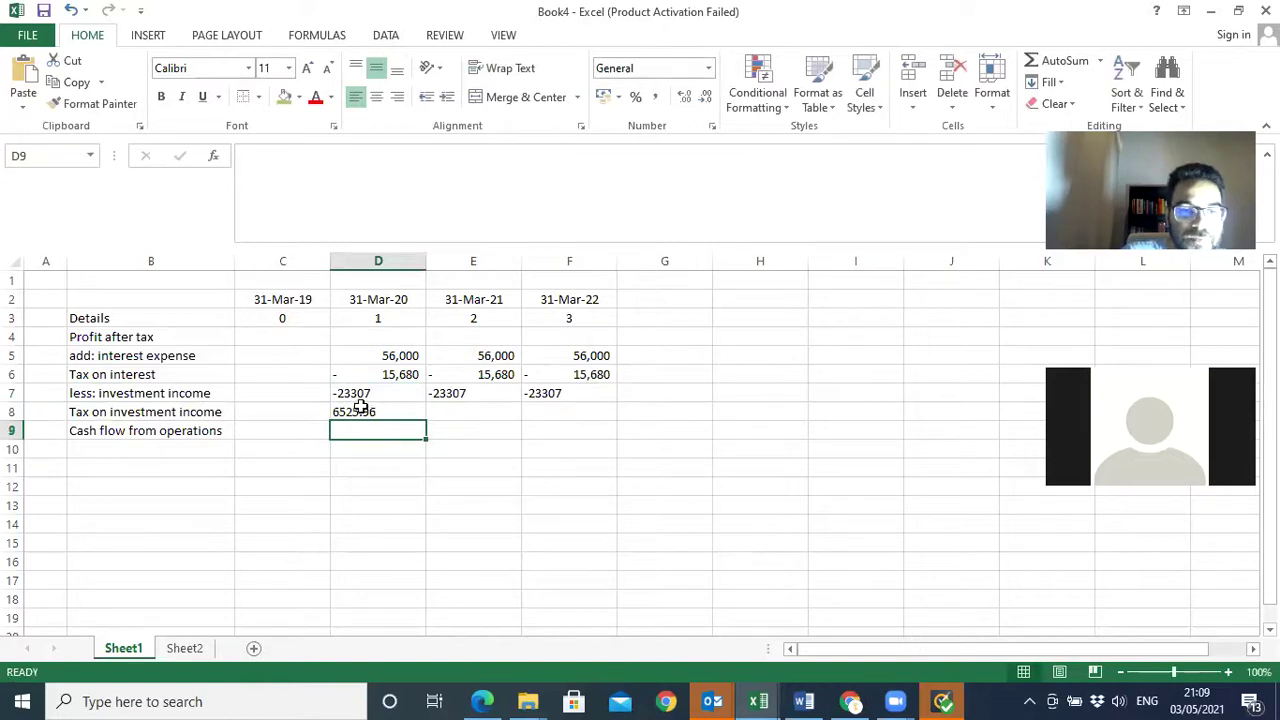
left_click(358, 409)
left_click_drag(429, 422, 574, 414)
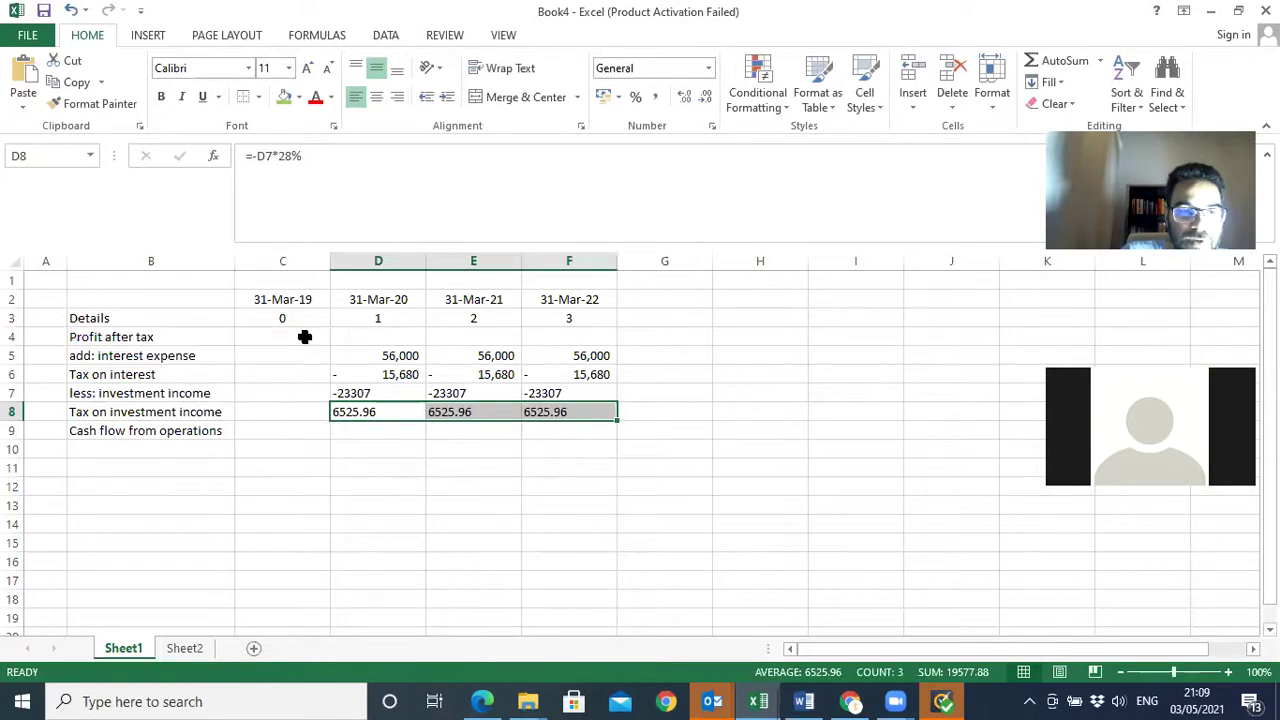
- Format the range D4:F9 with thousands separators and no decimal places
left_click_drag(338, 336, 580, 437)
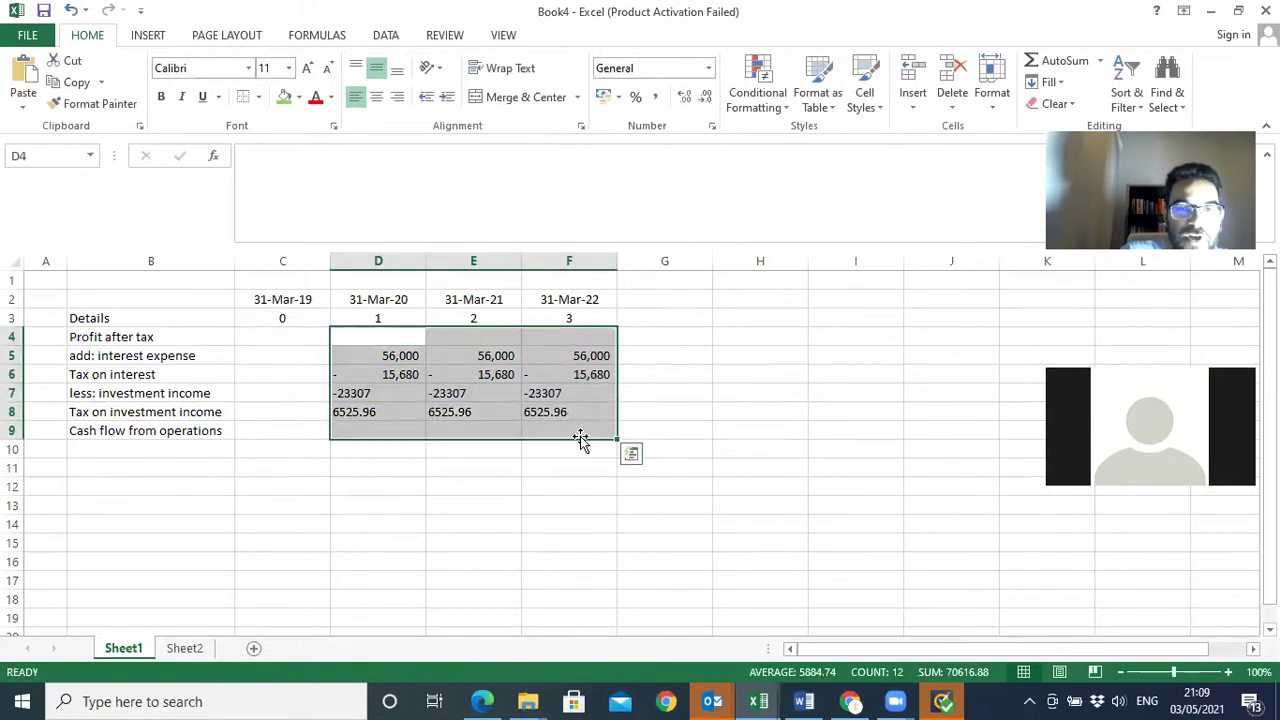
left_click(655, 96)
double_click(705, 97)
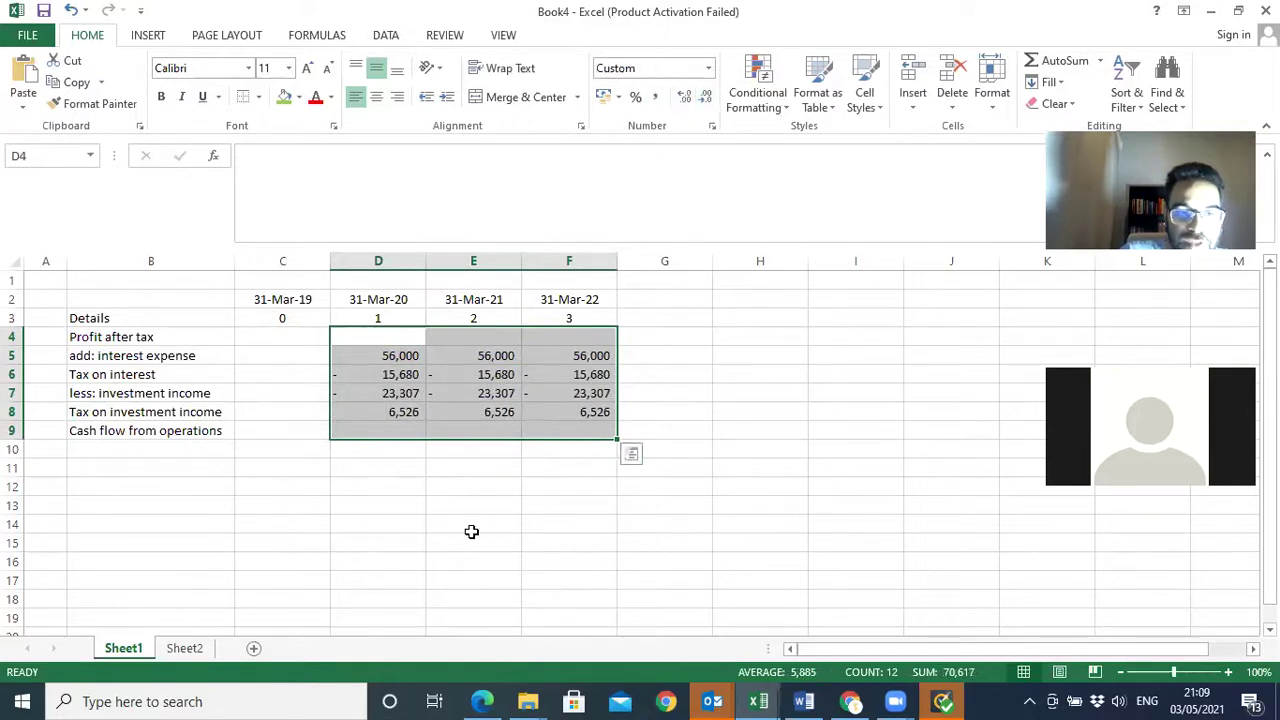
- Check profit after tax in the Edge PDF and enter 256452, 289650 and 332650 in Excel cells D4, E4 and F4
left_click(480, 701)
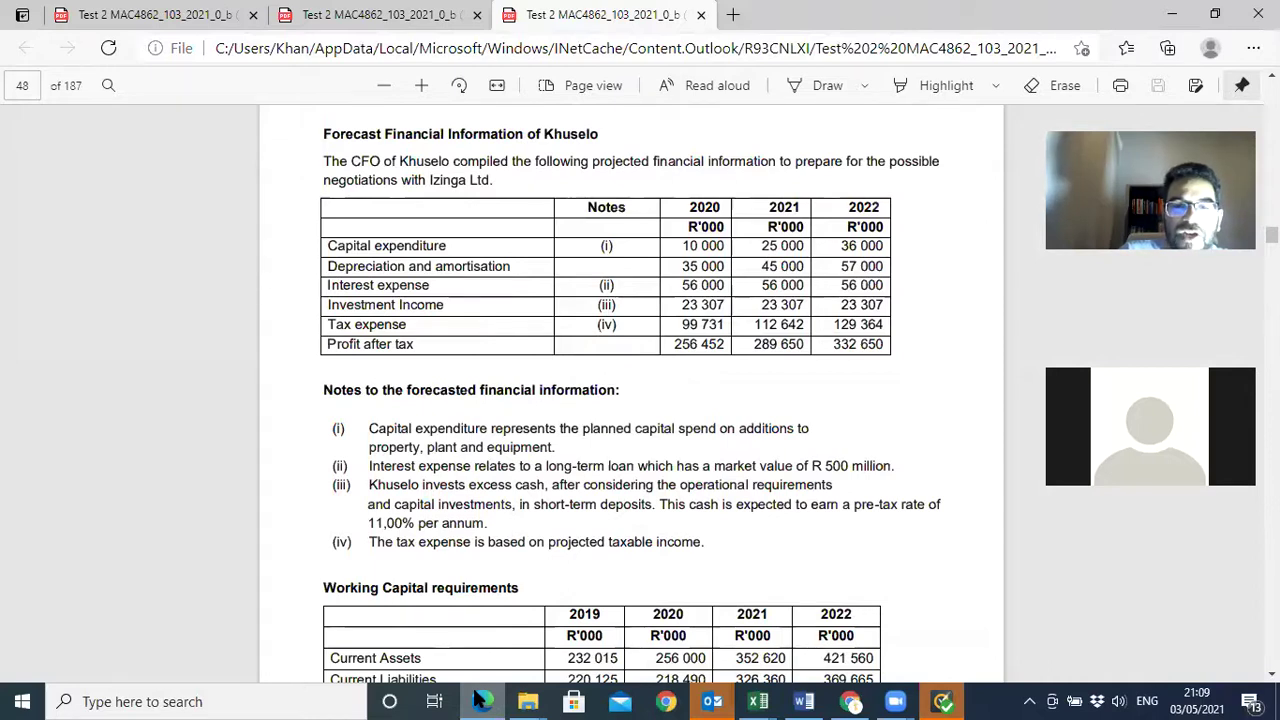
left_click(480, 700)
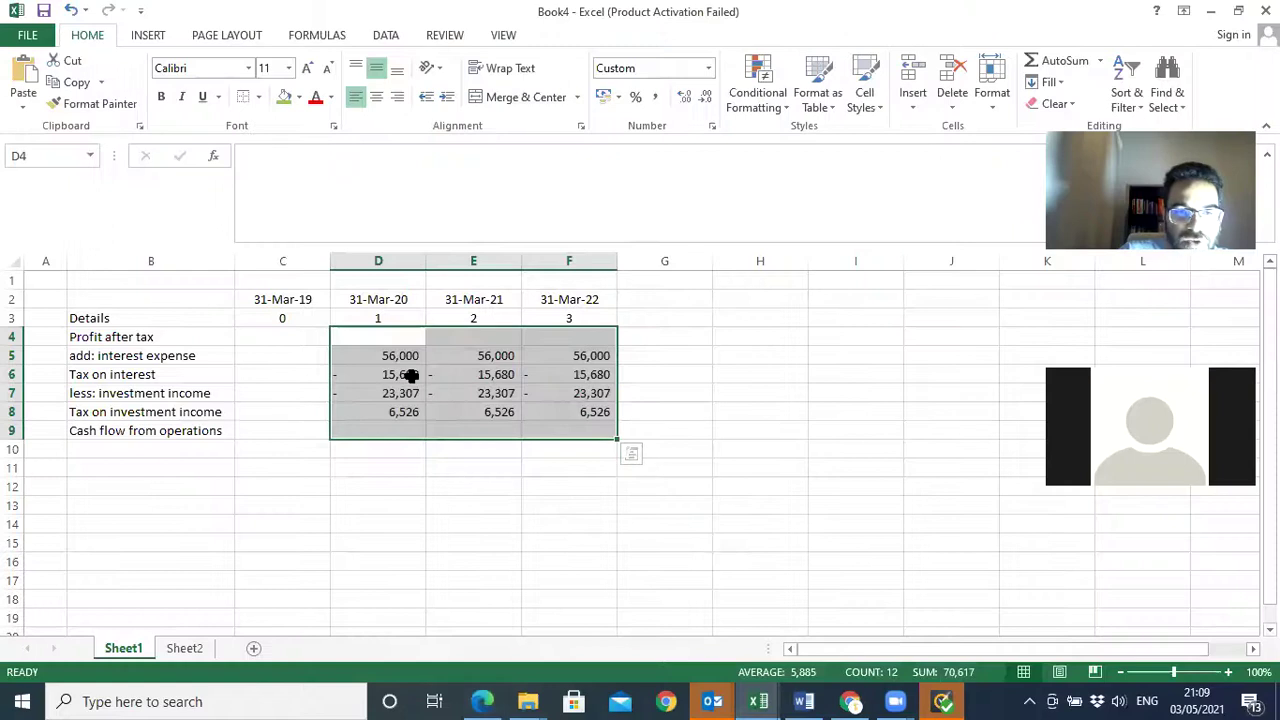
left_click(387, 337)
type("2")
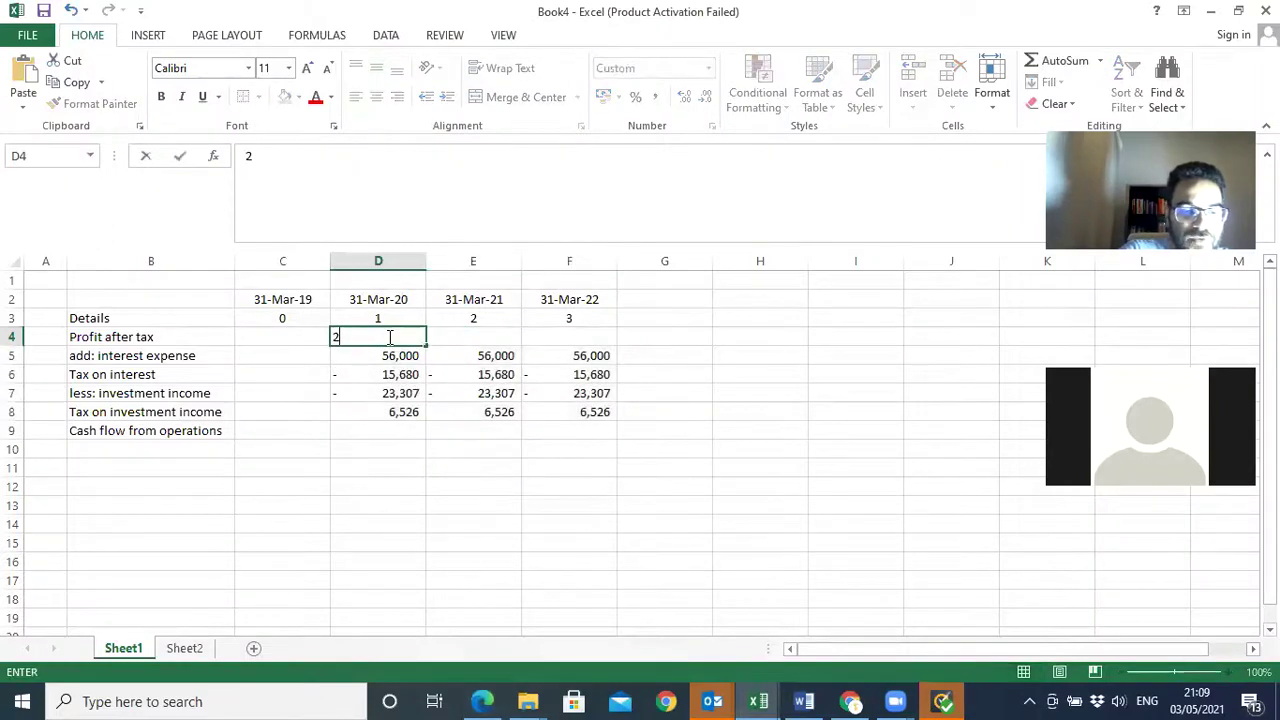
type("56,452")
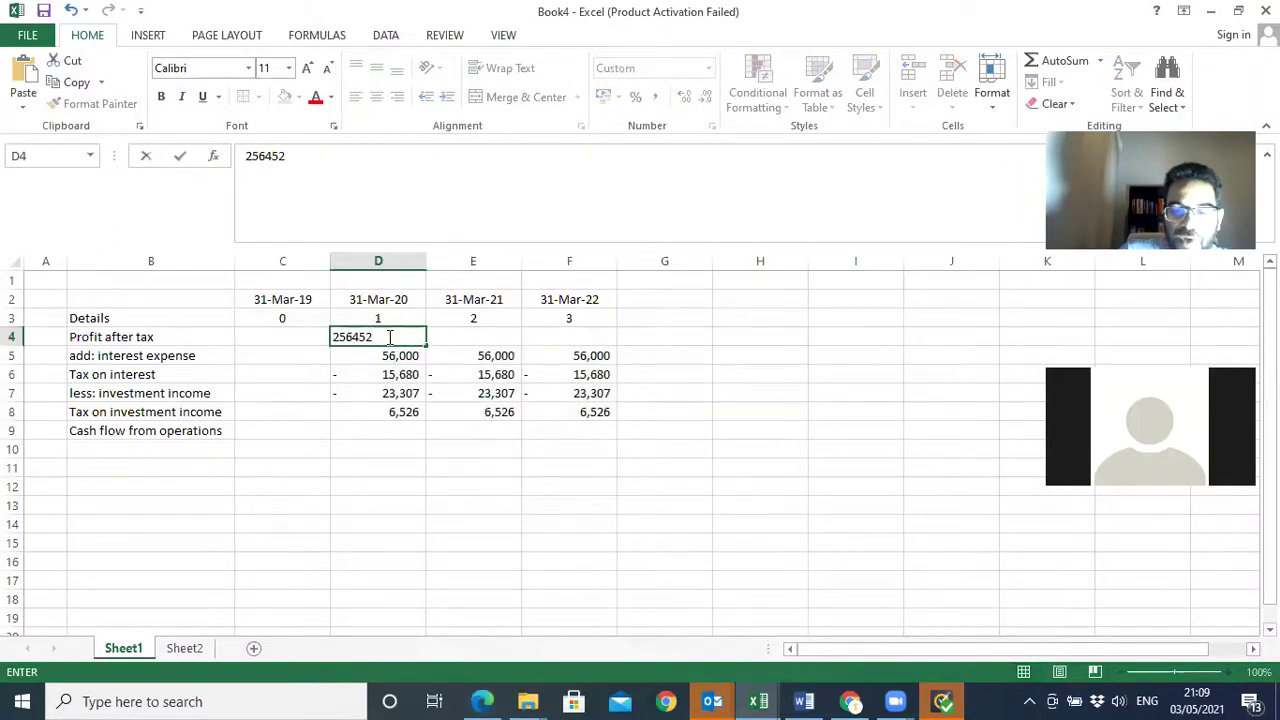
key("Tab")
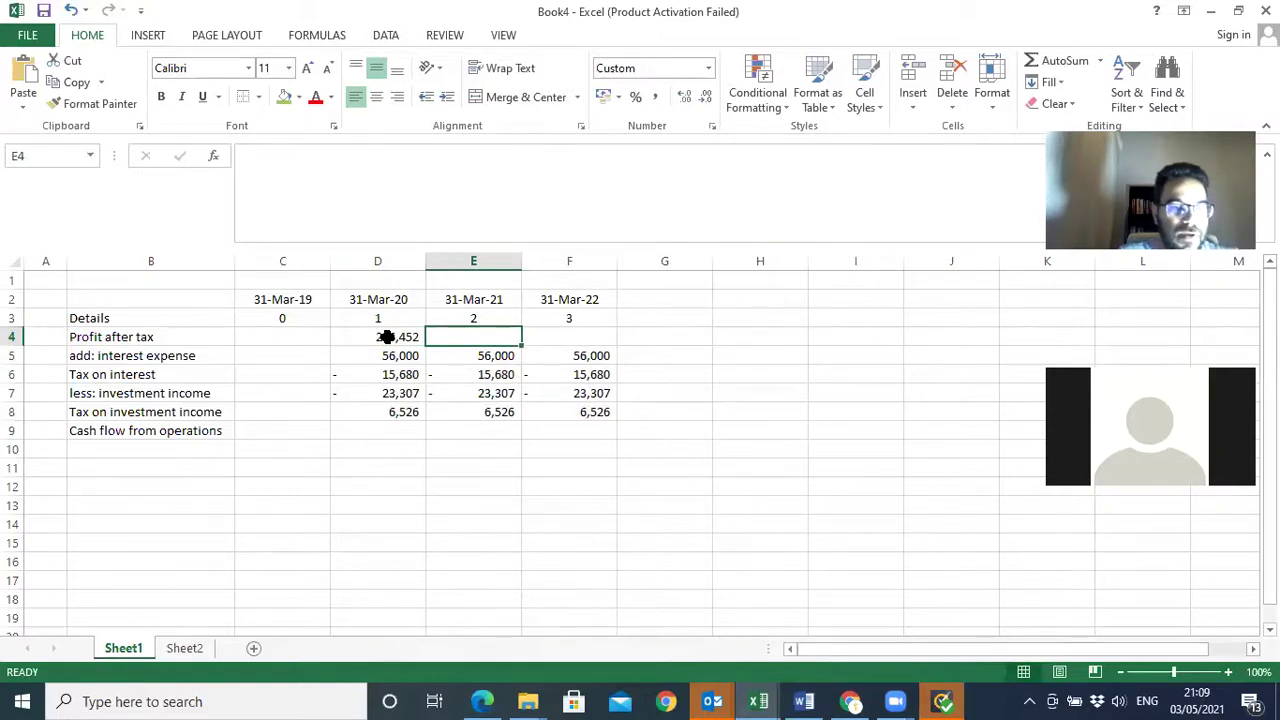
type("289")
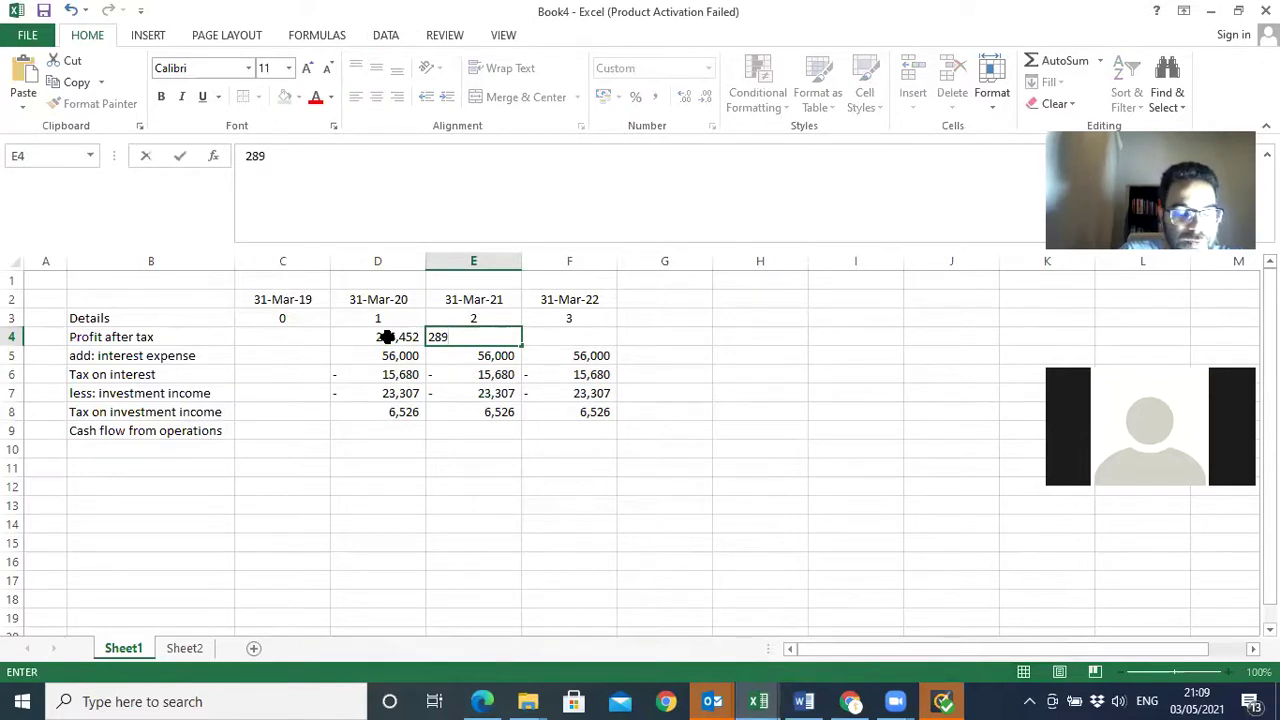
type(",650")
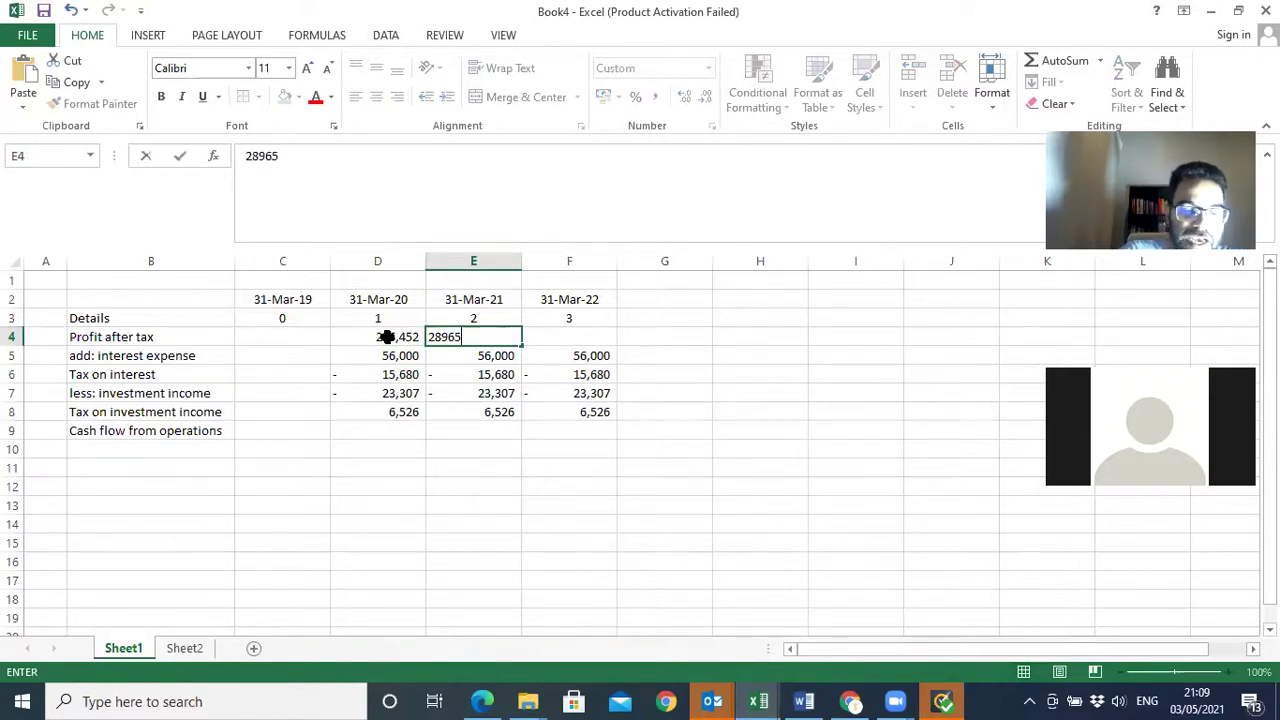
key("Tab")
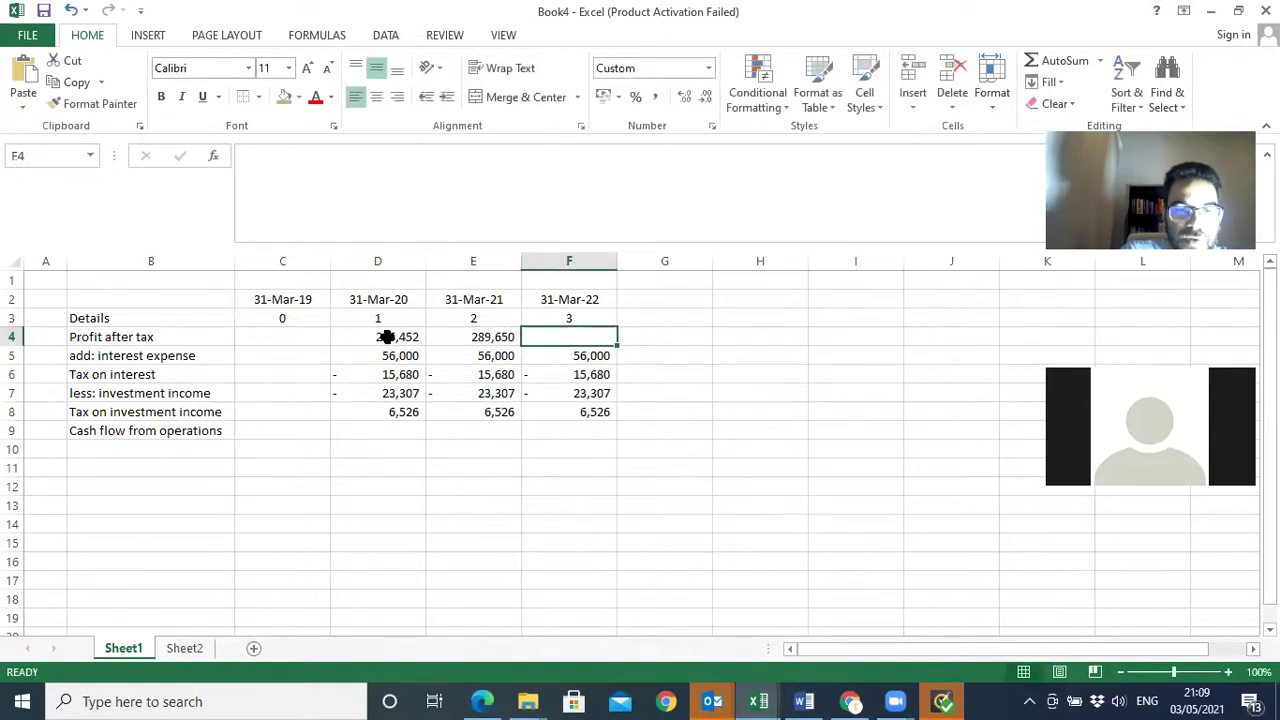
type("332")
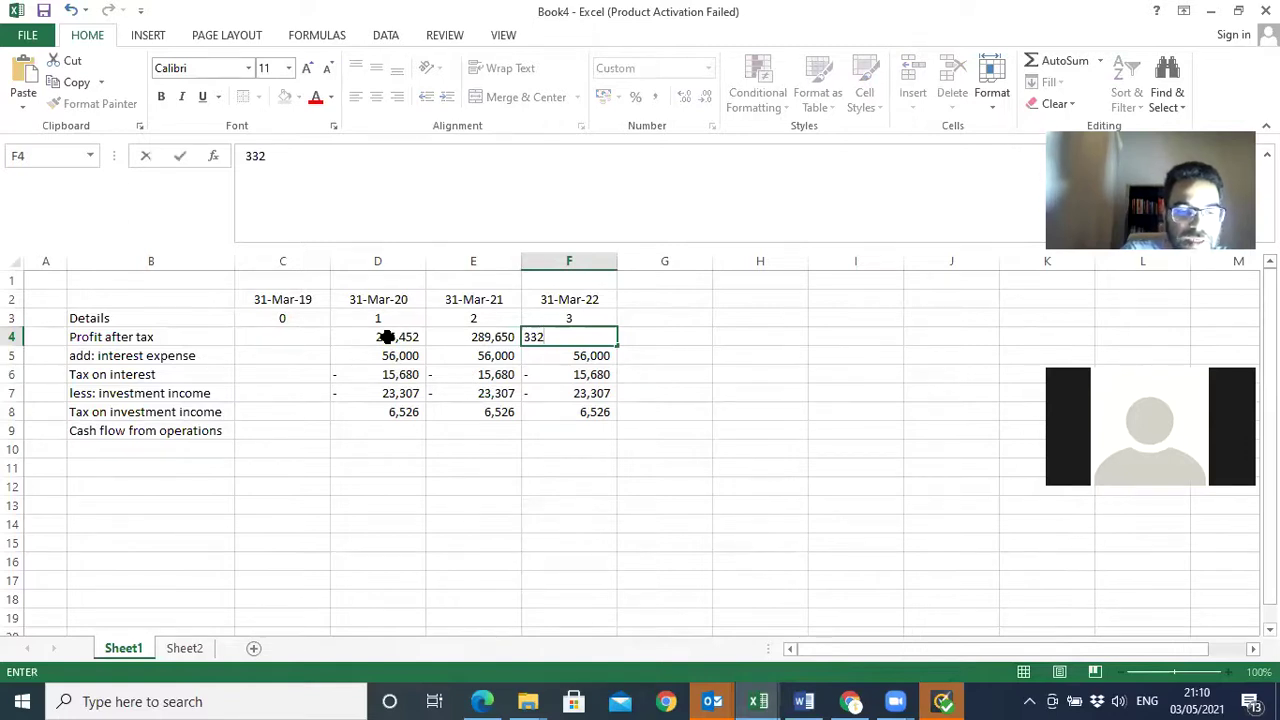
type("650")
key("Return")
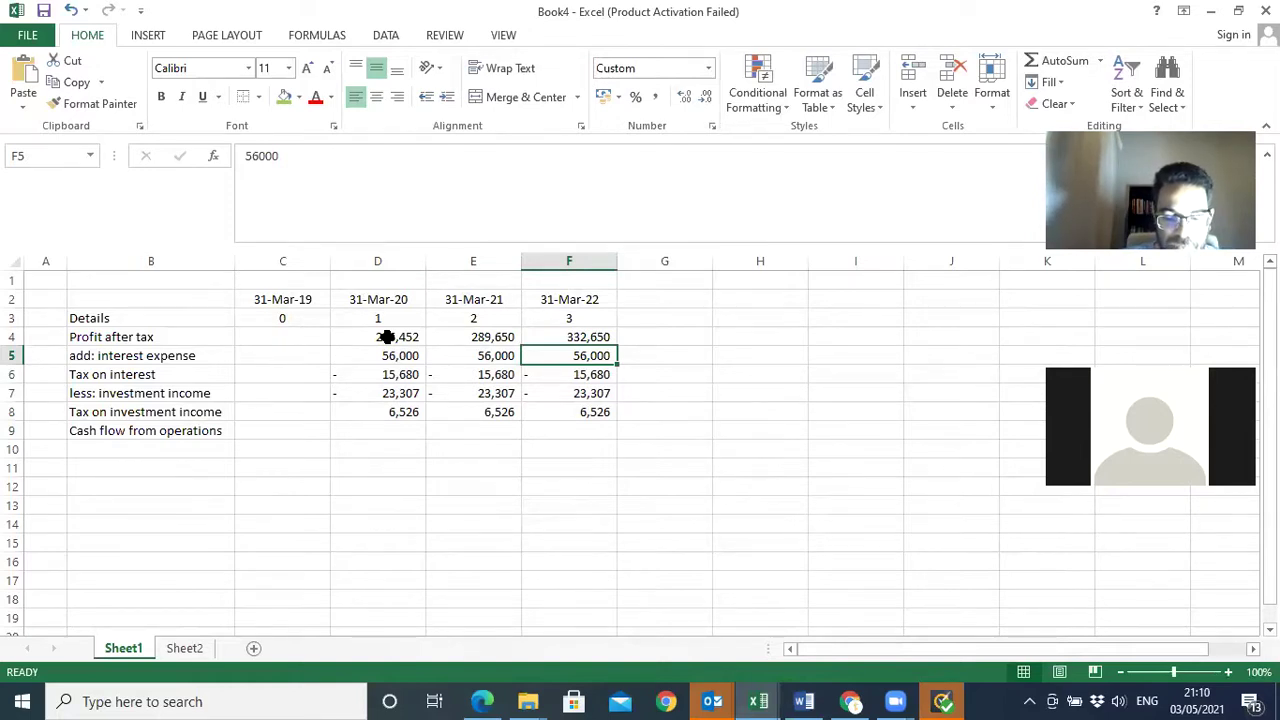
- Replace the label in B9 with "Operating cash profit (EBIT)" and format B9:F9 in bold with a top border
left_click(198, 434)
type("Oper")
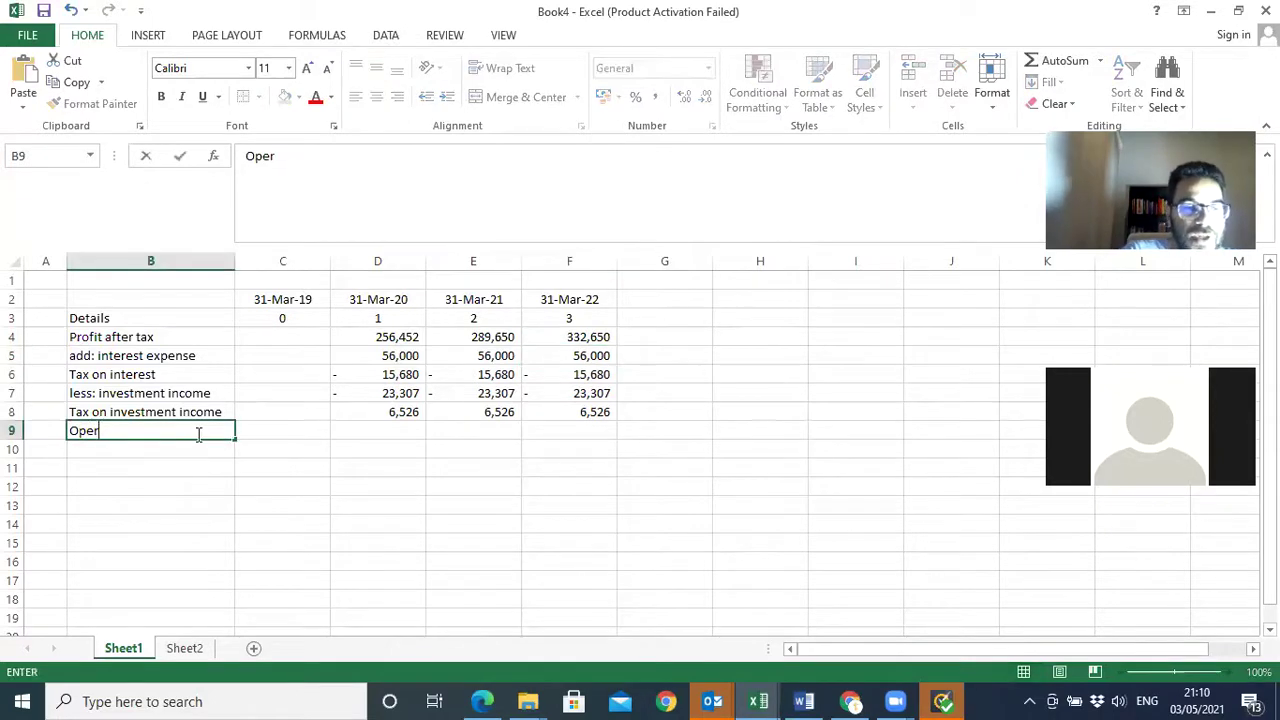
type("ating cash flow")
key("BackSpace")
key("BackSpace")
key("BackSpace")
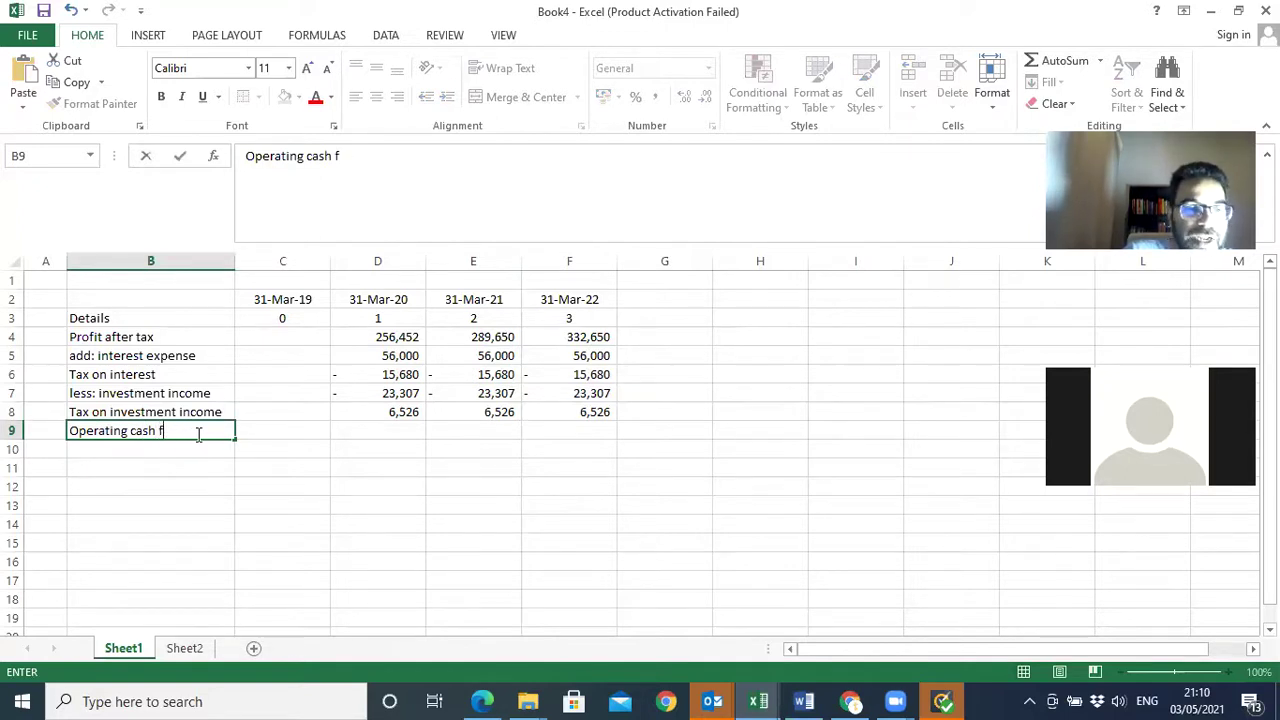
type("pro")
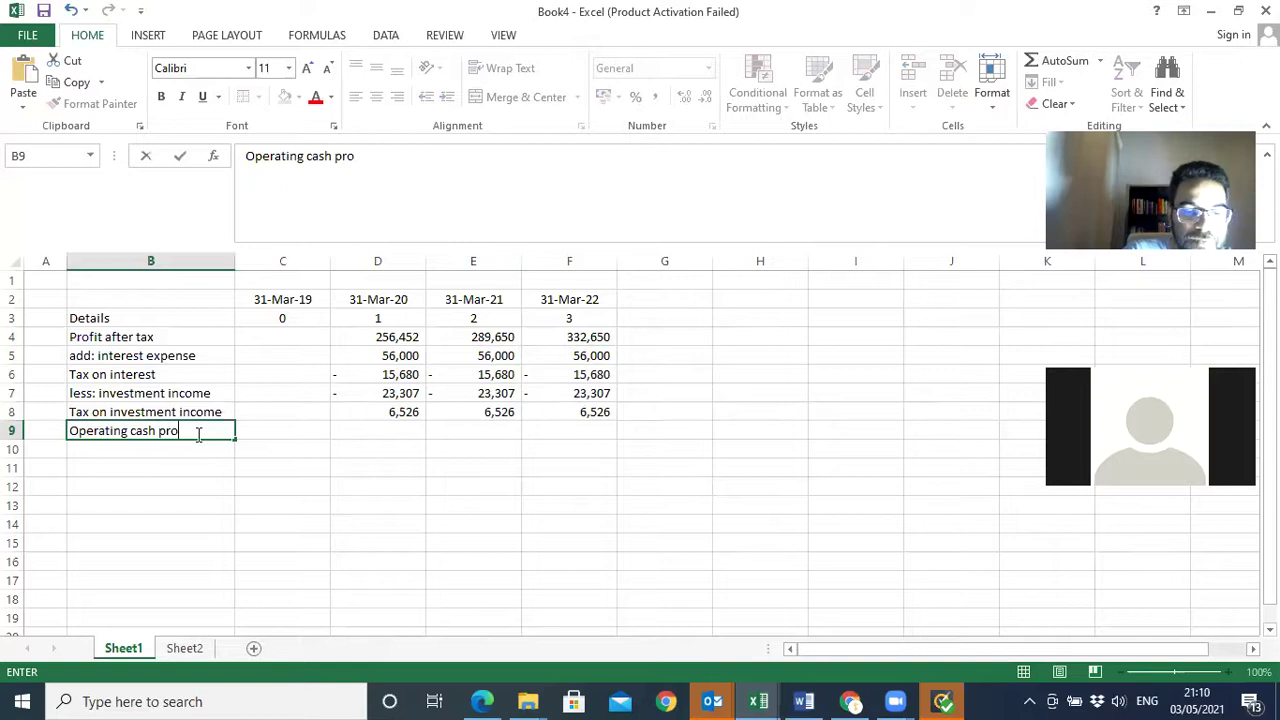
type("fit (EB")
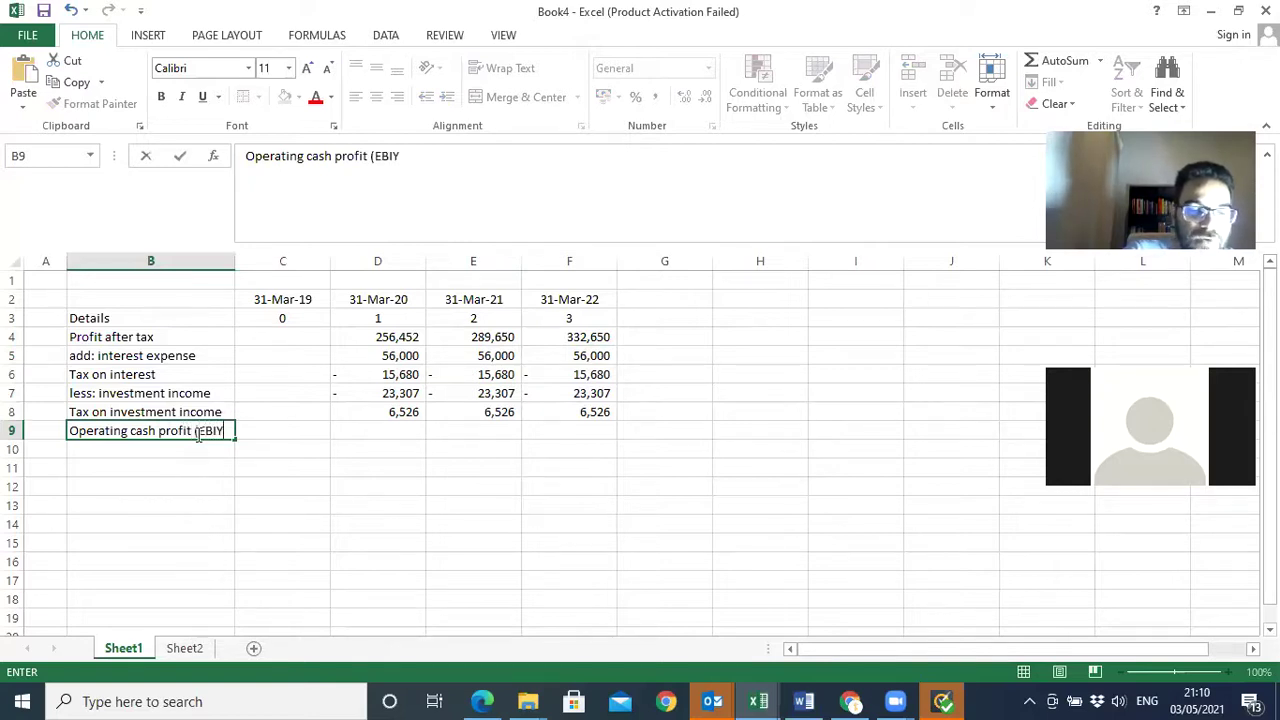
type("IY")
key("BackSpace")
type("T)")
left_click(392, 492)
left_click_drag(188, 428, 554, 428)
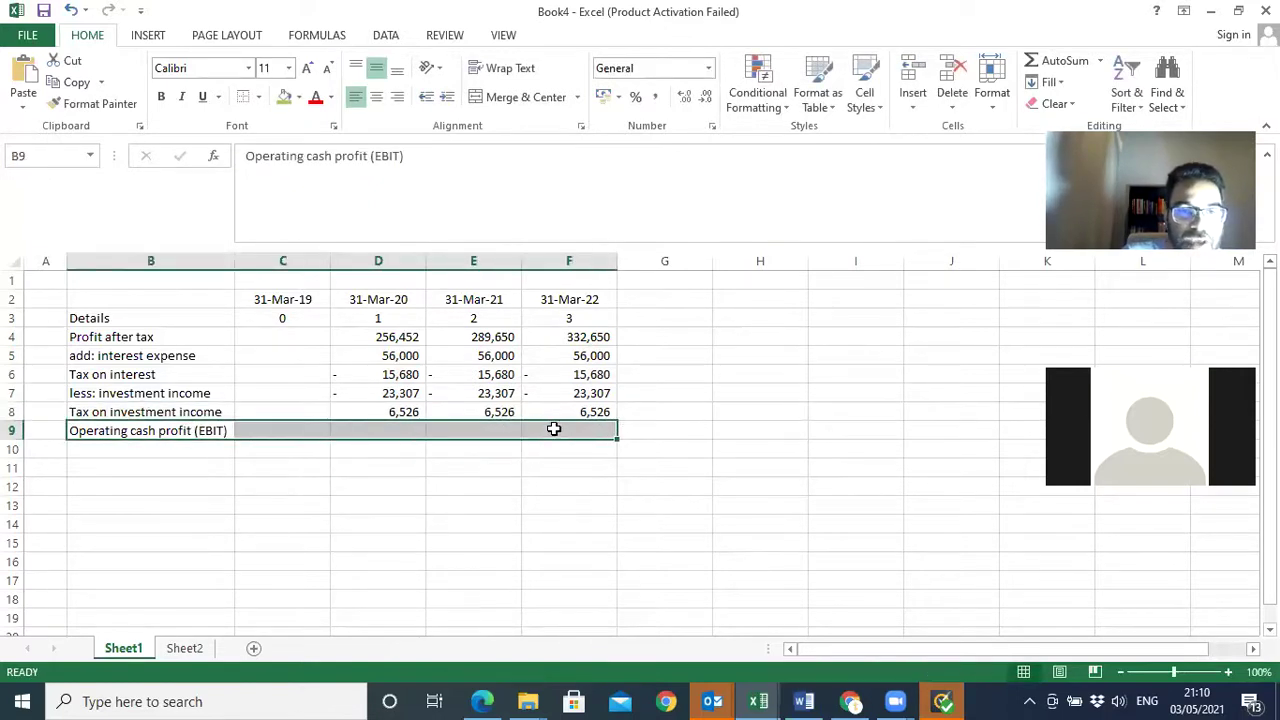
left_click(161, 96)
- Total the 2020 column in D9 with =SUM(D4:D8) and copy the formula across to E9:F9 and back to C9
left_click(386, 428)
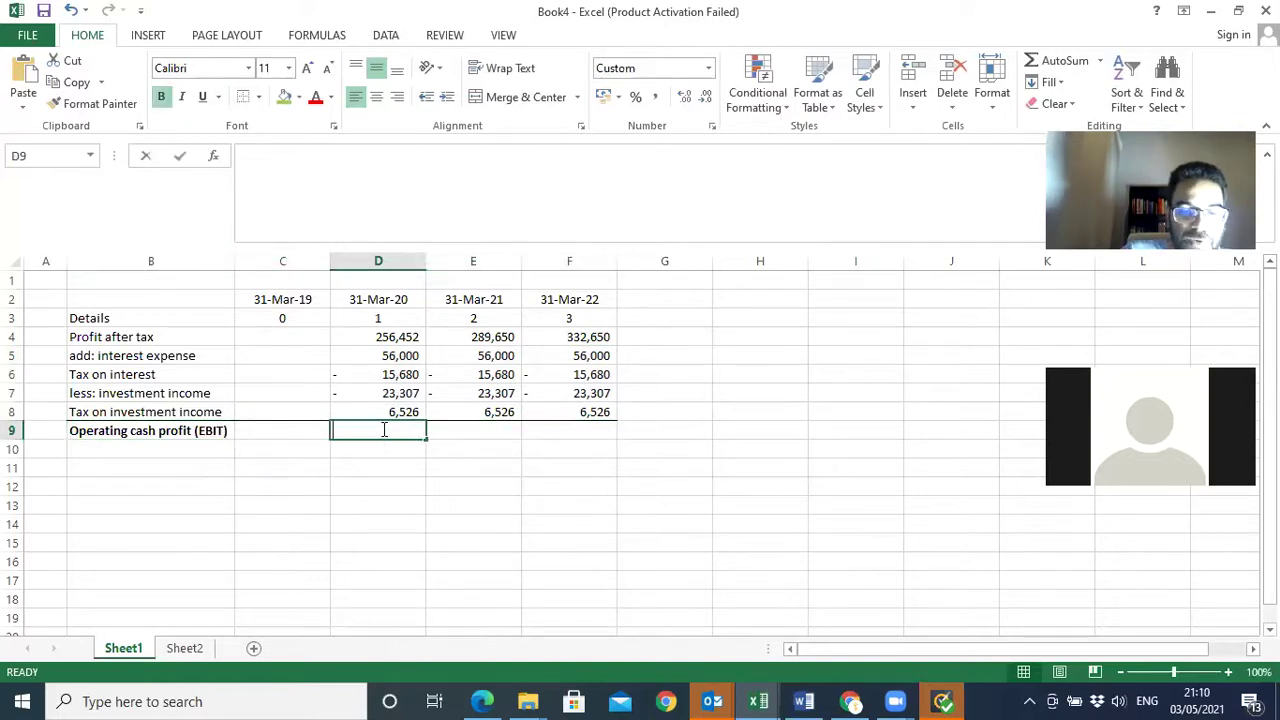
type("=sum(")
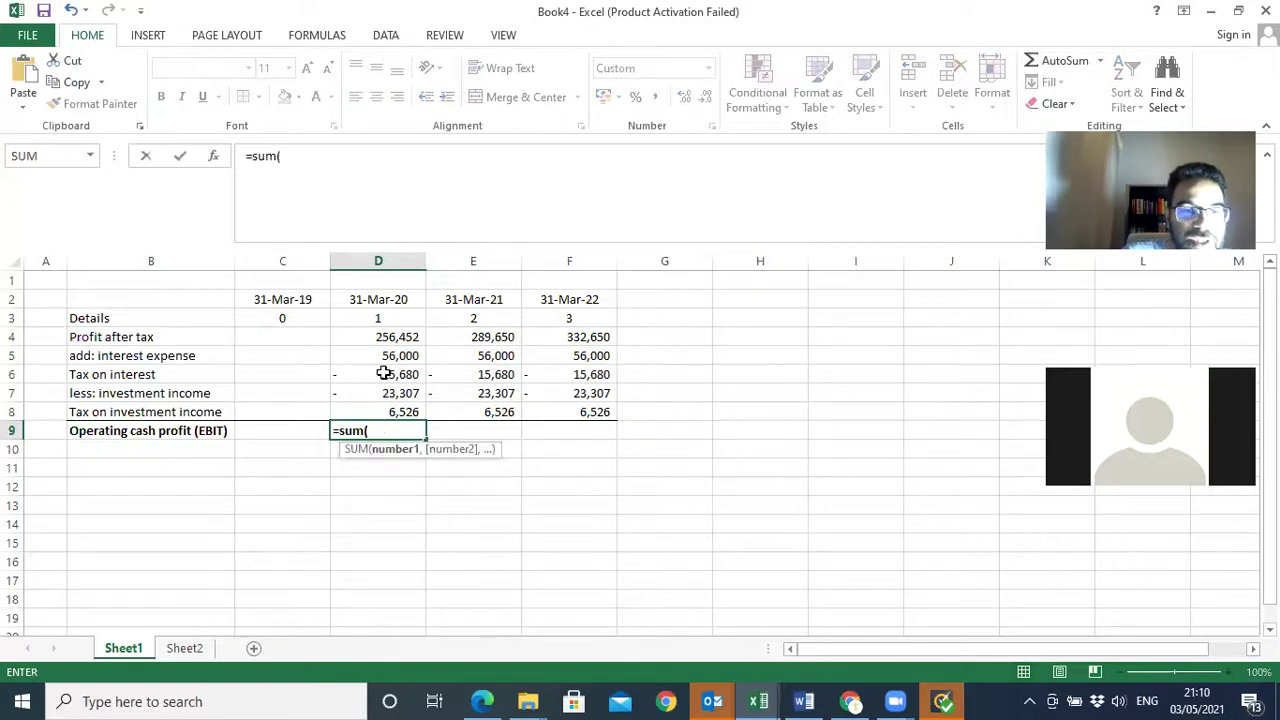
left_click_drag(386, 338, 388, 409)
key("Return")
left_click(390, 430)
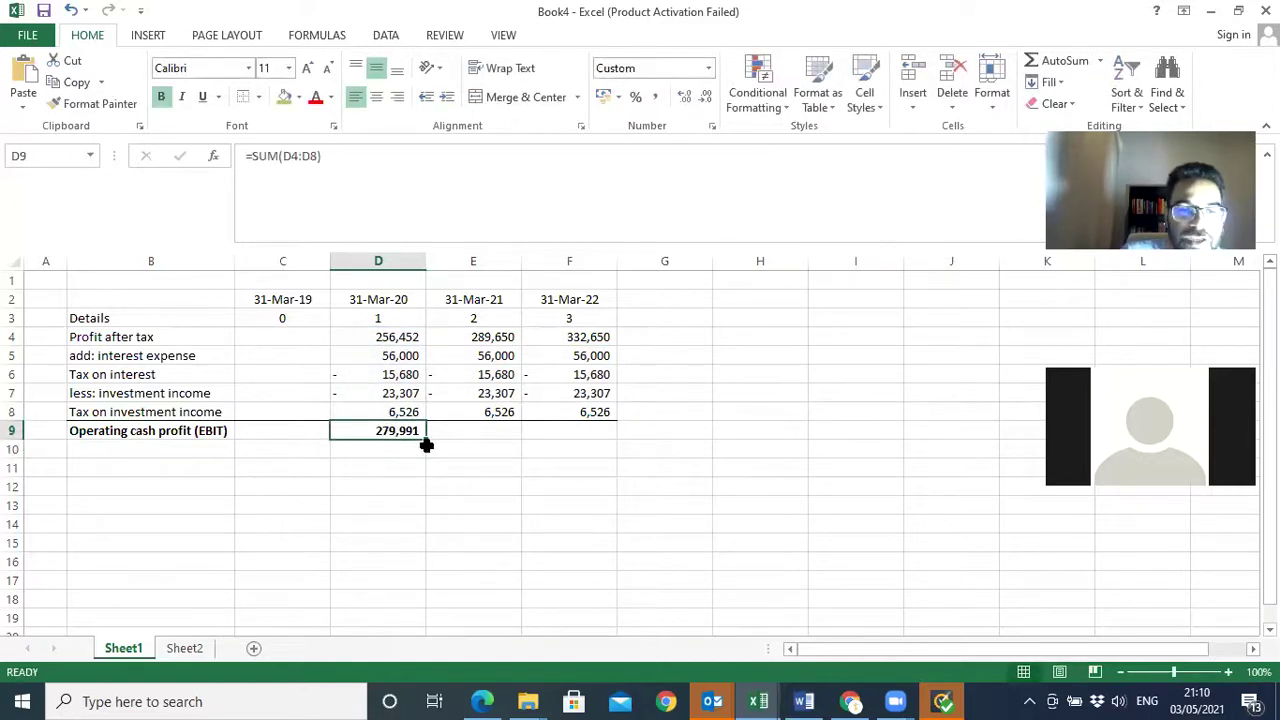
left_click_drag(424, 437, 580, 434)
left_click(391, 432)
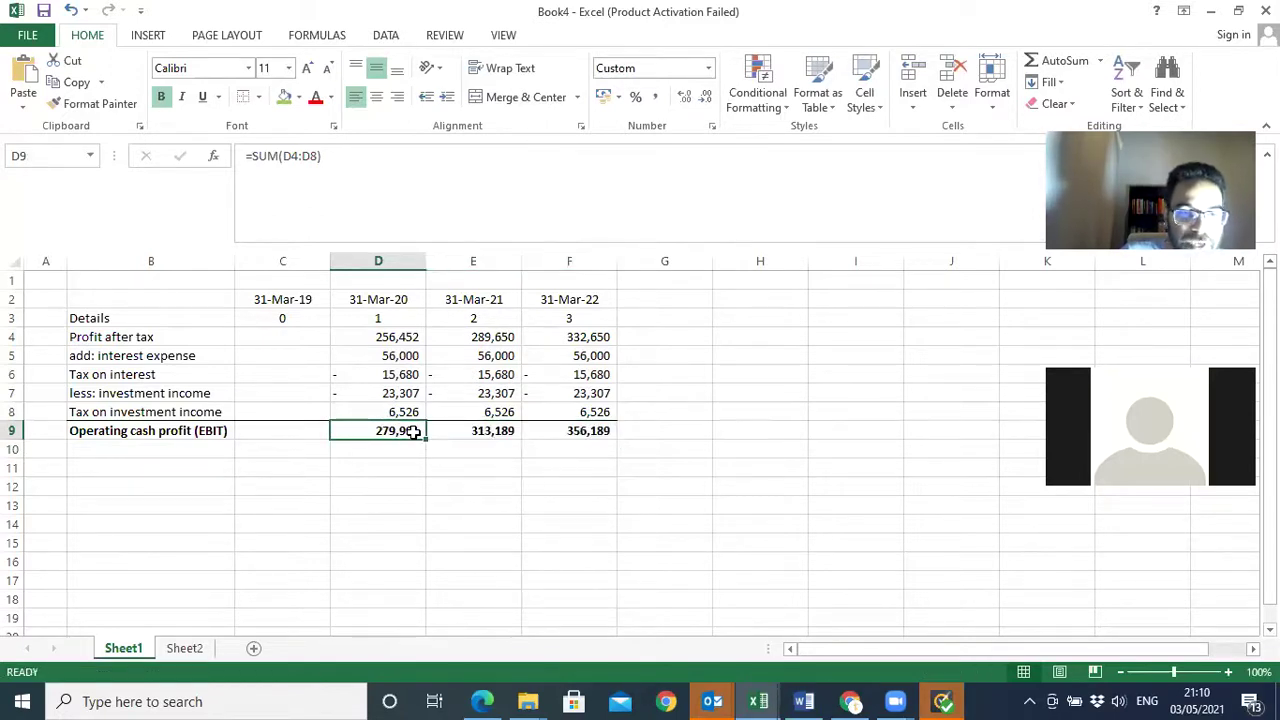
left_click_drag(425, 437, 265, 436)
left_click(362, 483)
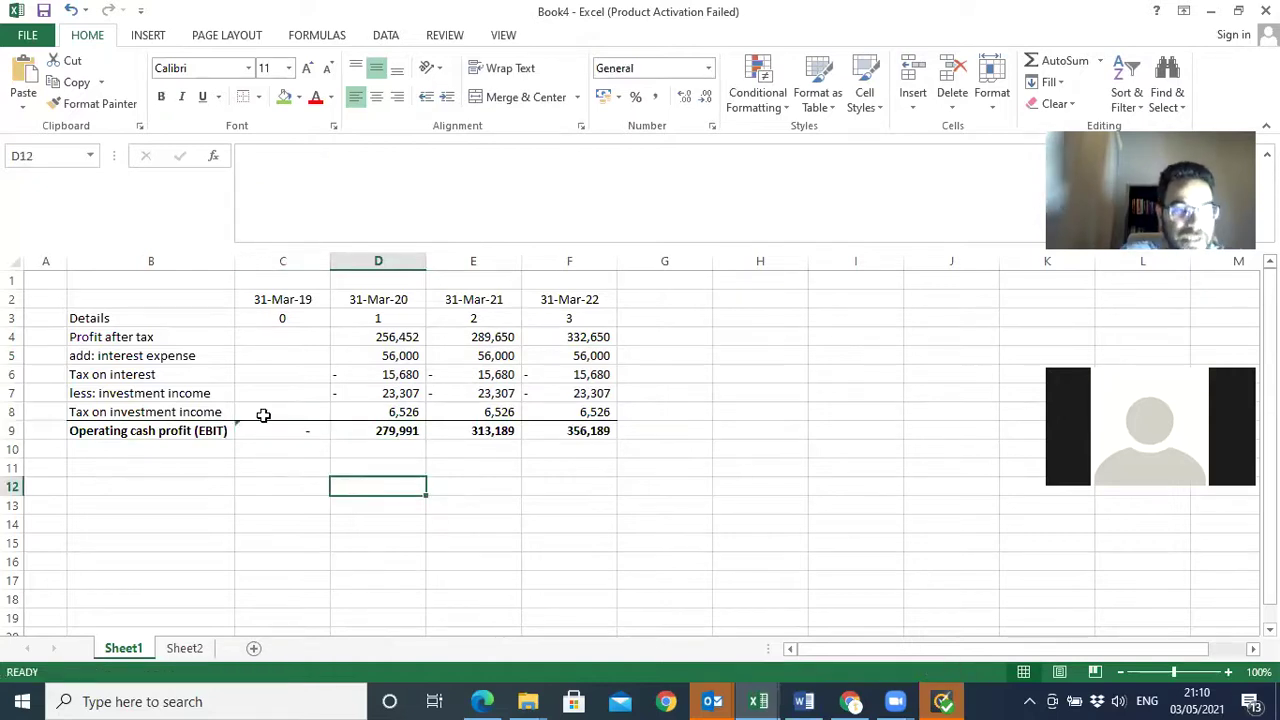
- Review the interest expense row on Sheet1 and check the Depreciation line in the Sheet2 cash flow outline
left_click(174, 352)
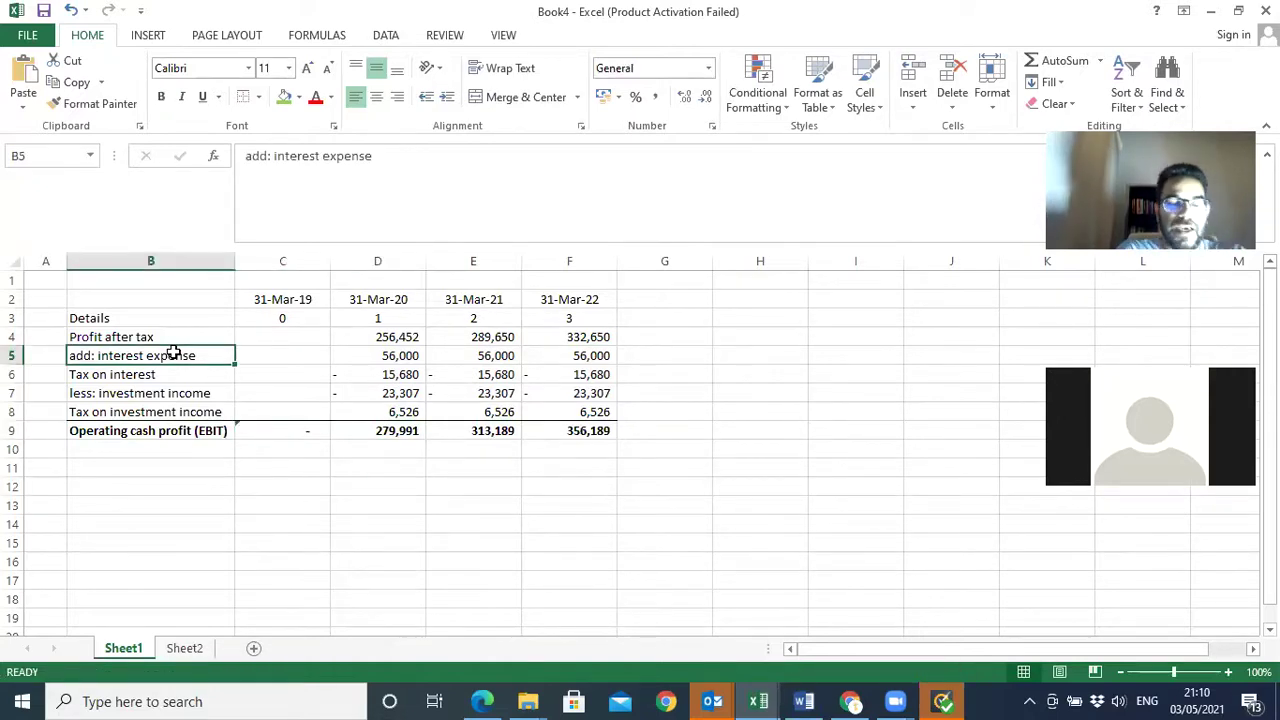
left_click(389, 357)
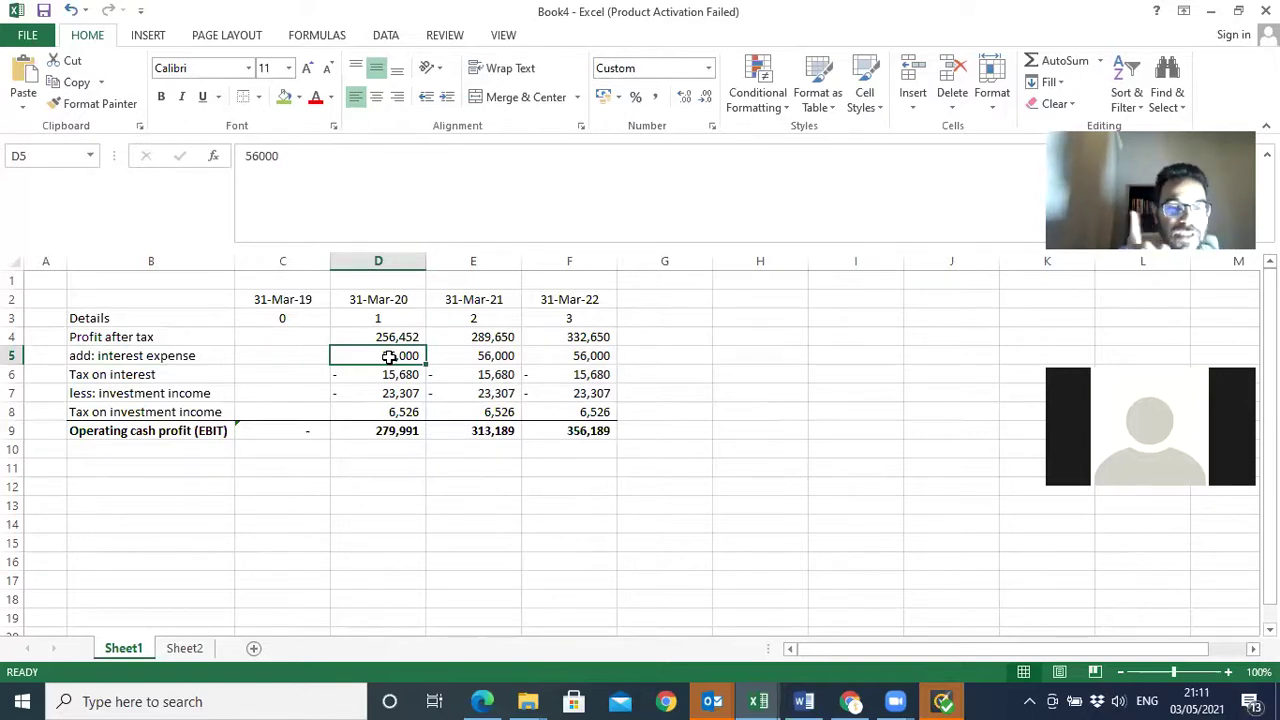
left_click(163, 451)
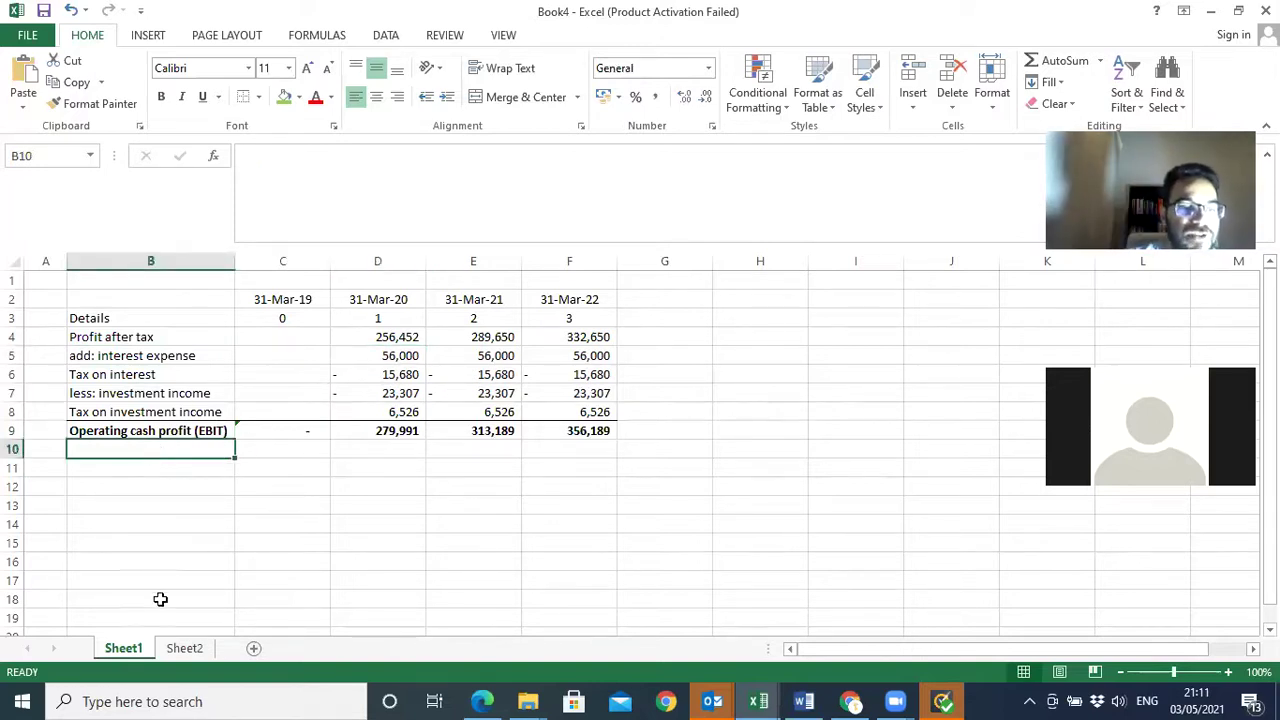
left_click(184, 650)
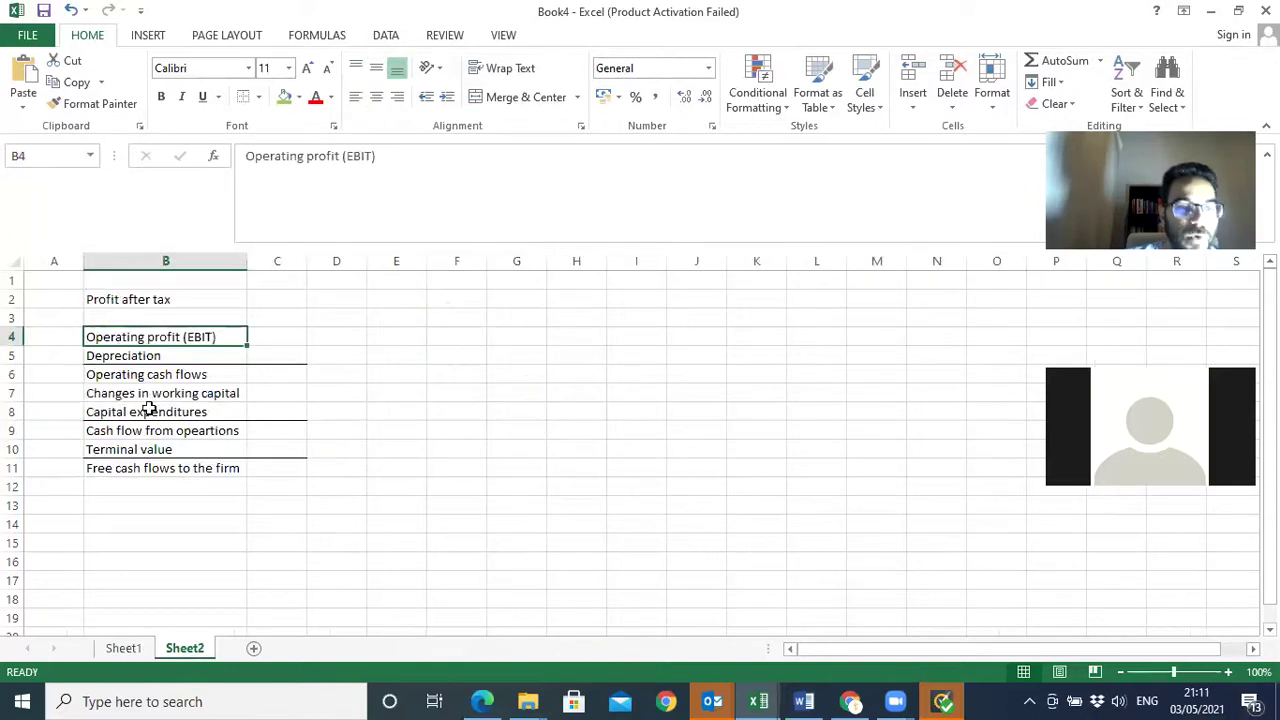
left_click(143, 350)
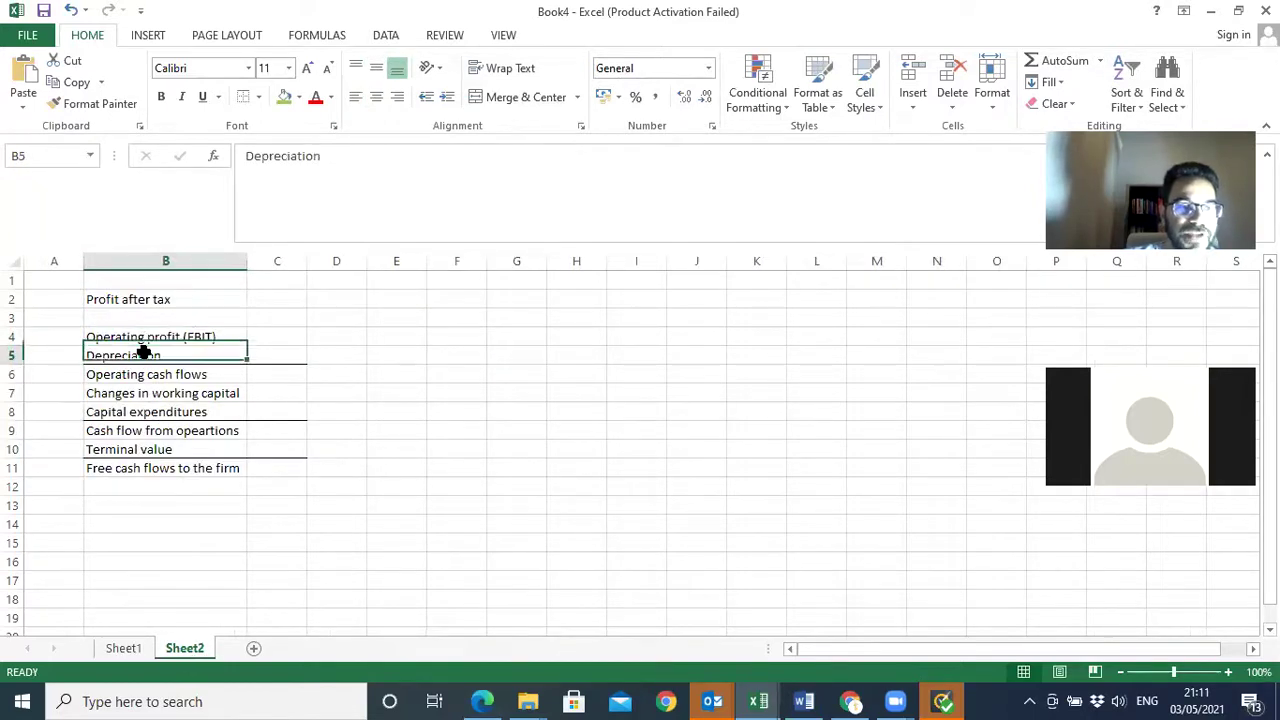
left_click(123, 650)
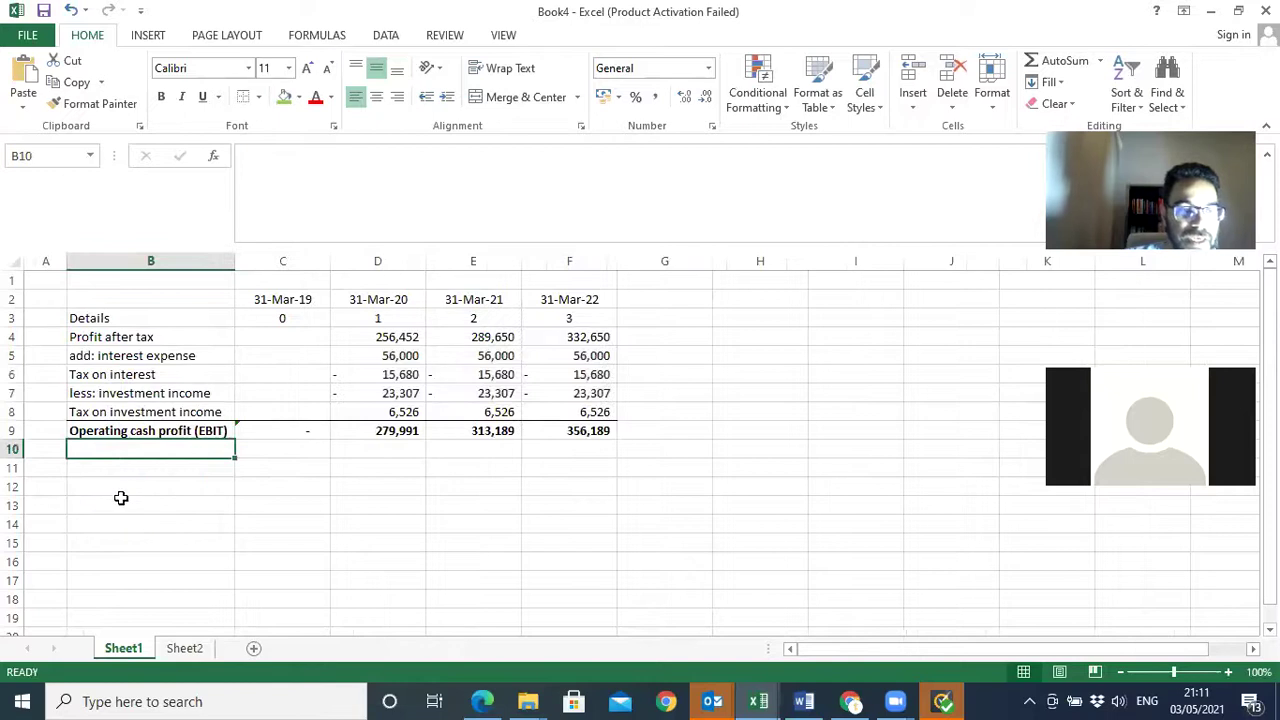
- Check the forecast table in the Edge PDF, enter "Depreciation and amortisation" in Excel cell B10, and fit column B to its text
left_click(478, 700)
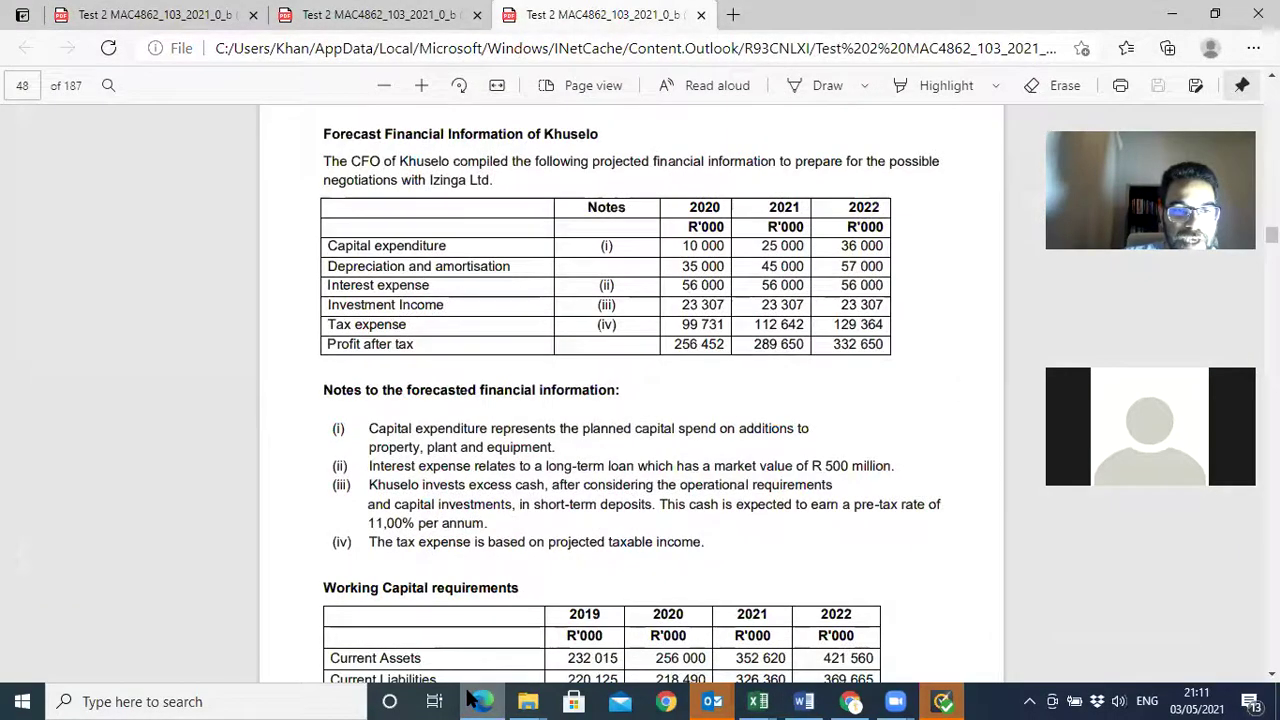
left_click(470, 700)
type("Depreciat")
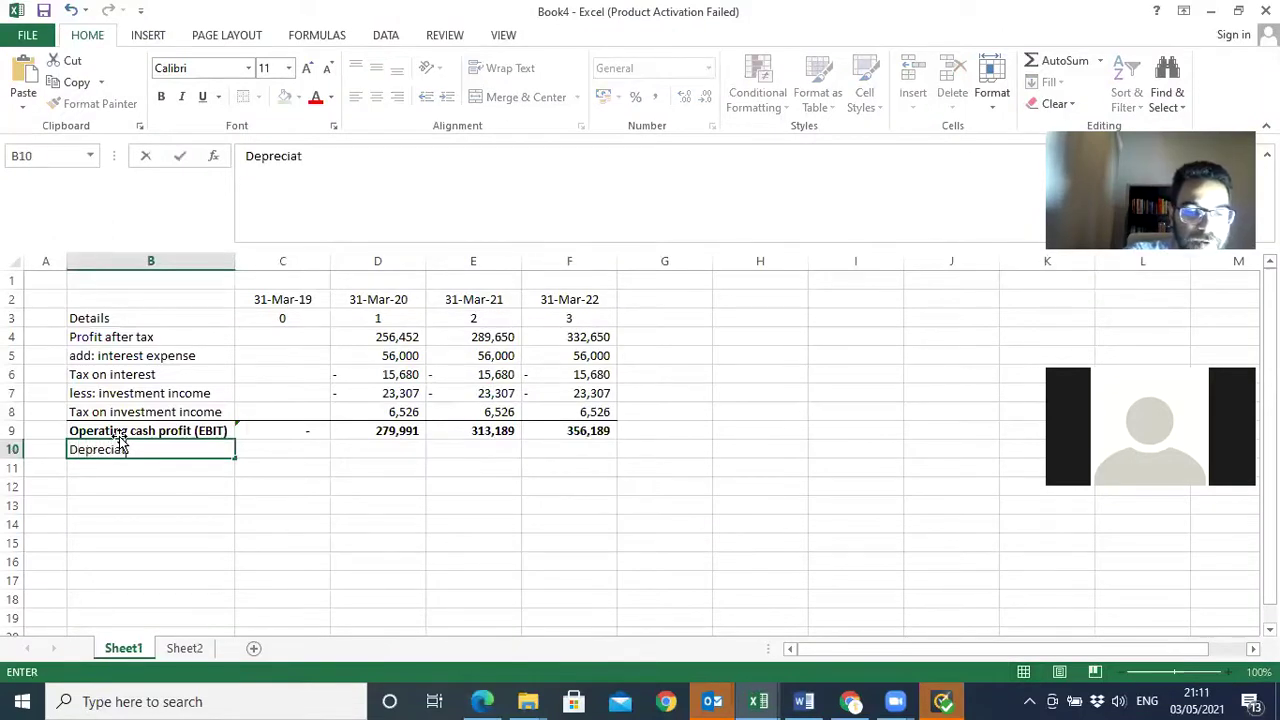
type("ion and a")
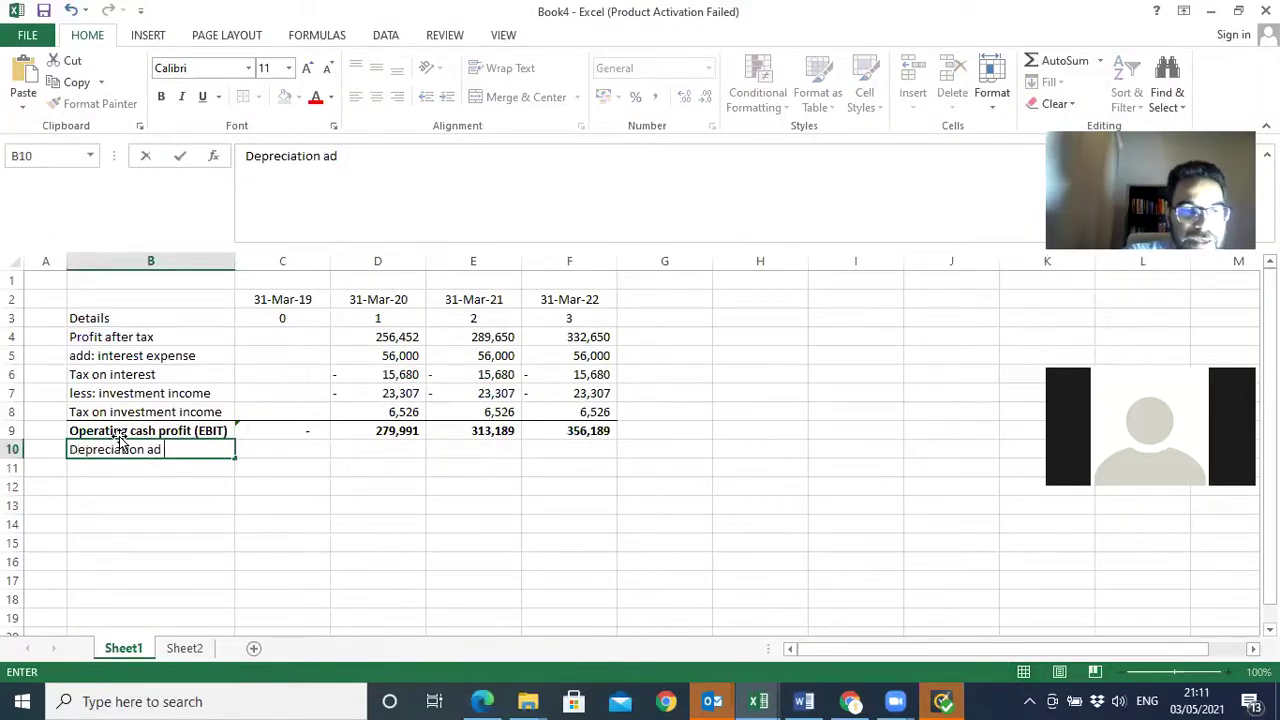
type("mo")
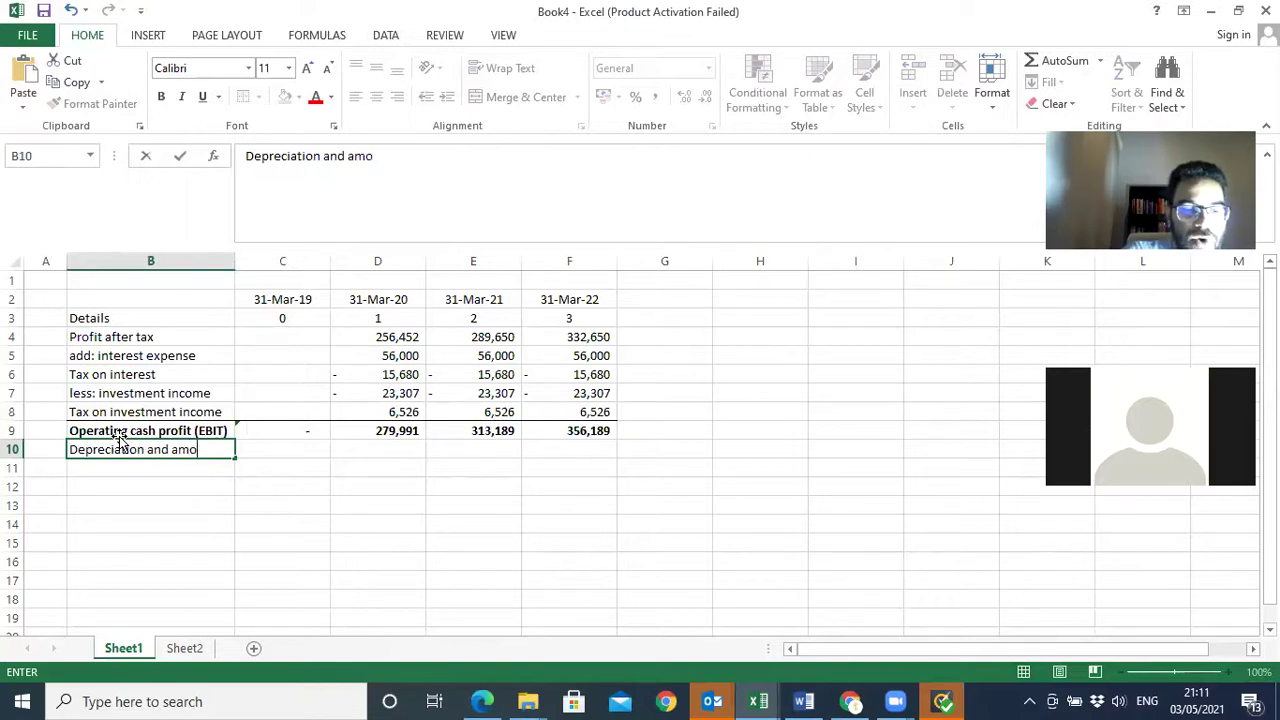
type("rtisation")
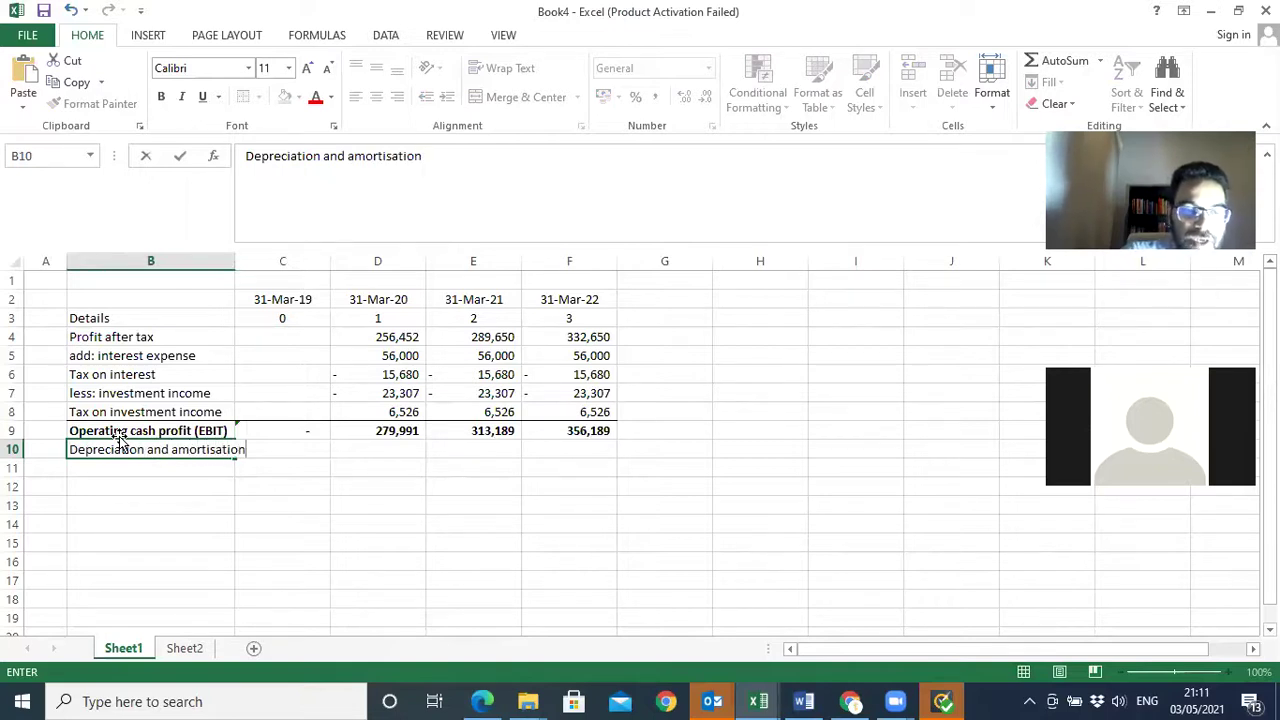
left_click(267, 460)
double_click(235, 254)
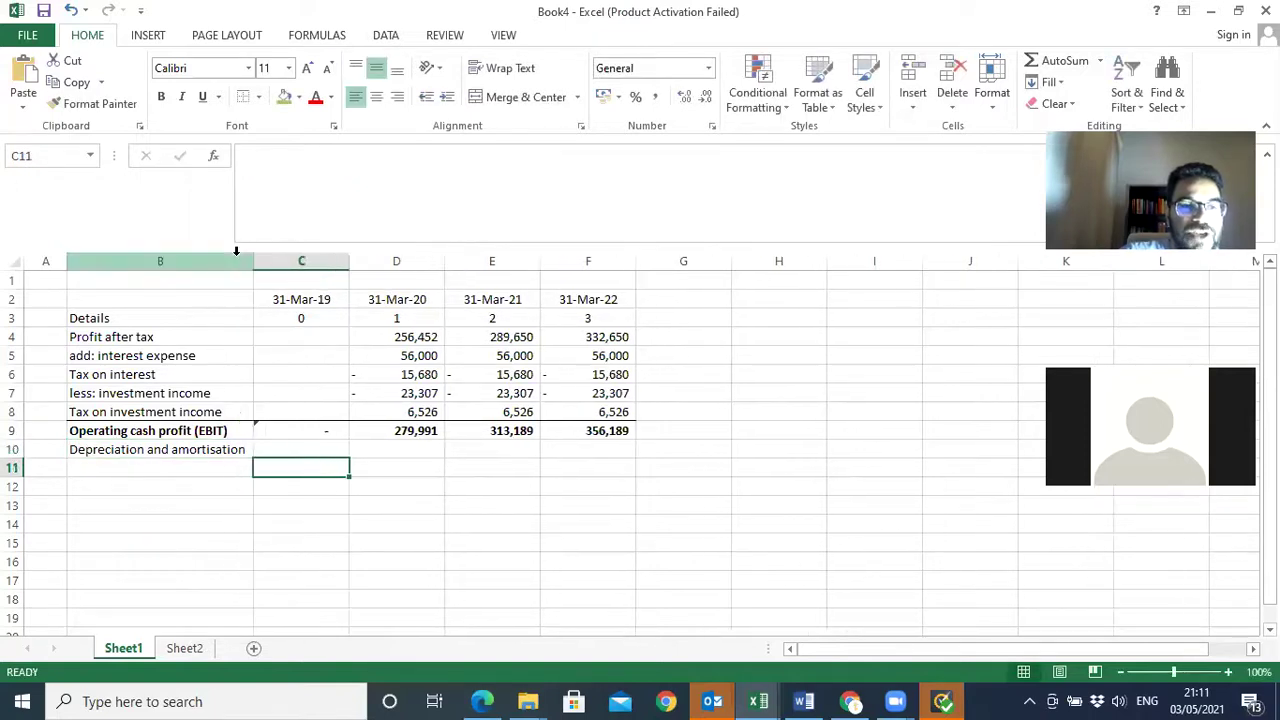
left_click(216, 432)
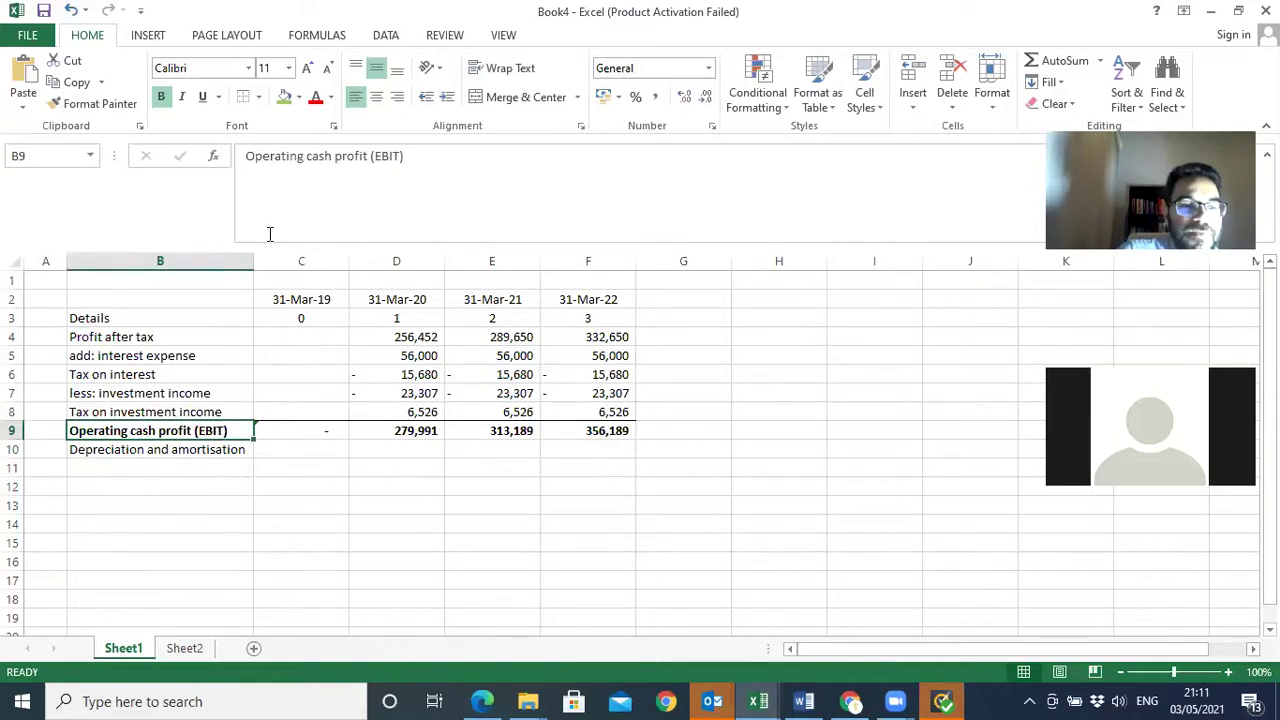
- Change the label in B9 to "Operating profit (EBIT)"
left_click(331, 157)
key("BackSpace")
key("BackSpace")
key("BackSpace")
key("BackSpace")
key("BackSpace")
key("Return")
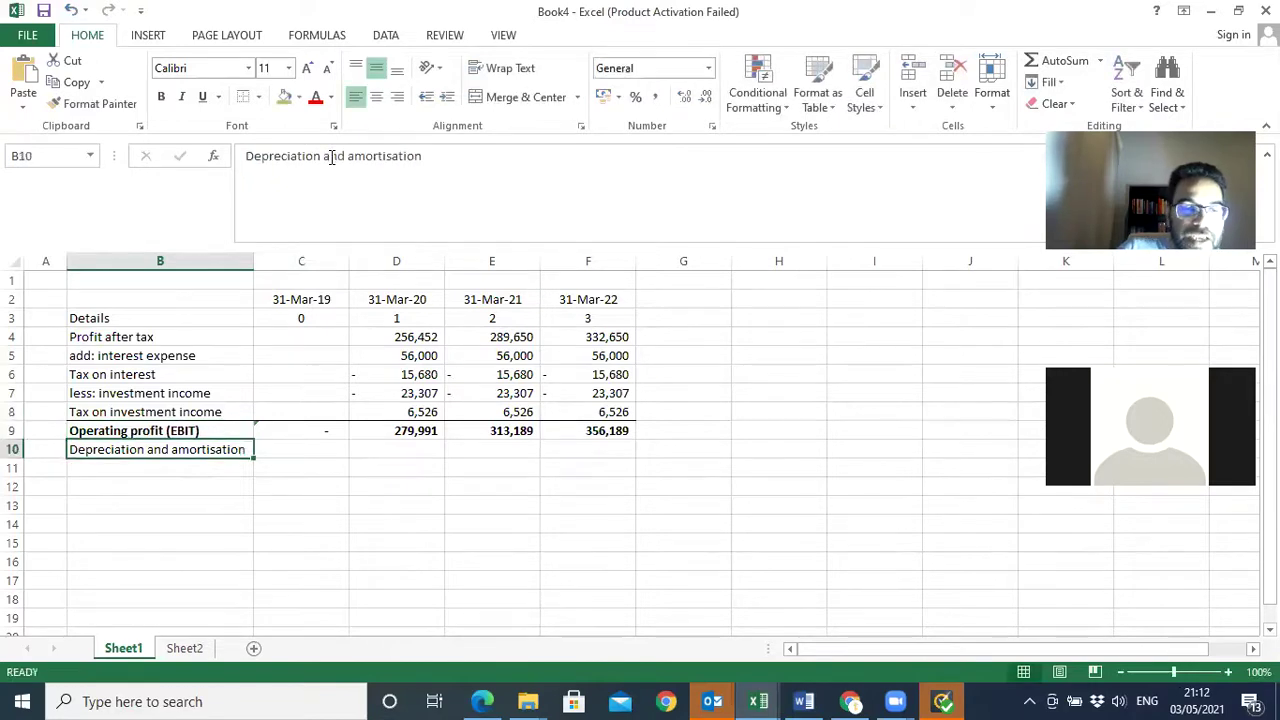
left_click(160, 431)
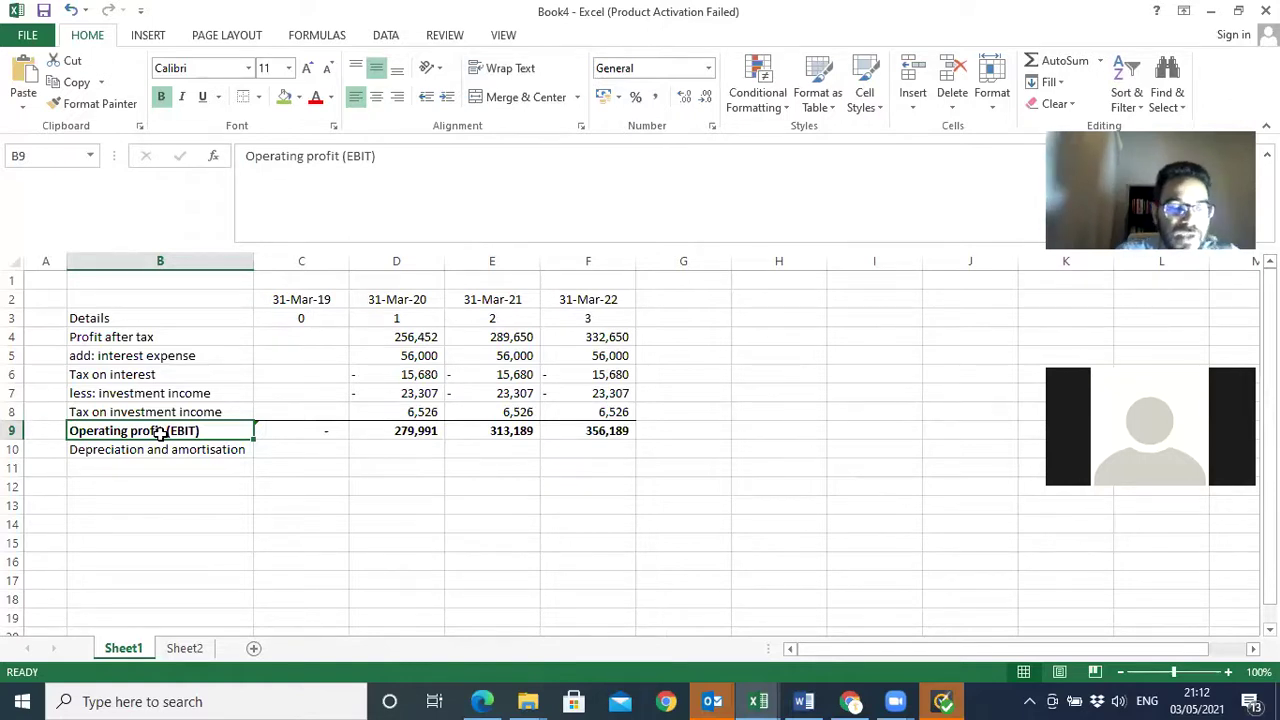
- Consult the forecast table in the Edge PDF and enter depreciation of 35000, 42000 and 57000 in Excel cells D10:F10
left_click(389, 451)
left_click(483, 701)
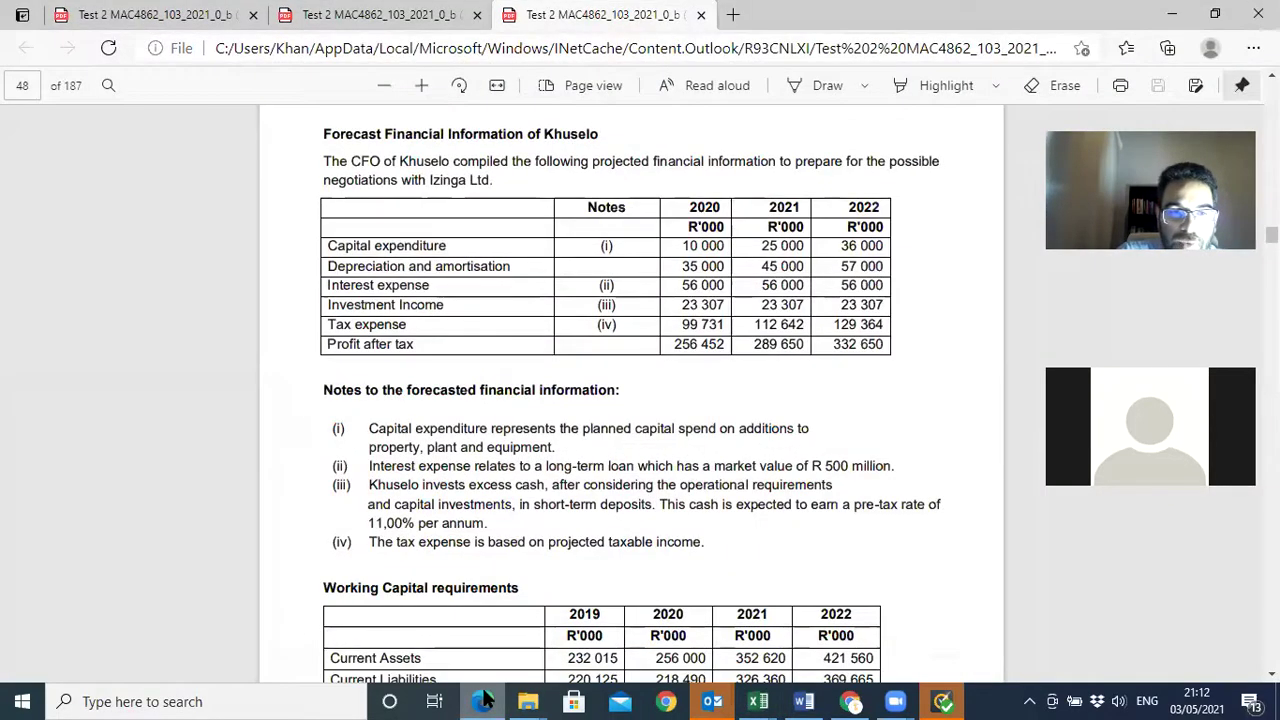
left_click(483, 701)
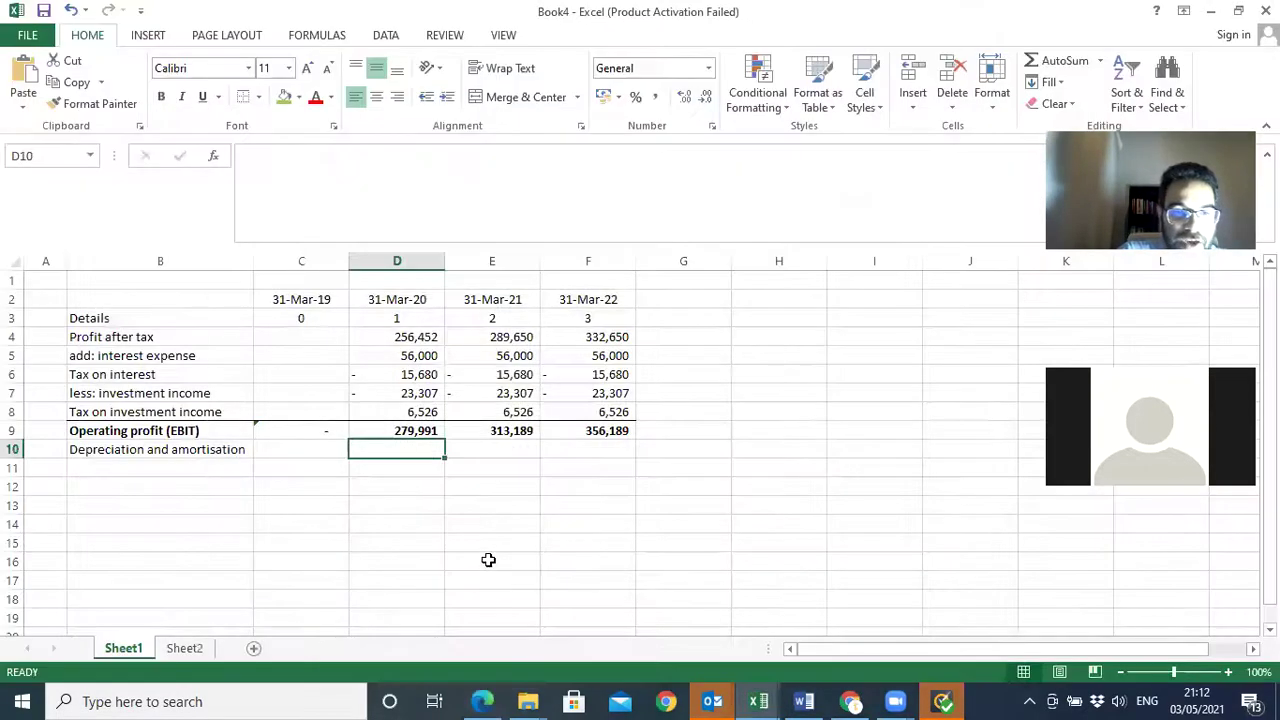
type("35000")
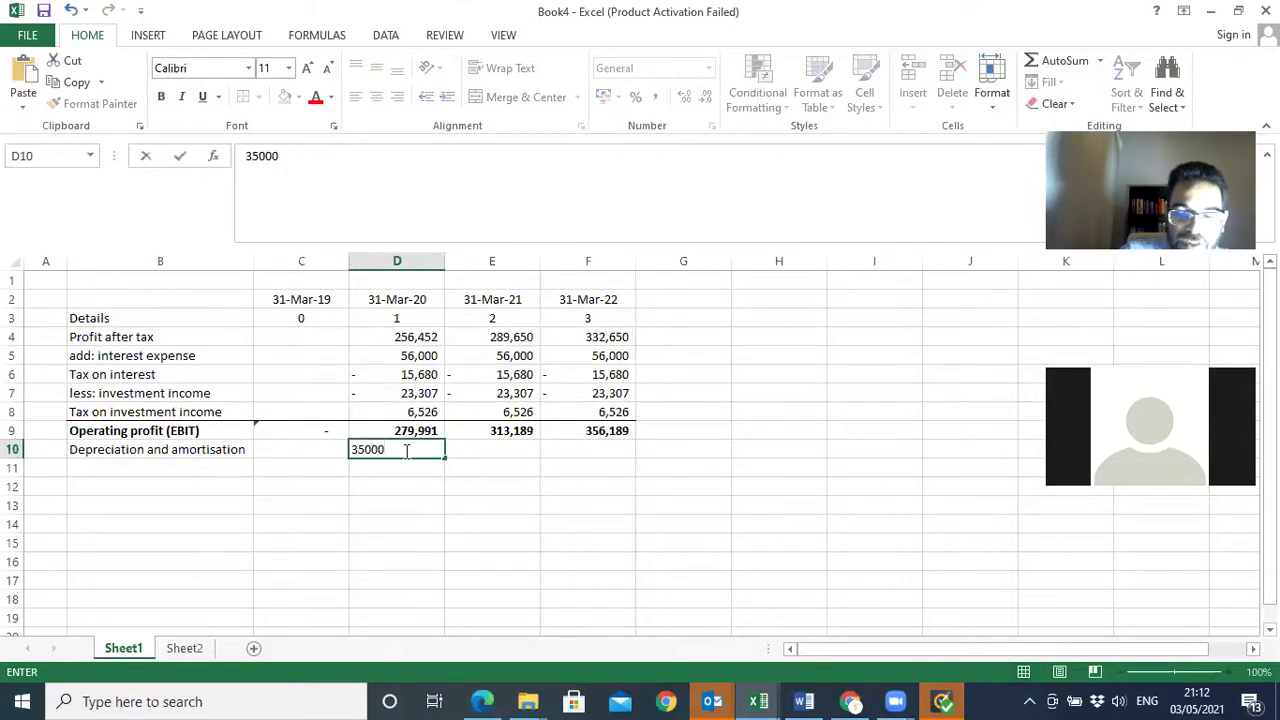
key("Tab")
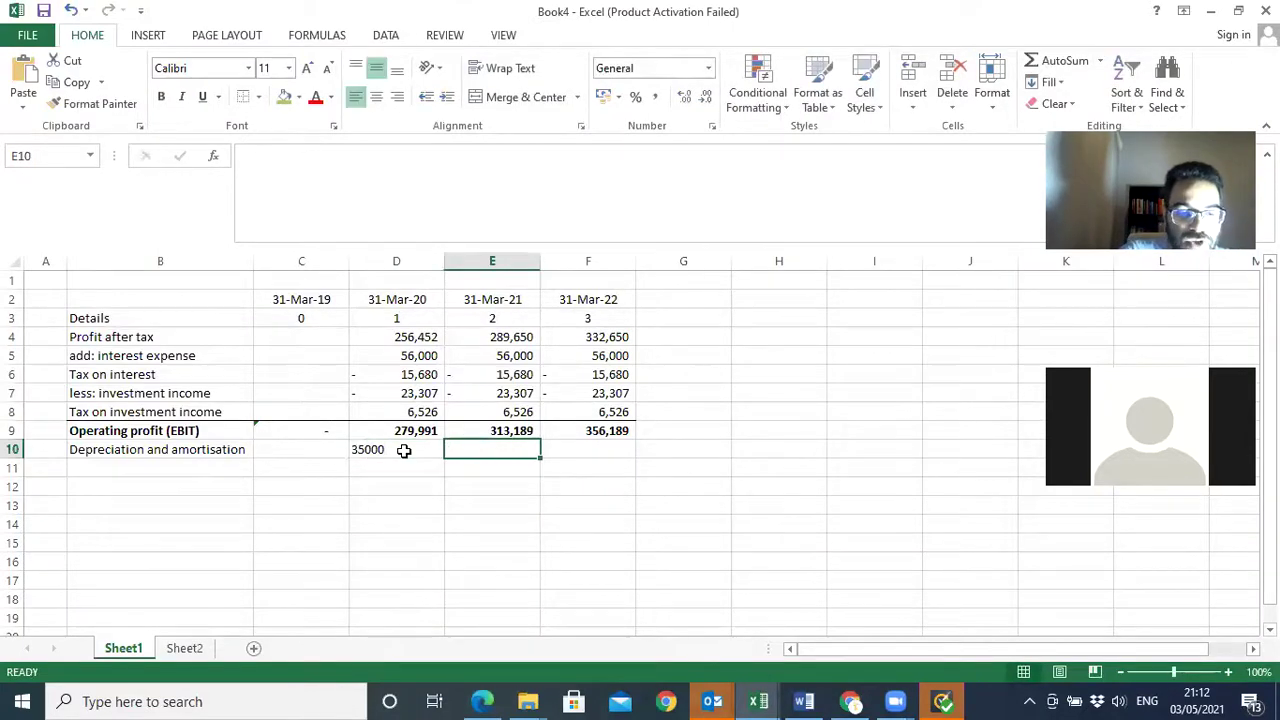
type("42000")
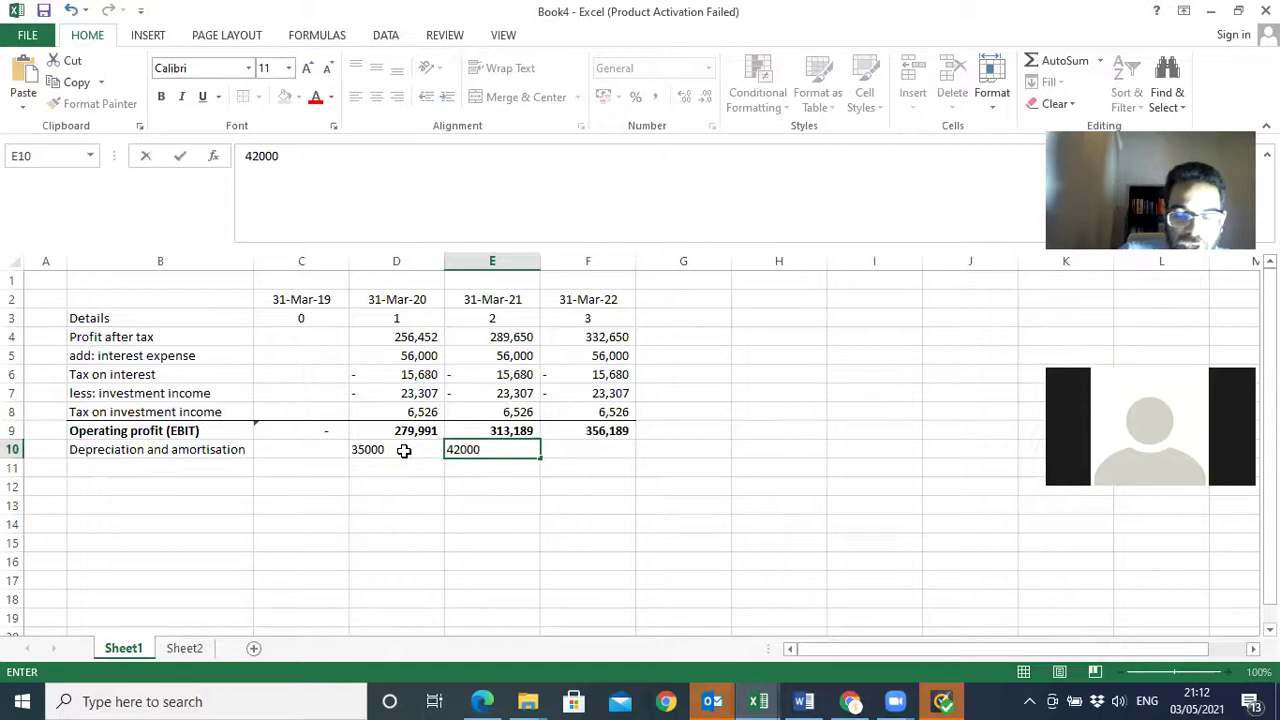
key("Tab")
type("5")
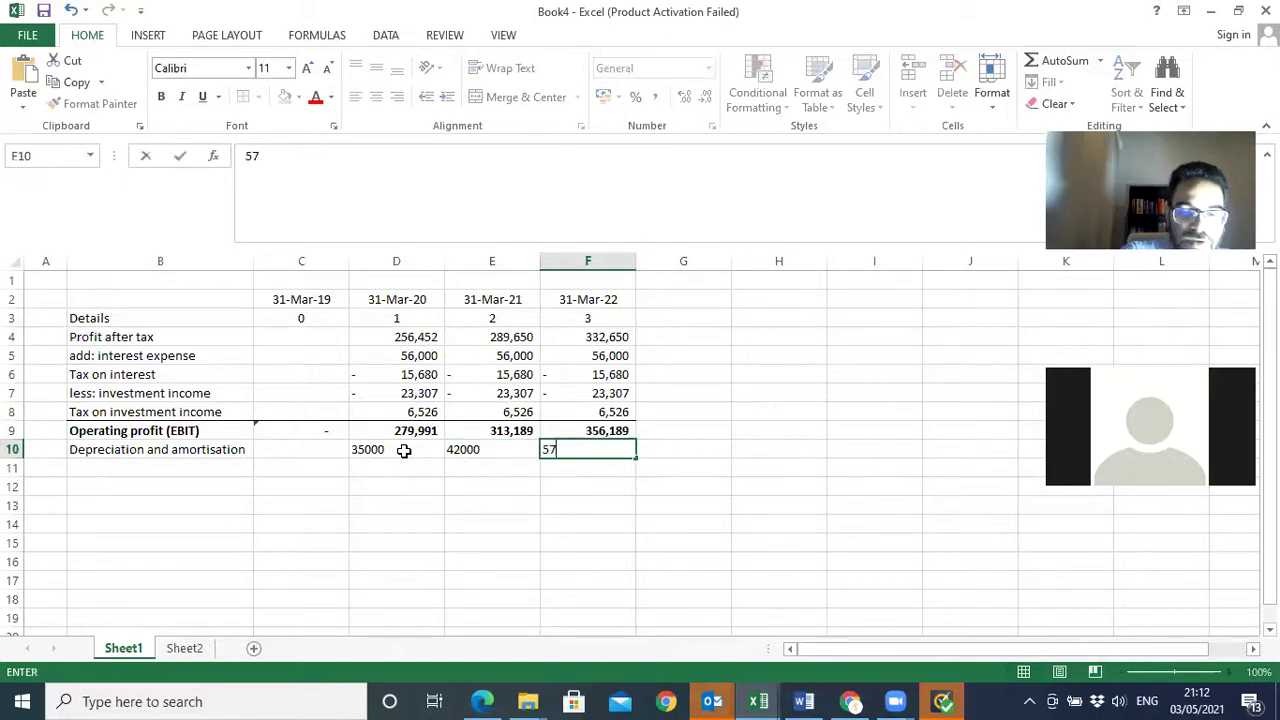
key("Return")
- Format the depreciation figures in D10:F10 with thousands separators and no decimals
left_click(404, 451)
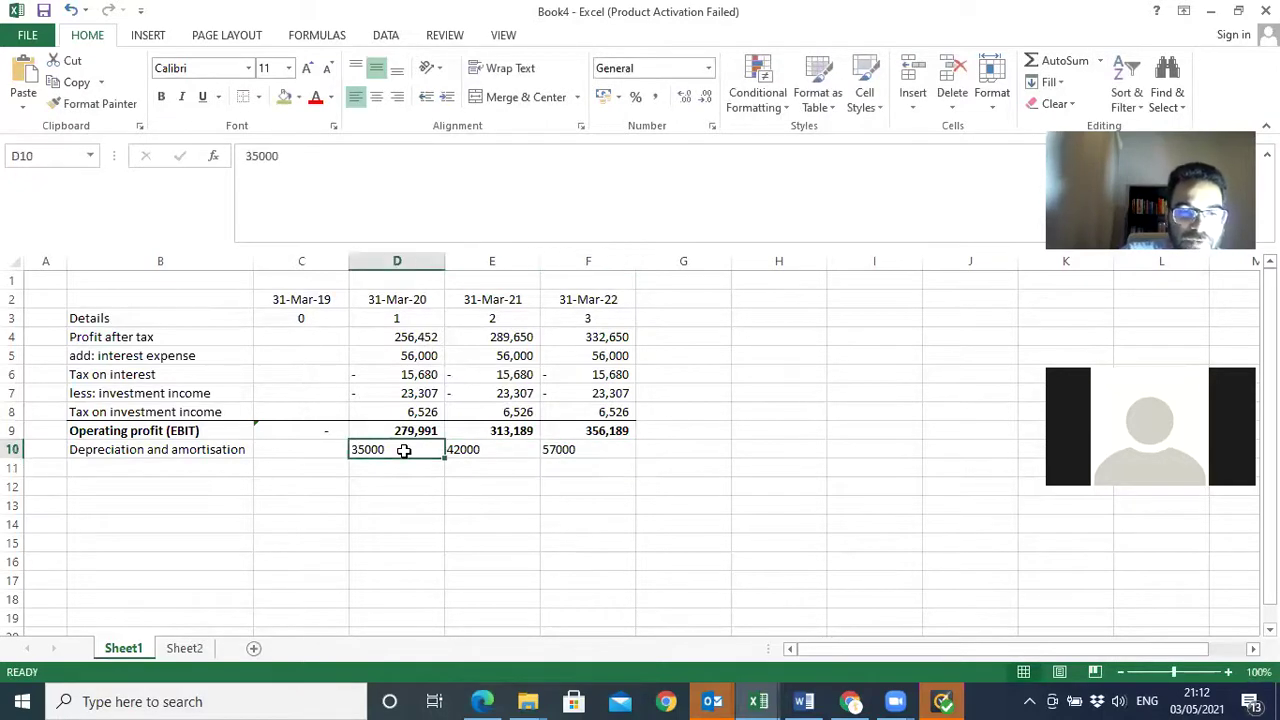
right_click(404, 451)
key("Escape")
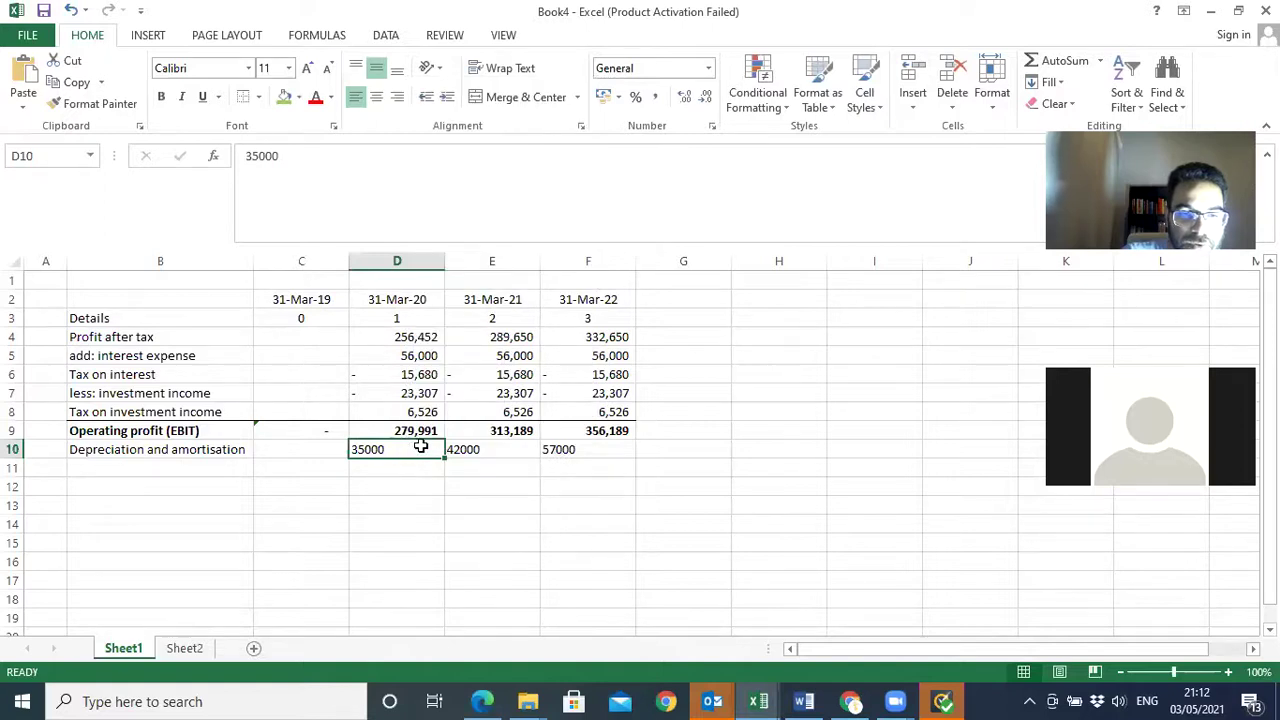
left_click_drag(420, 447, 595, 449)
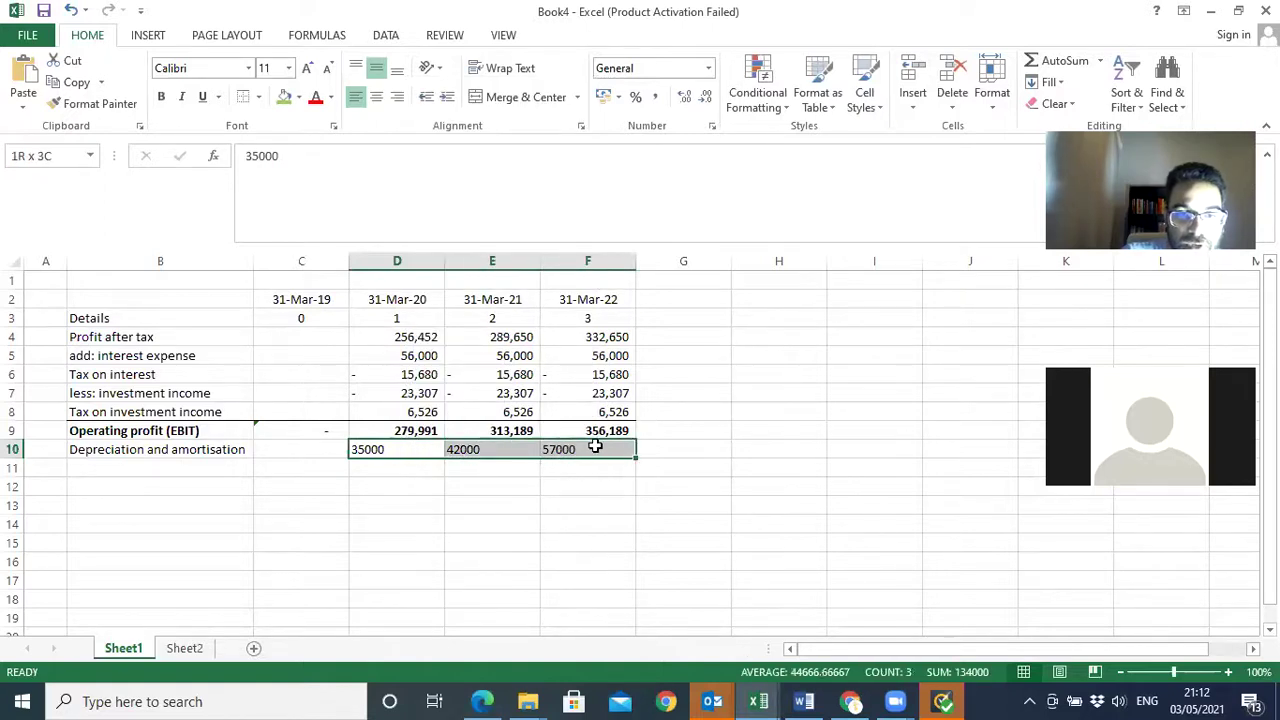
left_click(655, 97)
left_click(705, 96)
left_click(705, 96)
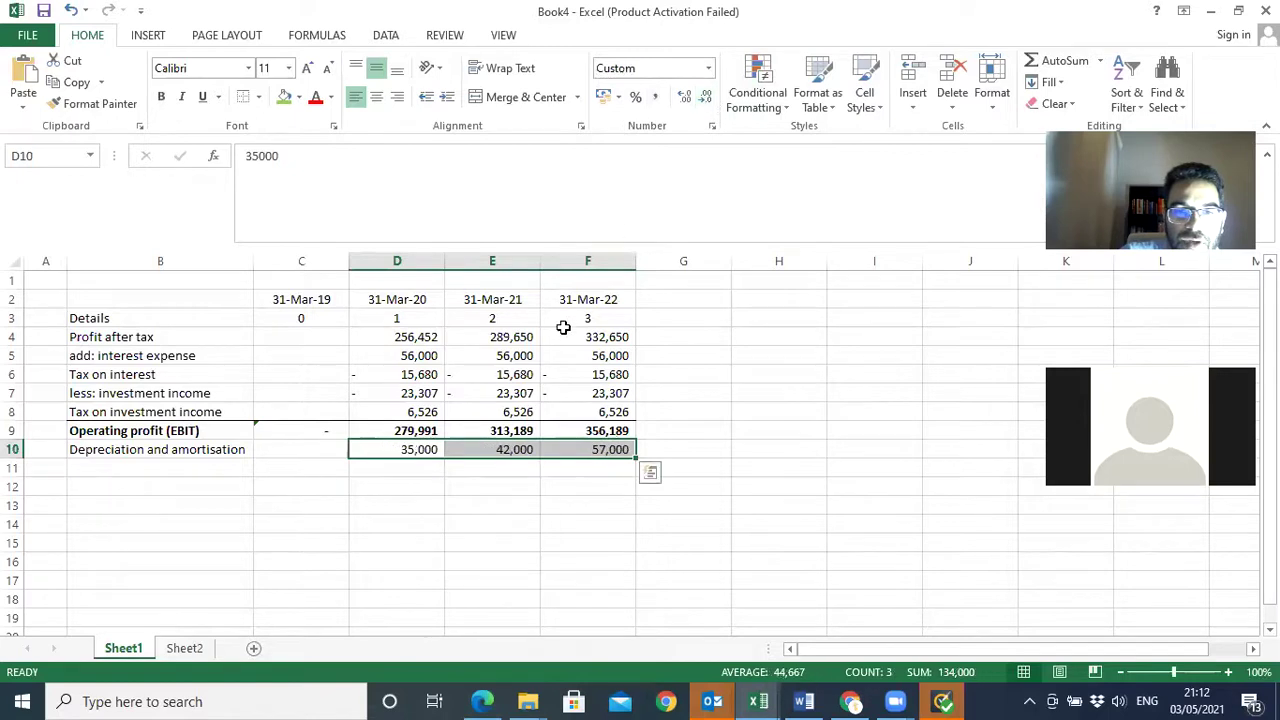
- Correct the 2021 depreciation in E10 to 45000 and check it against the forecast table in the Edge PDF
left_click(516, 452)
type("45")
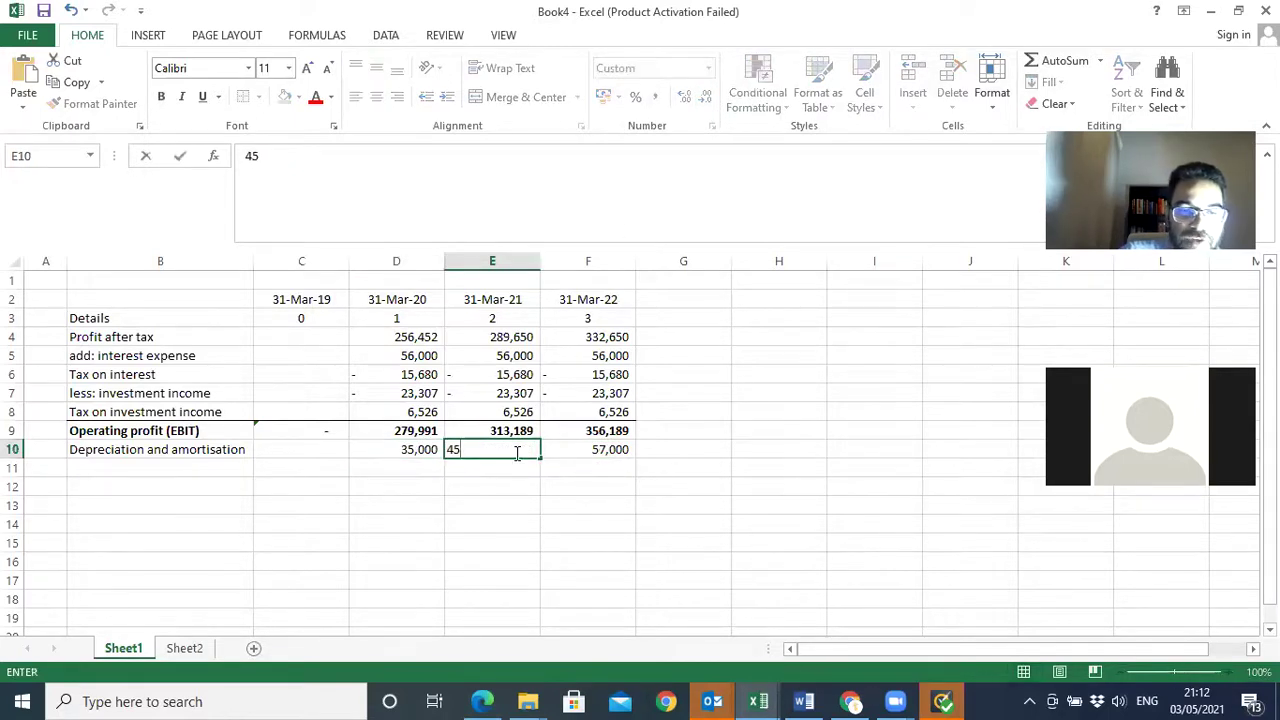
key("Return")
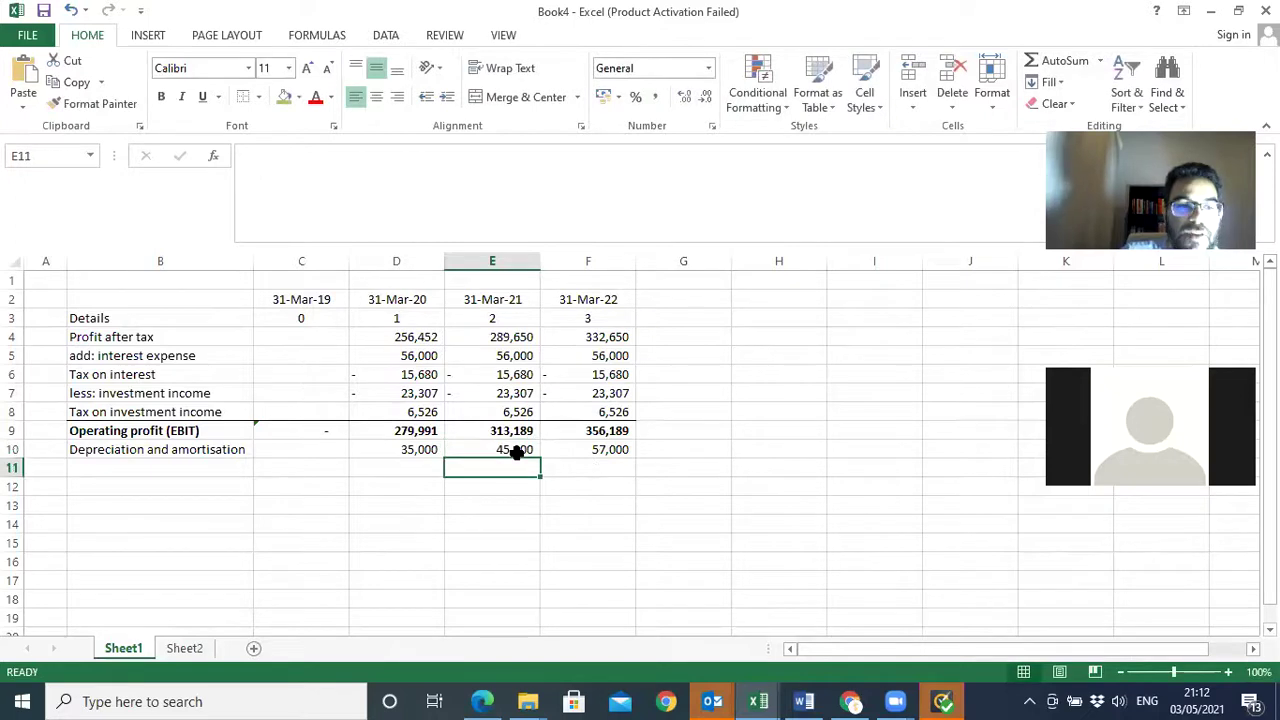
left_click(480, 701)
left_click(480, 701)
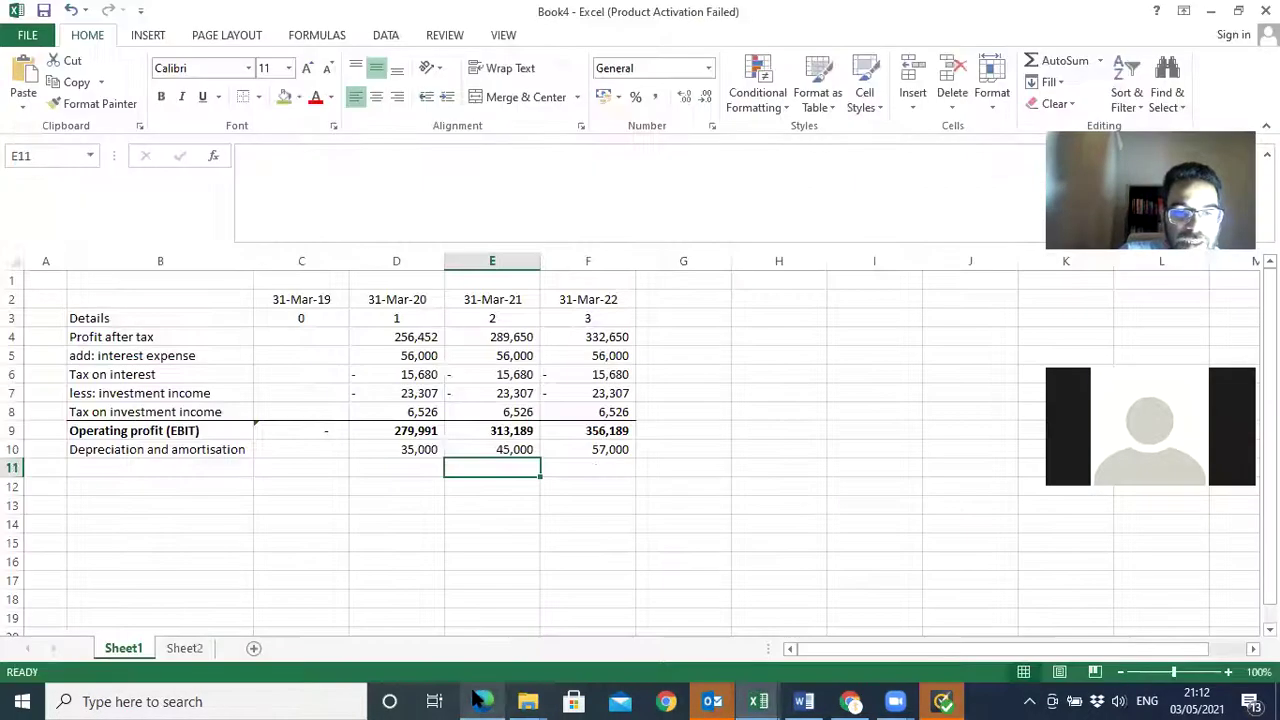
- Copy the "Changes in working capital" and "Capital expenditures" labels from Sheet2 B7:B8 into Sheet1 B11:B12
left_click(184, 648)
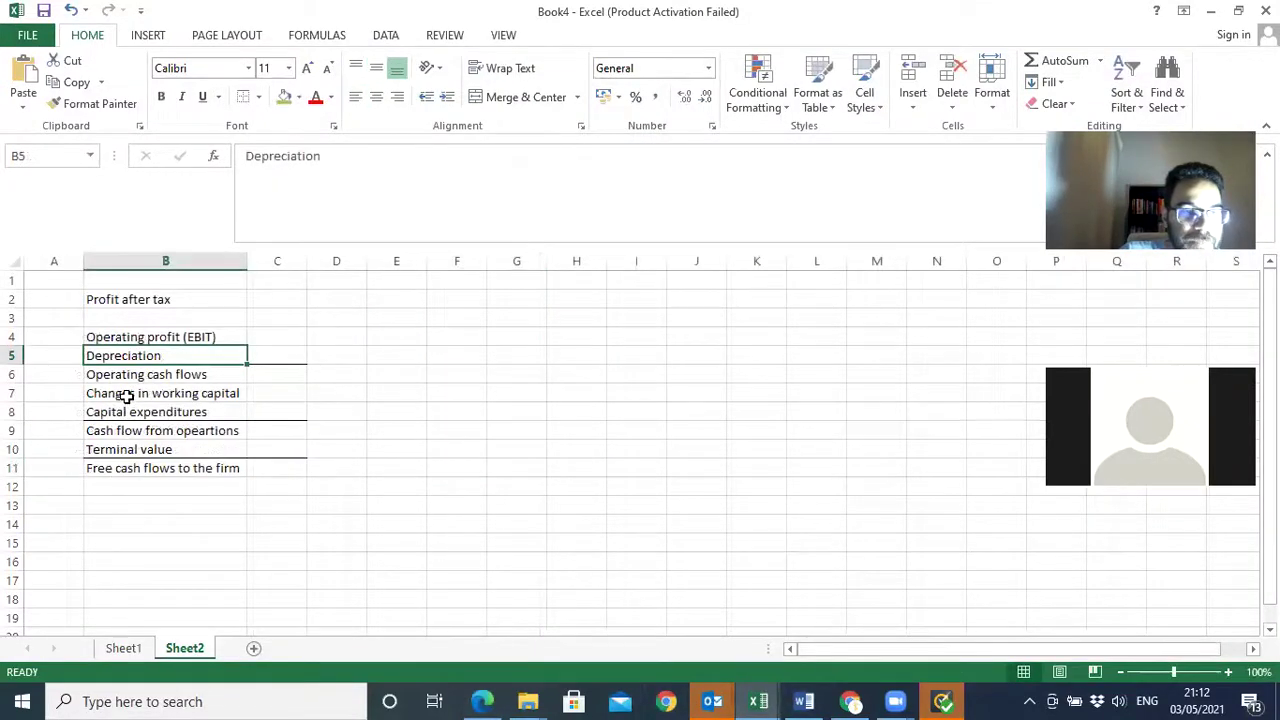
left_click_drag(127, 395, 127, 410)
key("ctrl+c")
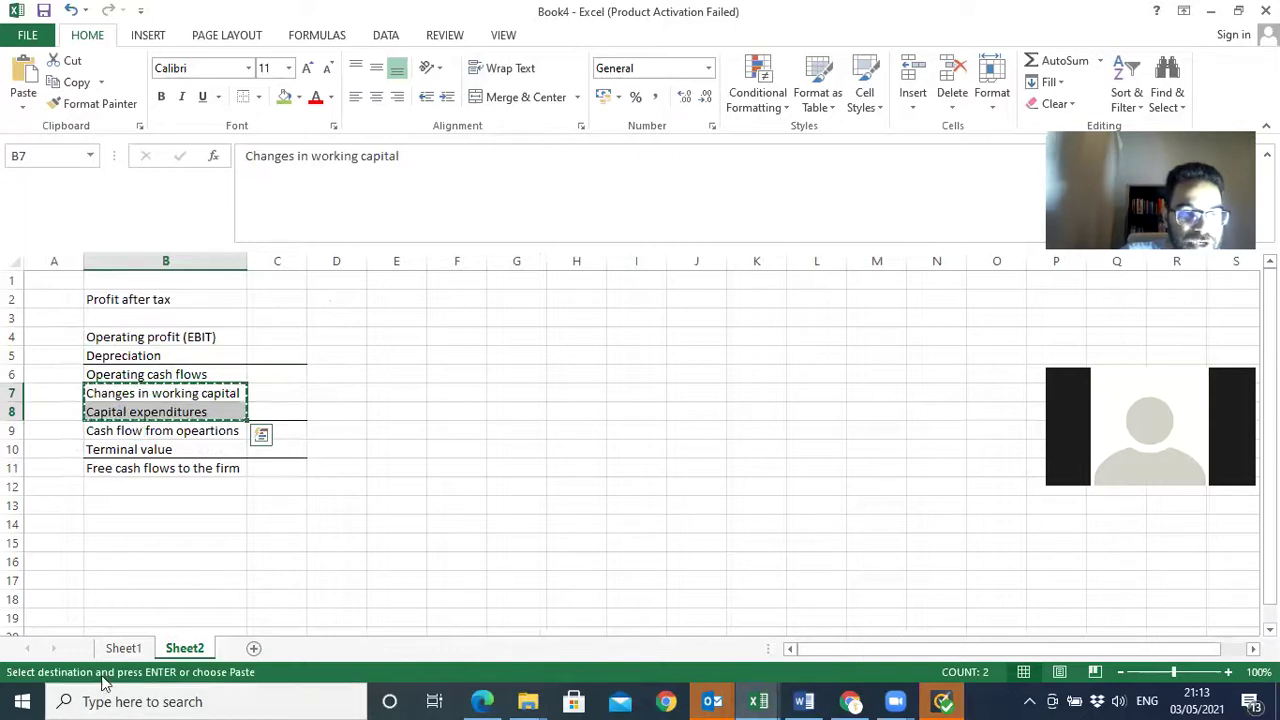
left_click(123, 648)
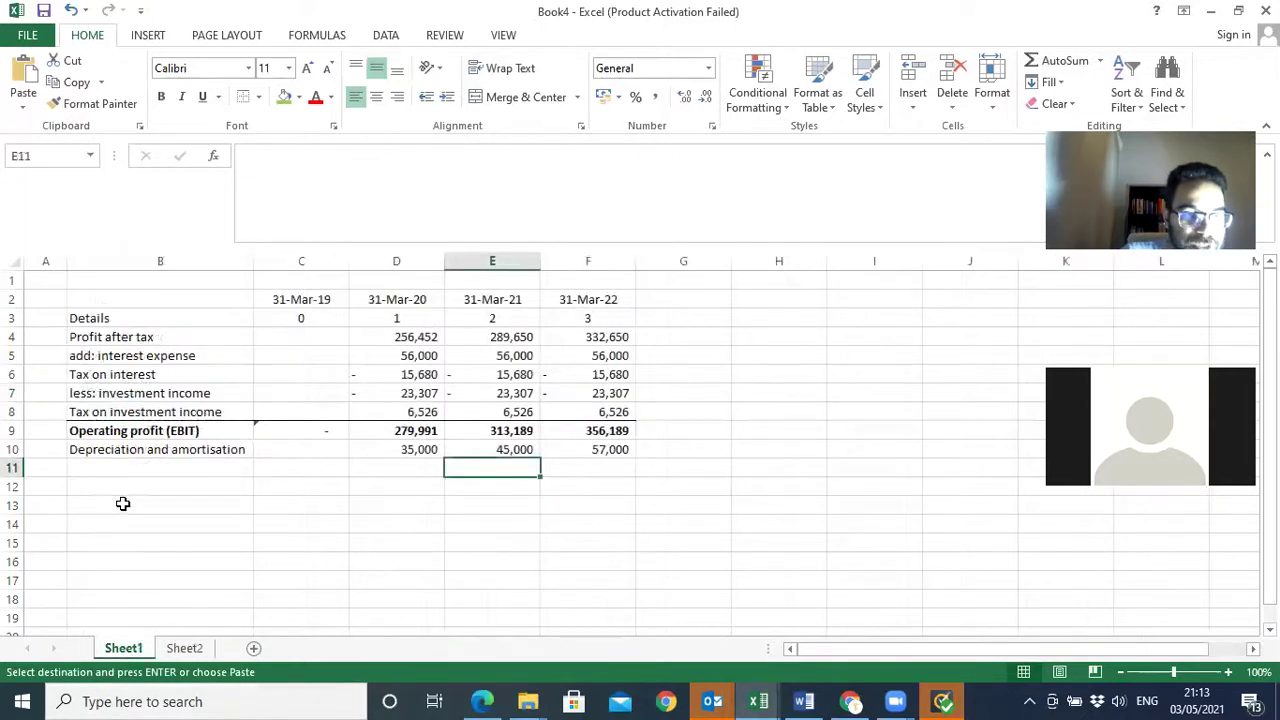
left_click(113, 469)
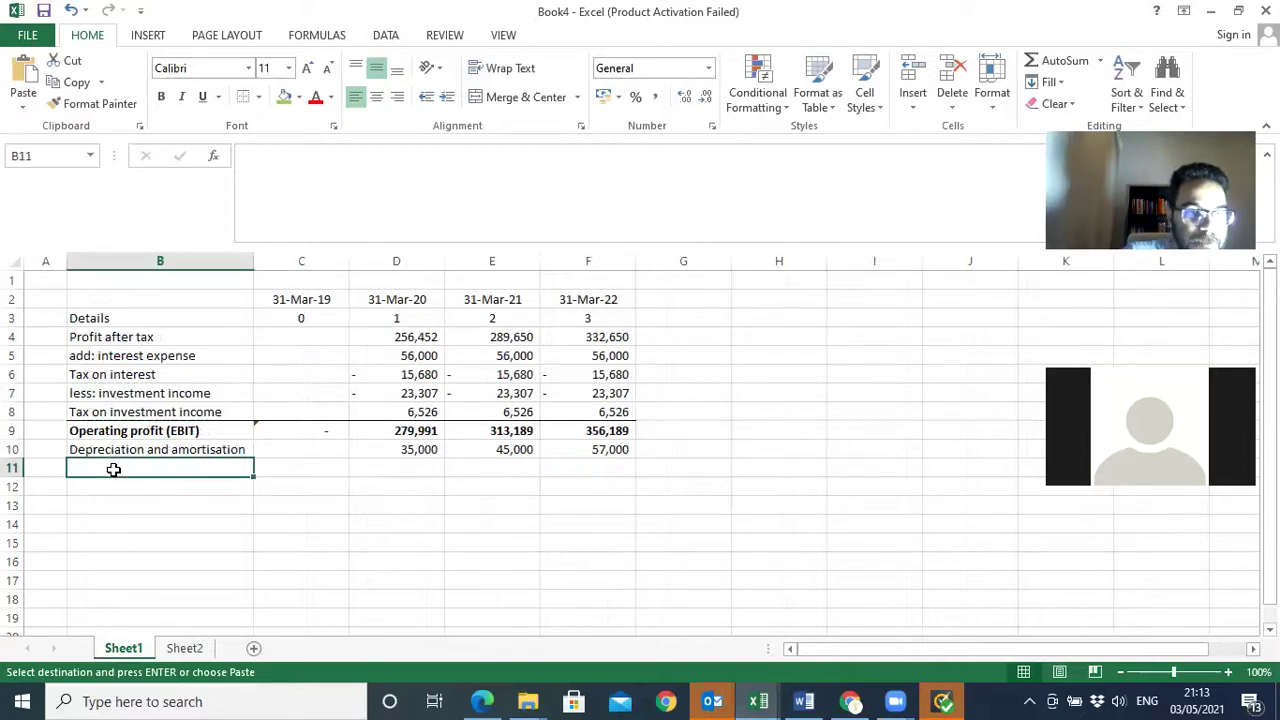
right_click(113, 469)
left_click(181, 177)
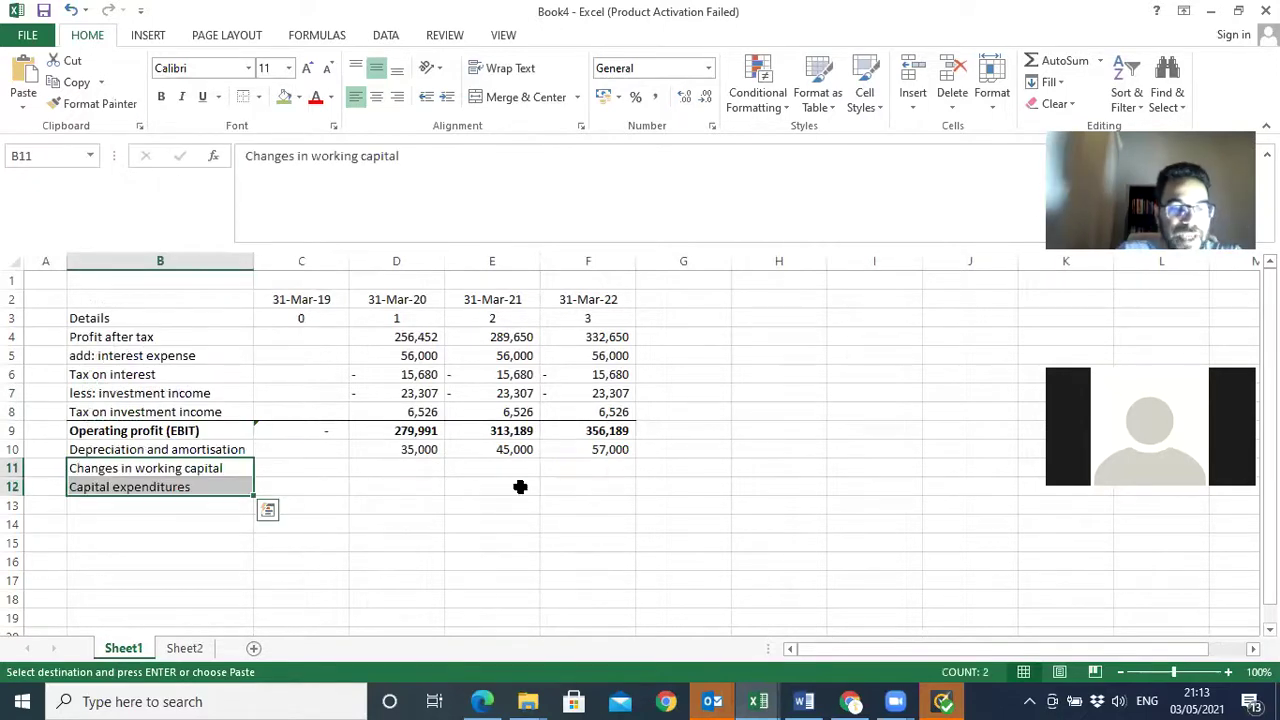
- Look up capital expenditure in the Edge PDF and enter -10000, -25000 and -36000 in Excel cells D12:F12
left_click(484, 701)
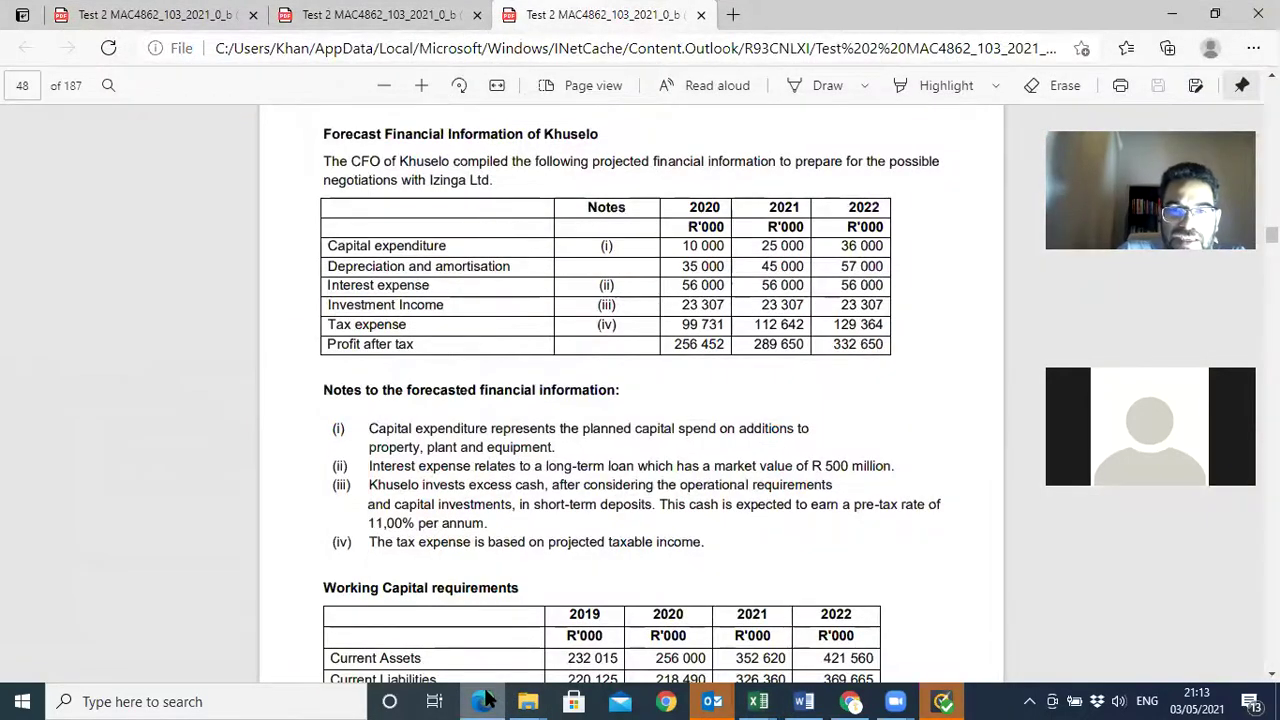
left_click(484, 701)
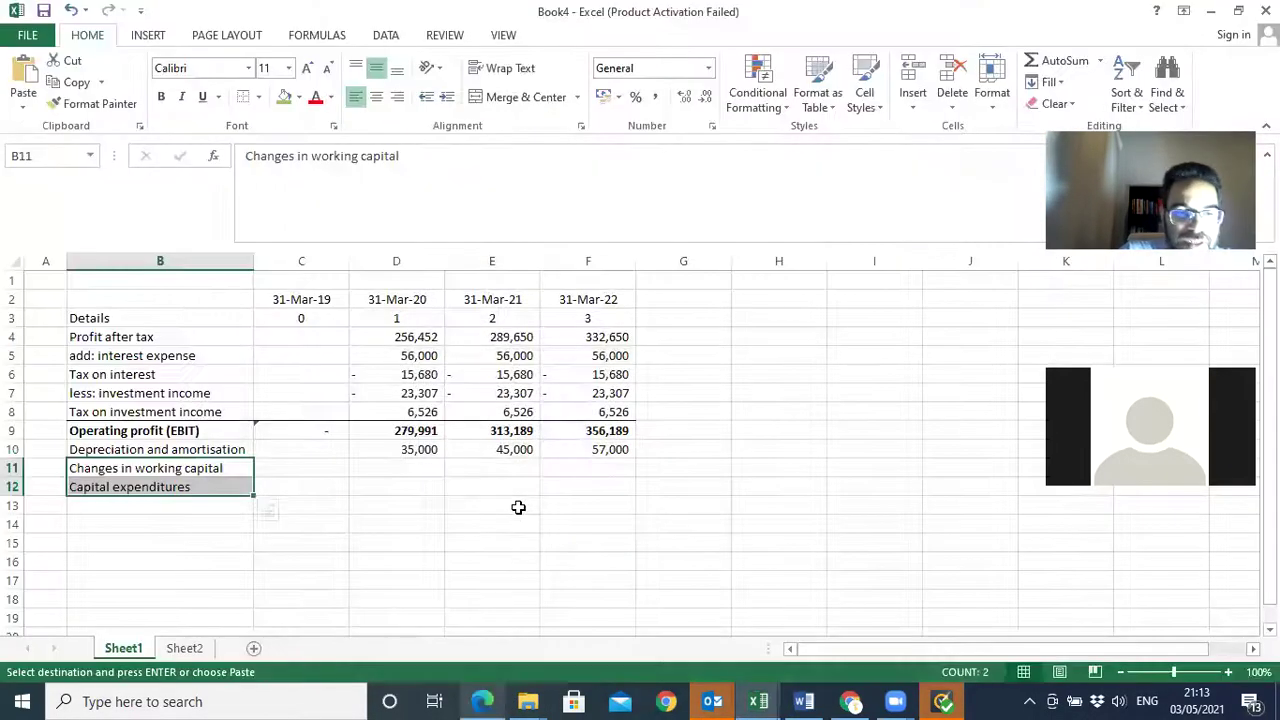
left_click(425, 484)
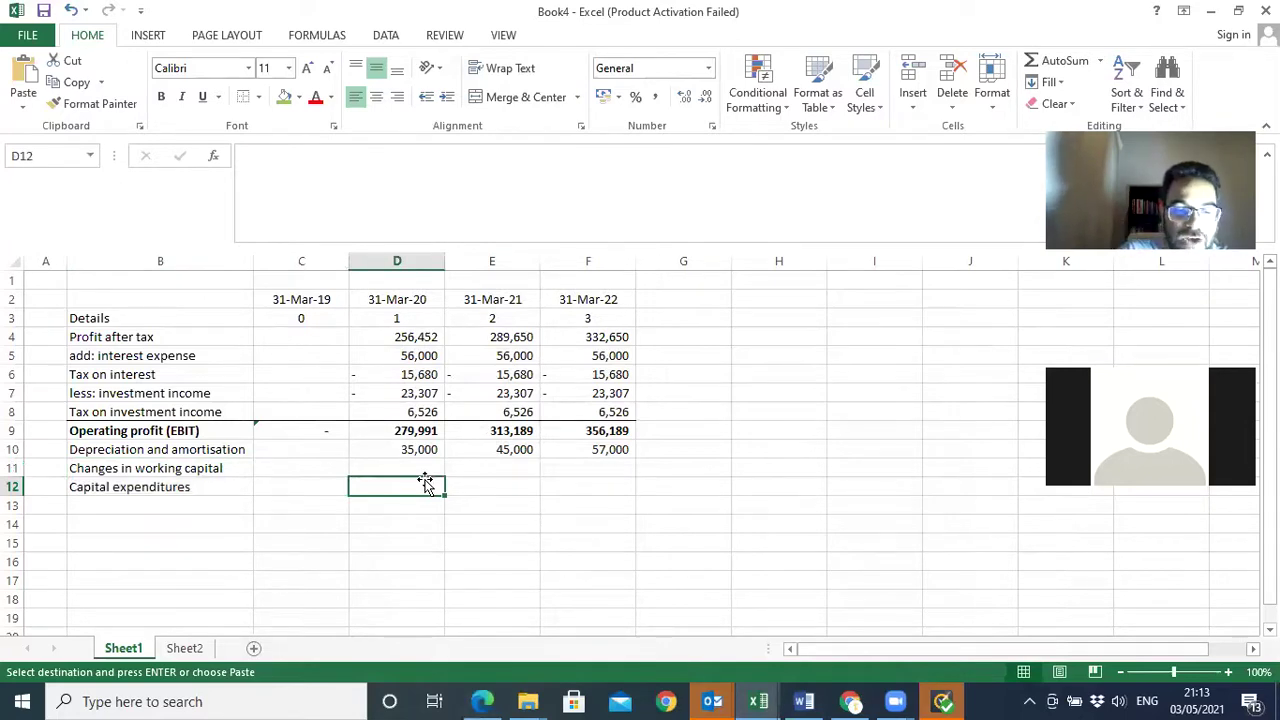
type("-10000")
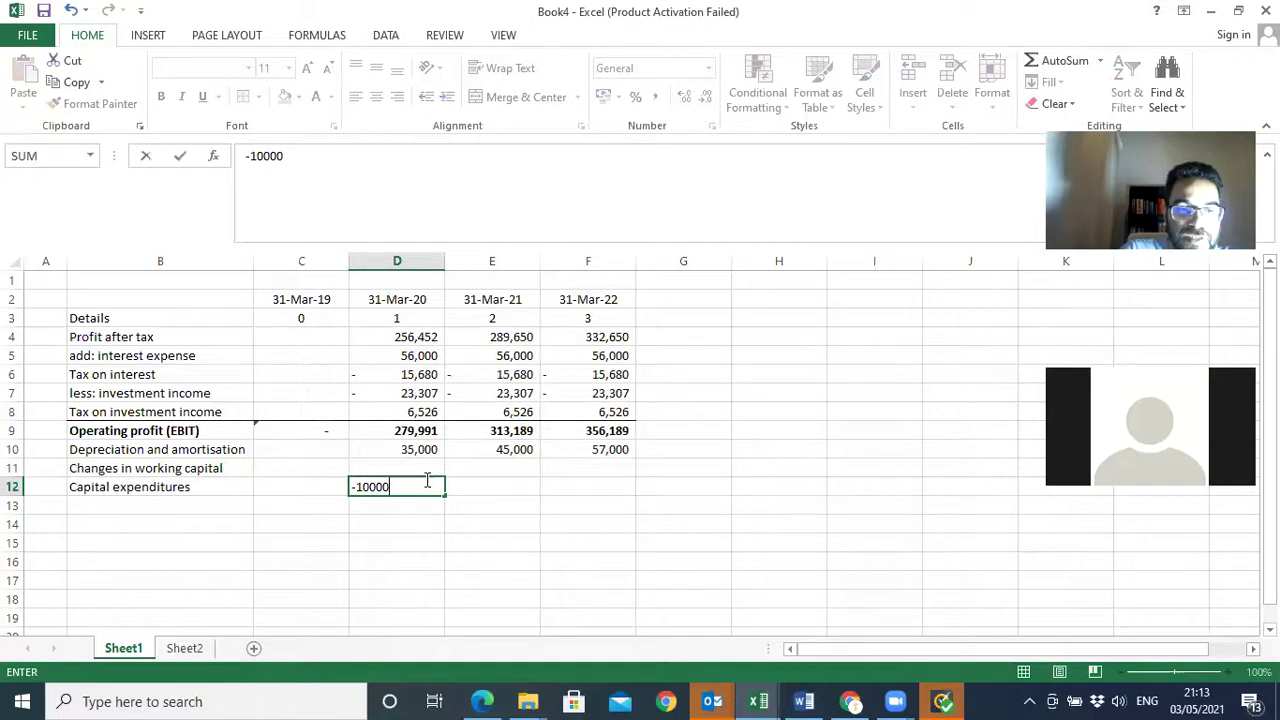
key("Tab")
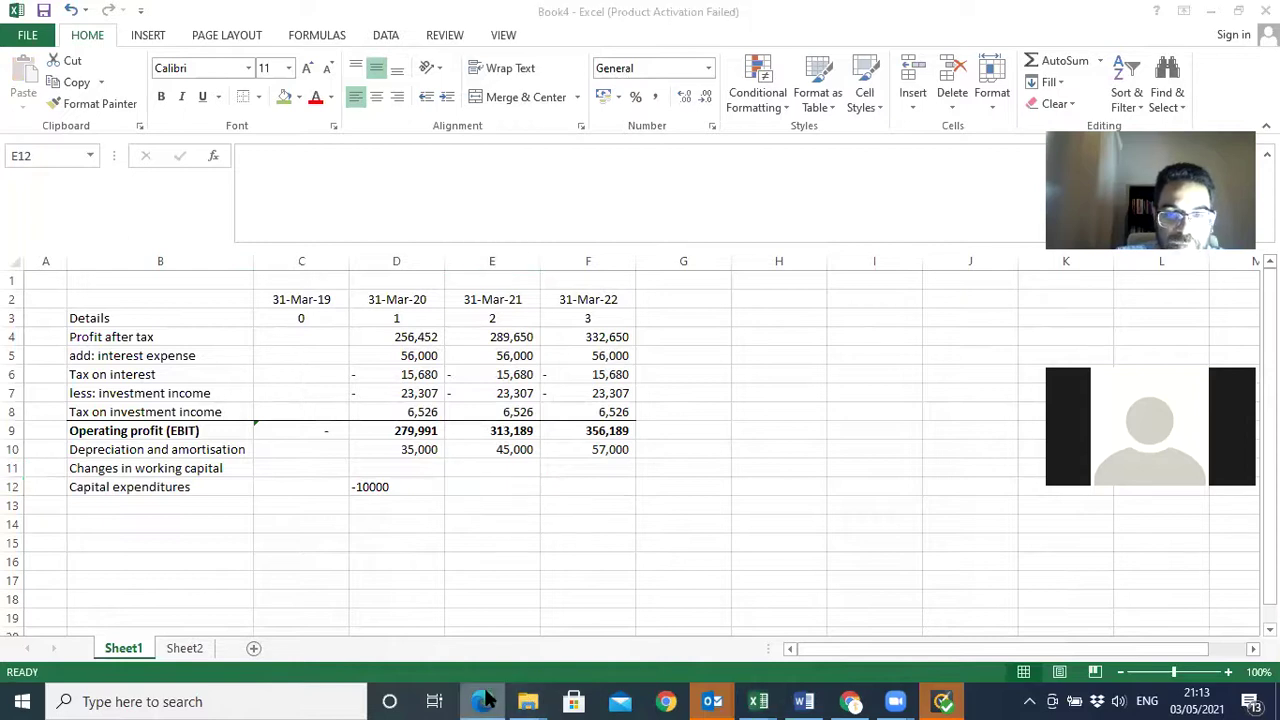
left_click(485, 701)
left_click(485, 701)
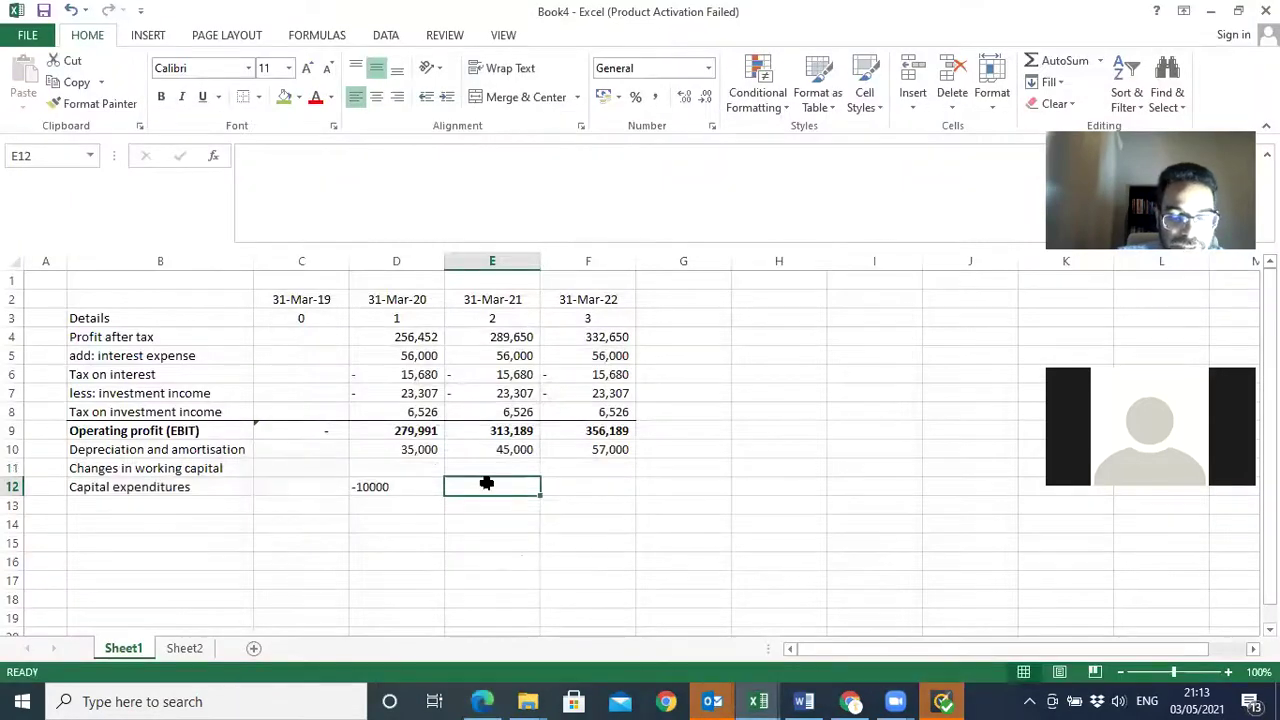
type("-250")
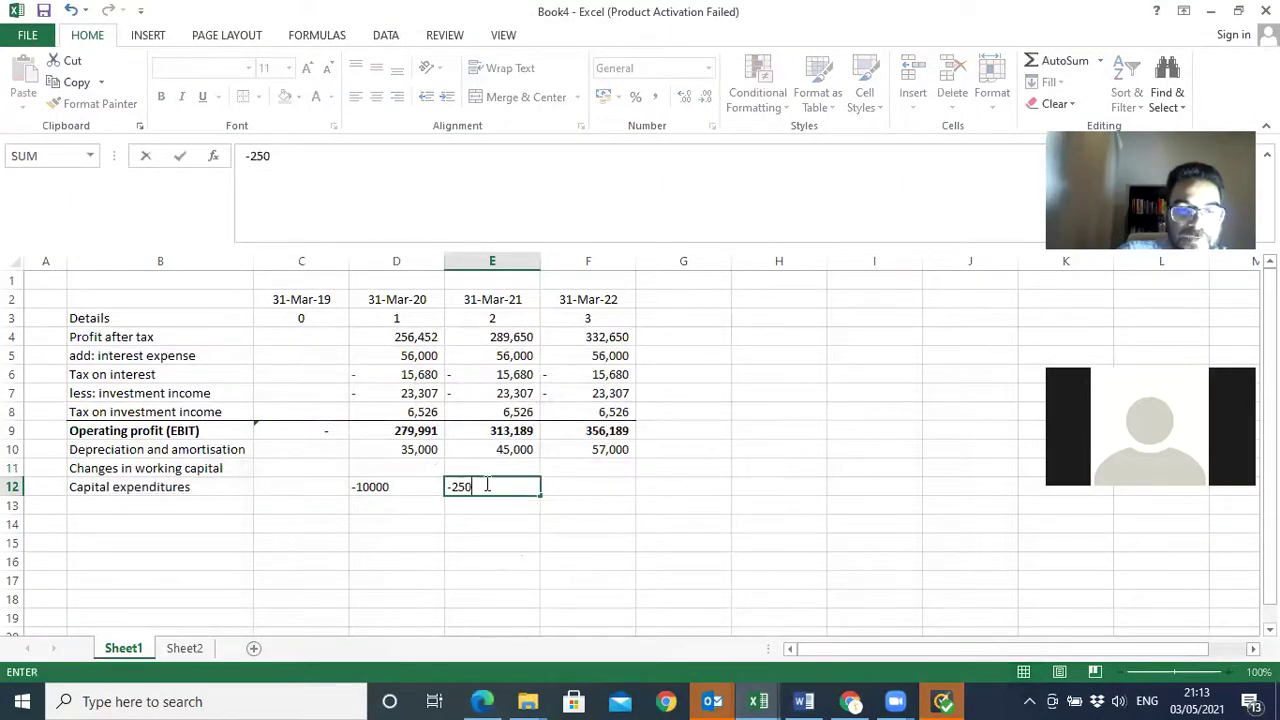
type("00")
key("Tab")
type("-36000")
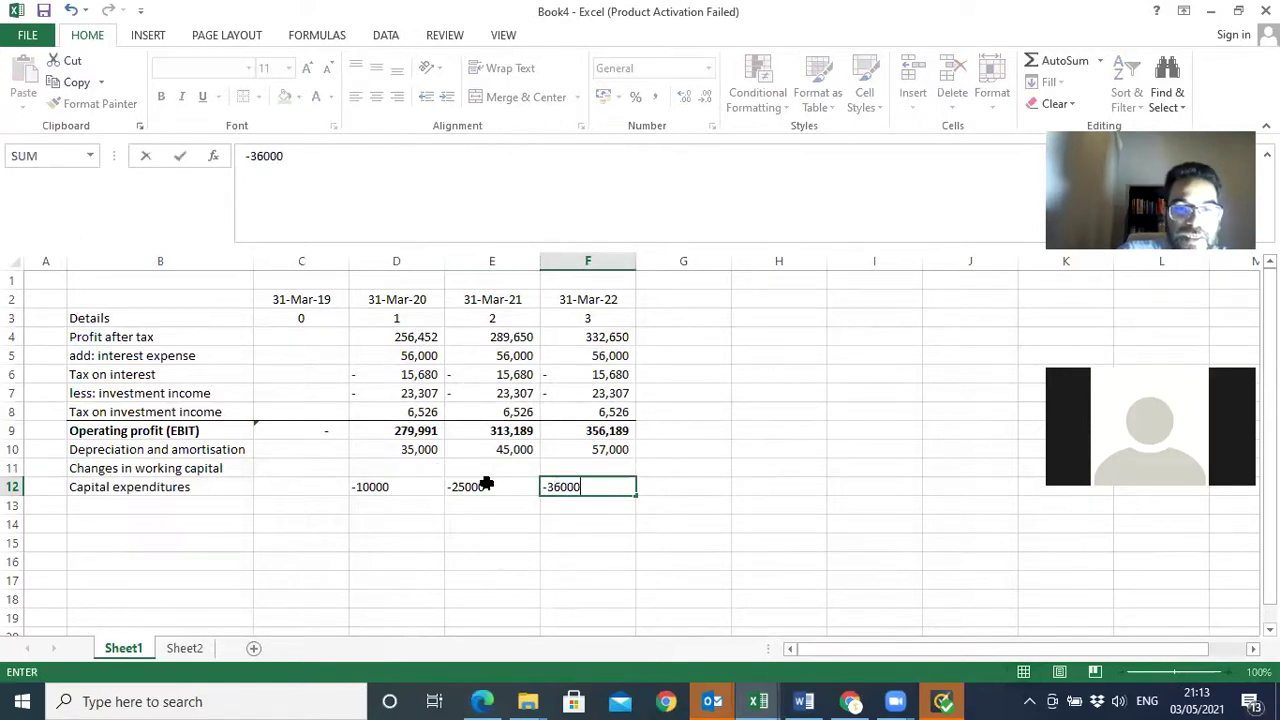
key("Return")
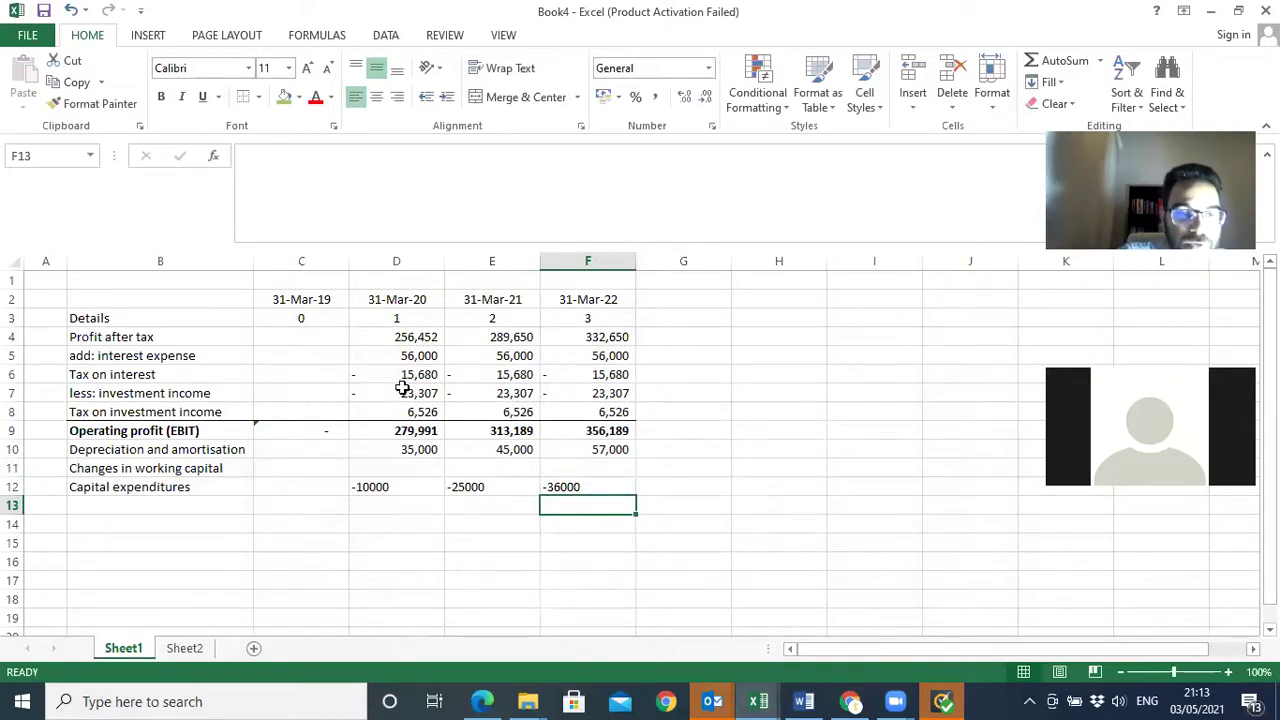
- Format the forecast figures in C4:F12 with thousands separators and no decimals
left_click(323, 338)
left_click_drag(323, 338, 573, 486)
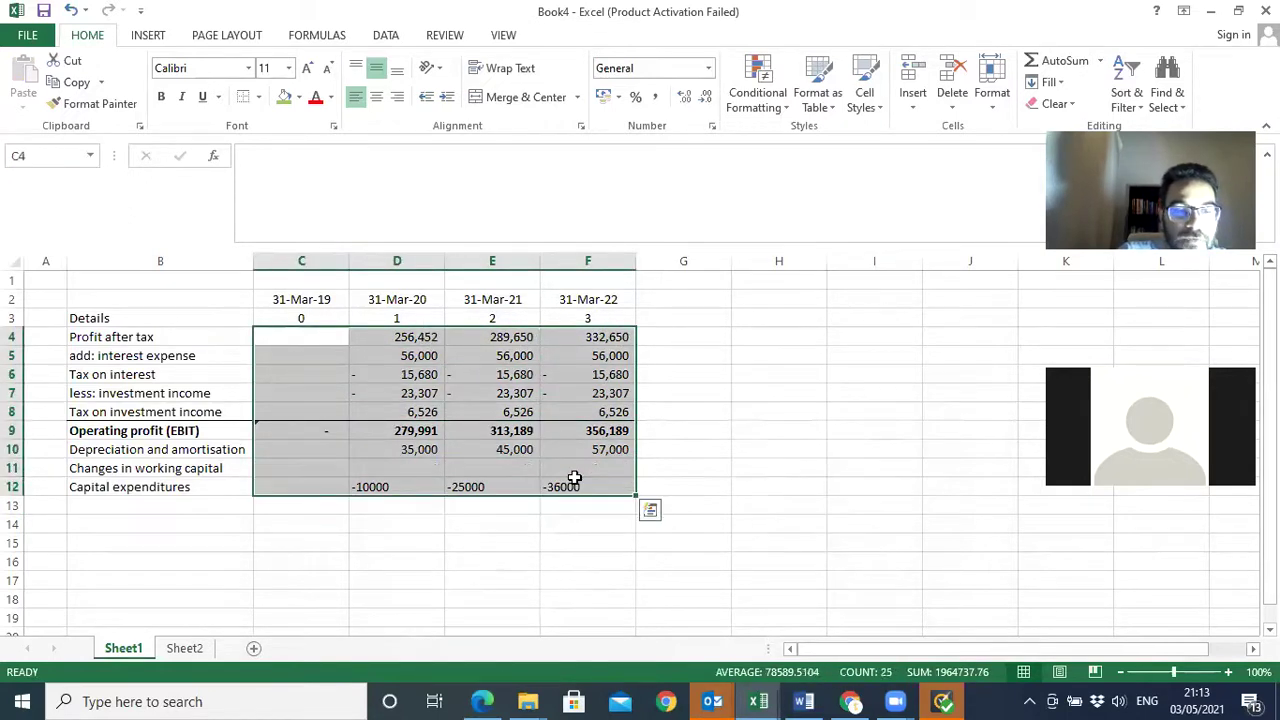
left_click(658, 103)
left_click(705, 98)
left_click(705, 98)
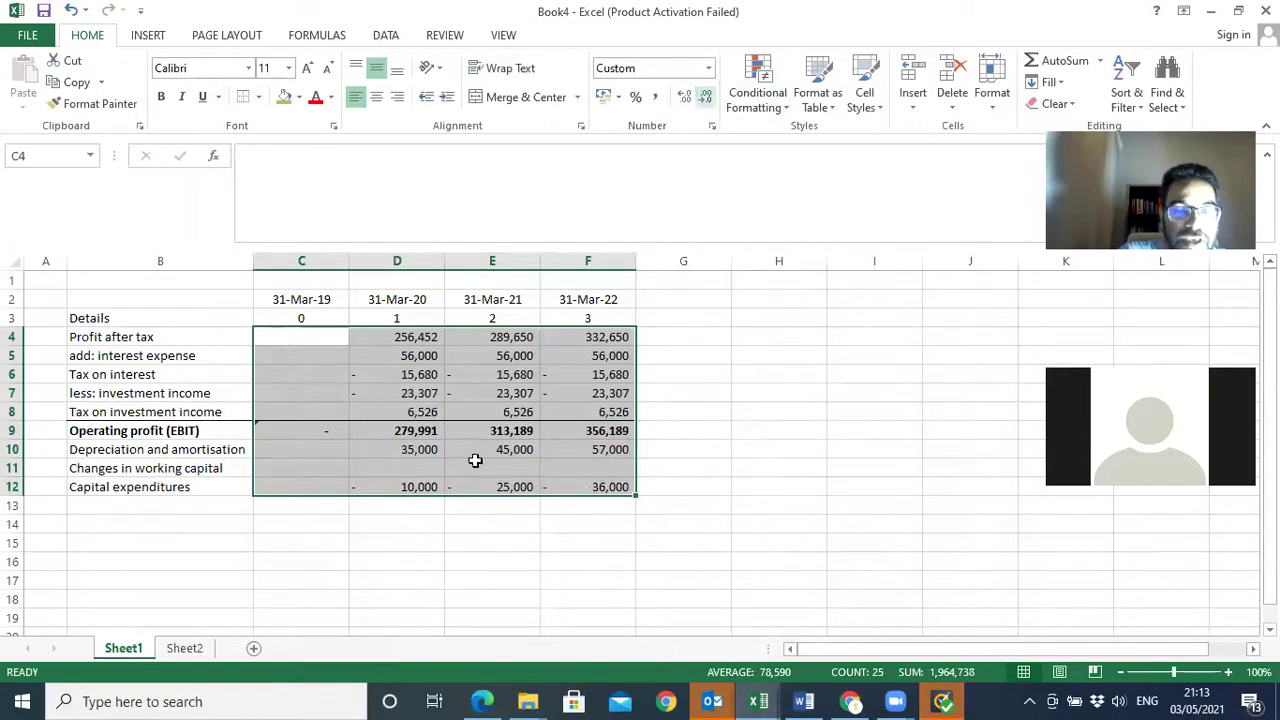
left_click(263, 547)
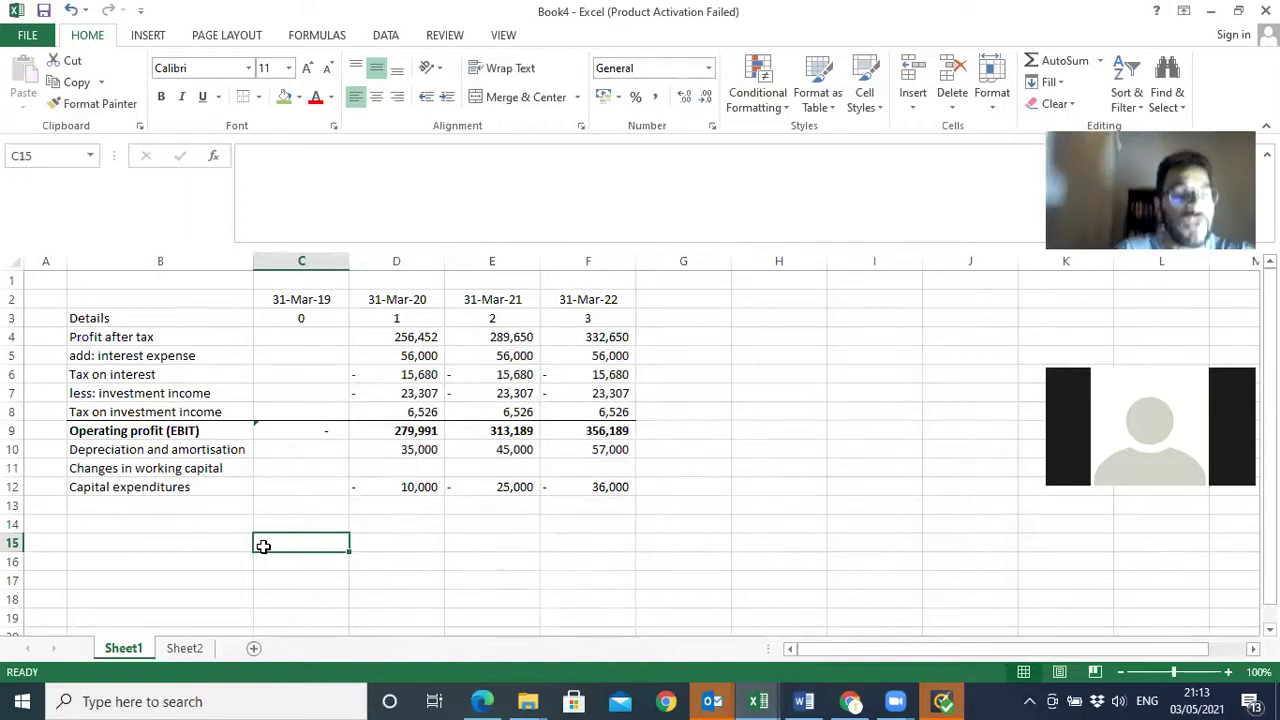
- Add the label "Change in working capital" in B13 below the capital expenditures row
left_click(127, 504)
type("C")
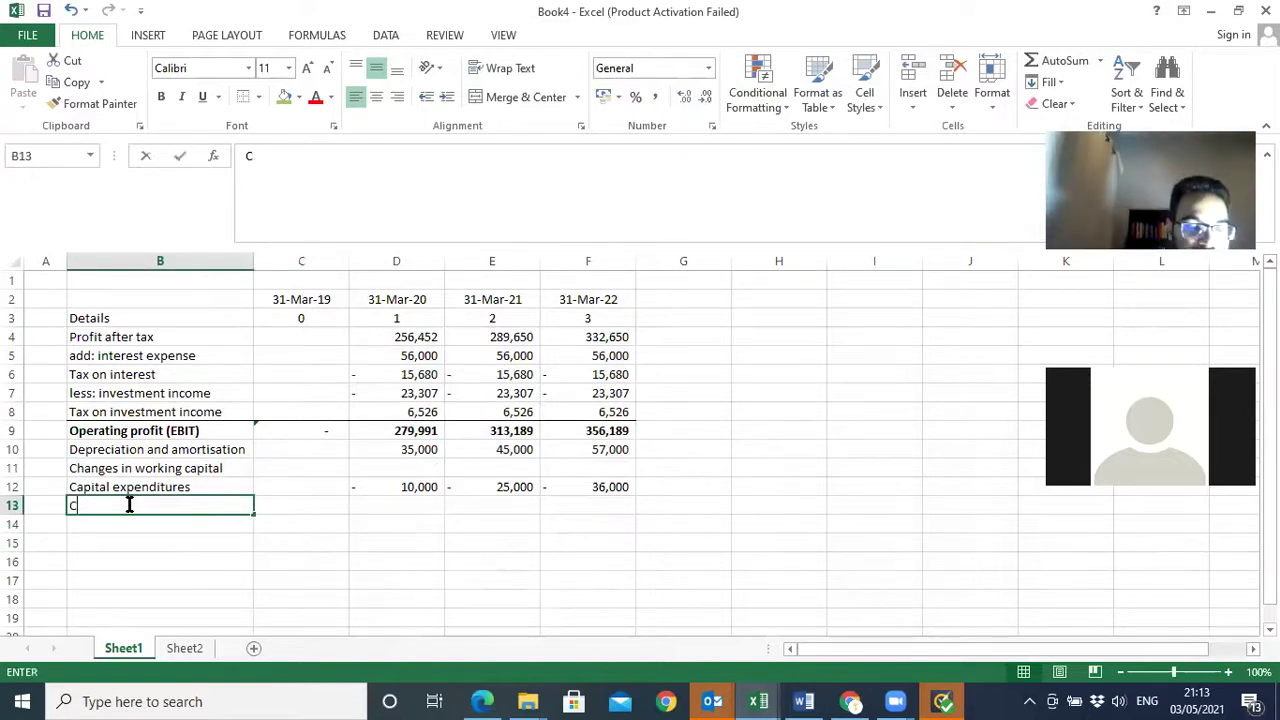
type("hange in working ca")
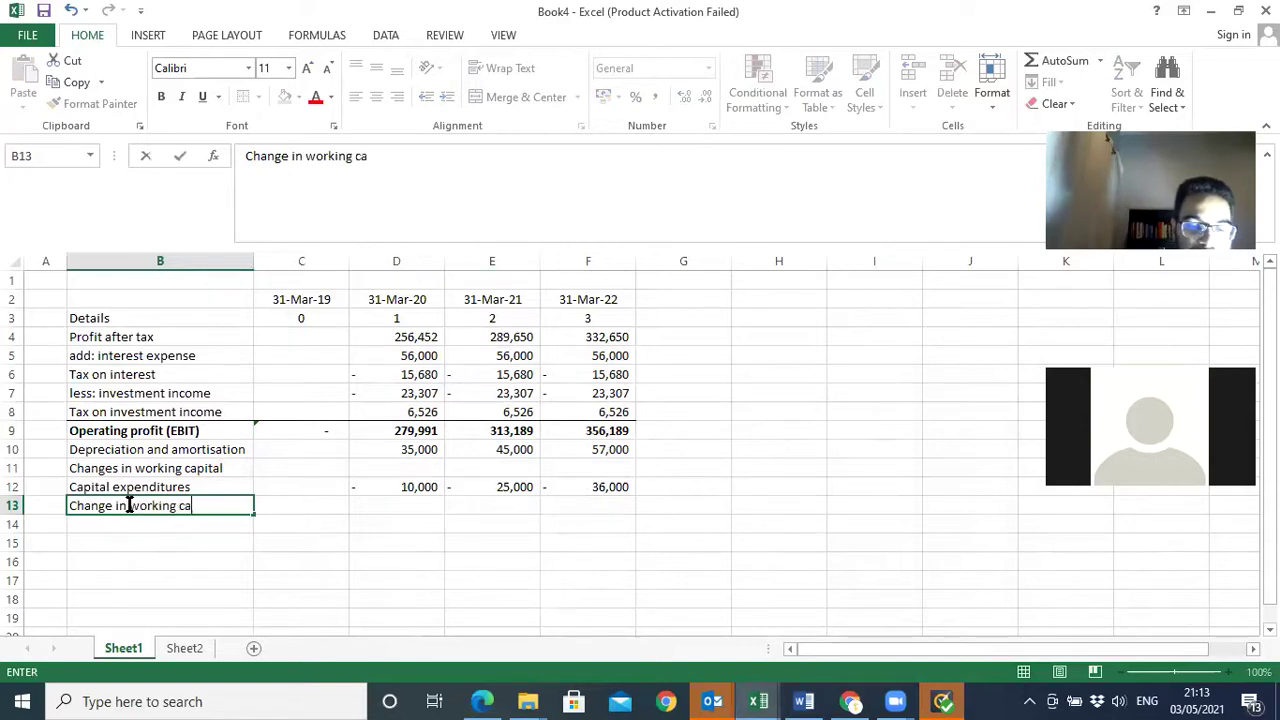
type("pital")
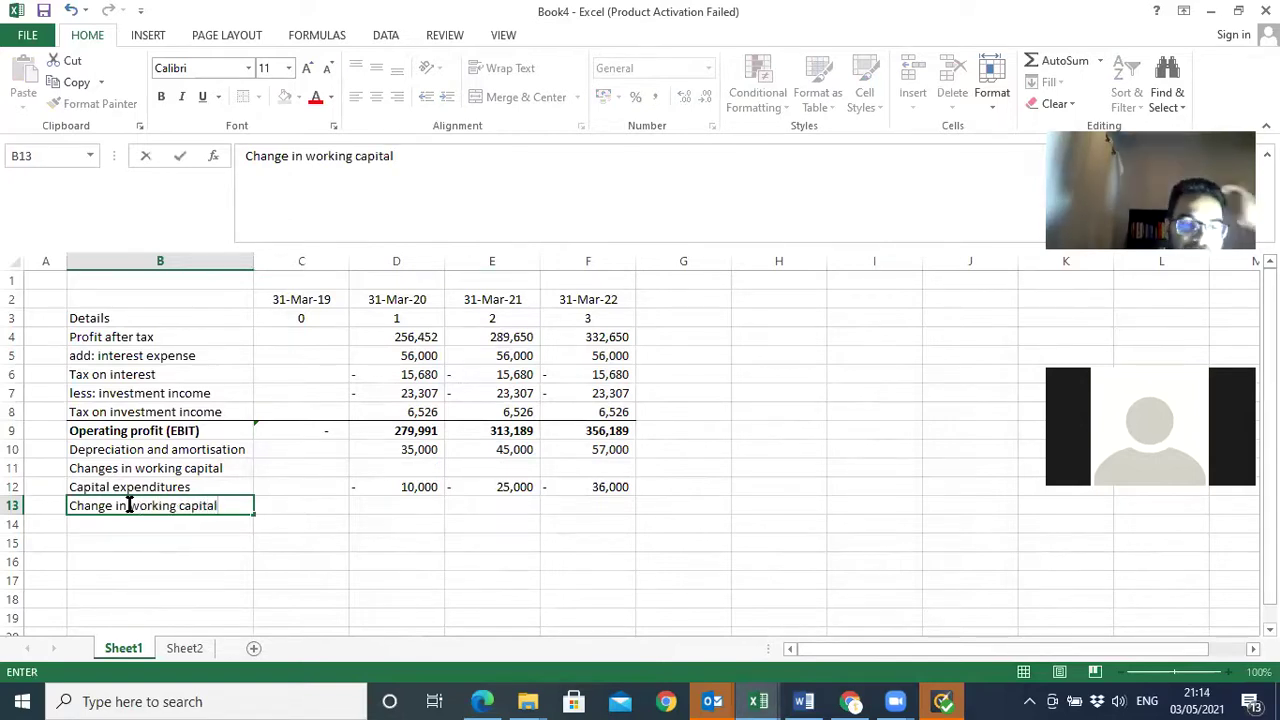
left_click(306, 510)
left_click_drag(467, 528, 580, 551)
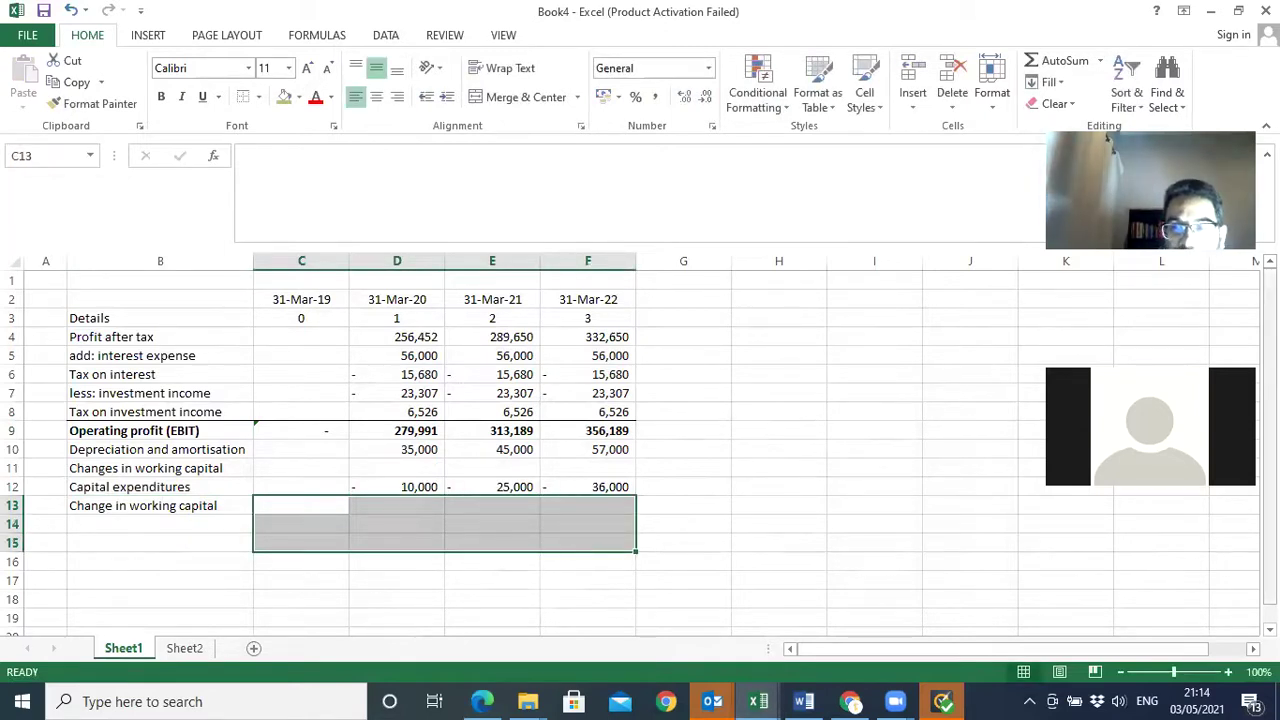
- Format the whole of row 20 as a divider with a black fill and bold white text
scroll(640, 440, "down", 1)
scroll(352, 620, "down", 5)
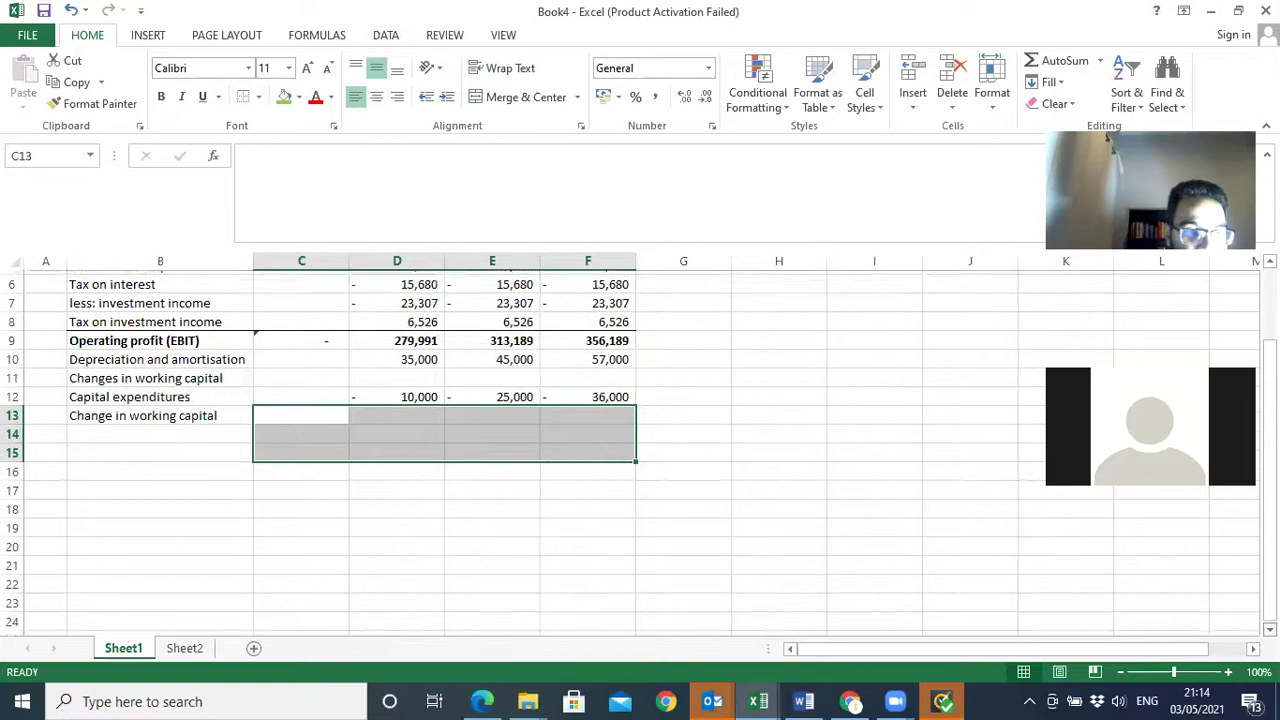
left_click(12, 523)
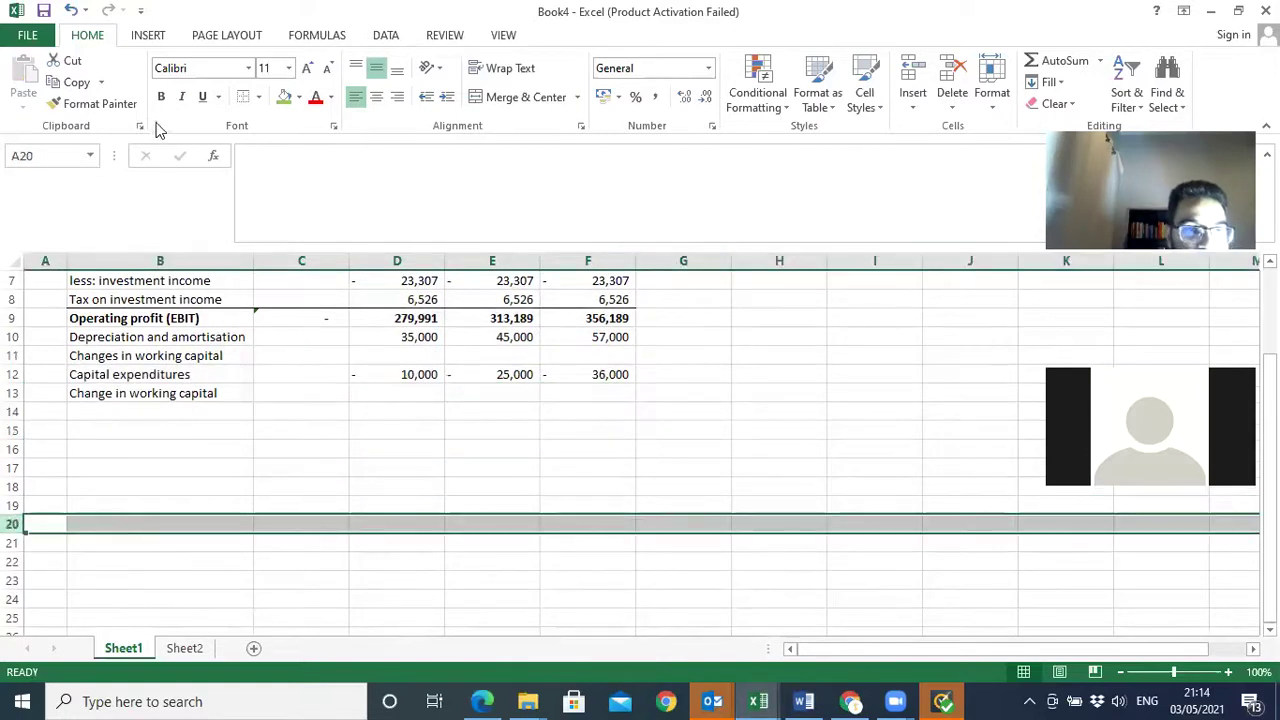
left_click(298, 97)
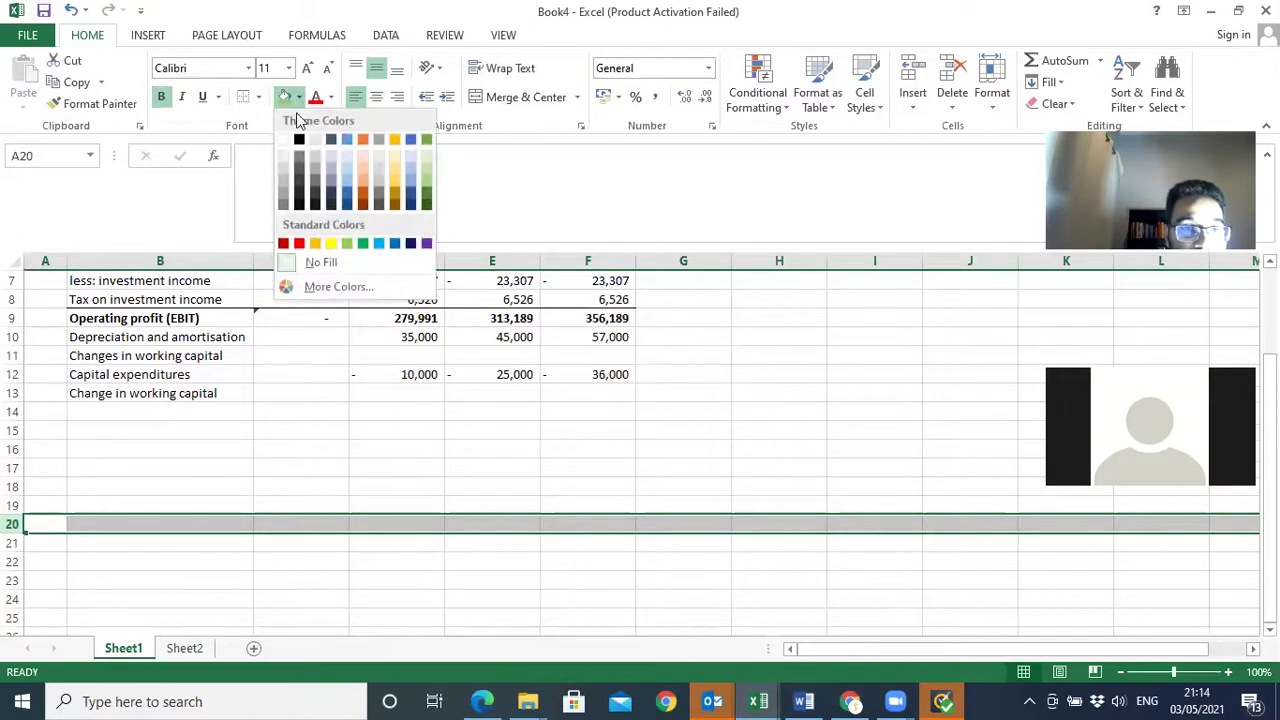
left_click(299, 244)
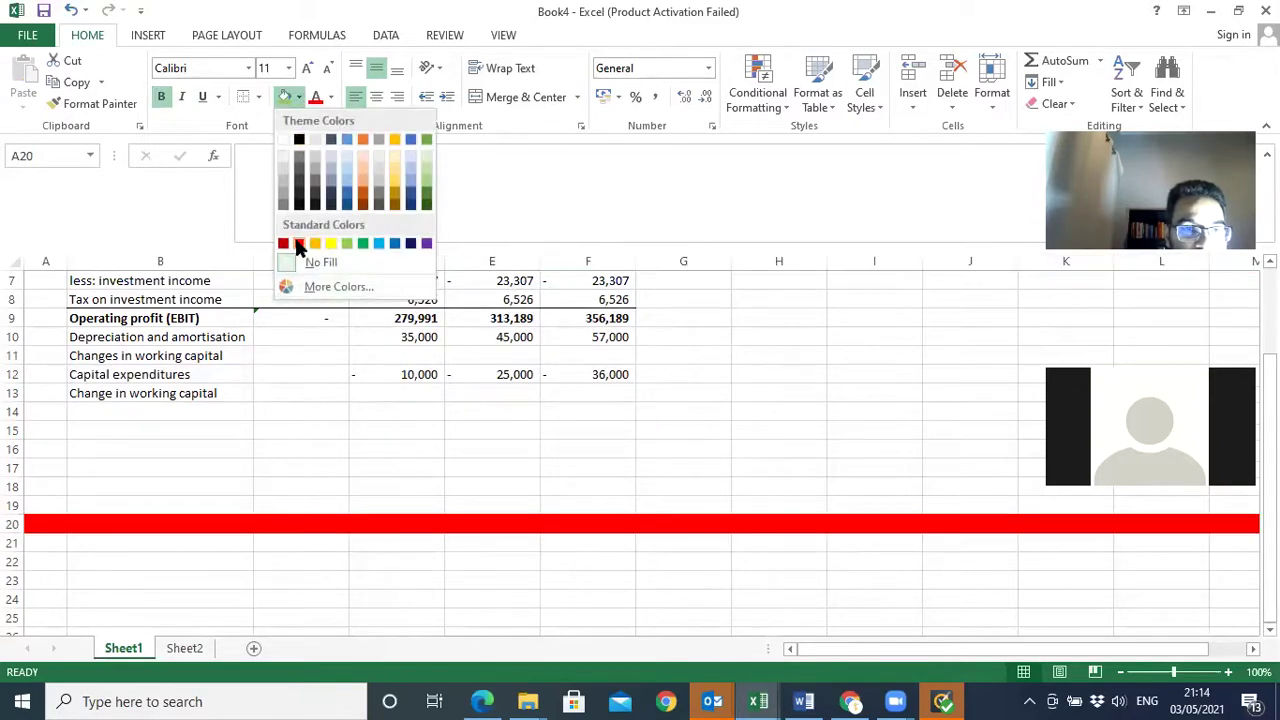
left_click(299, 141)
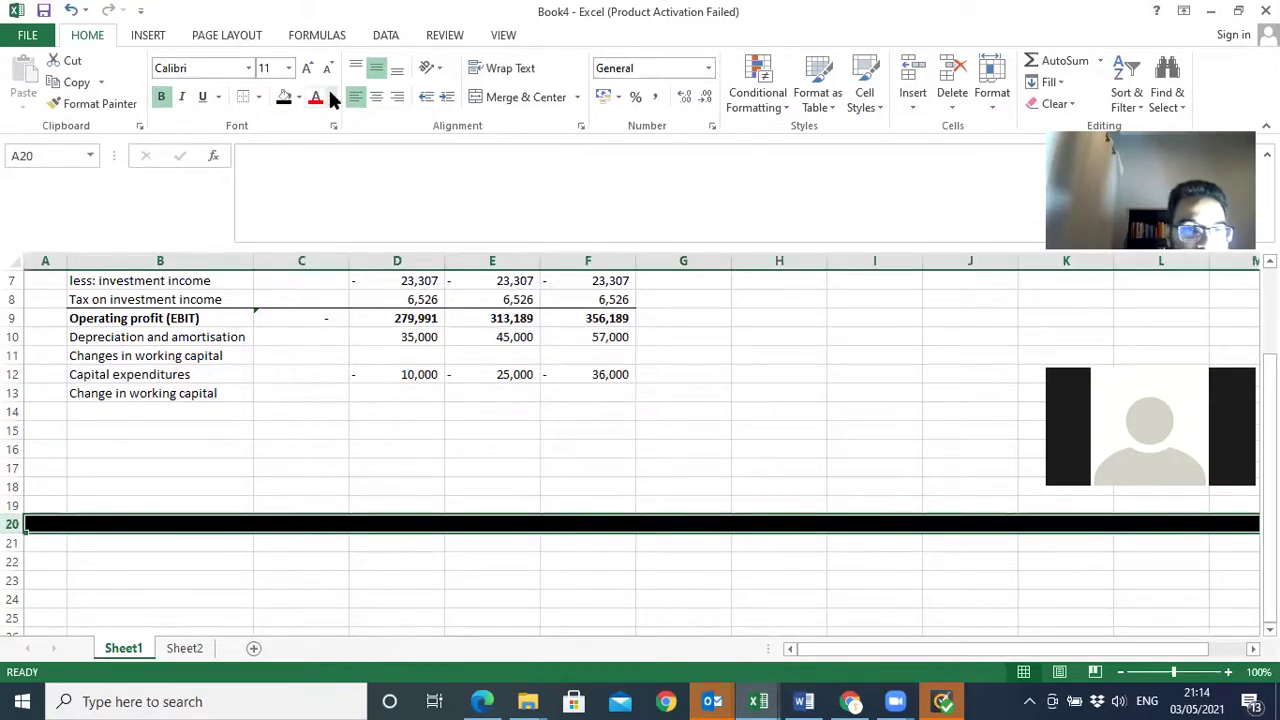
left_click(333, 97)
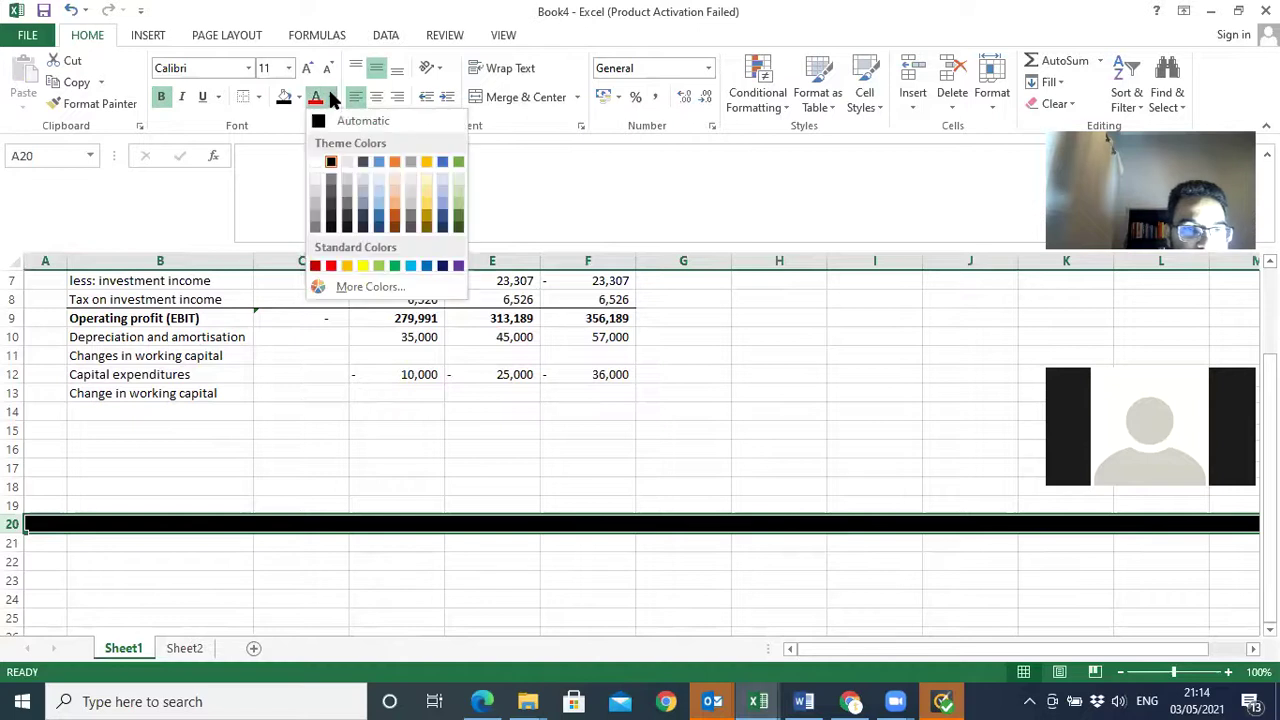
left_click(316, 162)
- Format column A as bold, centred text in red
left_click(45, 261)
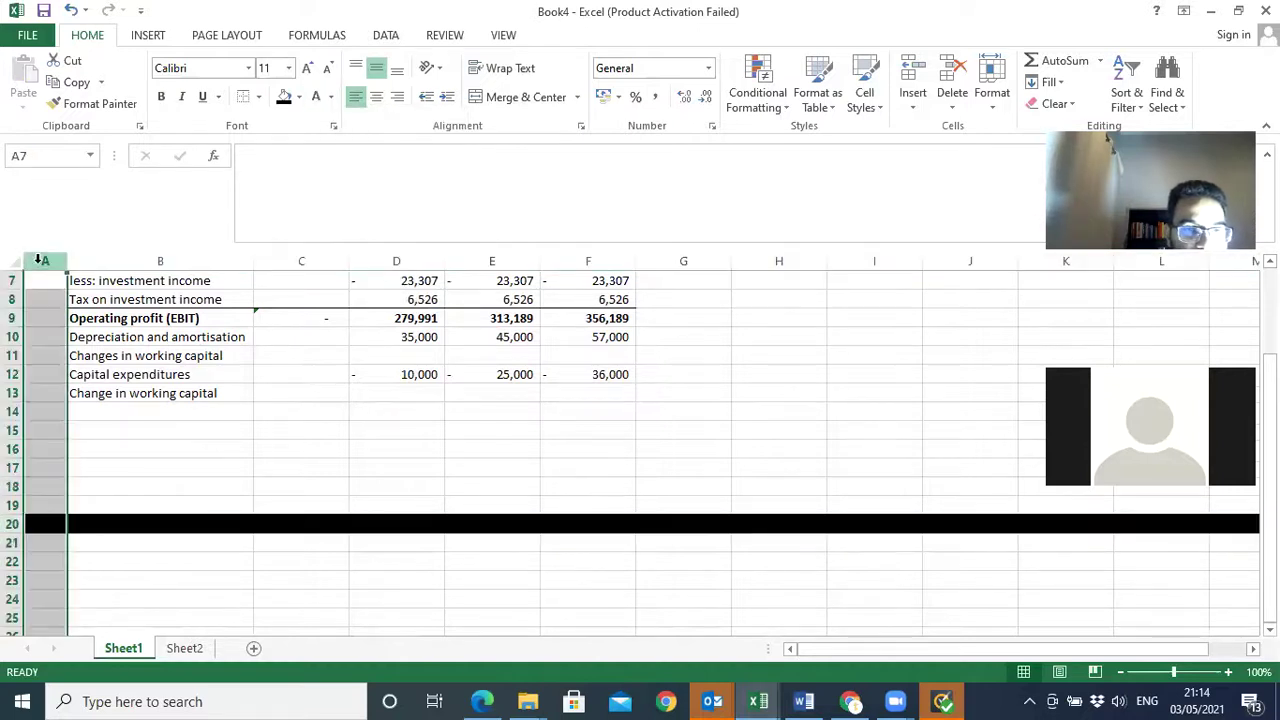
left_click(161, 96)
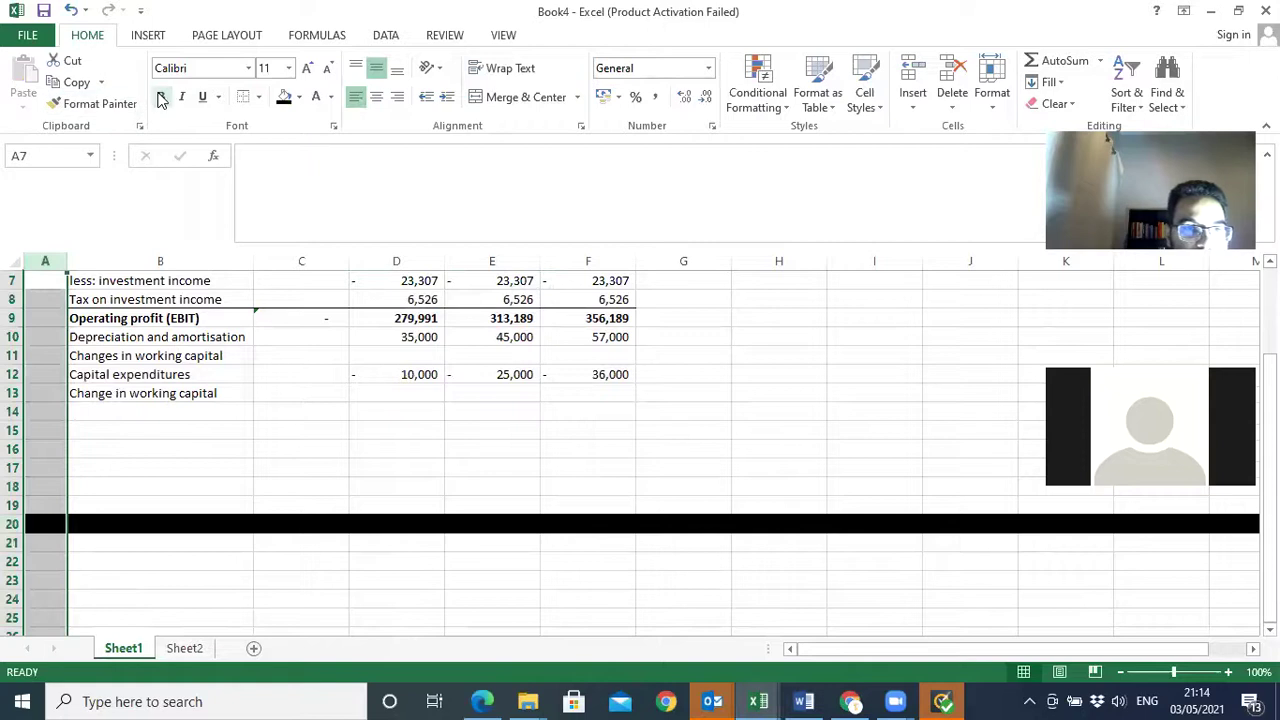
left_click(377, 97)
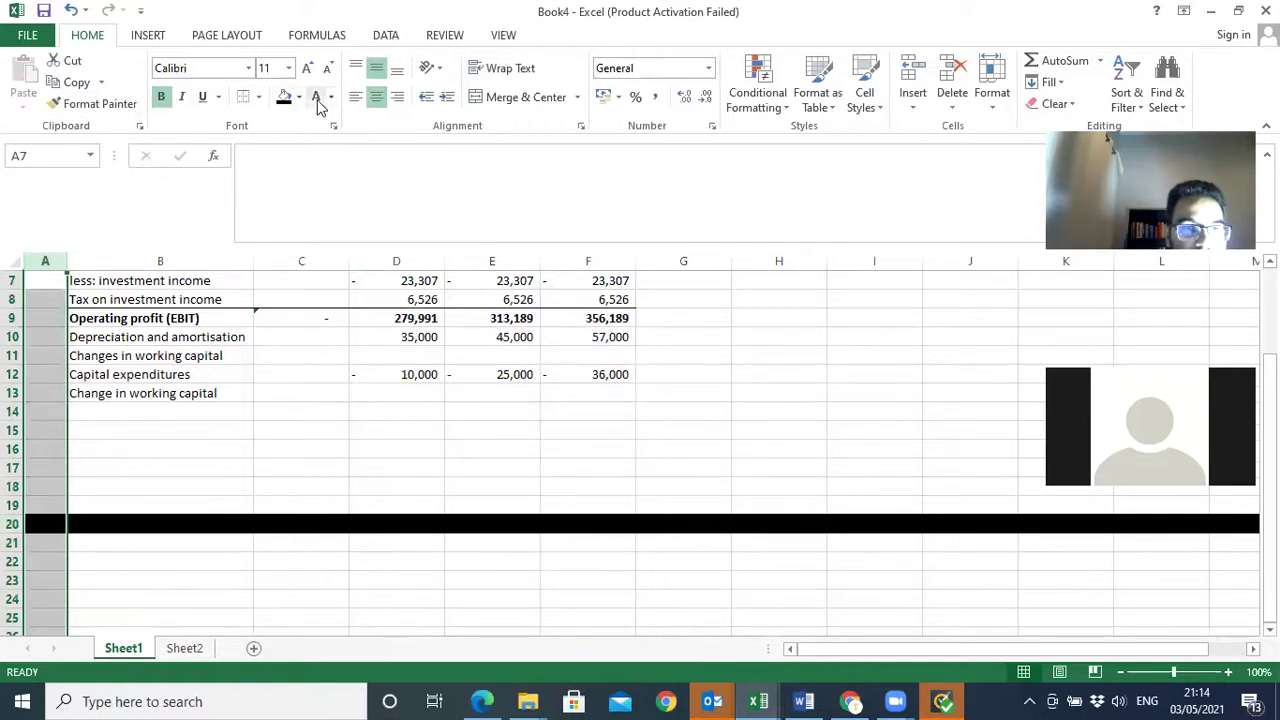
left_click(332, 97)
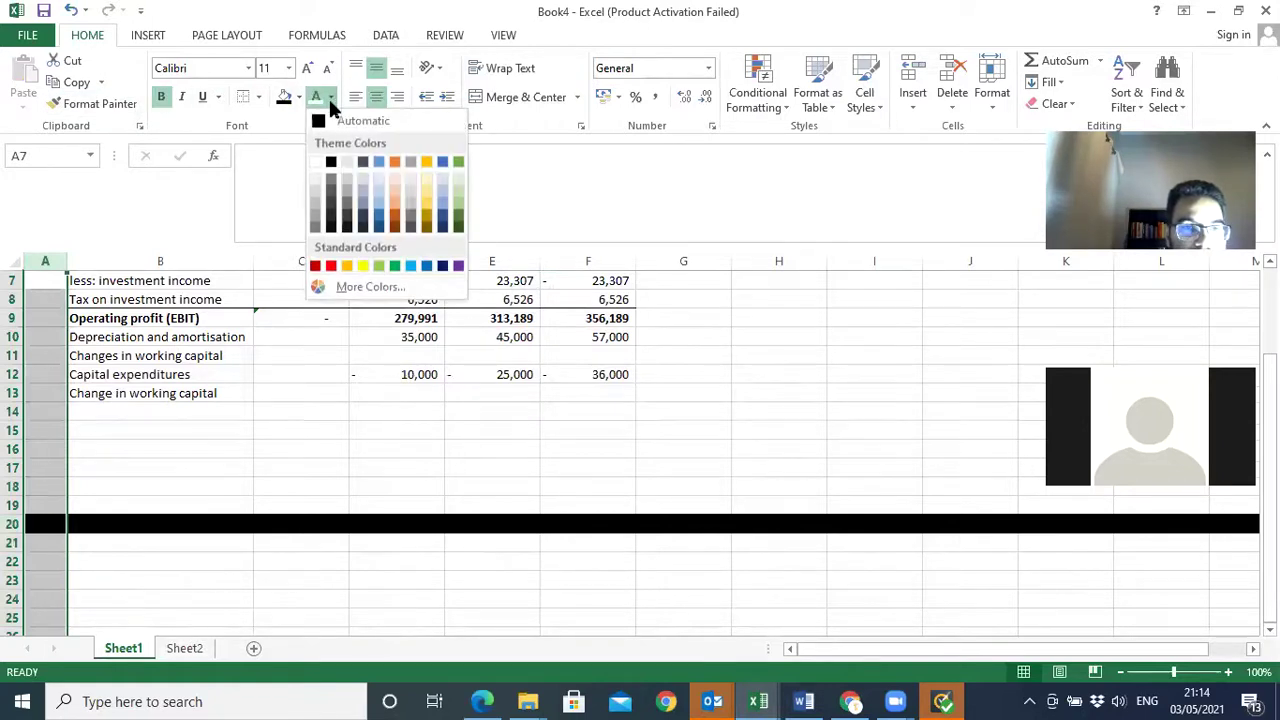
left_click(331, 266)
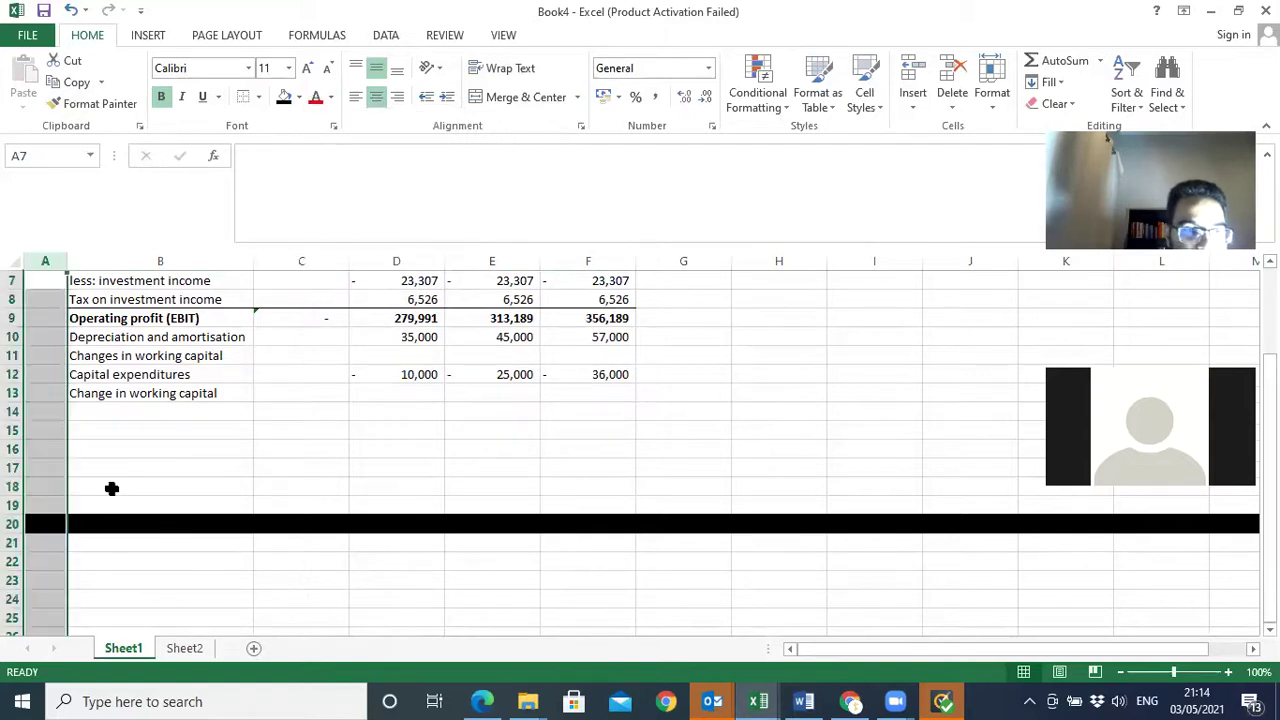
- Enter the heading "WORKINGS" in B20 and the working reference "W1" in A22
left_click(90, 528)
type("W")
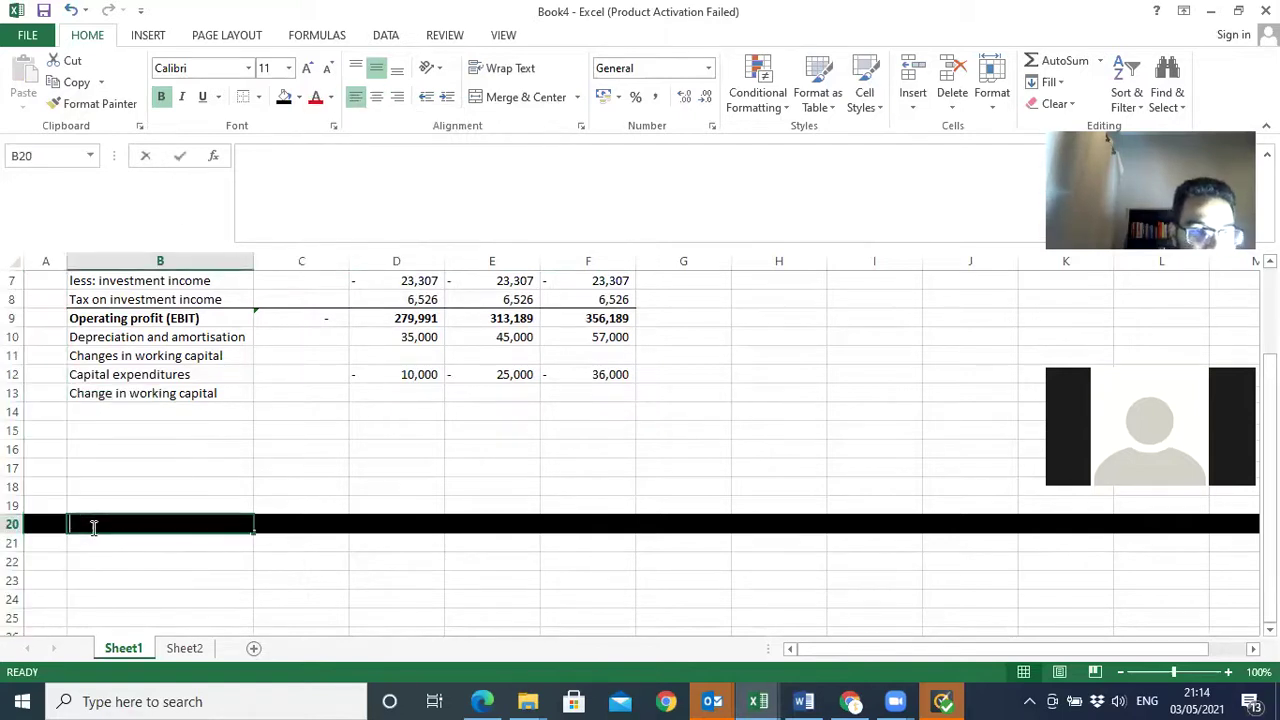
type("ORKINGS")
key("Down")
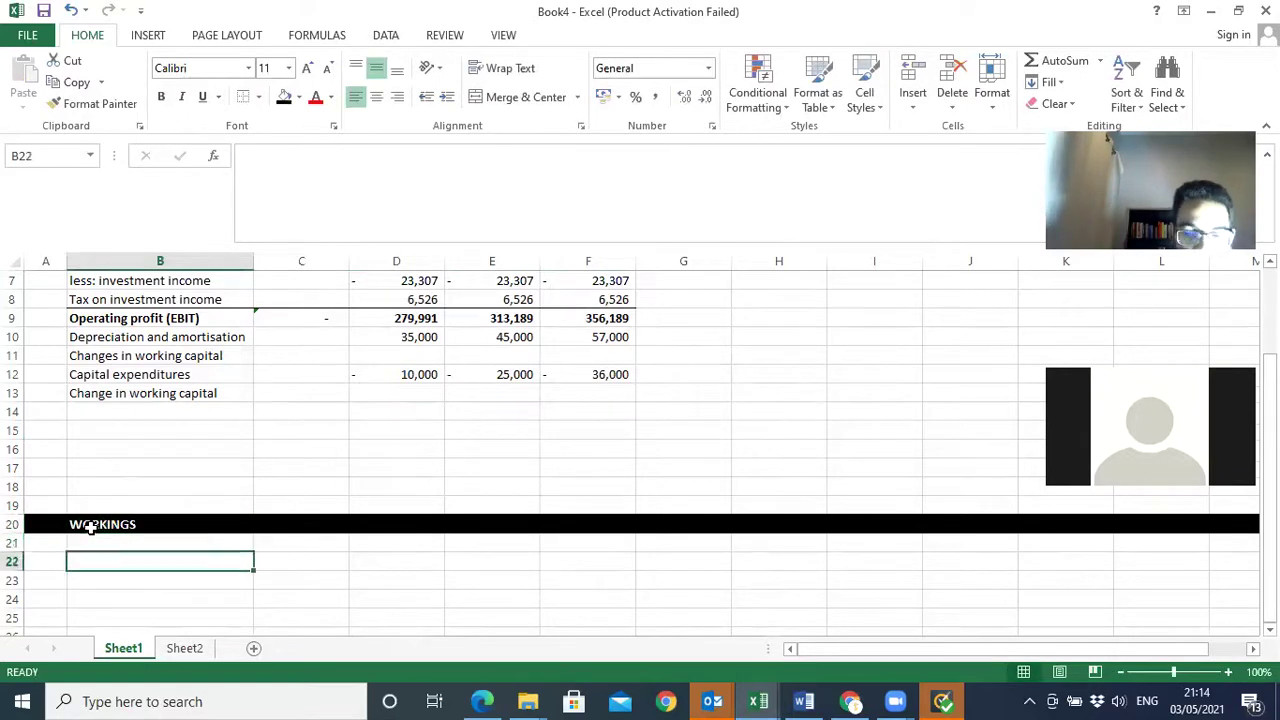
key("Left")
type("W1")
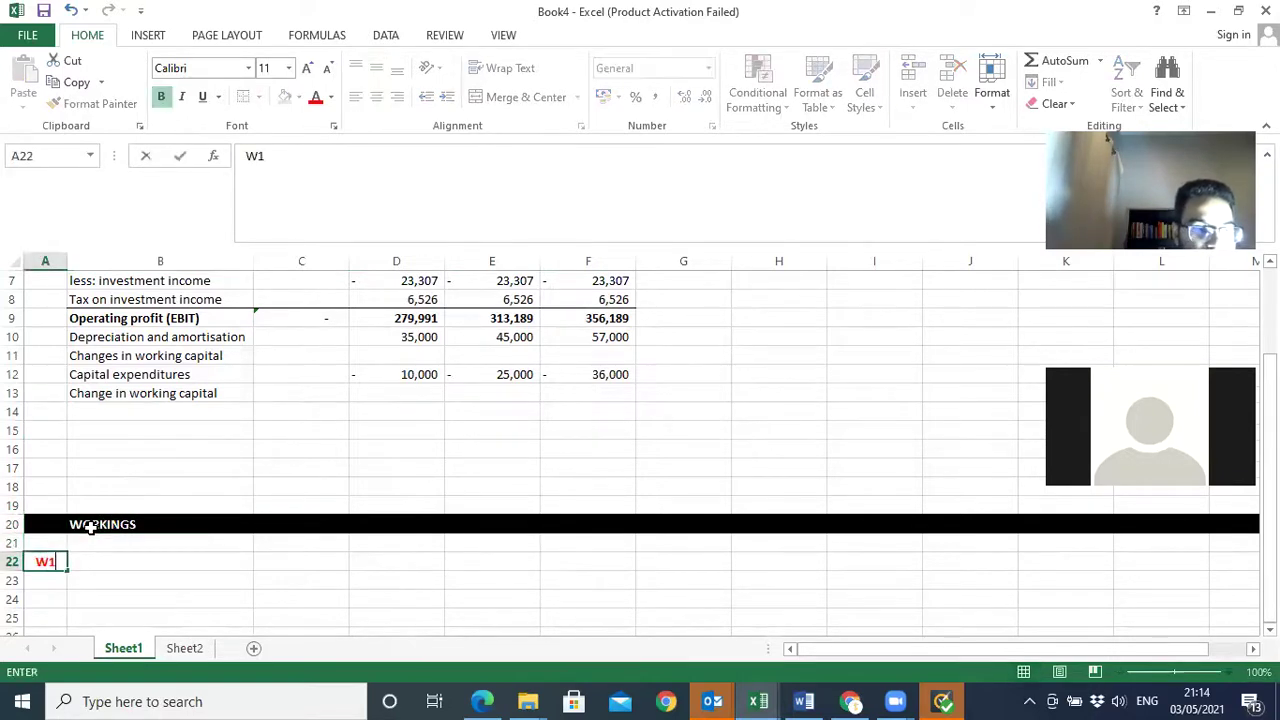
key("Right")
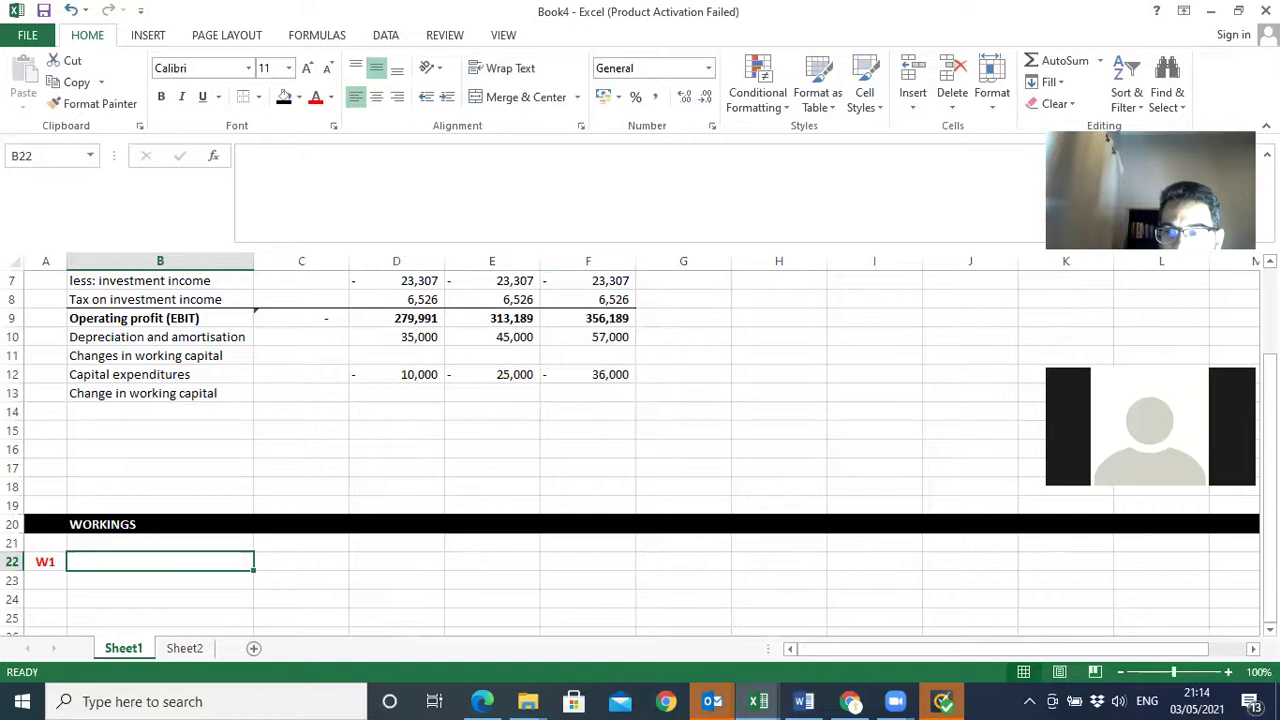
- Copy the date and period header rows B2:F3 into the workings section starting at B22
scroll(509, 261, "up", 2)
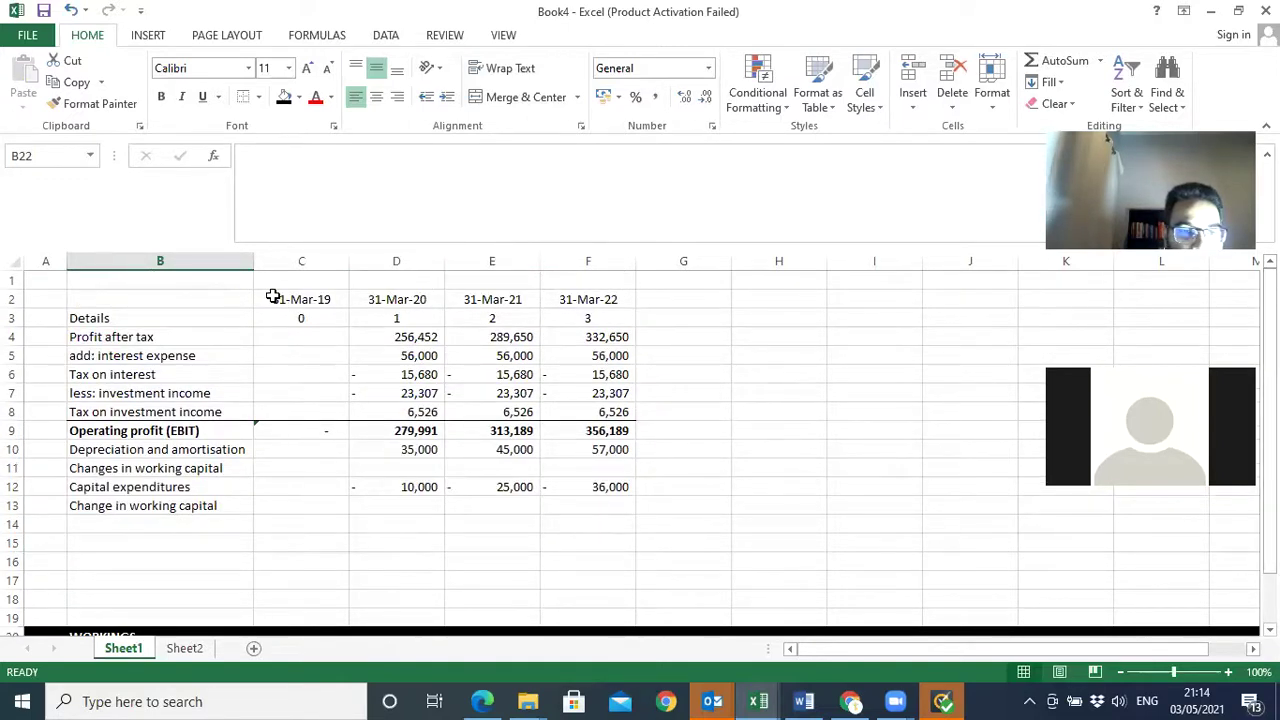
left_click_drag(272, 296, 575, 294)
key("ctrl+c")
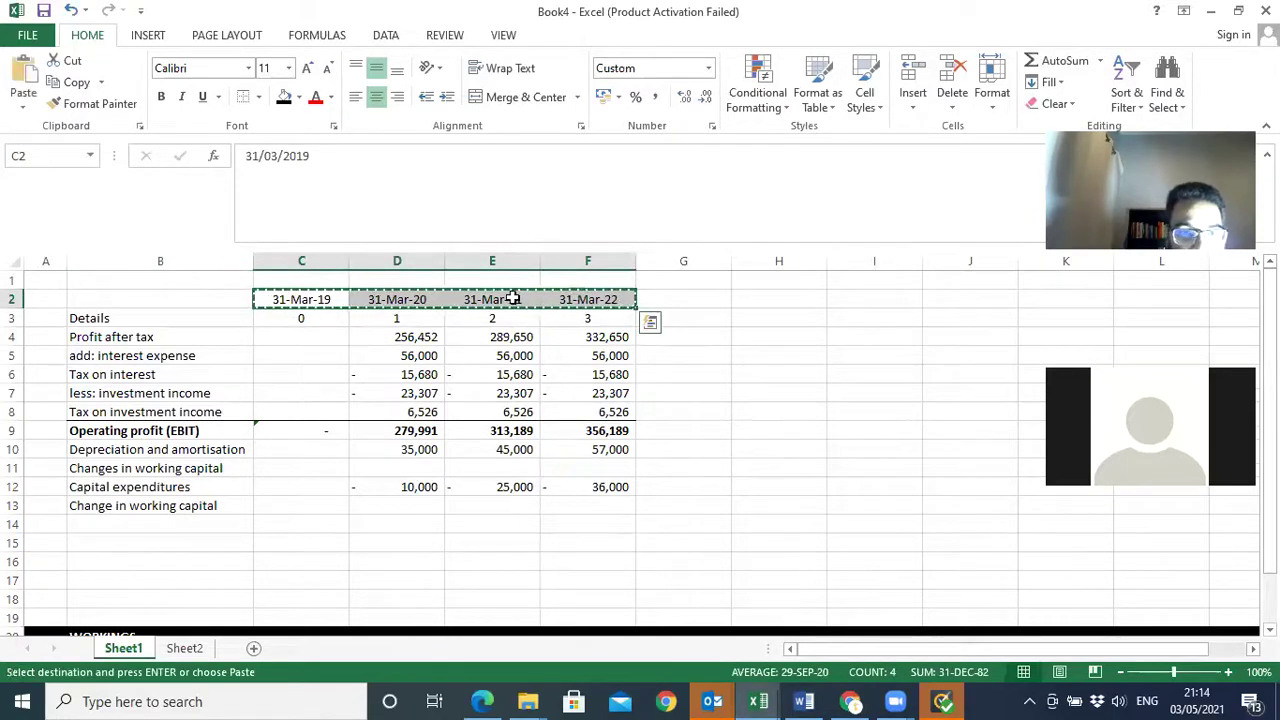
left_click_drag(228, 296, 586, 306)
key("ctrl+c")
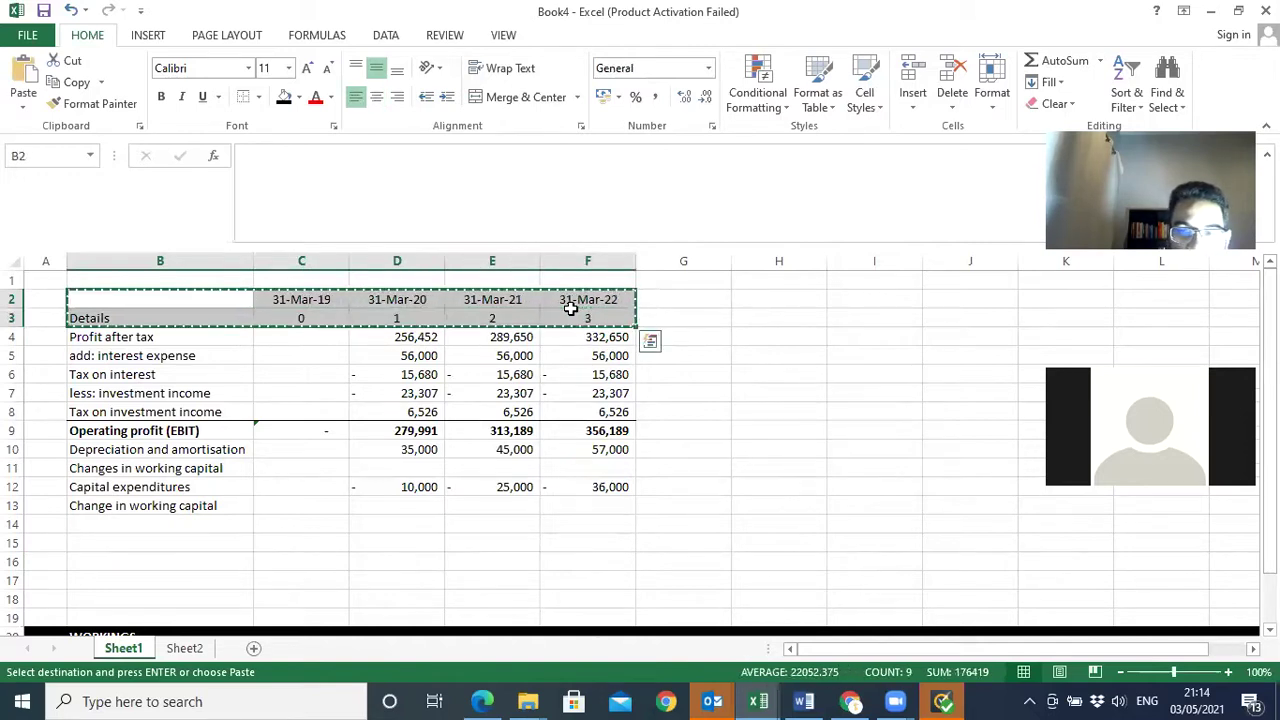
scroll(640, 440, "down", 1)
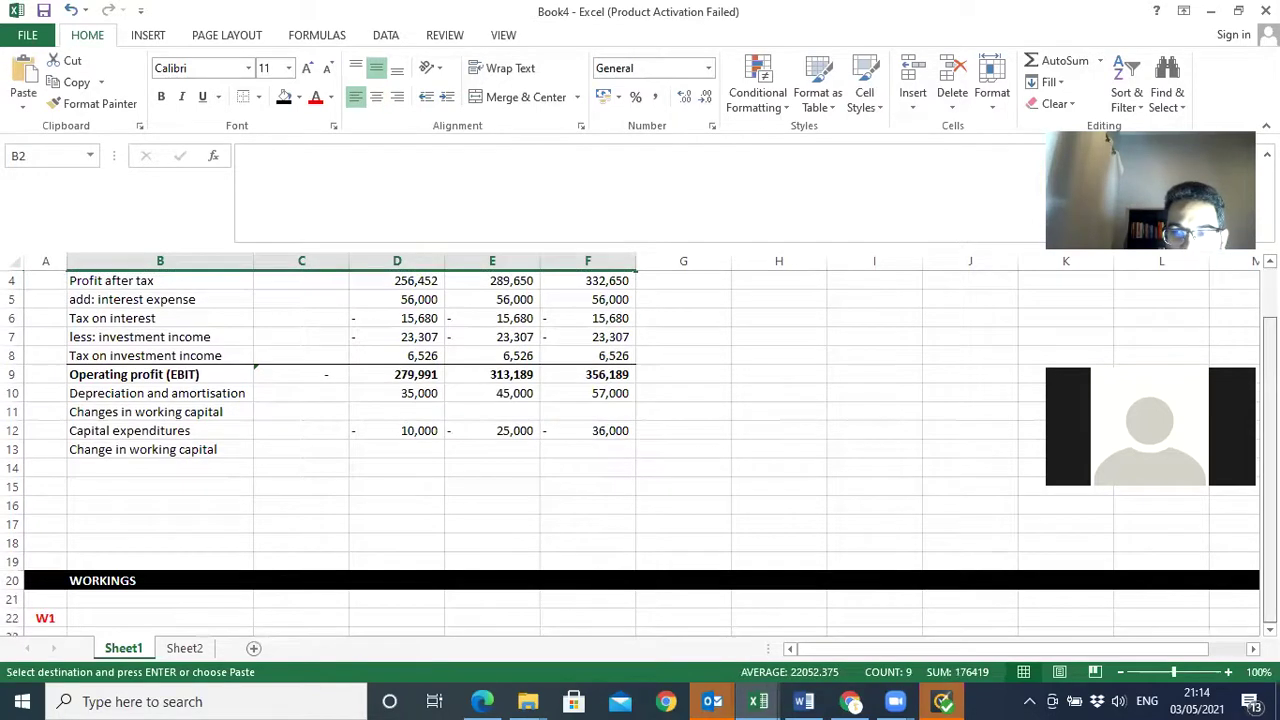
scroll(323, 471, "down", 5)
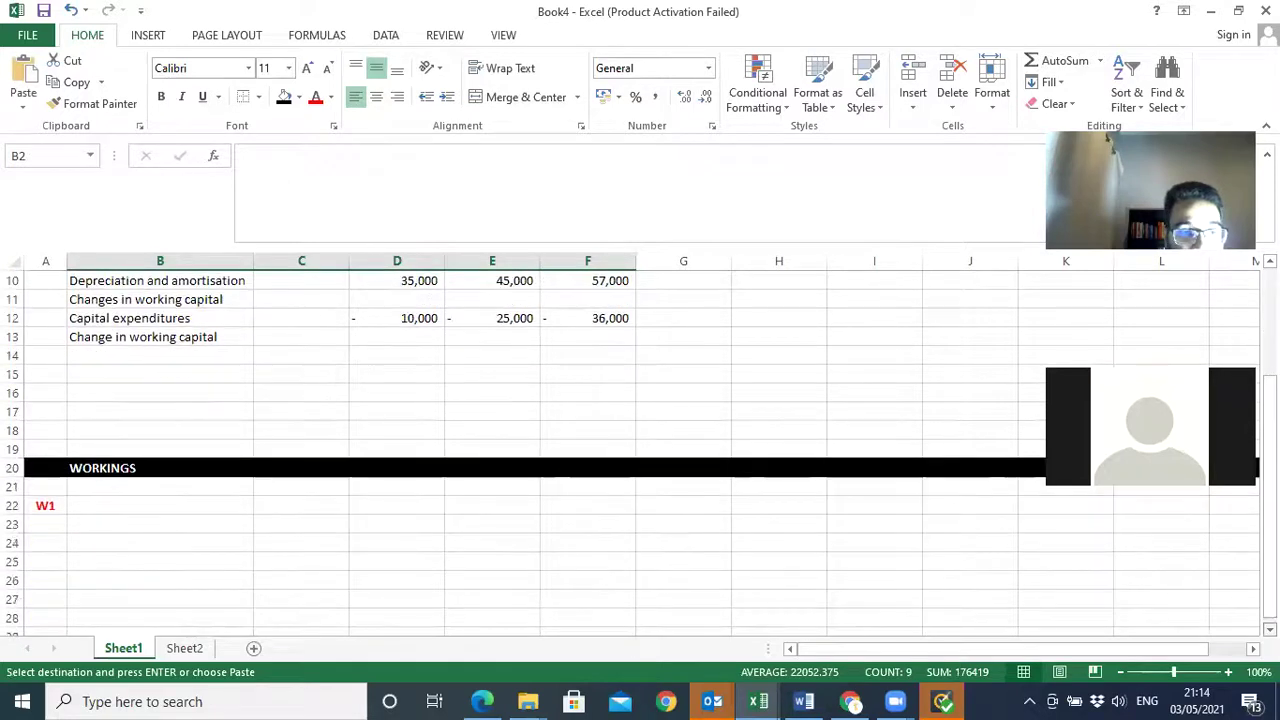
left_click(172, 375)
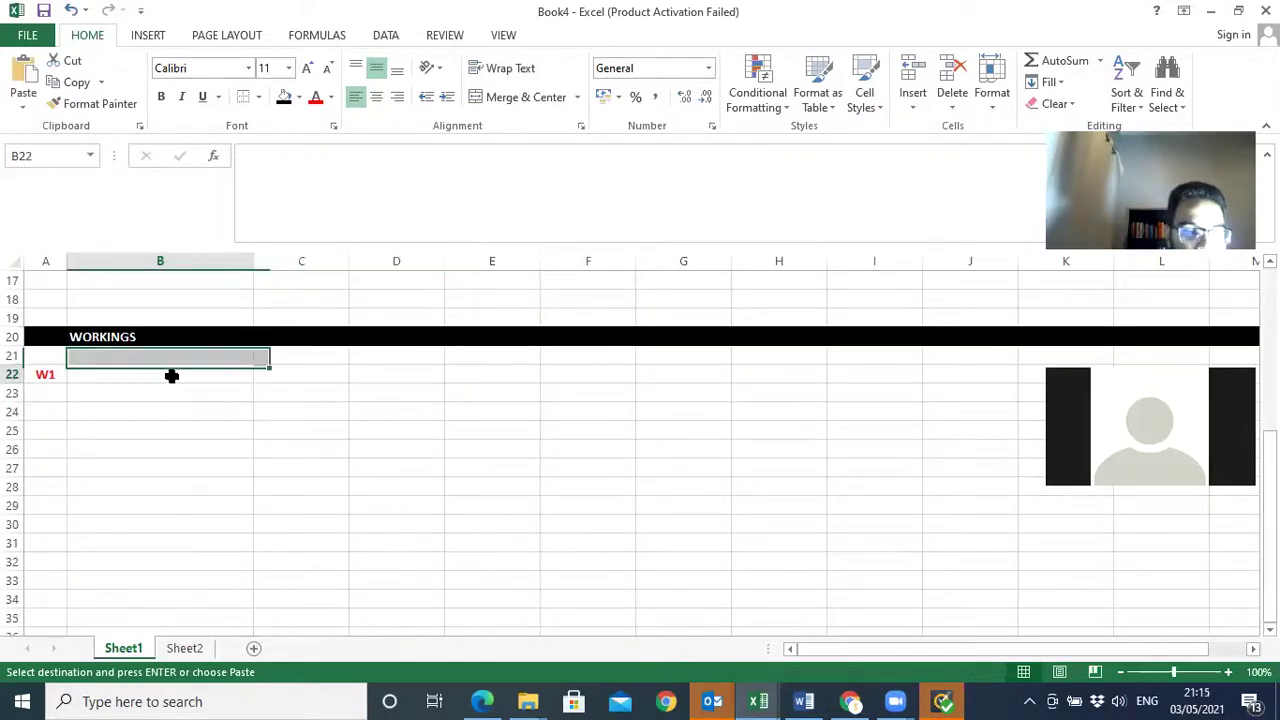
right_click(172, 375)
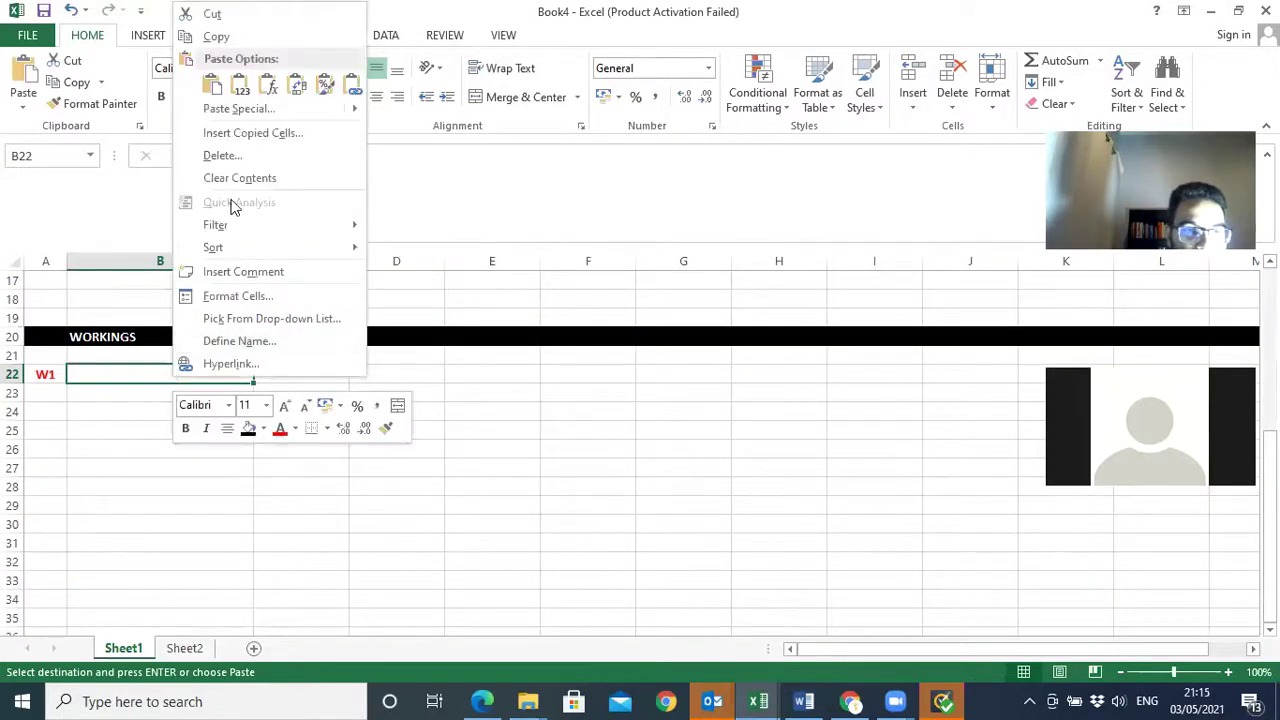
left_click(218, 90)
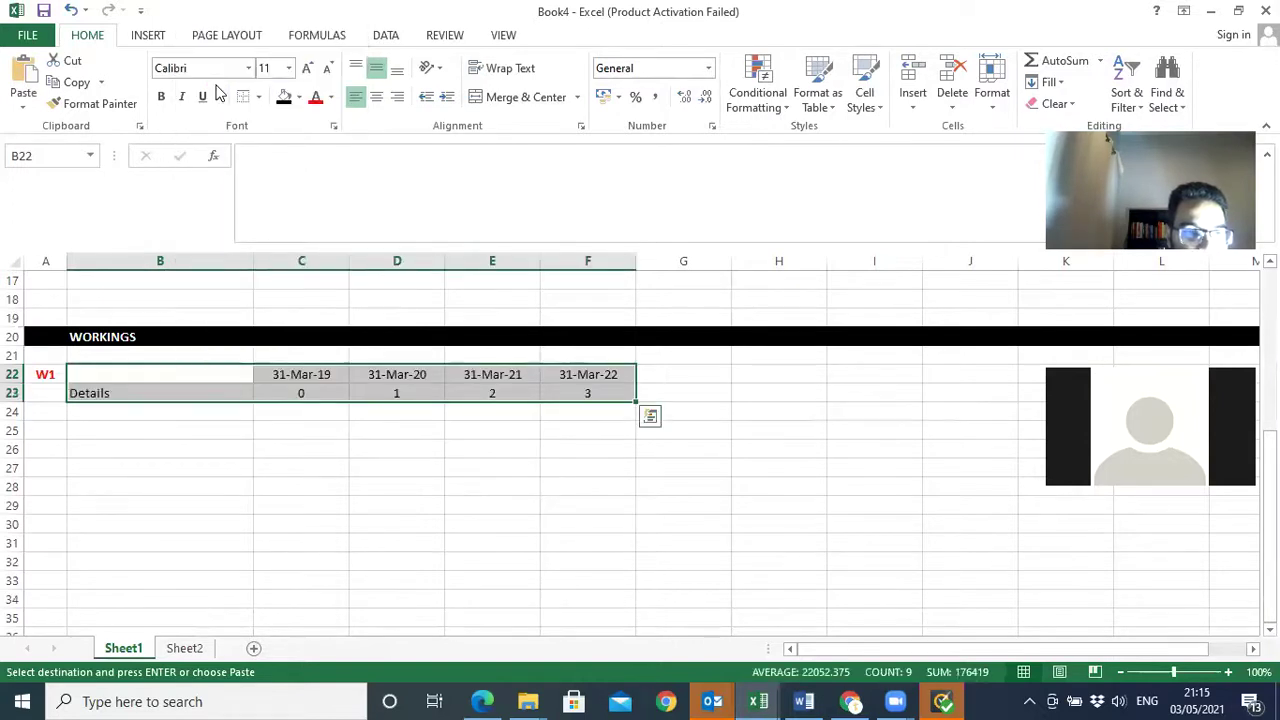
- Enter the row labels "Current assets" in B24 and "Current liabilties" in B25 of working W1
left_click(150, 410)
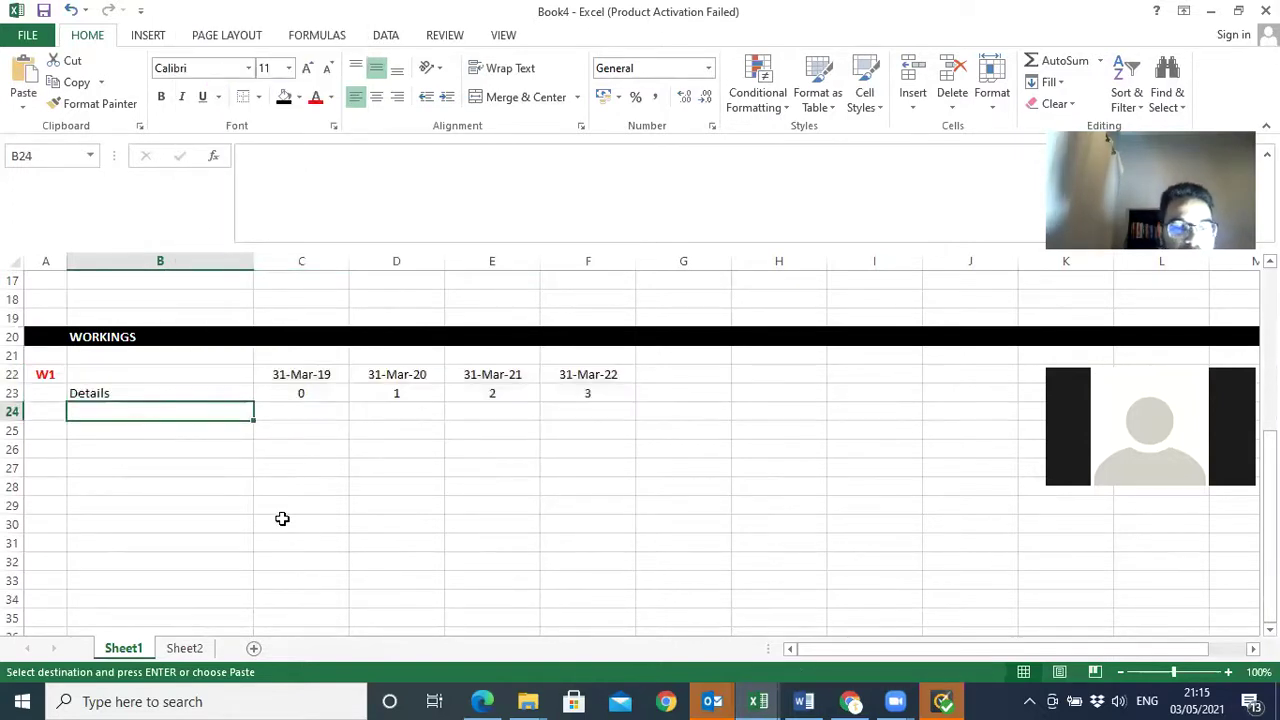
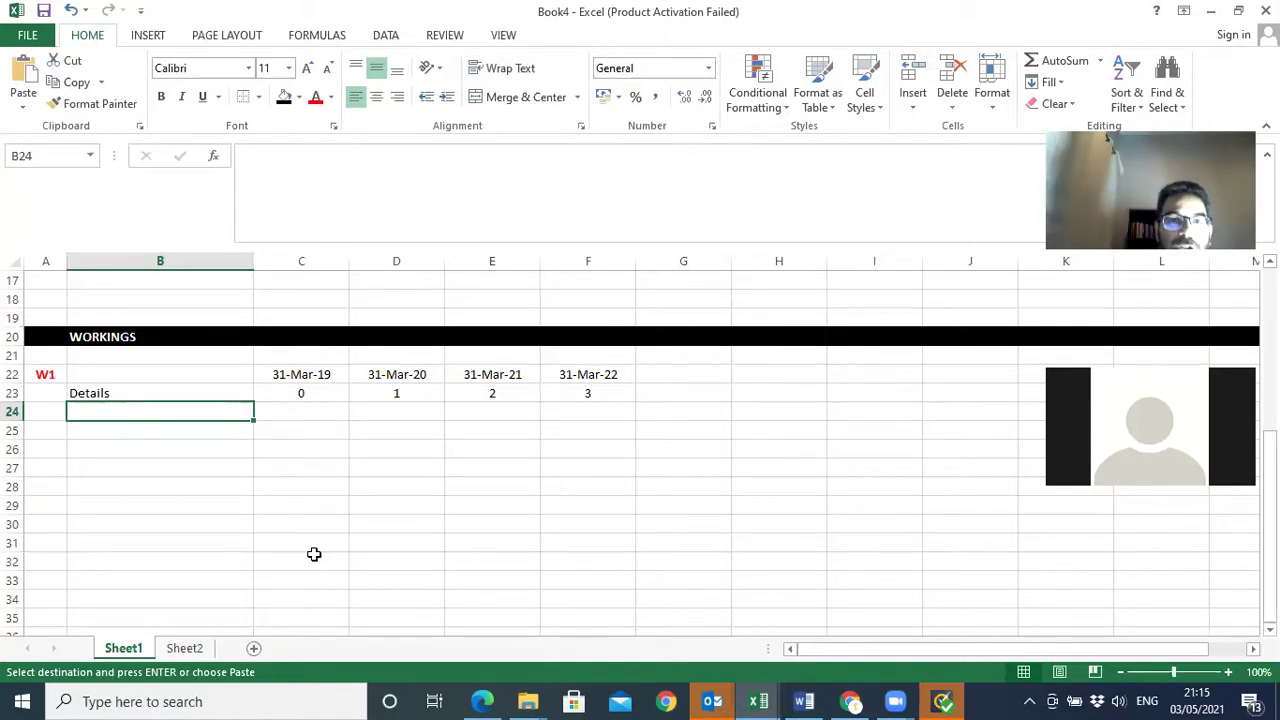
type("Curr")
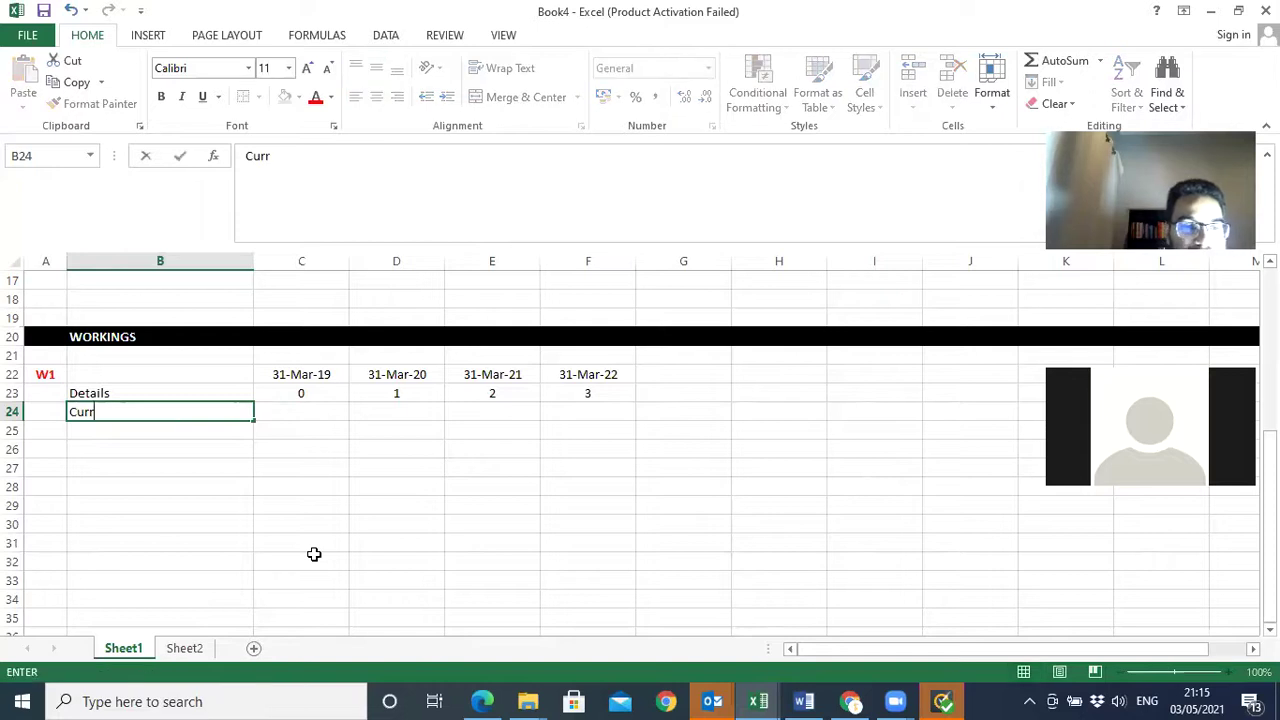
type("ent assets")
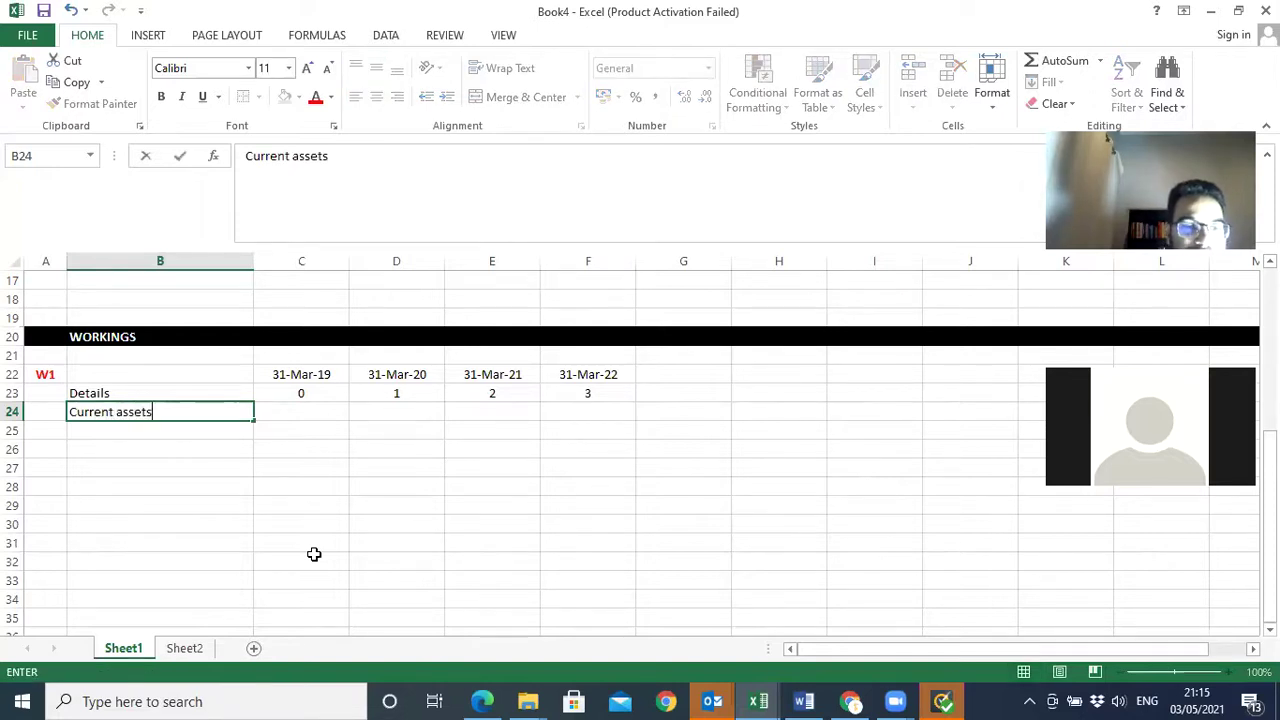
key("Return")
type("C")
key("BackSpace")
type("Cu")
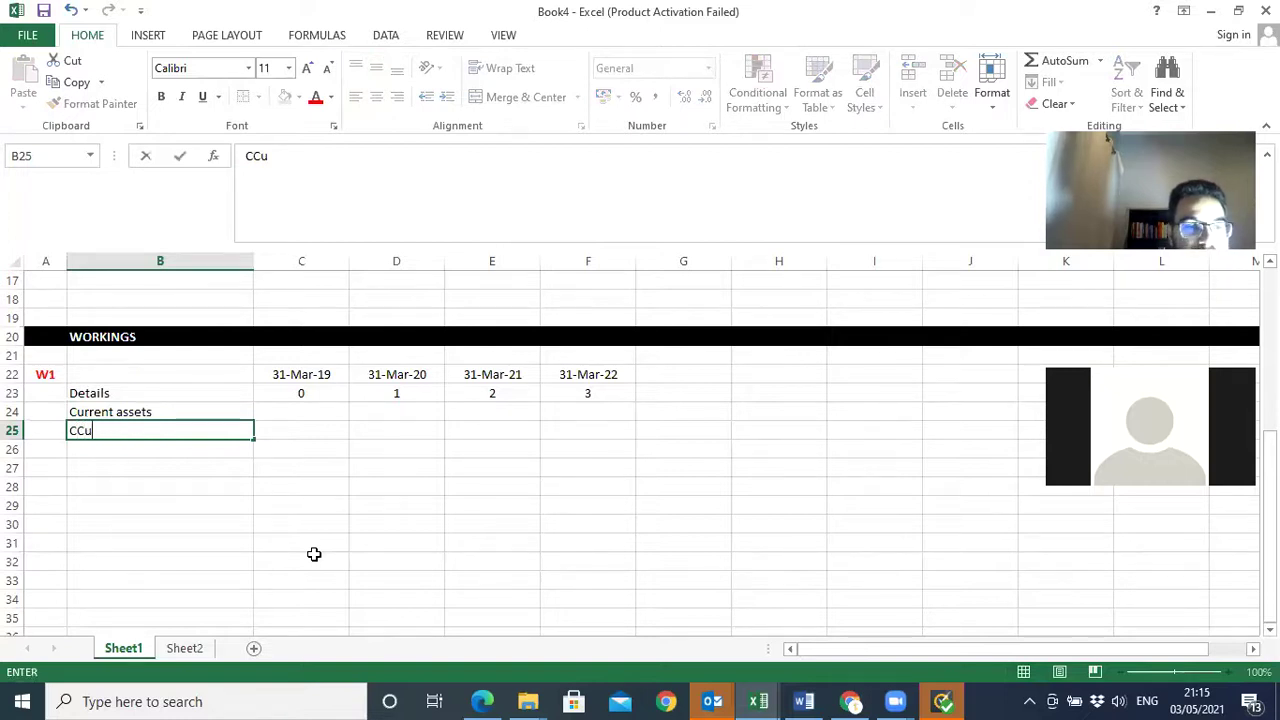
key("BackSpace")
key("BackSpace")
type("urre")
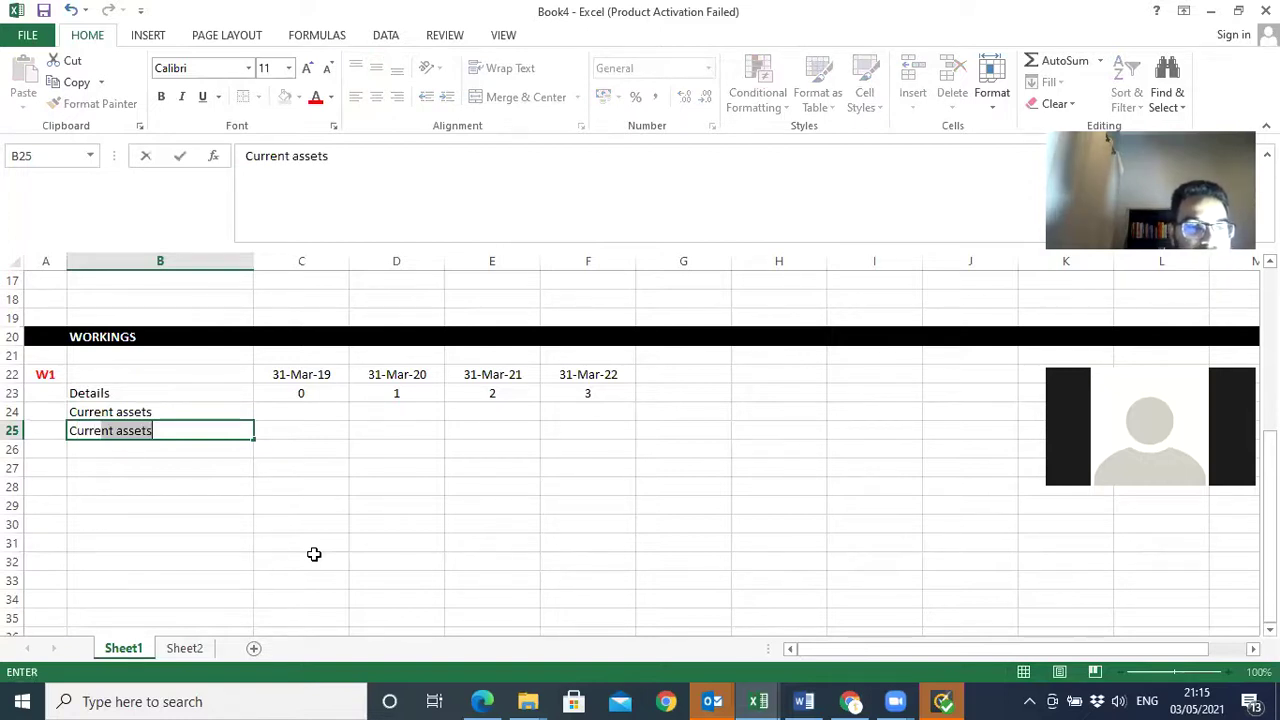
type("nt liab")
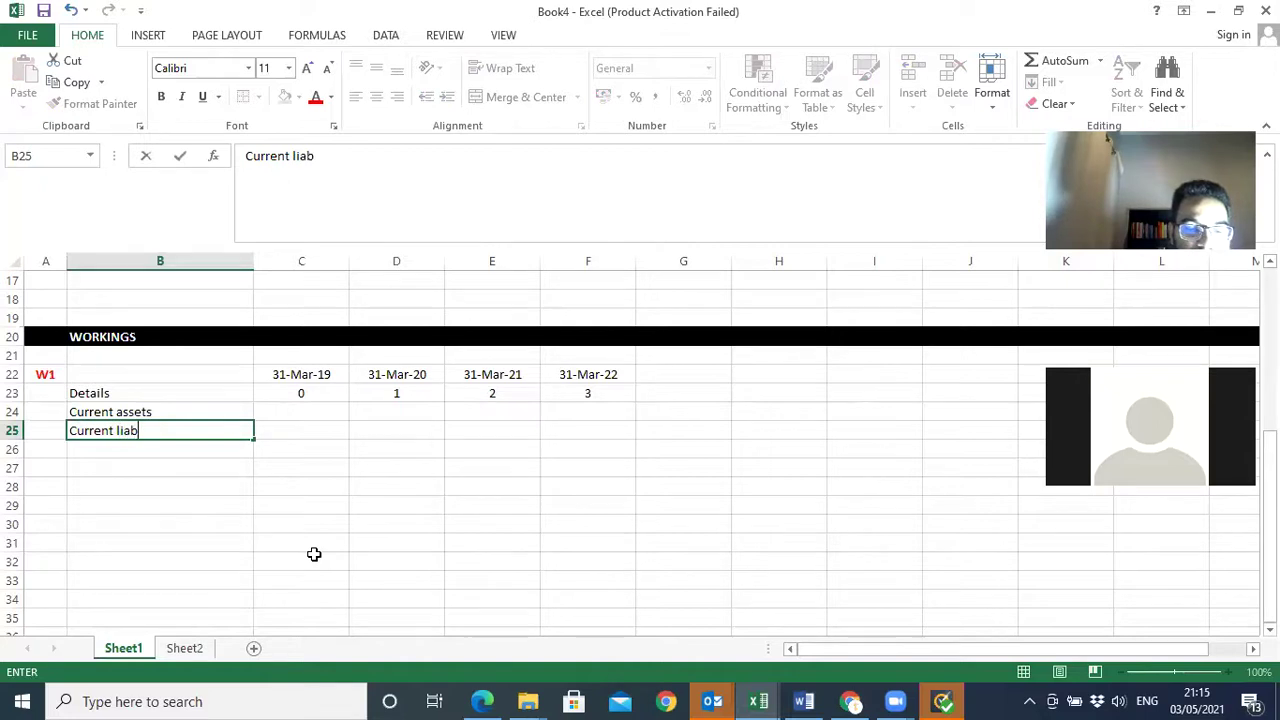
type("ilties")
key("Return")
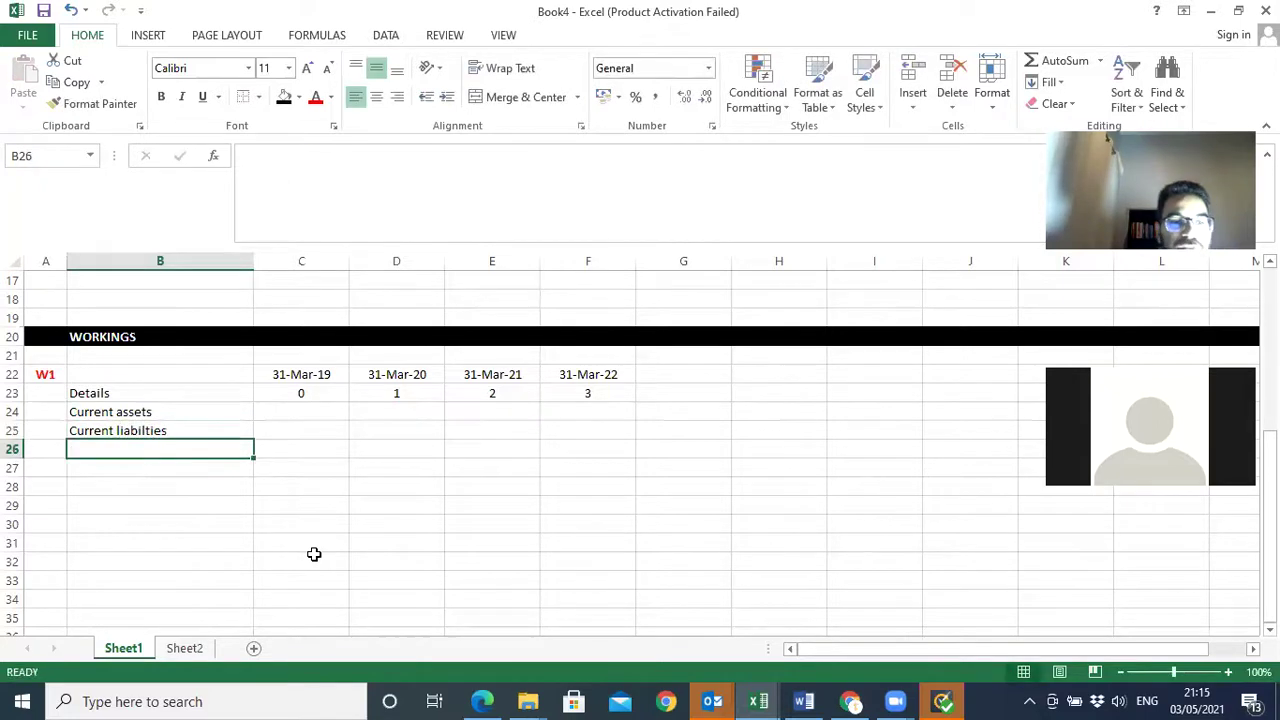
- Correct the spelling of the label in B25 to "Current liabilities"
left_click(162, 428)
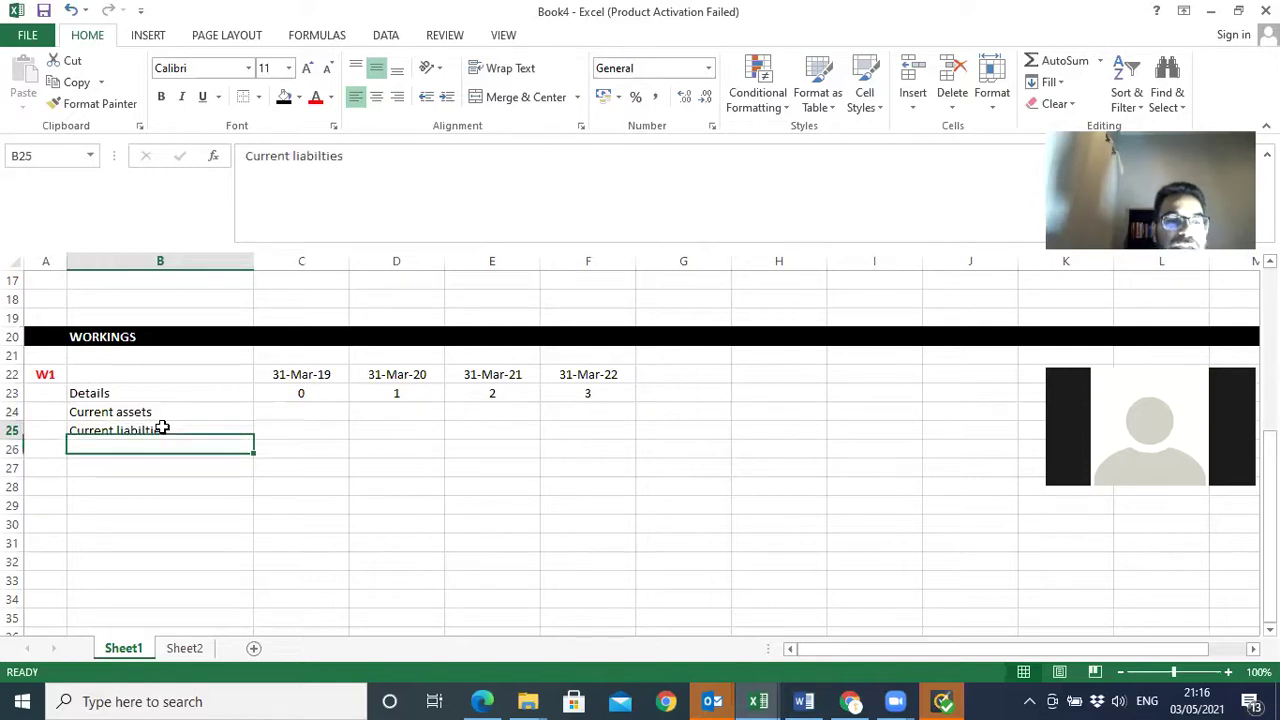
left_click(322, 155)
type("i")
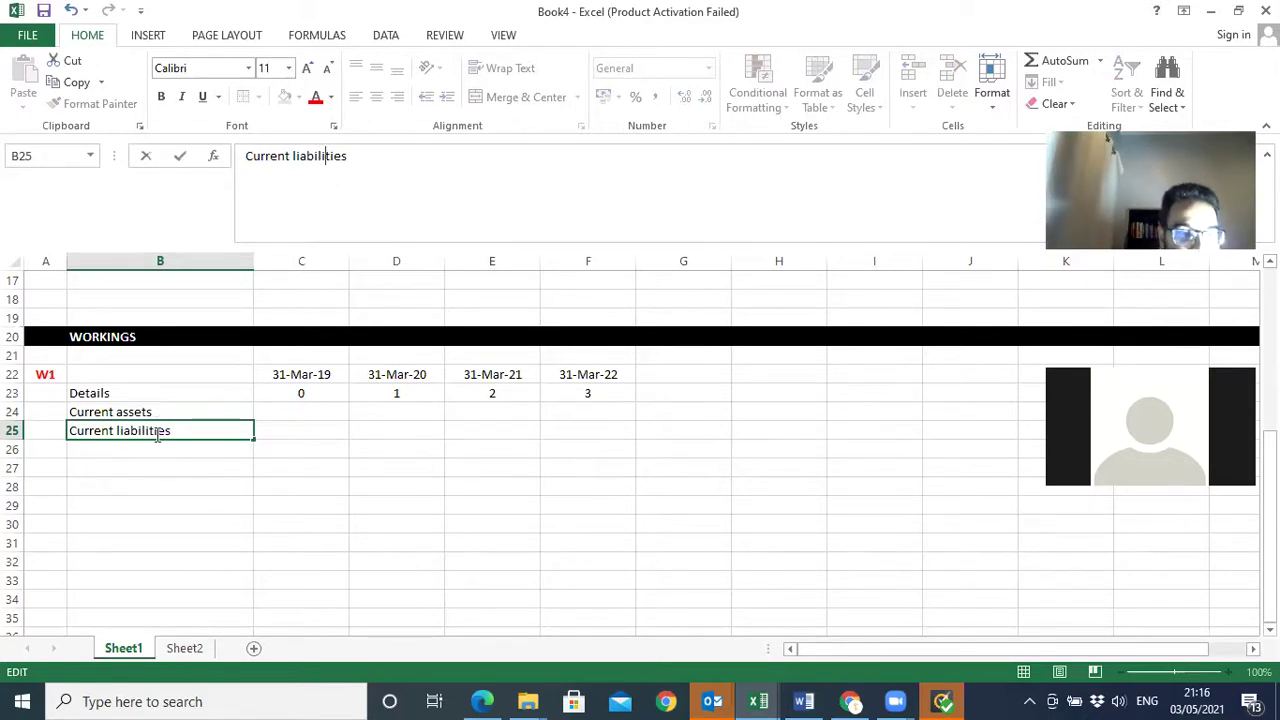
- Format B26:F26 as bold with a top border and enter the label "Total" in B26
left_click_drag(155, 448, 623, 449)
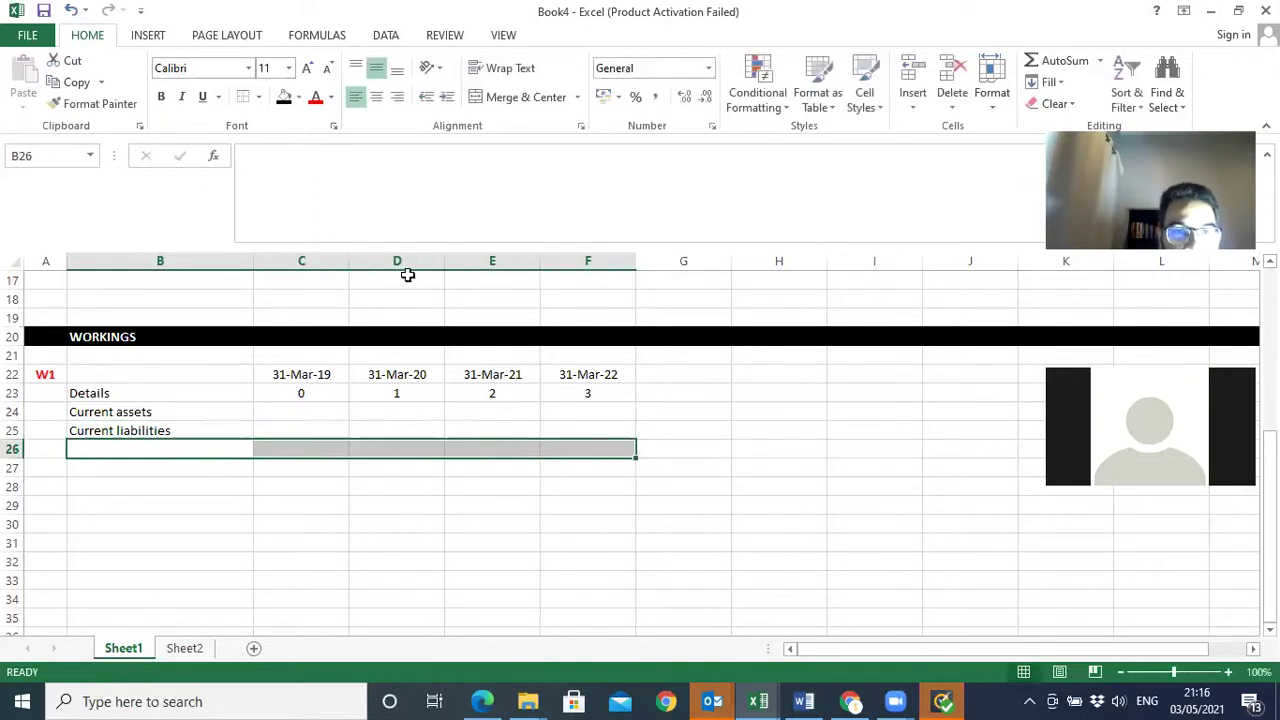
left_click(162, 97)
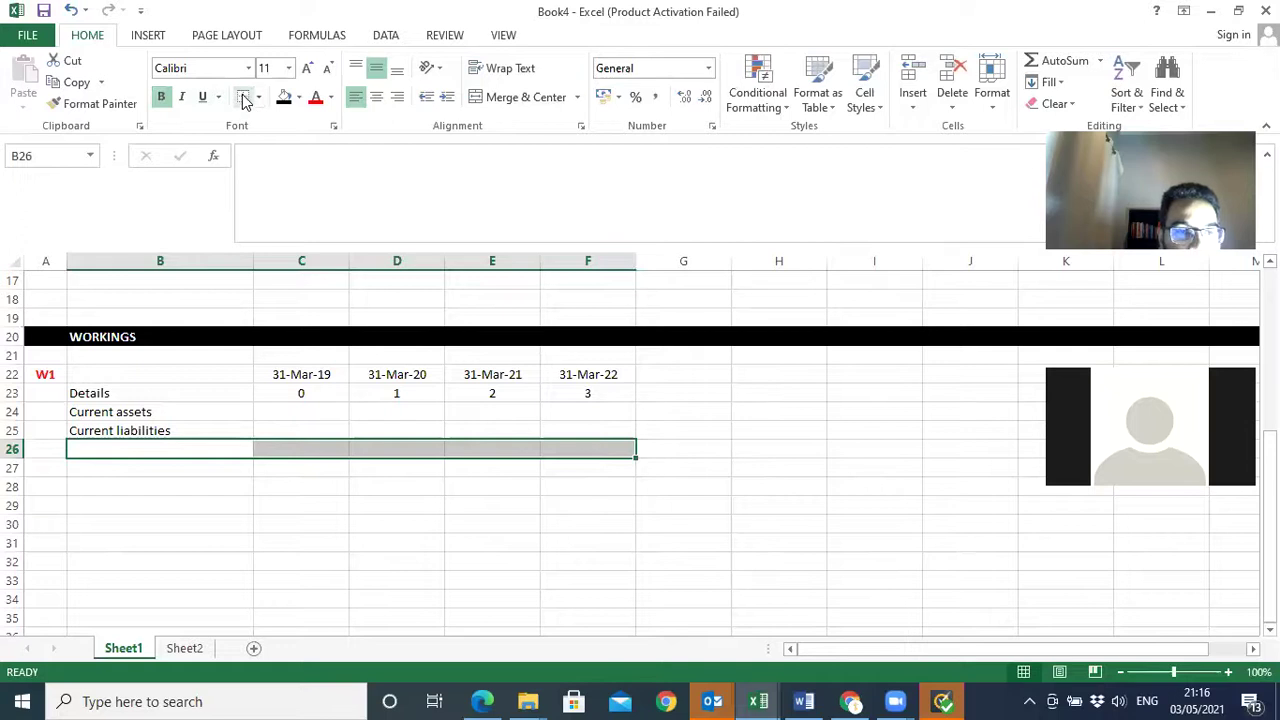
left_click(82, 447)
type("T")
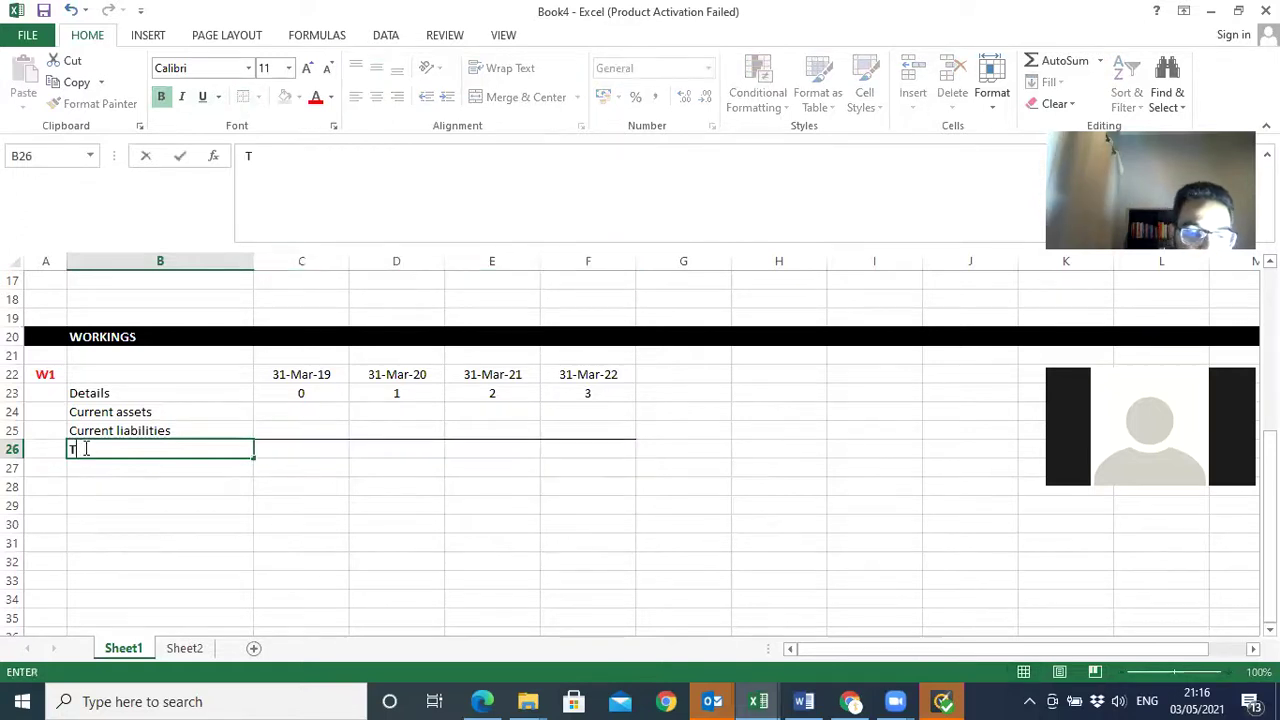
type("otal")
key("Return")
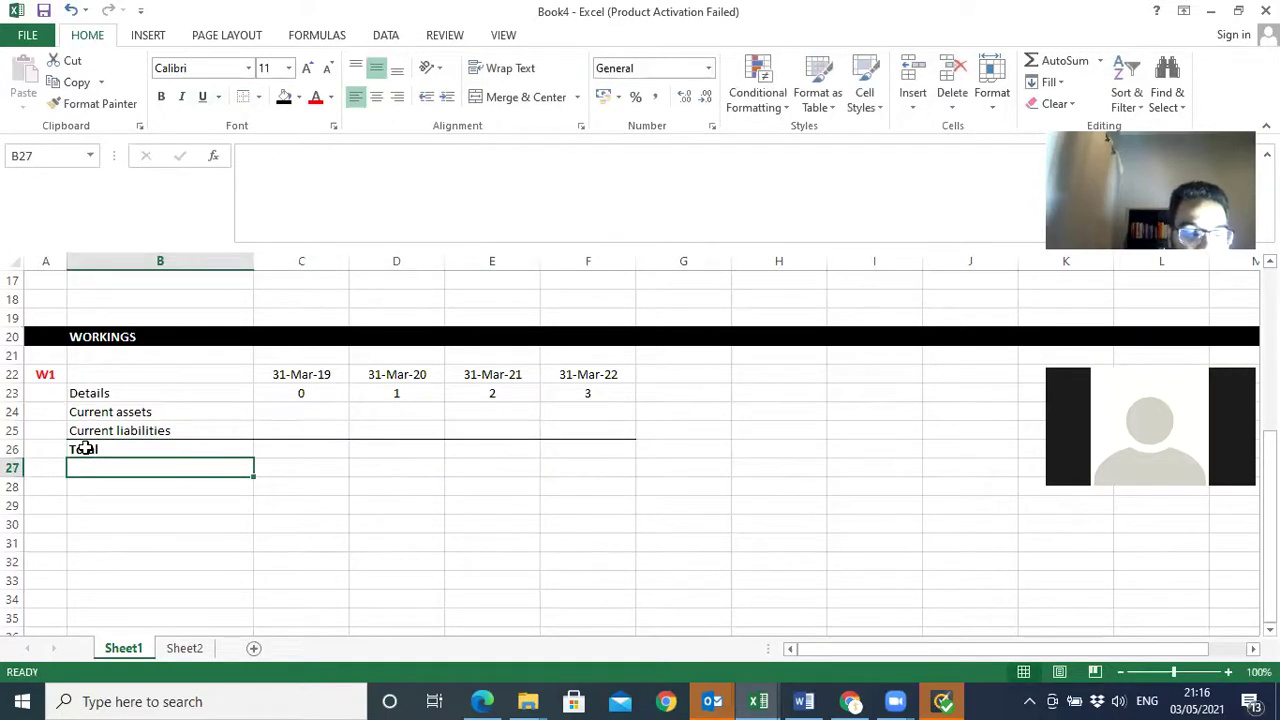
- Enter the label "Change in working capital" in B27 and fill B27:F27 with green
type("Change ")
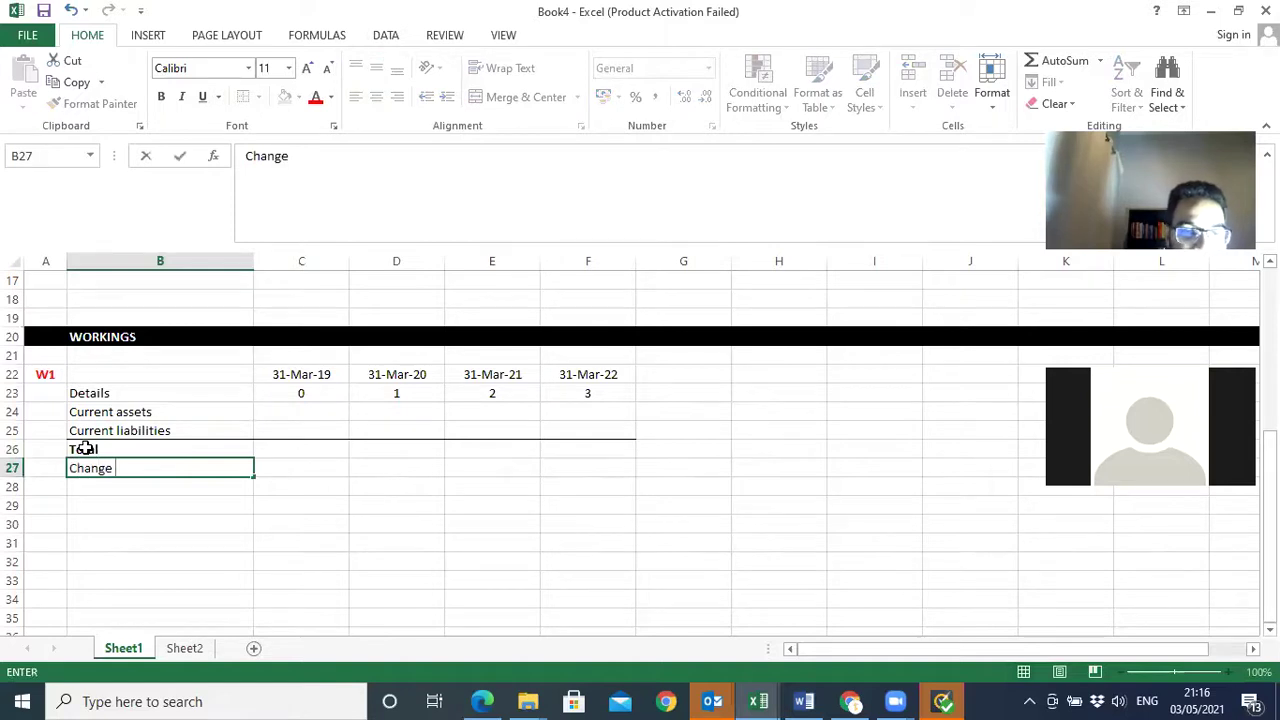
type("in w")
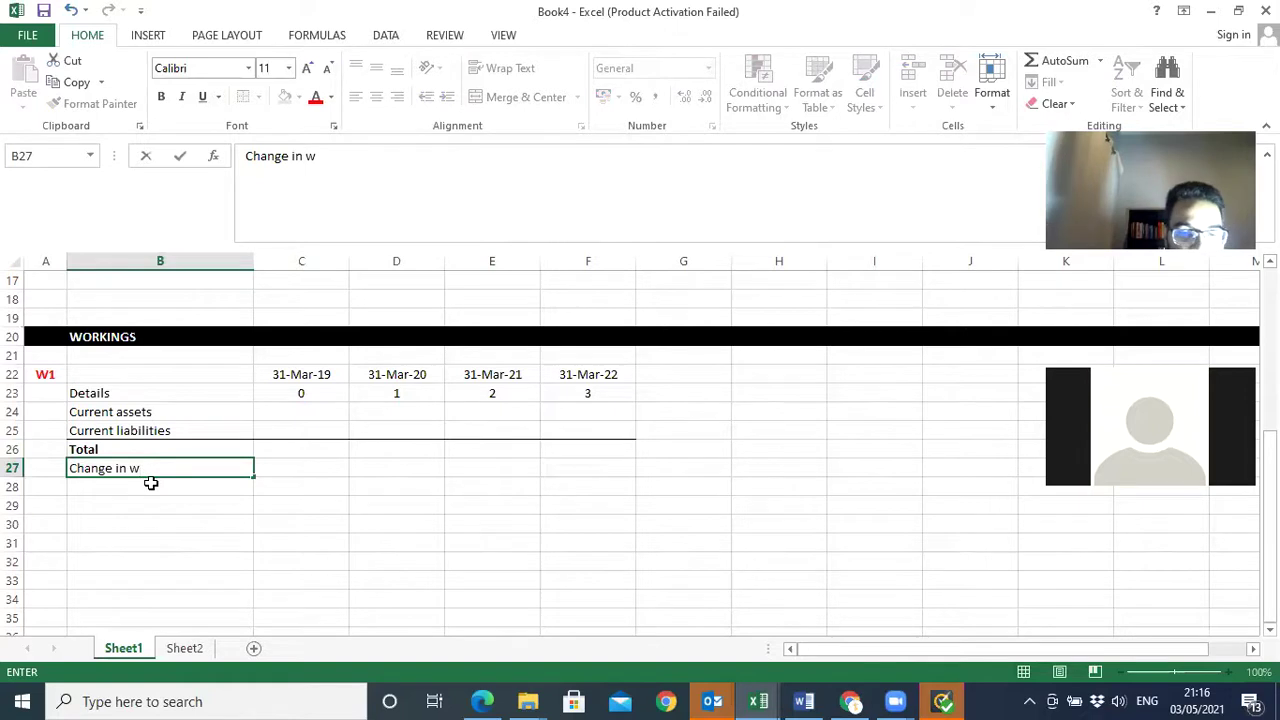
type("orking capital")
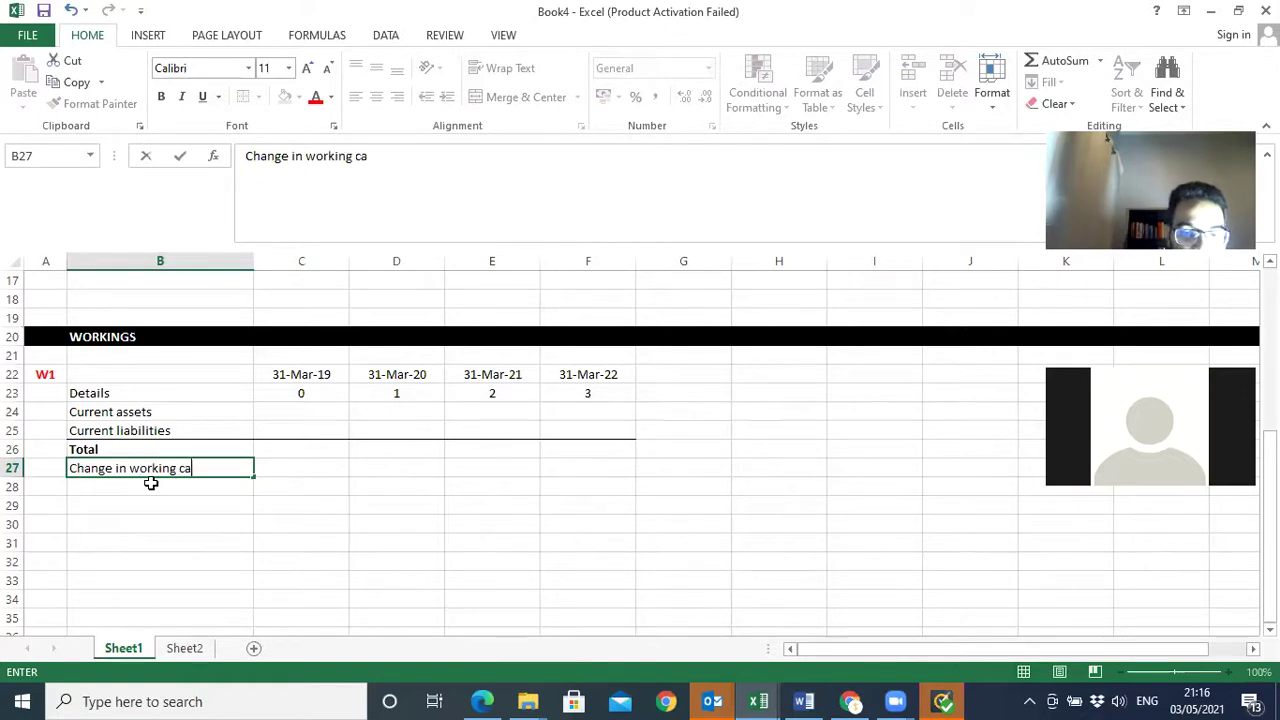
left_click(362, 507)
left_click_drag(186, 468, 554, 465)
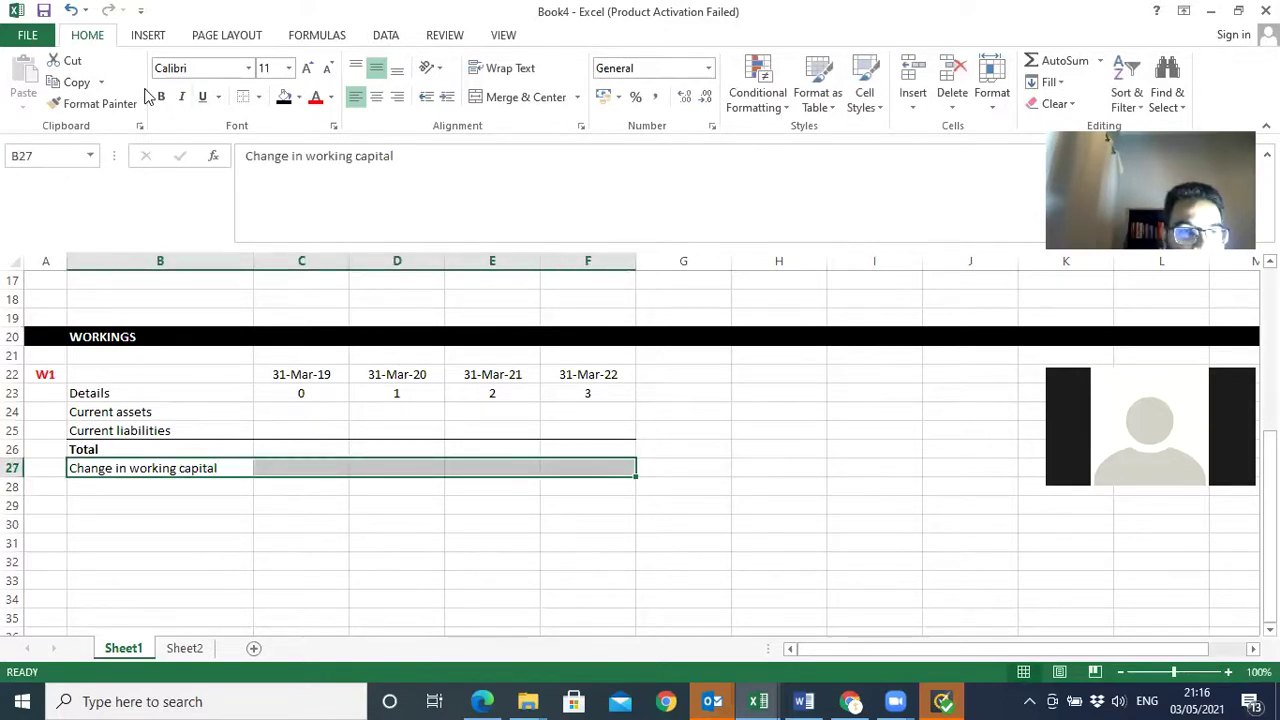
left_click(301, 97)
left_click(343, 238)
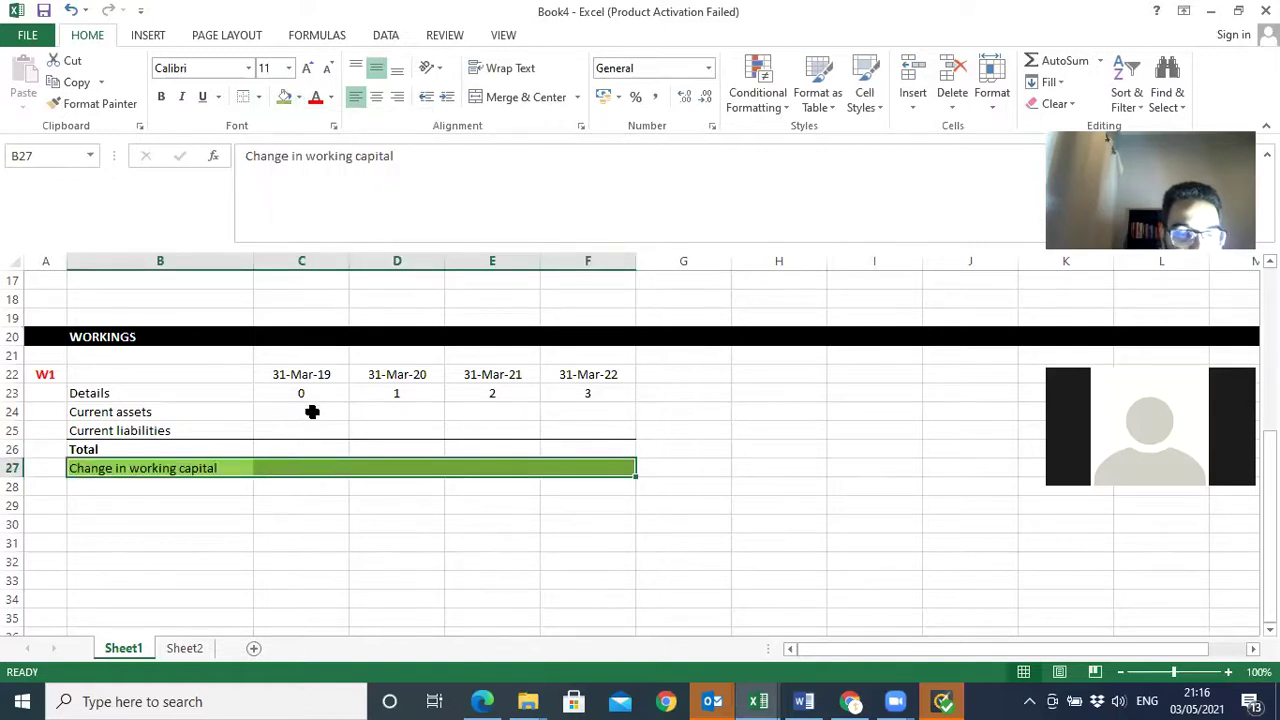
- Consult the working capital requirements in the Test 2 PDF in the browser, and enter the March 2019 figures 232015 in C24 and 220125 in C25
left_click(312, 411)
left_click(485, 701)
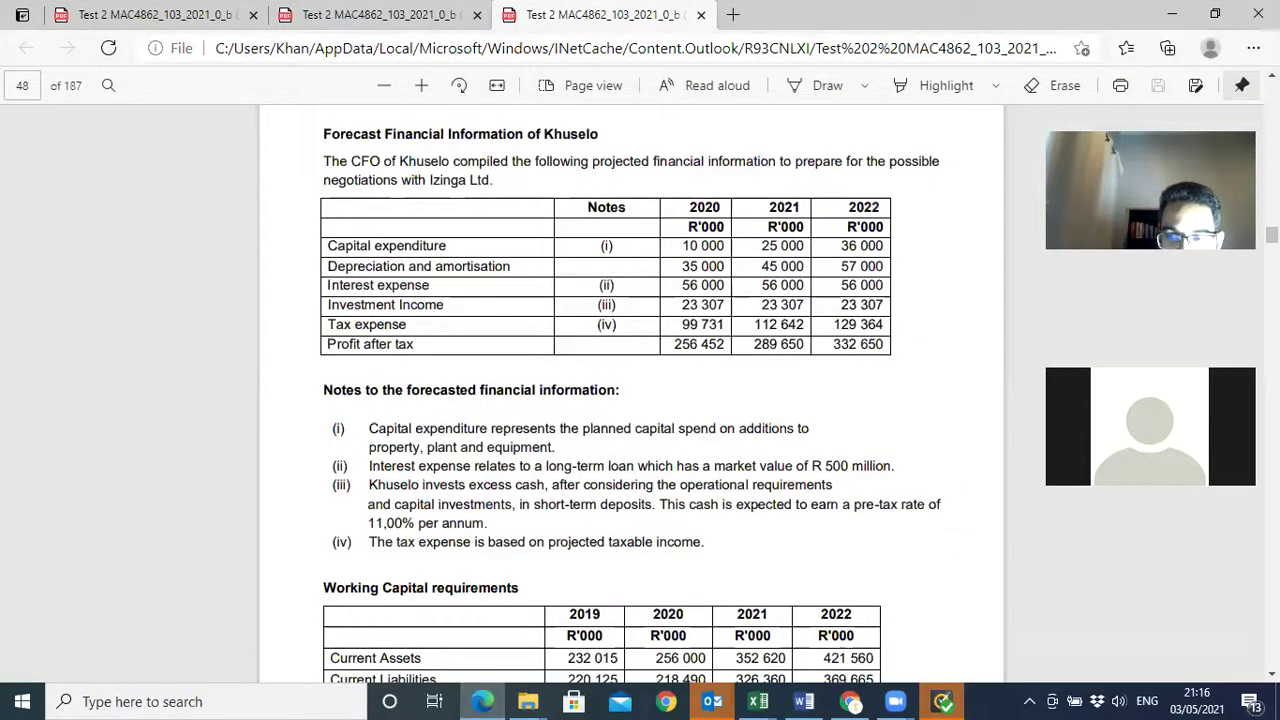
scroll(630, 390, "down", 2)
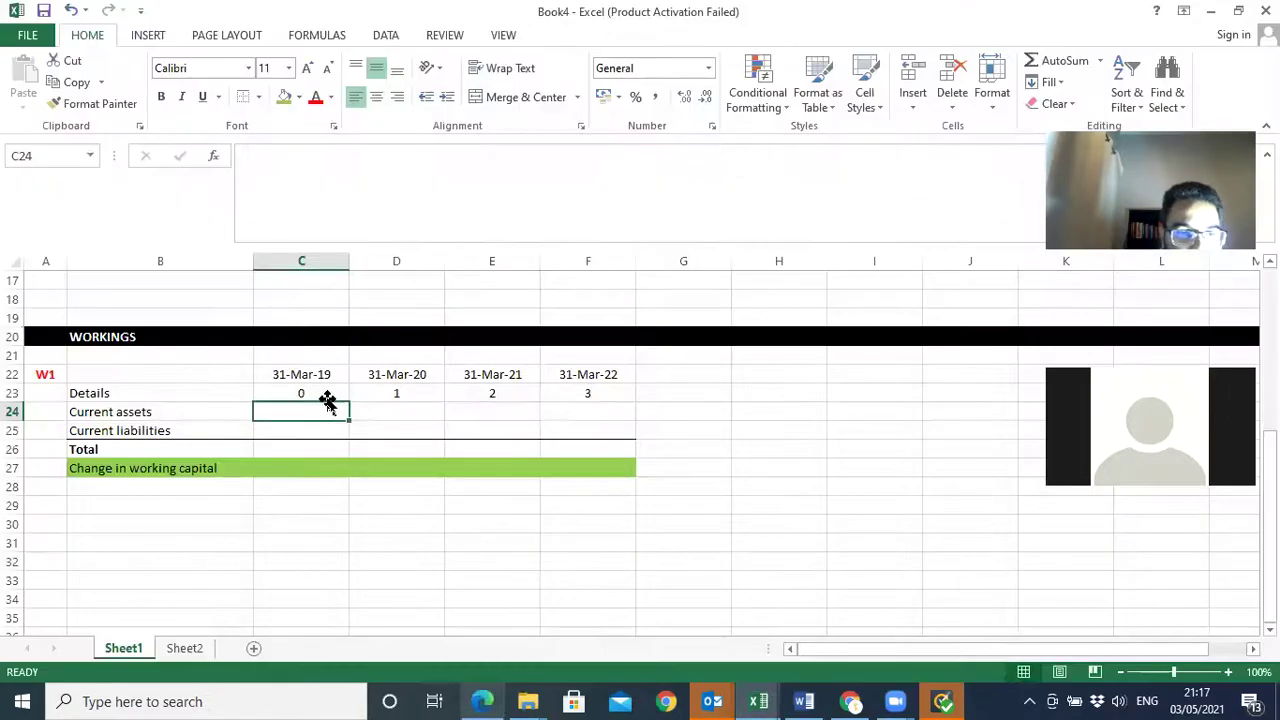
left_click(460, 615)
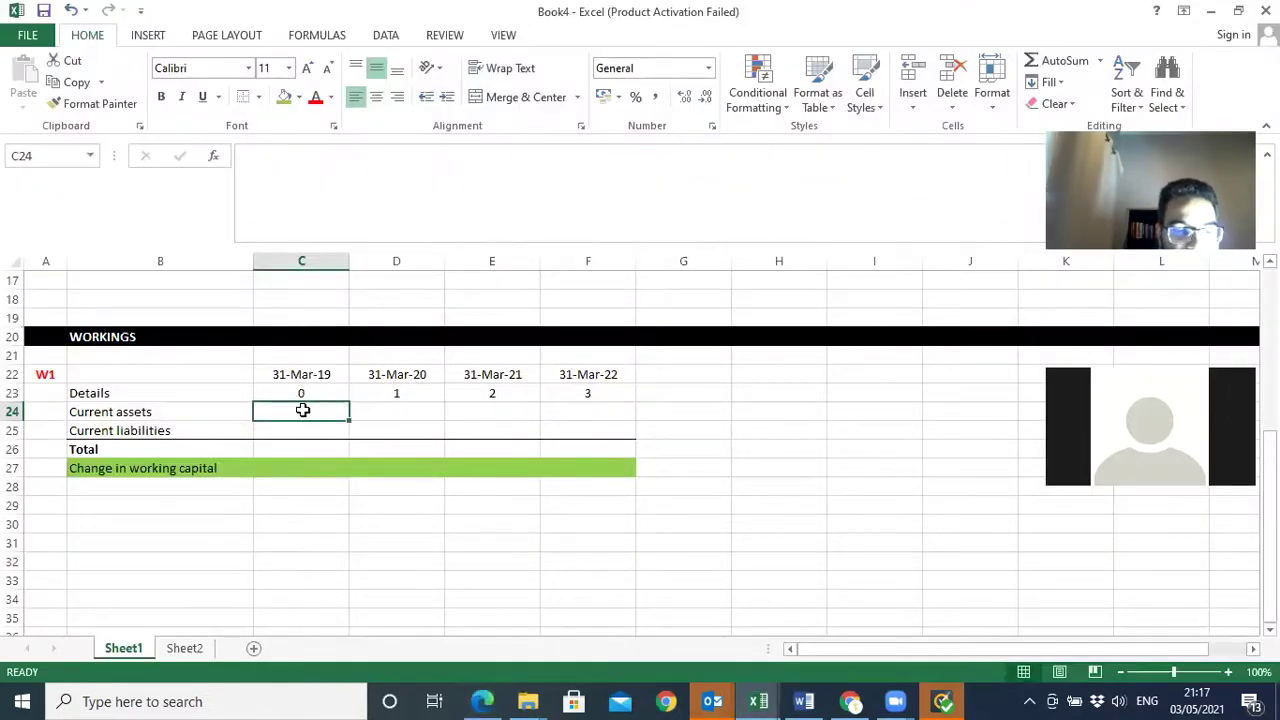
type("232015")
key("Return")
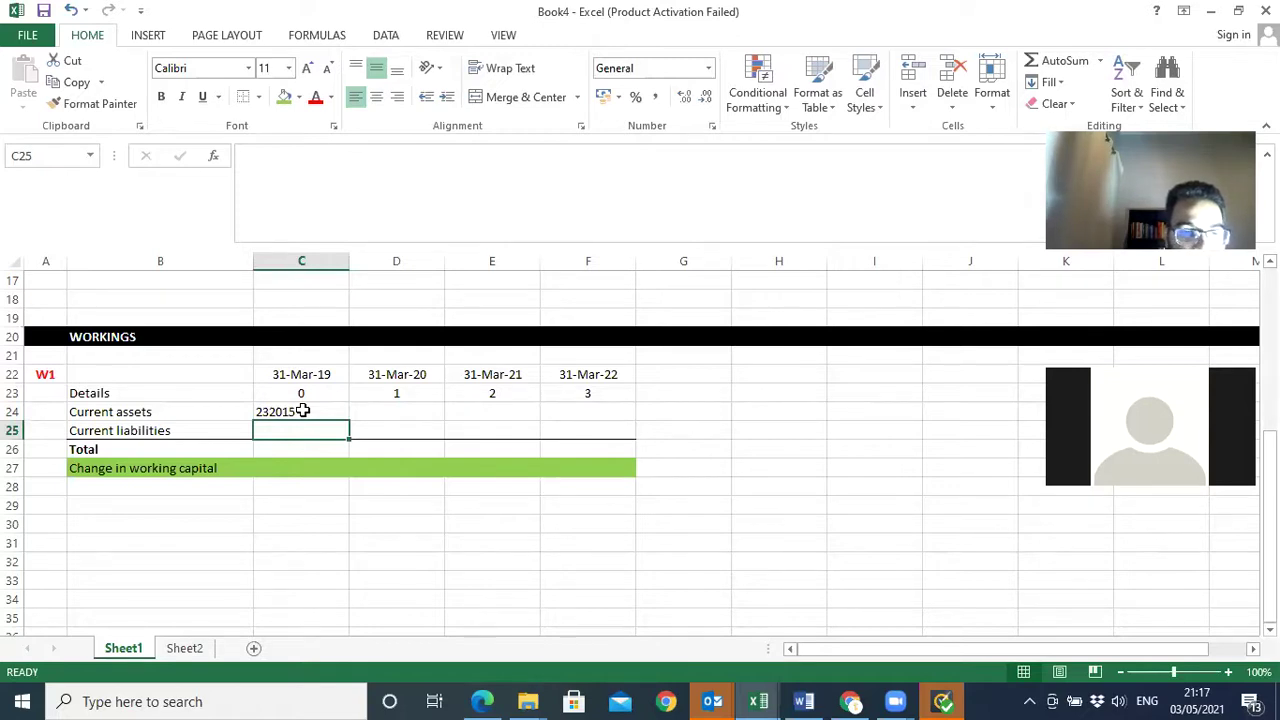
type("220125")
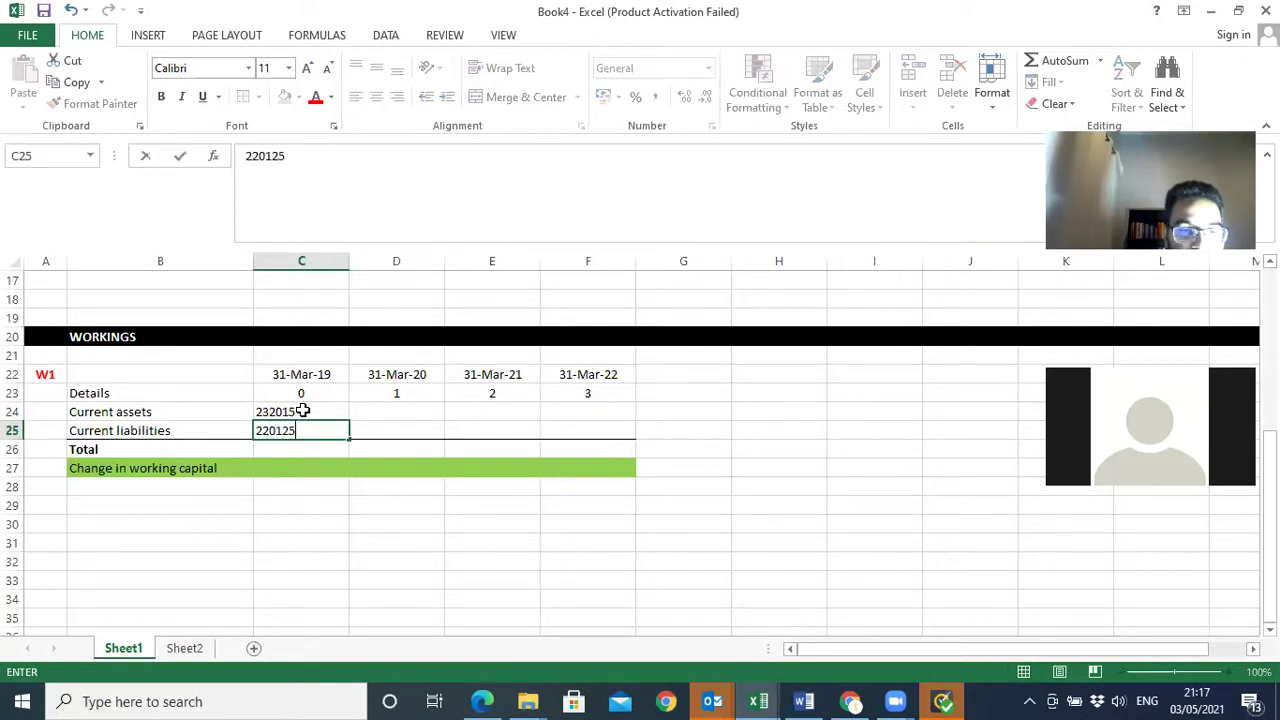
key("Tab")
- Enter the current assets for 2020 to 2022 in D24:F24 as 256000, 352620 and 421560
key("Up")
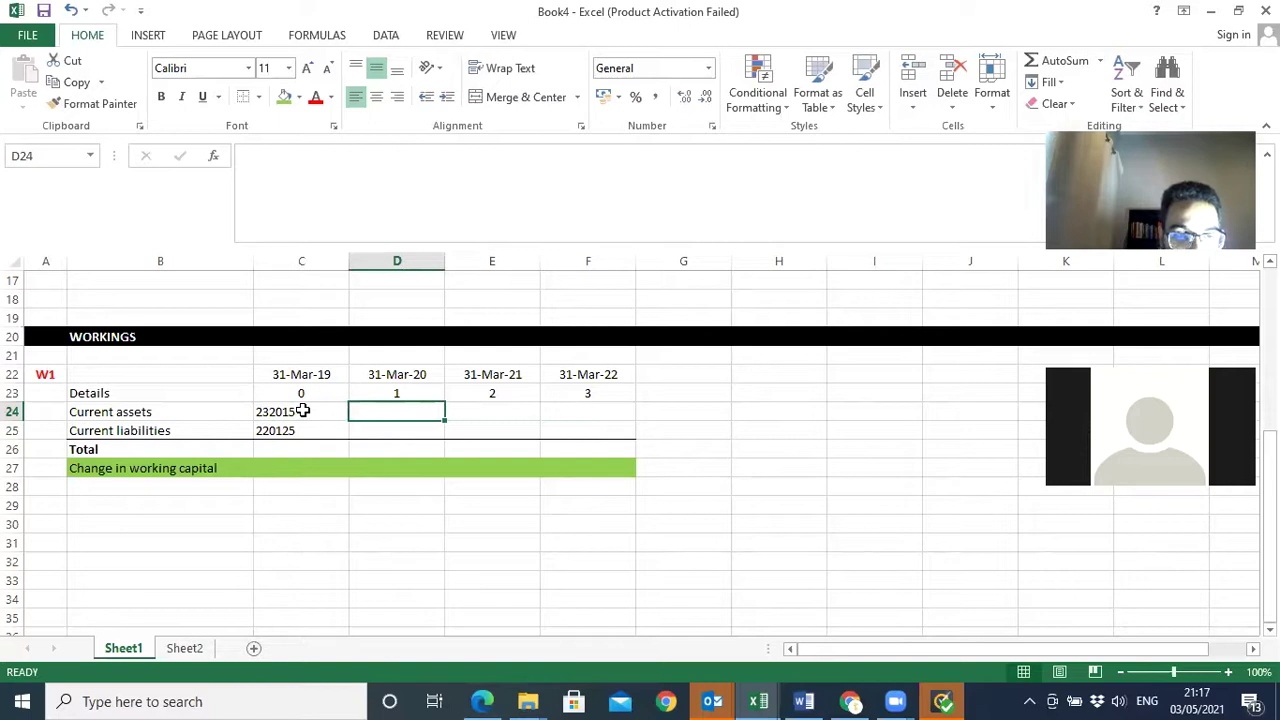
type("256")
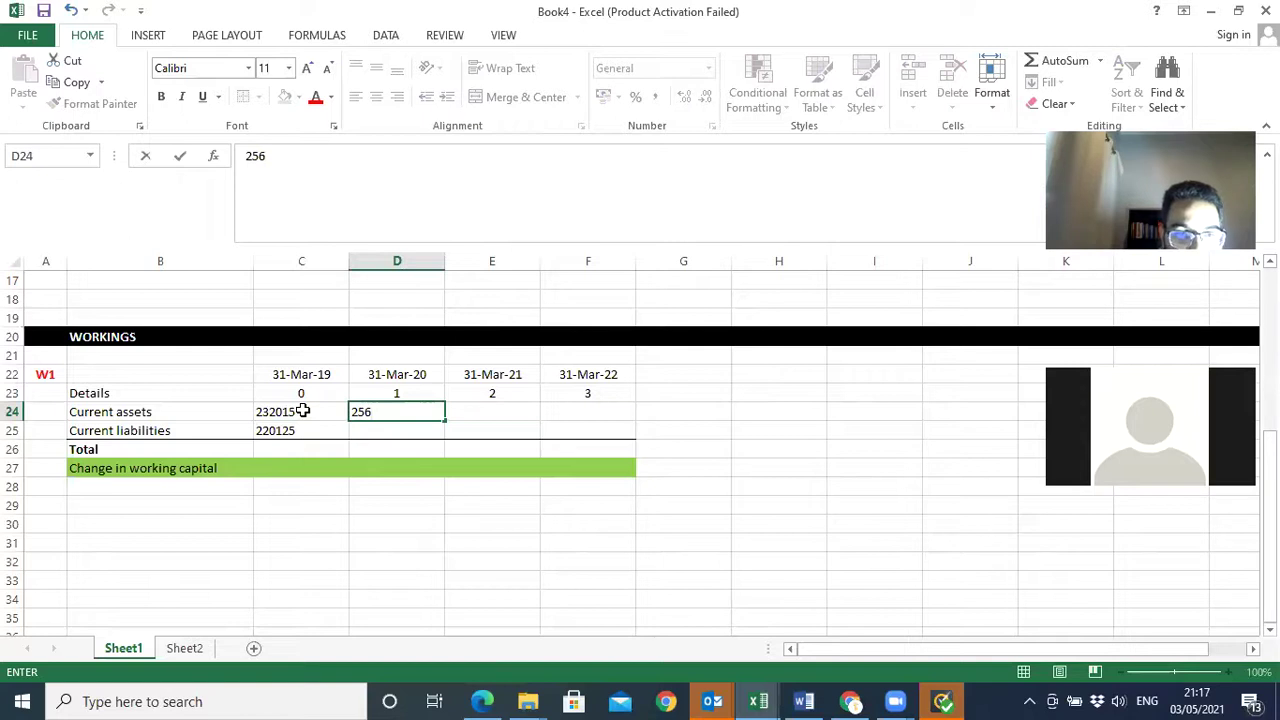
type("000")
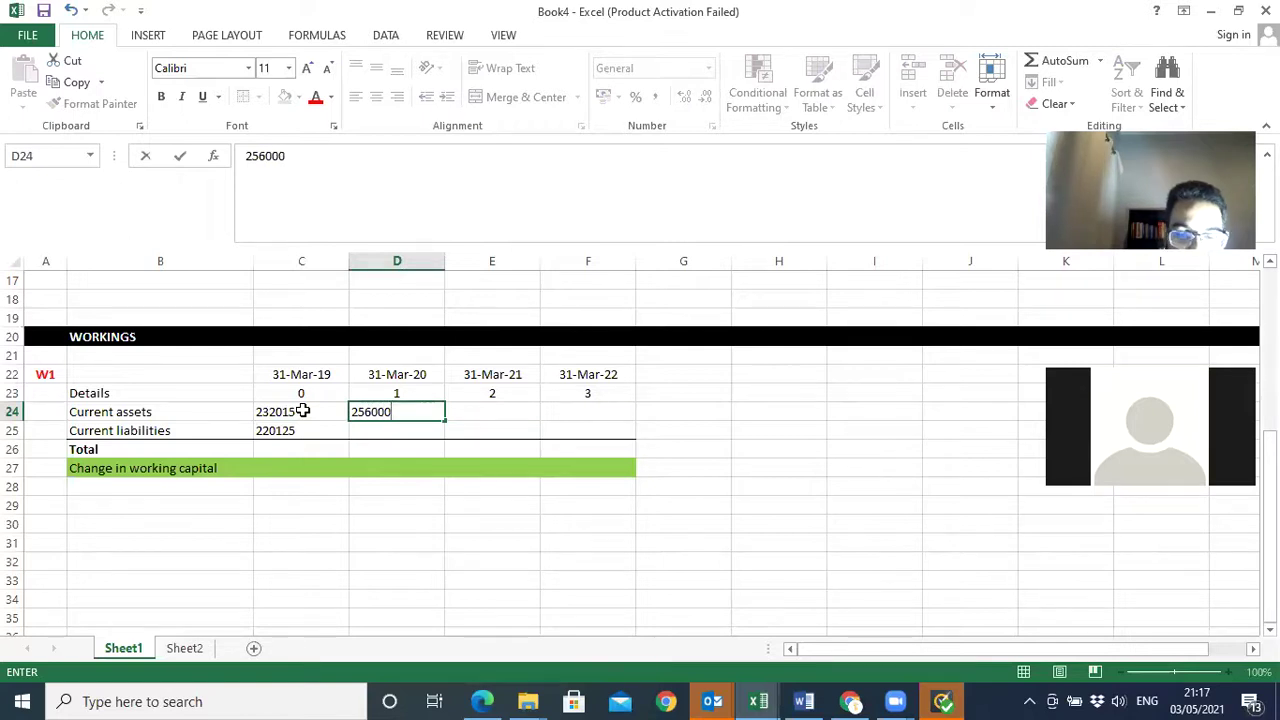
key("Tab")
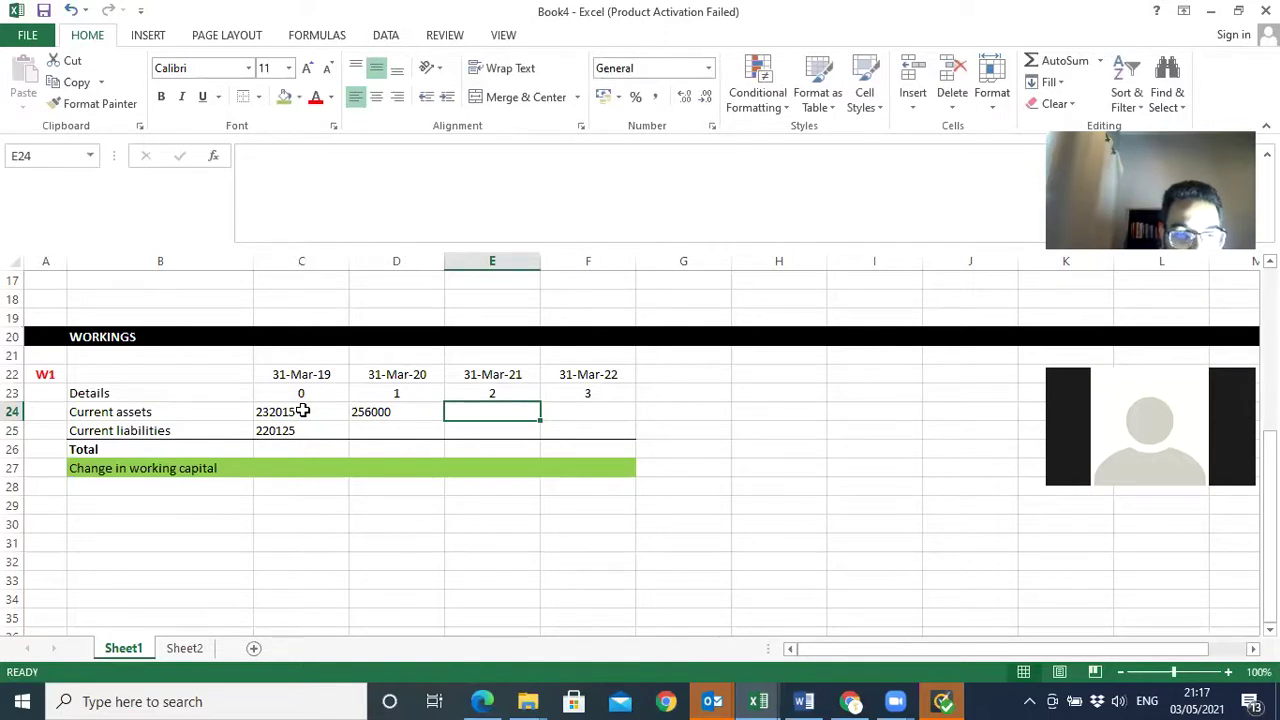
type("352")
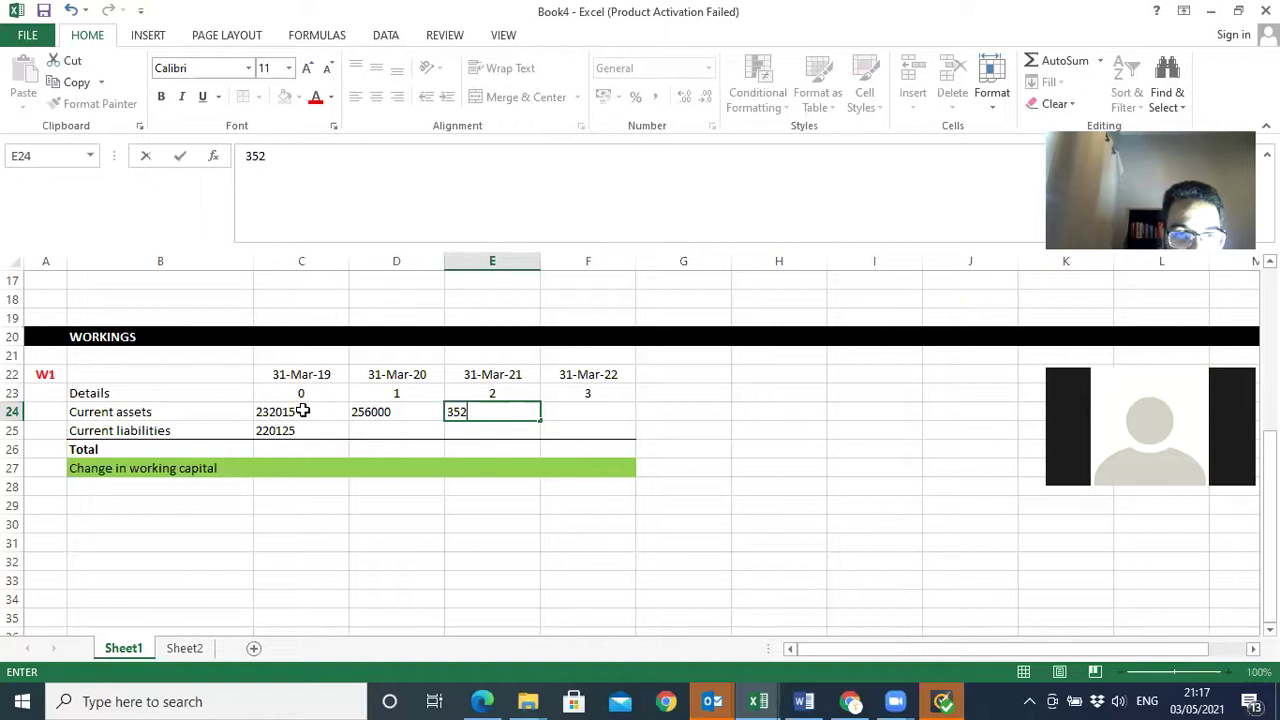
type("620")
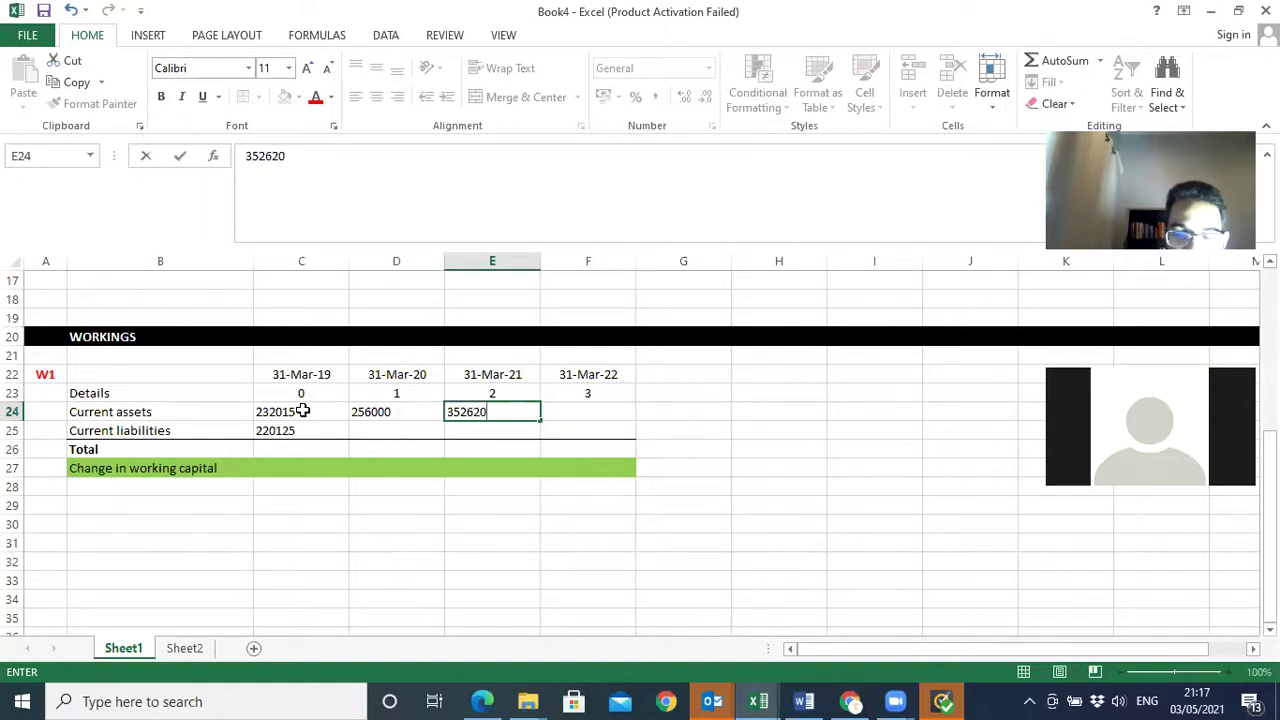
key("ctrl+Return")
key("Right")
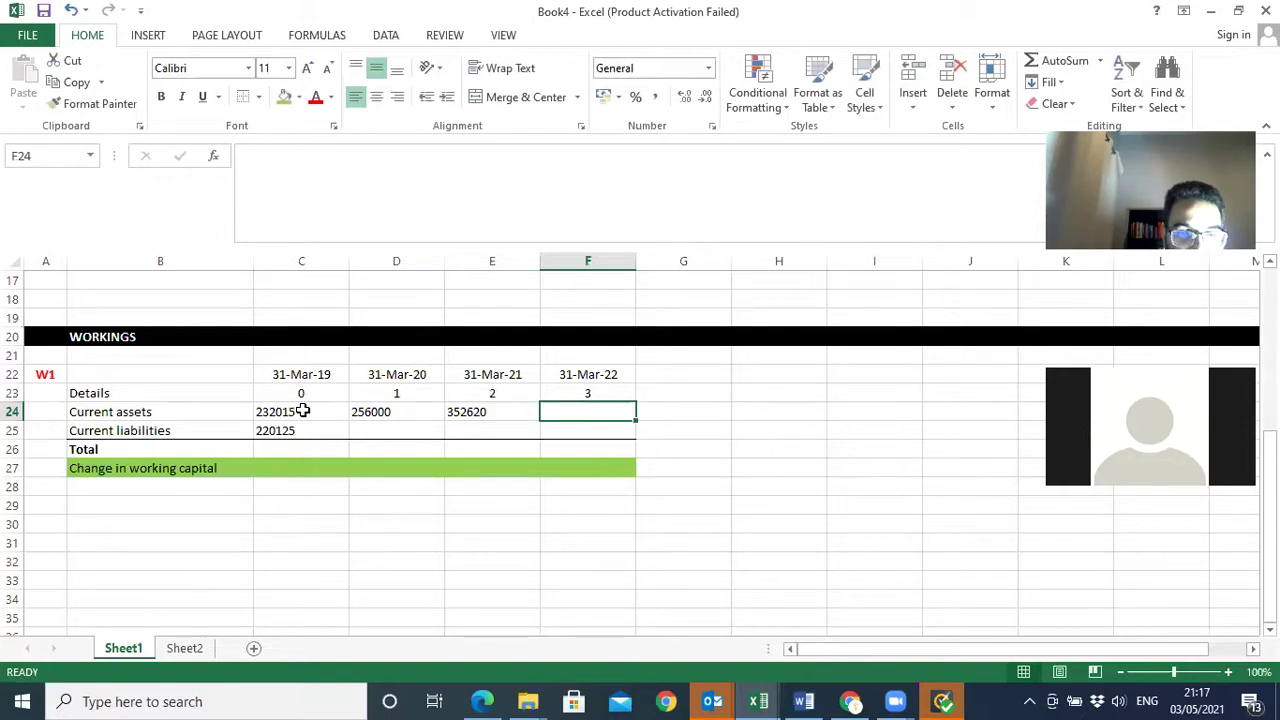
type("421560")
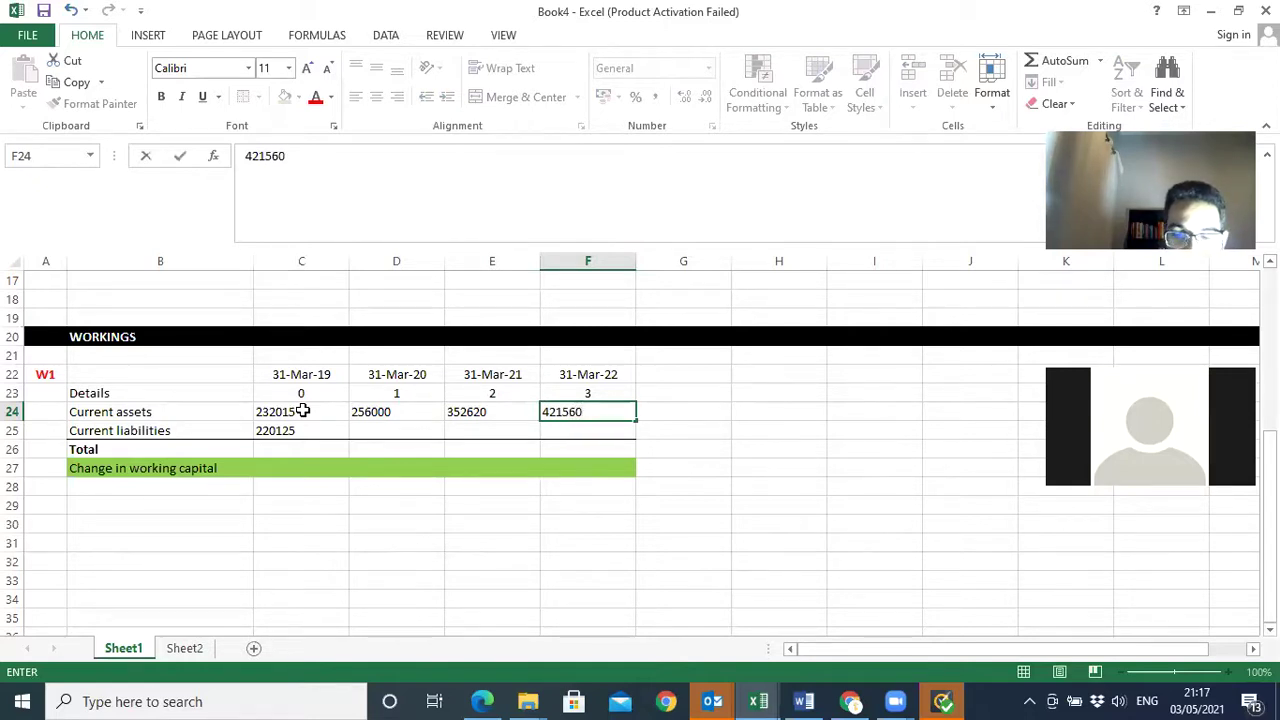
key("Return")
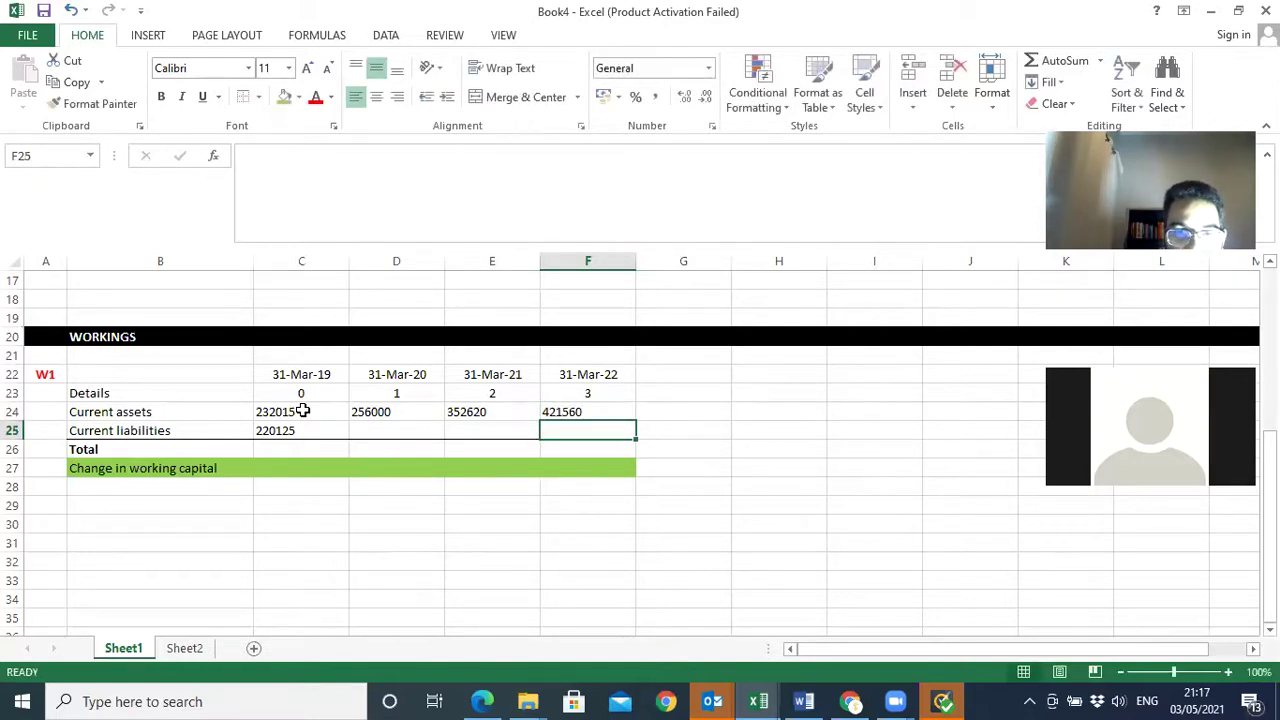
- Enter the current liabilities for 2020 to 2022 in D25:F25 as 218490, 326360 and 369665
key("Left")
key("Left")
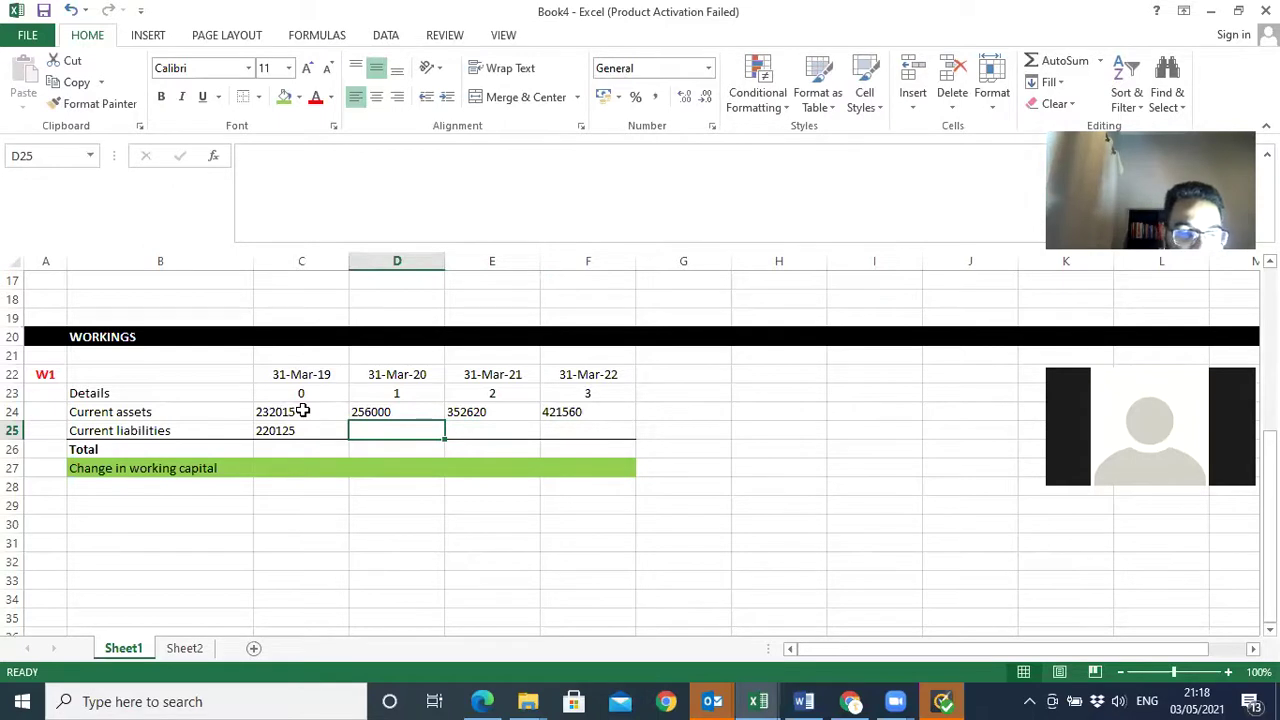
type("218")
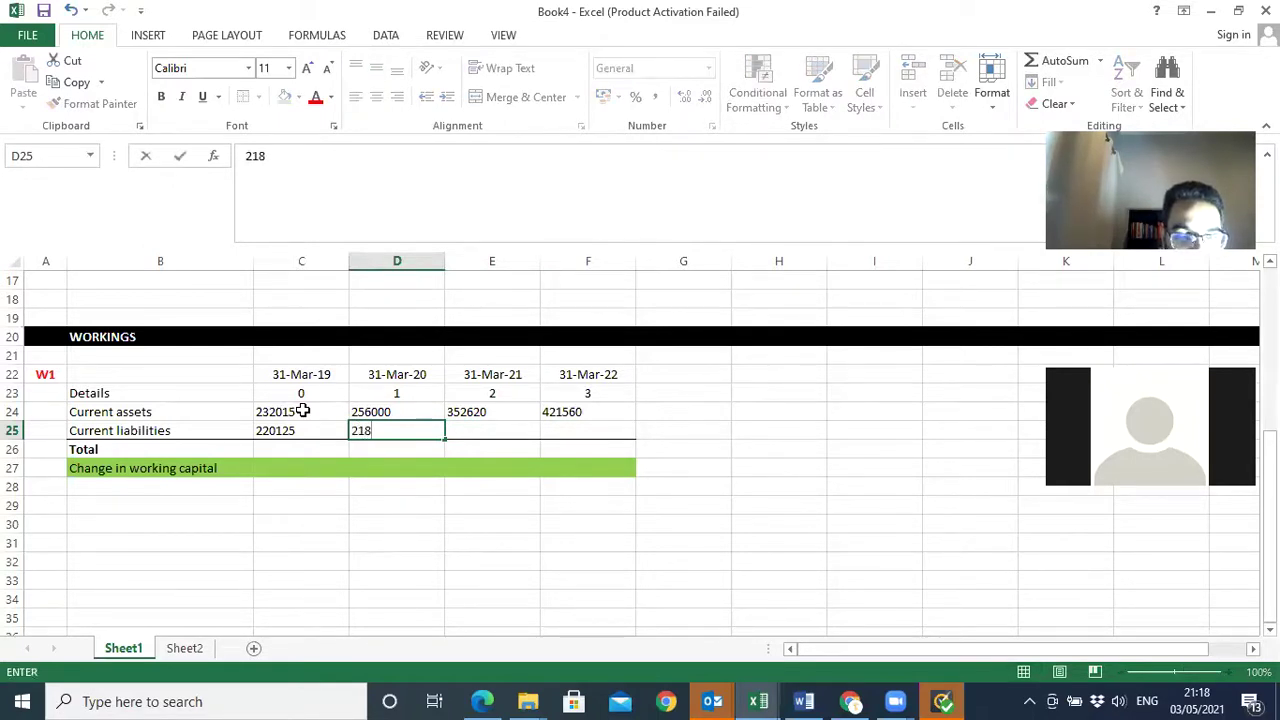
type("490")
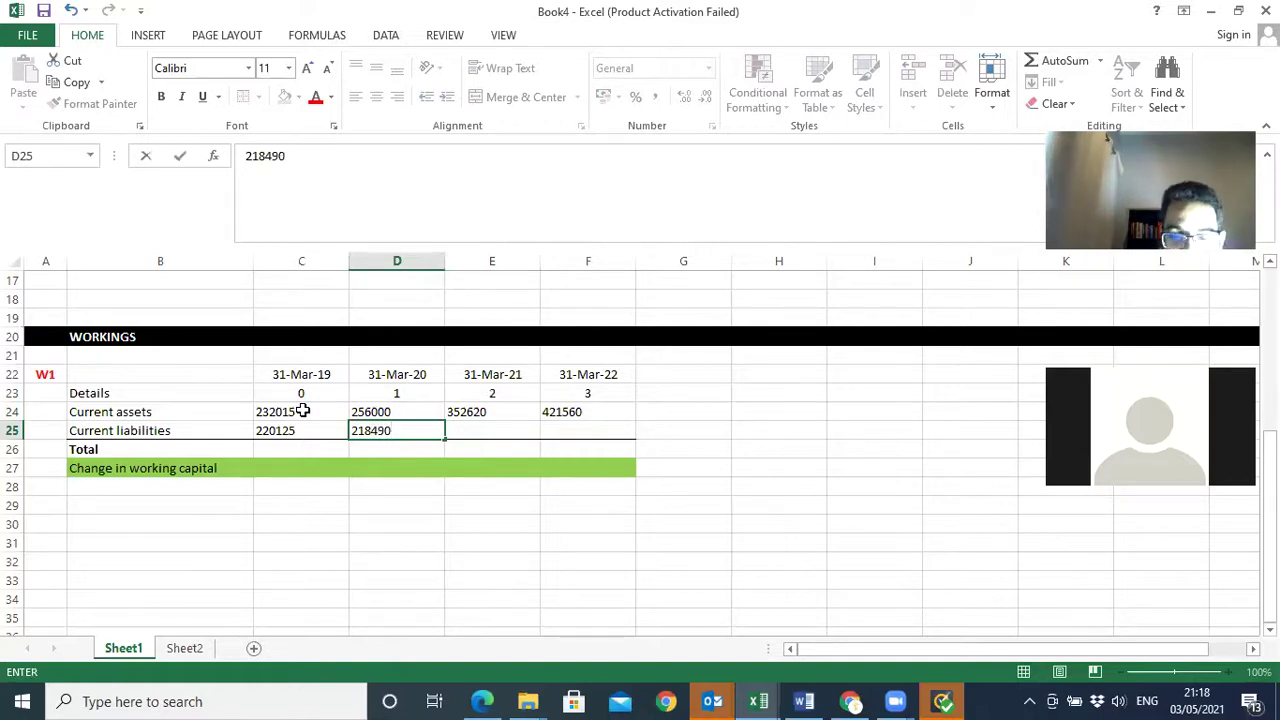
key("Tab")
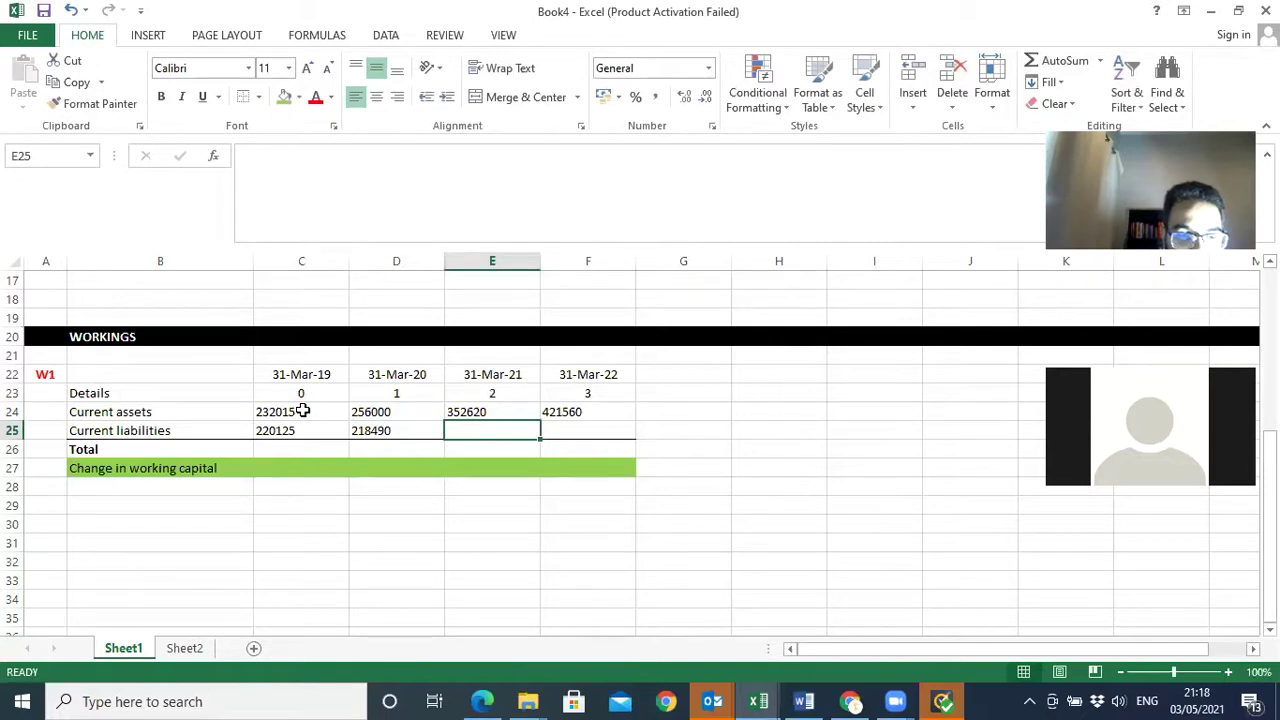
type("326")
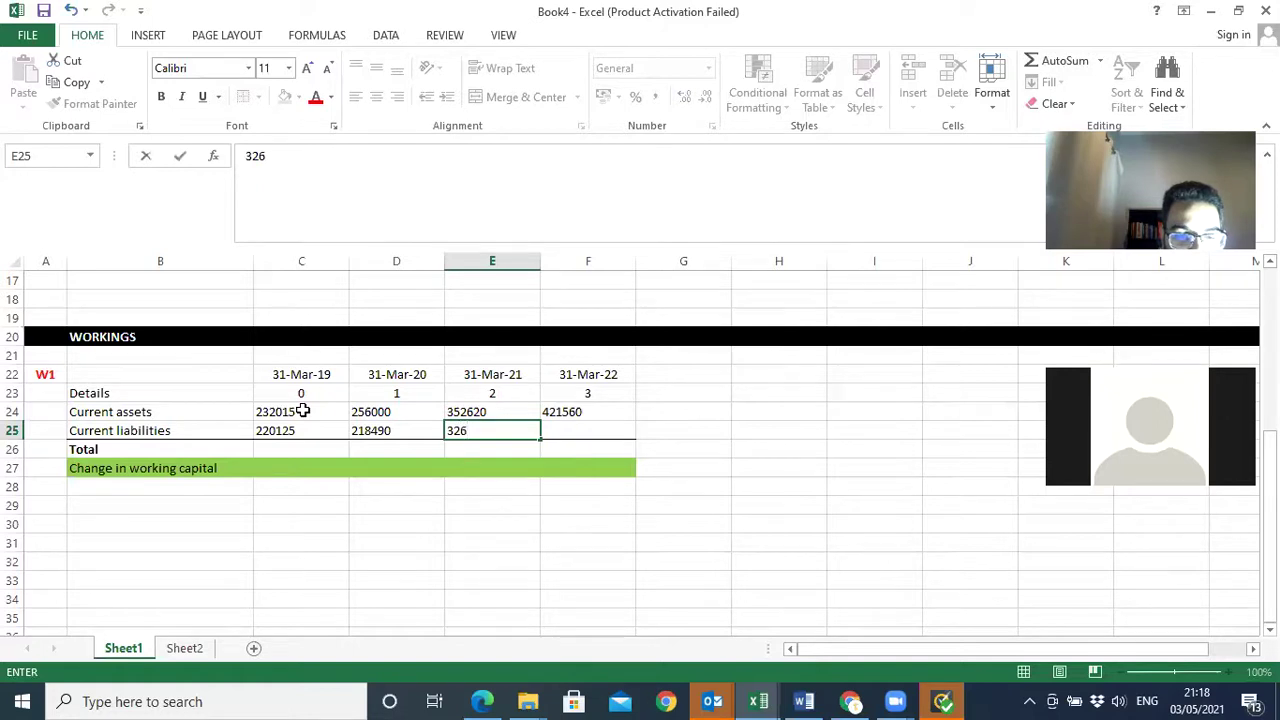
type("3")
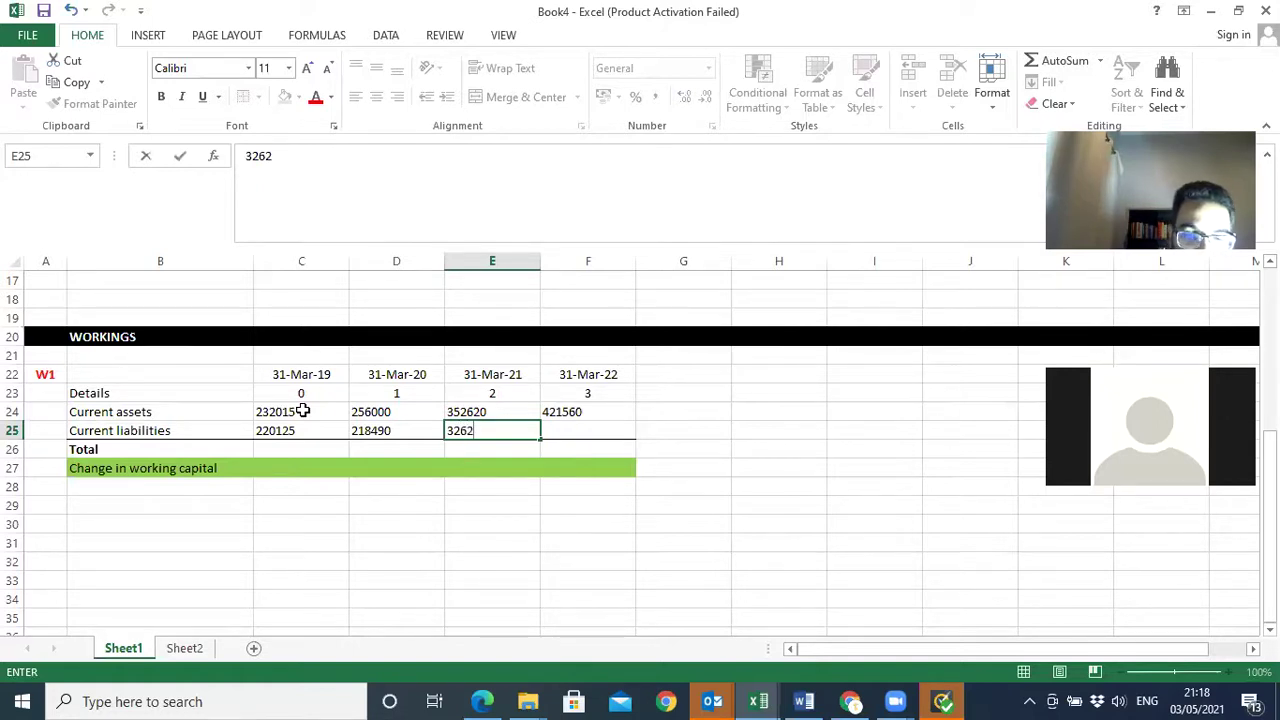
type("60")
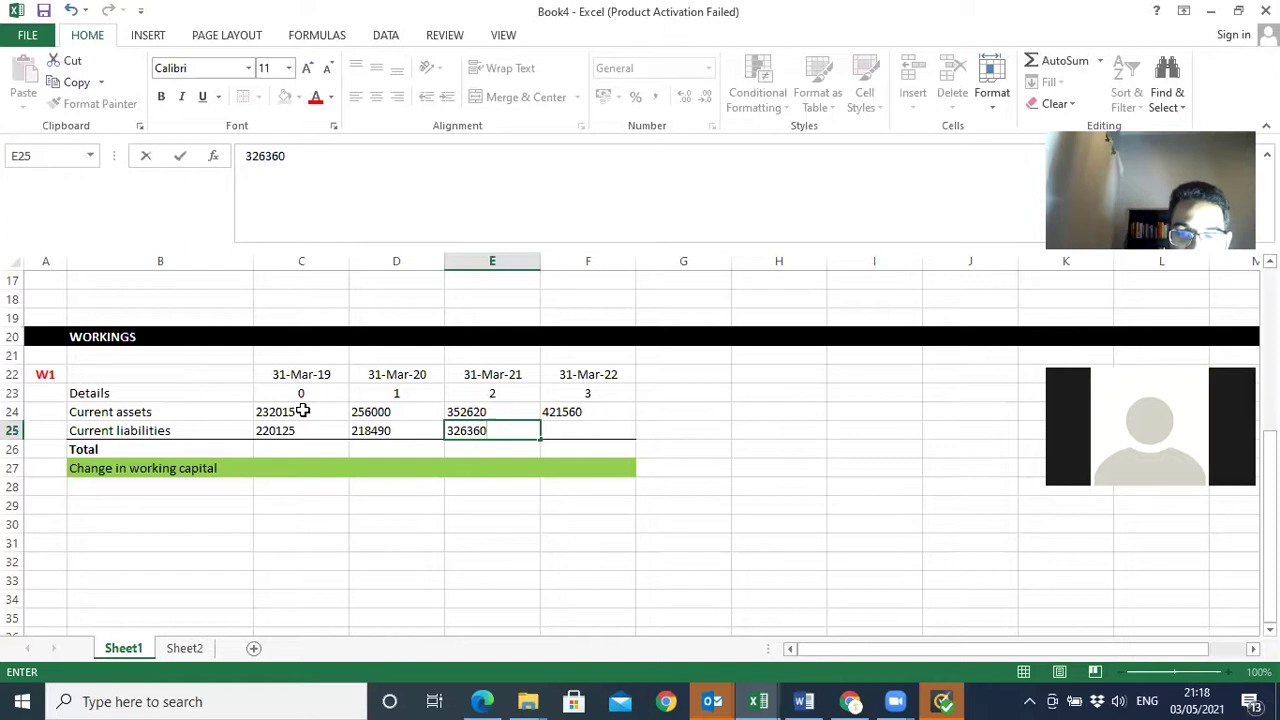
key("Tab")
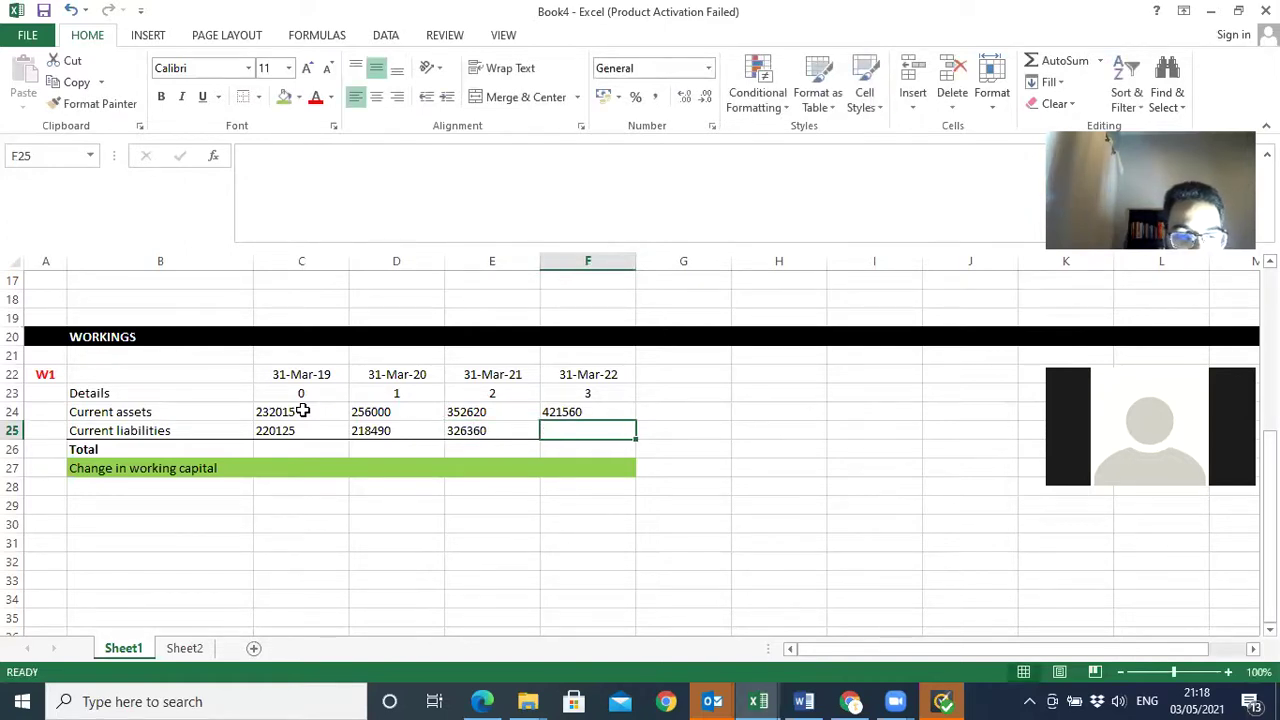
type("369")
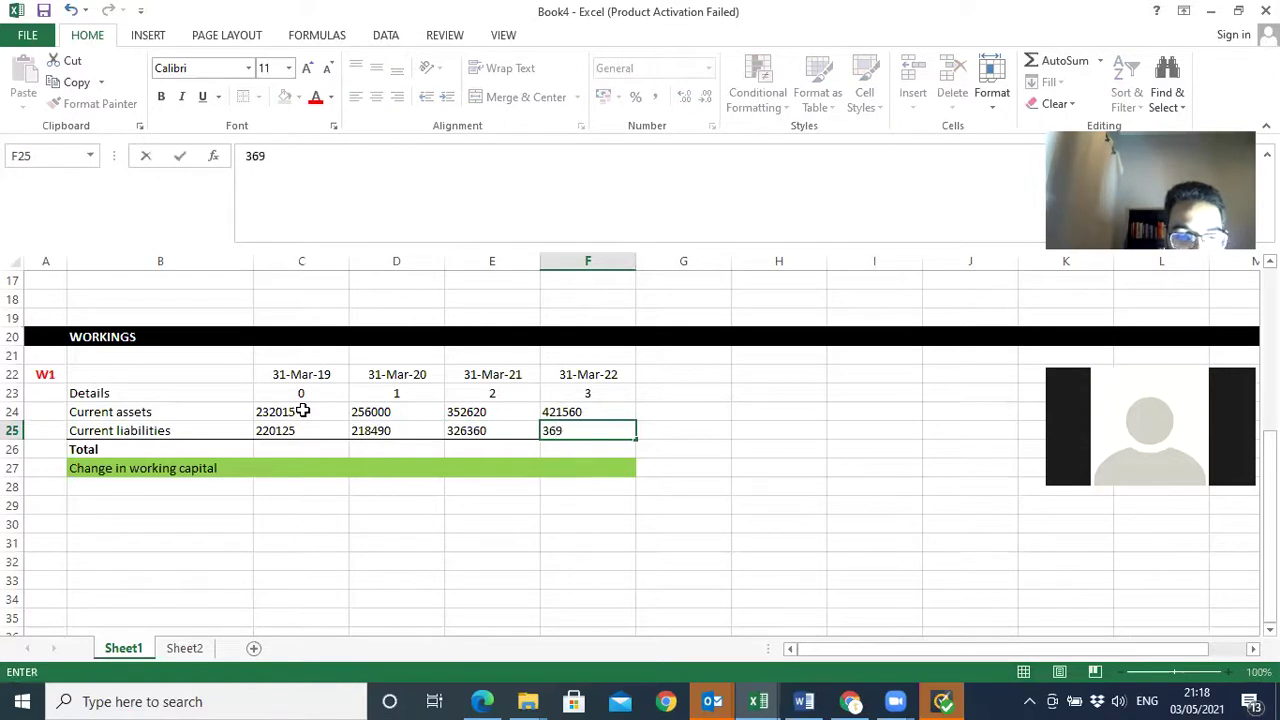
type("665")
key("Return")
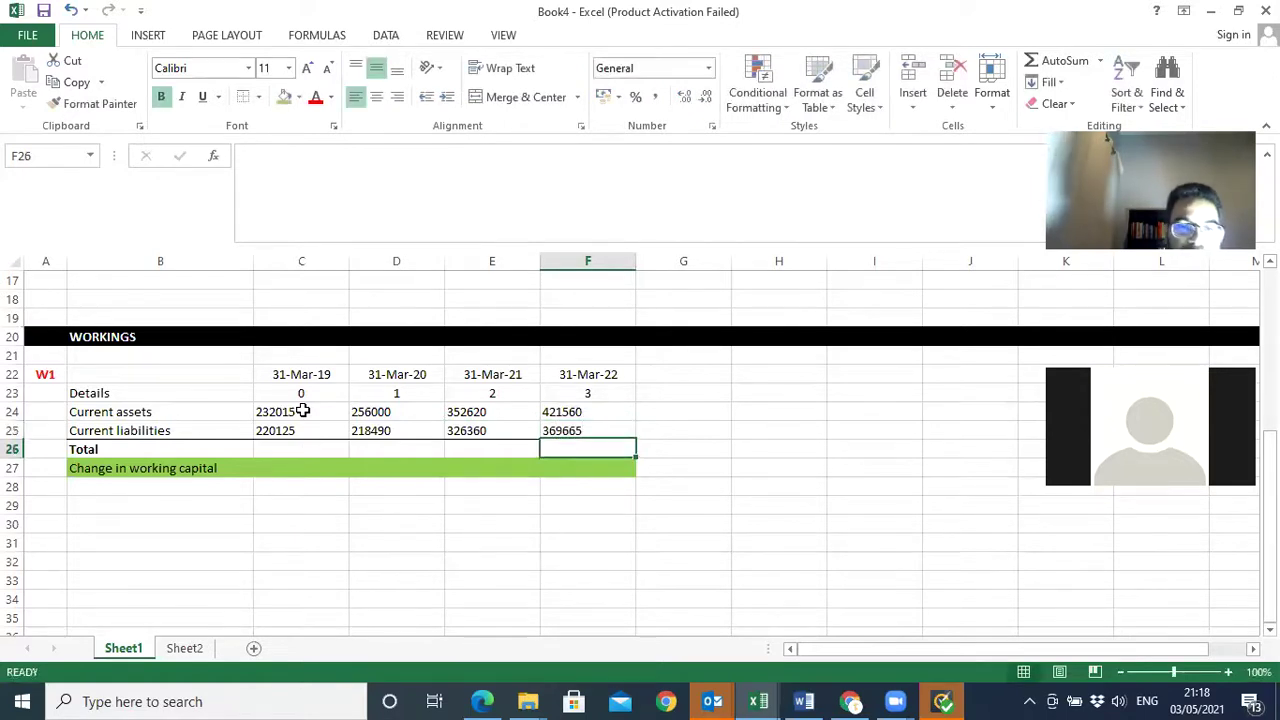
- Format C24:F27 in the W1 working with thousands separators and no decimal places
left_click(302, 411)
left_click_drag(302, 411, 600, 468)
left_click(655, 97)
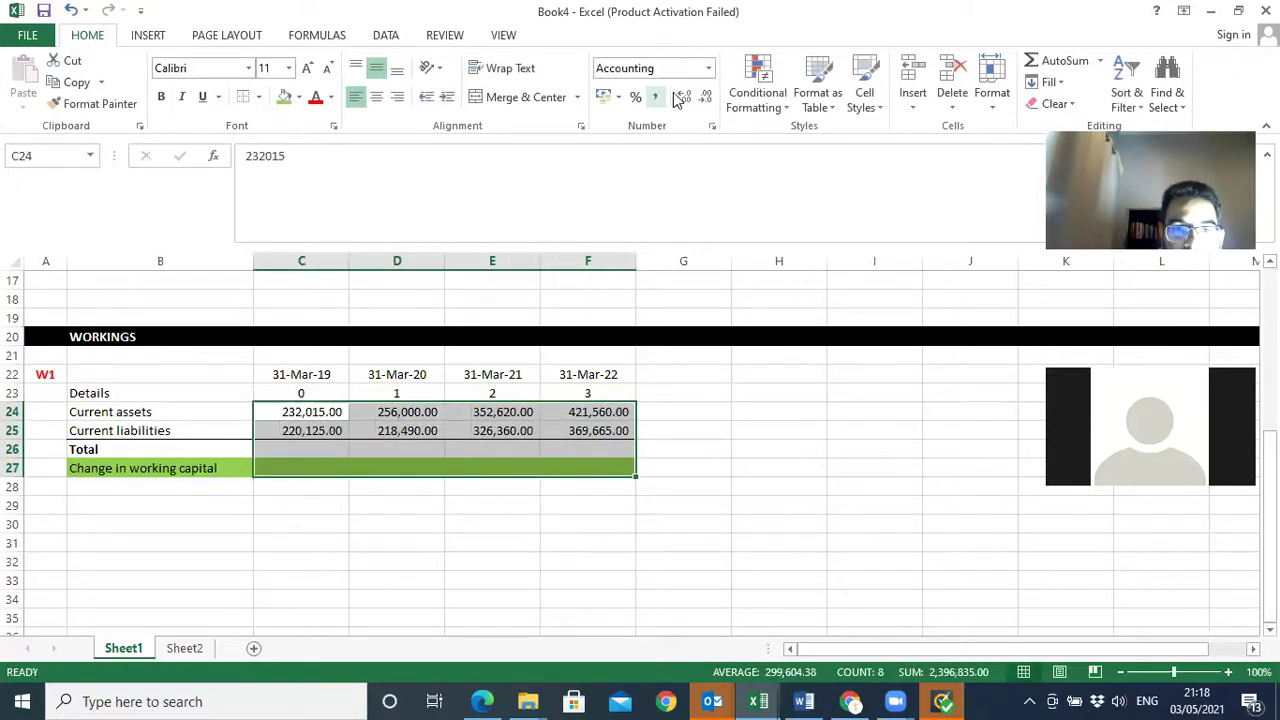
left_click(705, 97)
left_click(705, 97)
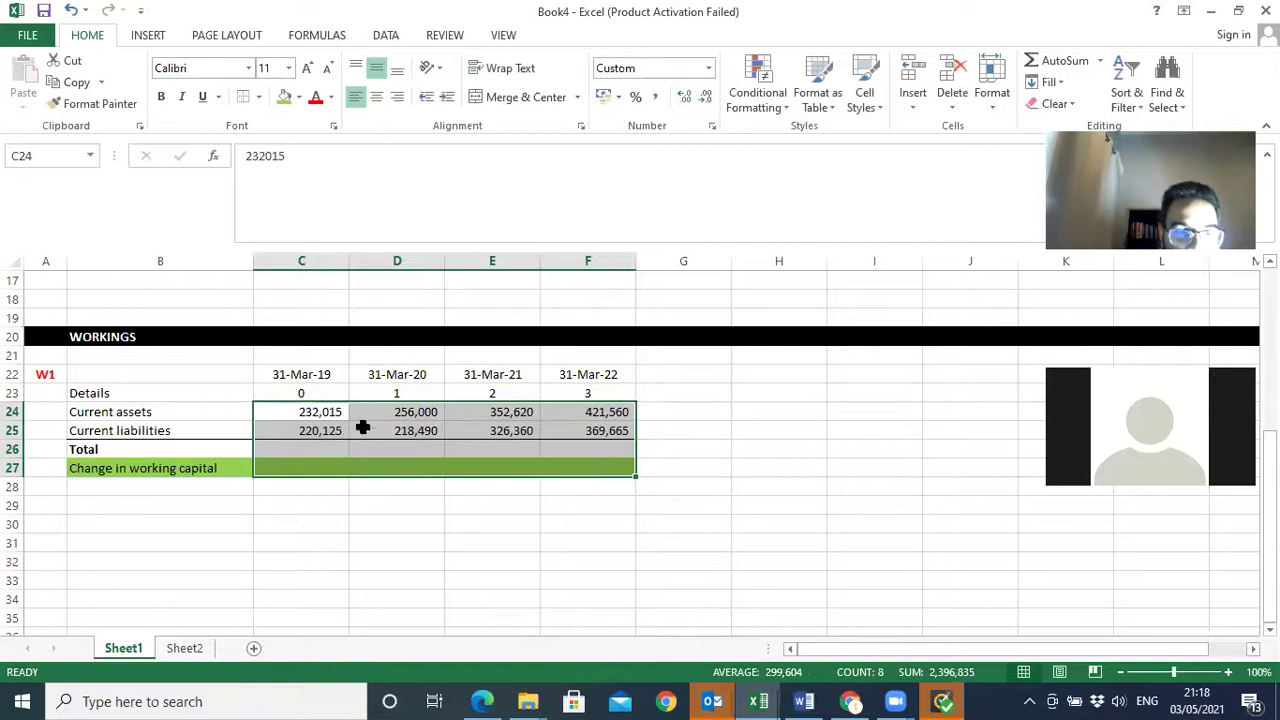
- Calculate total working capital in C26 as =C24-C25 and fill the formula across to F26
left_click(323, 450)
type("=")
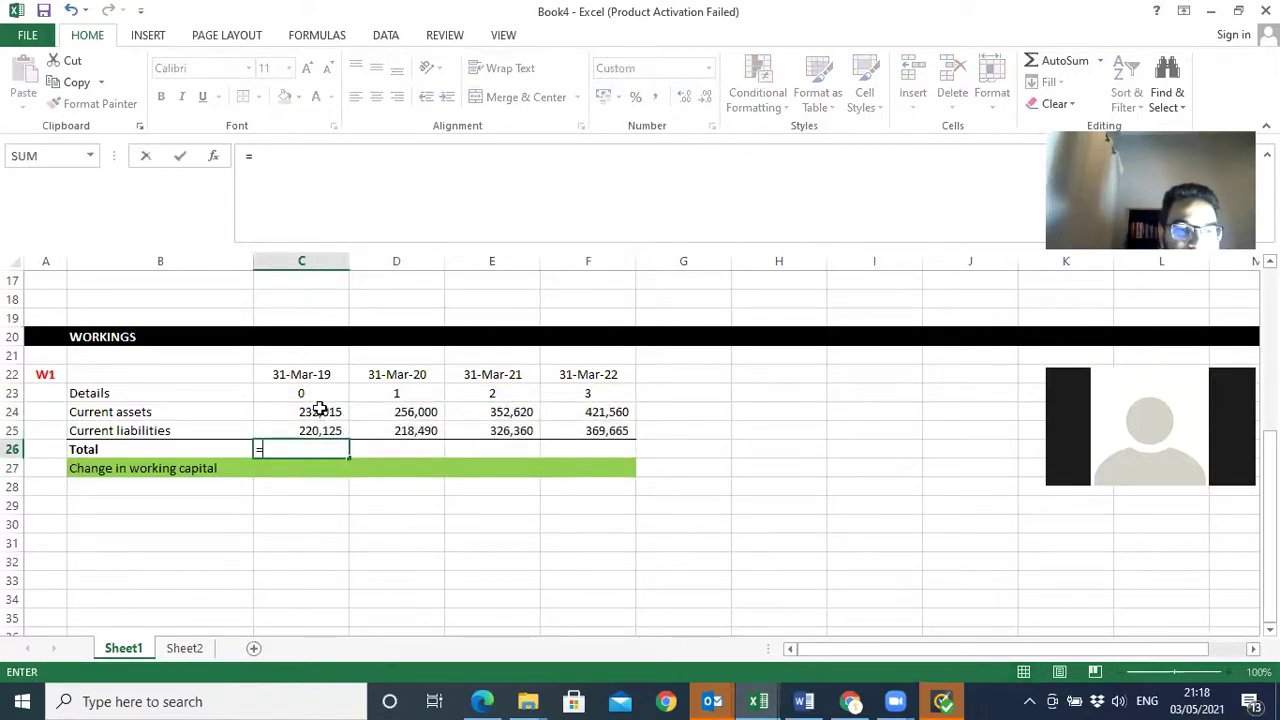
left_click(319, 410)
type("-")
left_click(317, 429)
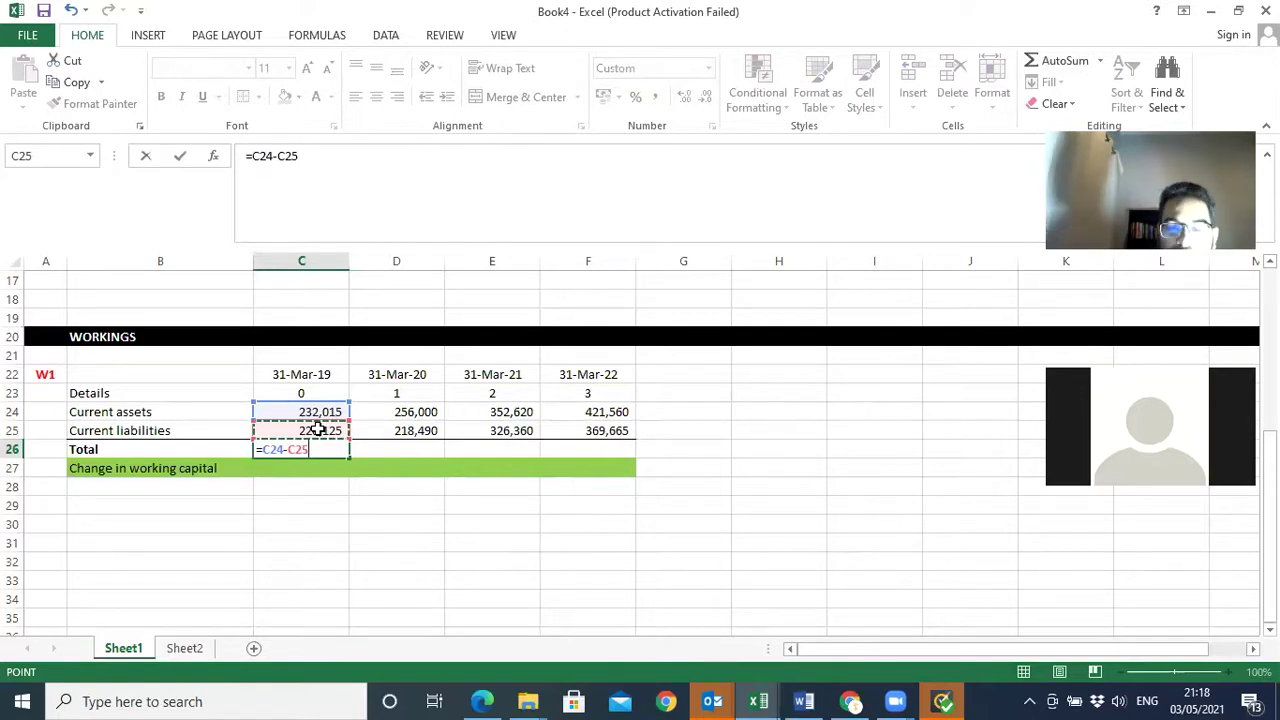
key("Return")
left_click(338, 450)
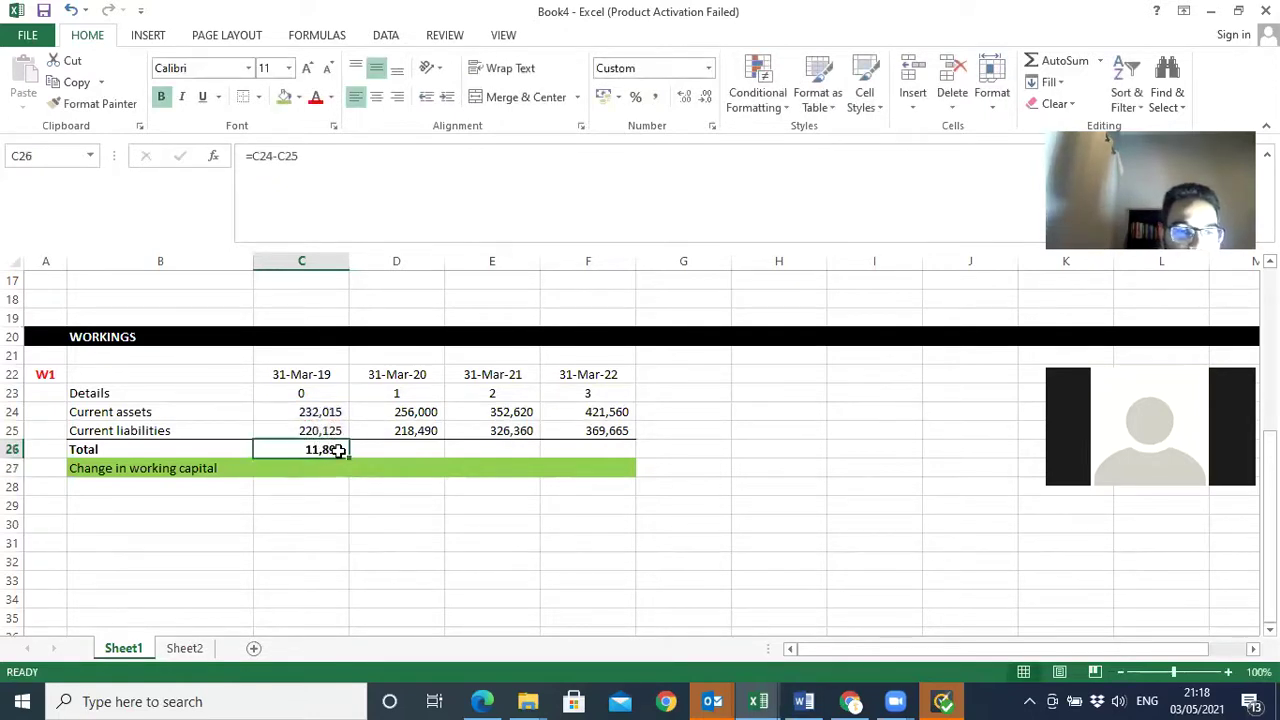
left_click_drag(348, 459, 612, 452)
- Calculate the March 2020 change in working capital in D27 with the formula =D26-C26
left_click(402, 464)
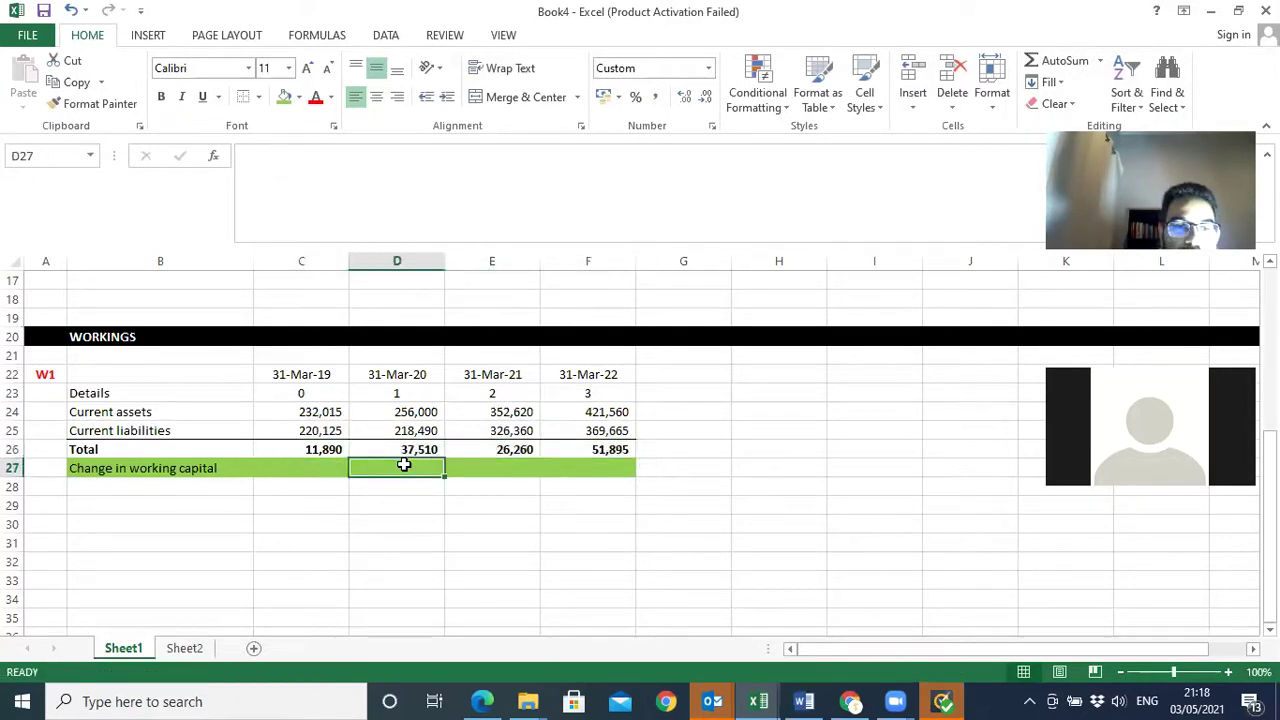
left_click(335, 450)
left_click(410, 449)
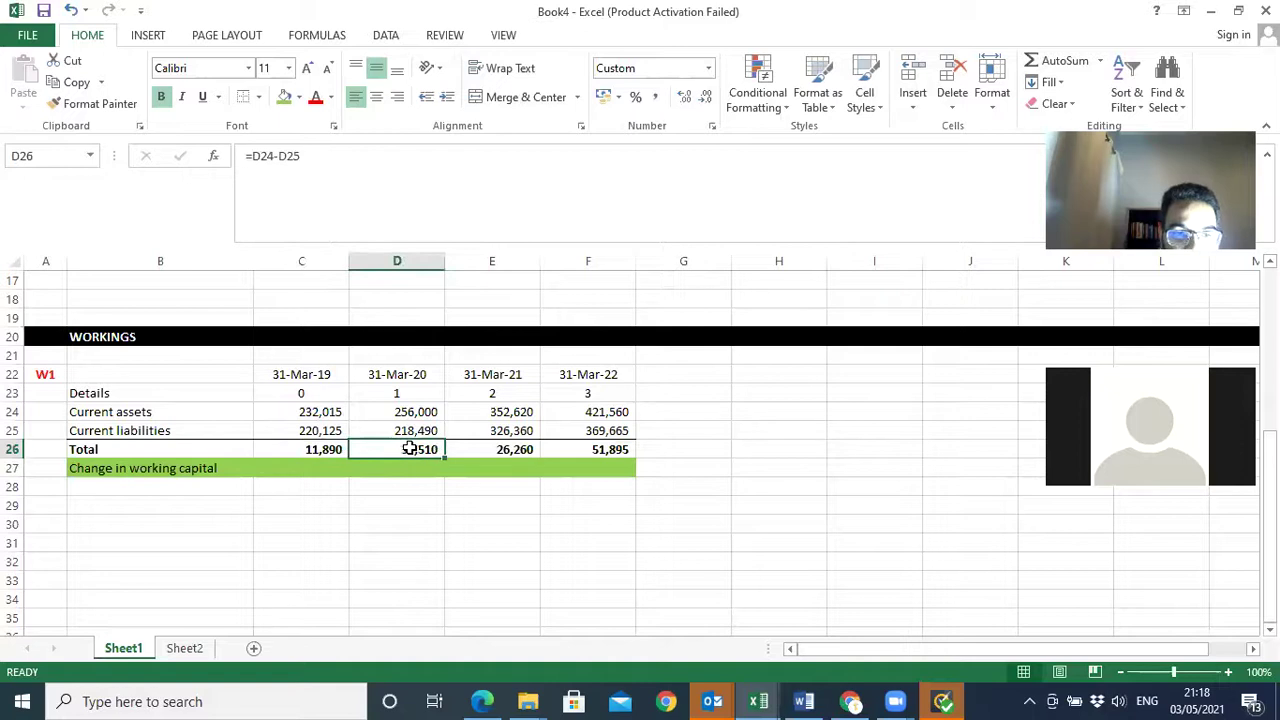
left_click(462, 449)
left_click(556, 449)
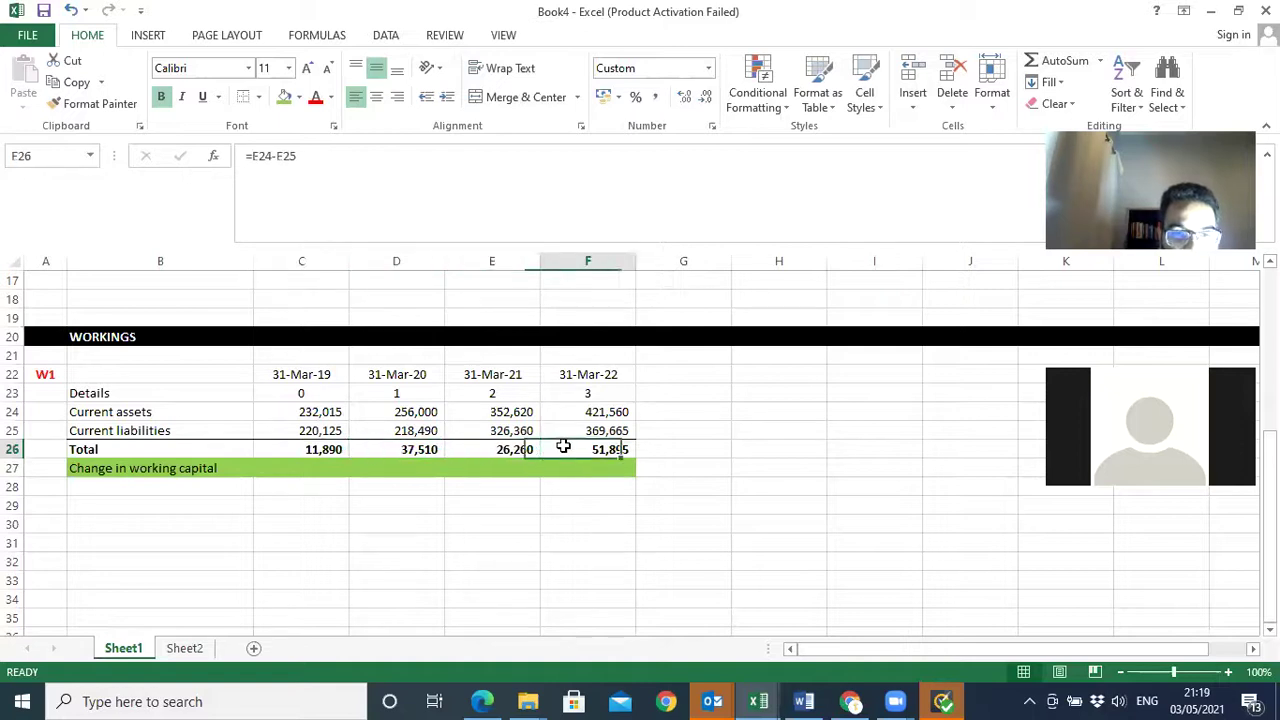
left_click(389, 471)
type("=")
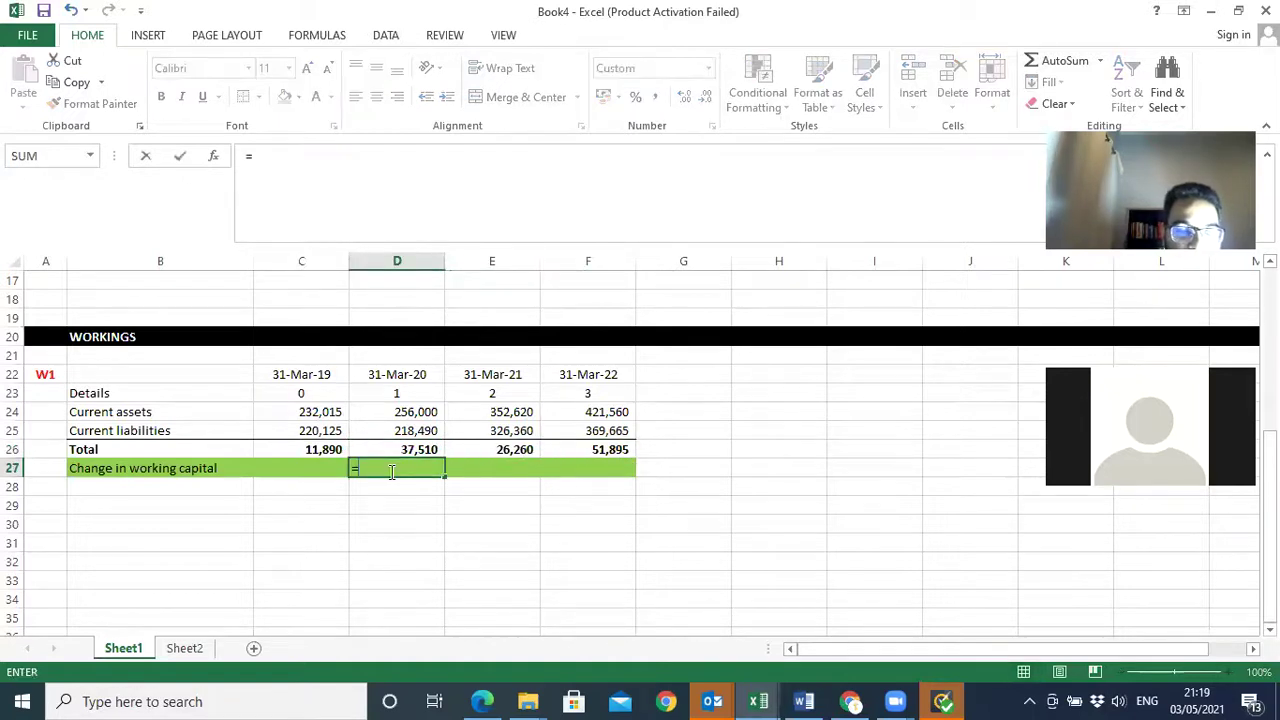
left_click(395, 451)
type("-")
left_click(330, 445)
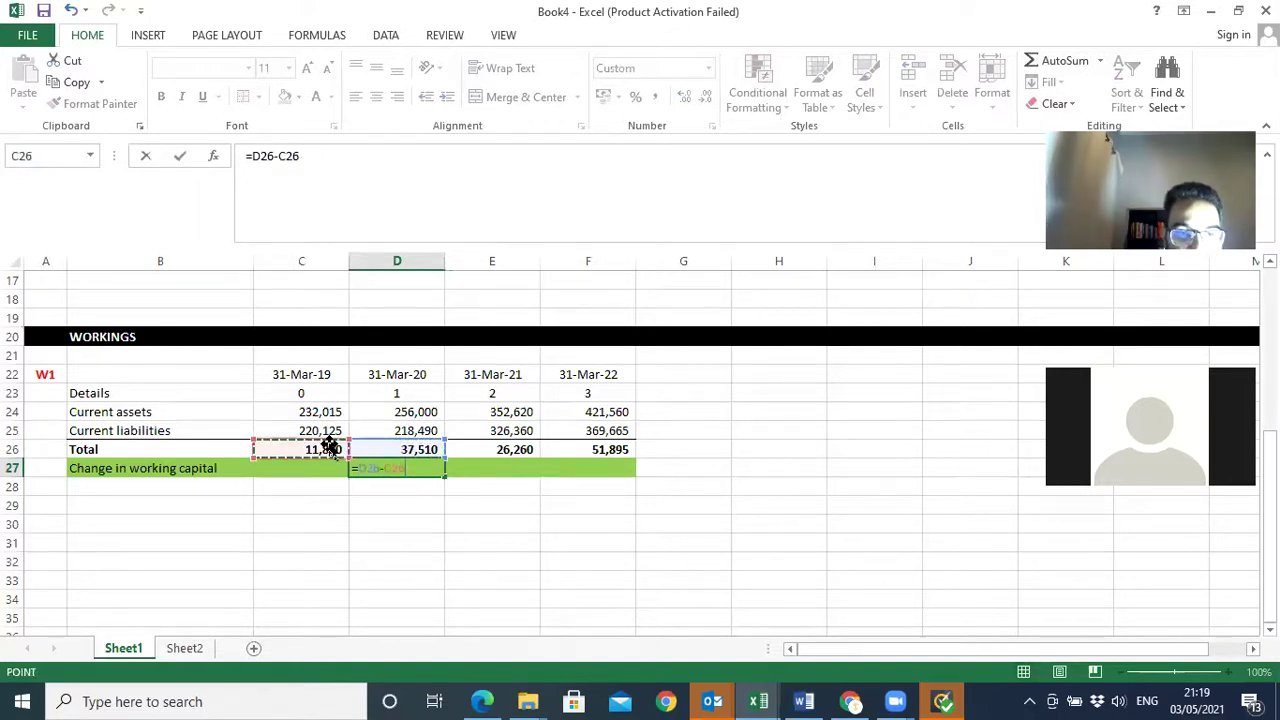
key("Return")
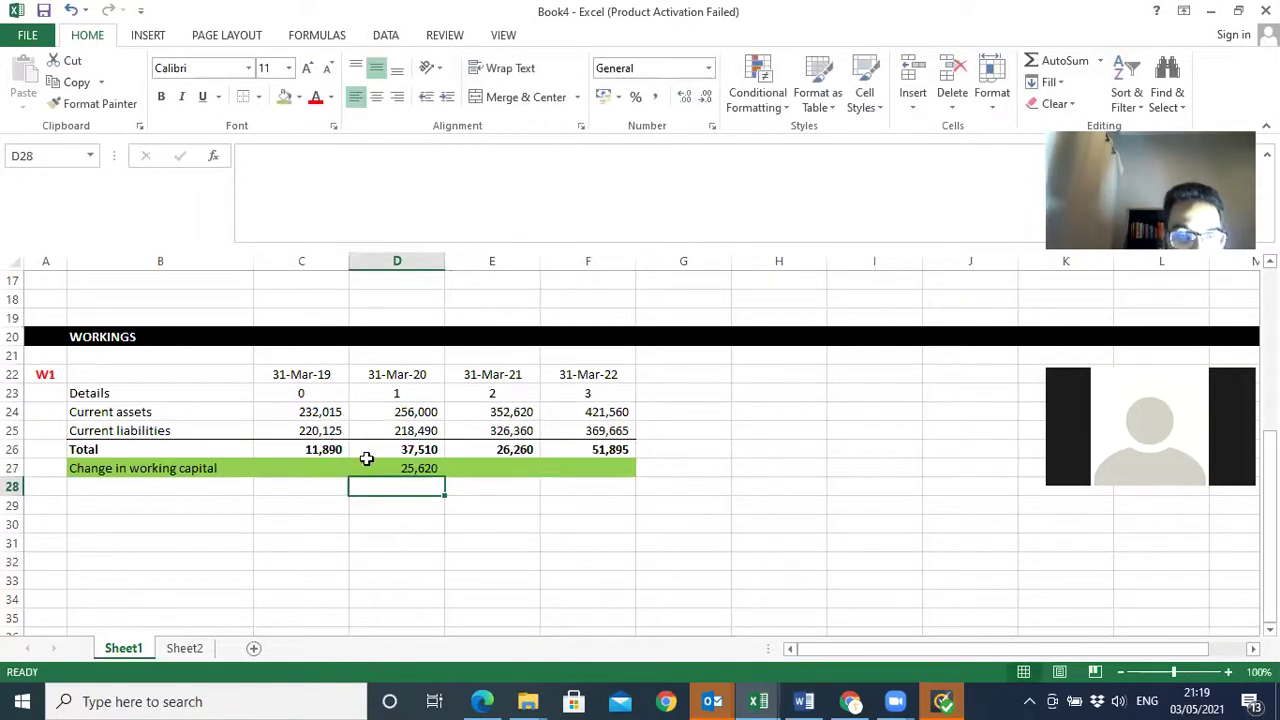
- Replace the D27 formula with =C26-D26 and fill it across to F27
left_click(403, 467)
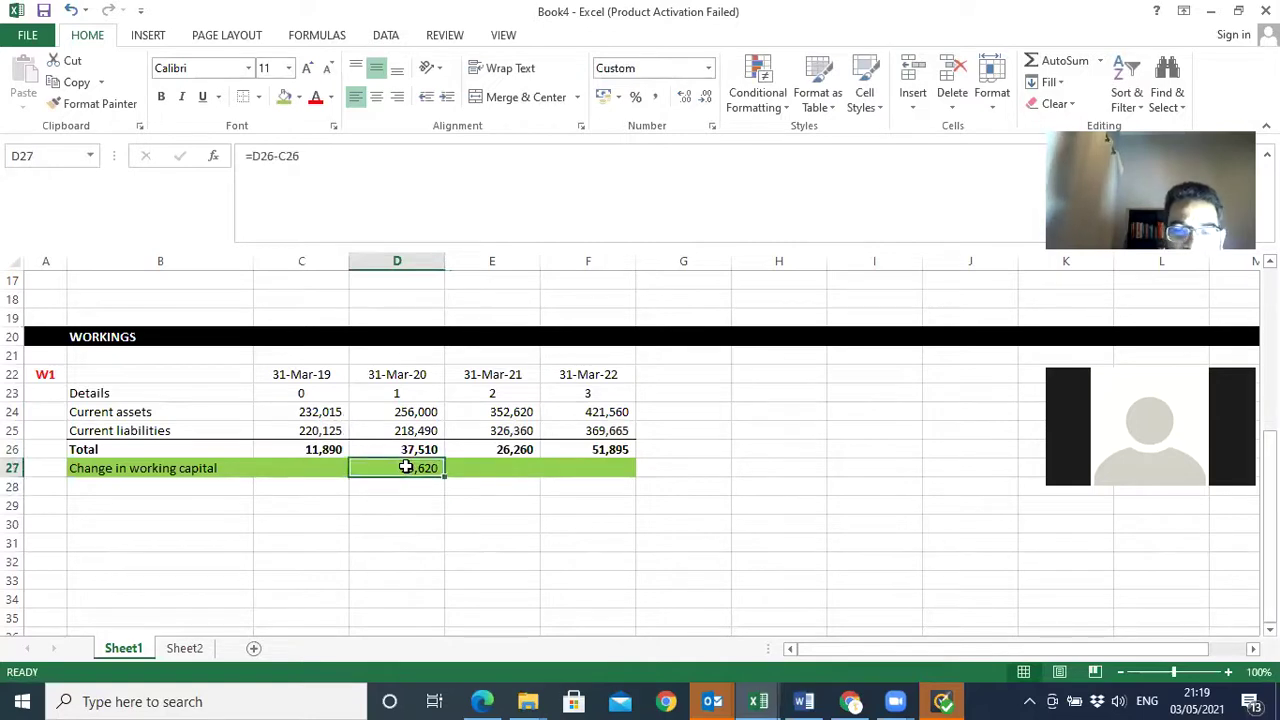
type("=")
left_click(330, 449)
type("-")
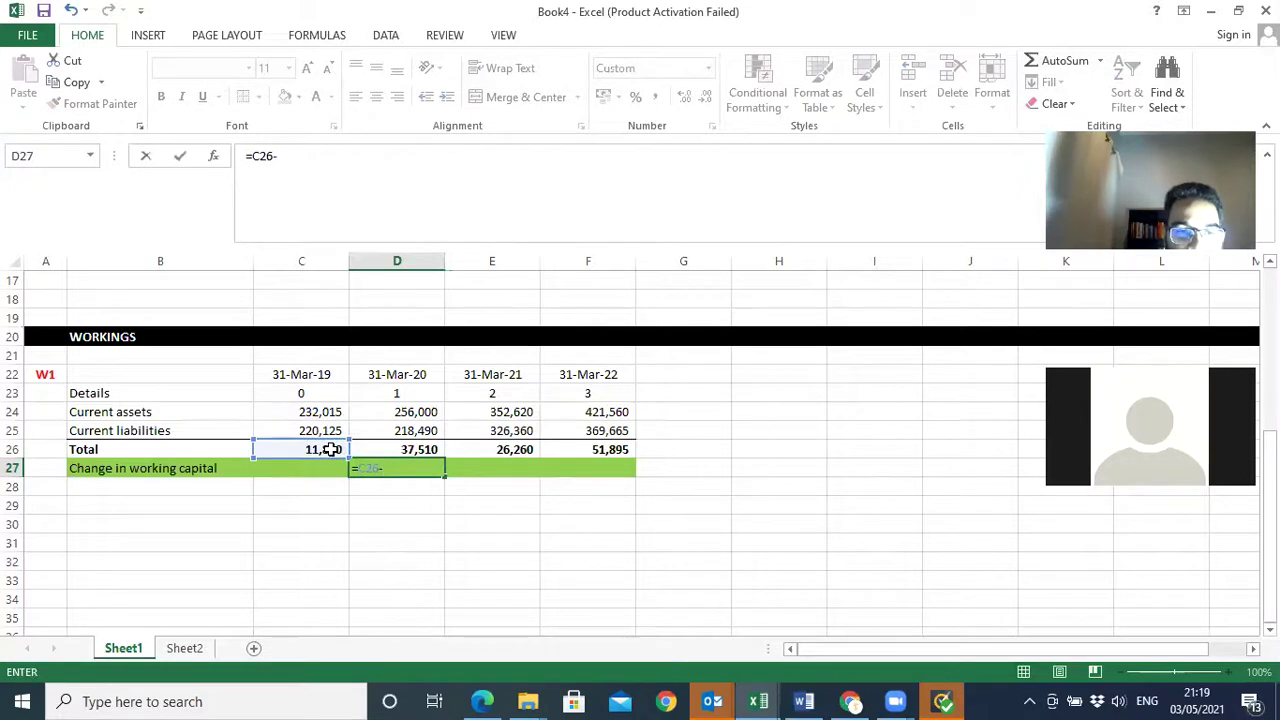
left_click(387, 449)
key("Return")
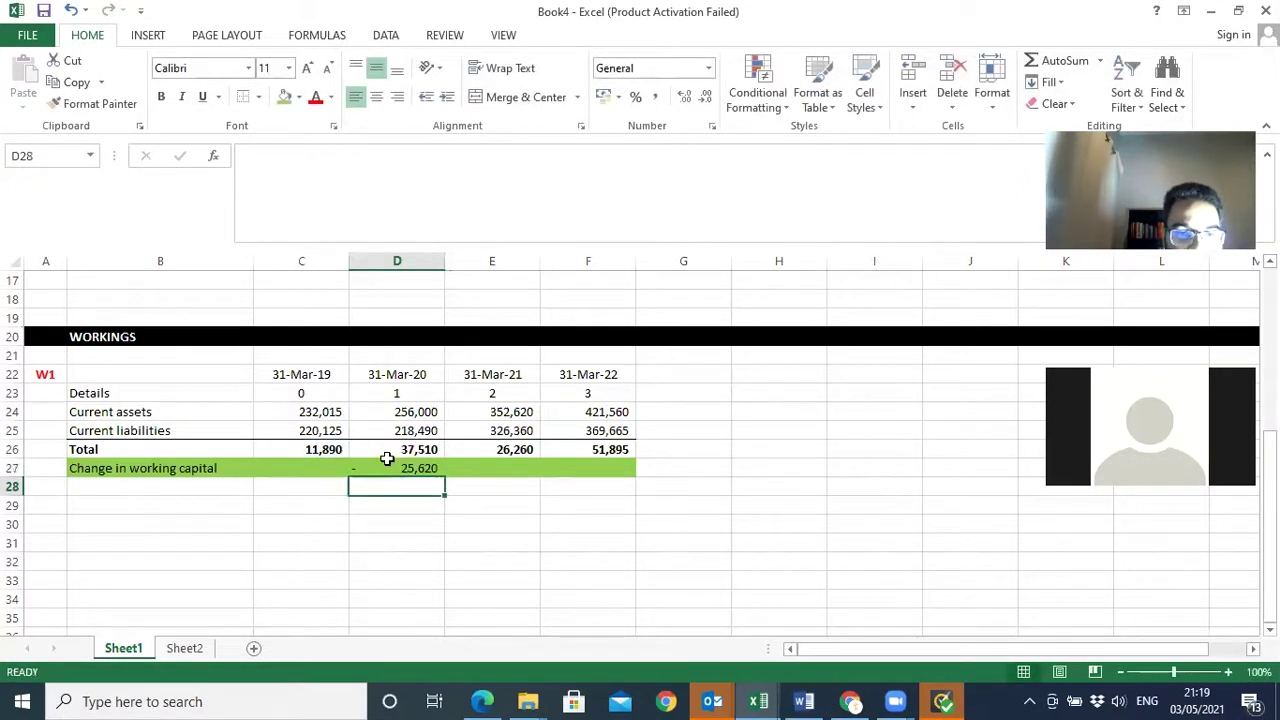
left_click(387, 468)
left_click_drag(445, 478, 616, 482)
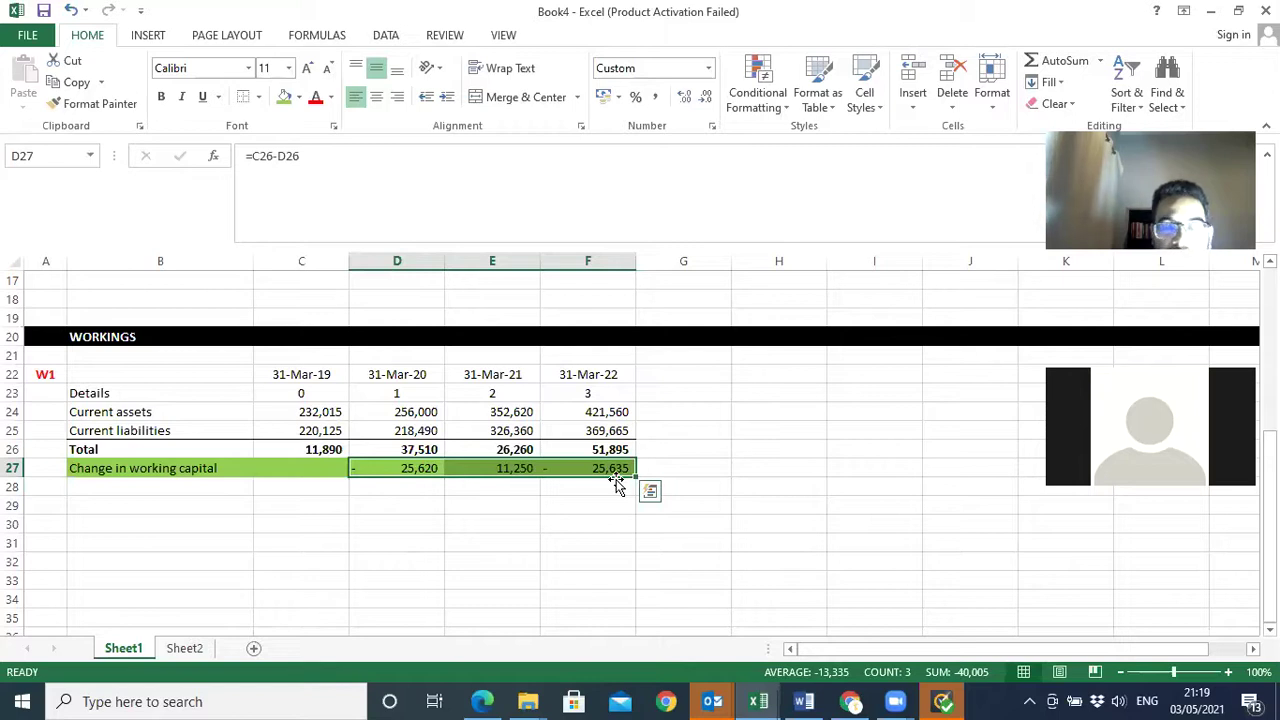
- Review the W1 totals in row 26 against the change in working capital in row 27, comparing March 2019 with March 2020
left_click(960, 449)
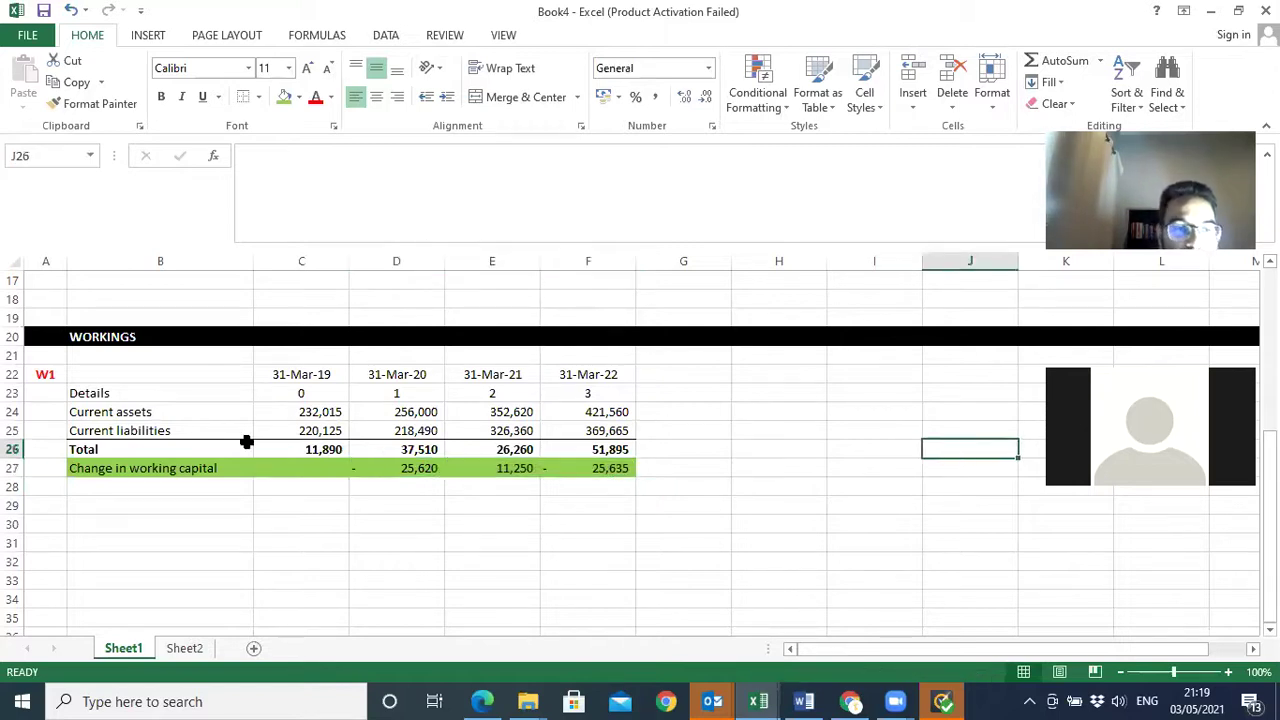
left_click_drag(132, 472, 575, 467)
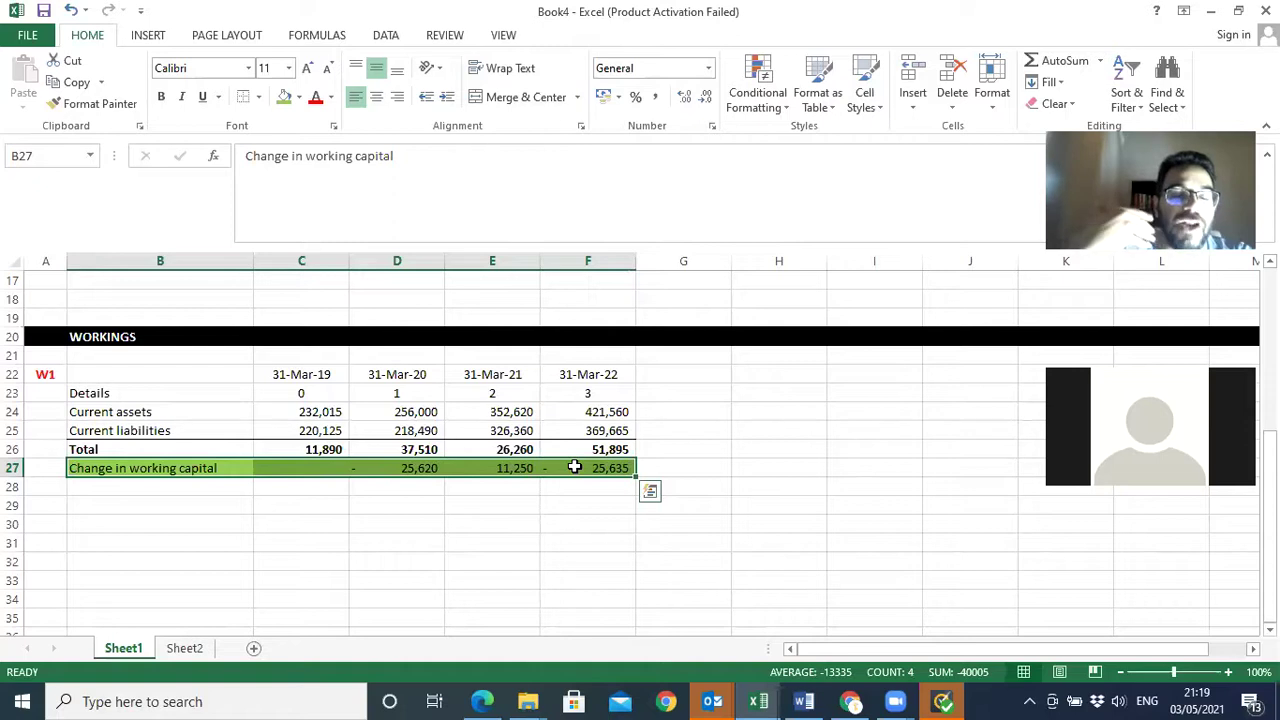
left_click(750, 479)
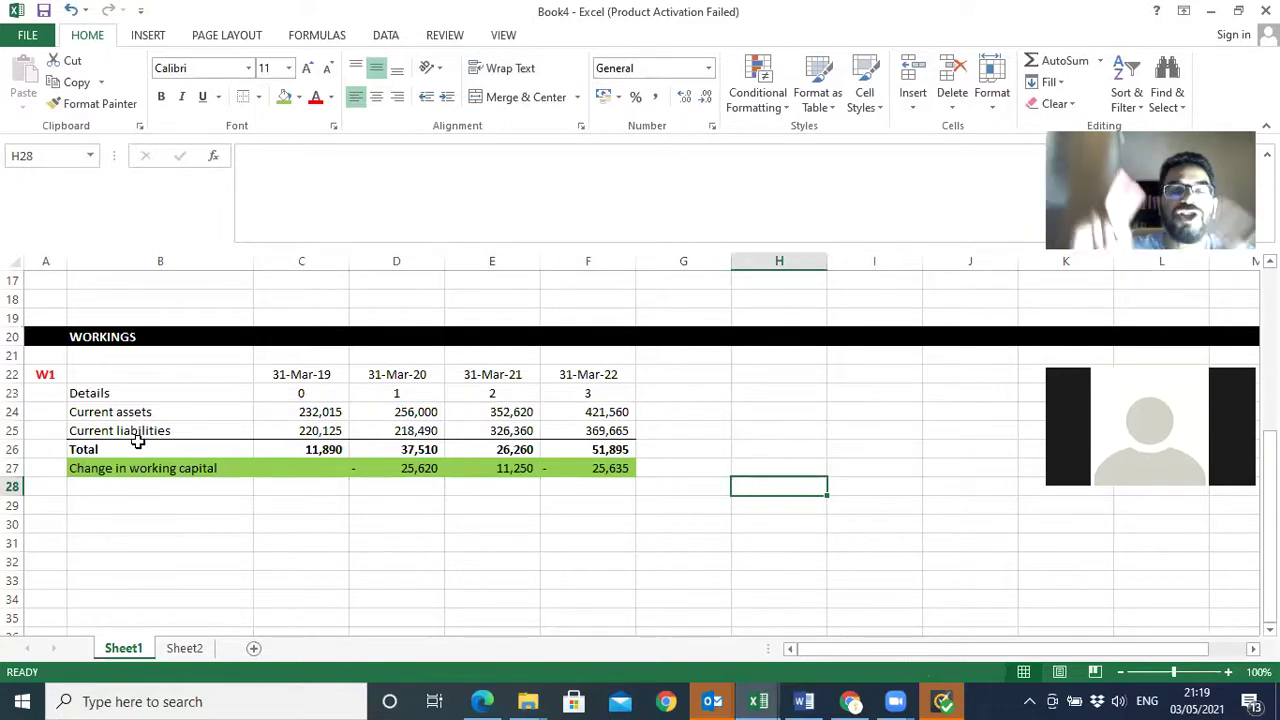
left_click_drag(115, 449, 598, 449)
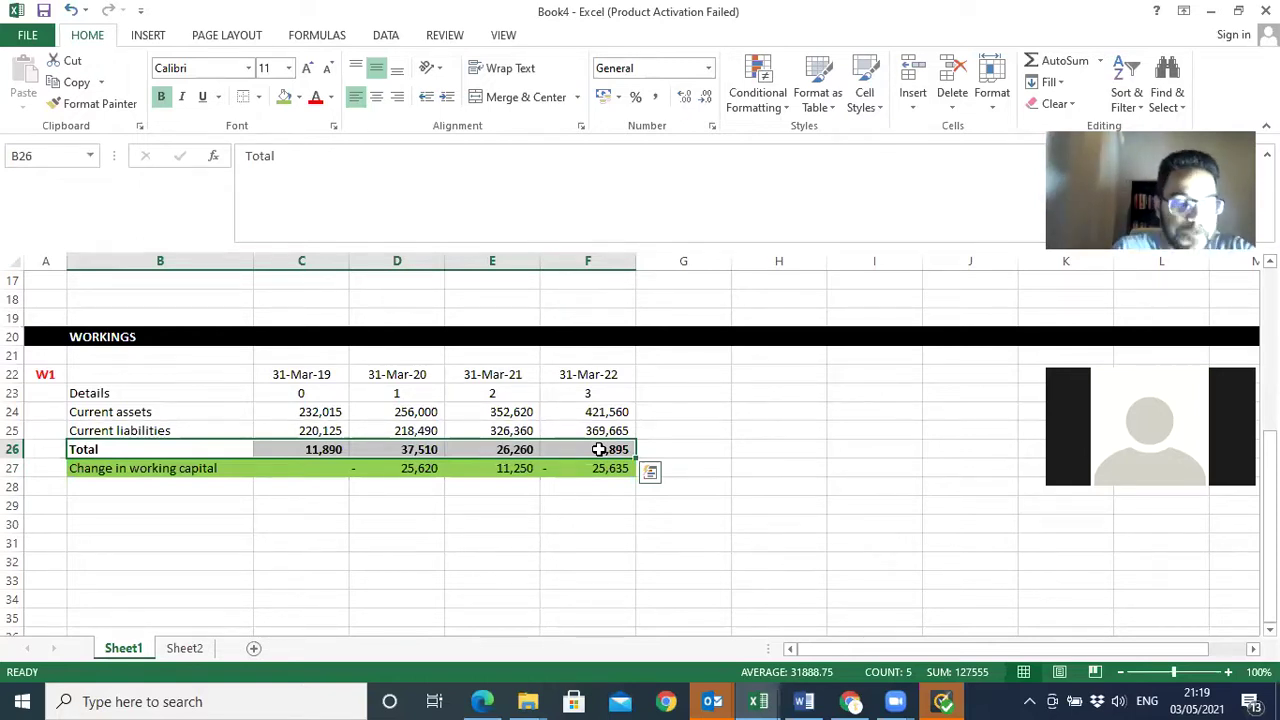
left_click(311, 447)
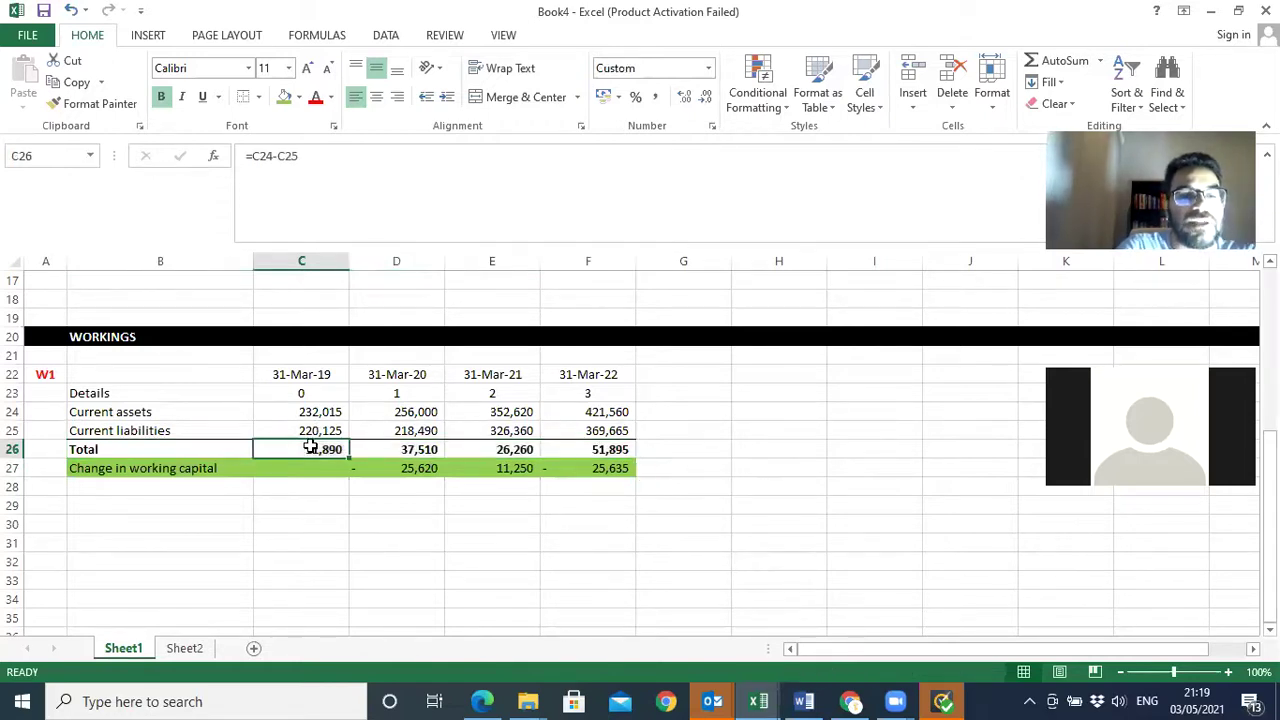
left_click(409, 451)
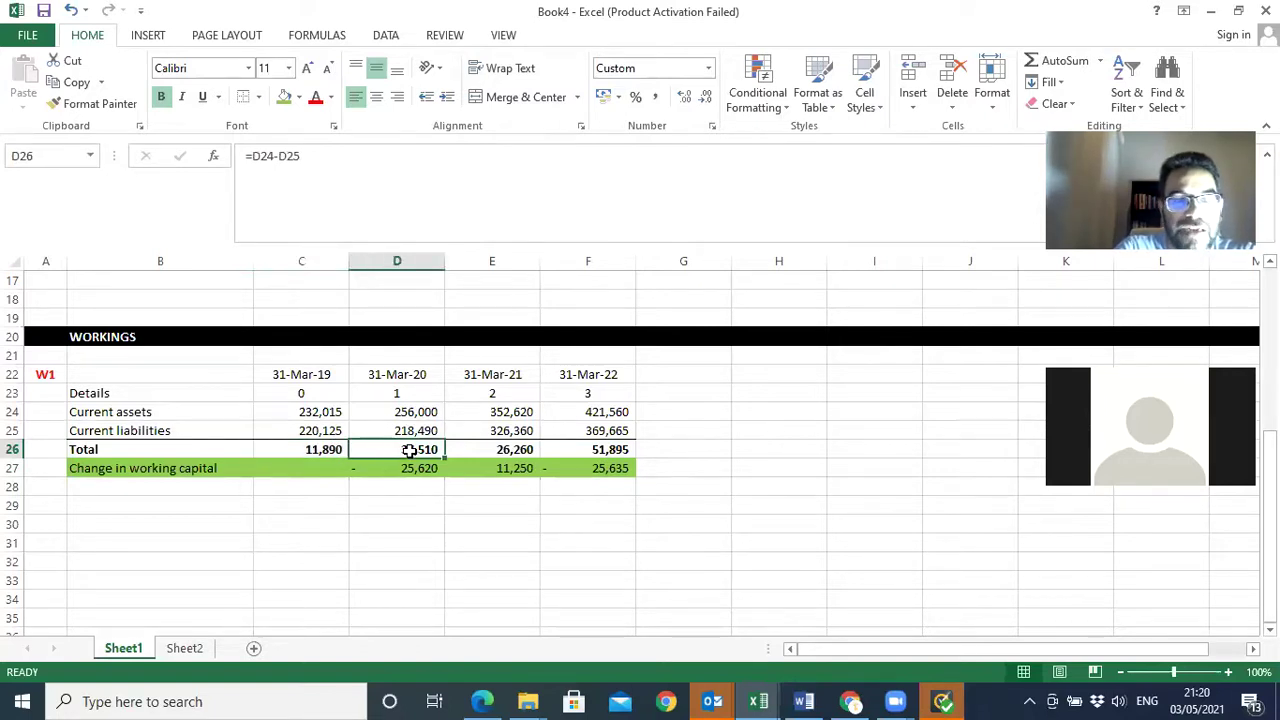
left_click(318, 449)
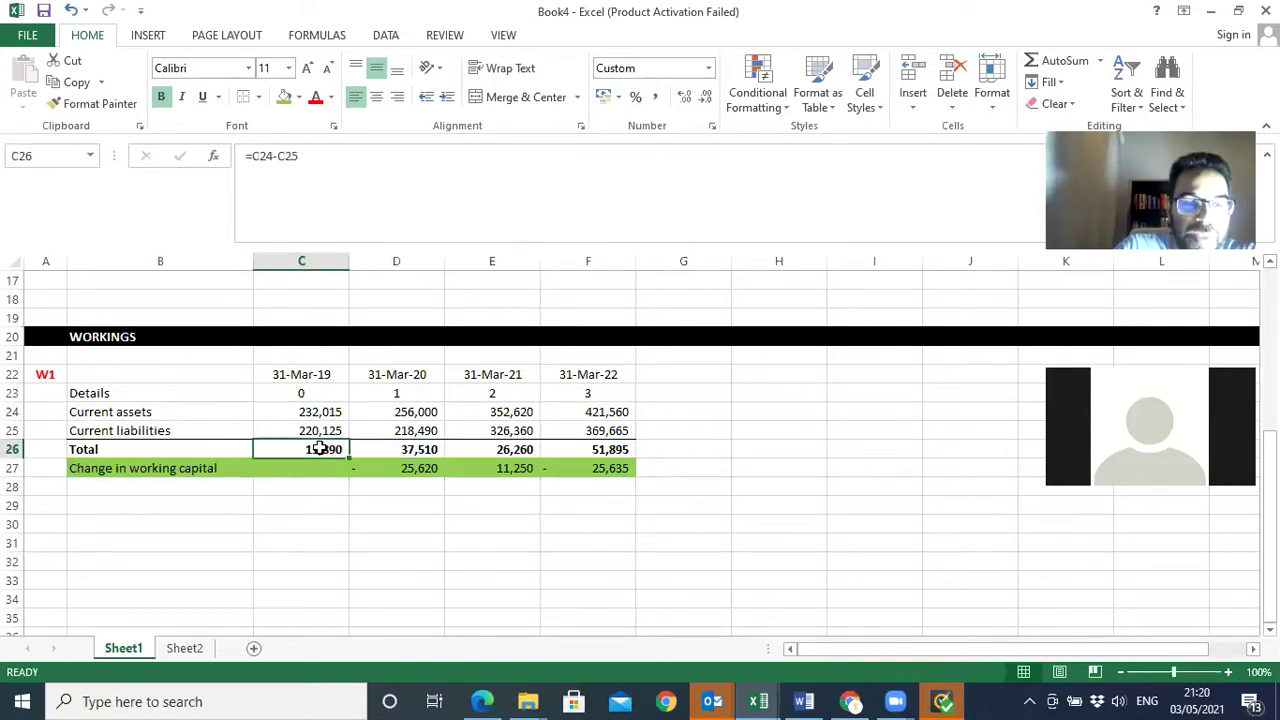
left_click(419, 449)
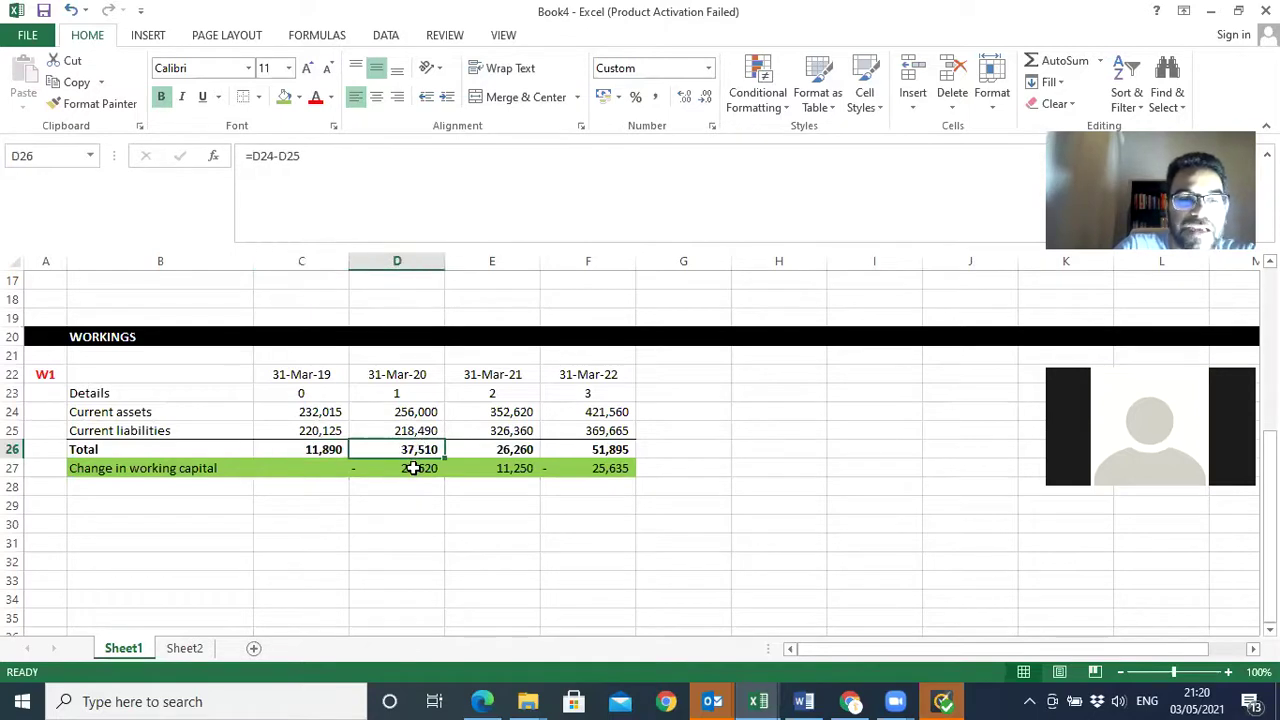
left_click(413, 468)
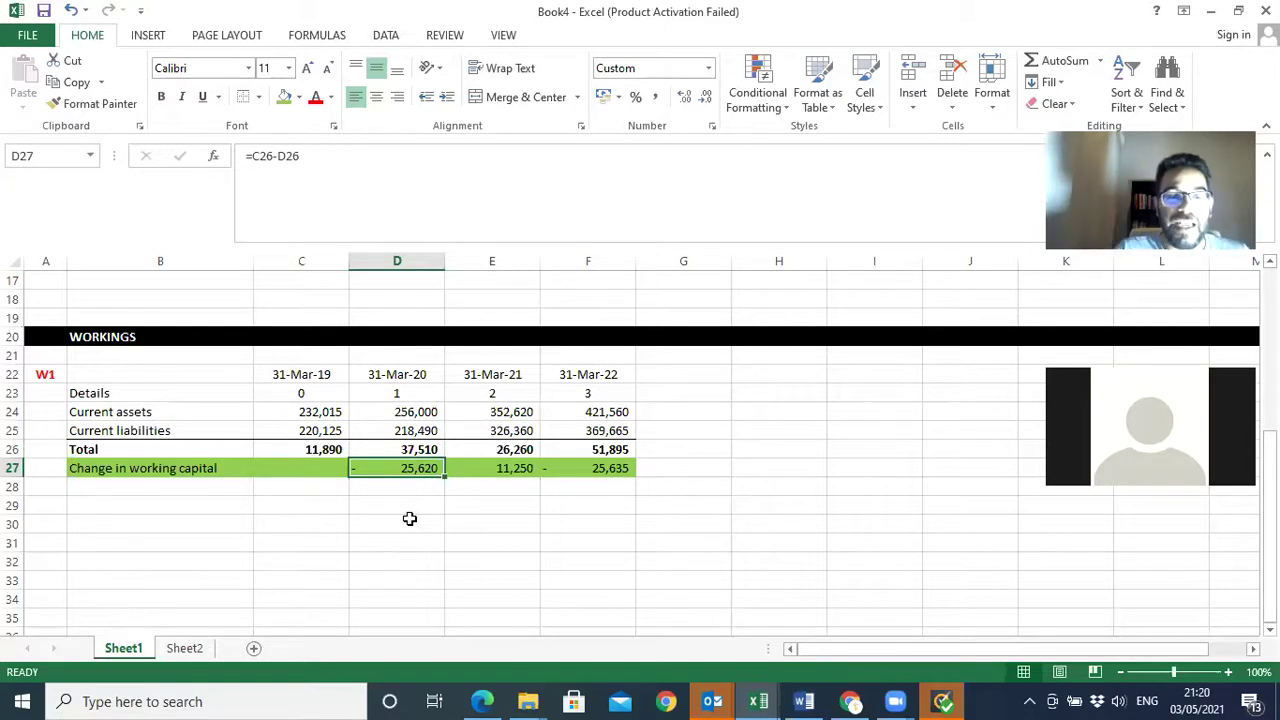
left_click_drag(328, 451, 370, 453)
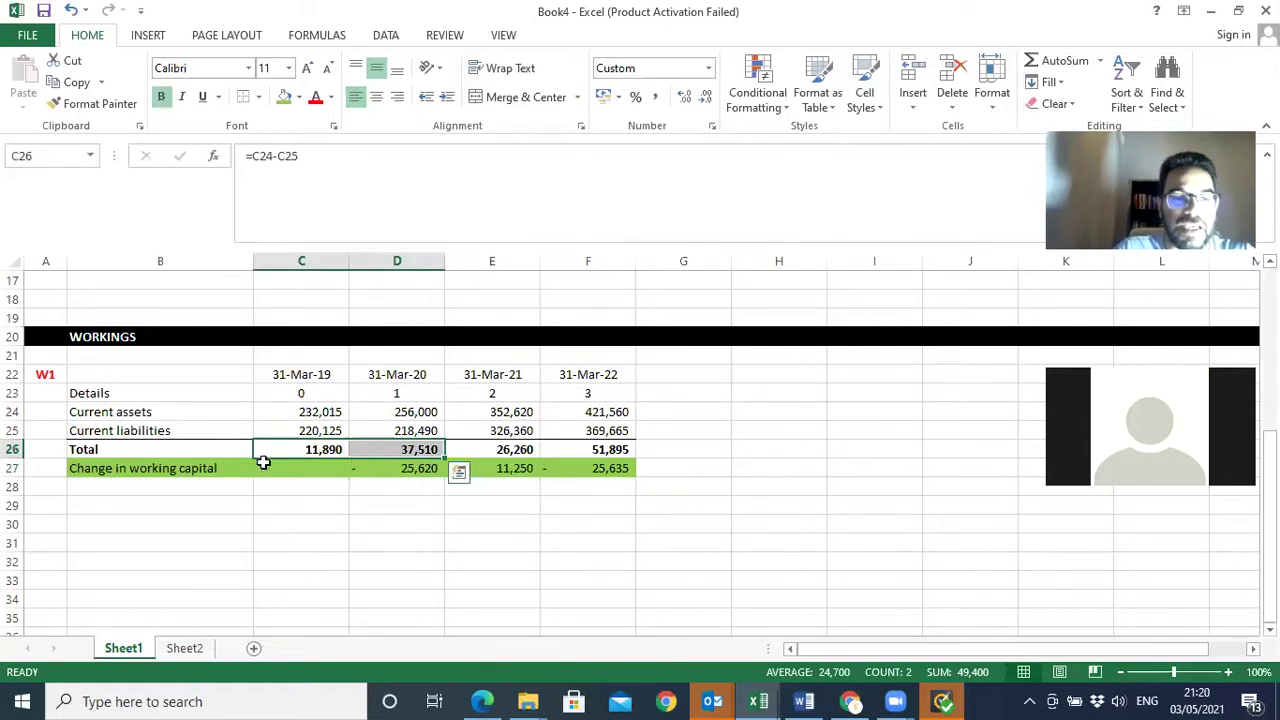
left_click(233, 467)
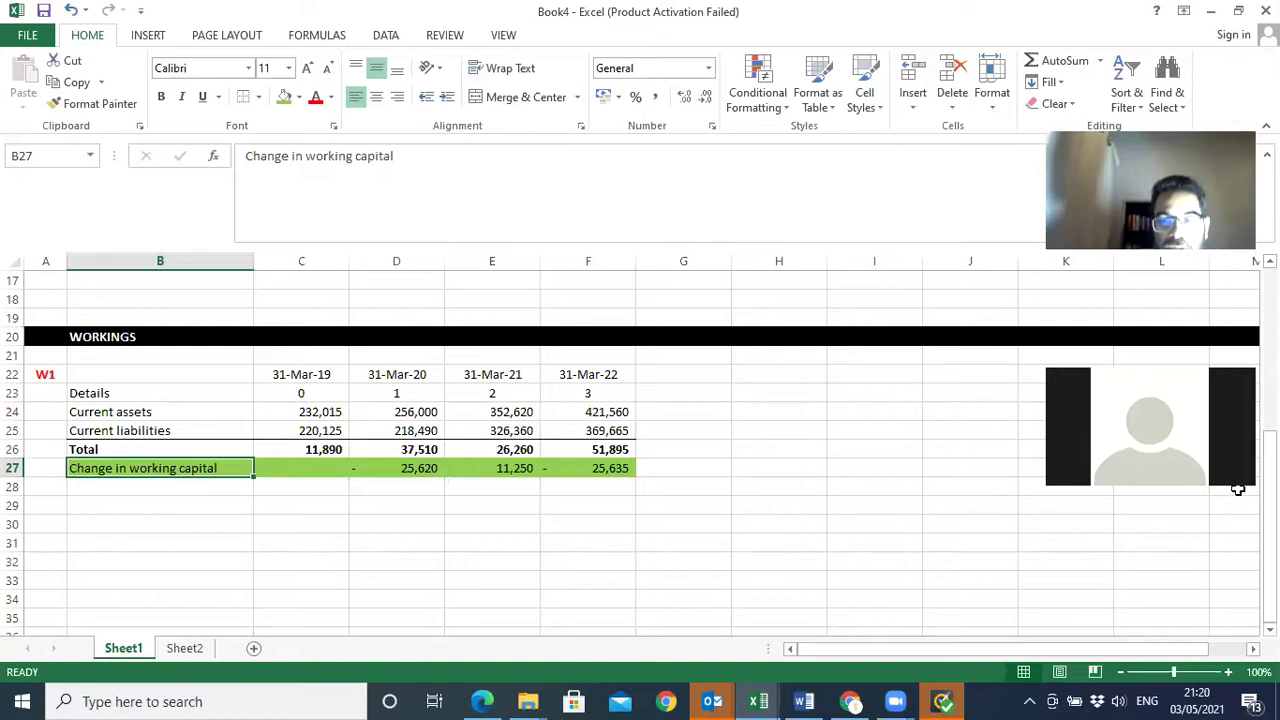
- Link the forecast's changes in working capital in D11 to the W1 result with =D27 and fill across to F11
scroll(640, 450, "up", 3)
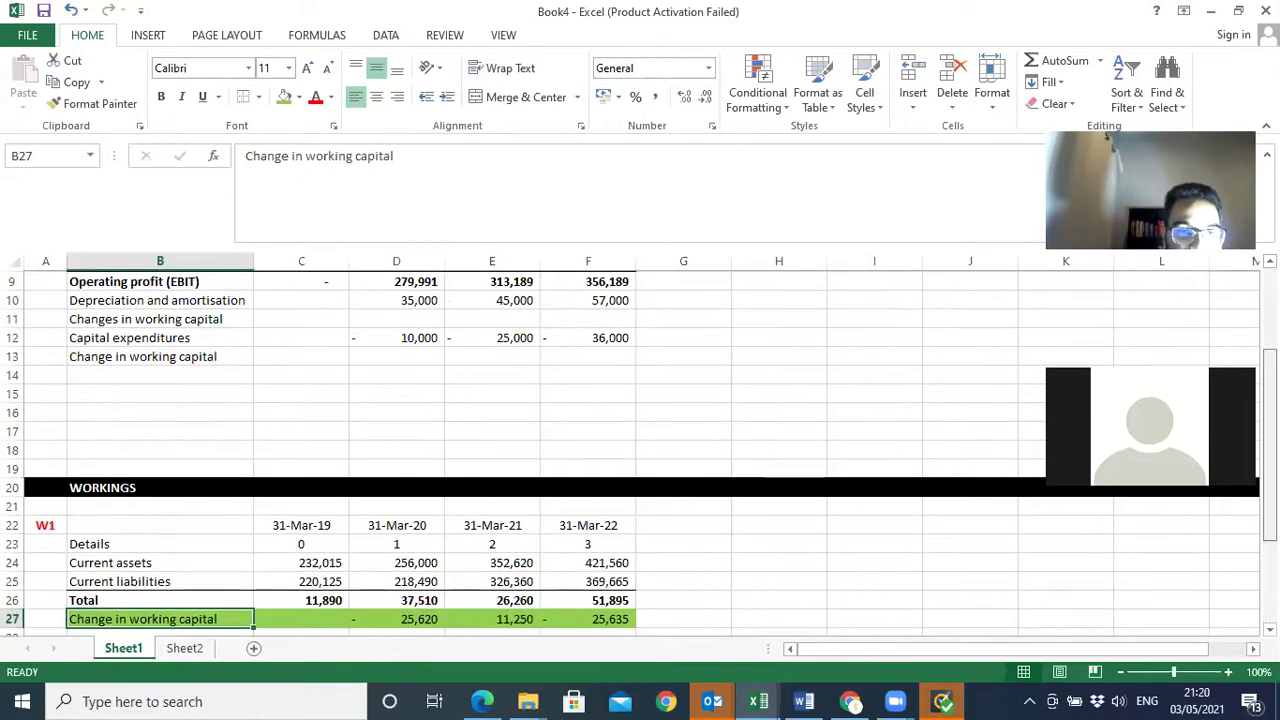
scroll(640, 450, "down", 2)
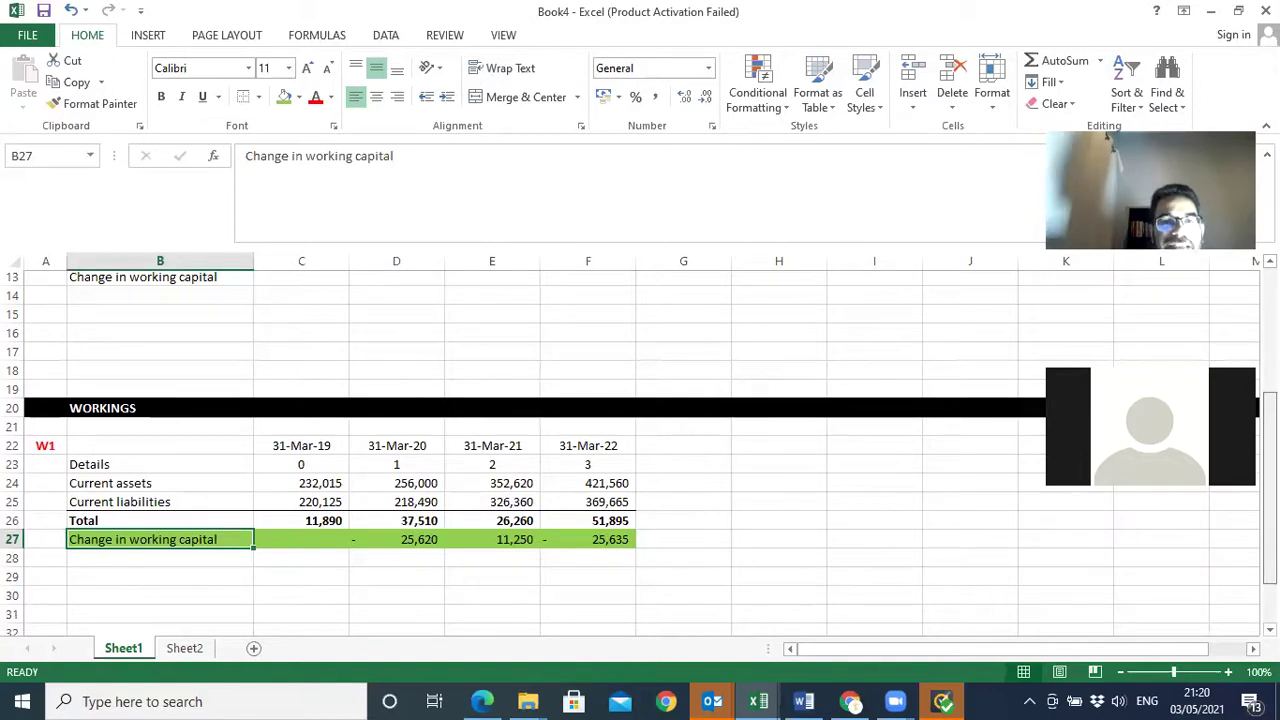
scroll(640, 450, "up", 1)
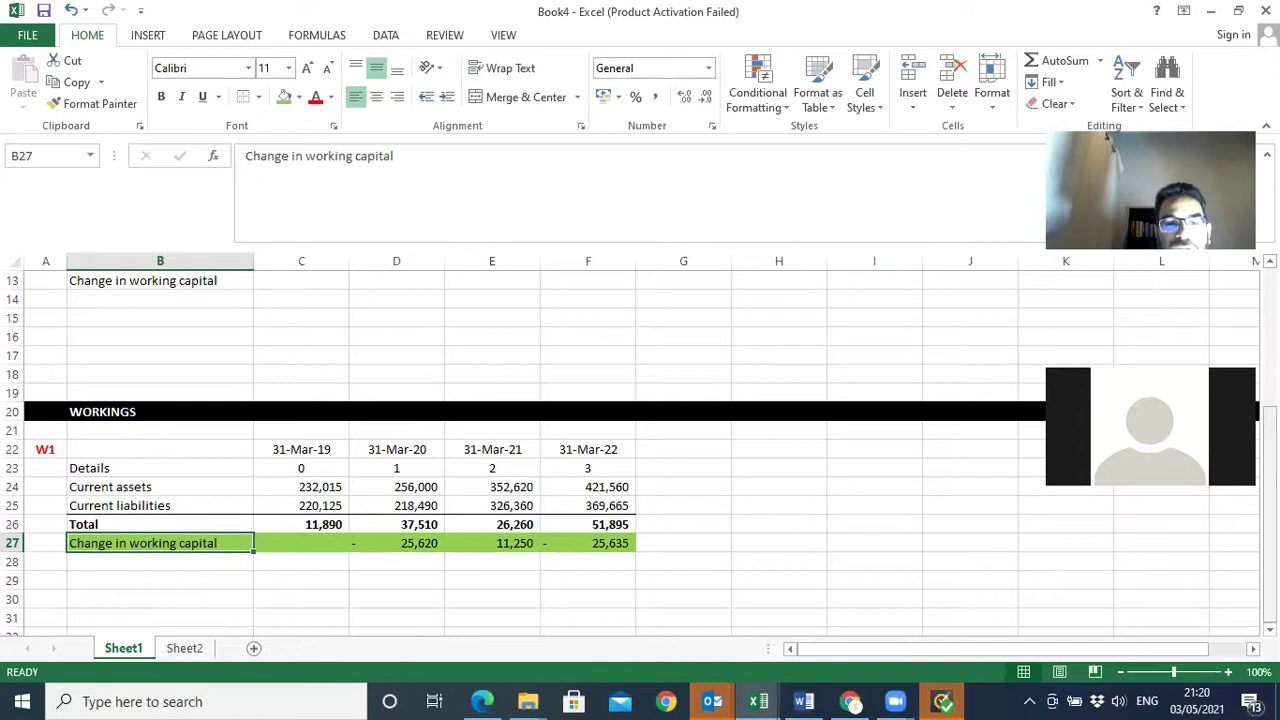
scroll(548, 406, "up", 4)
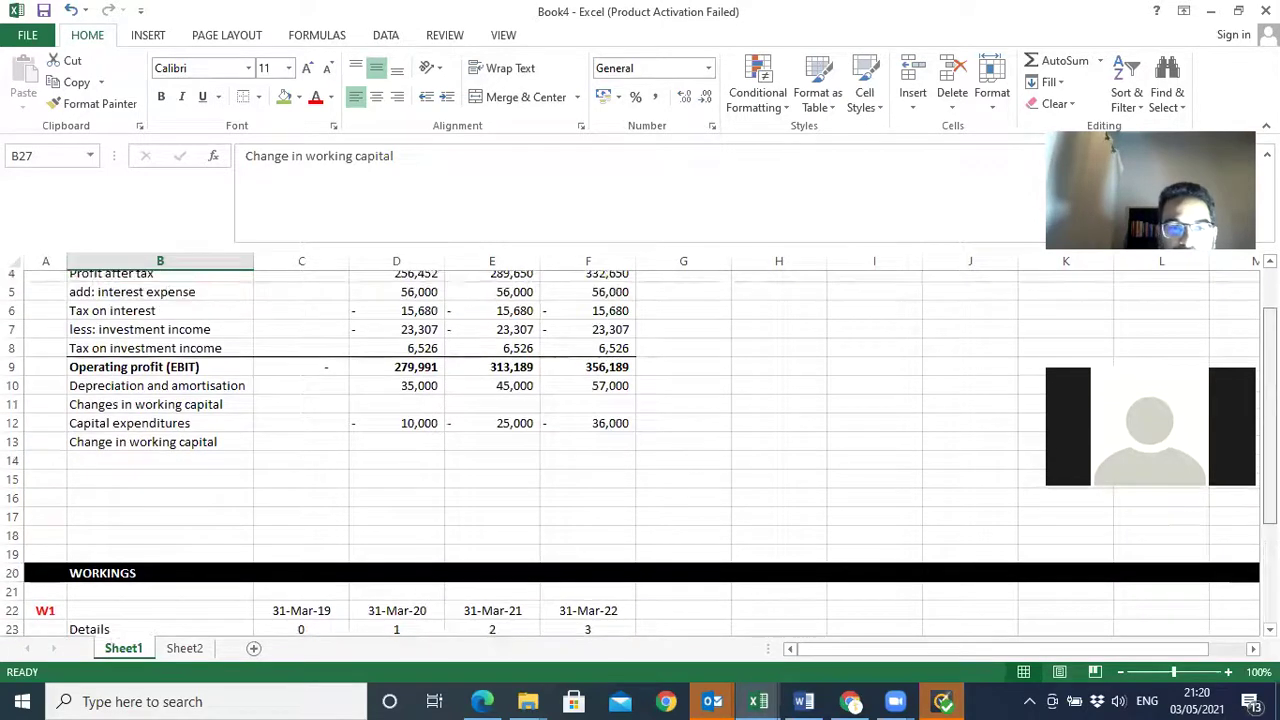
left_click(391, 447)
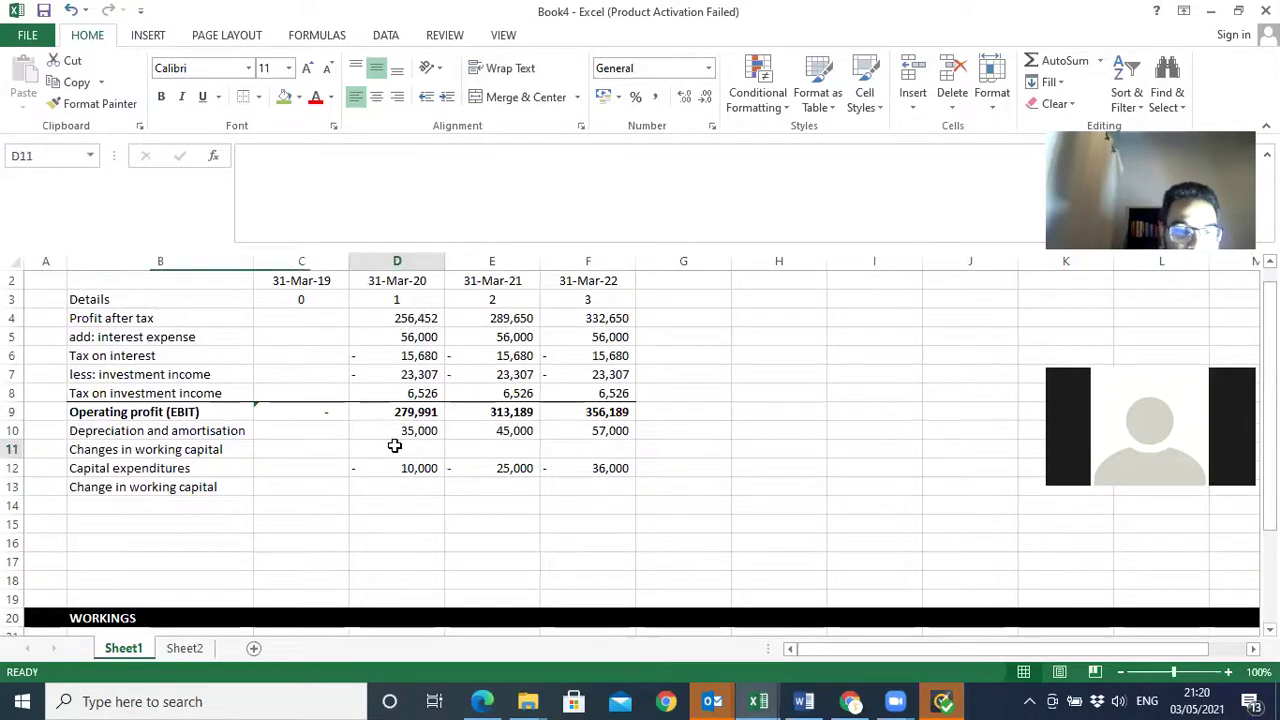
type("=")
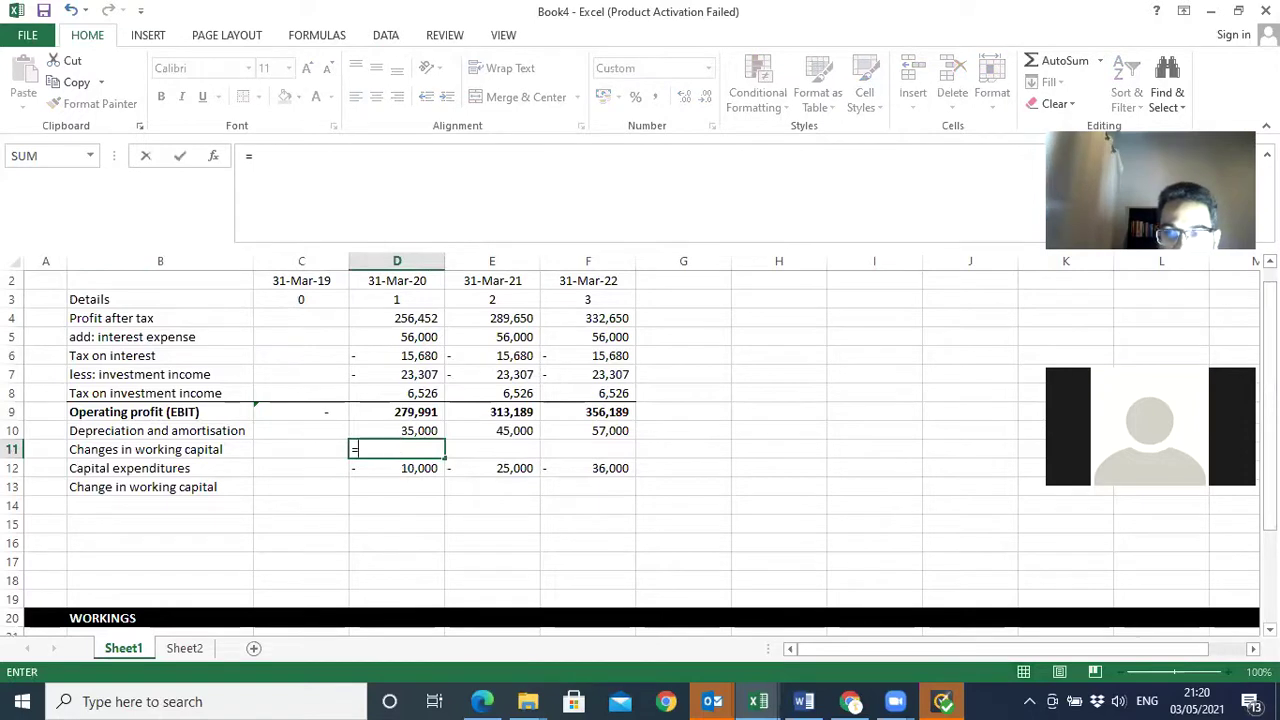
scroll(492, 611, "down", 2)
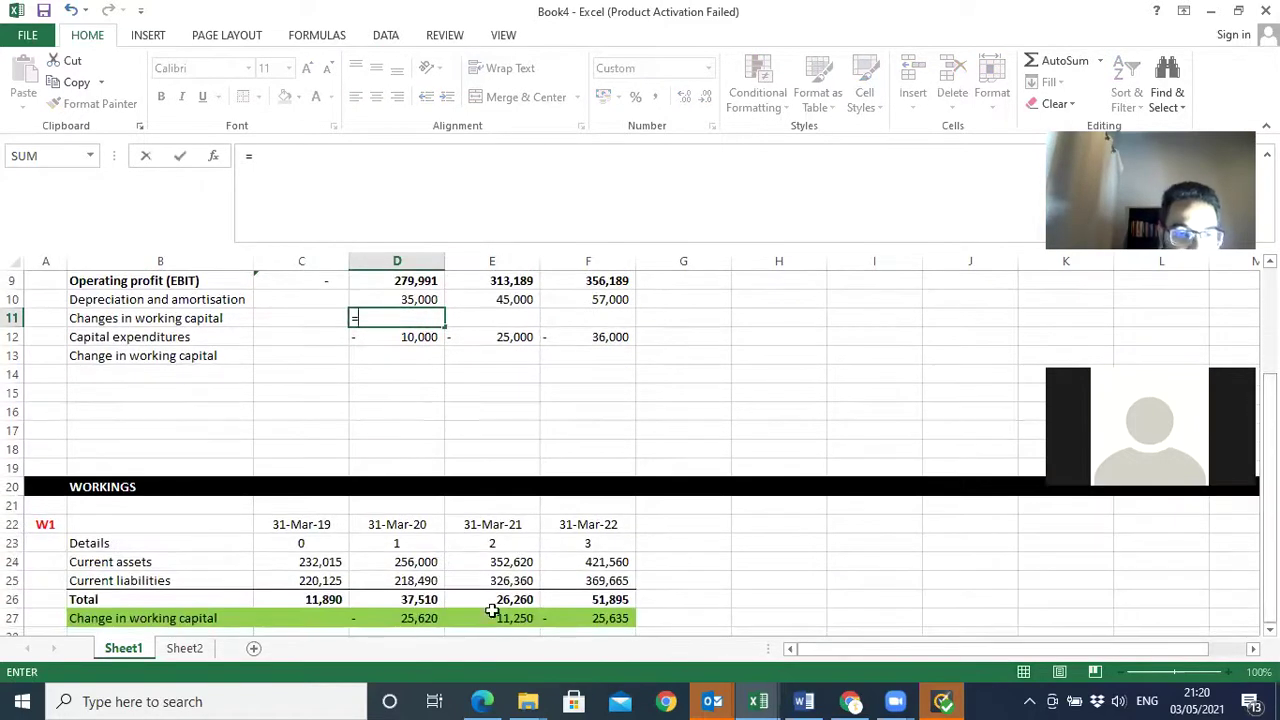
left_click(394, 616)
key("Return")
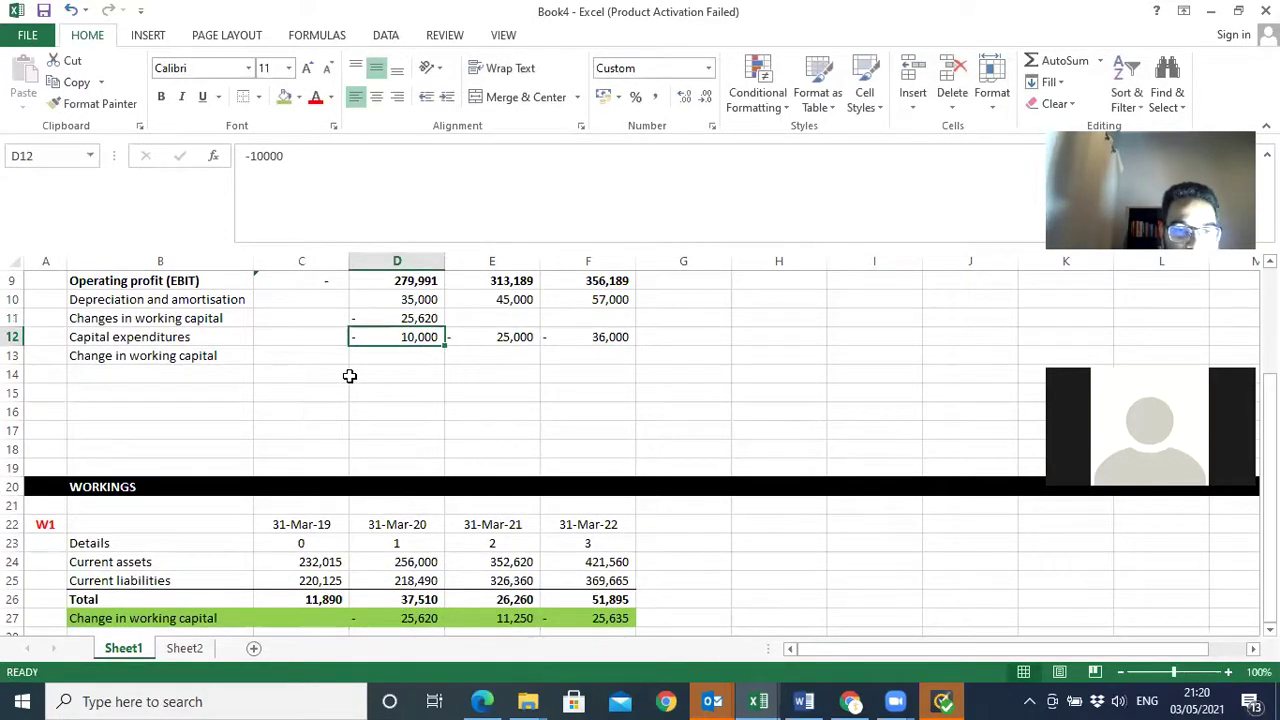
left_click(423, 318)
left_click_drag(446, 326, 632, 326)
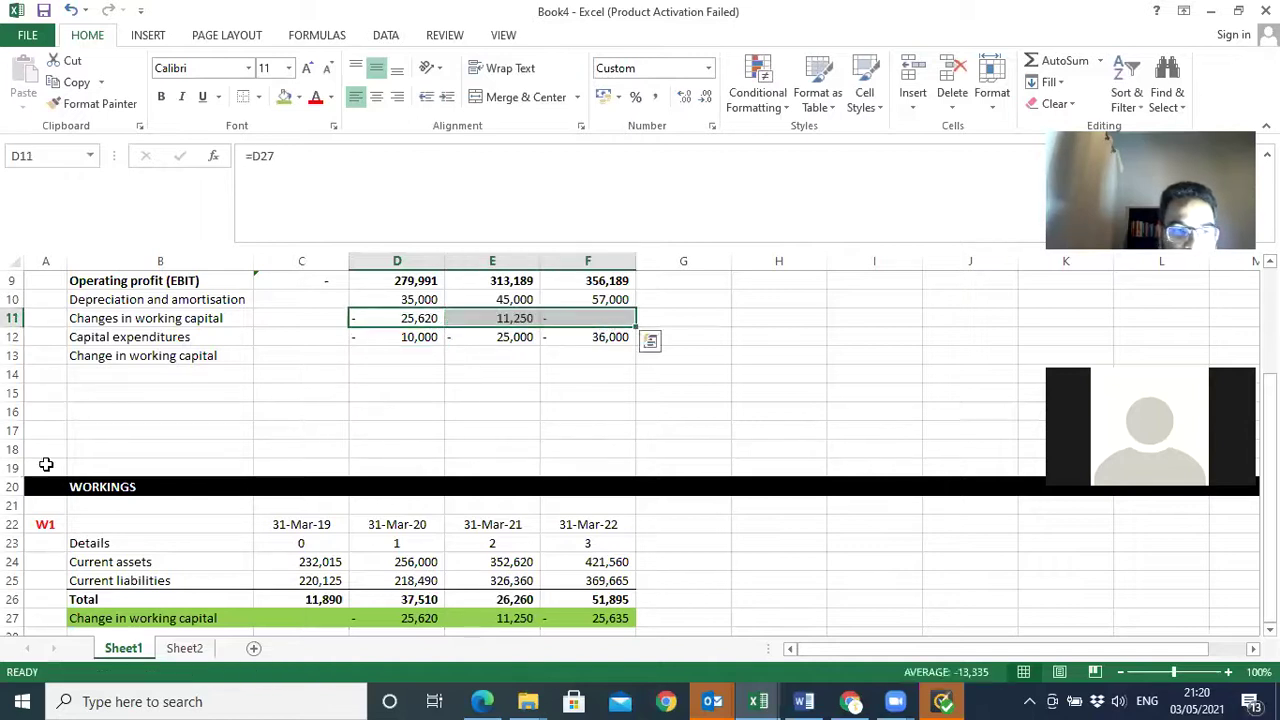
- Copy the W1 working reference from A22 to G11 beside the changes in working capital row
left_click(50, 521)
key("ctrl+c")
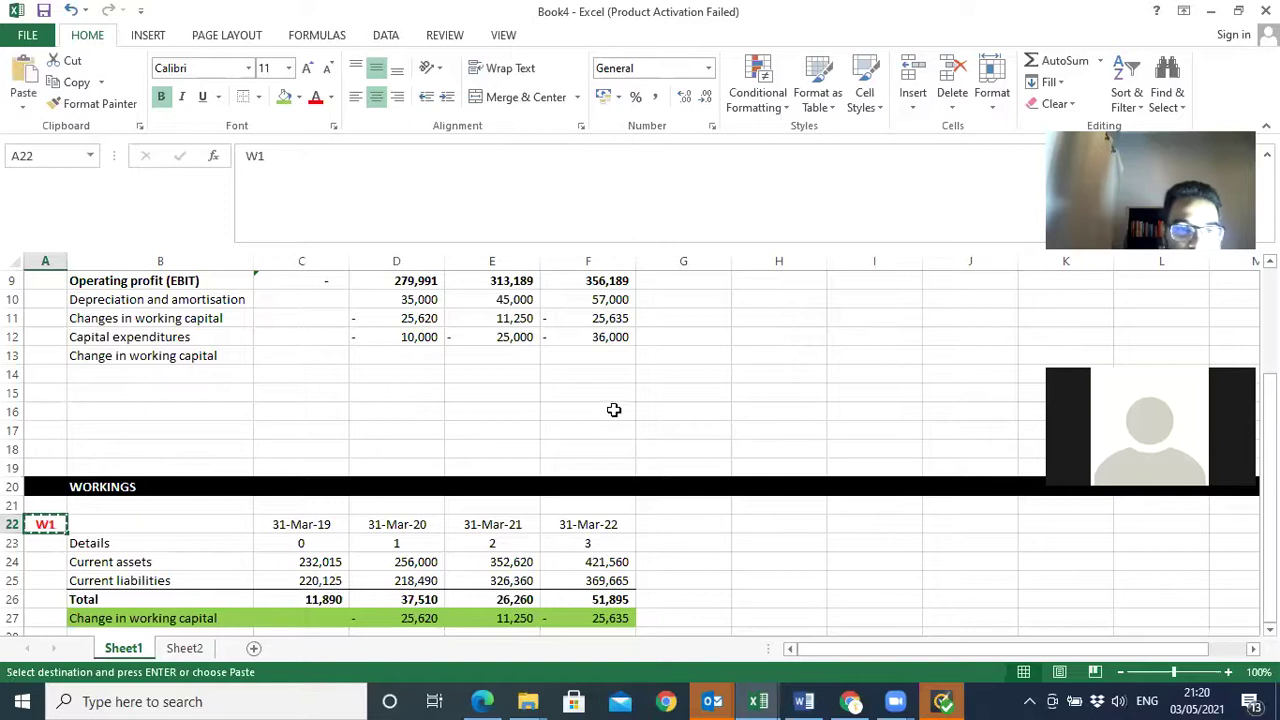
left_click(662, 318)
key("ctrl+v")
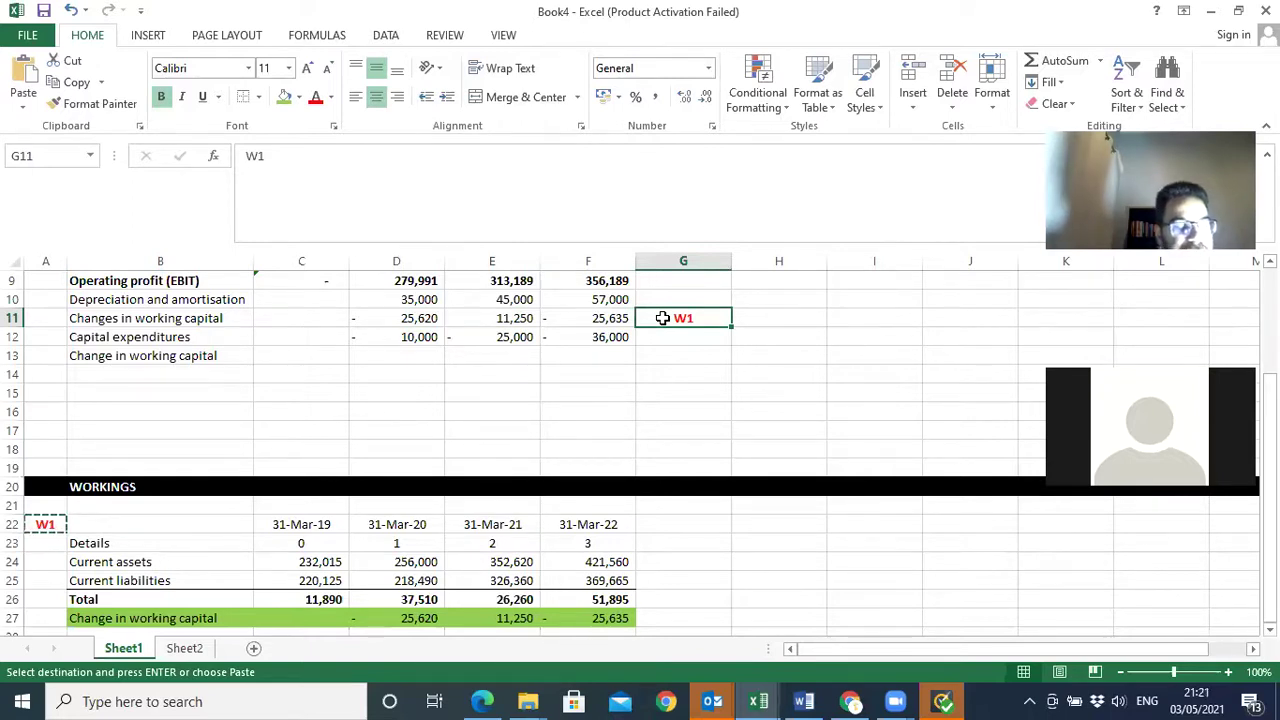
left_click(190, 650)
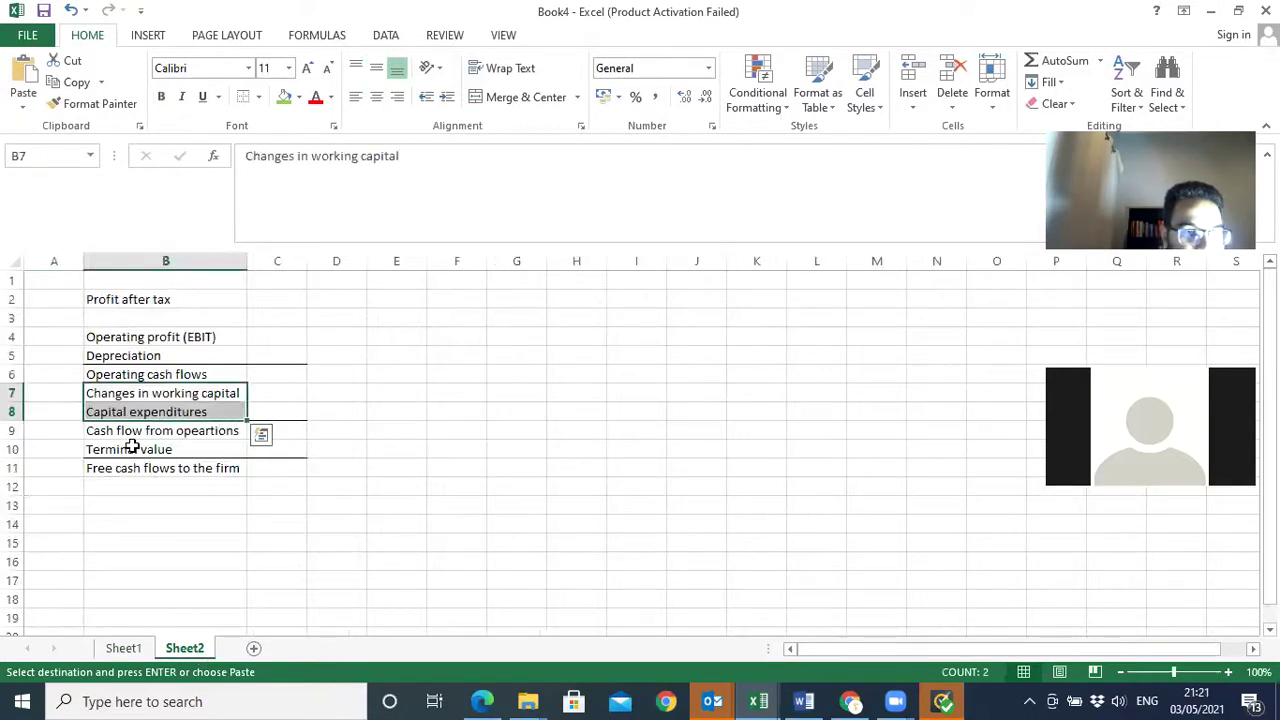
left_click(135, 469)
key("ctrl+c")
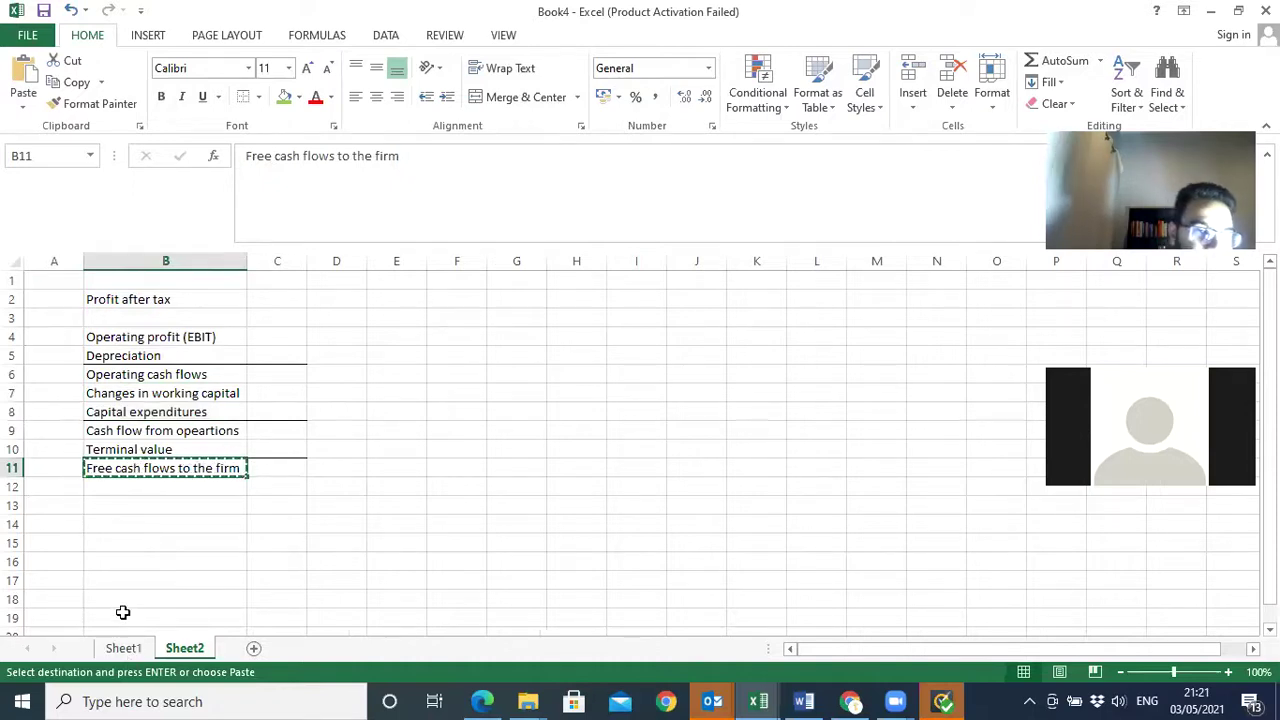
left_click(123, 648)
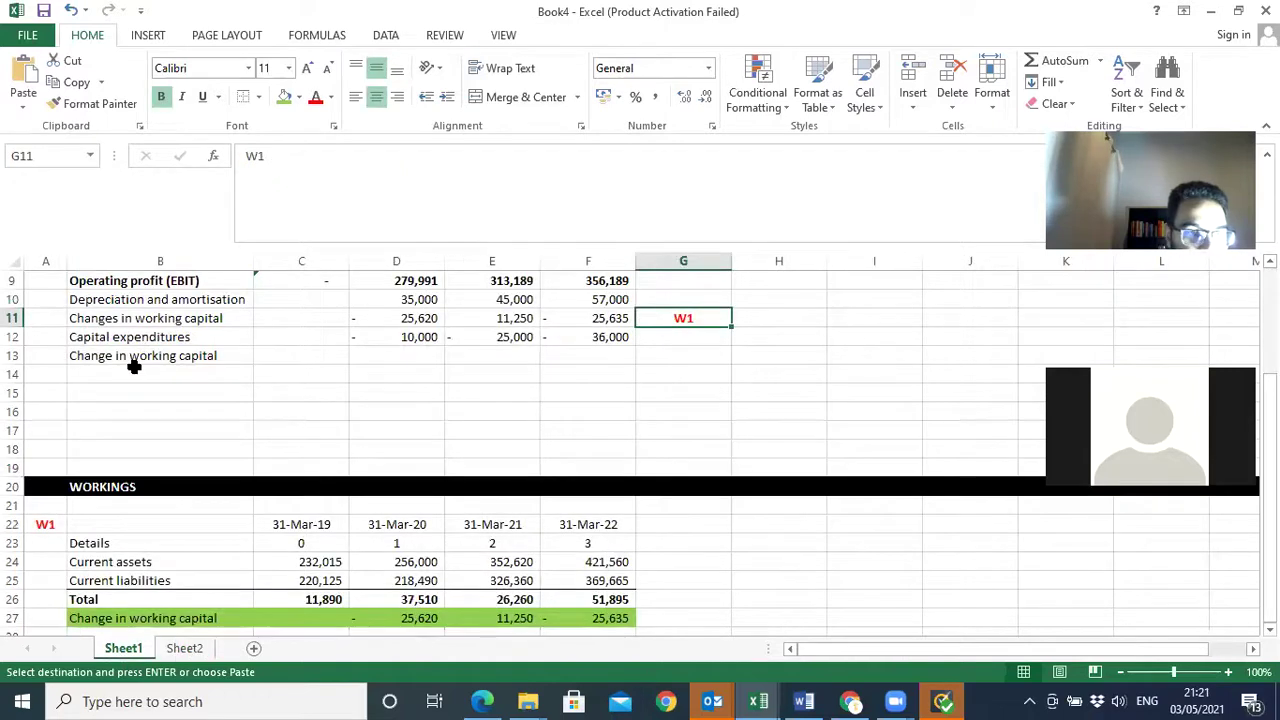
- Format B14:F14 as a total row with a top border and bold text
left_click(130, 370)
left_click_drag(477, 359, 589, 374)
left_click(243, 97)
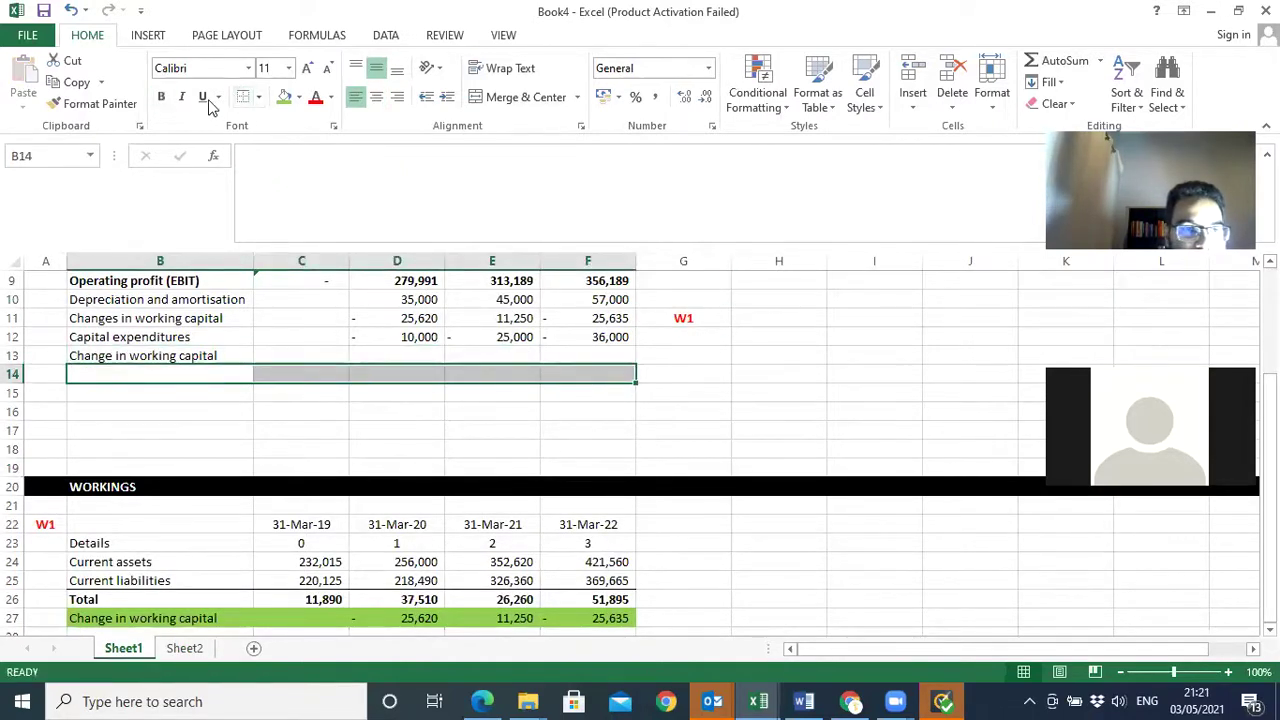
left_click(161, 96)
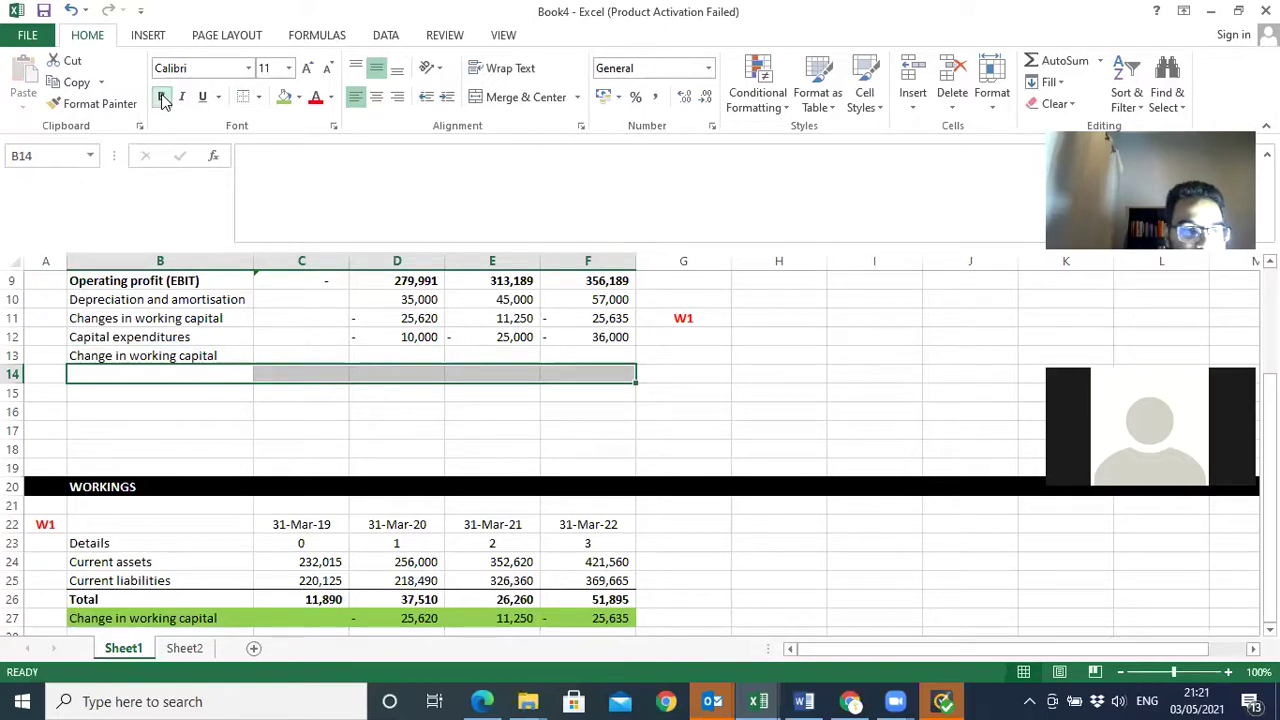
- Enter the labels "Free cash flow from operations" in B14 and "Terminal value" in B15
left_click(108, 375)
type("F")
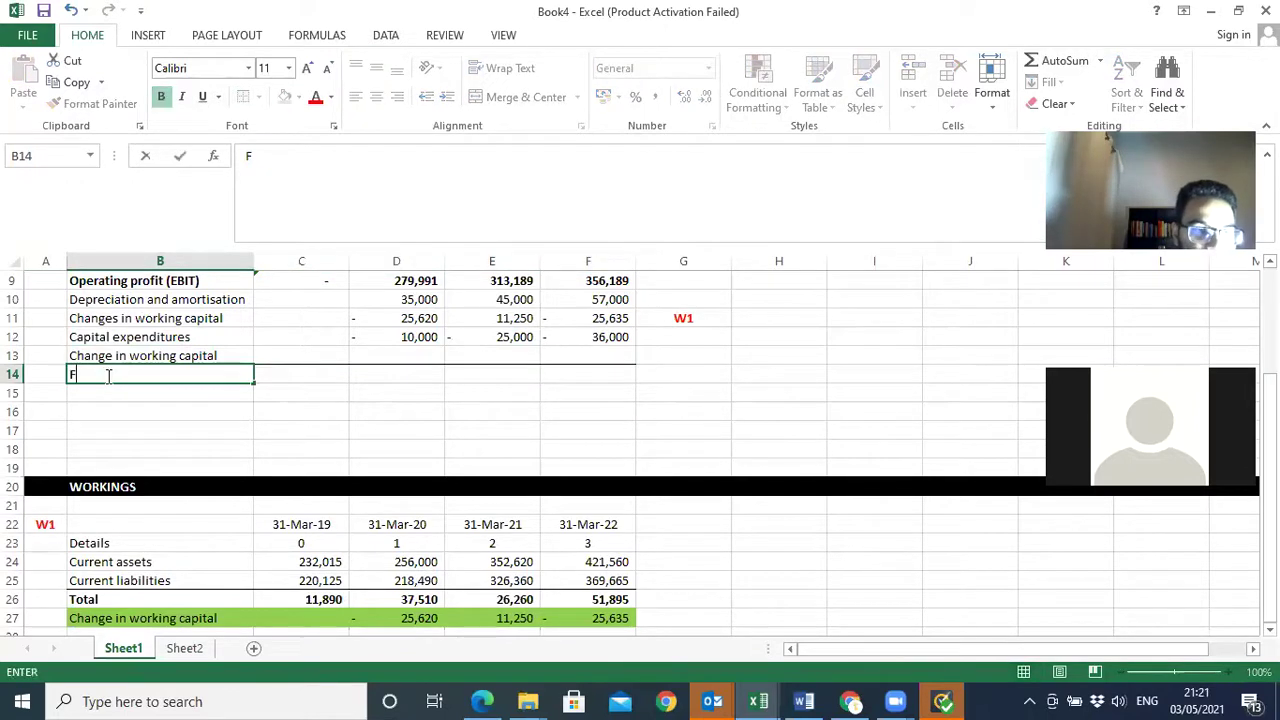
type("ree cash")
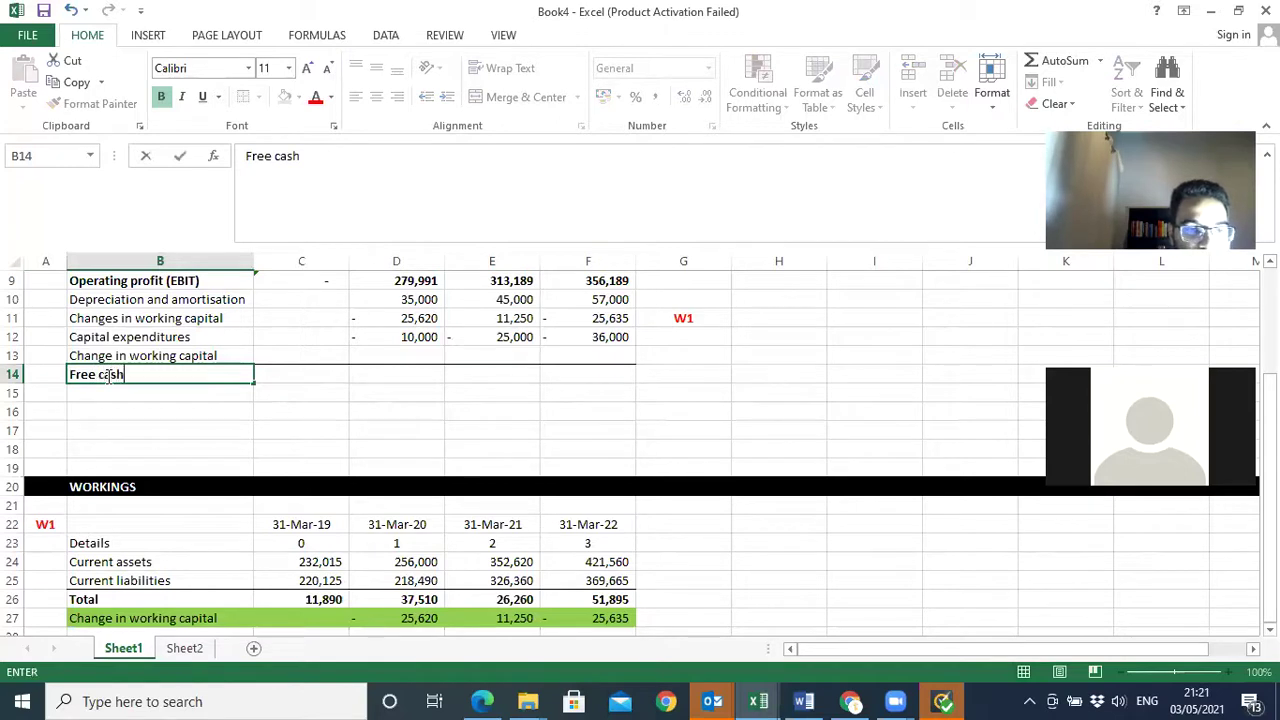
type(" flow ")
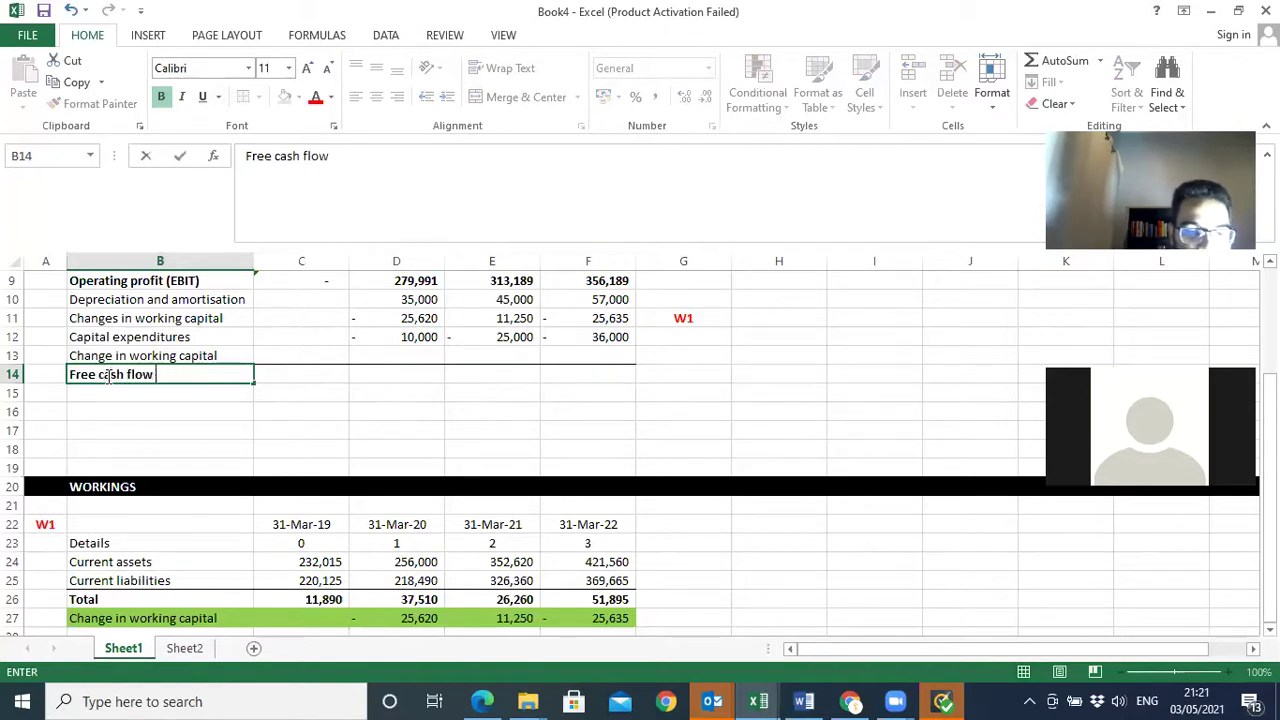
type("from ope")
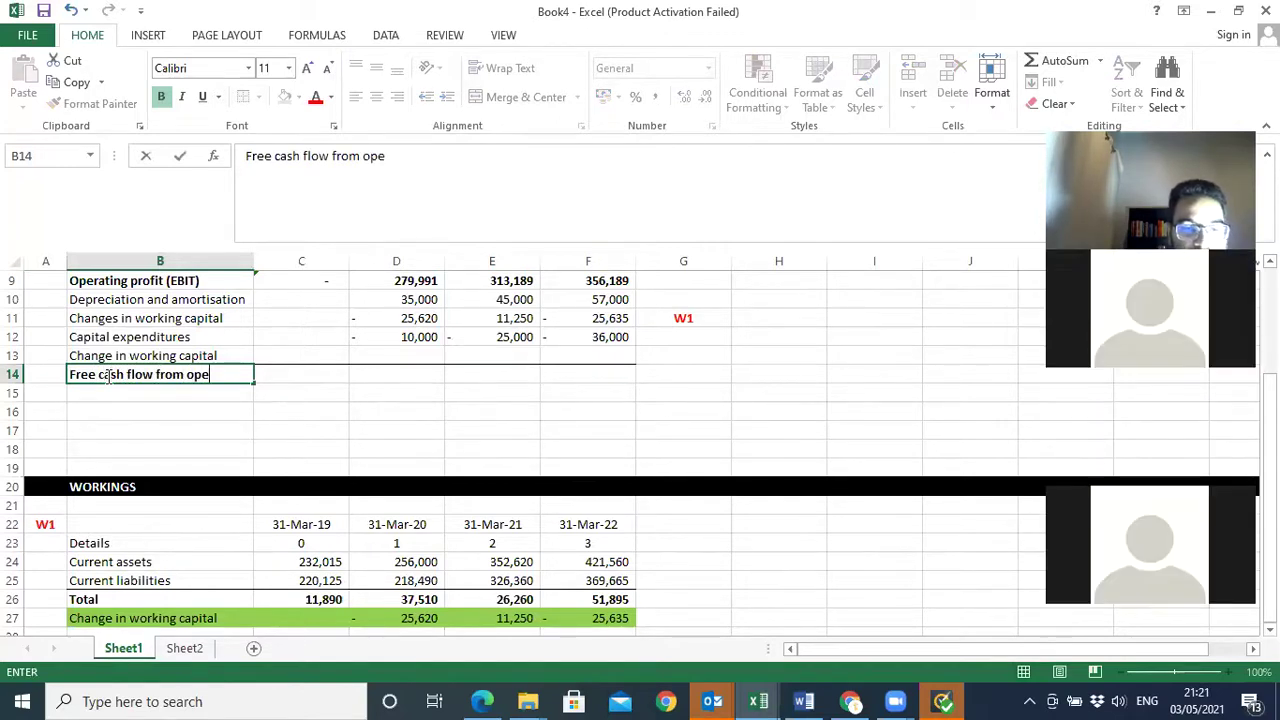
type("rations")
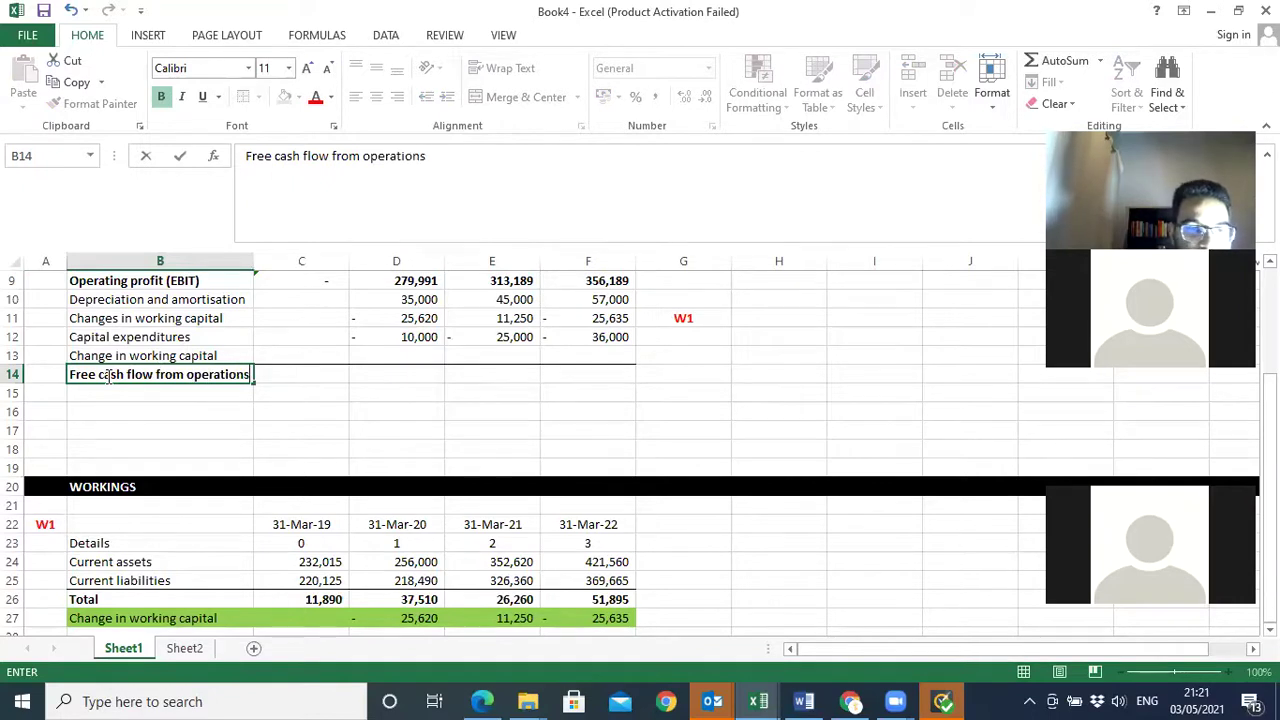
key("Return")
type("Te")
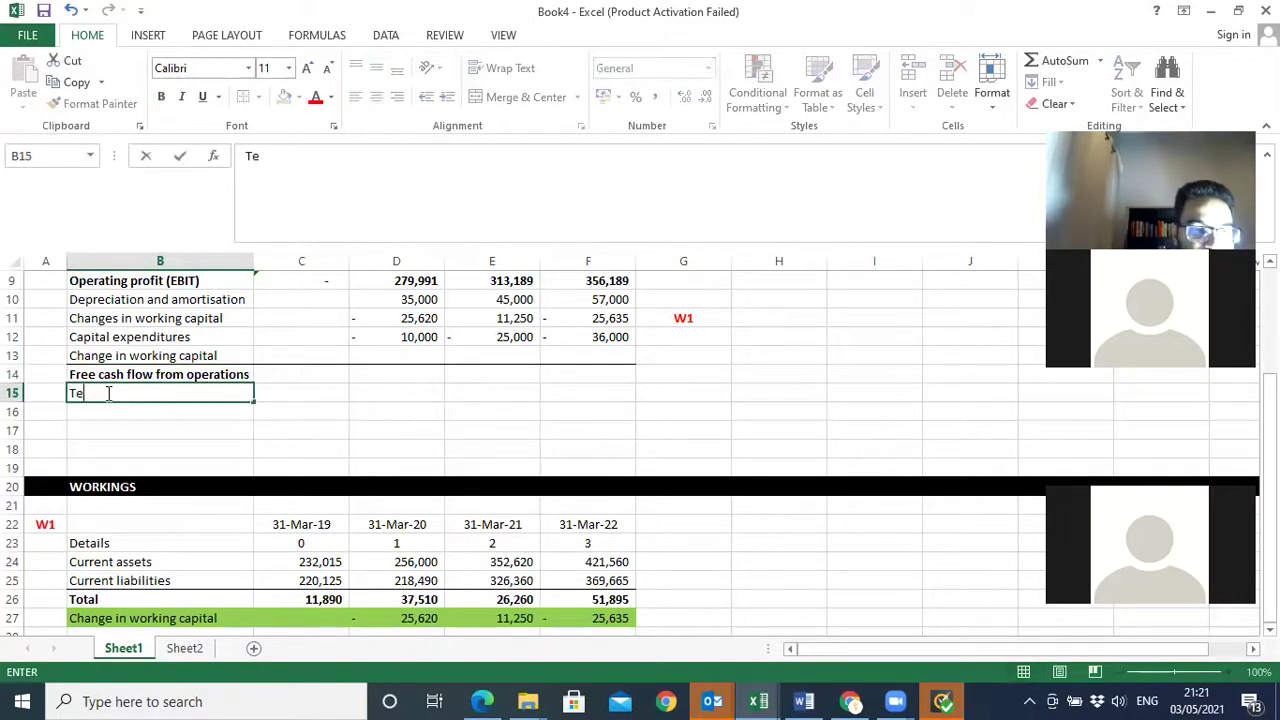
type("rminal value")
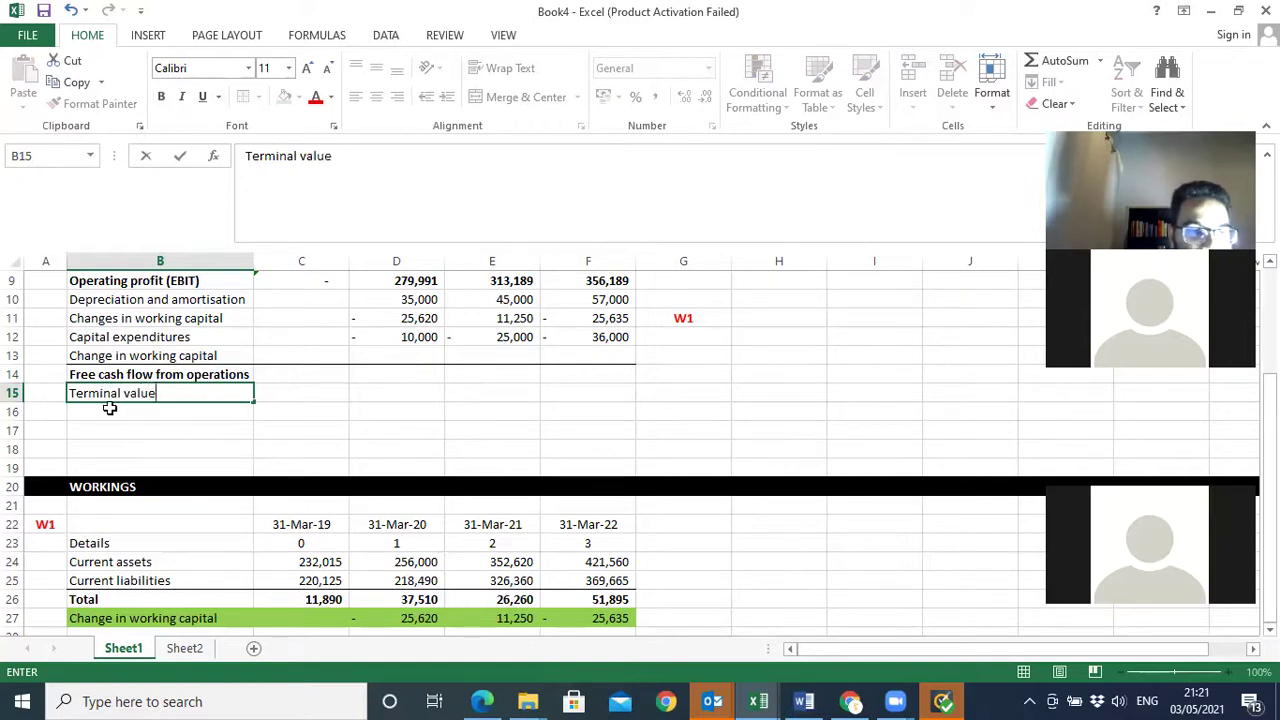
- Format B16:F16 in bold with a top border and label B16 "Free cash flow of the firm"
left_click_drag(109, 409, 572, 416)
left_click(163, 97)
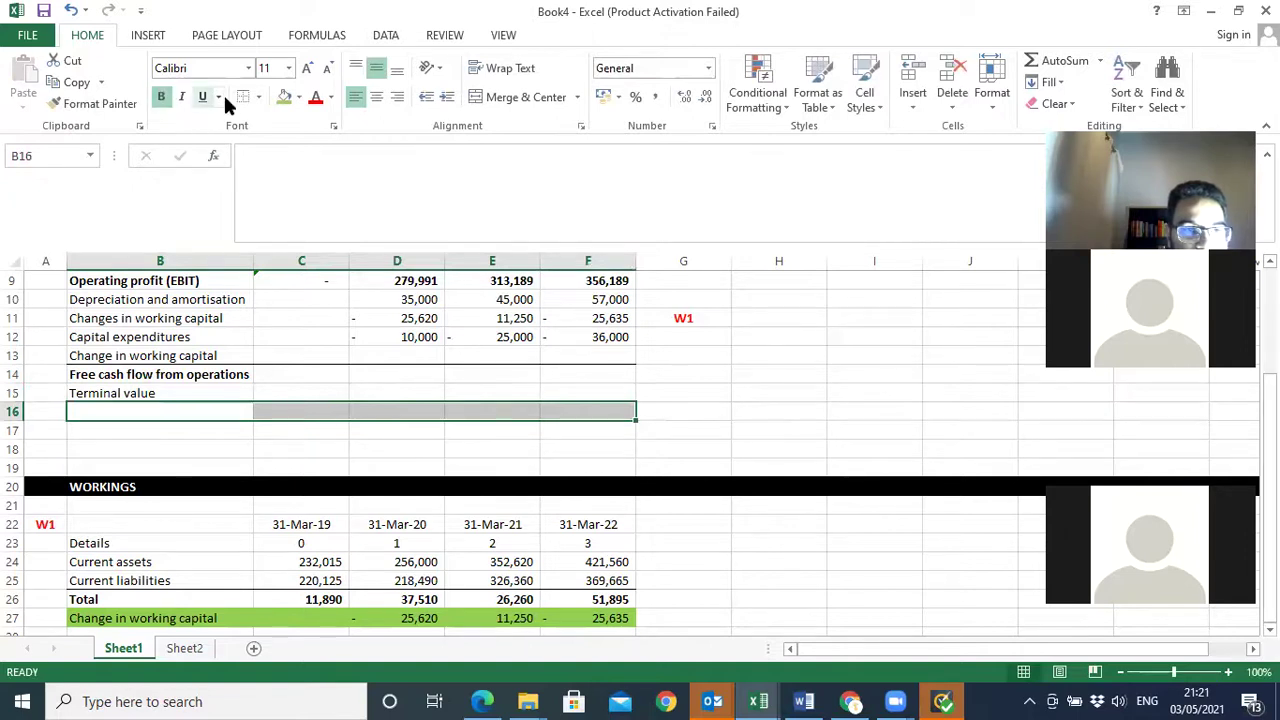
left_click(112, 412)
type("Free cash f")
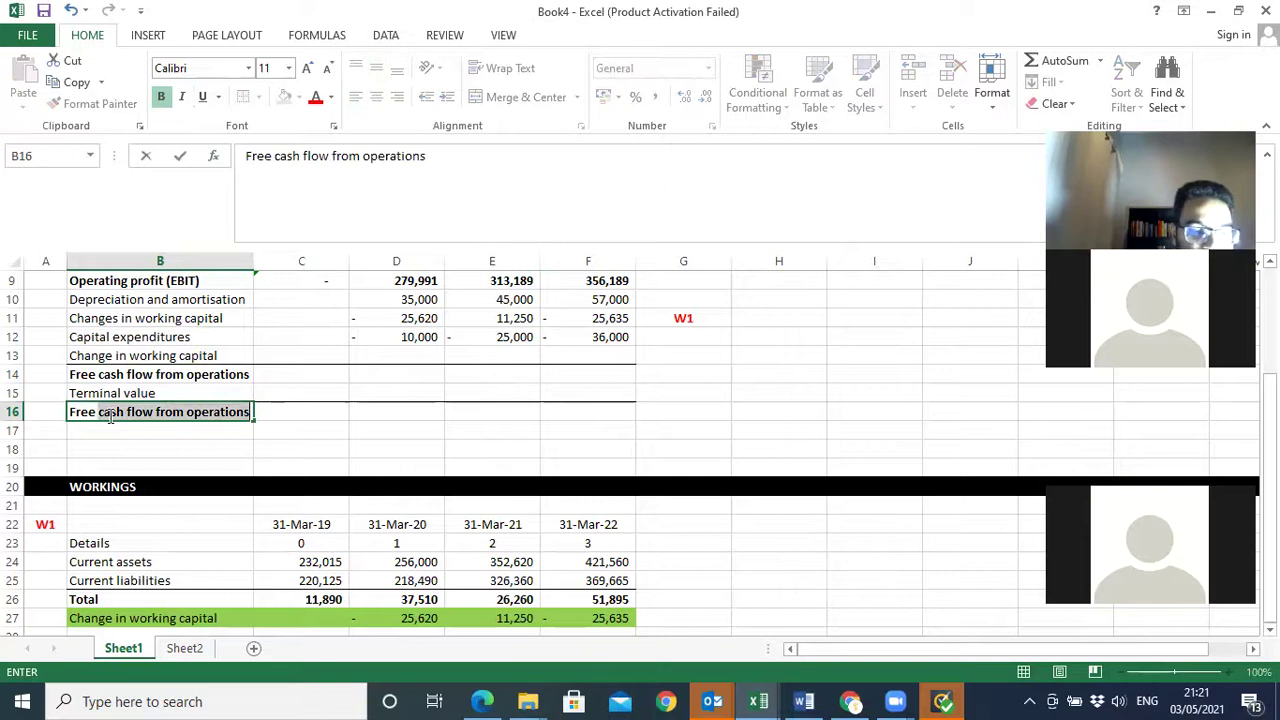
type("low of")
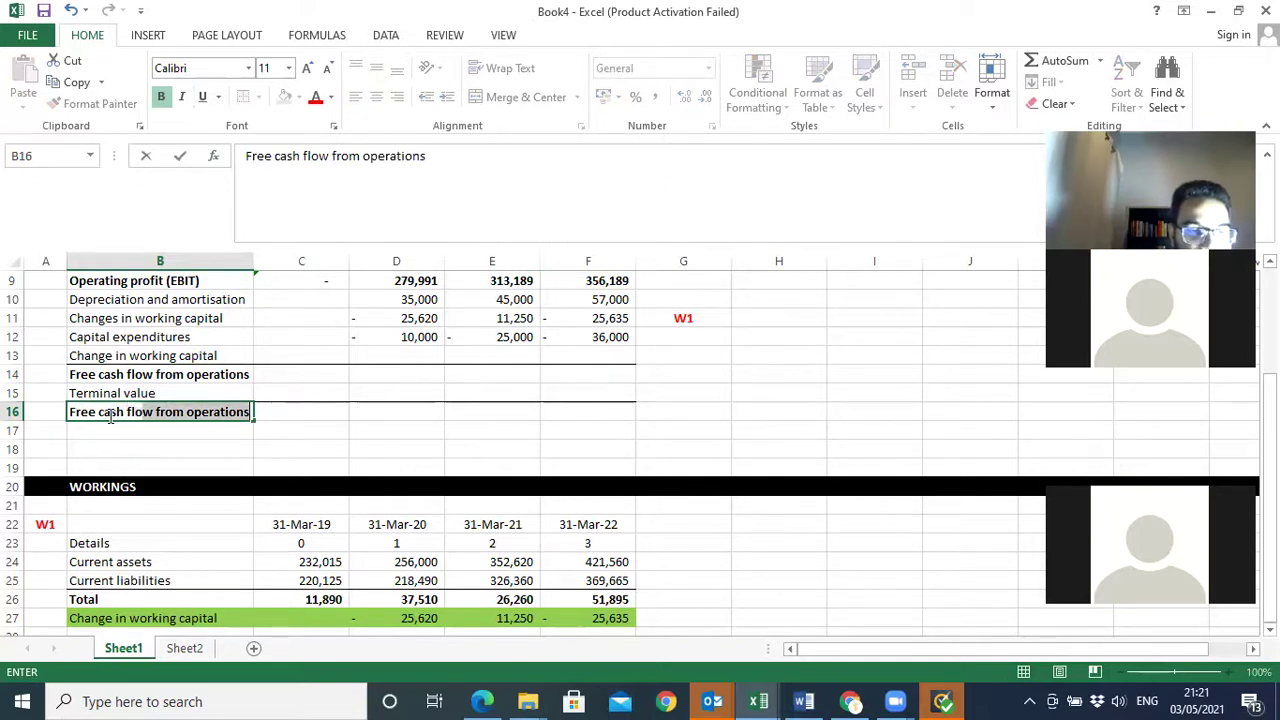
type(" the ")
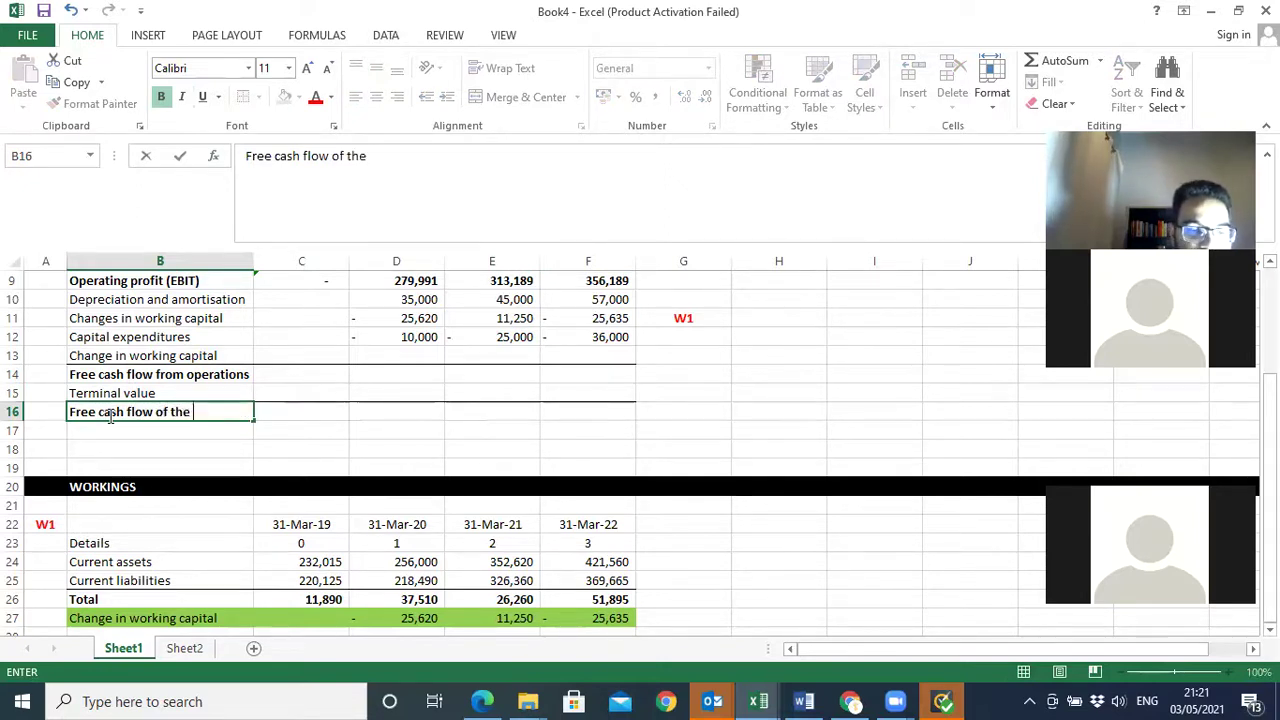
type("firm")
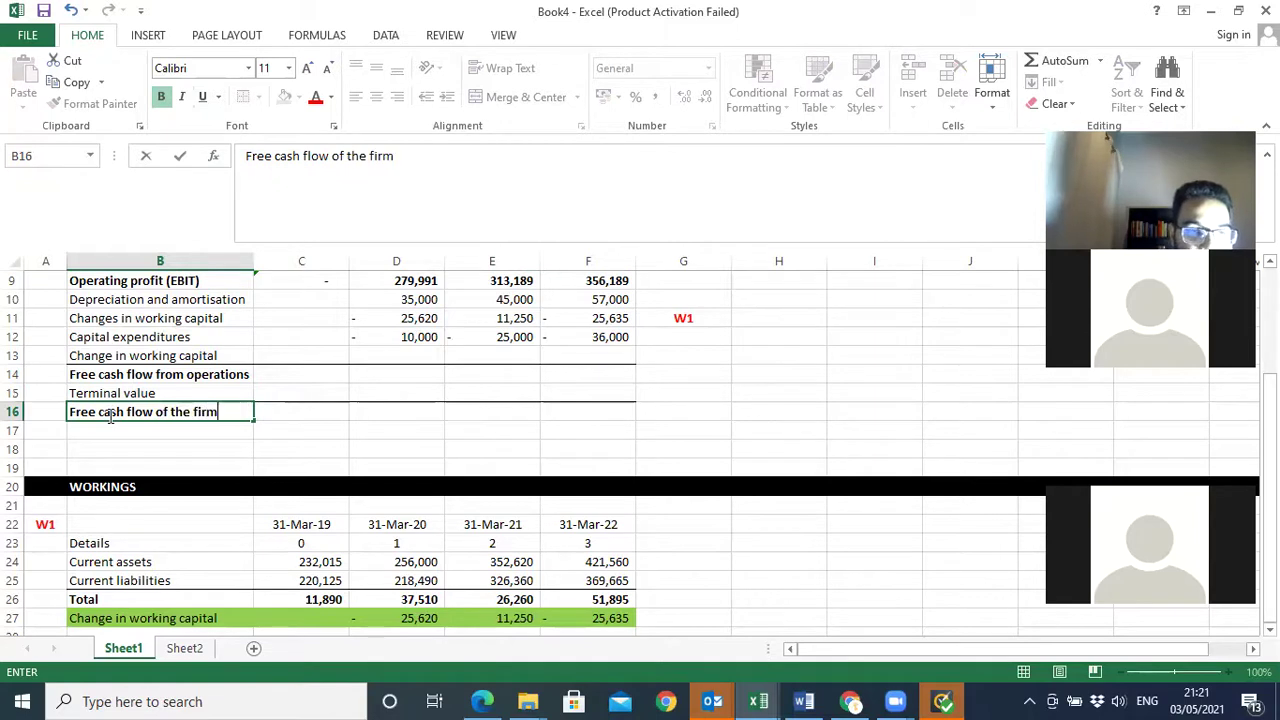
left_click(776, 444)
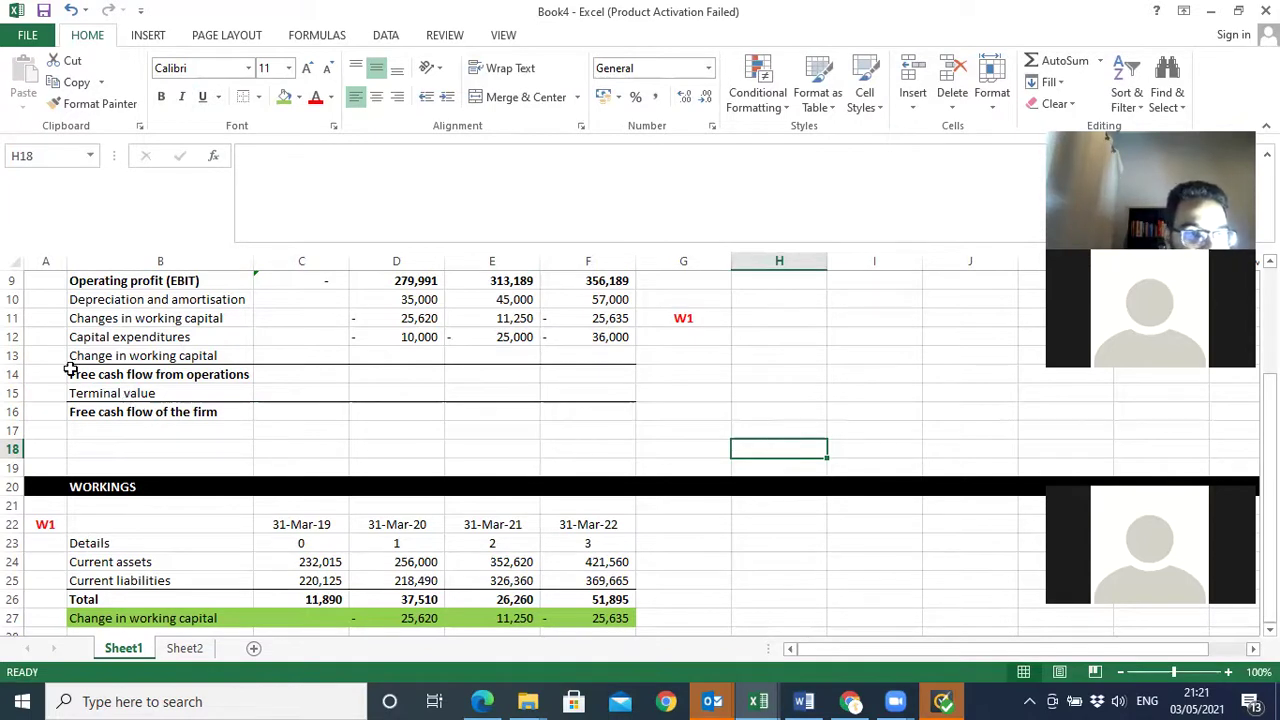
- Delete the duplicate "Change in working capital" row 13 from the forecast
left_click(13, 356)
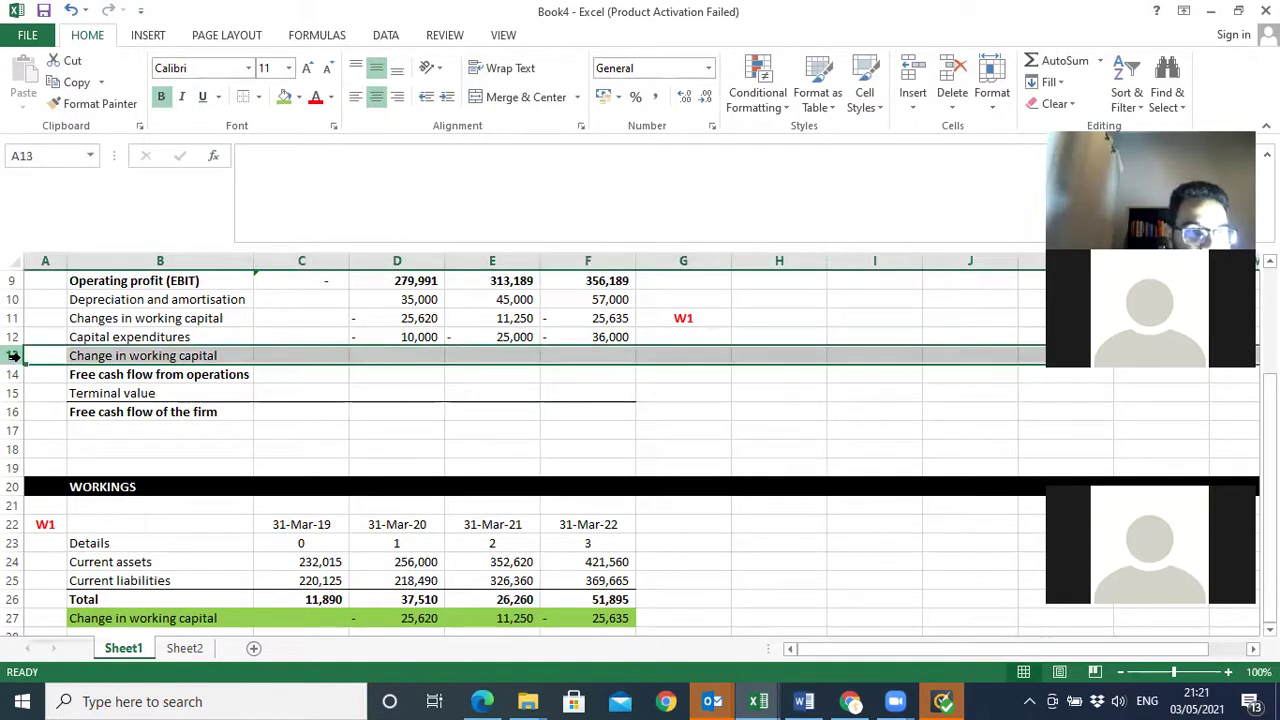
right_click(13, 356)
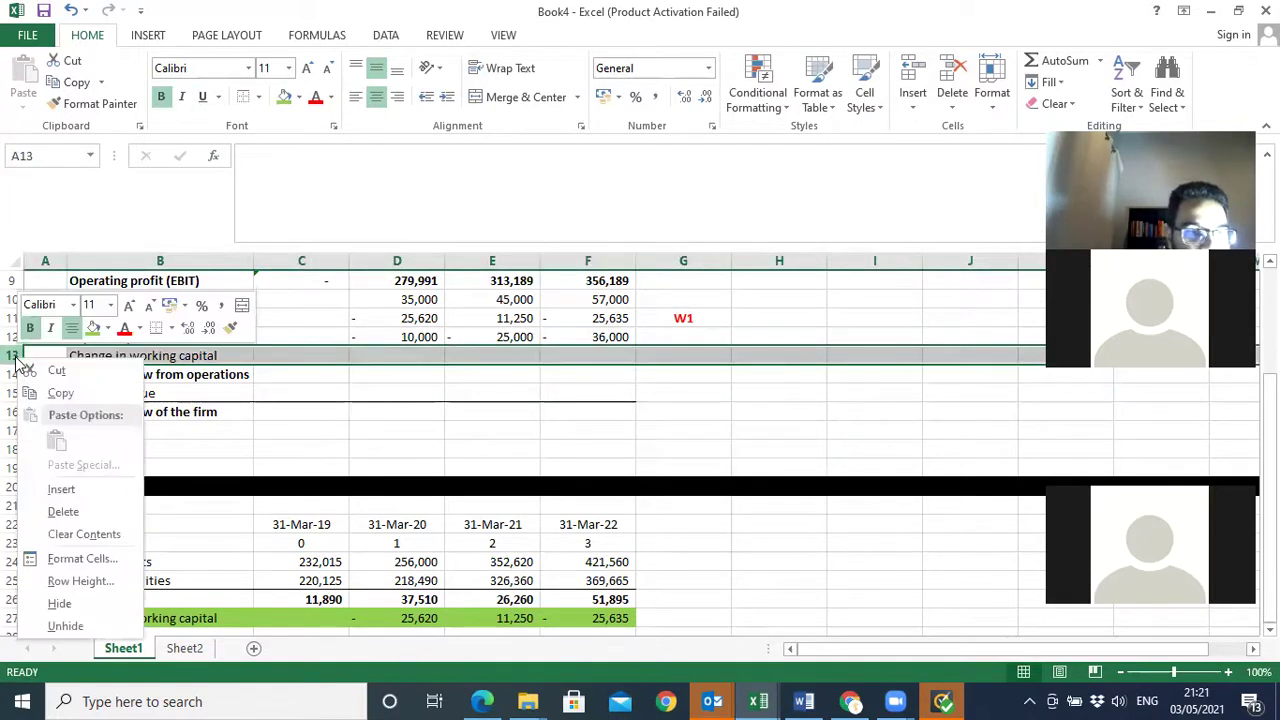
left_click(63, 511)
left_click(800, 352)
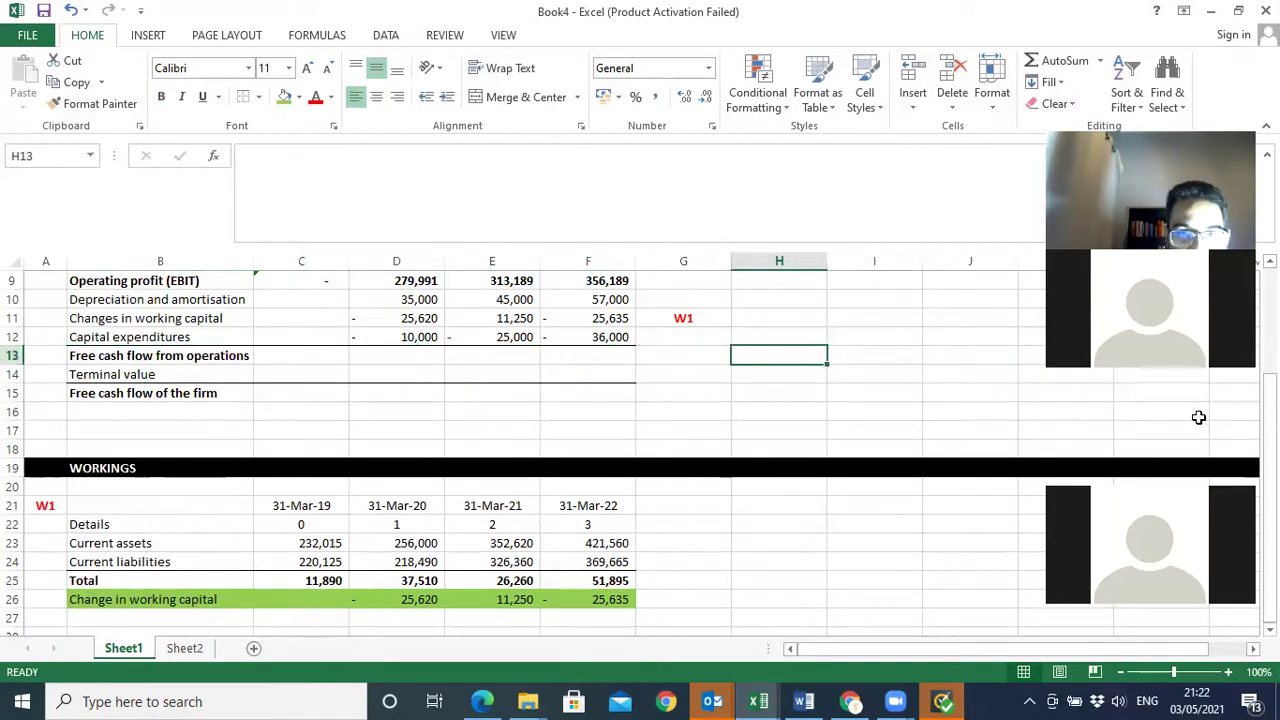
- Calculate free cash flow from operations in D13 with =SUM(D9:D12) and fill it across to F13
scroll(486, 430, "up", 1)
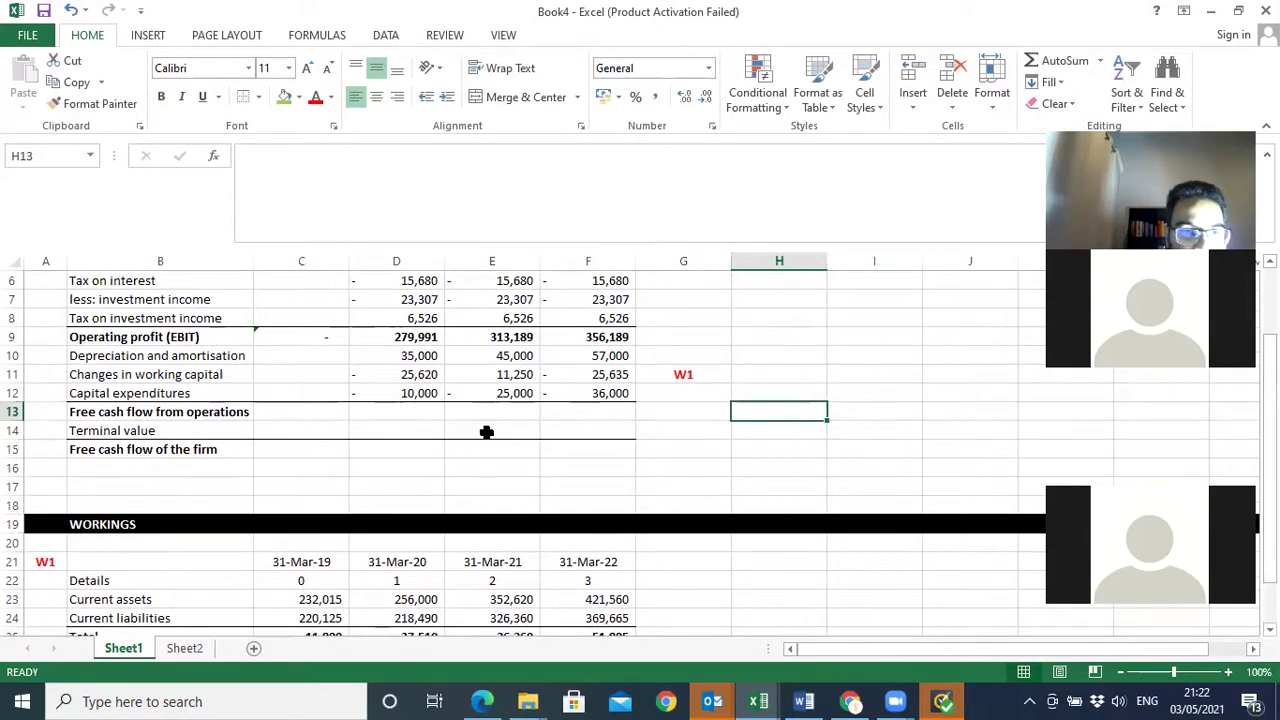
left_click(404, 415)
type("=sum(")
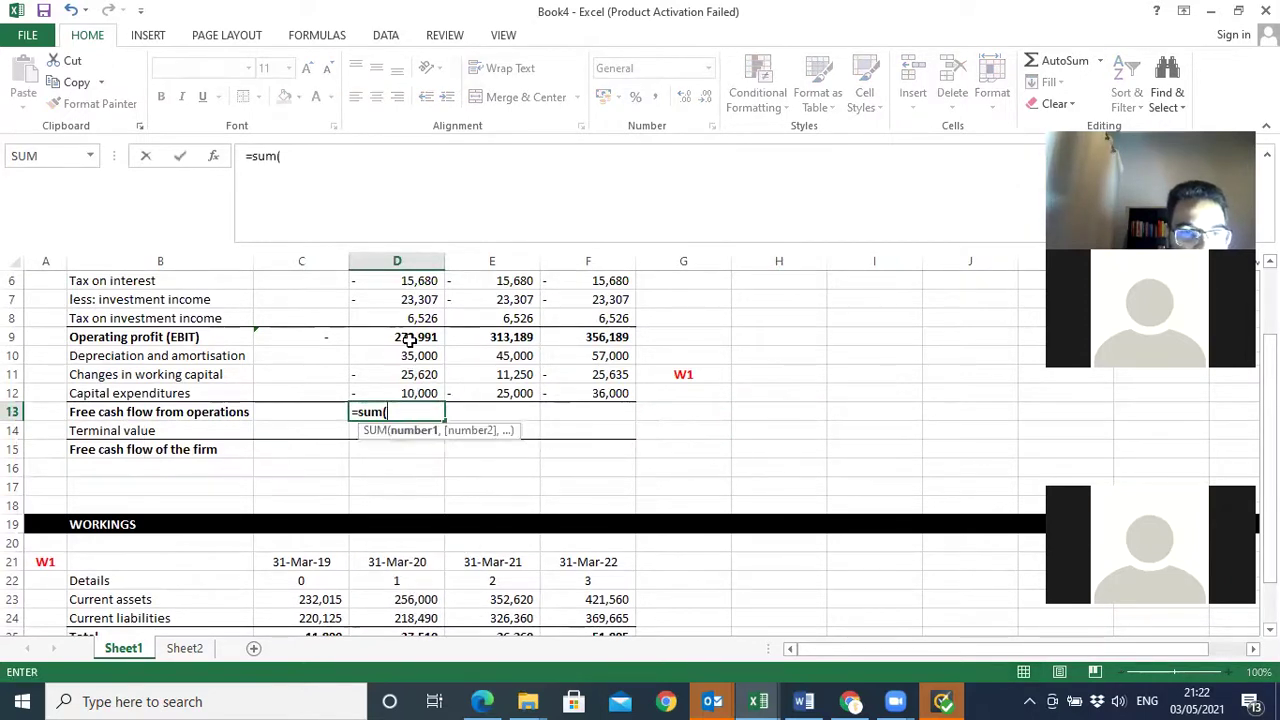
left_click_drag(415, 337, 408, 385)
key("Return")
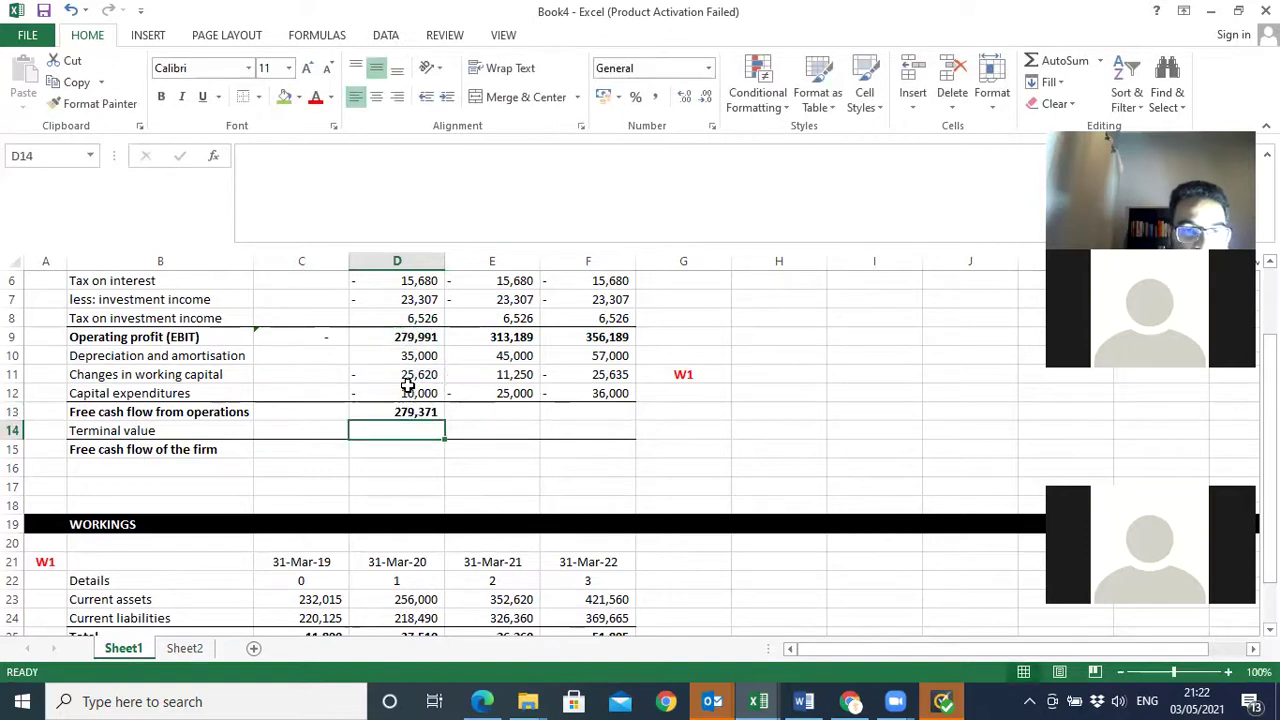
left_click(405, 410)
left_click_drag(443, 420, 594, 414)
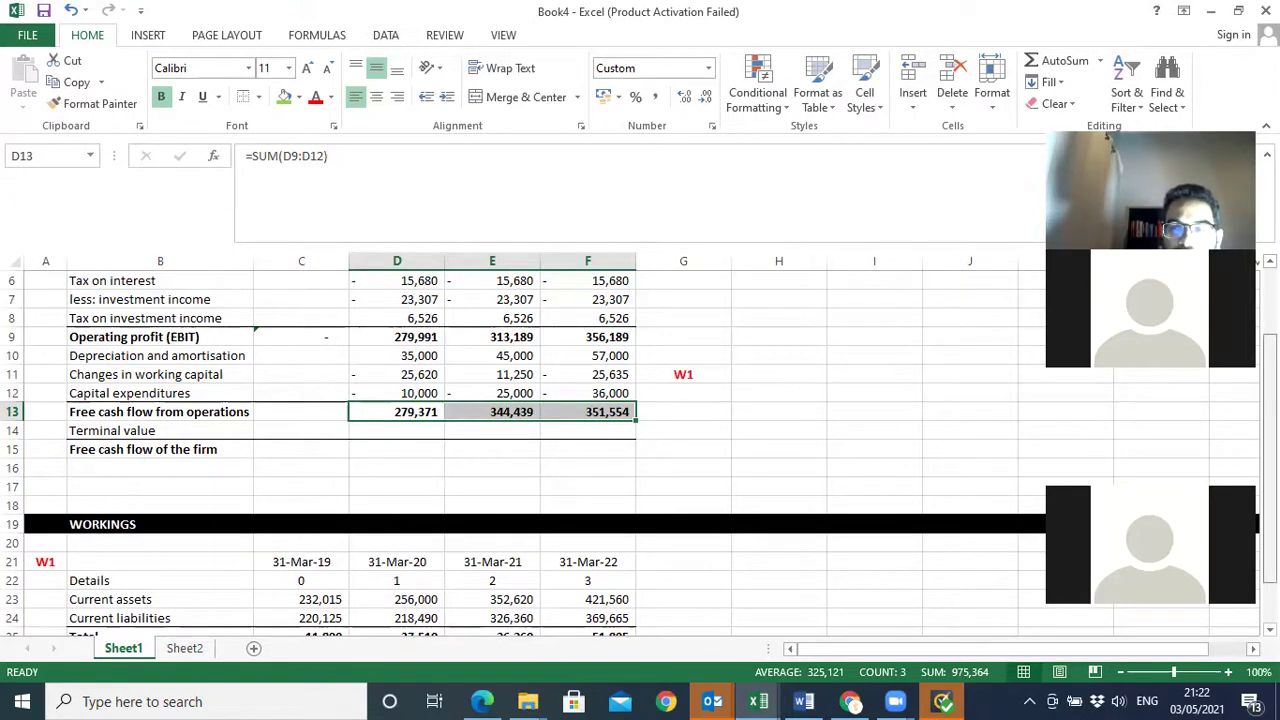
- Add the working reference W2 in A28 below the W1 working
scroll(640, 456, "down", 1)
scroll(640, 450, "down", 3)
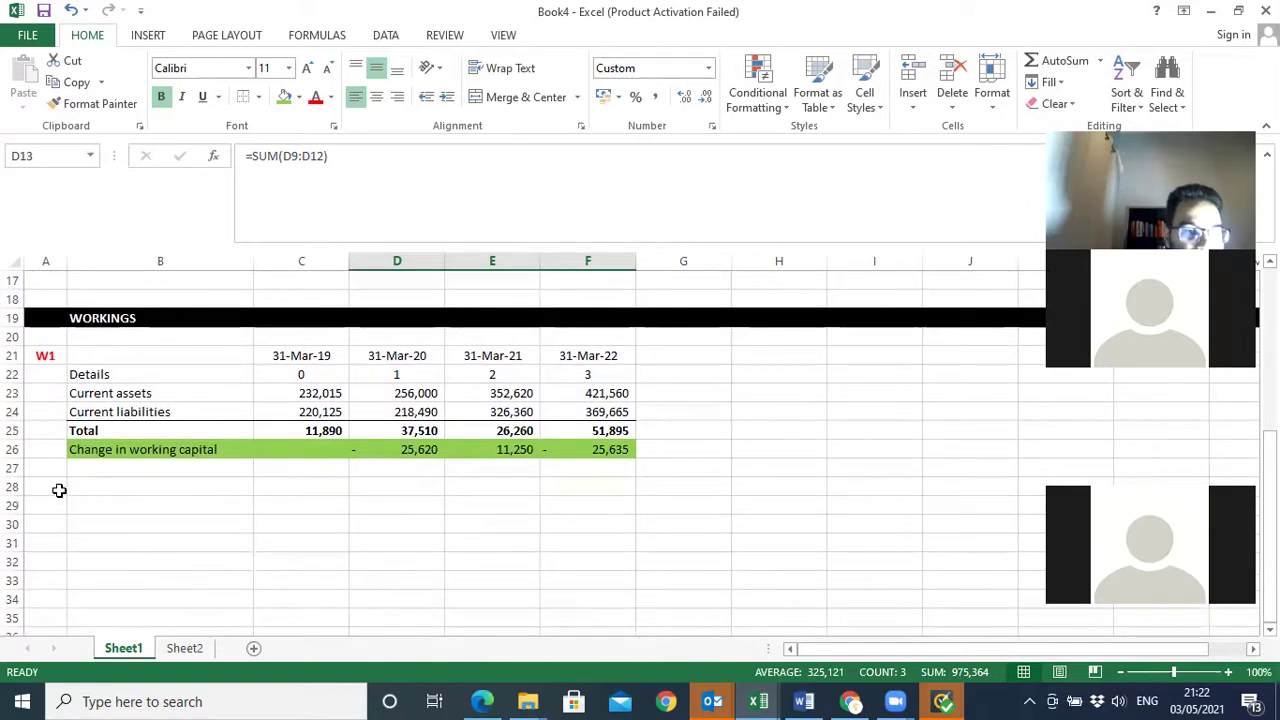
left_click(57, 489)
type("W2")
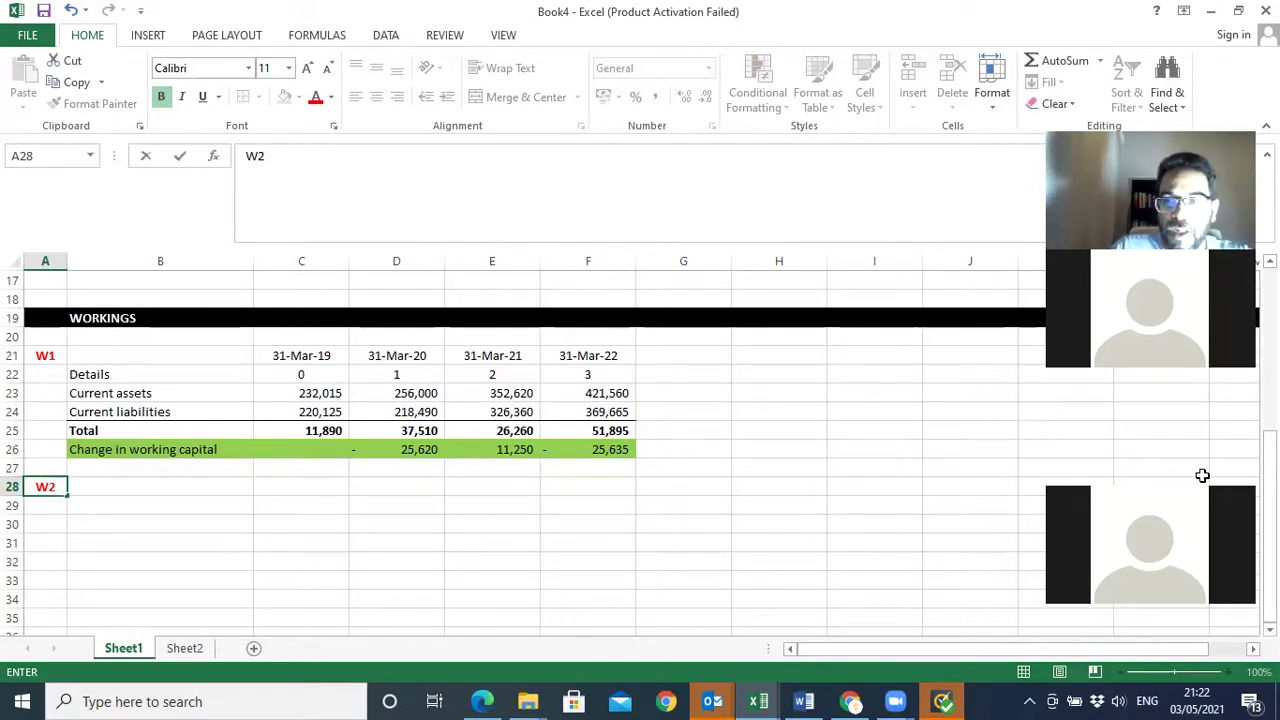
- Make the forecast's date and period header rows B2:F3 bold
scroll(1270, 470, "up", 5)
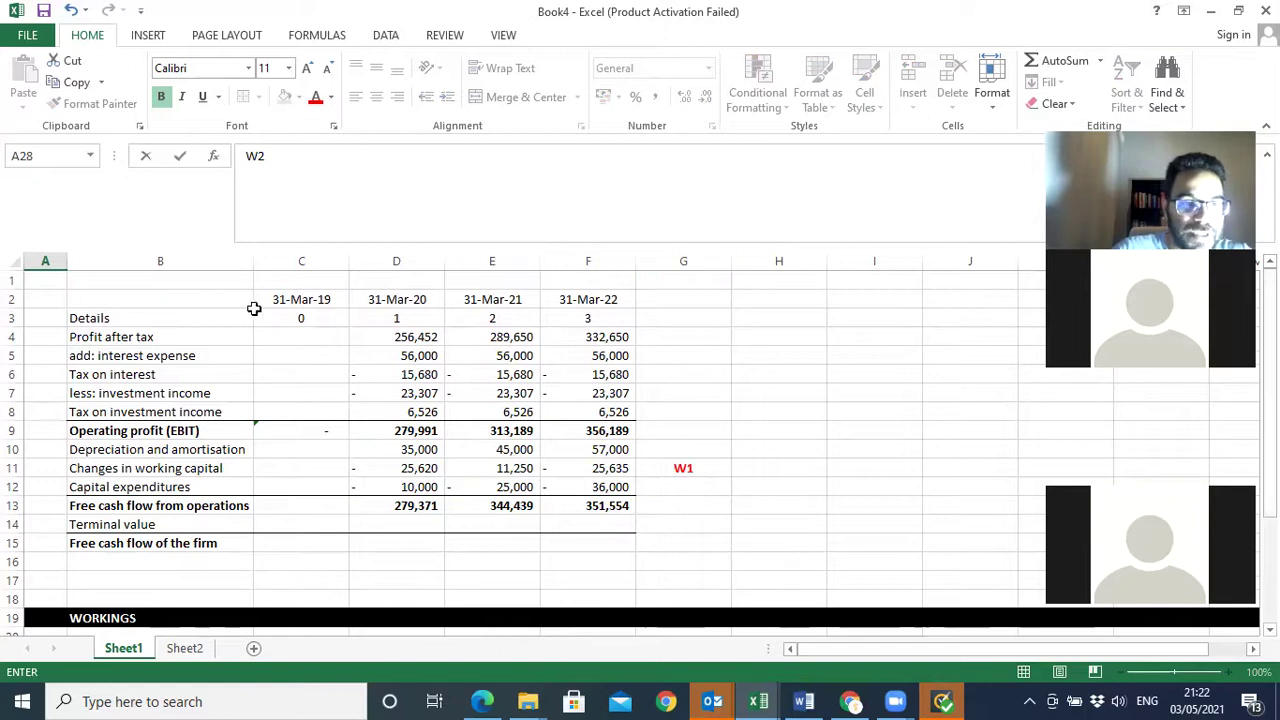
left_click_drag(226, 302, 556, 315)
left_click(161, 97)
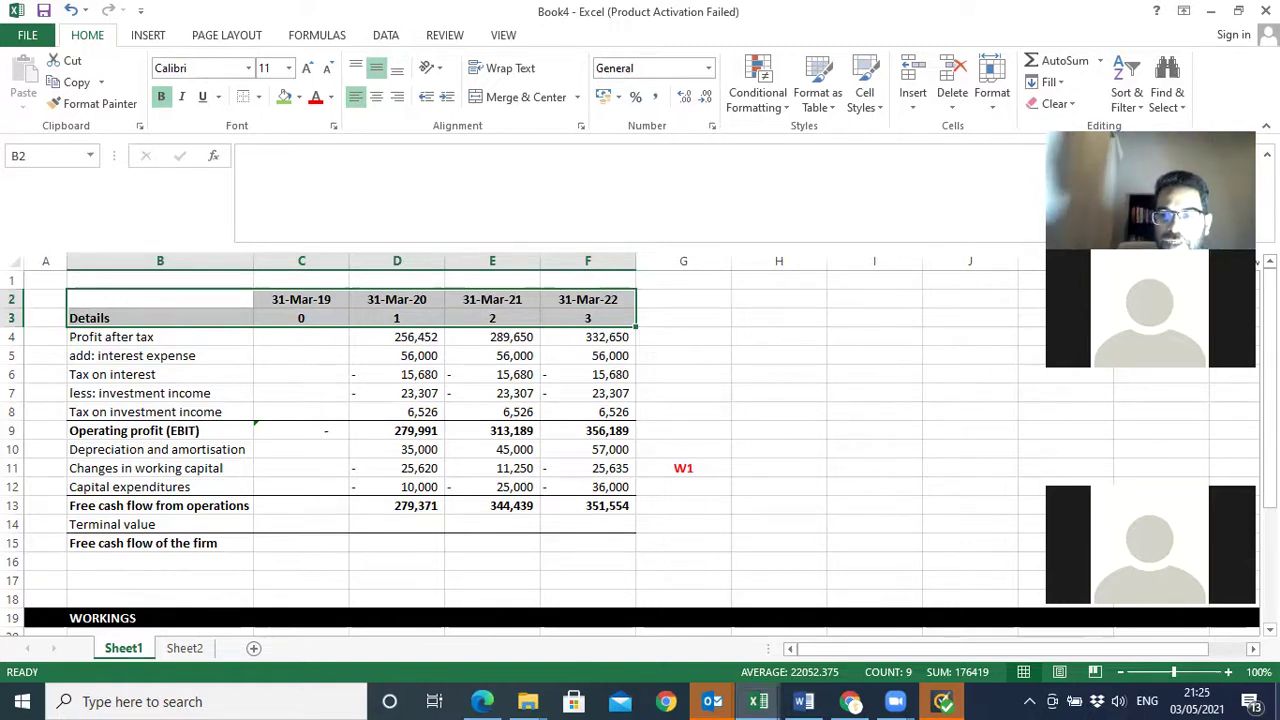
- Begin the terminal value formula text beside W2 in B28 with "FCF3 x (1"
scroll(640, 450, "down", 4)
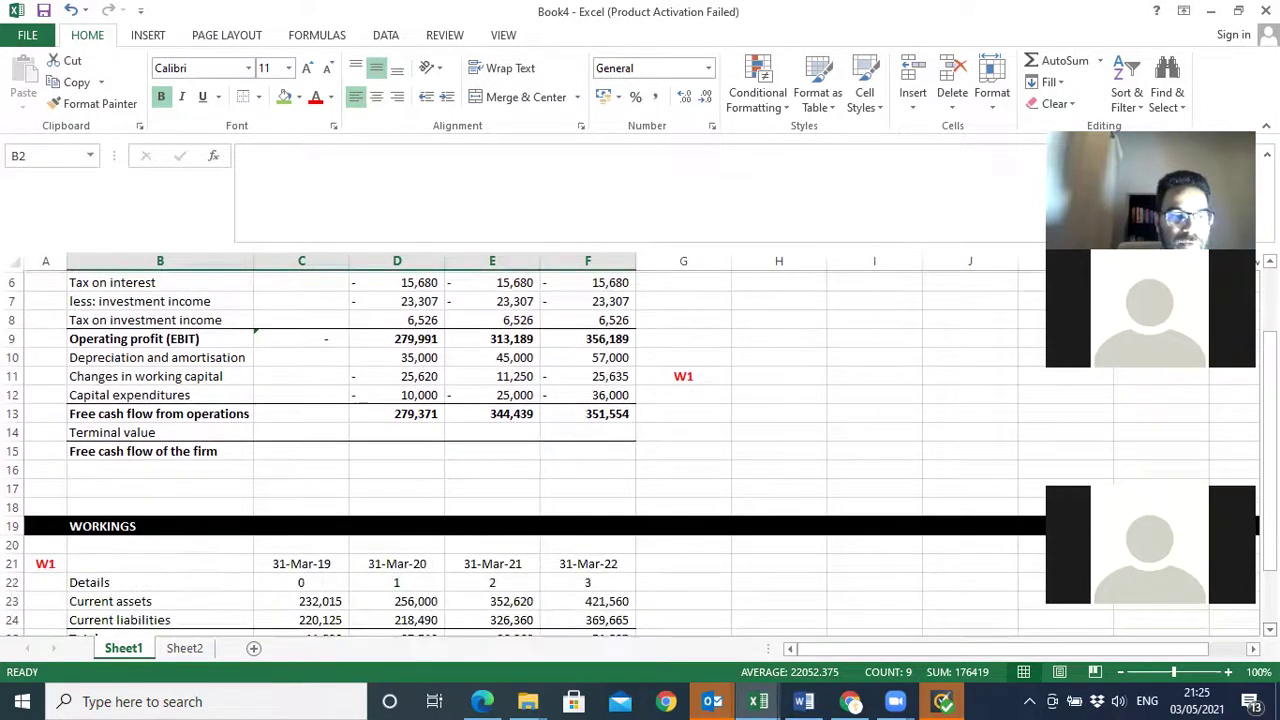
scroll(640, 450, "down", 1)
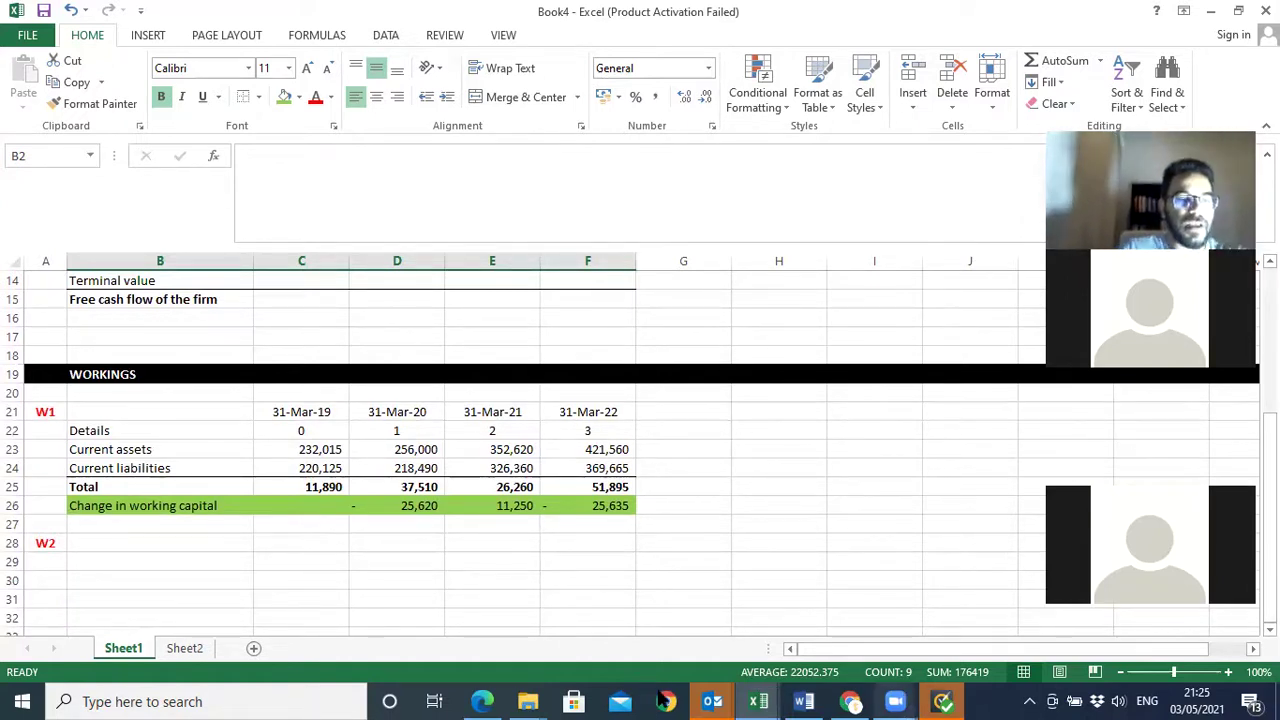
left_click(117, 536)
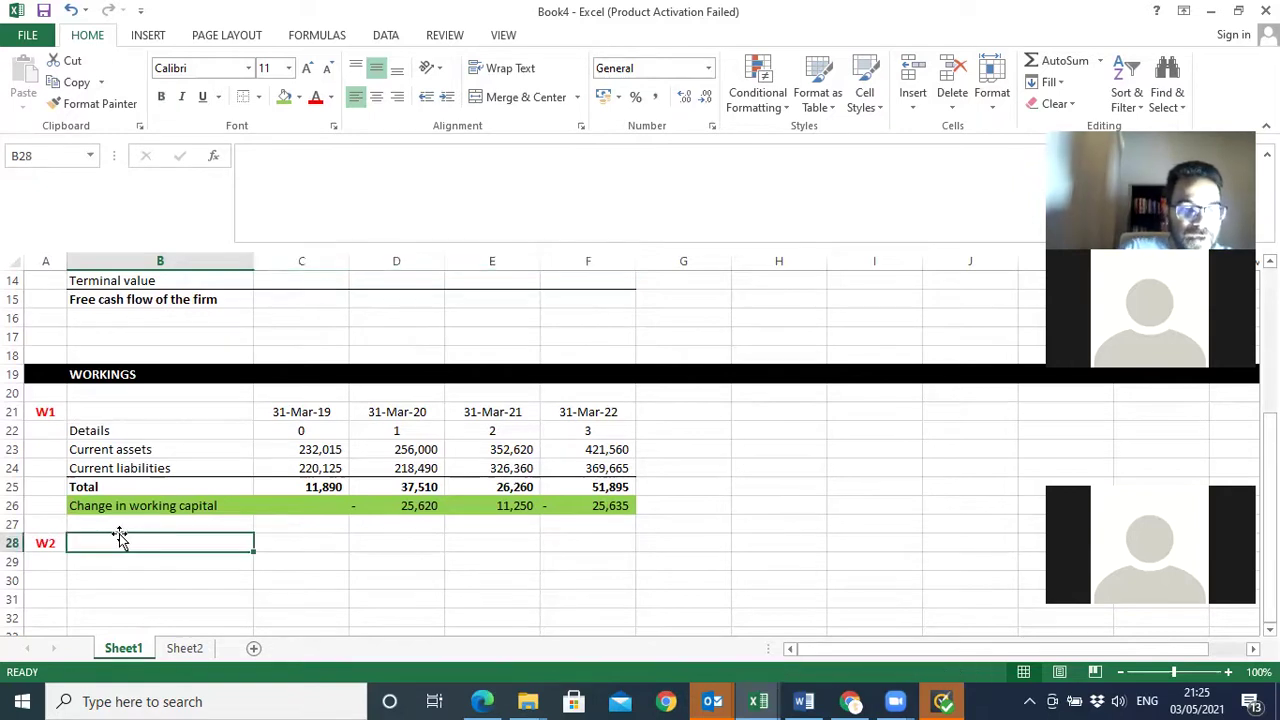
type("FC")
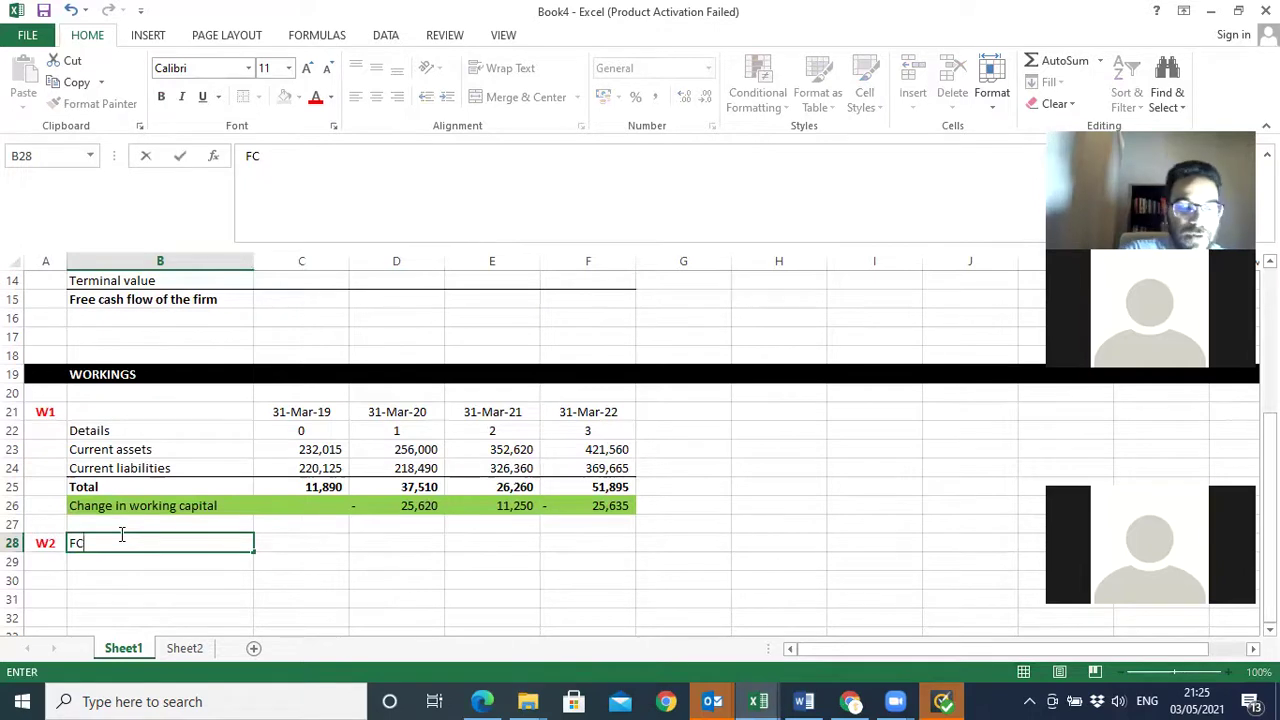
type("F")
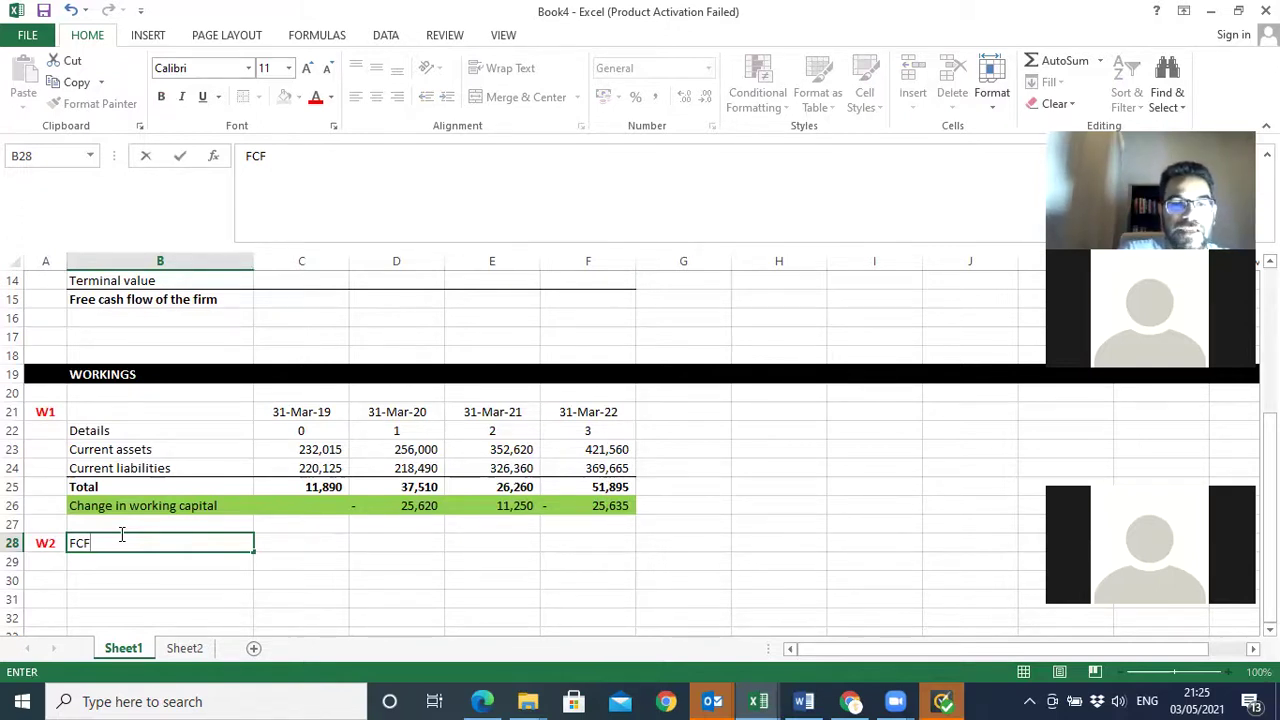
type("3")
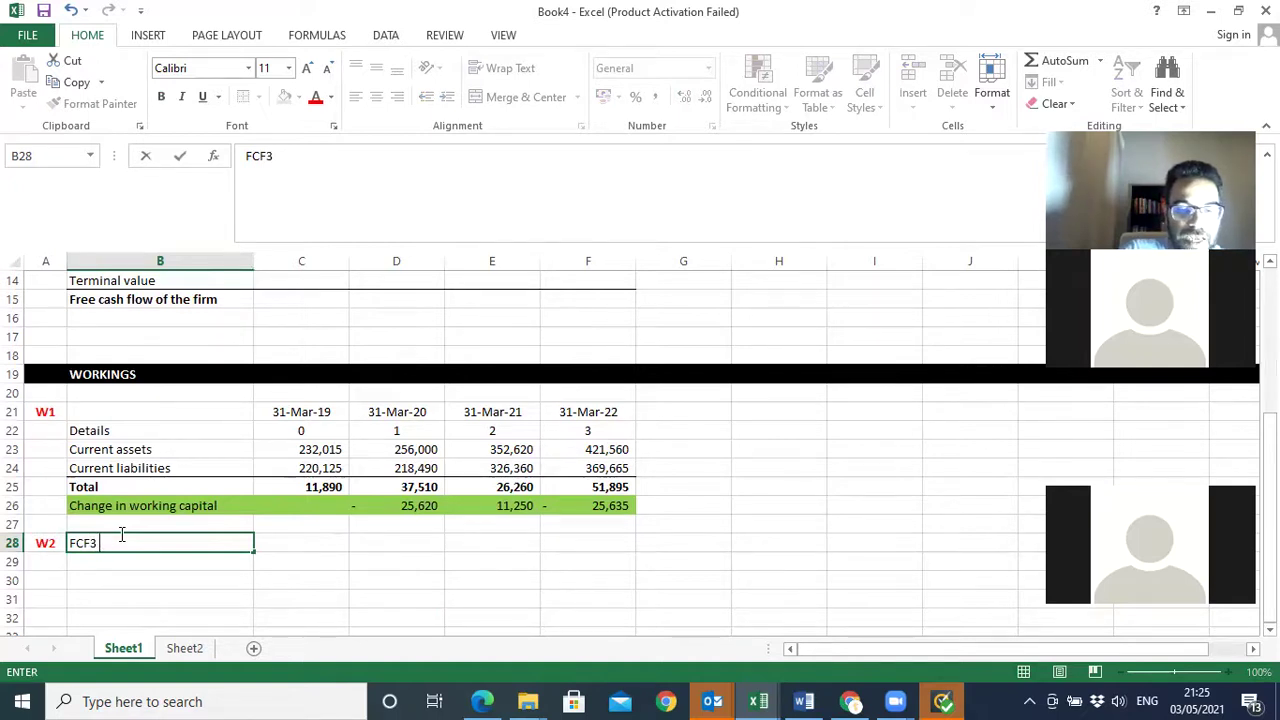
type(" x")
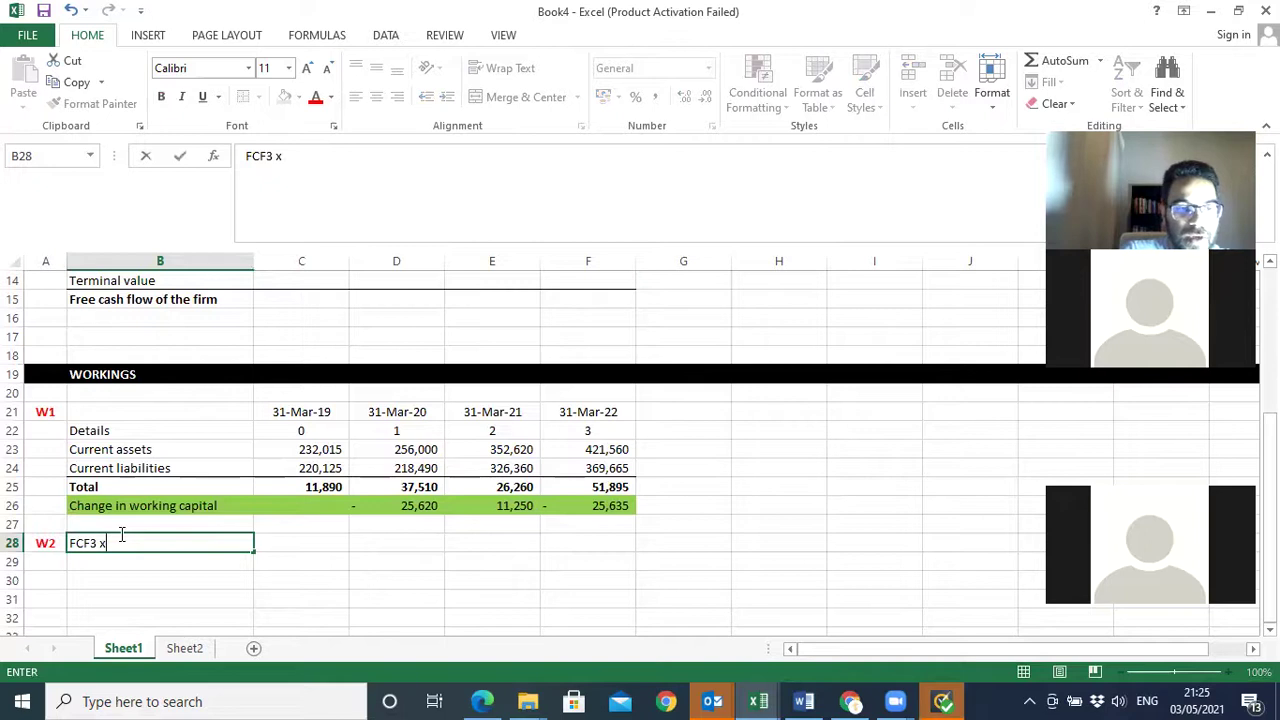
type(" (1")
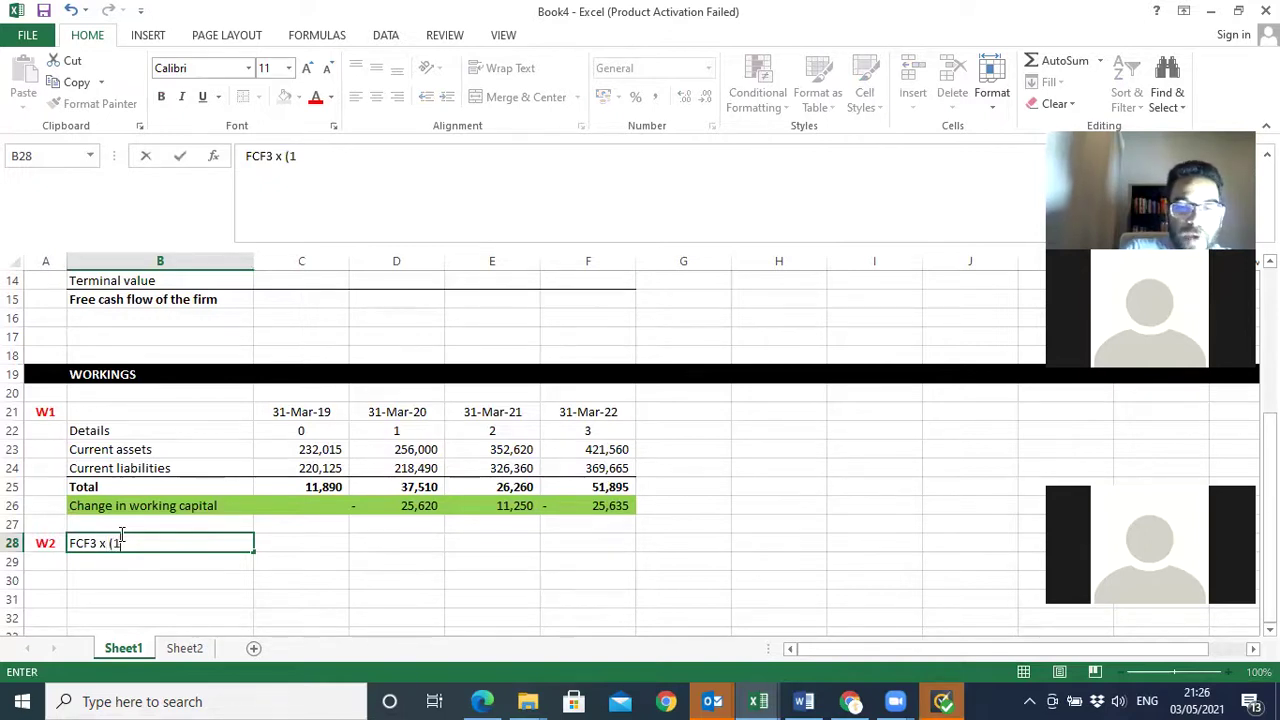
- Replace the growth expression in cell B28 beside W2 with the text FCF4
type(" + g)")
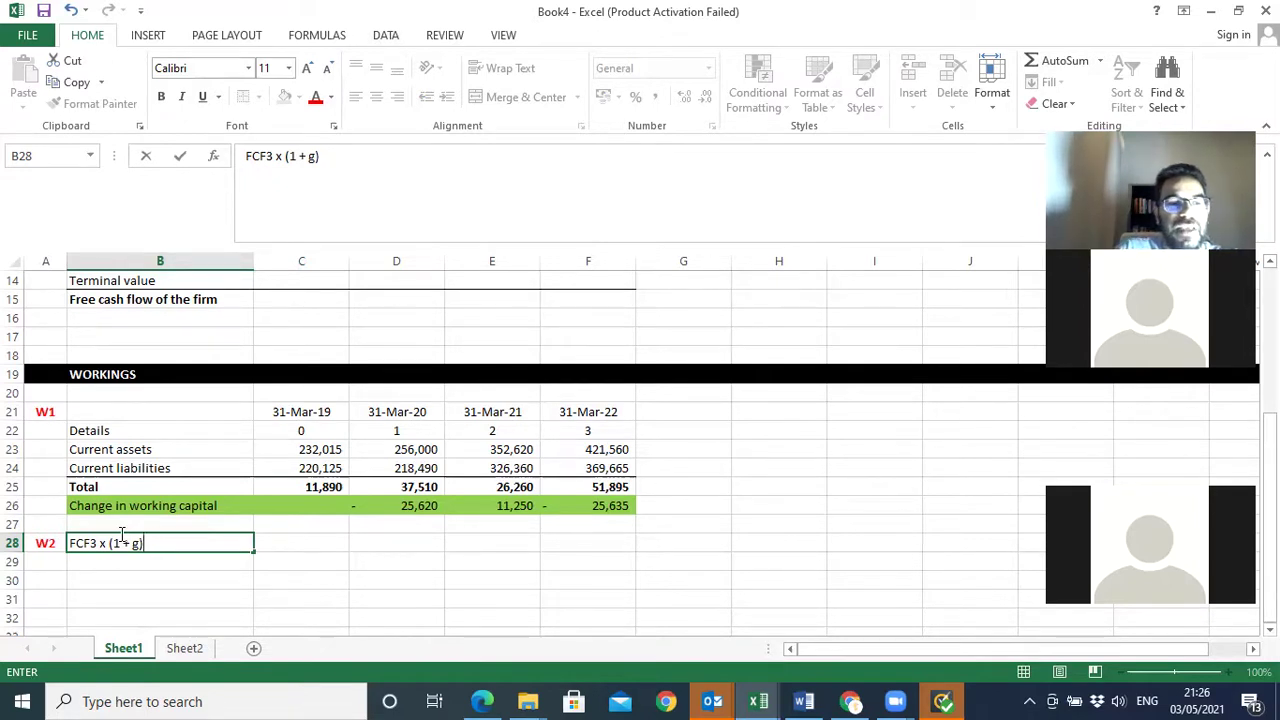
key("BackSpace")
key("BackSpace")
key("BackSpace")
key("BackSpace")
key("BackSpace")
key("BackSpace")
key("BackSpace")
key("BackSpace")
key("BackSpace")
key("BackSpace")
key("BackSpace")
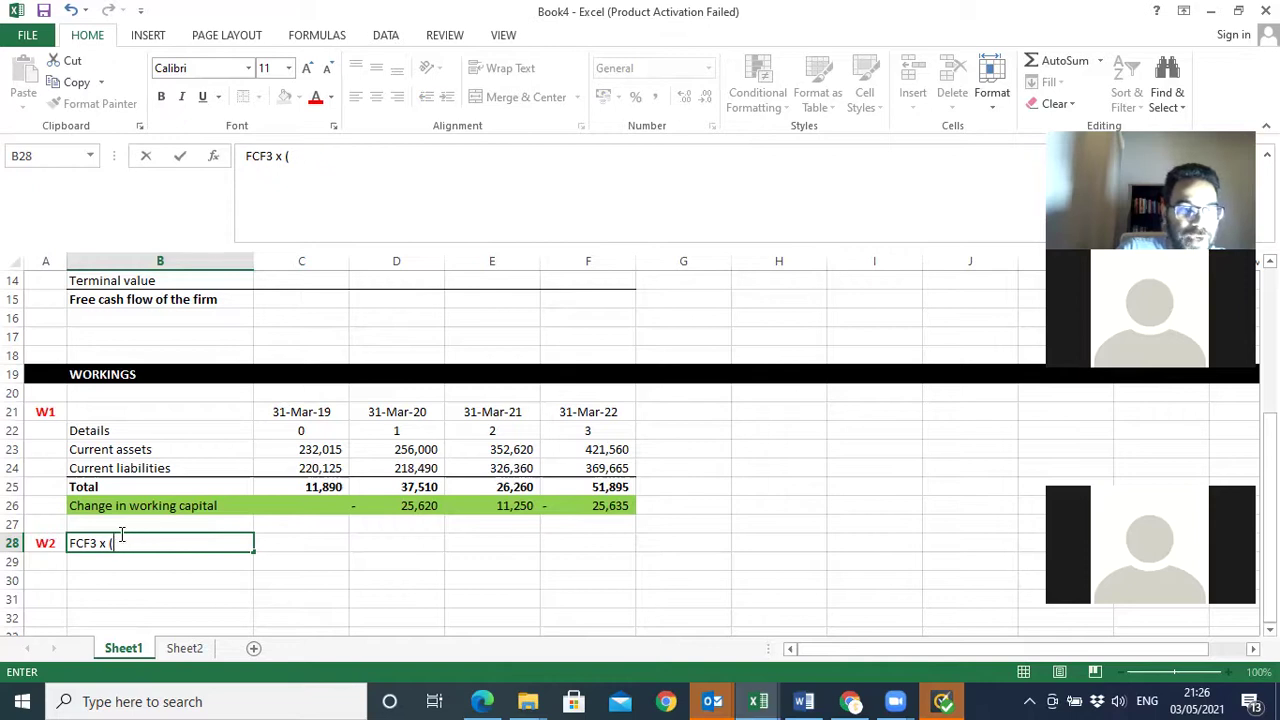
type("4")
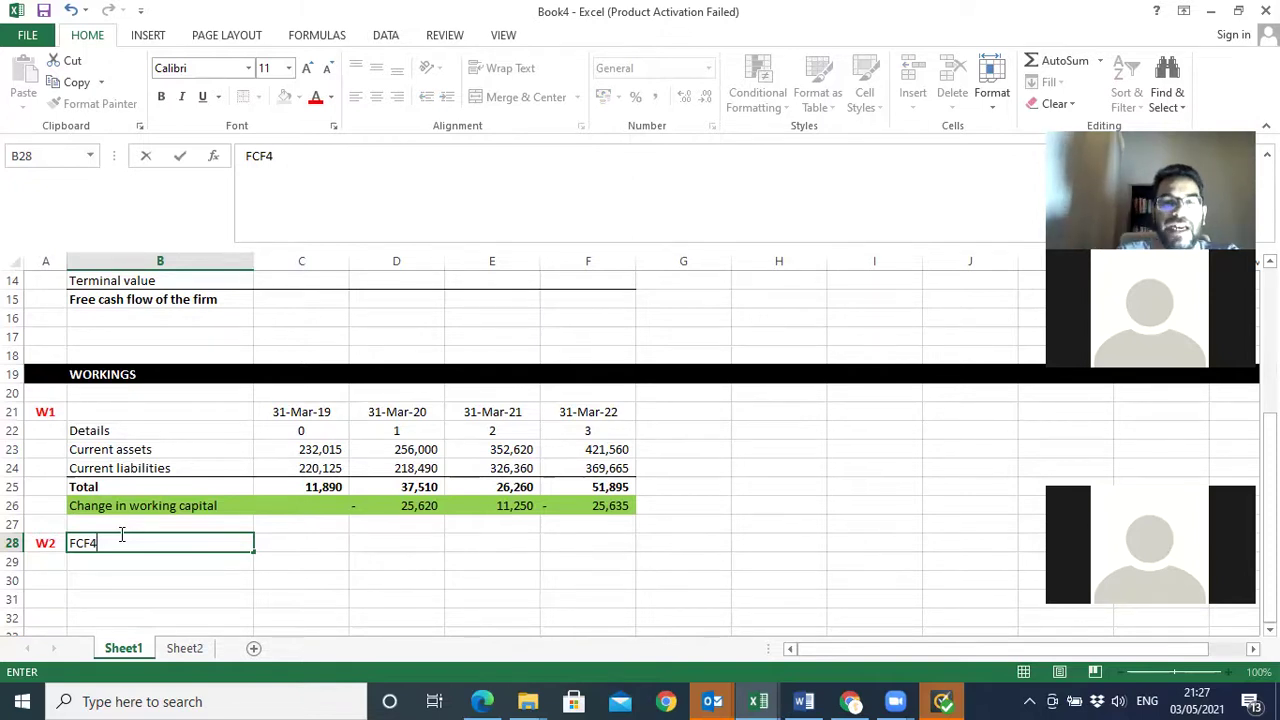
- Enter the note "FCF4 = FCF3 x (1 + g)" in cell C28 and italicize it
left_click(273, 540)
type("FC")
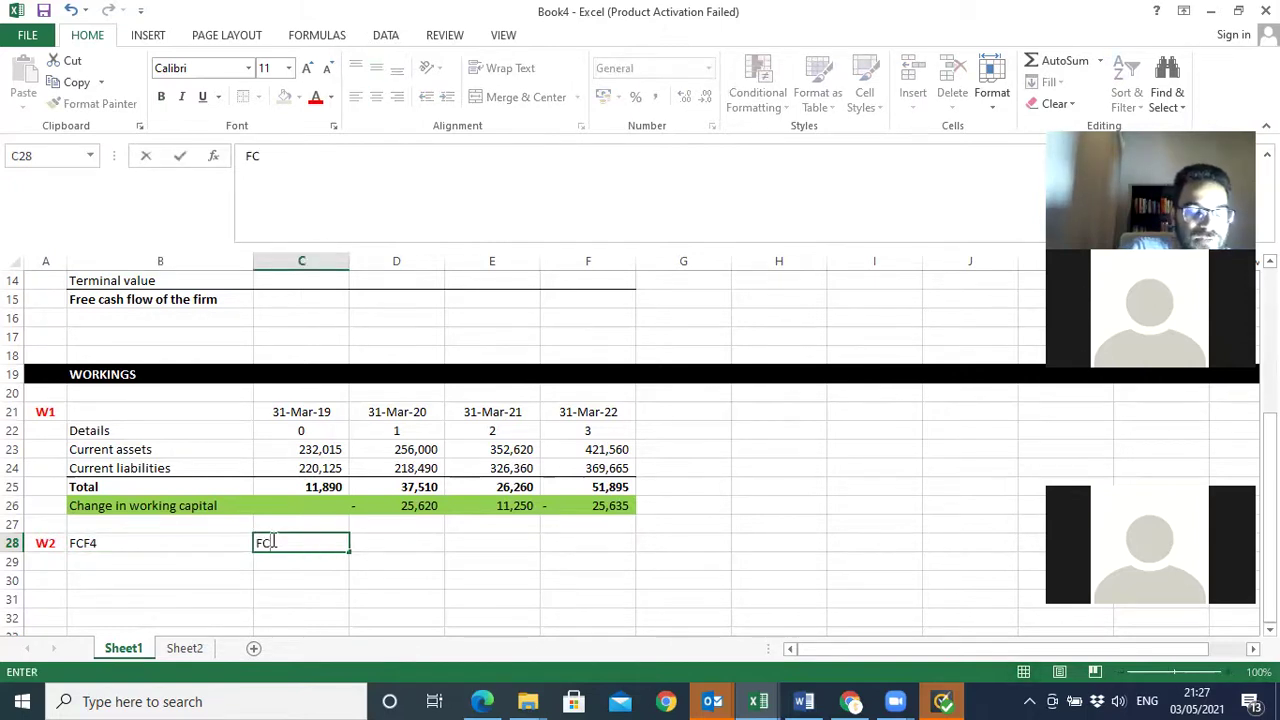
type("F")
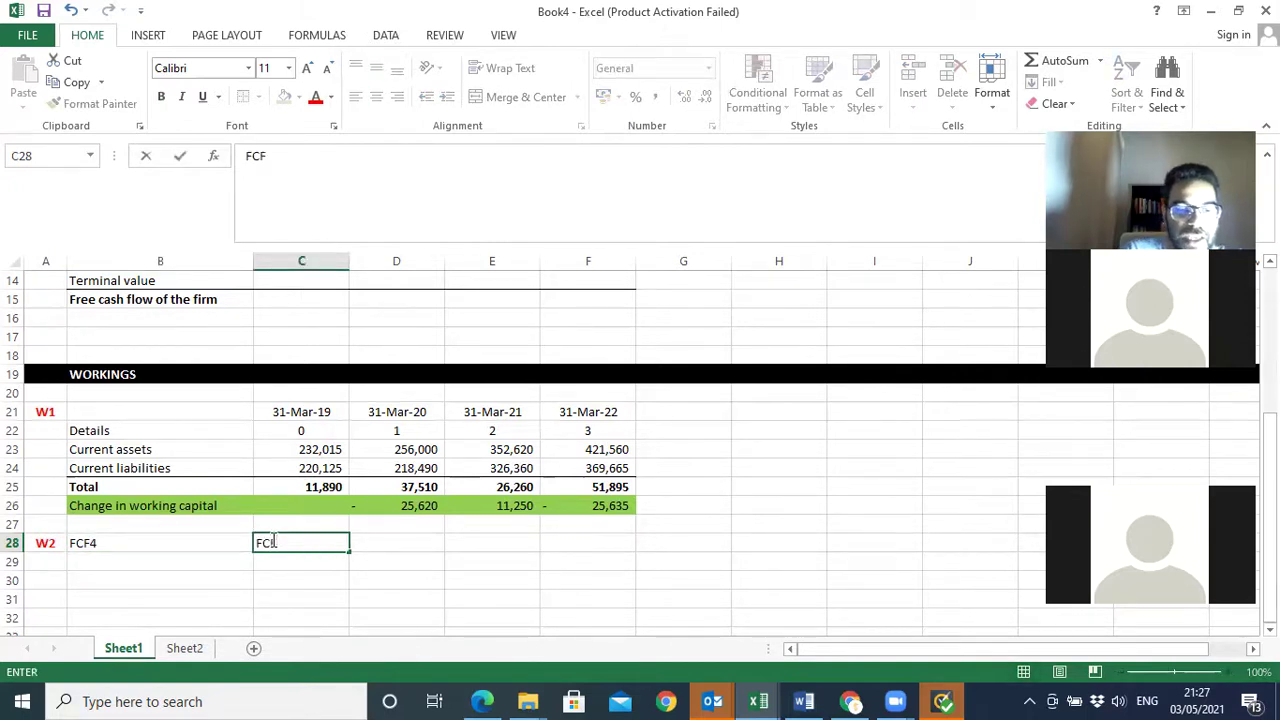
type("4 = FCF")
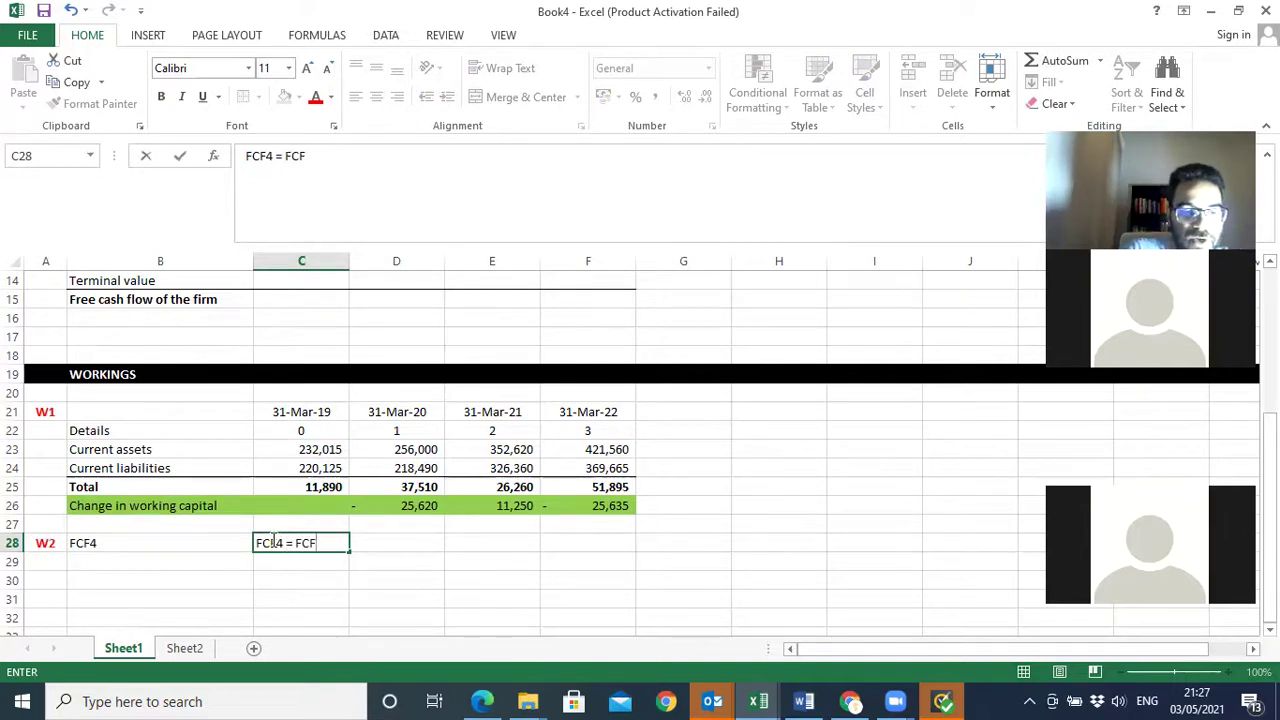
type("3 x")
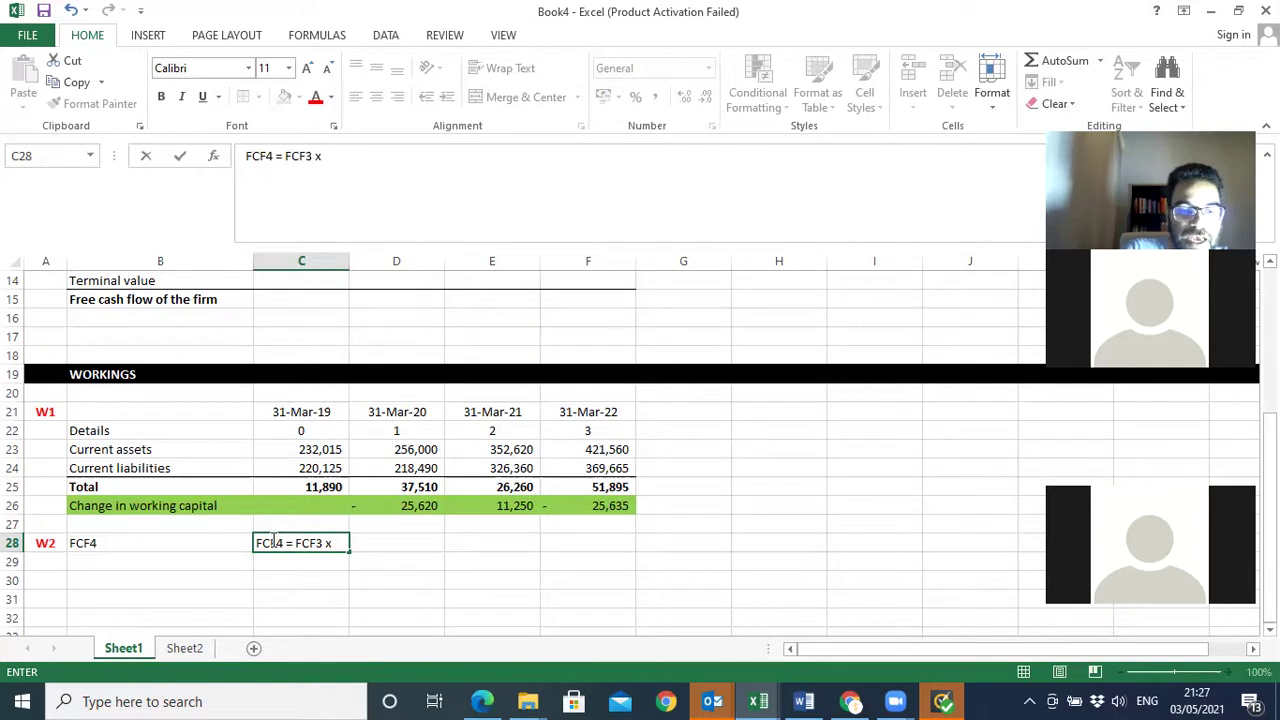
type(" (1 +")
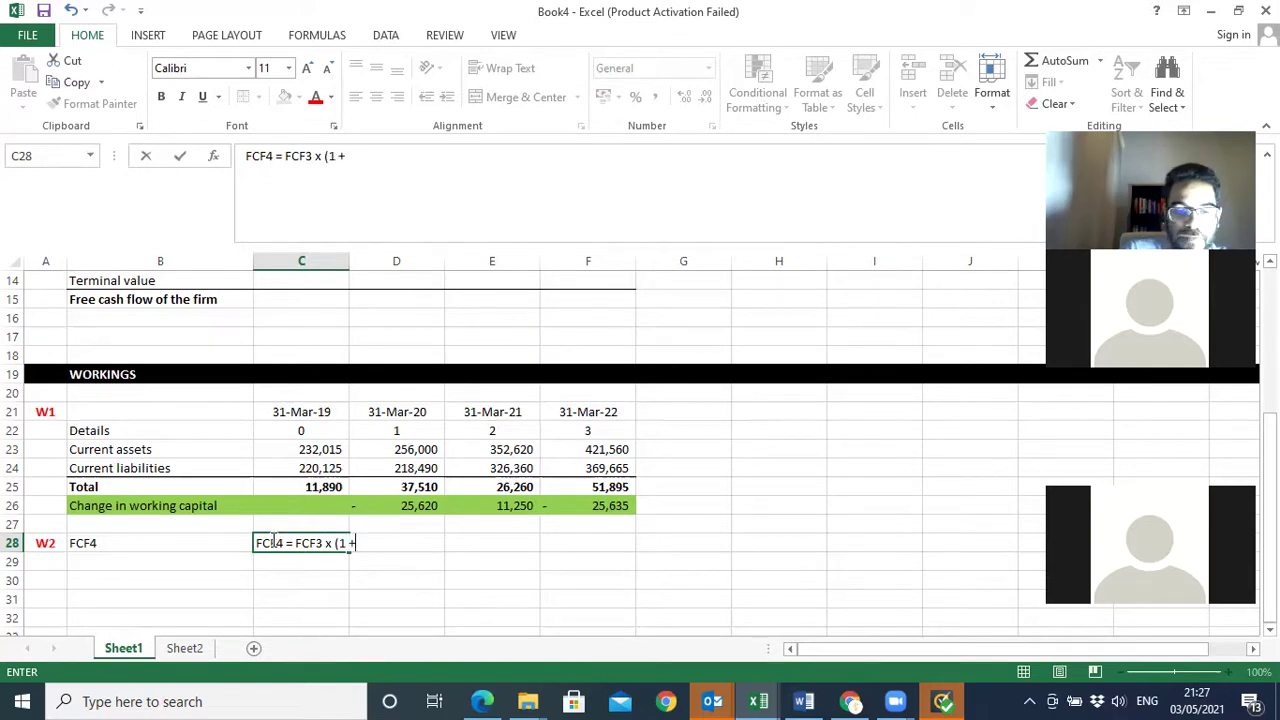
type(" g)")
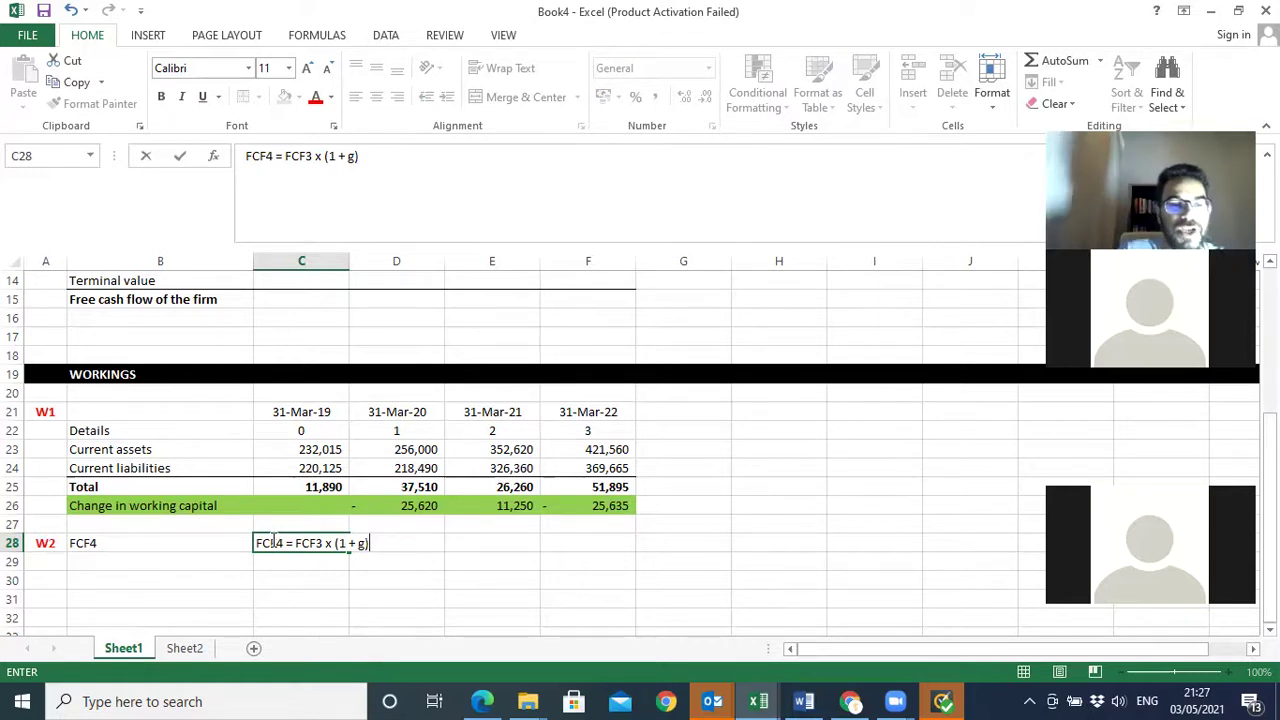
key("Return")
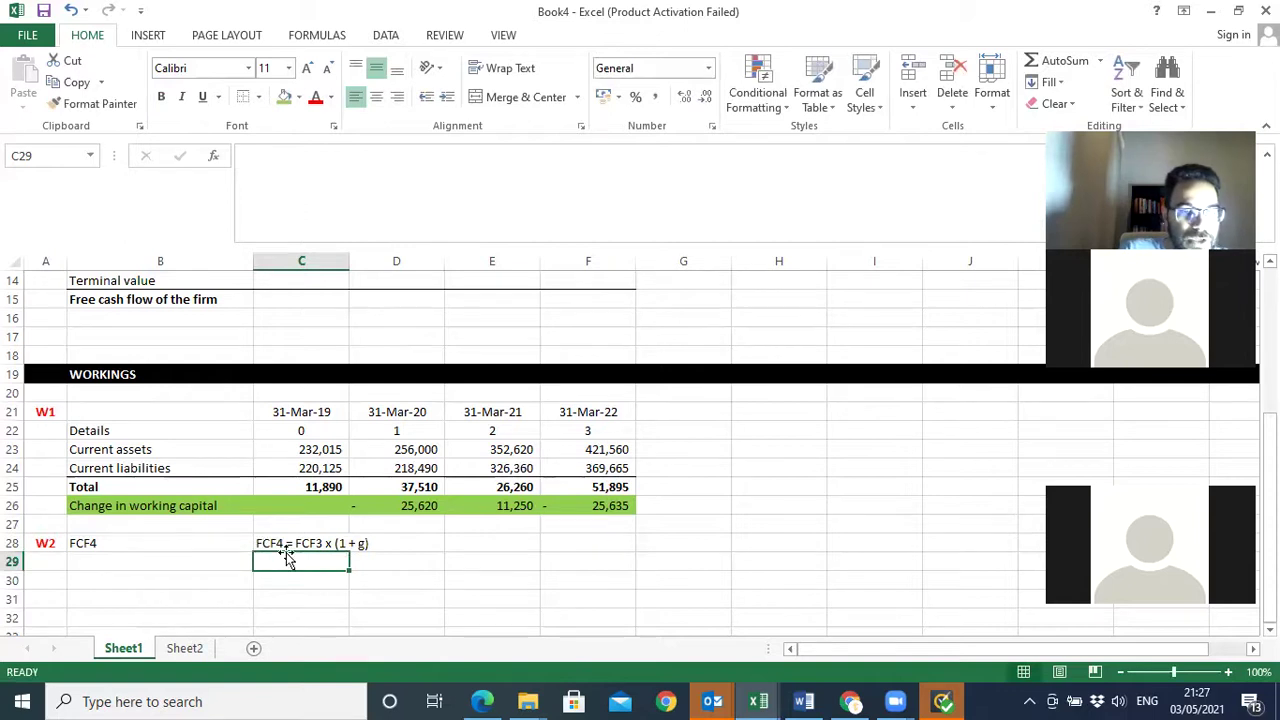
left_click(286, 541)
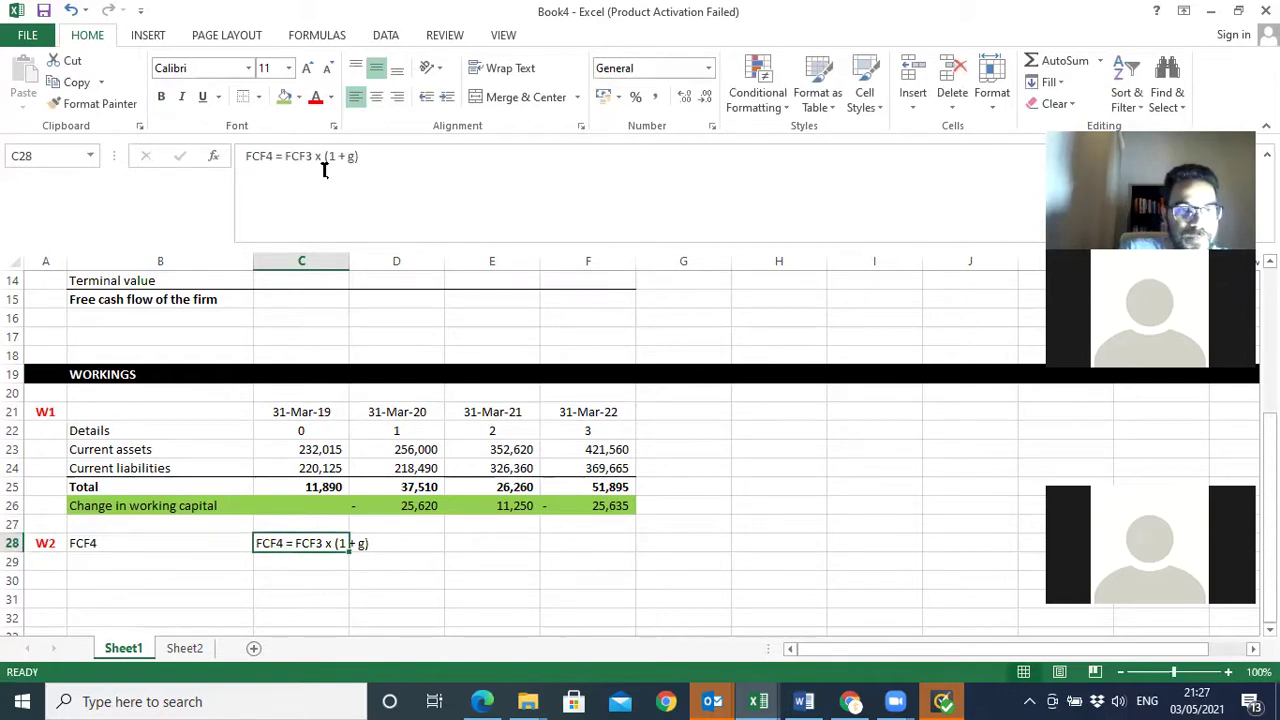
left_click(182, 96)
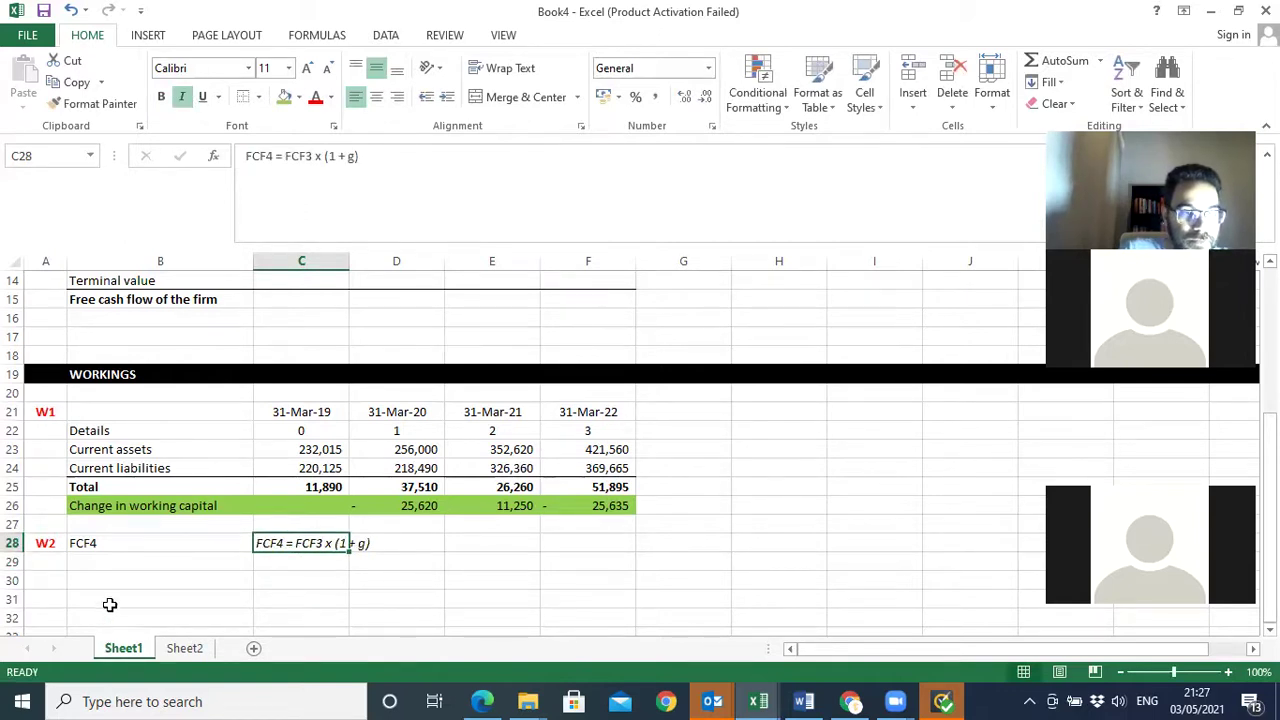
- Extend the text in cell B28 so the formula reads "FCF4/WACC - g"
left_click(97, 540)
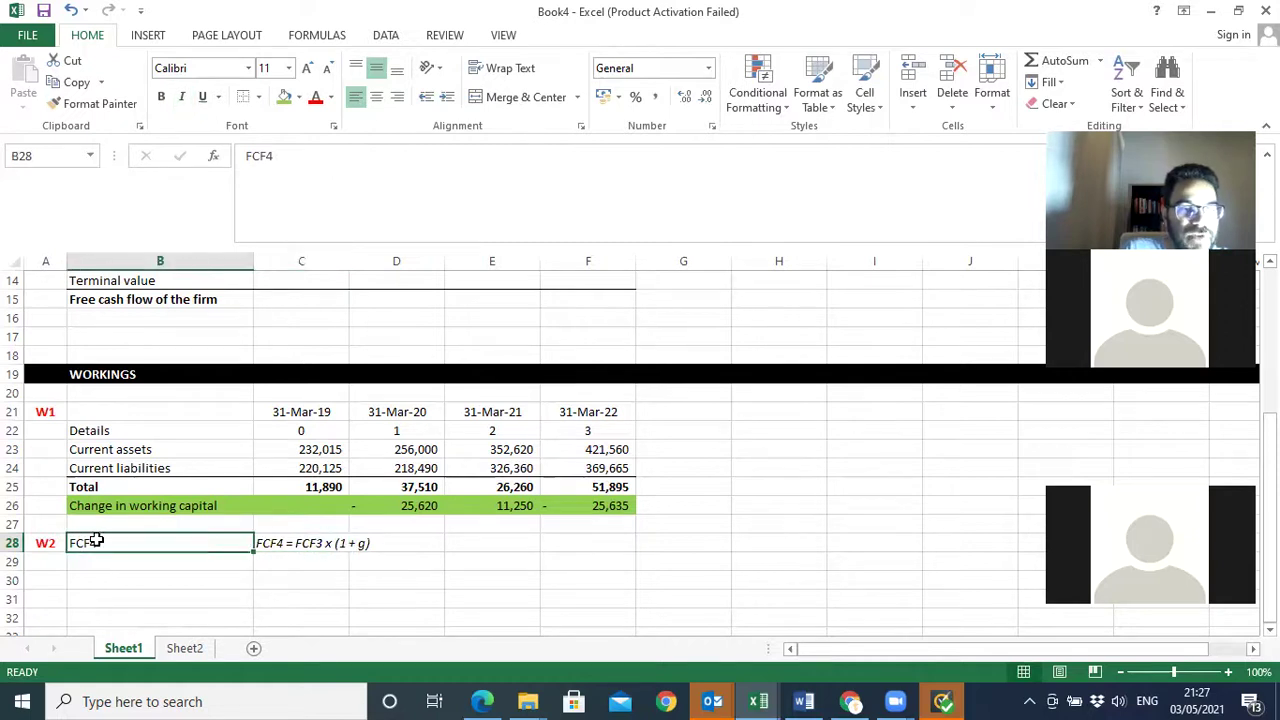
left_click(296, 161)
type("/WACC")
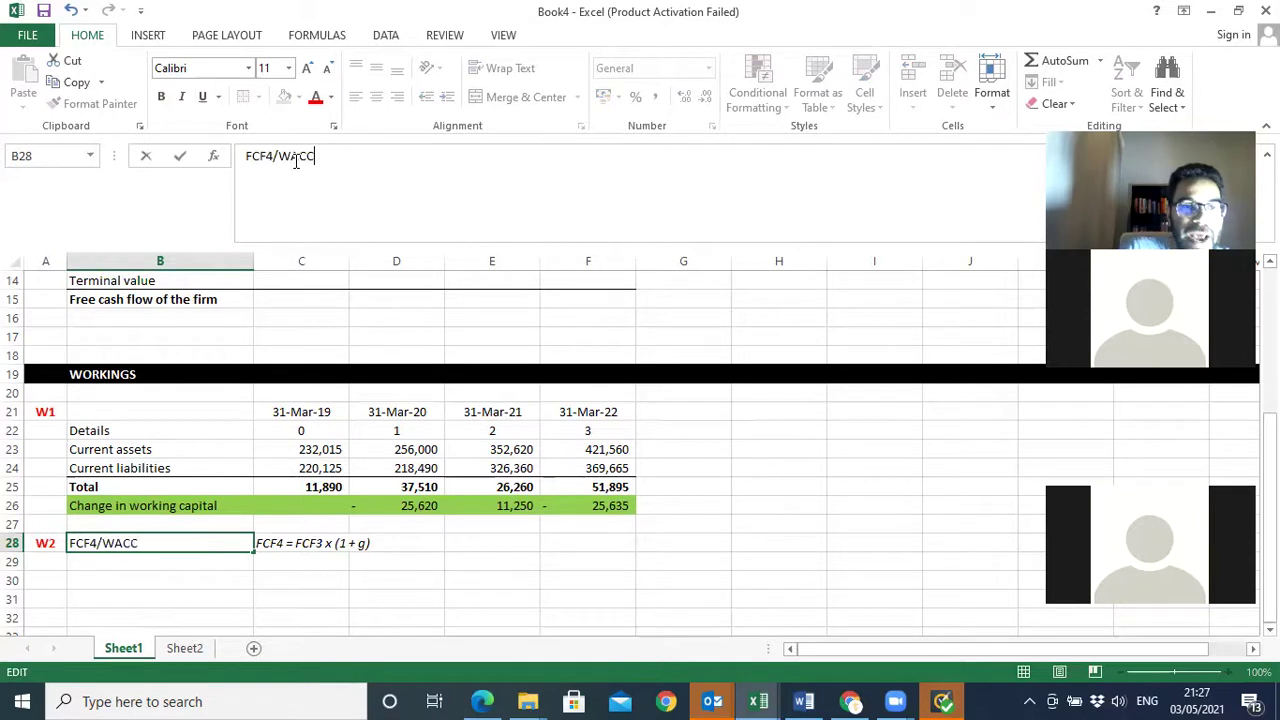
type(" - g")
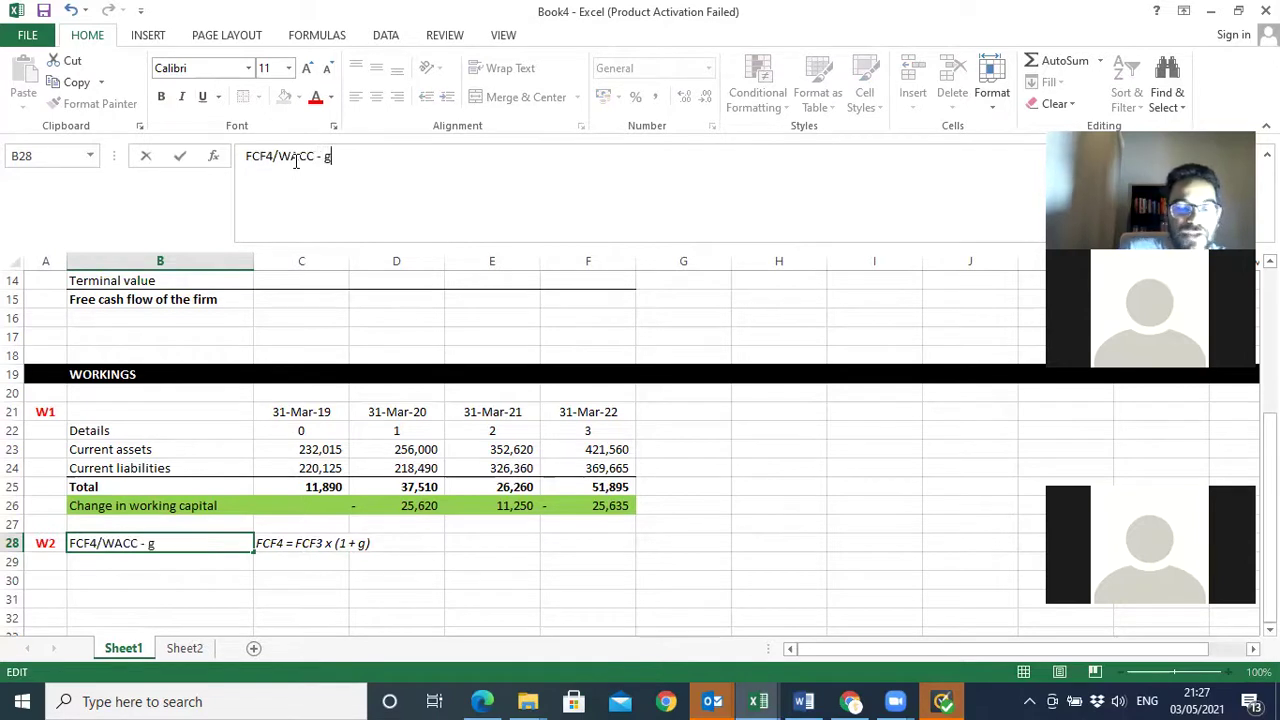
key("Return")
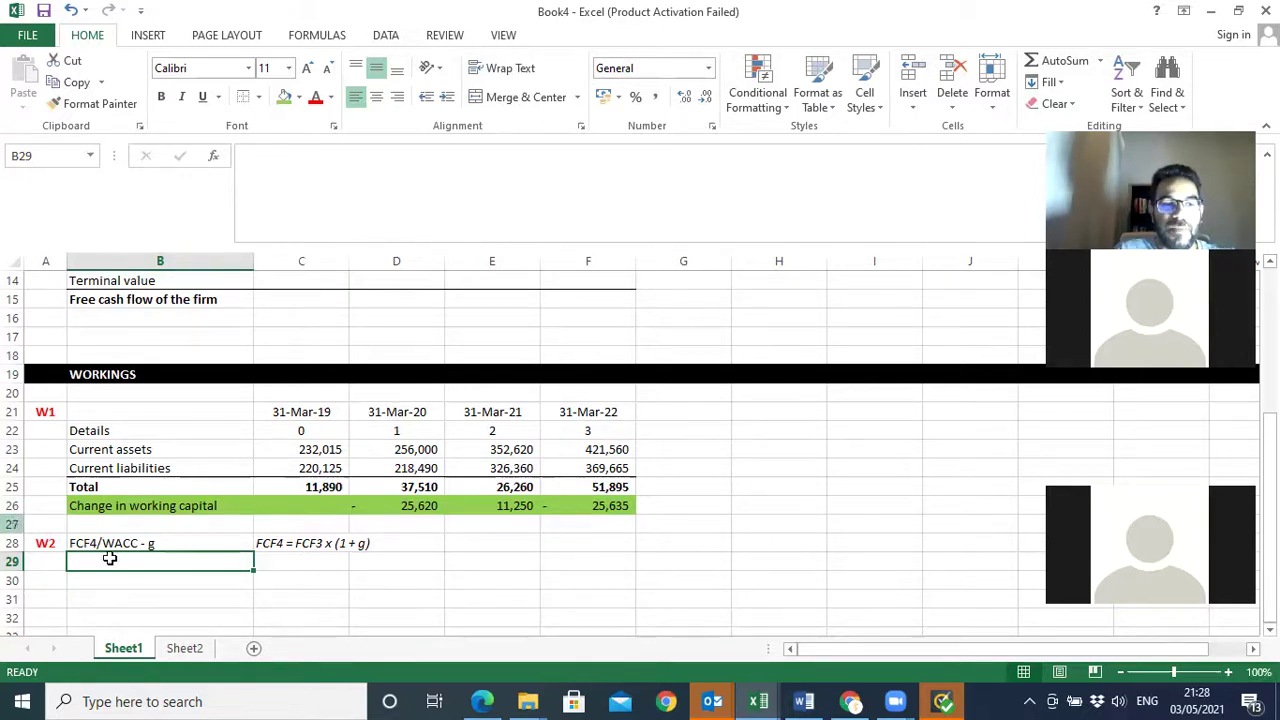
left_click(145, 543)
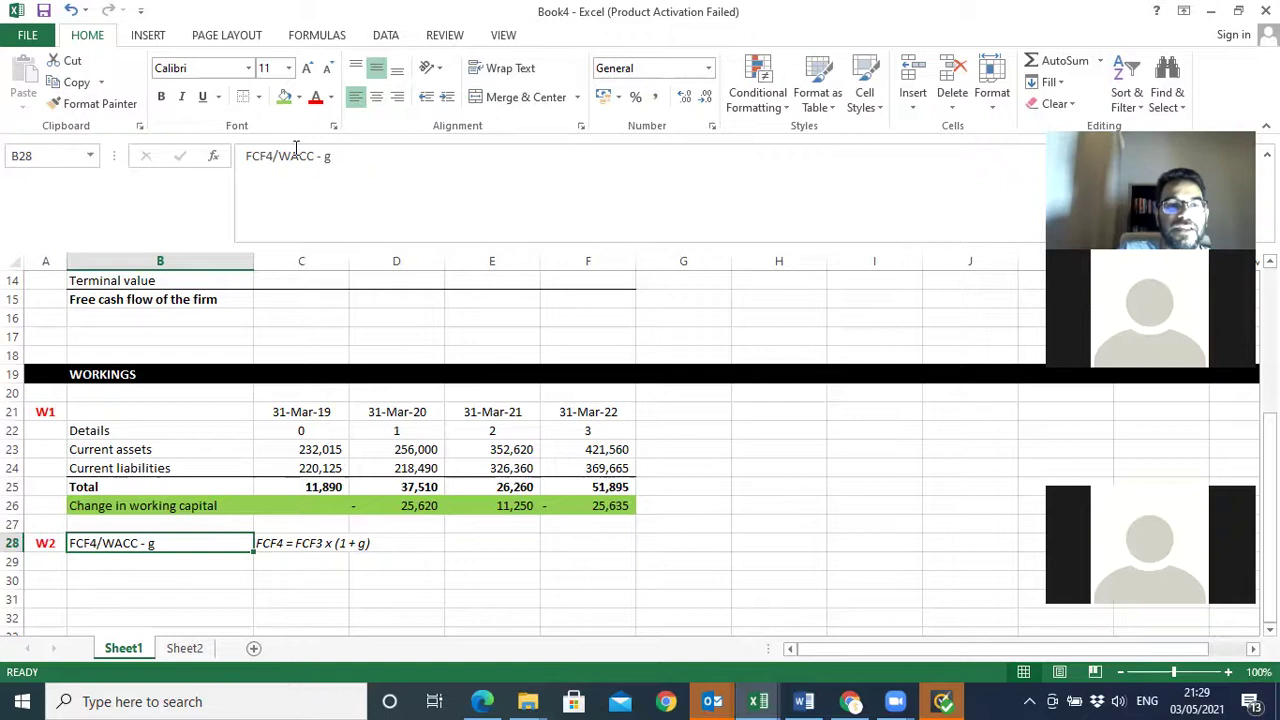
left_click_drag(246, 157, 269, 157)
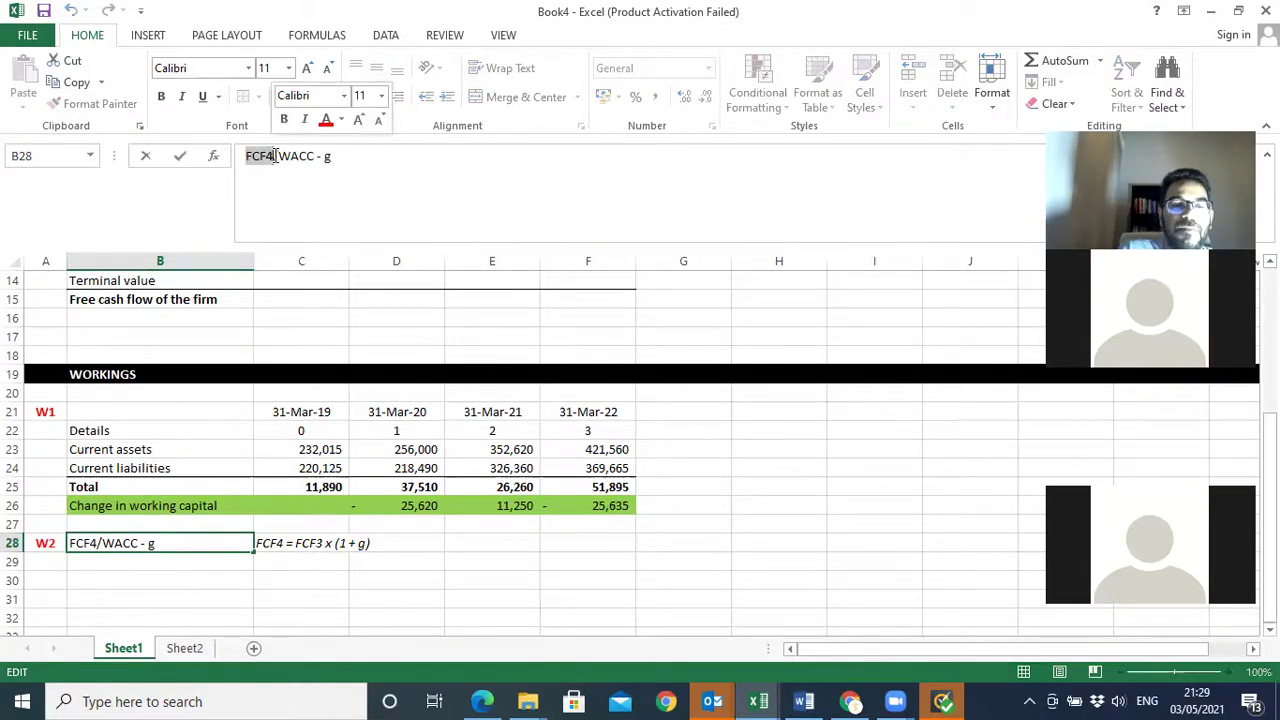
left_click(276, 157)
left_click_drag(278, 157, 314, 155)
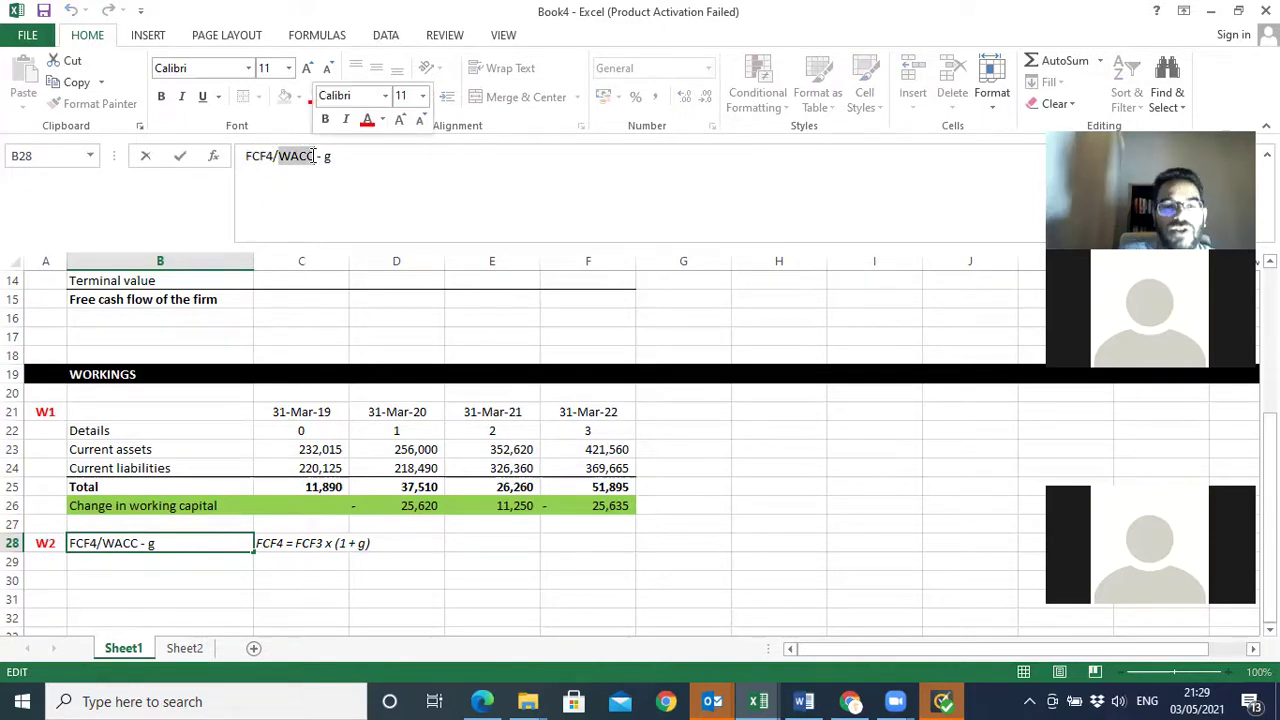
left_click(326, 597)
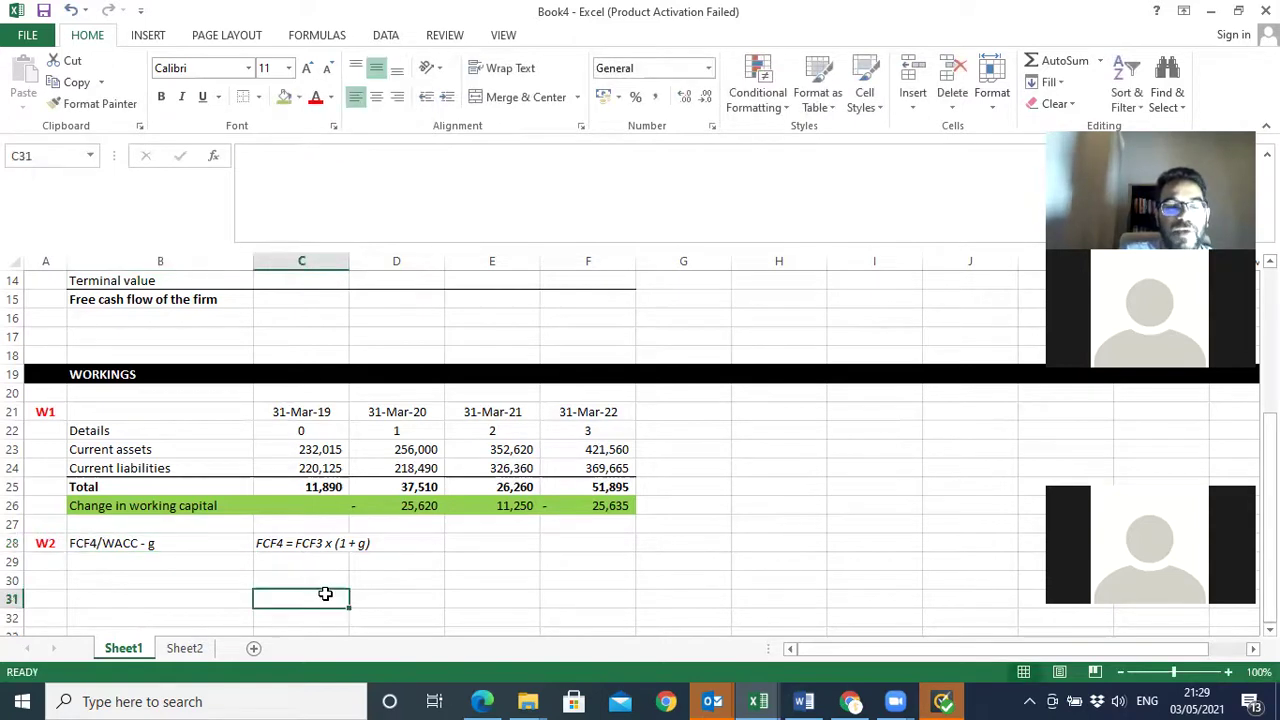
- Enter the label "Terminal value" in cell B30 below the W2 formula
left_click(90, 580)
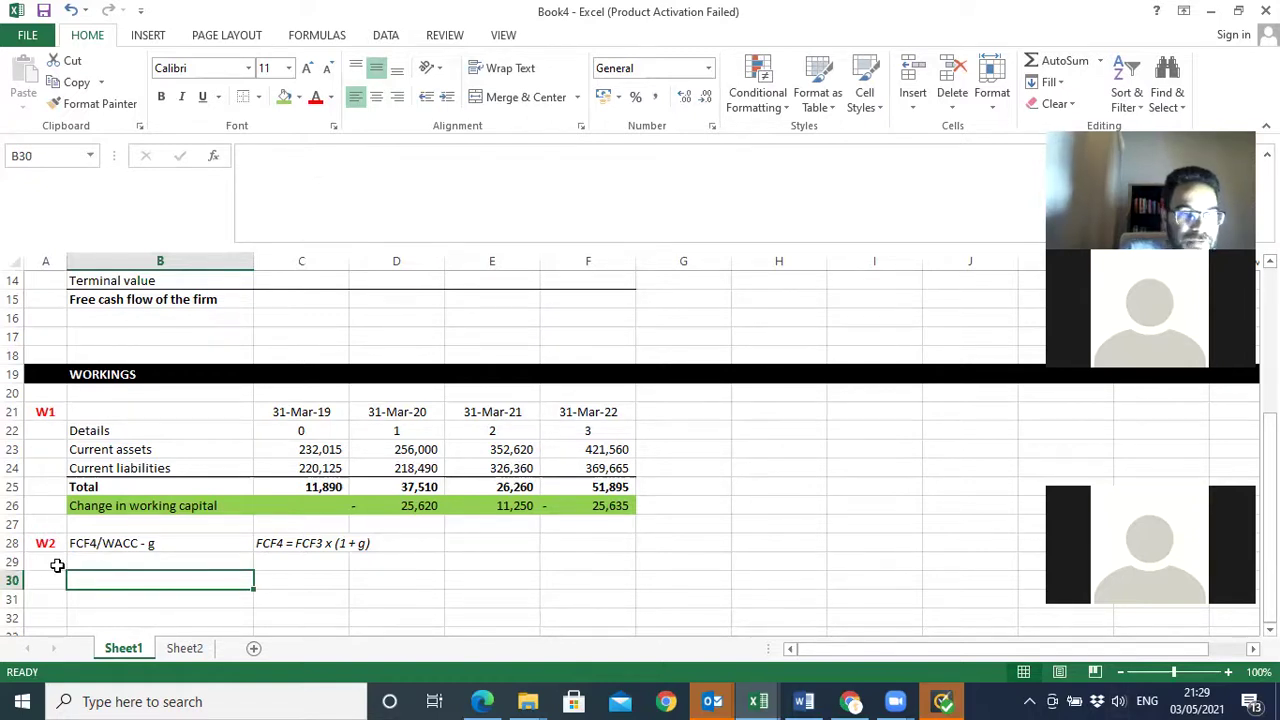
type("Ter")
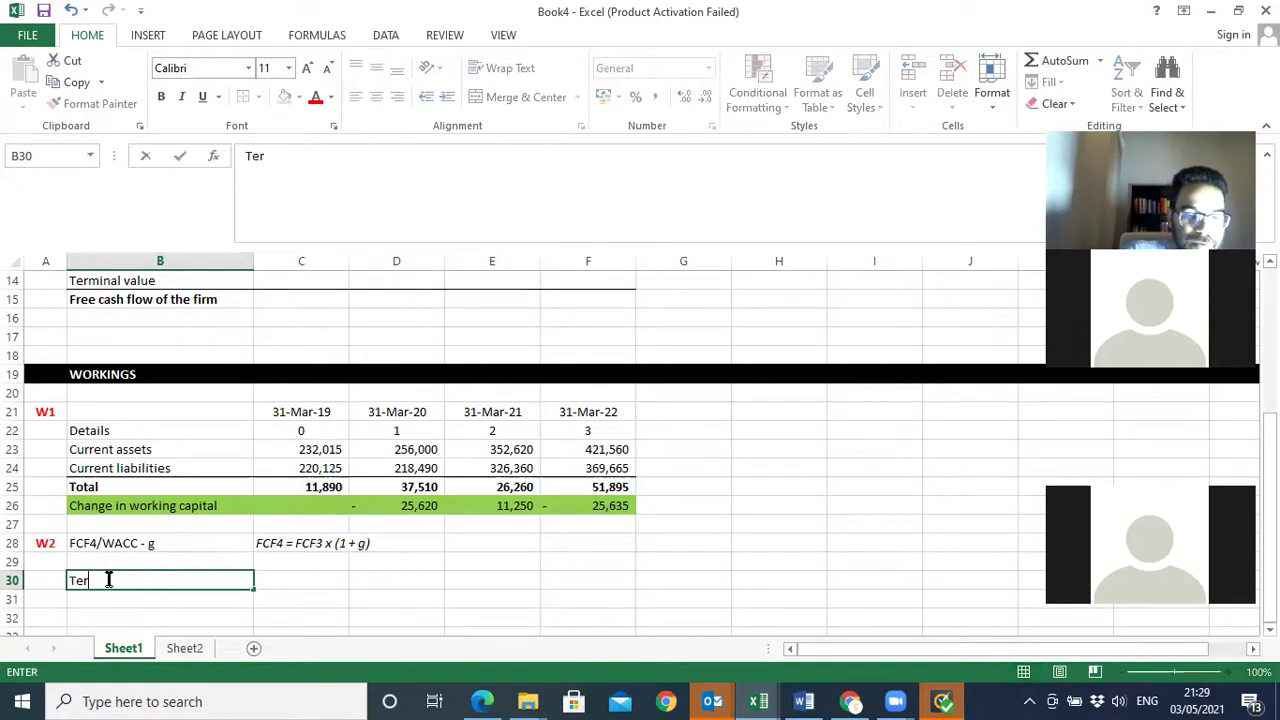
type("minal ")
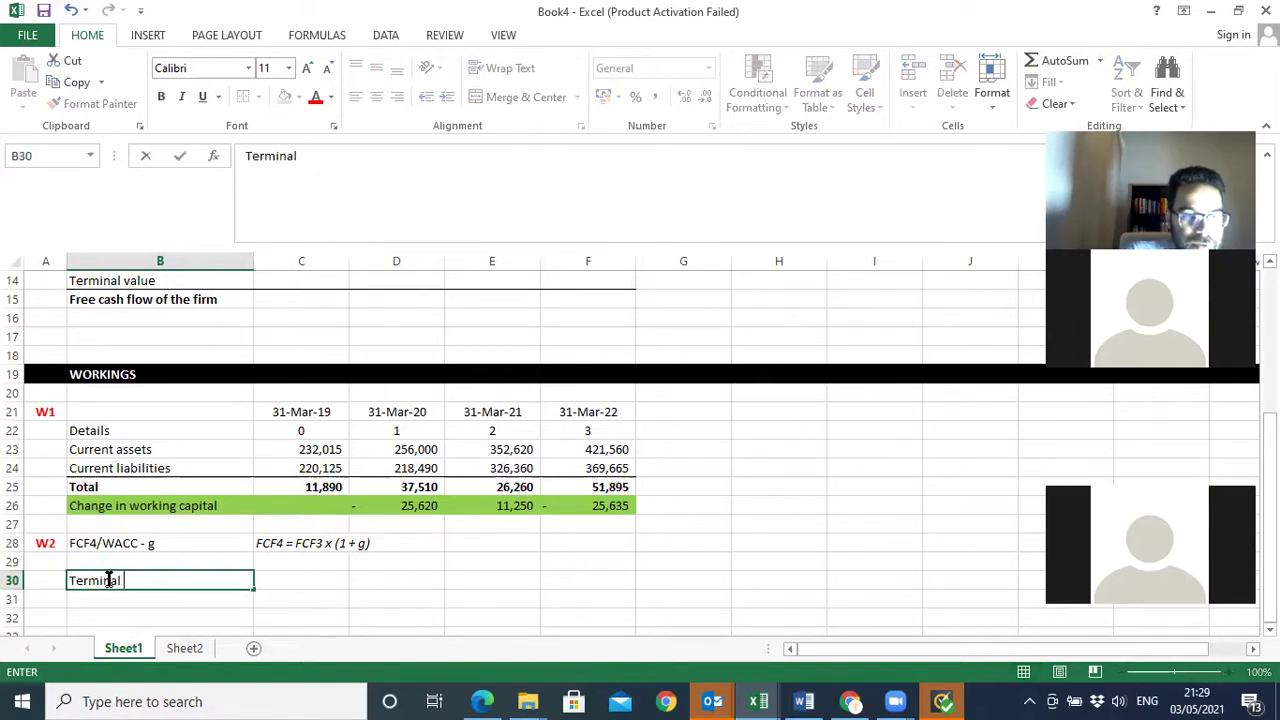
type("value")
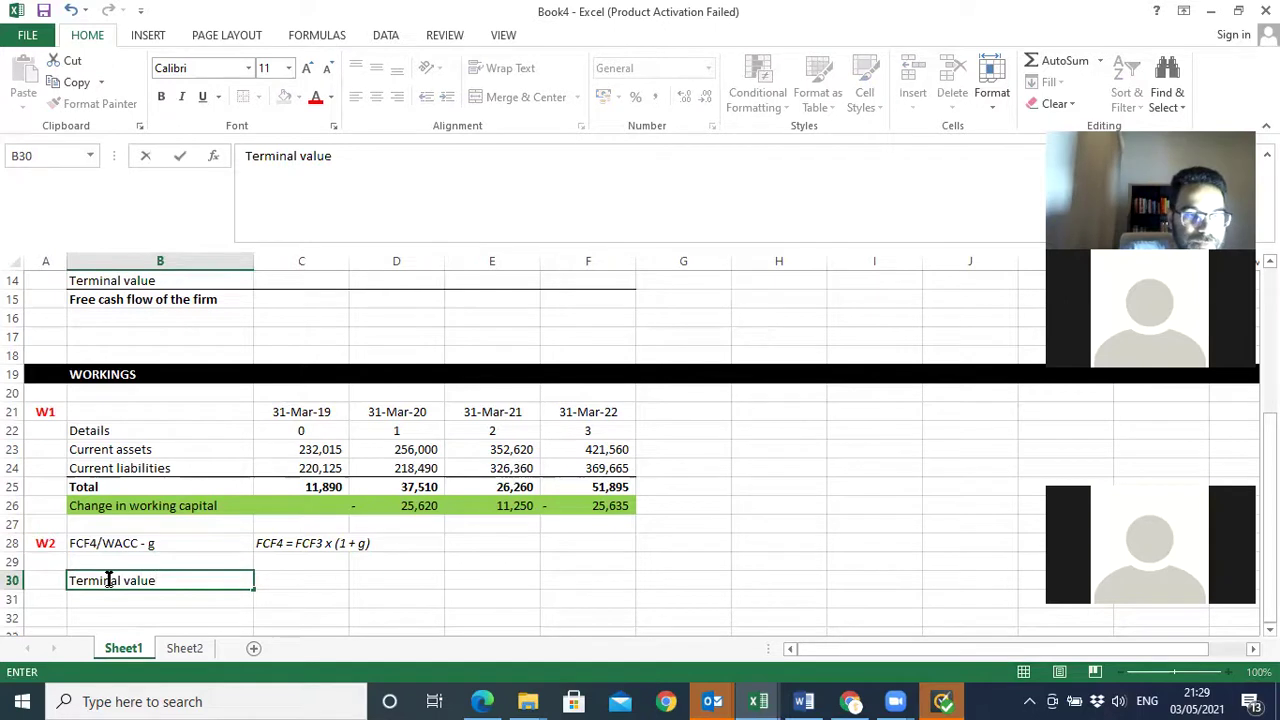
- Prefix the W2 formula text in cell B28 with "Terminal value ="
left_click(122, 541)
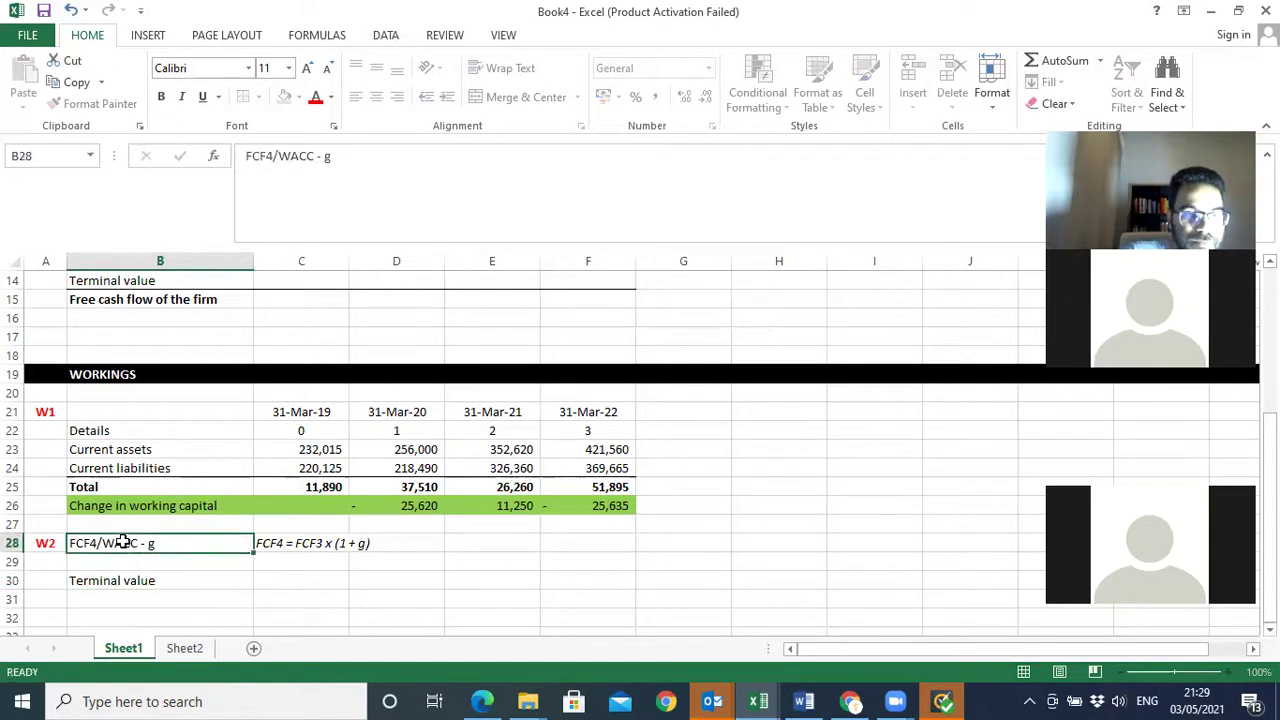
left_click(248, 155)
type("Ter")
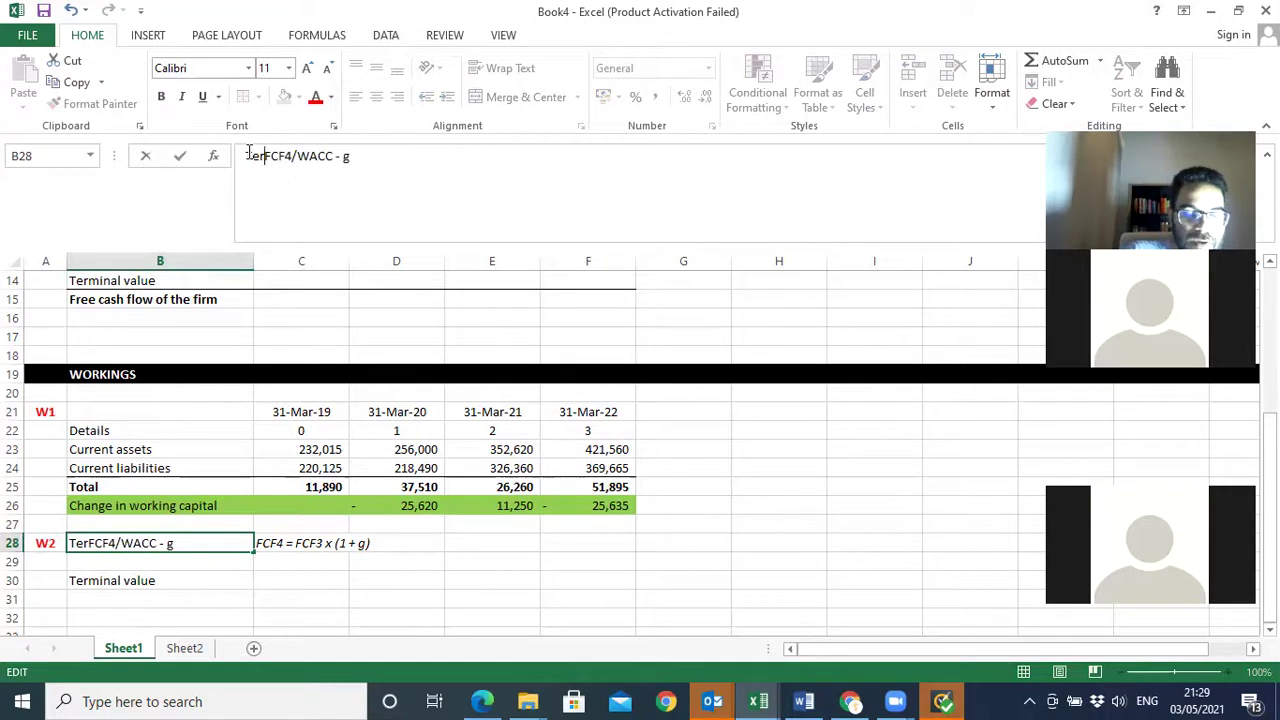
type("minal val")
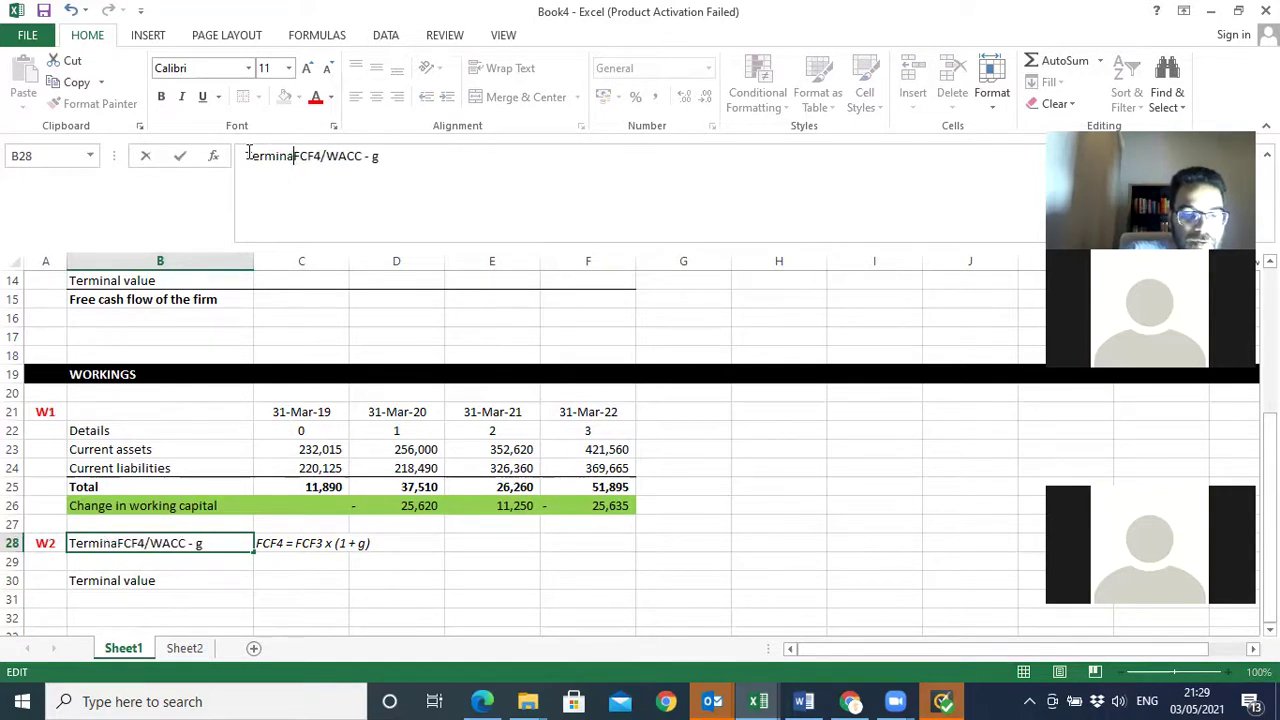
type("ue =")
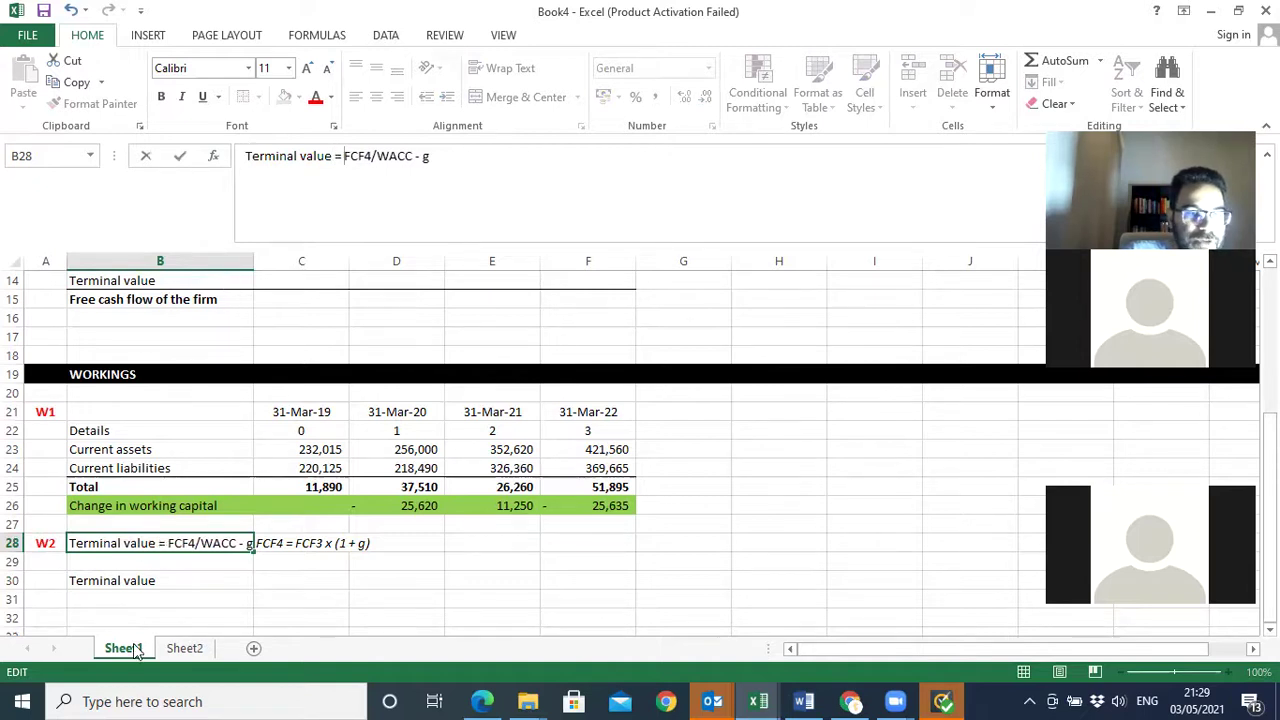
- Enter the row labels FCF4, WACC and g in cells B31 to B33 under Terminal value
left_click(117, 600)
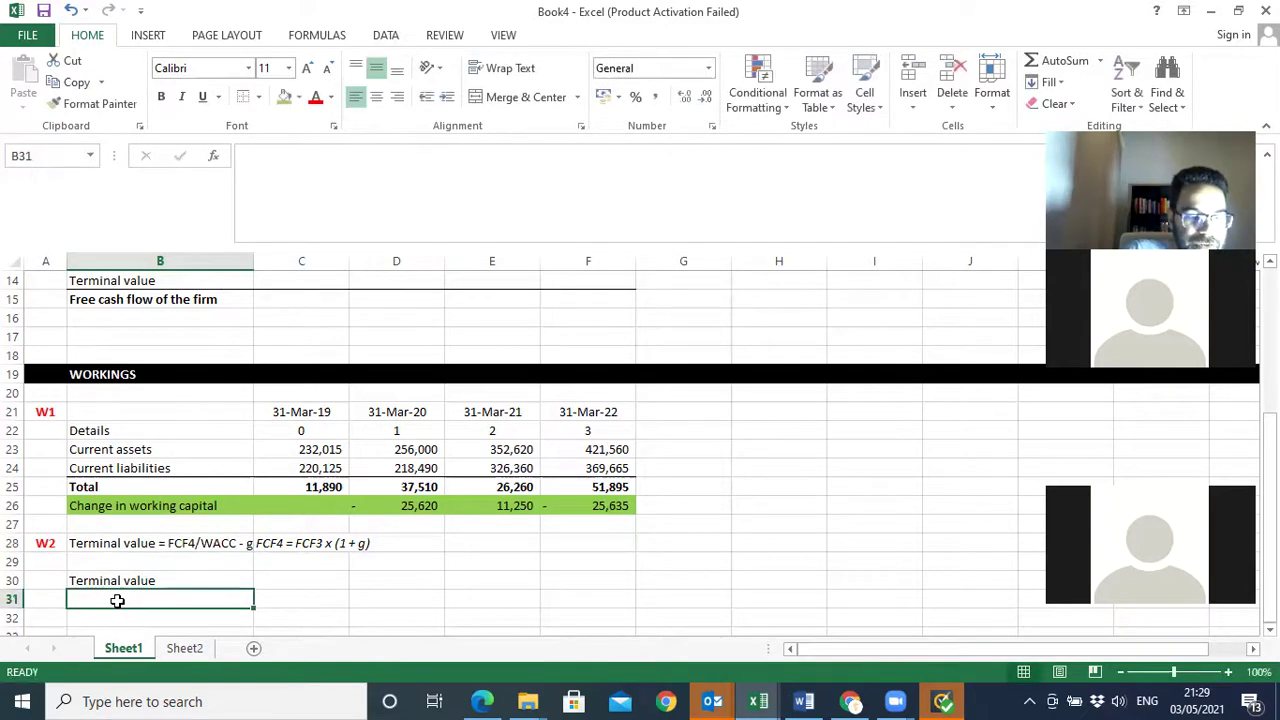
type("FCF4")
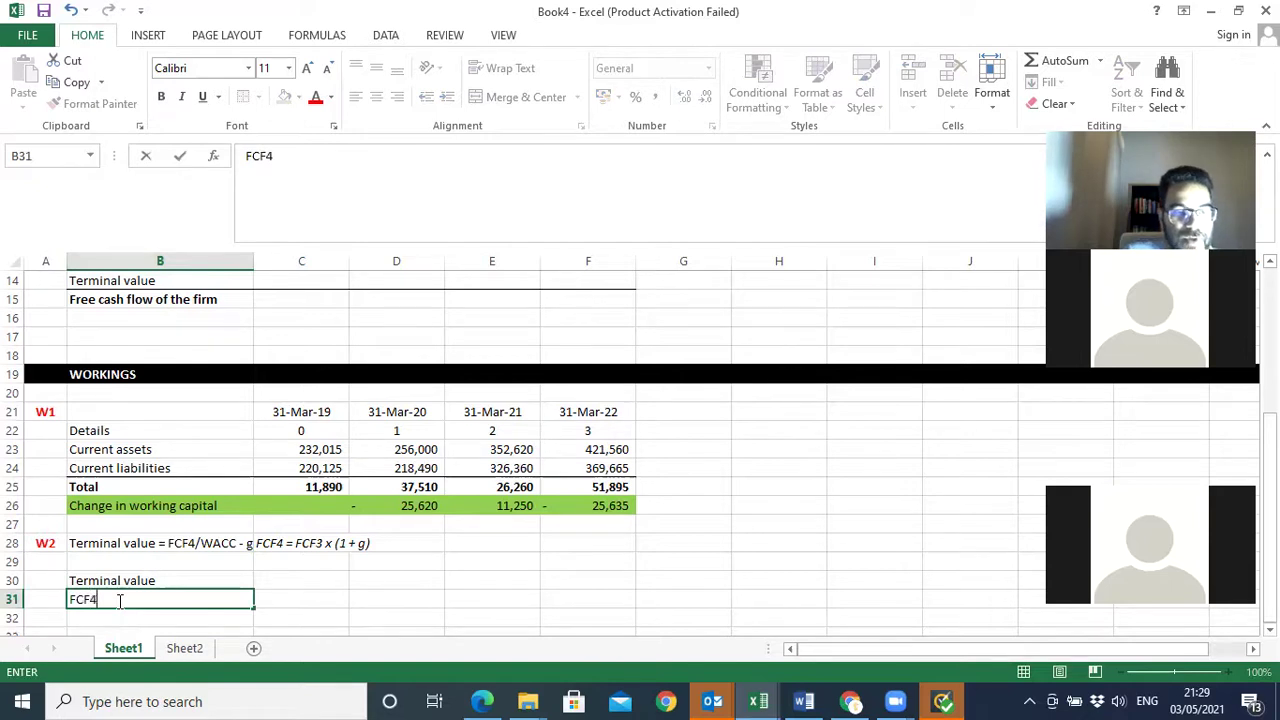
key("Return")
type("WA")
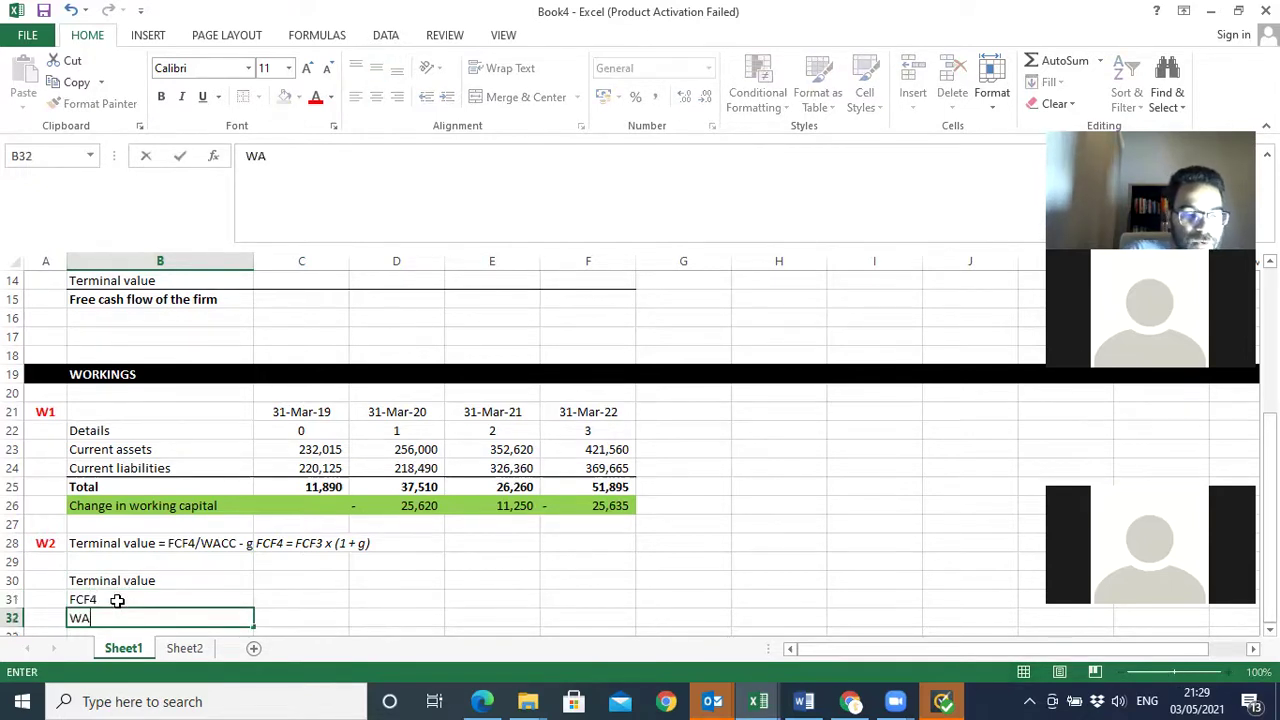
type("CC")
key("Return")
type("g")
key("Return")
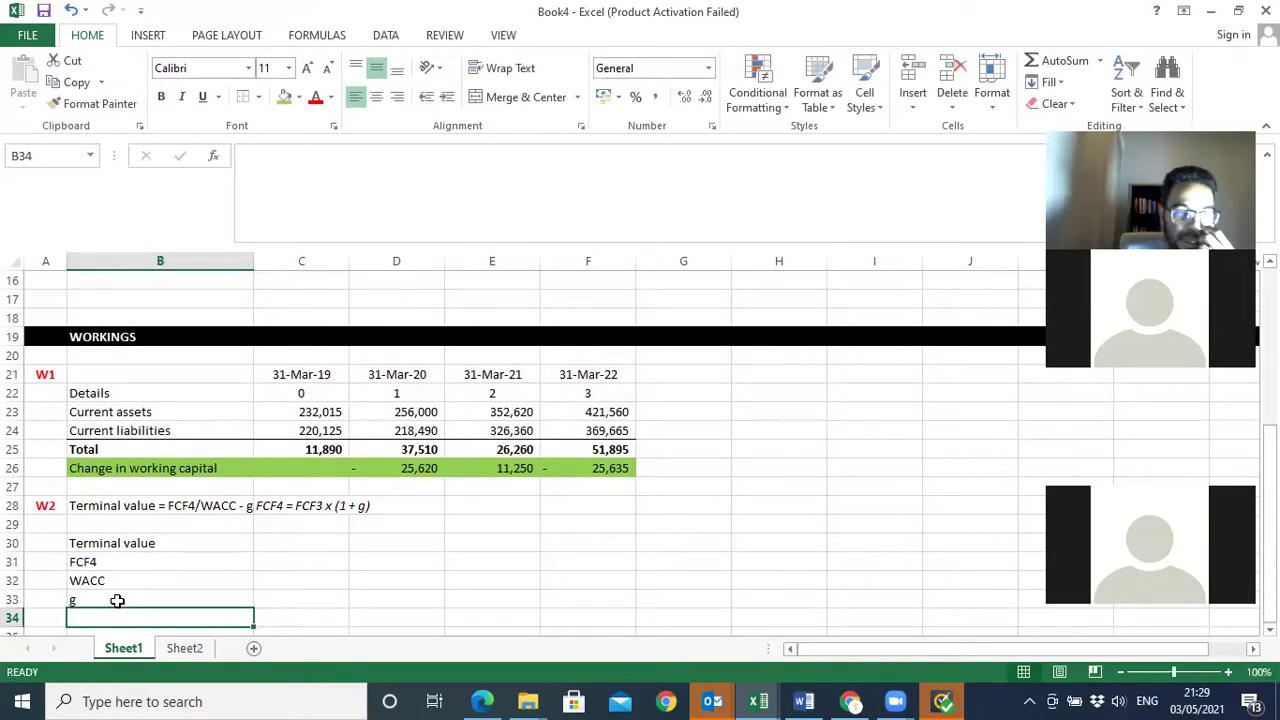
- Enter 6% as the growth rate g in cell C33
left_click(278, 592)
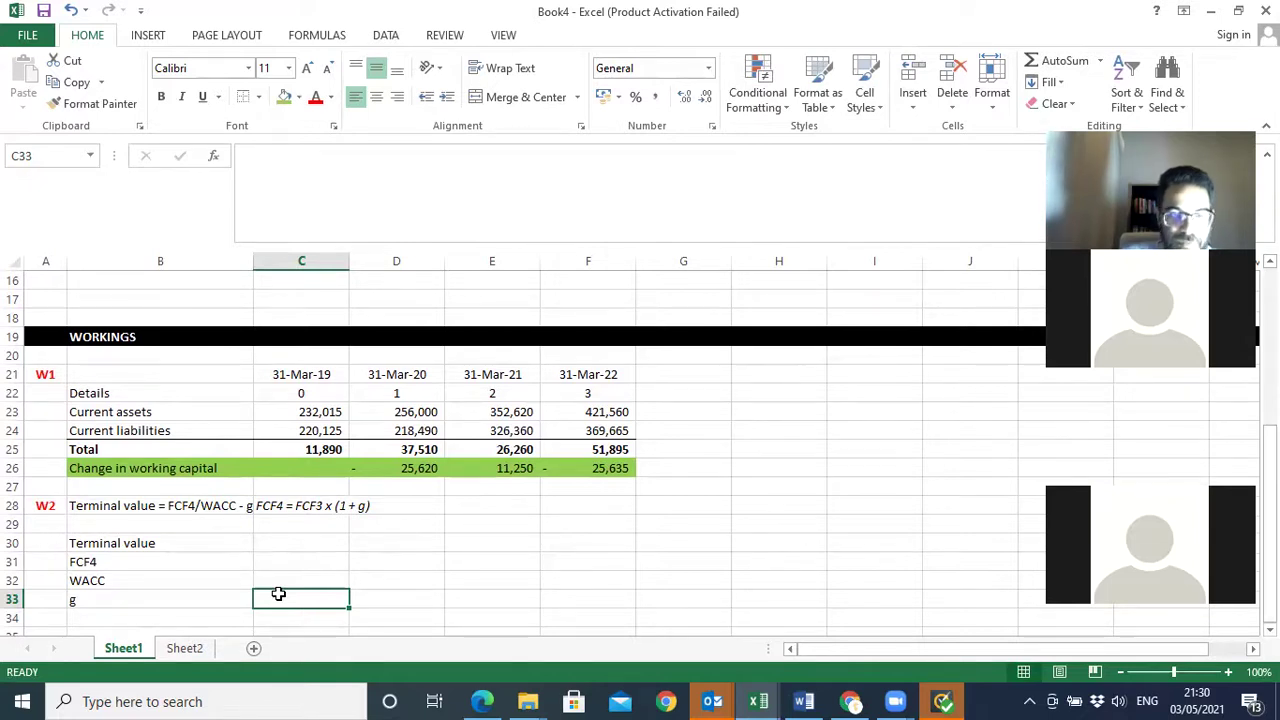
type("6%")
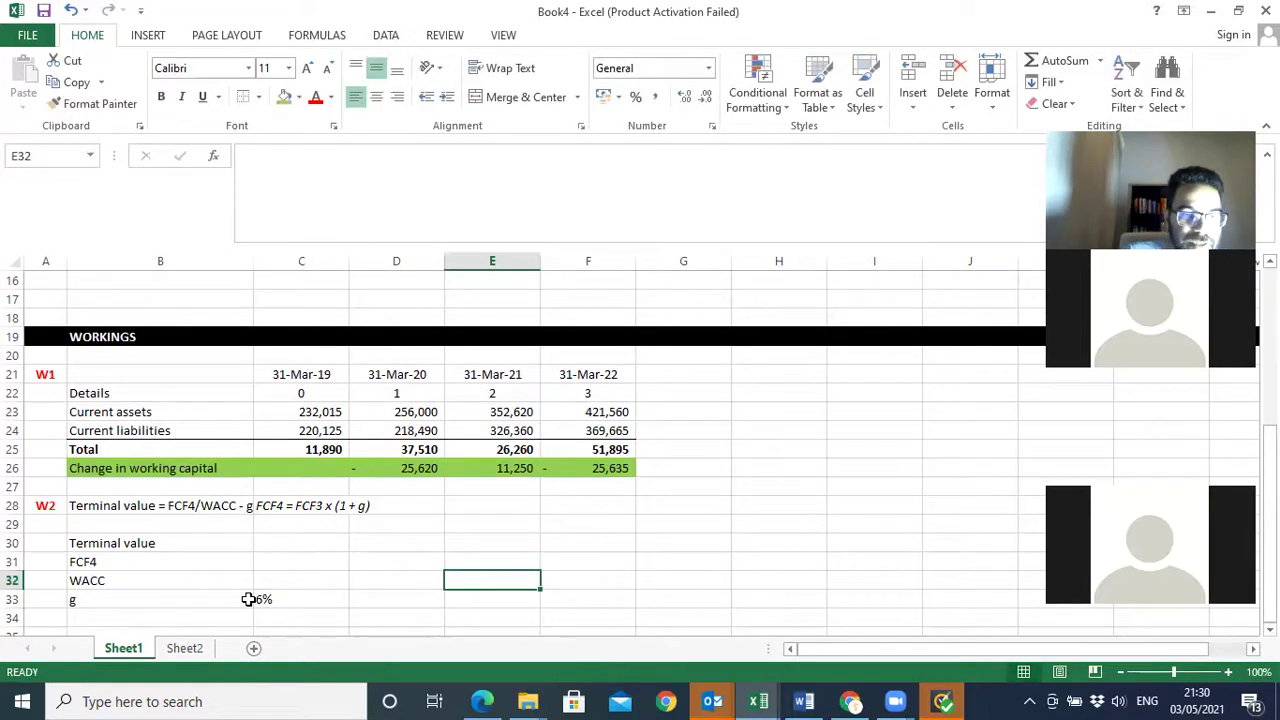
left_click(277, 596)
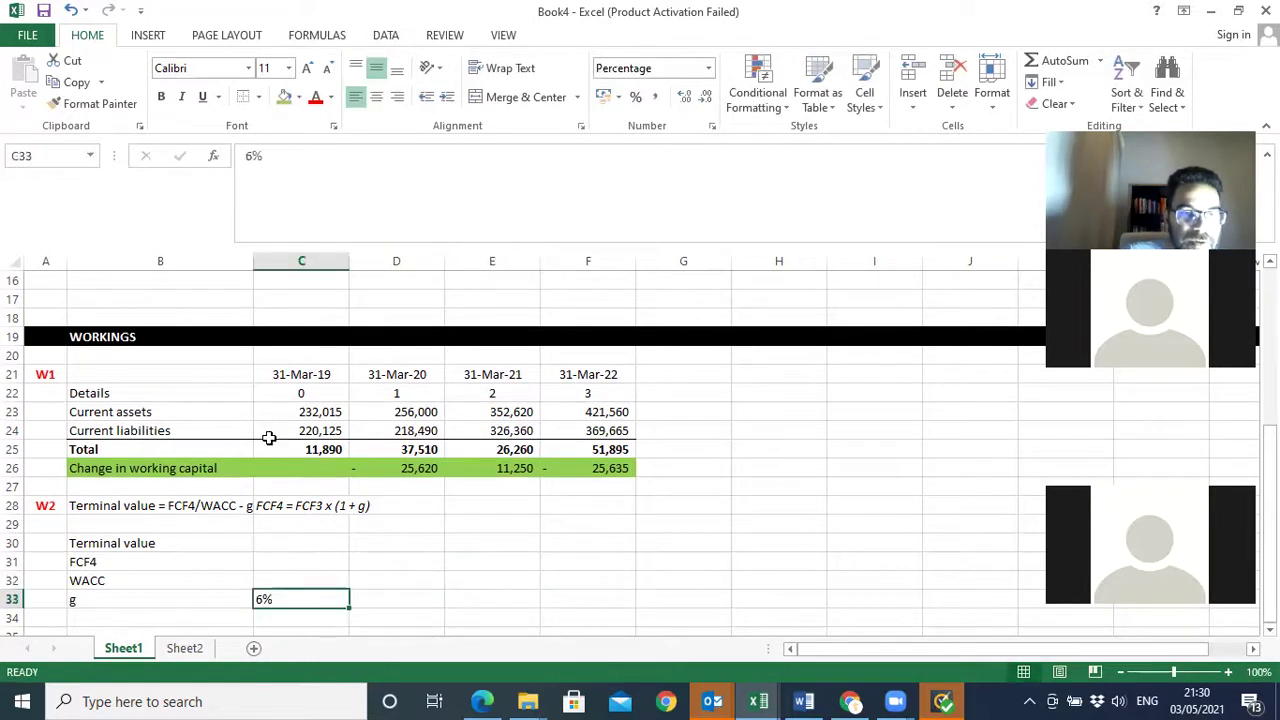
- Right-align the growth rate in cell C33
left_click(397, 96)
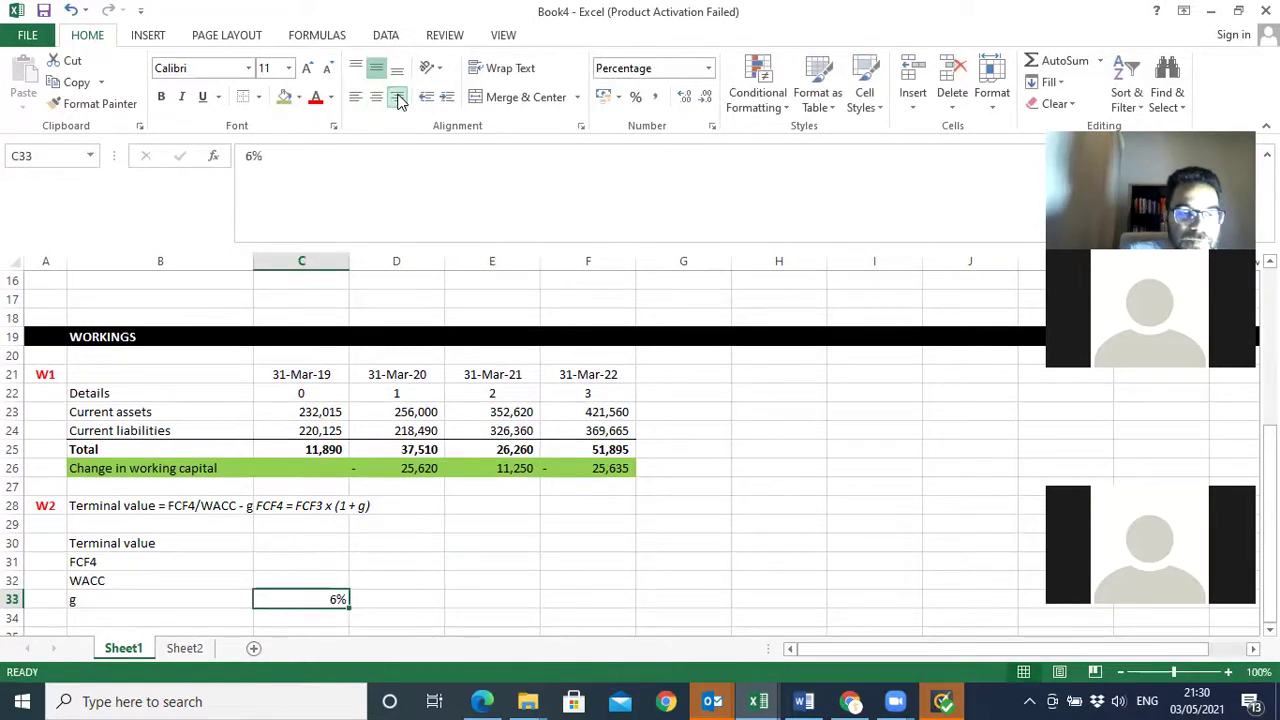
left_click(285, 578)
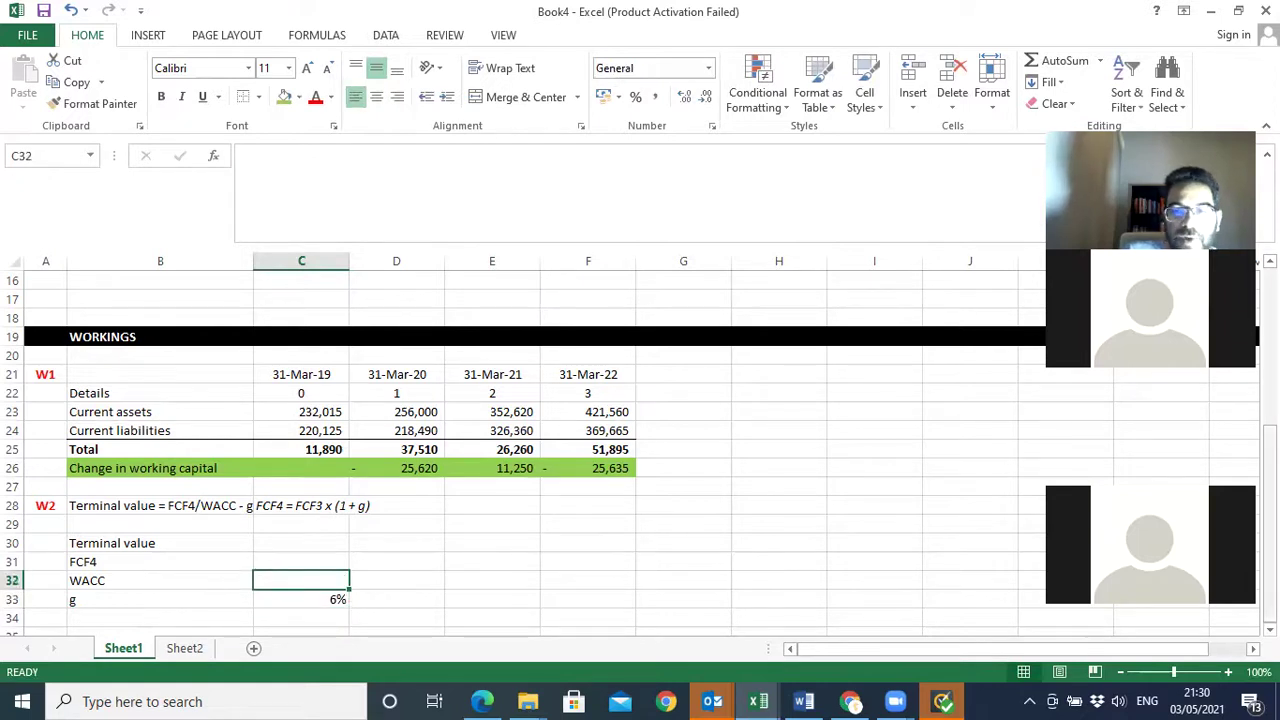
scroll(505, 584, "down", 3)
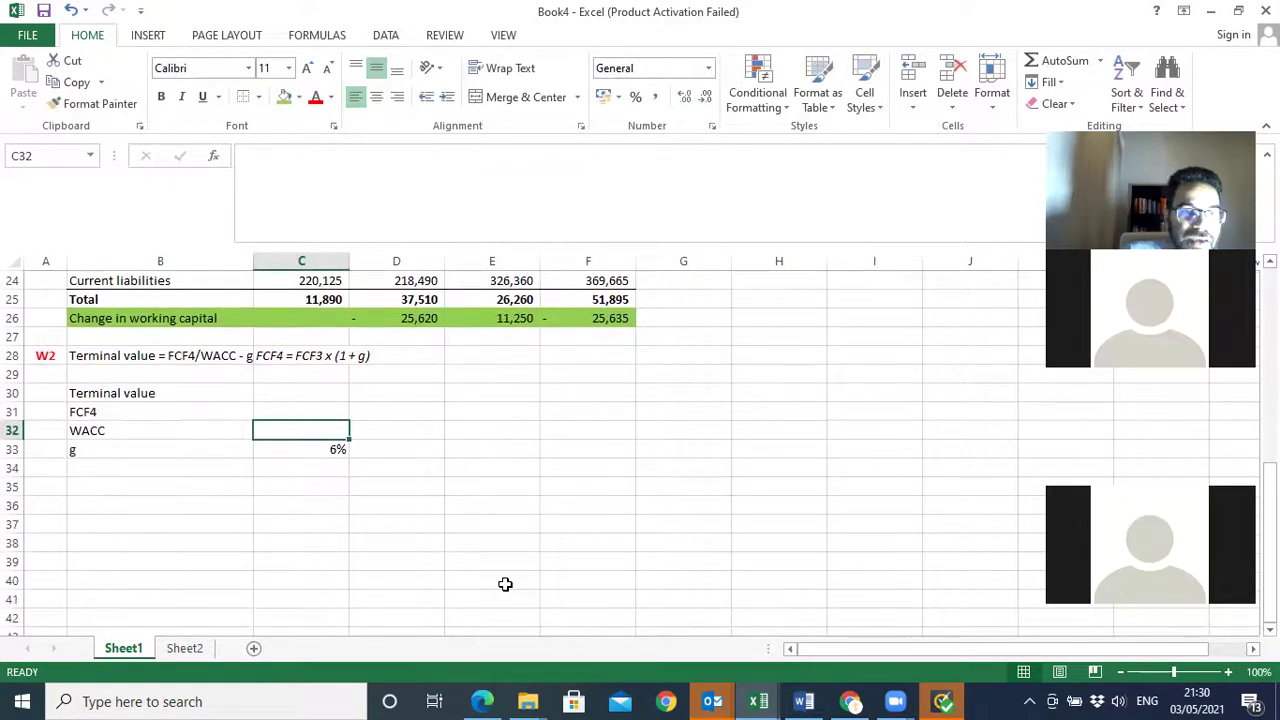
- Enter the working note "351554 x (1 + g)" in cell D31 of the FCF4 row
left_click(304, 408)
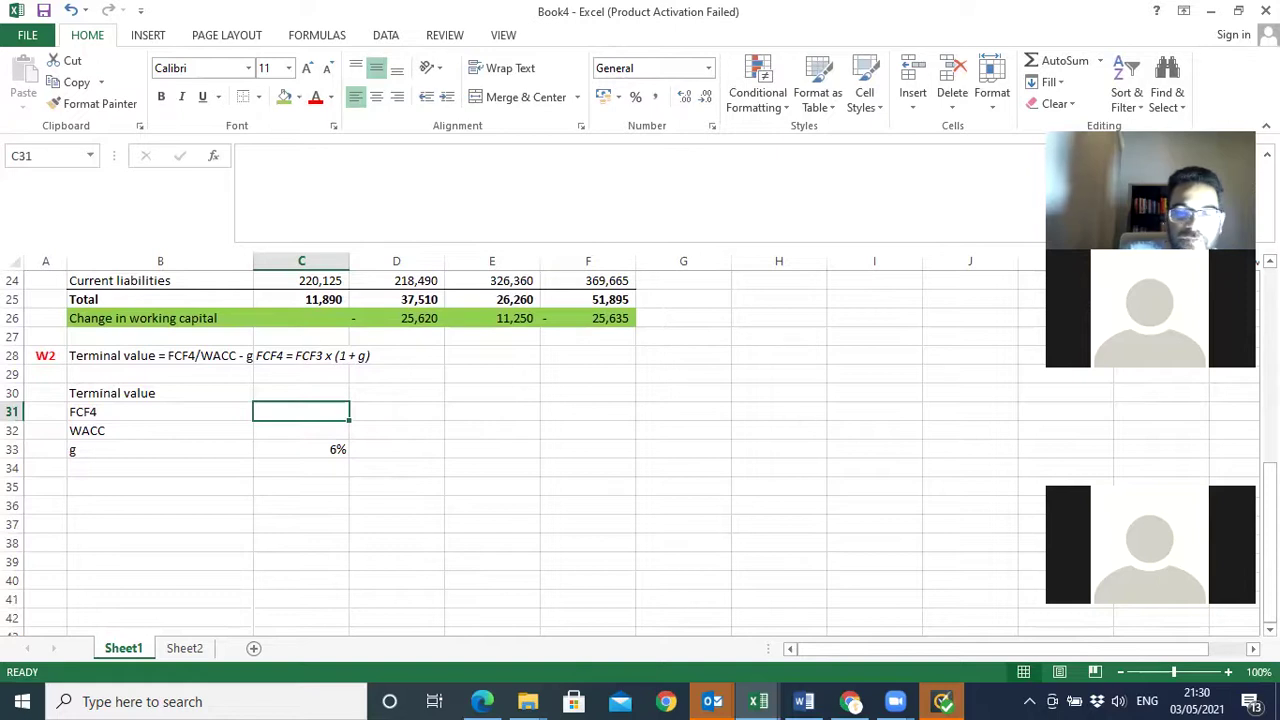
left_click_drag(1268, 545, 1268, 488)
left_click(367, 618)
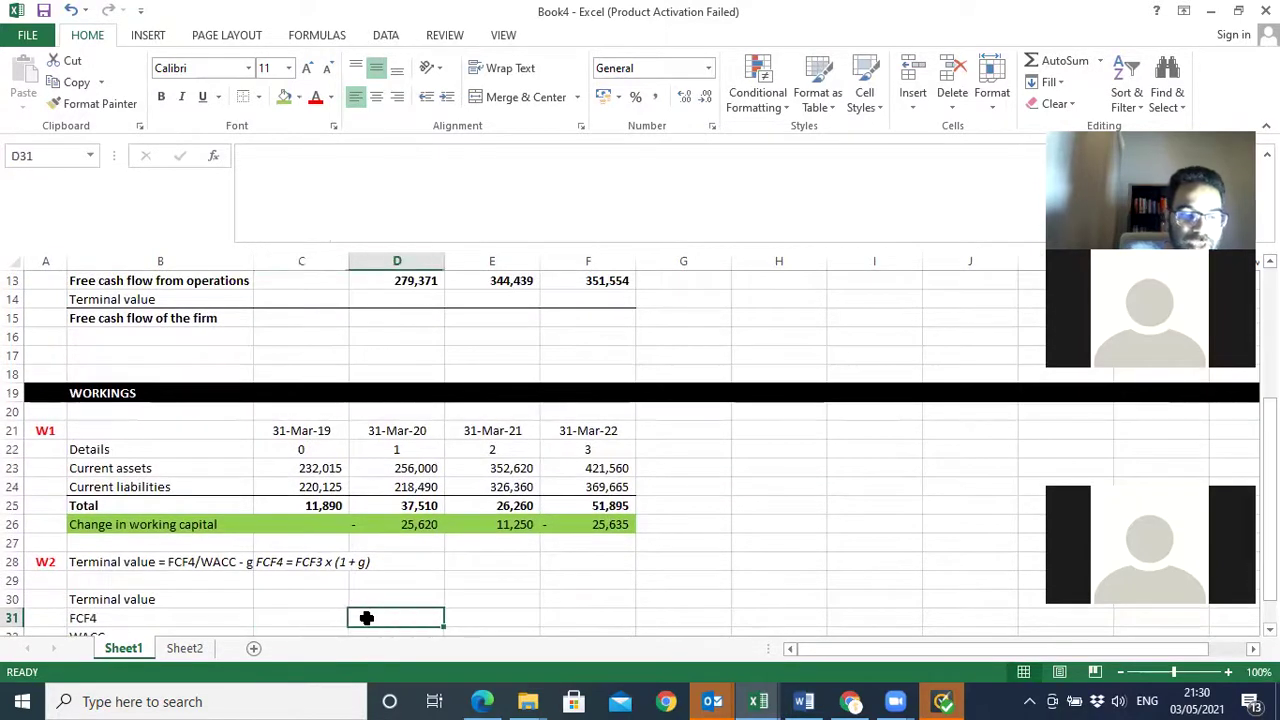
type("355")
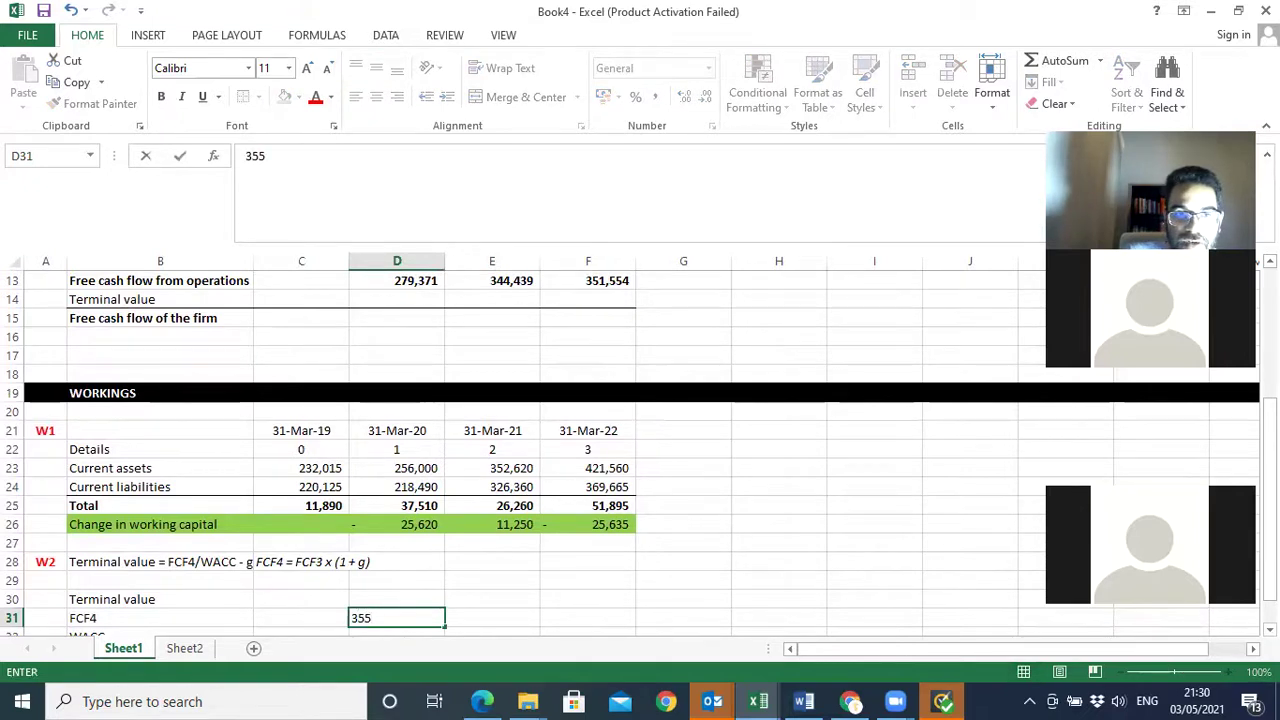
scroll(640, 450, "up", 1)
scroll(640, 450, "down", 1)
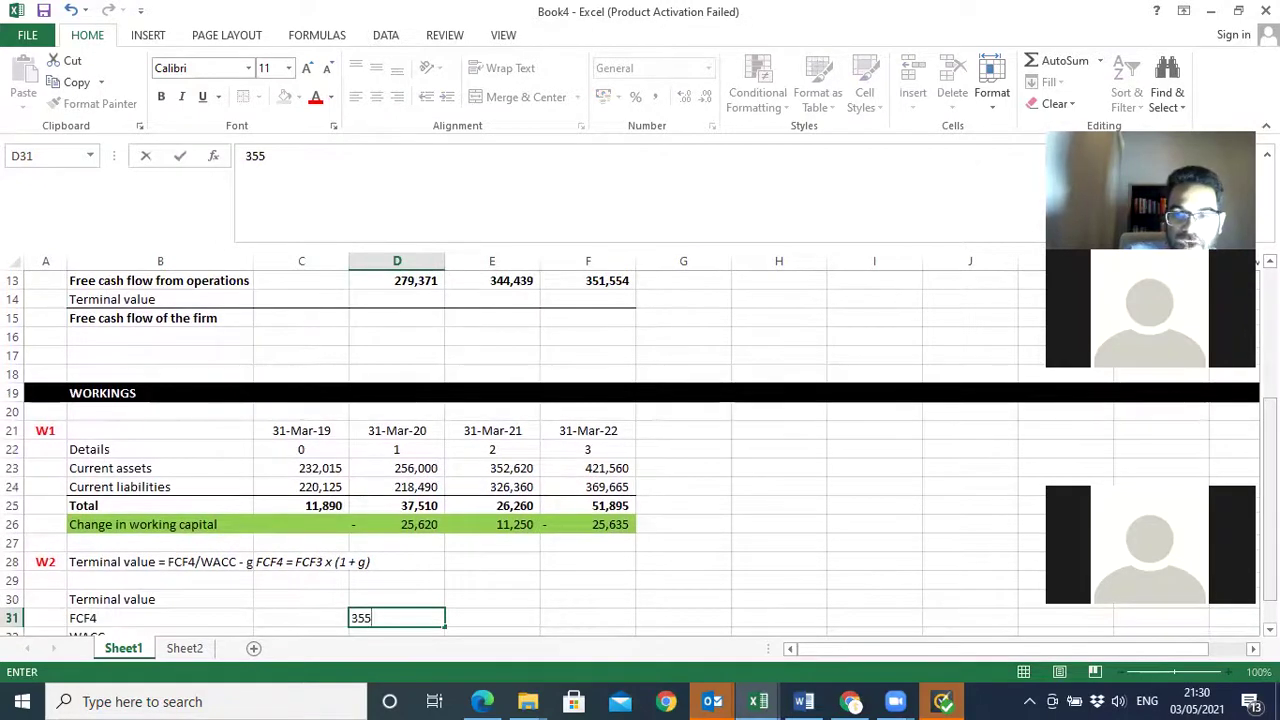
key("BackSpace")
type("1554 x (1")
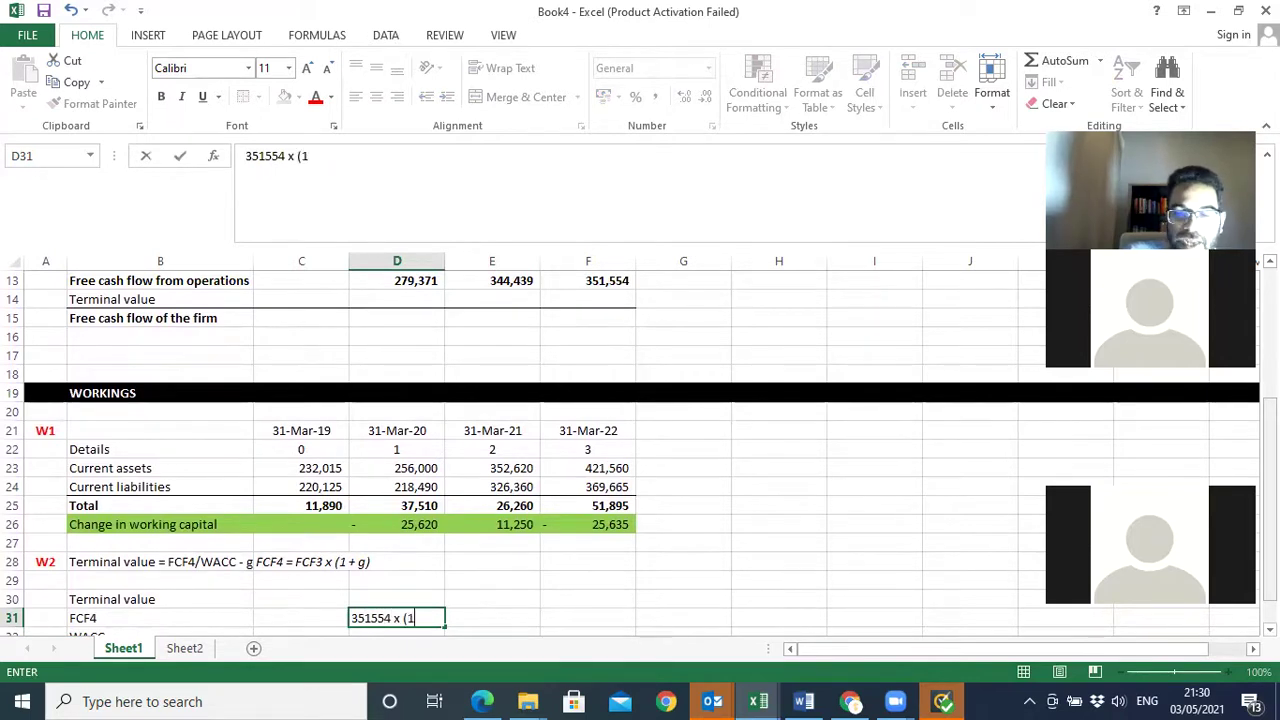
type(" + g")
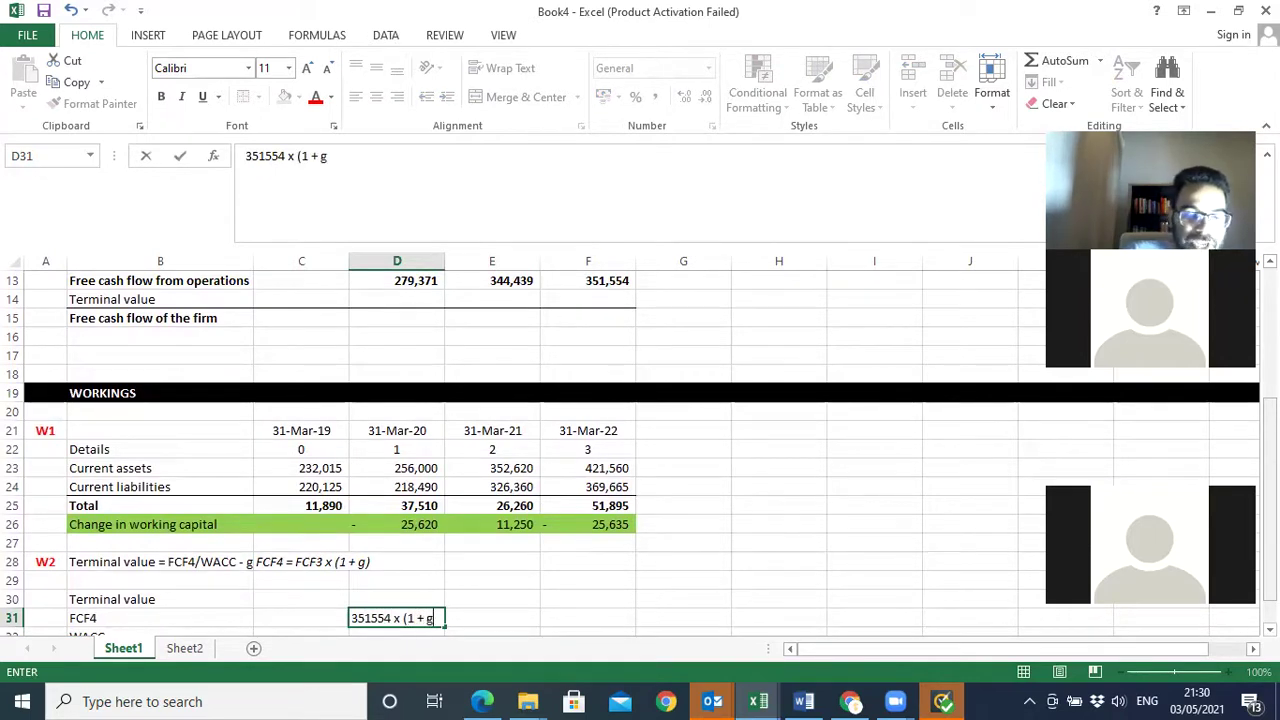
type(")")
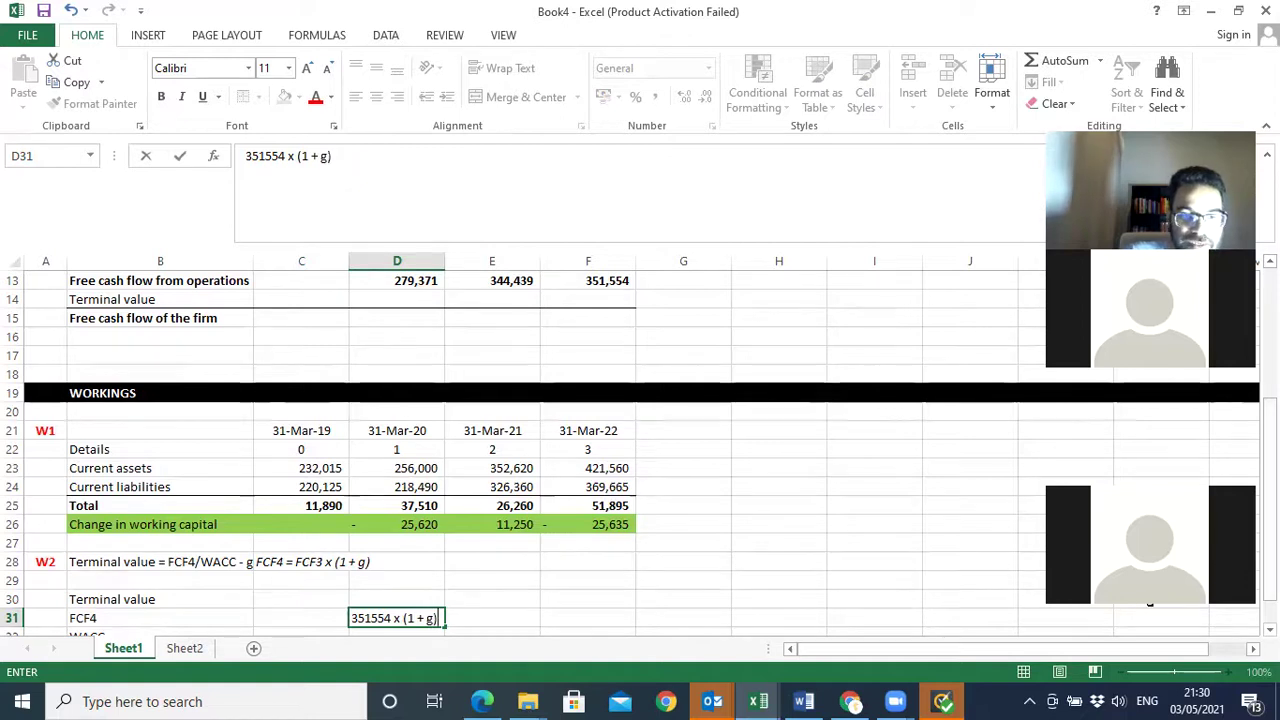
- Calculate FCF4 in cell C31 with the formula =F13*(1+C33)
left_click(308, 617)
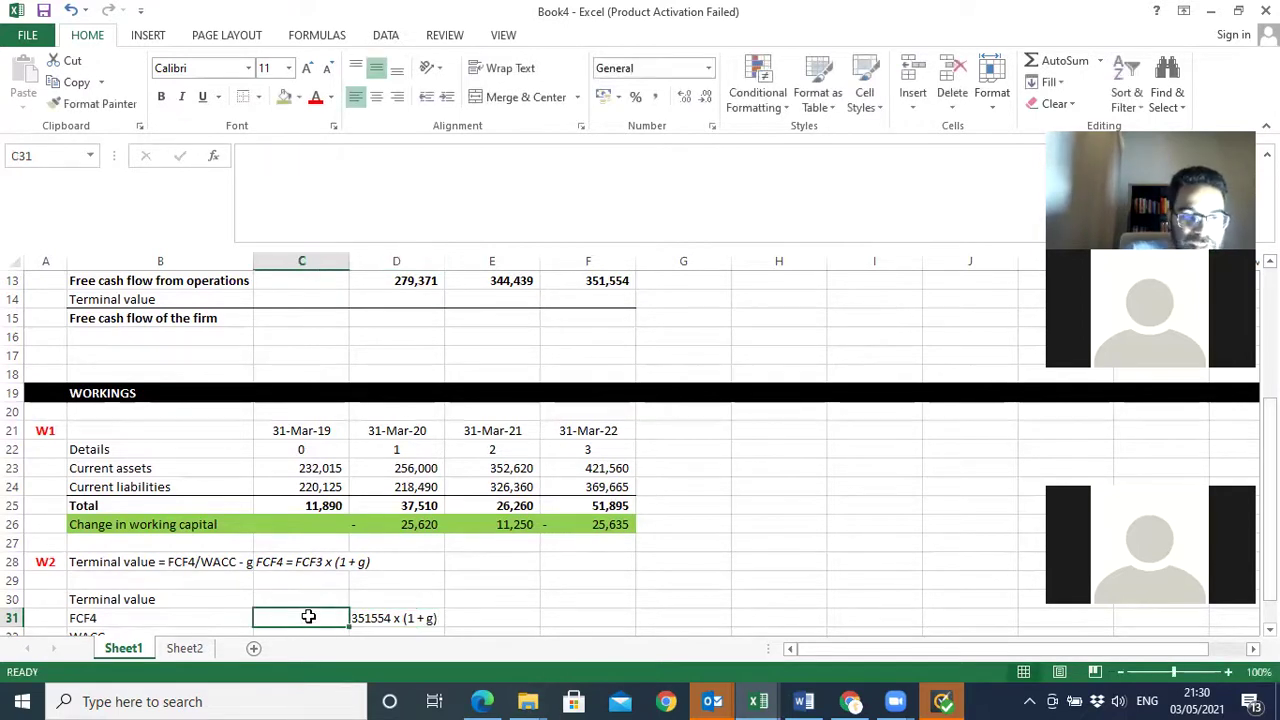
type("=")
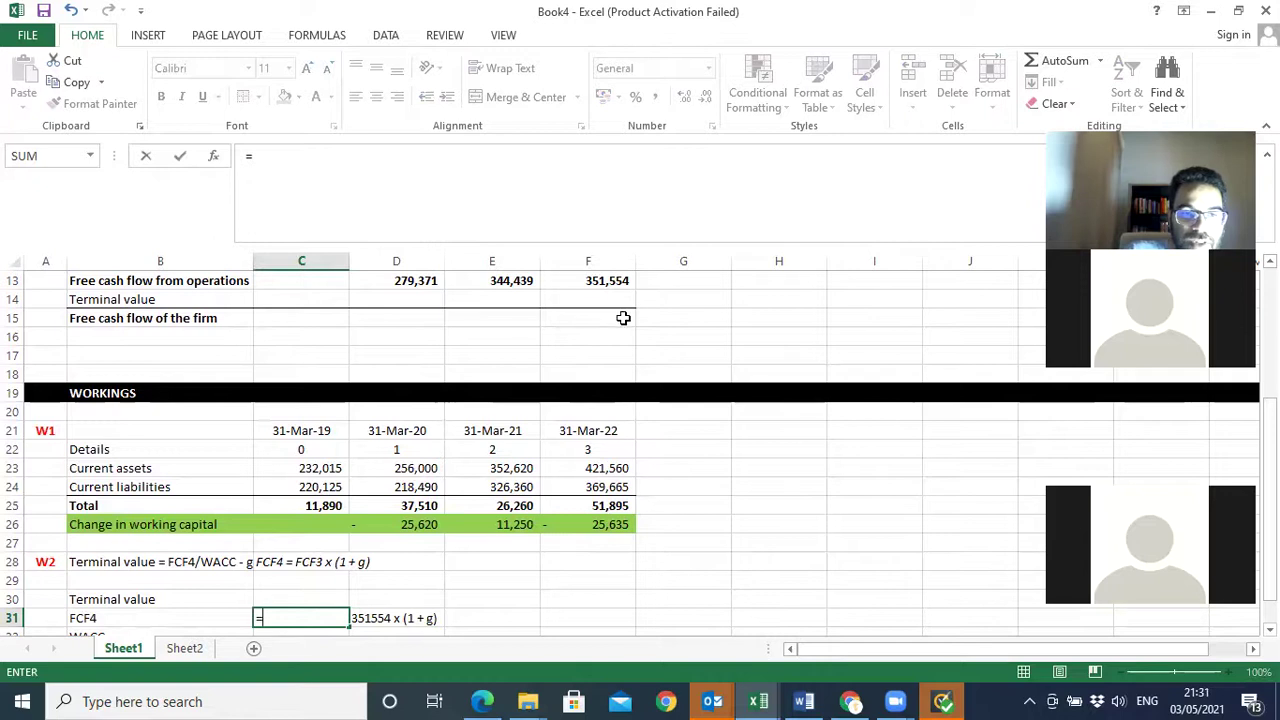
left_click(620, 282)
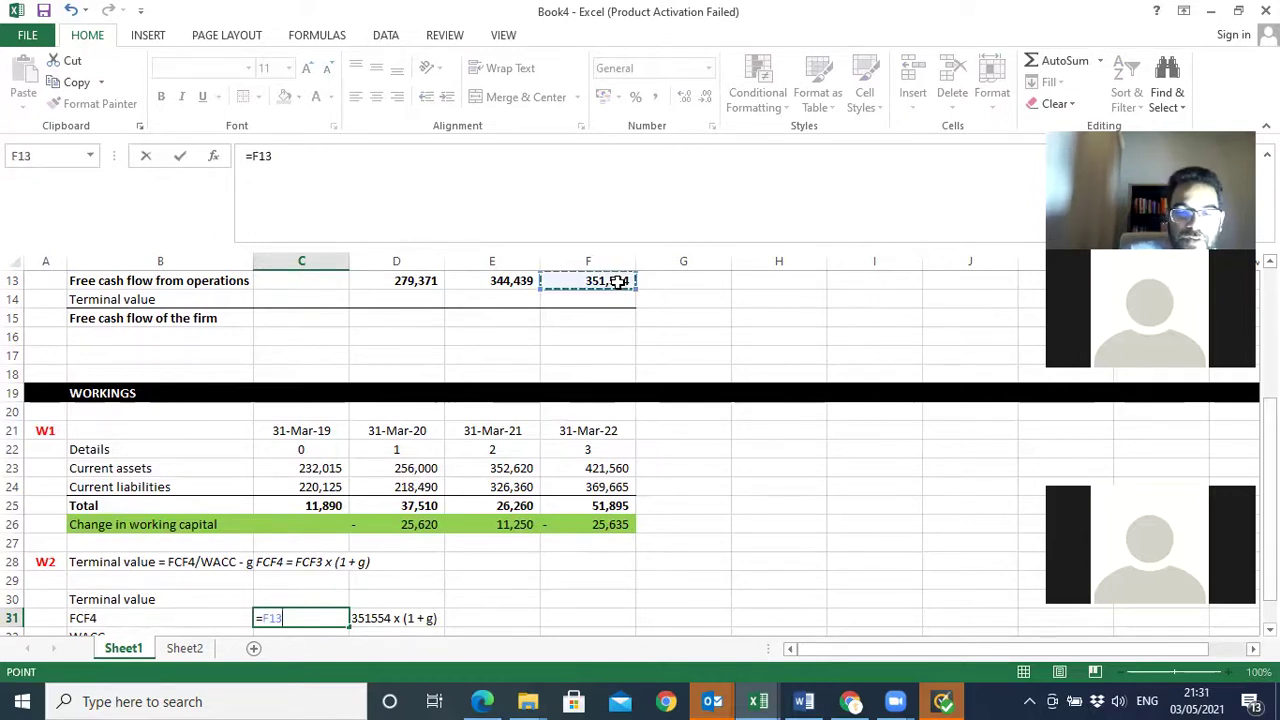
type("*(")
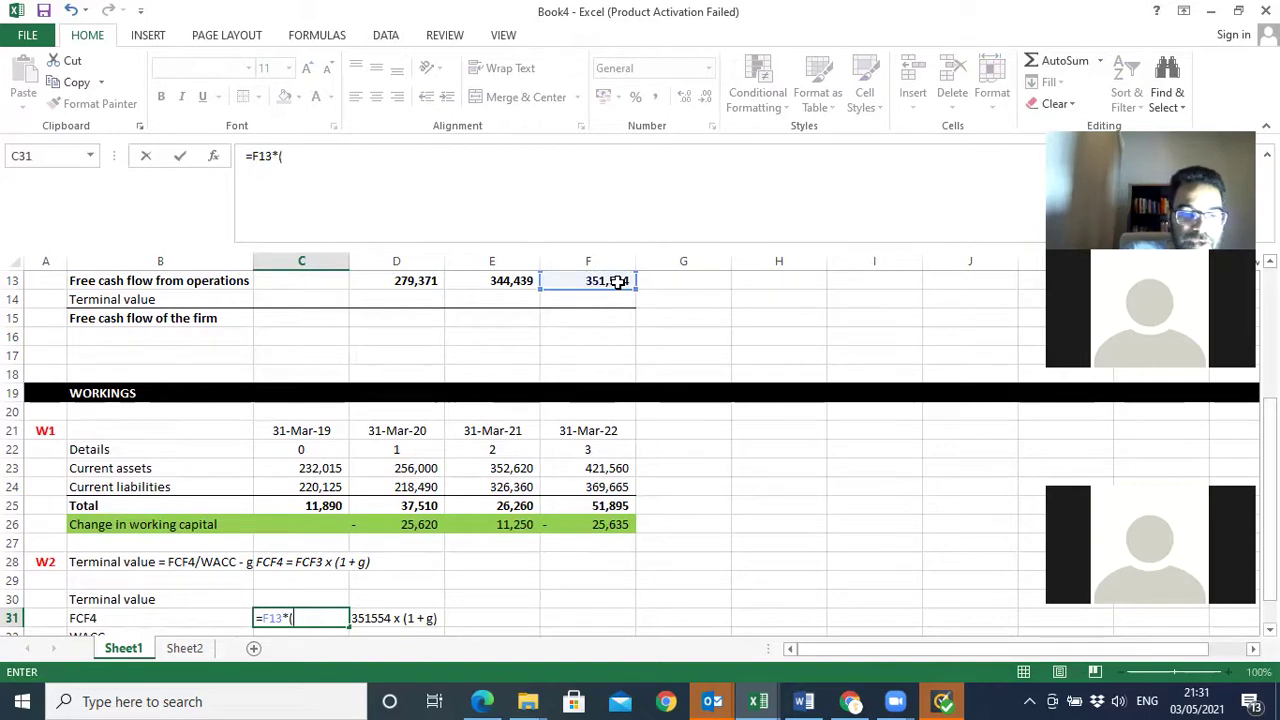
type("1+")
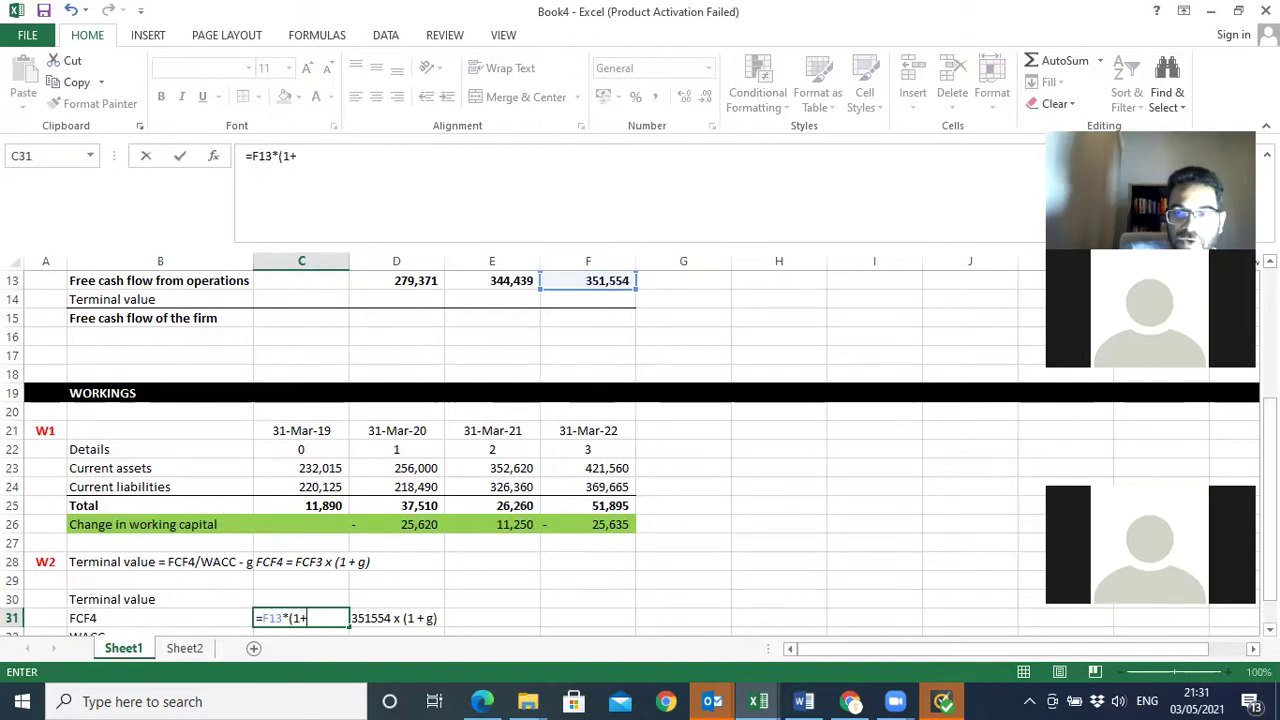
scroll(1159, 629, "down", 1)
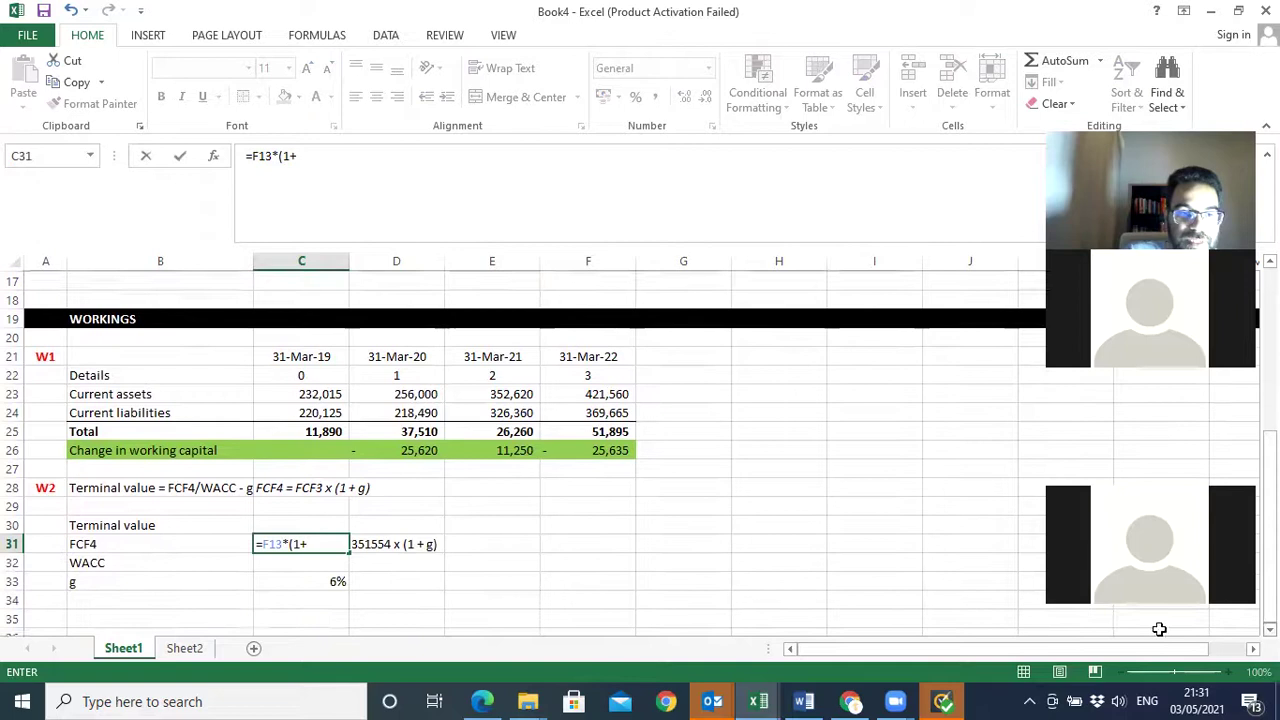
left_click(331, 579)
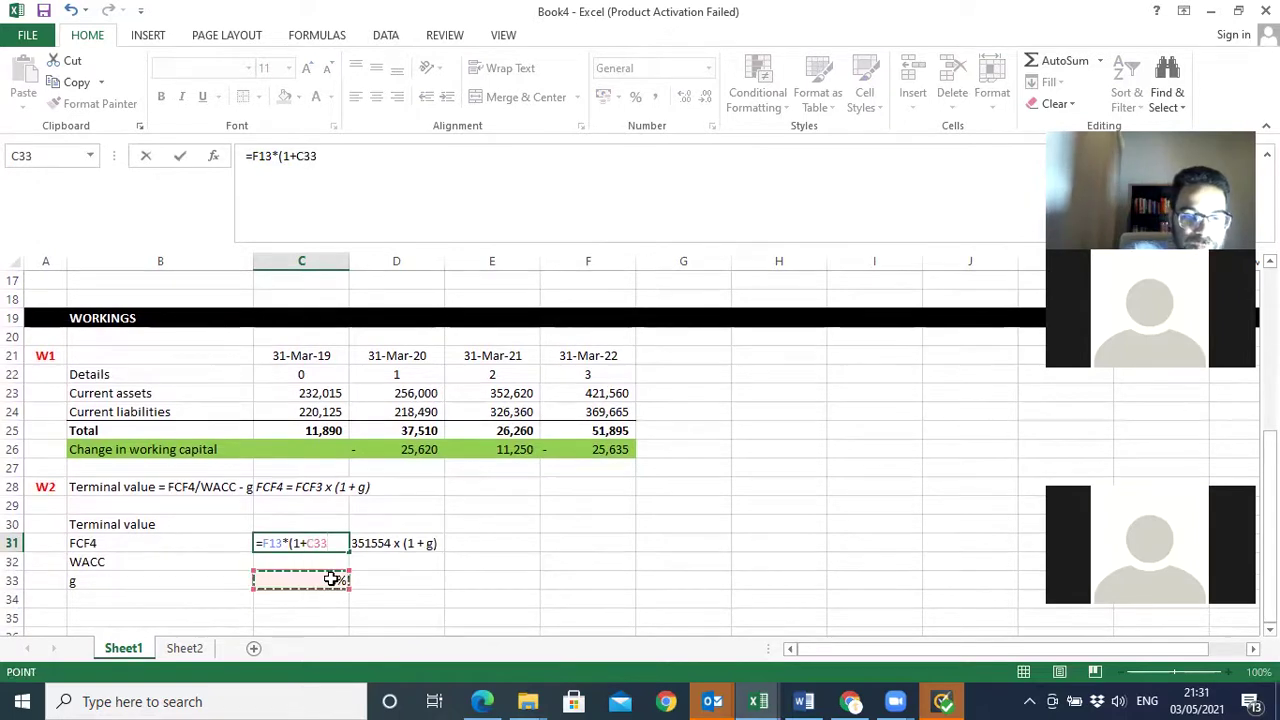
key("Return")
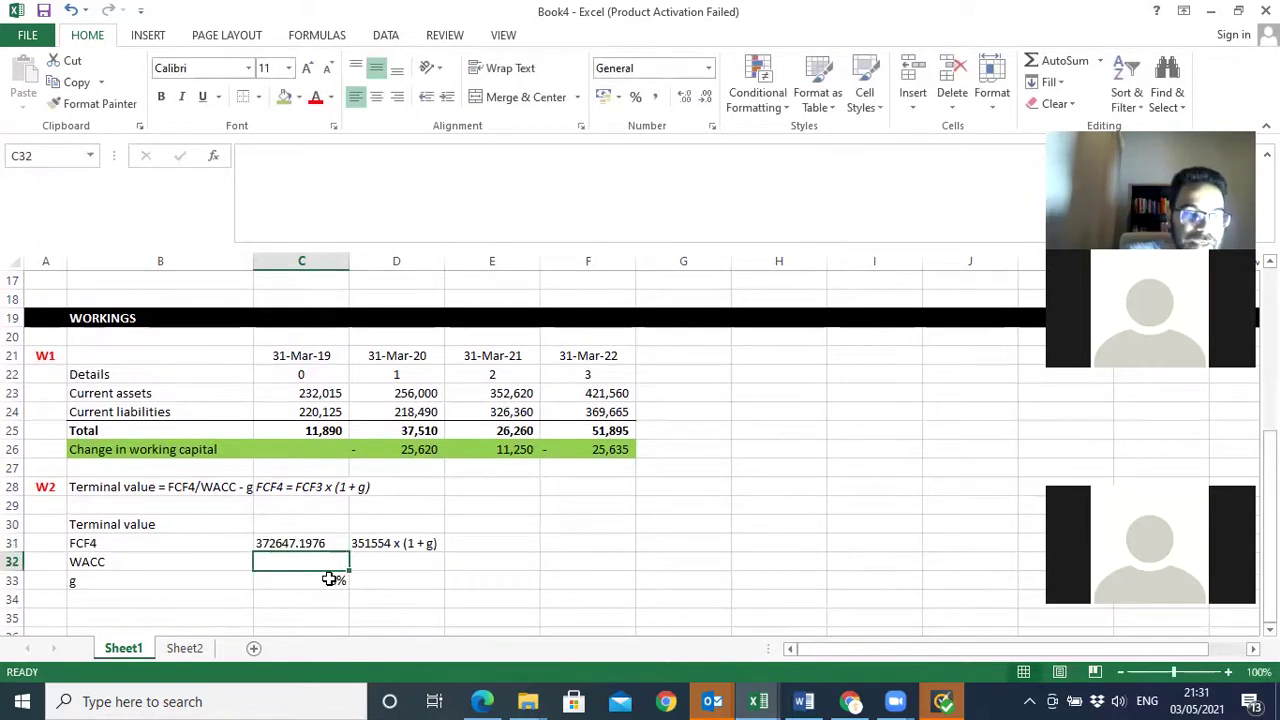
- Format the FCF4 amount in cell C31 with a thousands separator and no decimal places
left_click(322, 545)
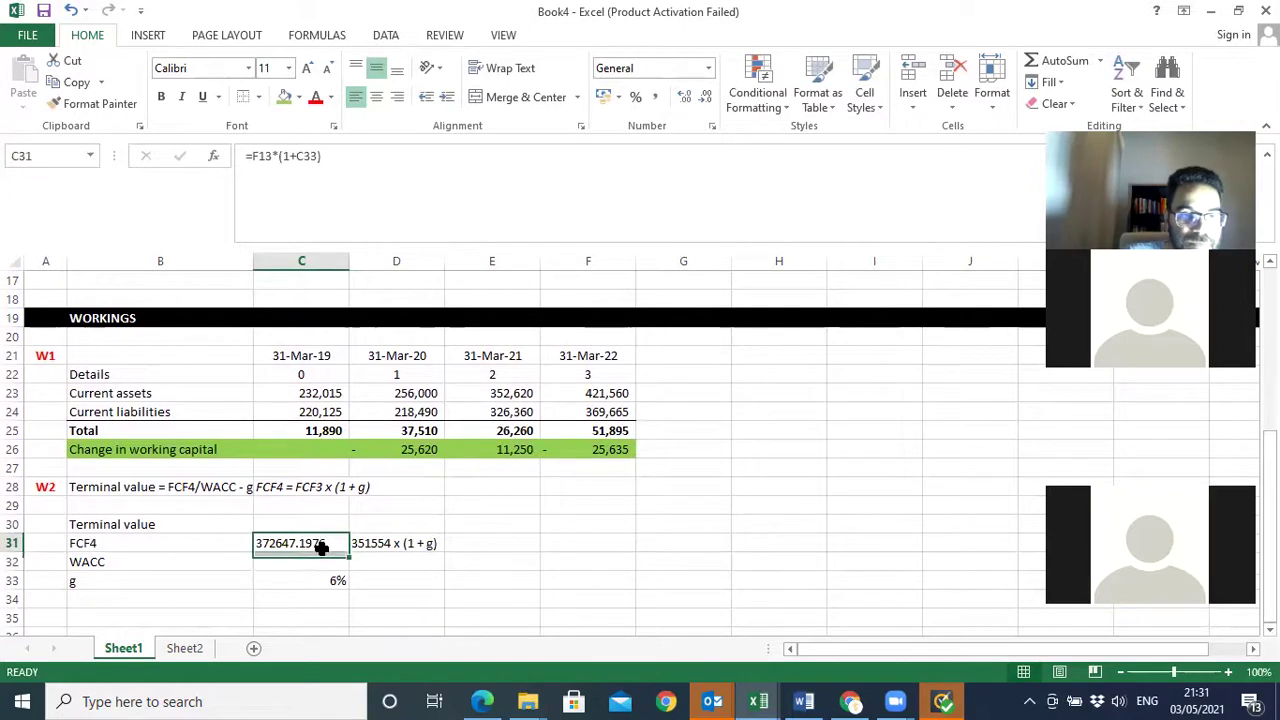
left_click(655, 97)
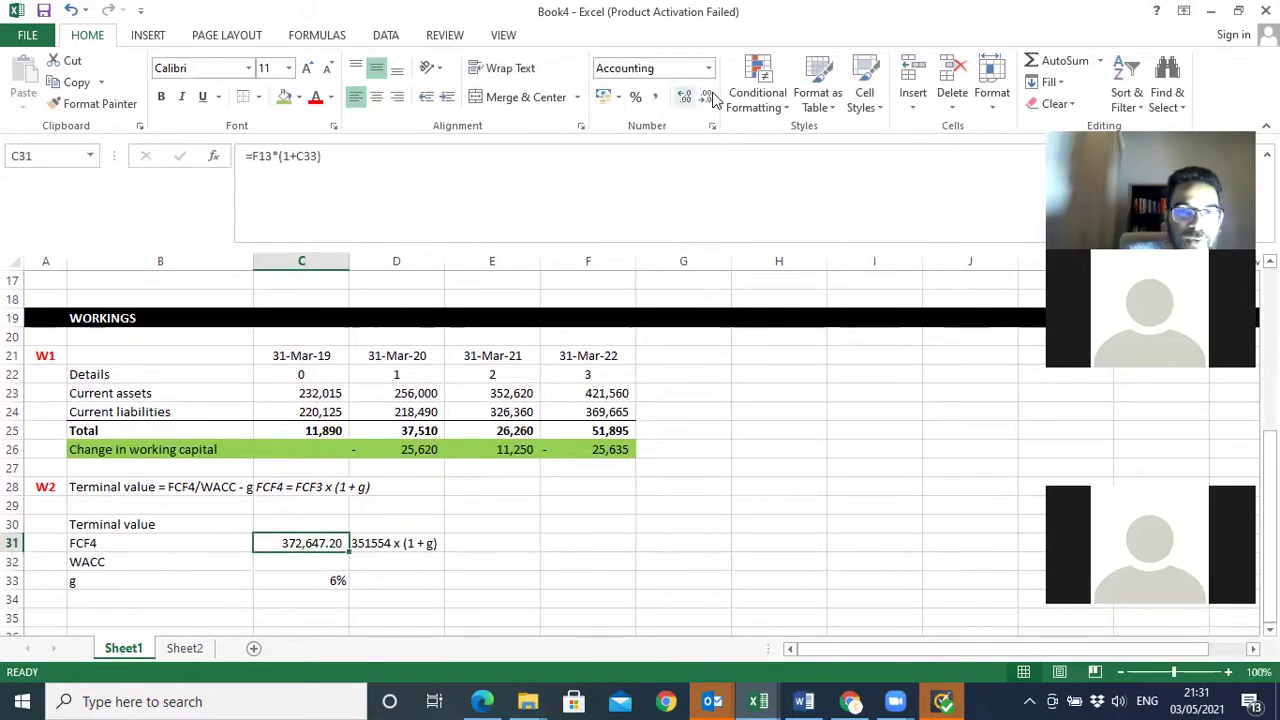
double_click(705, 97)
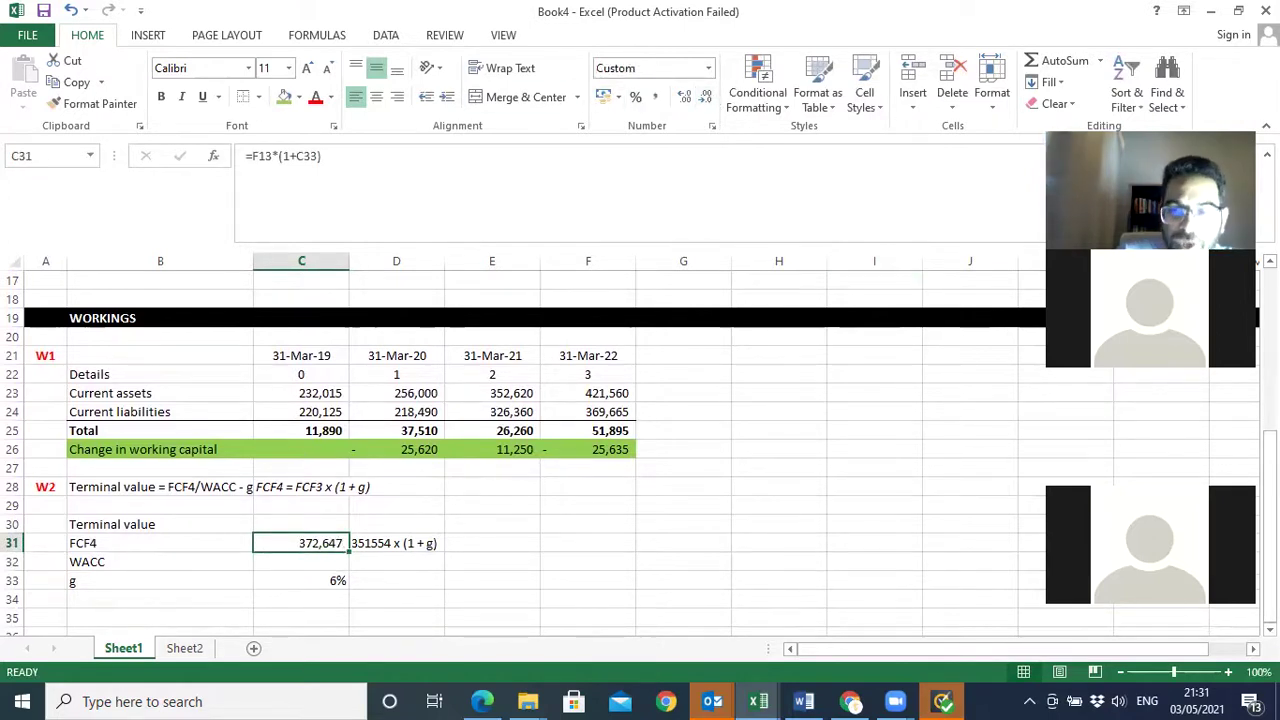
- Enter the working reference W3 in cell A35 below the terminal value inputs
scroll(640, 450, "down", 1)
scroll(640, 450, "down", 1)
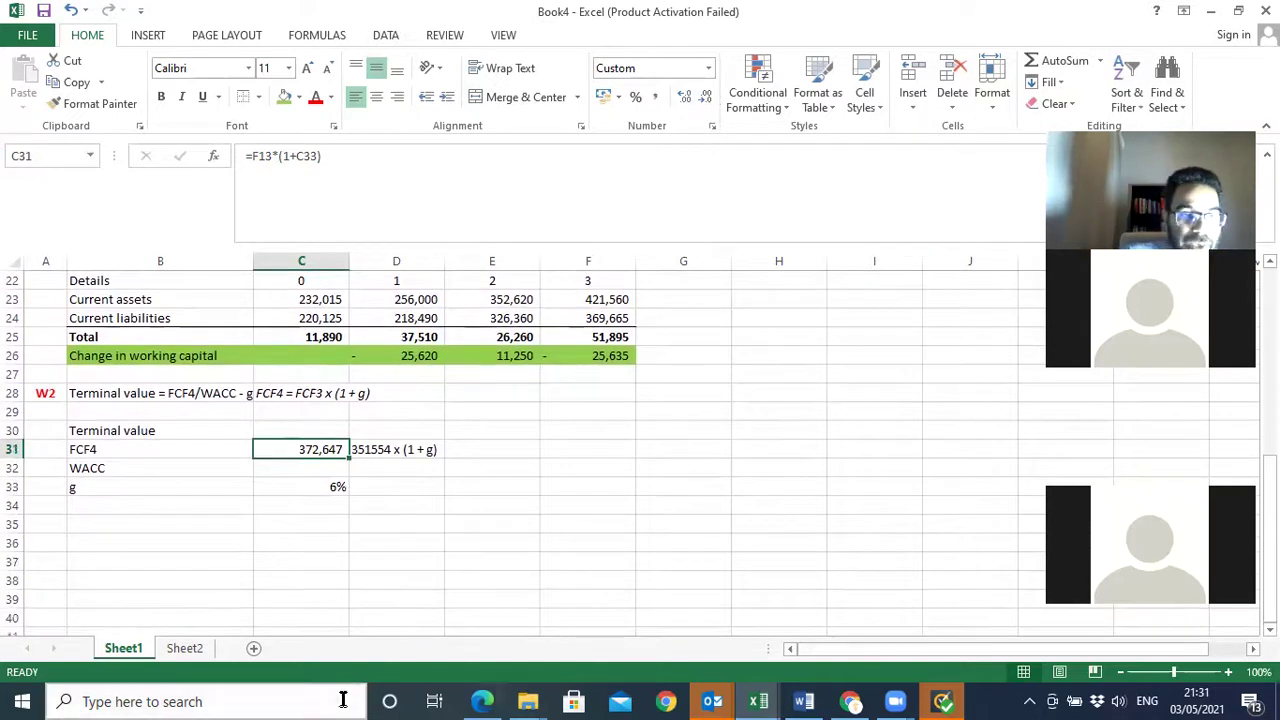
left_click(55, 524)
type("W3")
key("Return")
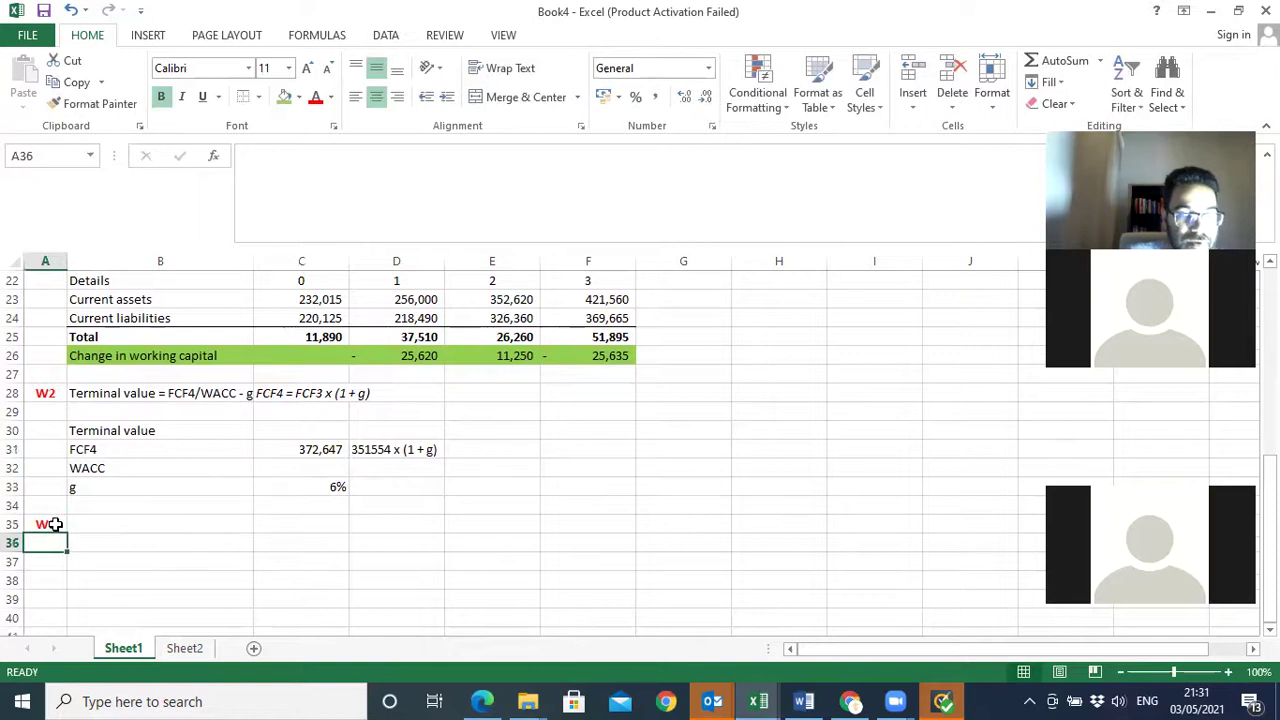
- Copy the W3 reference from cell A35 to cell D32 in the WACC row
left_click(50, 524)
key("ctrl+c")
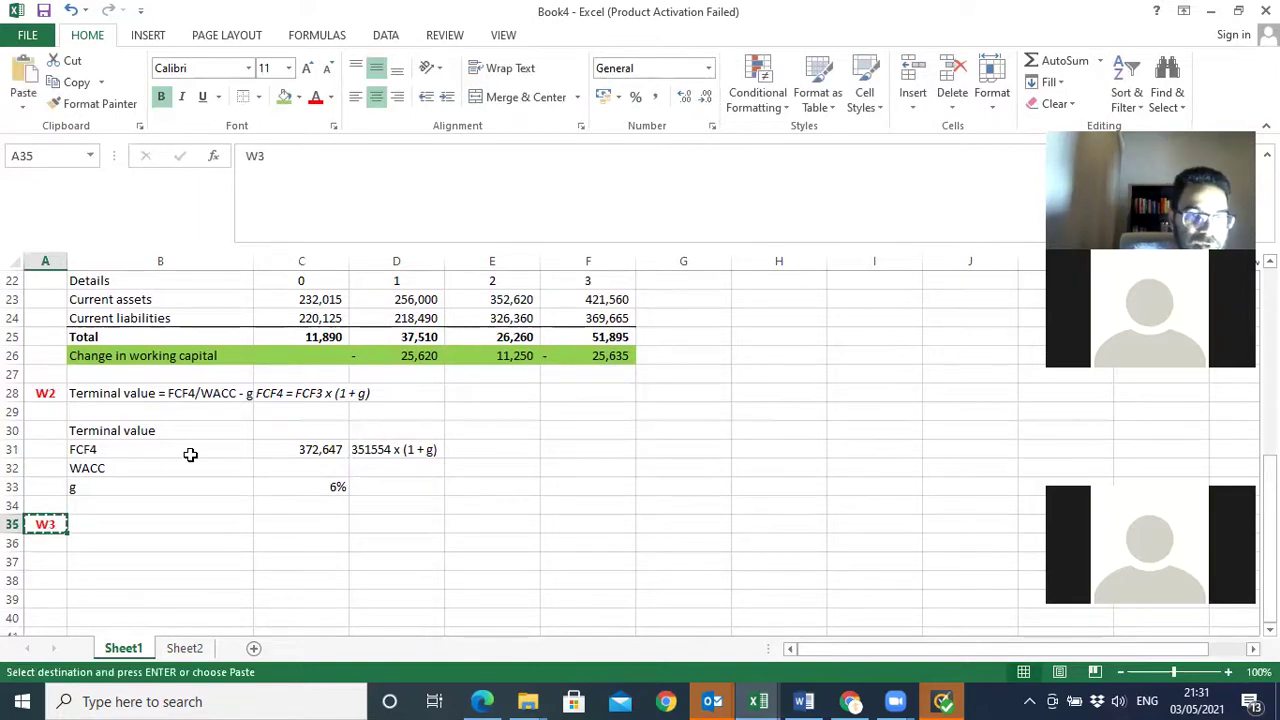
left_click(387, 469)
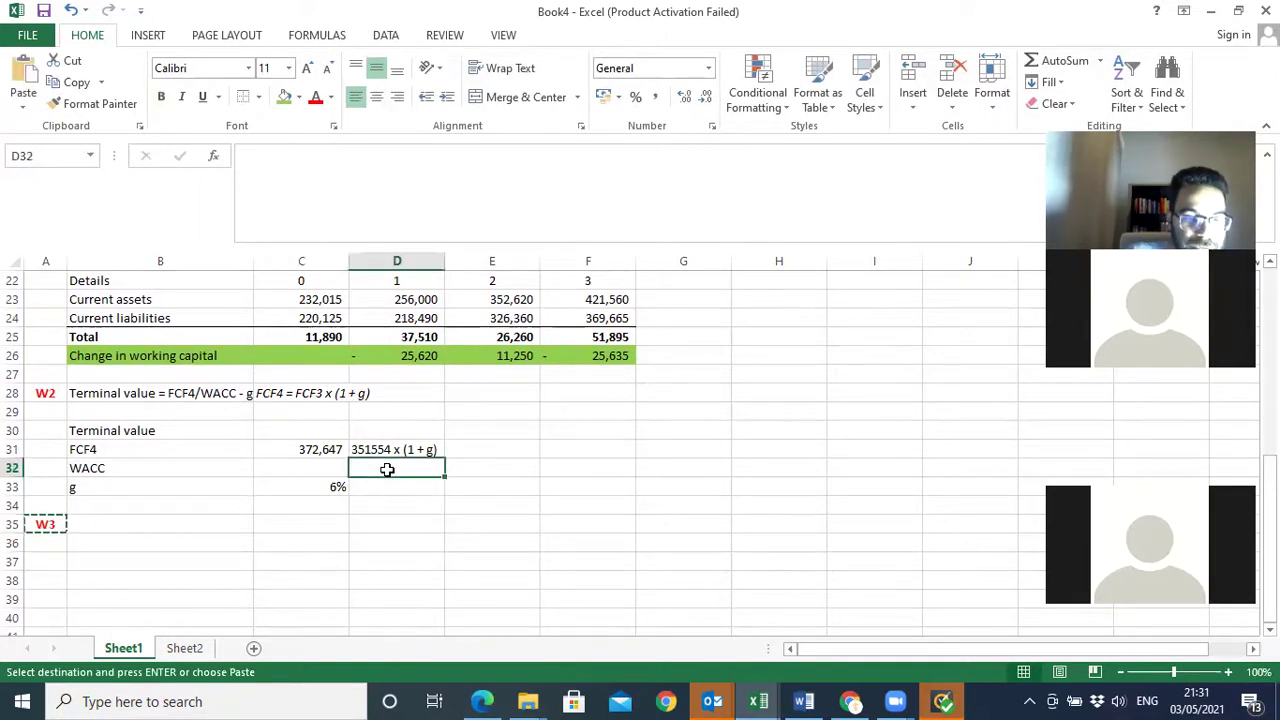
key("ctrl+v")
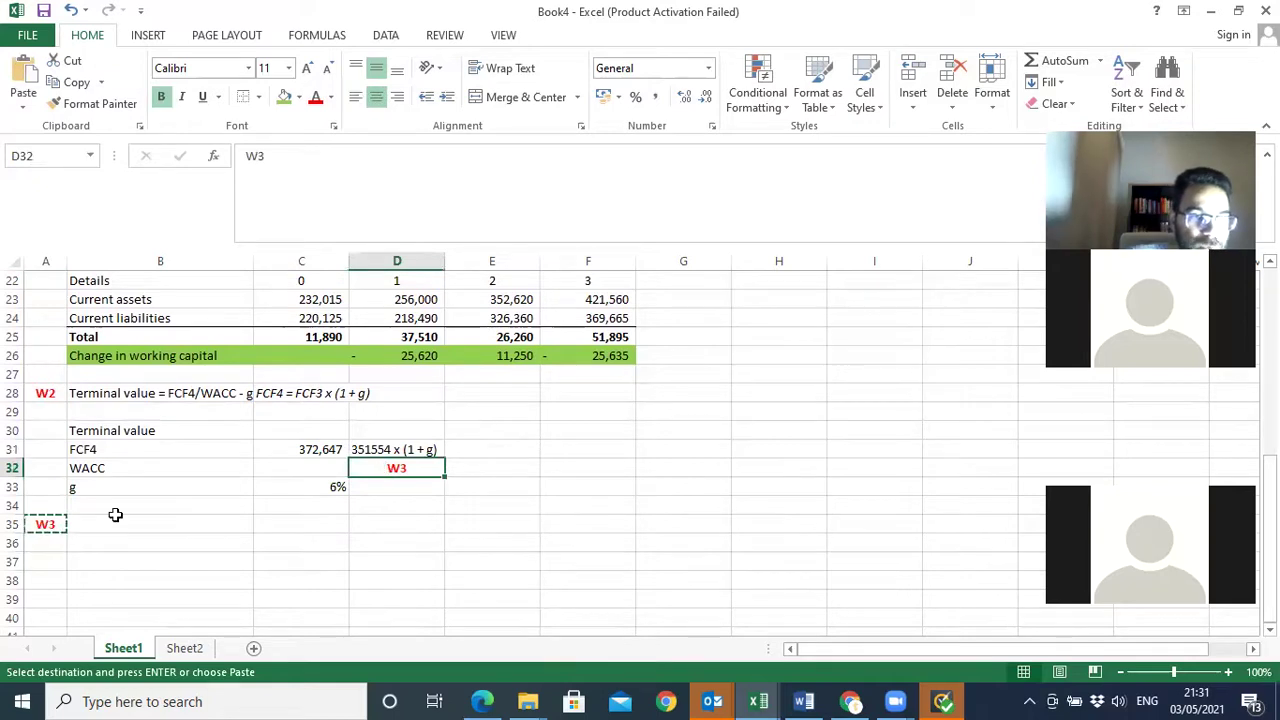
- Enter the W3 column headings Sources of finance, Market rate after tax, Weighting and WACC in cells B35 to E35
scroll(306, 547, "down", 3)
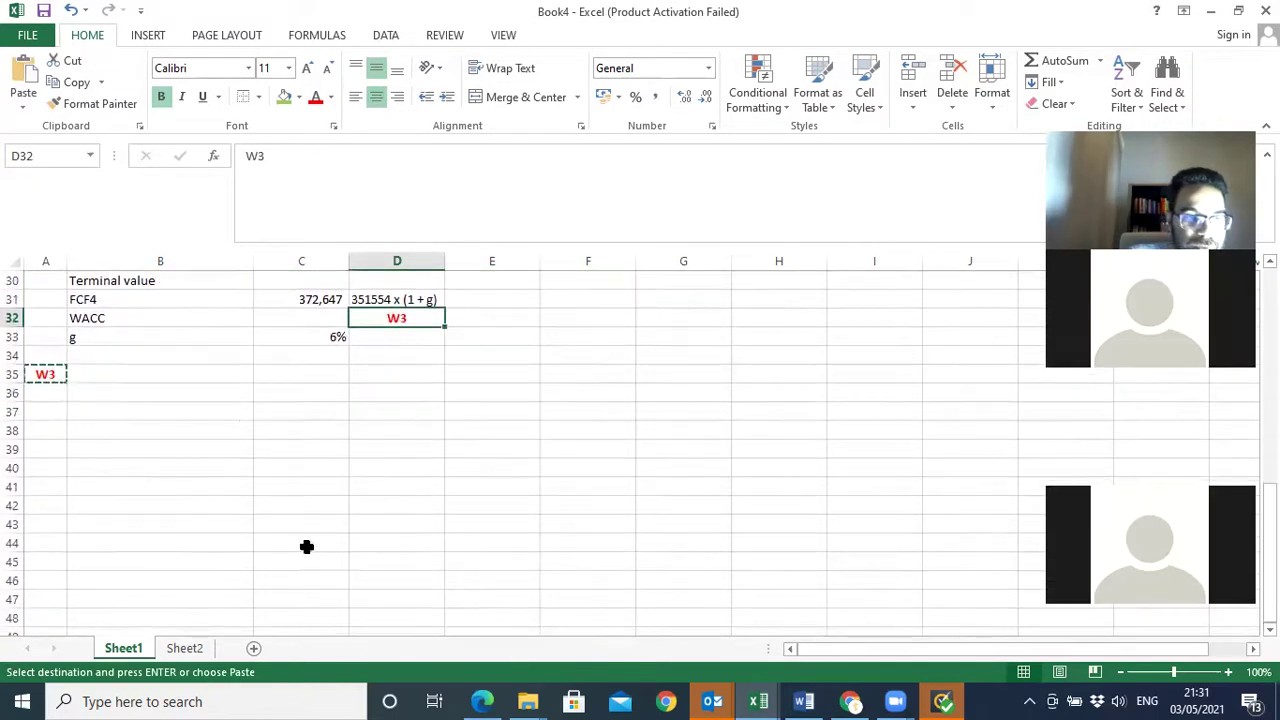
left_click(183, 374)
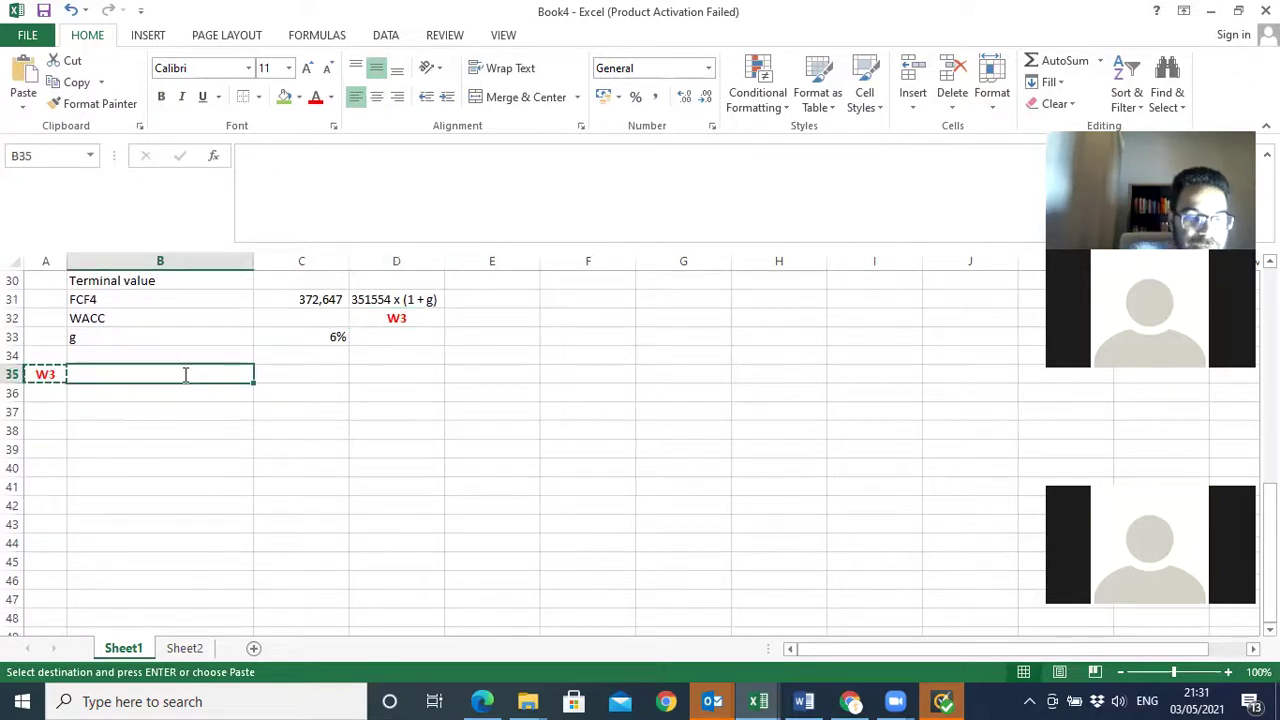
type("De")
key("BackSpace")
type("Sources o")
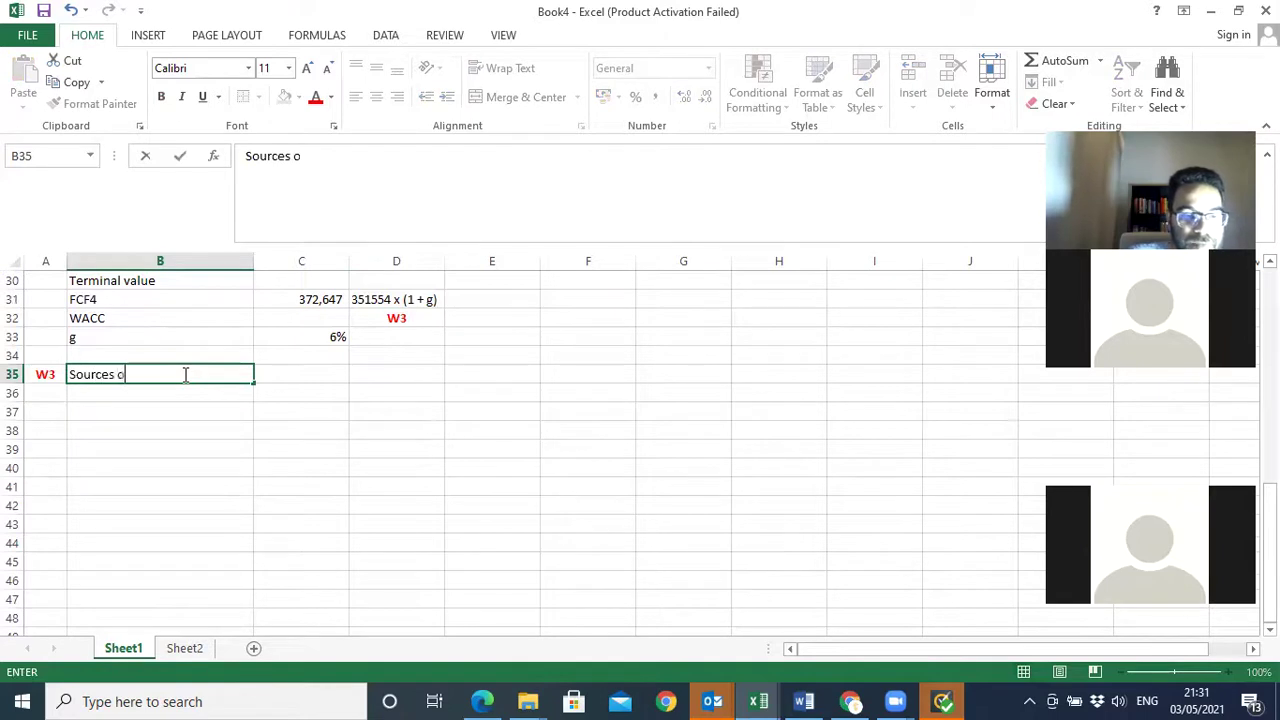
type("f finance")
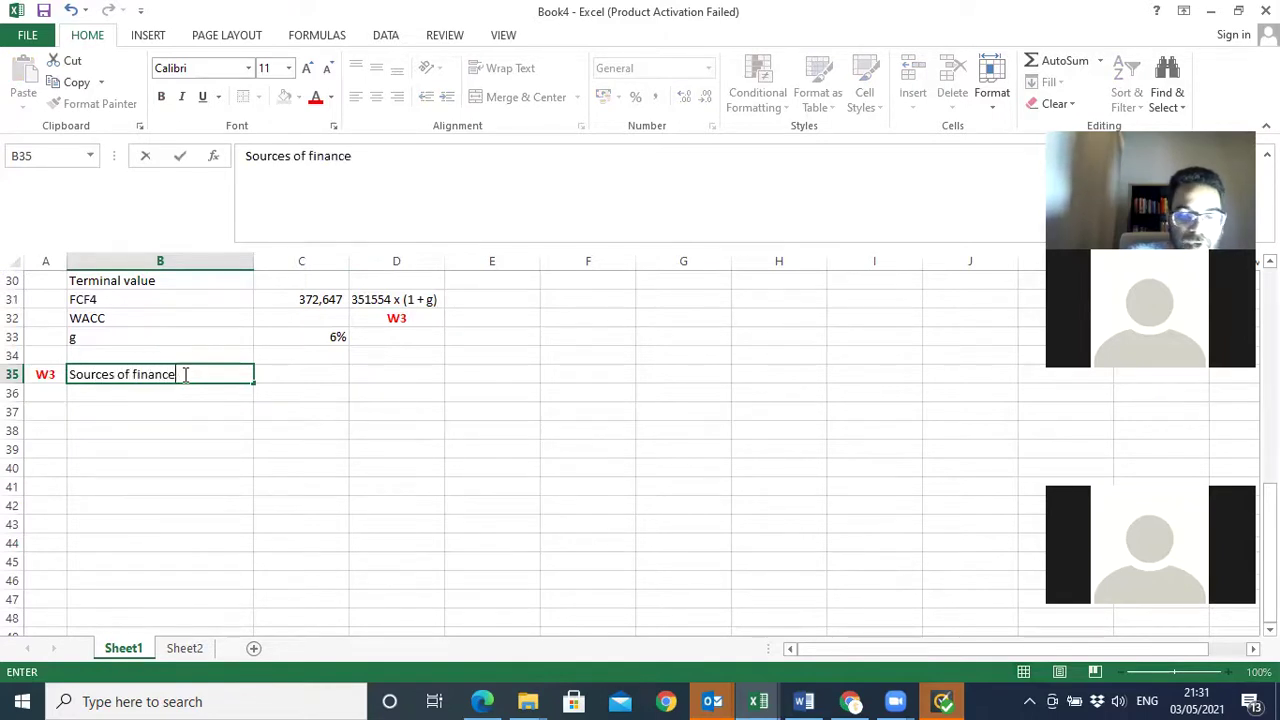
key("Tab")
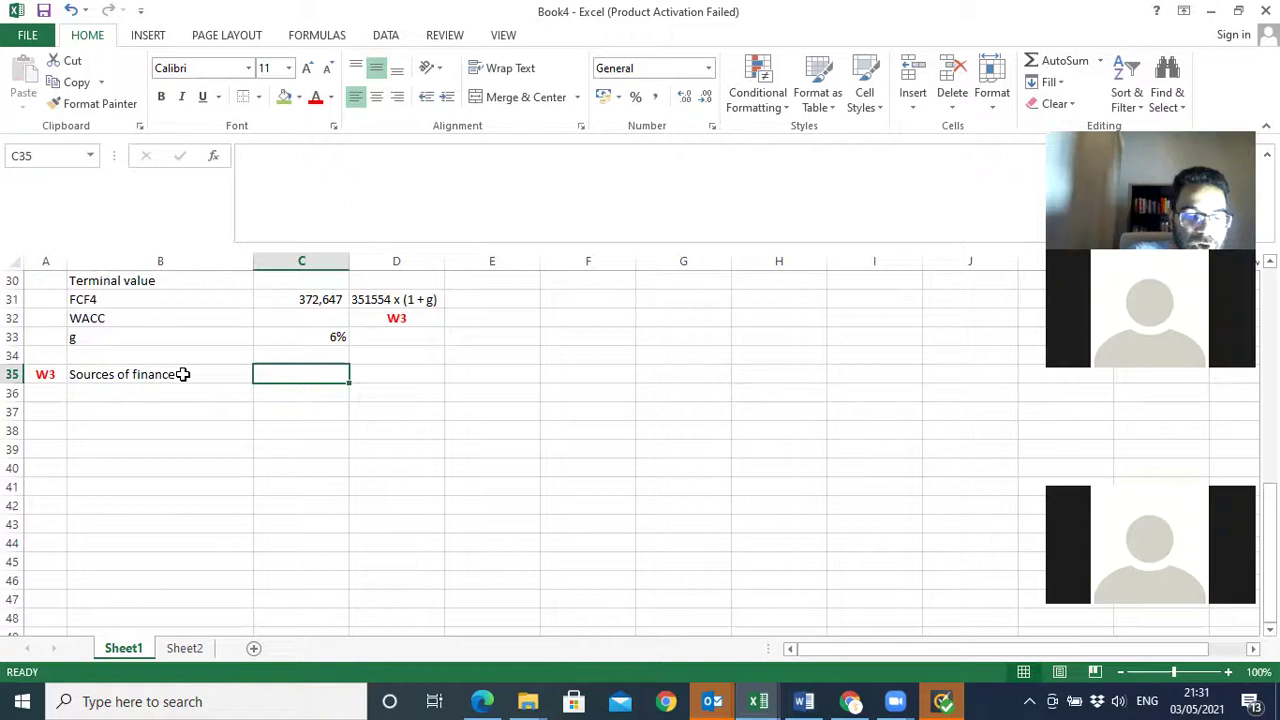
type("Market rate after tax")
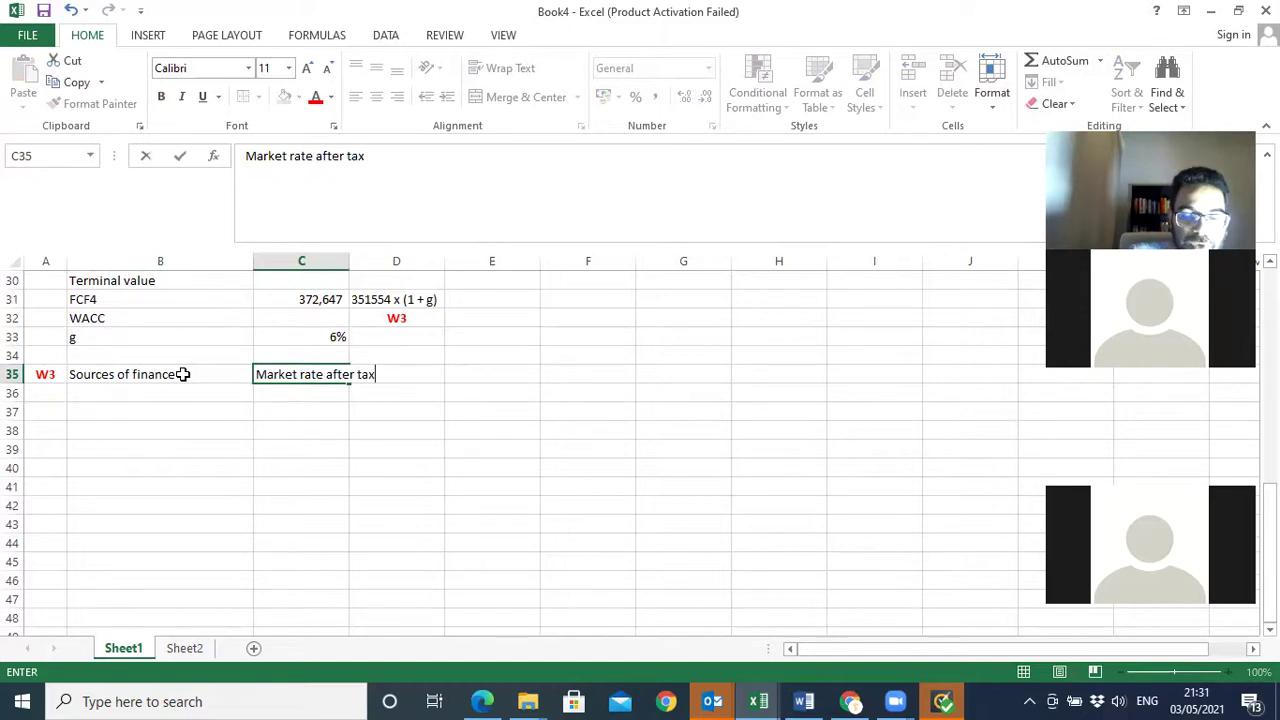
key("Tab")
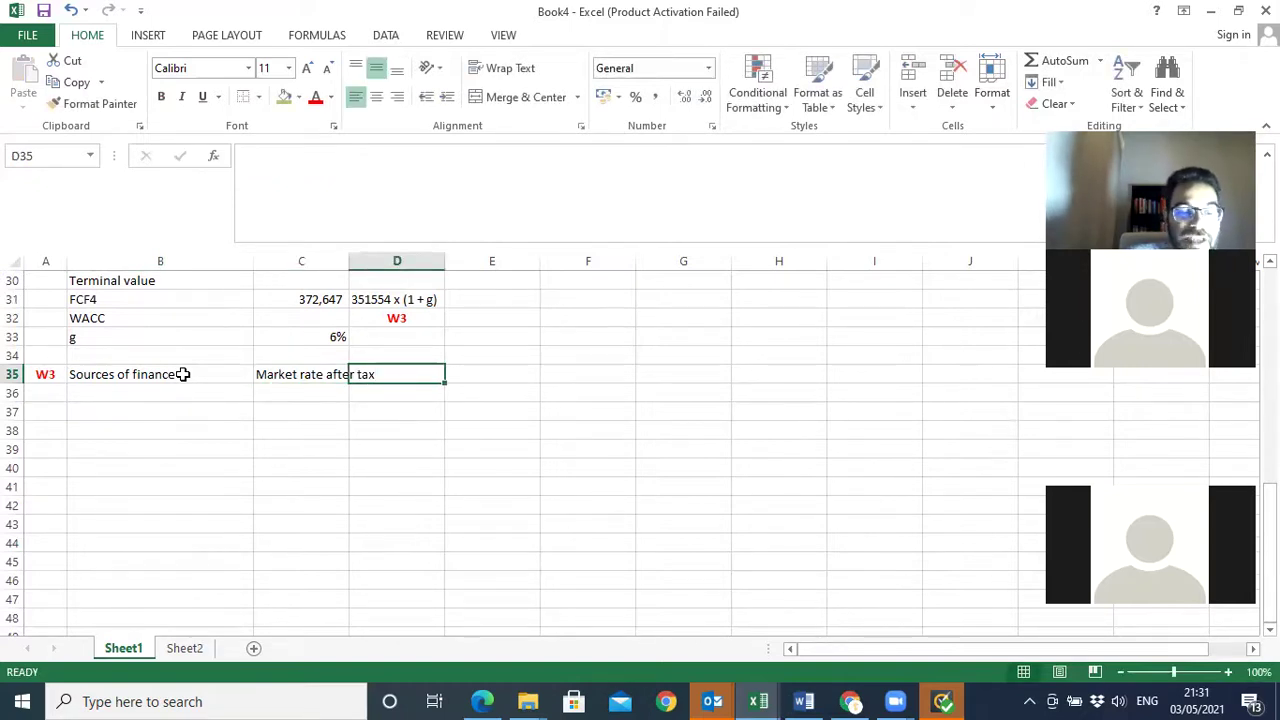
type("Weighting")
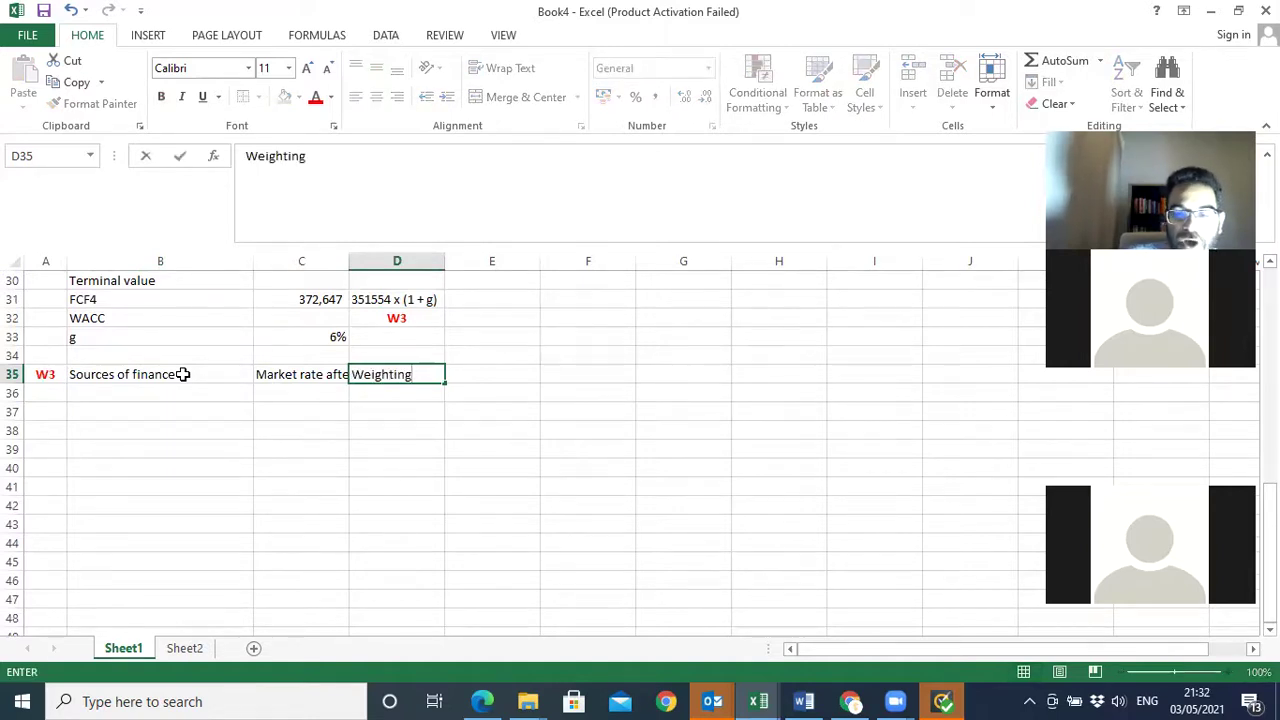
key("Tab")
type("WACC")
- Enter the column references A, B and C = A x B in cells C36 to E36 under the W3 headings
left_click(299, 392)
type("A")
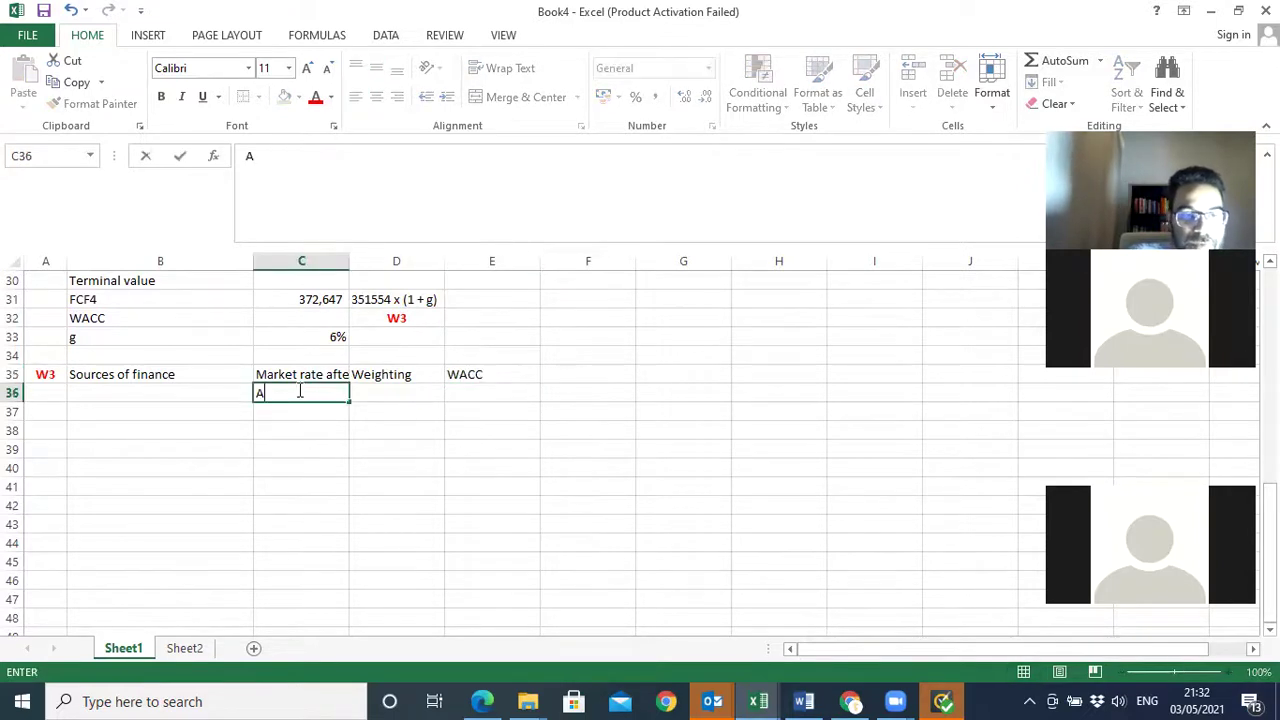
key("Tab")
type("B")
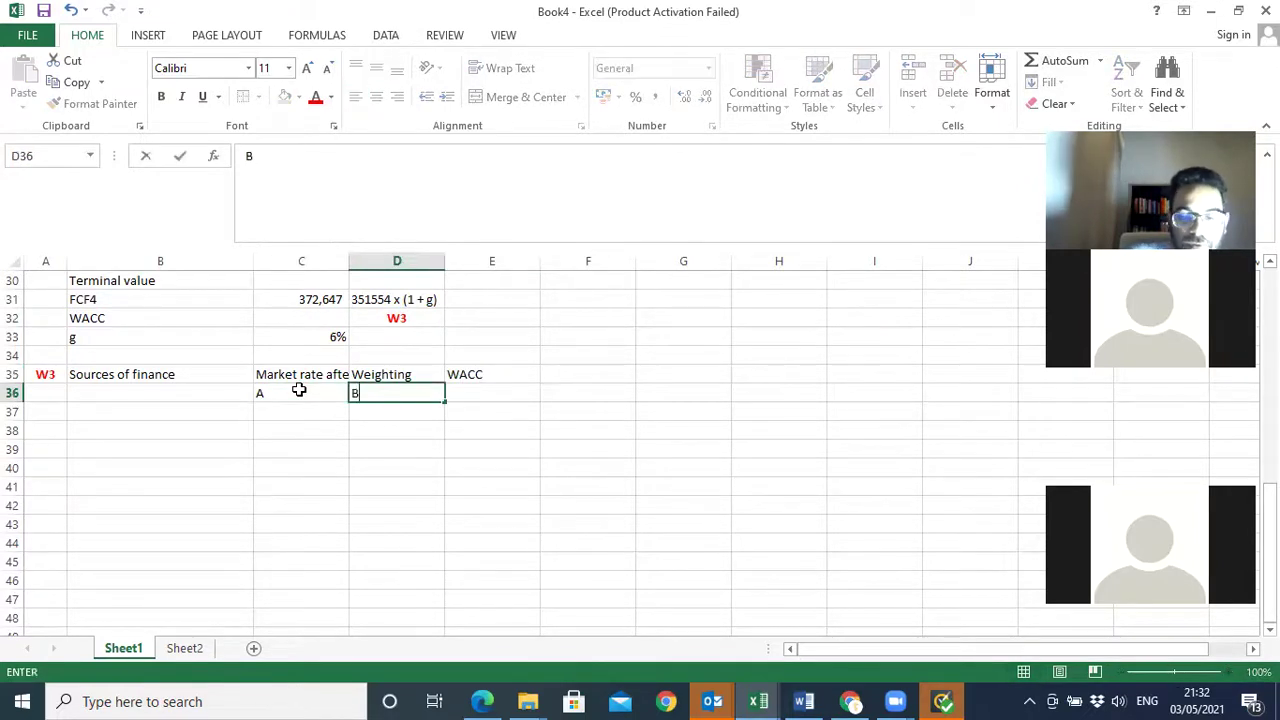
key("Tab")
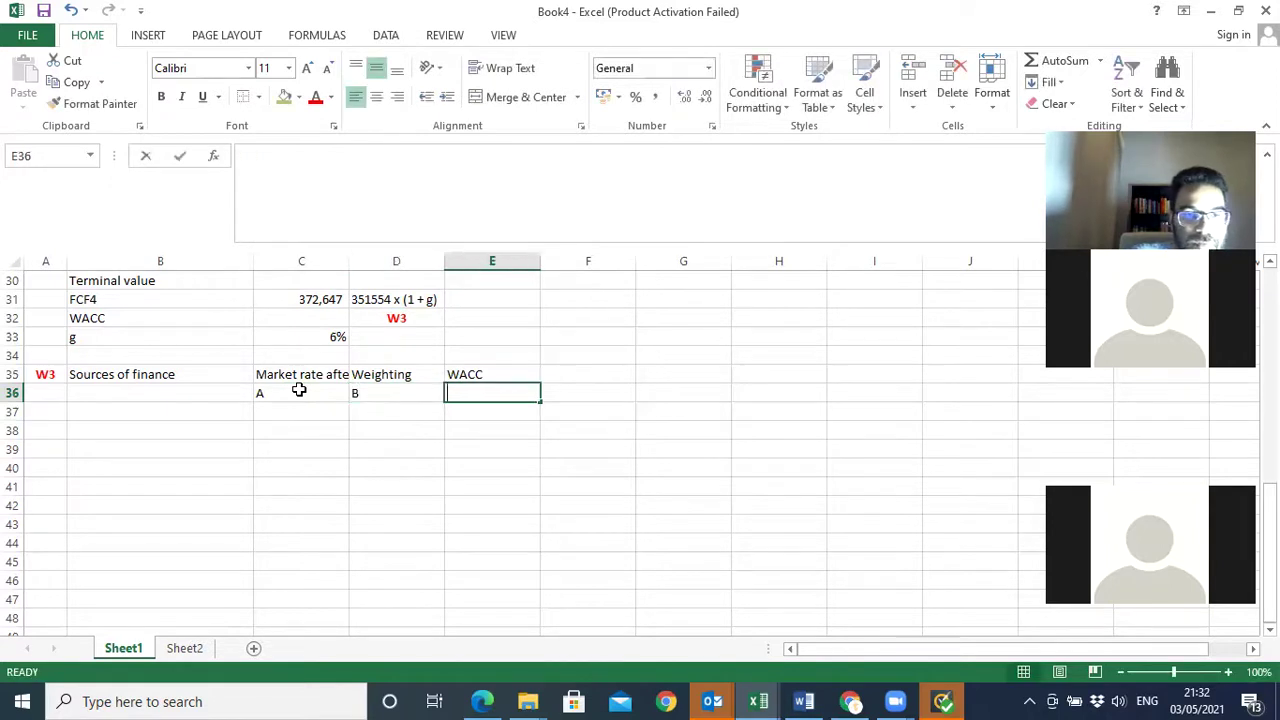
type("C = A")
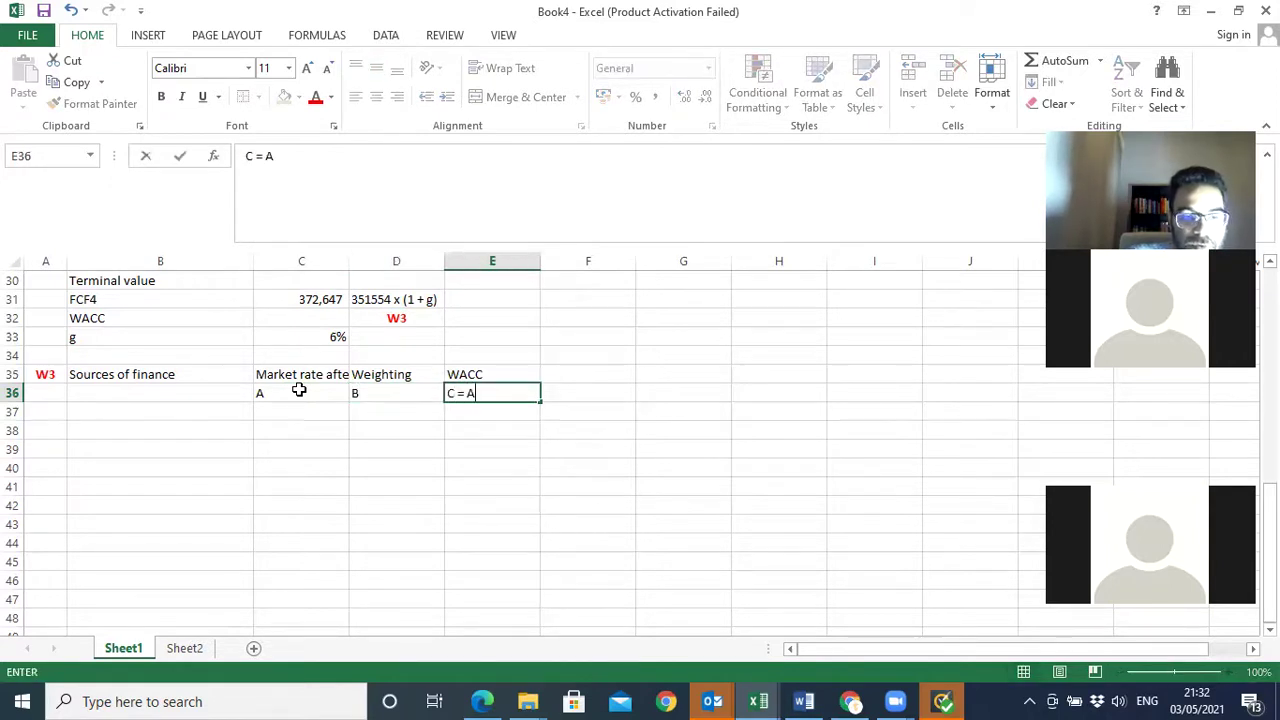
type(" x B")
key("Return")
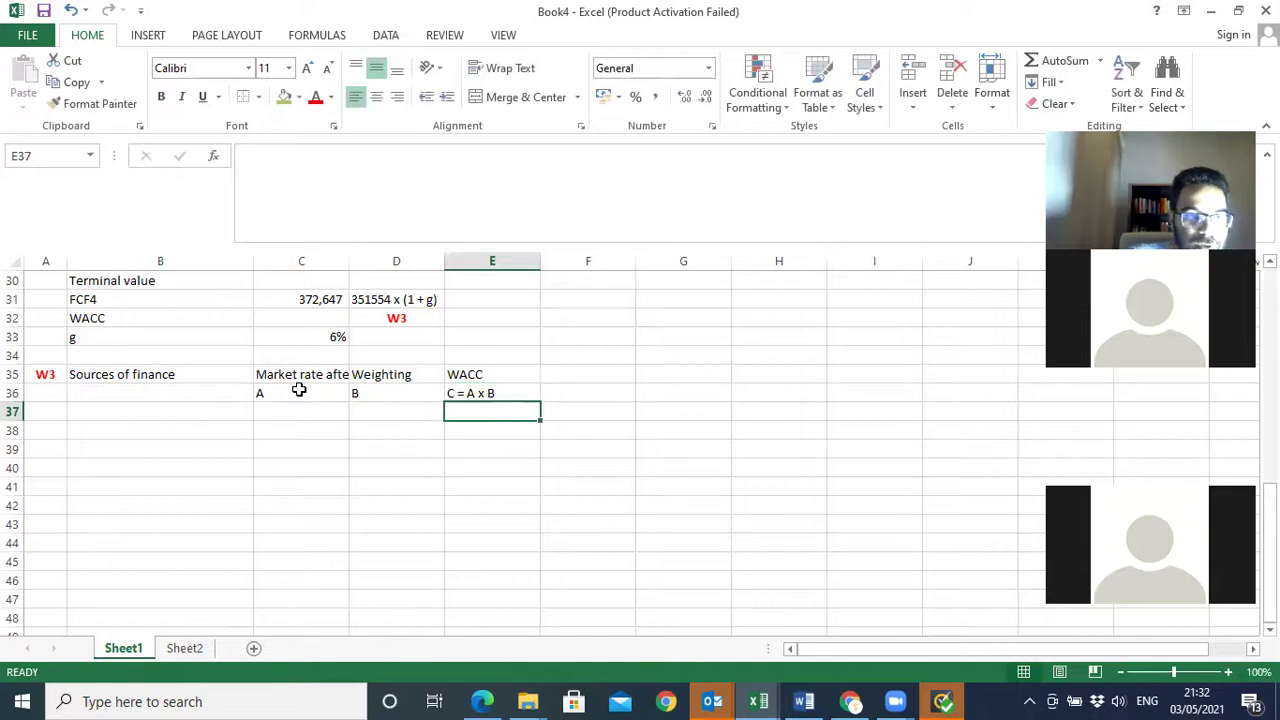
- List the sources of finance Equity and Debt in cells B37 and B38 of the W3 table
left_click(157, 410)
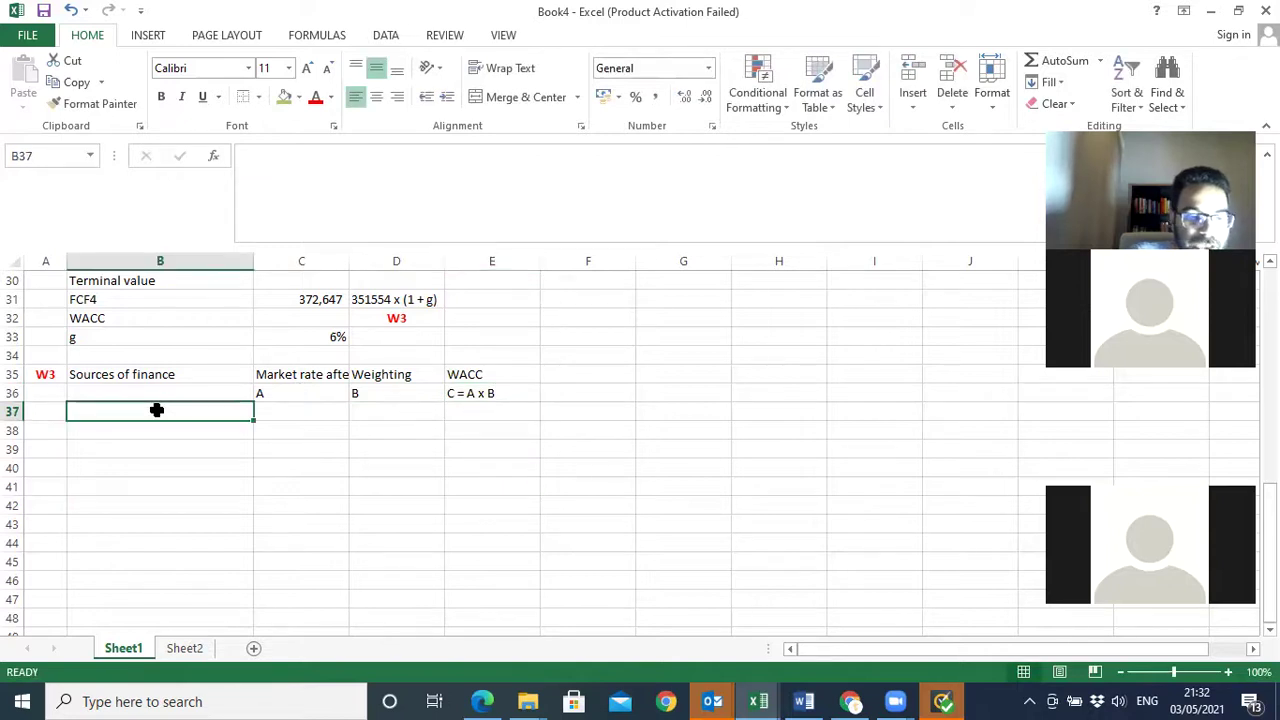
type("Equity")
key("Return")
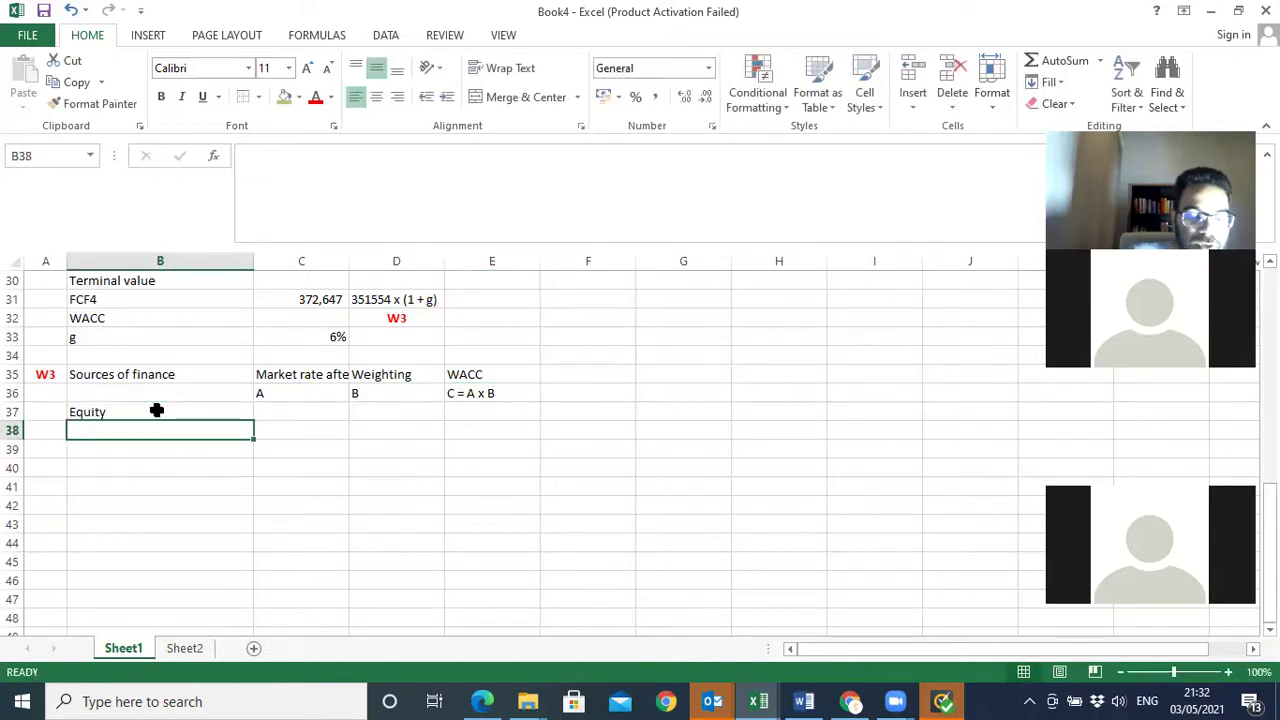
type("Debt")
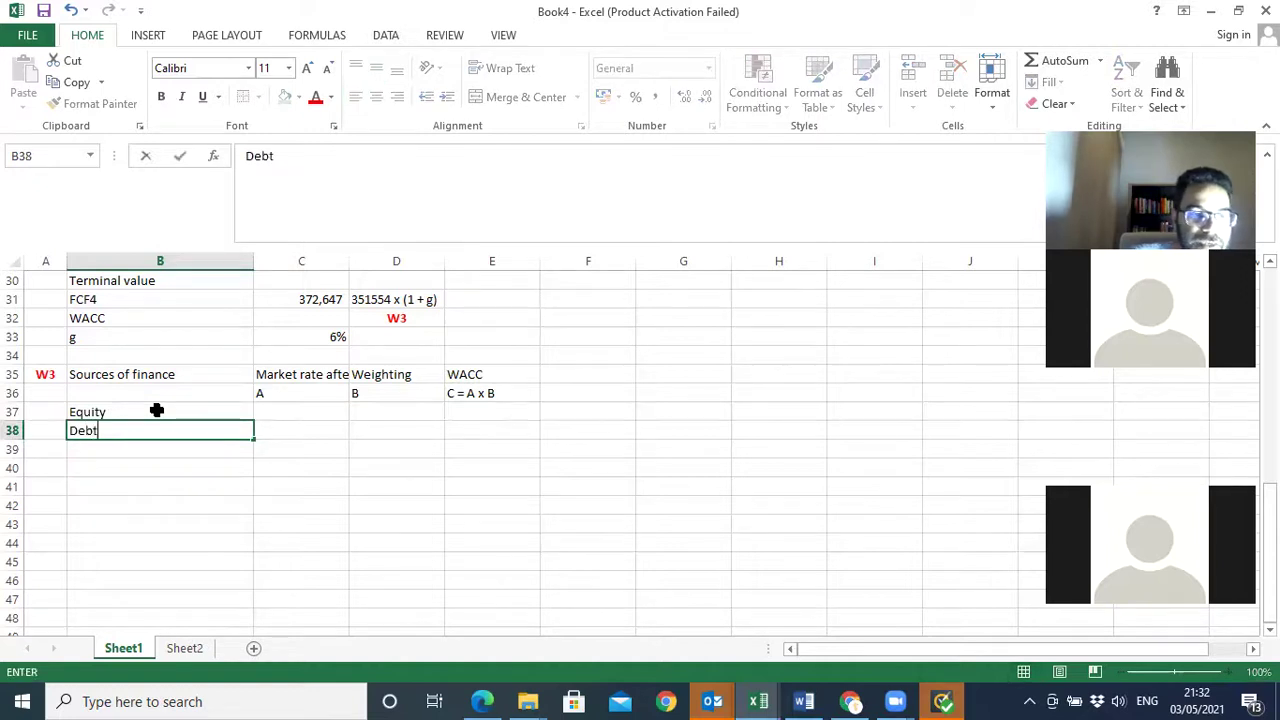
- Calculate the after-tax market rate of debt in cell C38 with the formula =12.5*0.72
left_click(280, 426)
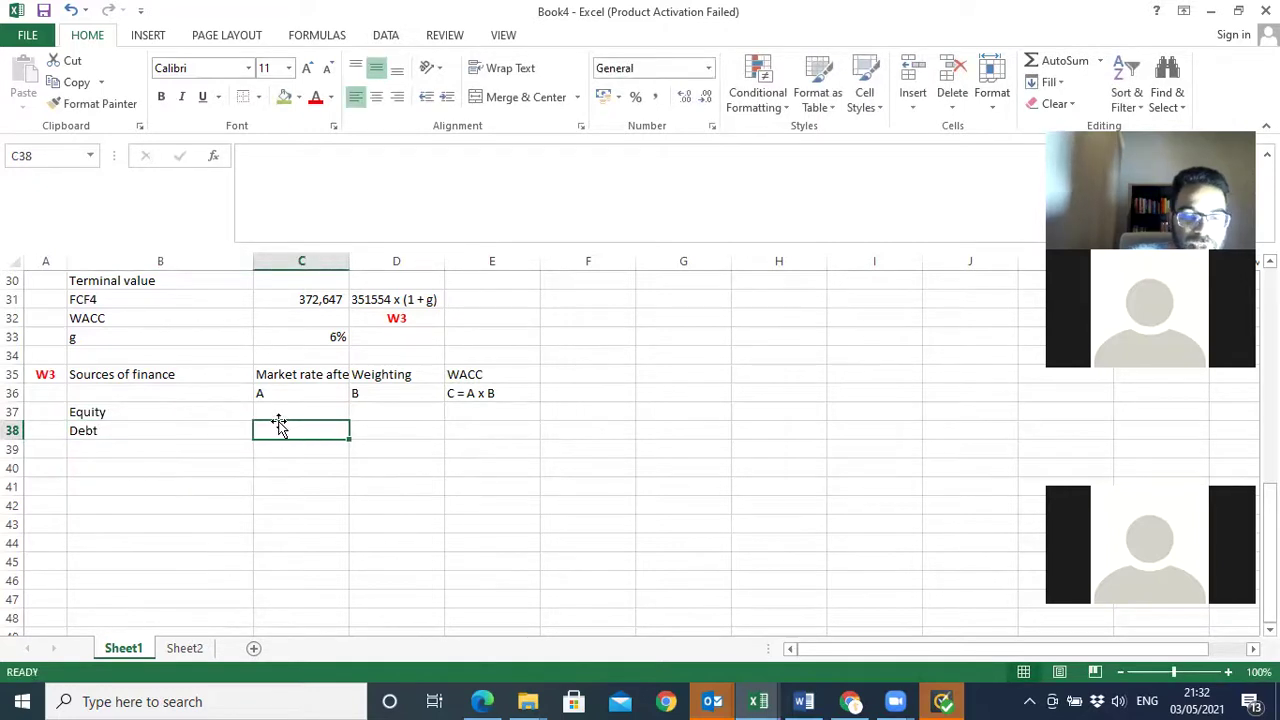
type("=12.5")
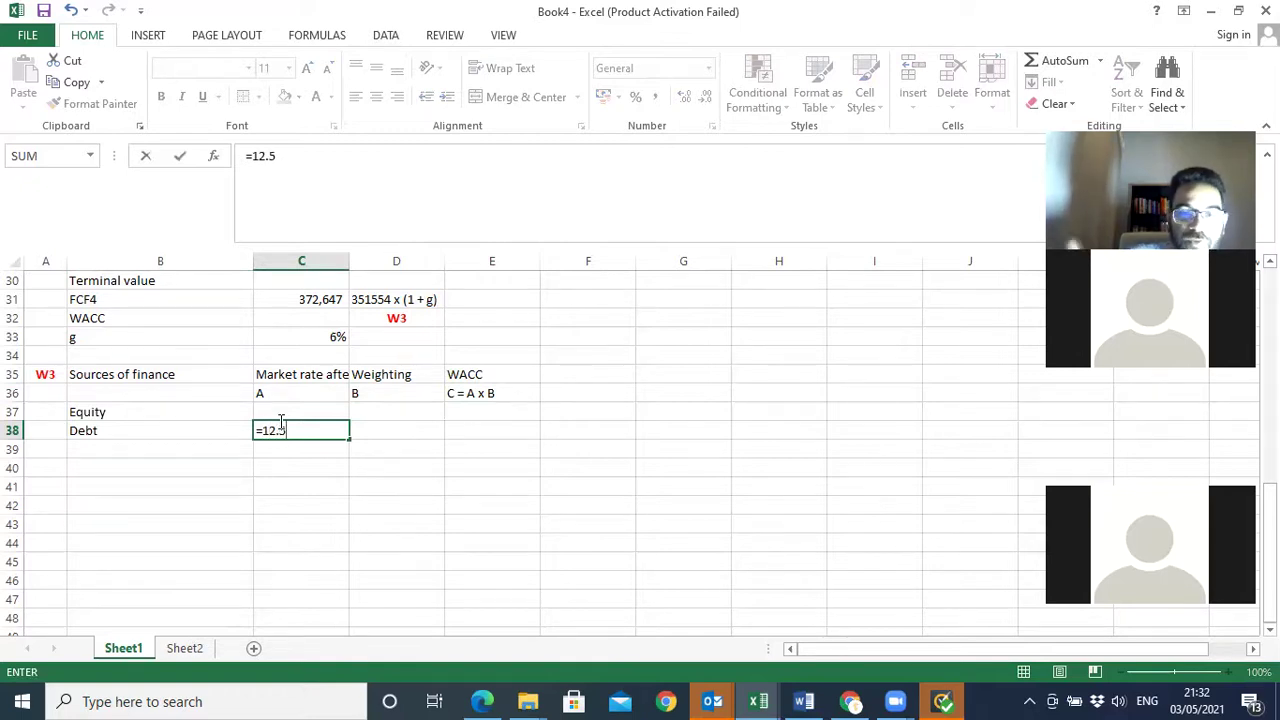
type("*0.72")
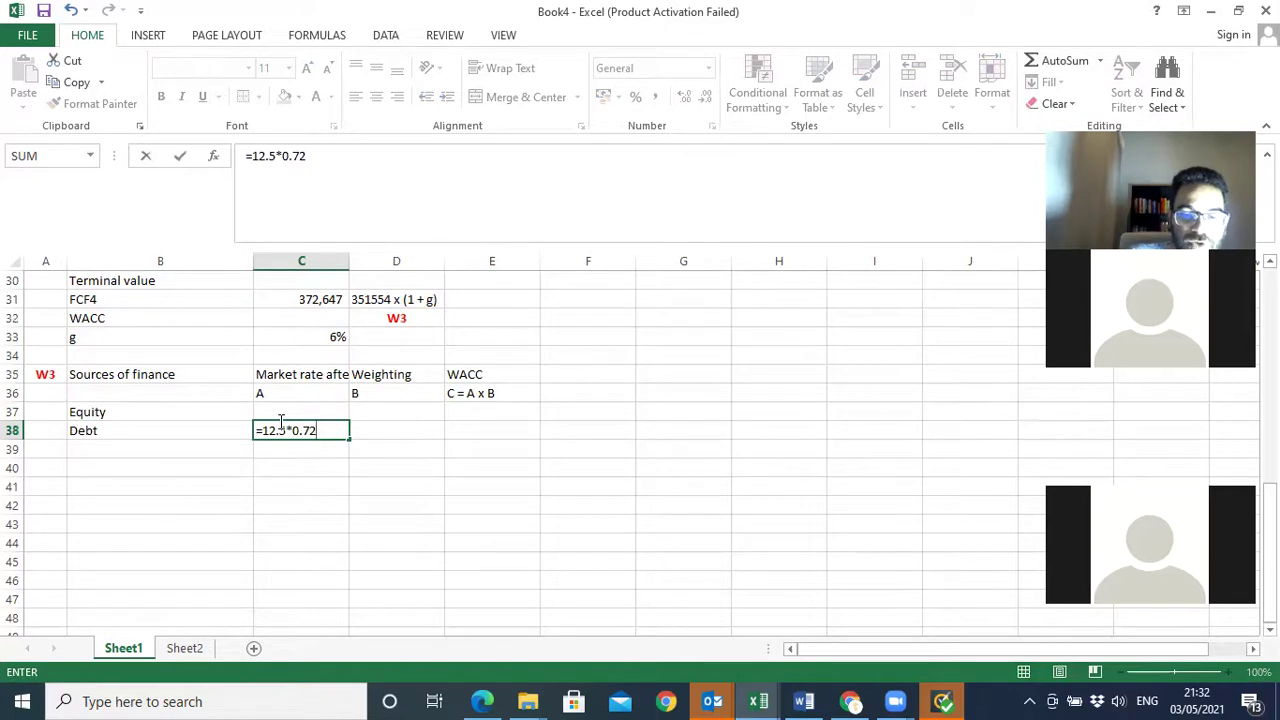
key("Return")
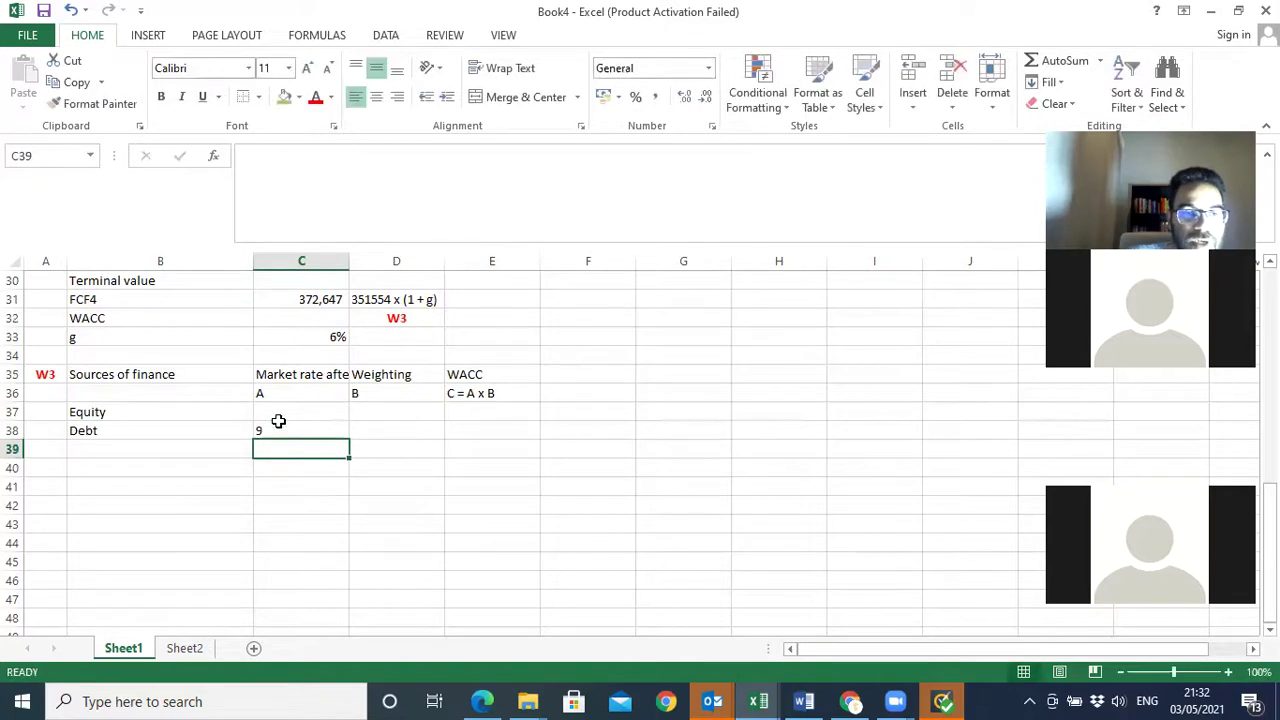
- Apply the comma number style to the Equity and Debt rate cells C37 and C38
left_click(281, 427)
left_click_drag(295, 408, 294, 429)
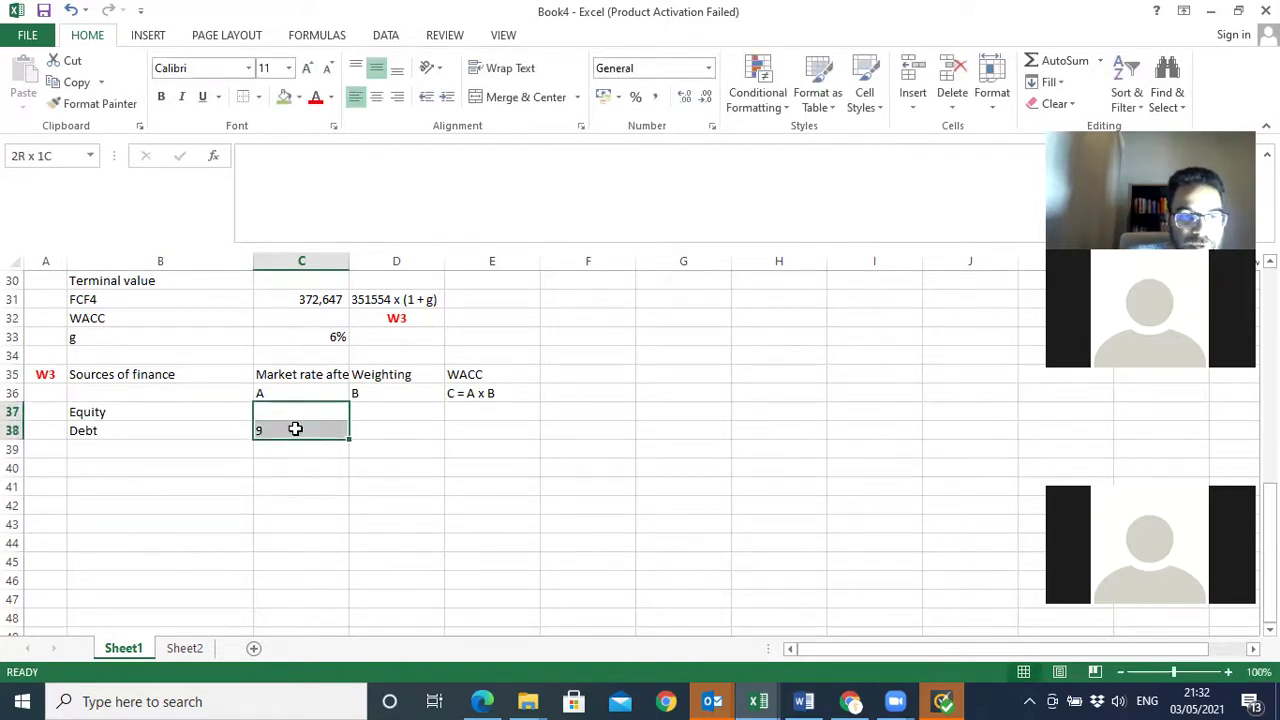
left_click(657, 97)
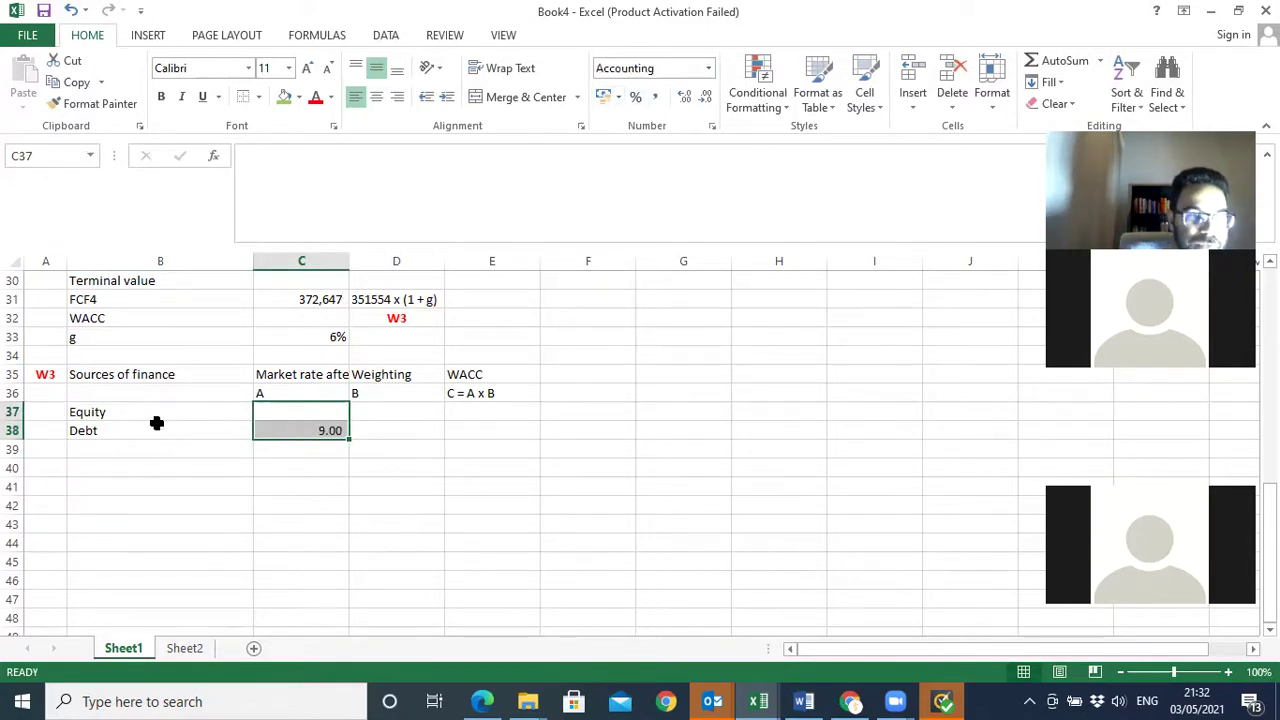
- Enter the working reference W4 in cell A40 below the W3 table
left_click(293, 412)
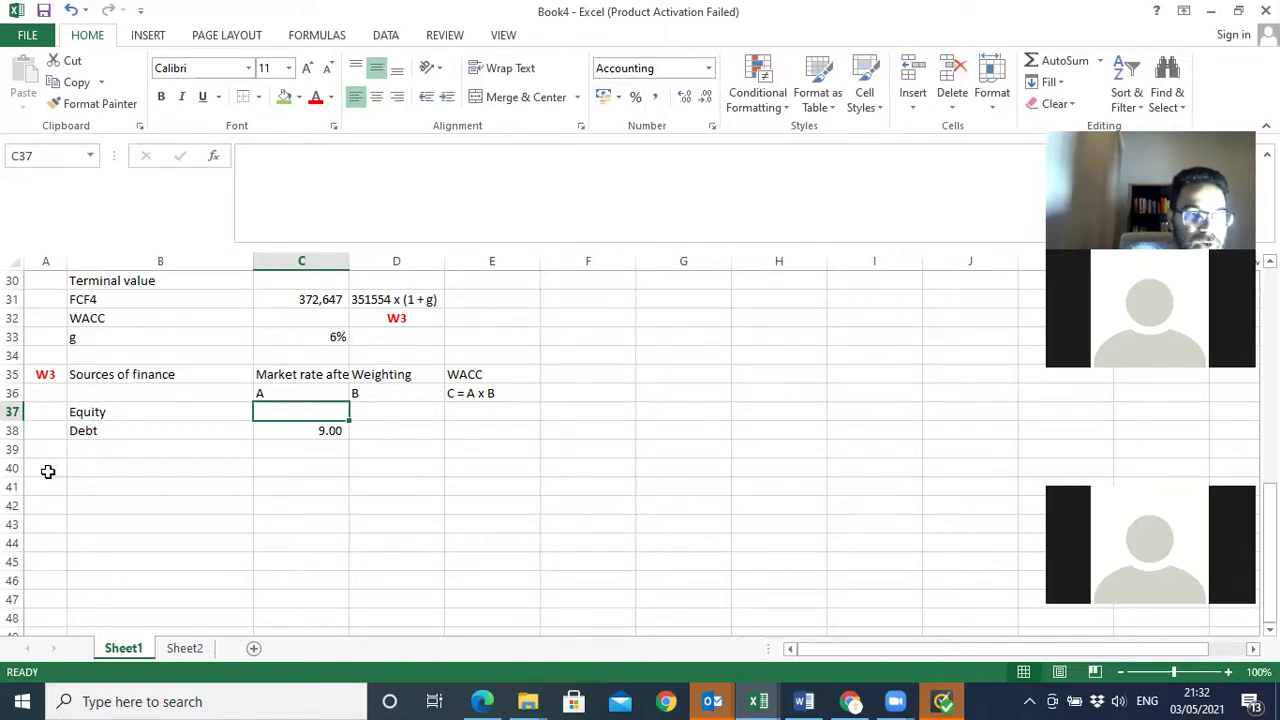
left_click(45, 468)
type("W3")
key("Return")
left_click(47, 470)
type("W4")
- Enter the cost of equity formula Ke = Rf + B(Rm - Rf) as text in cell B40 beside W4
left_click(87, 460)
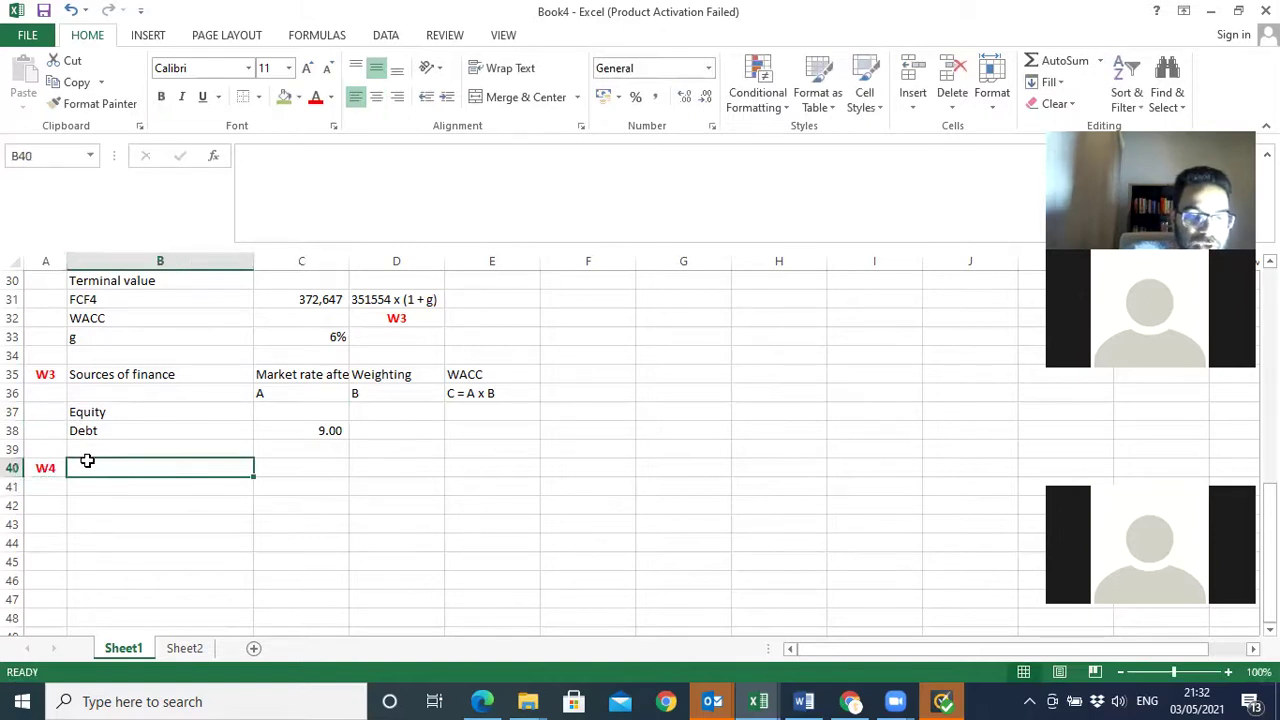
type("Ke =")
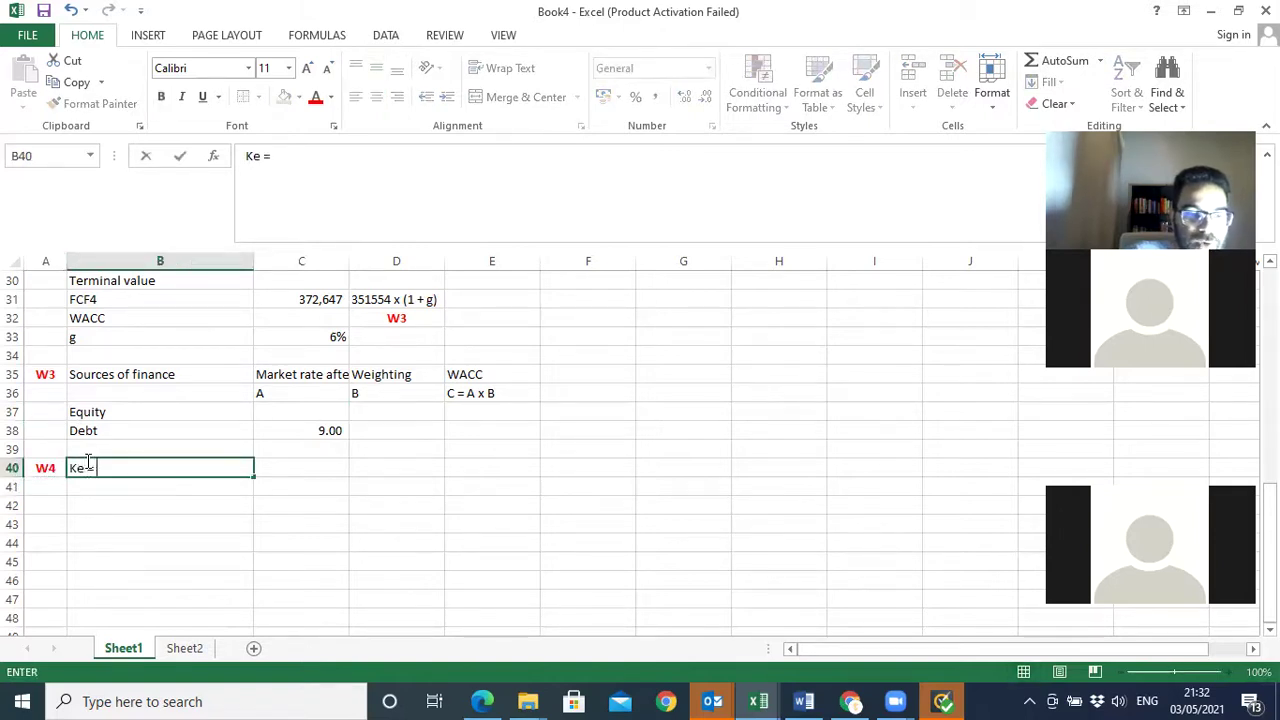
type(" Rf")
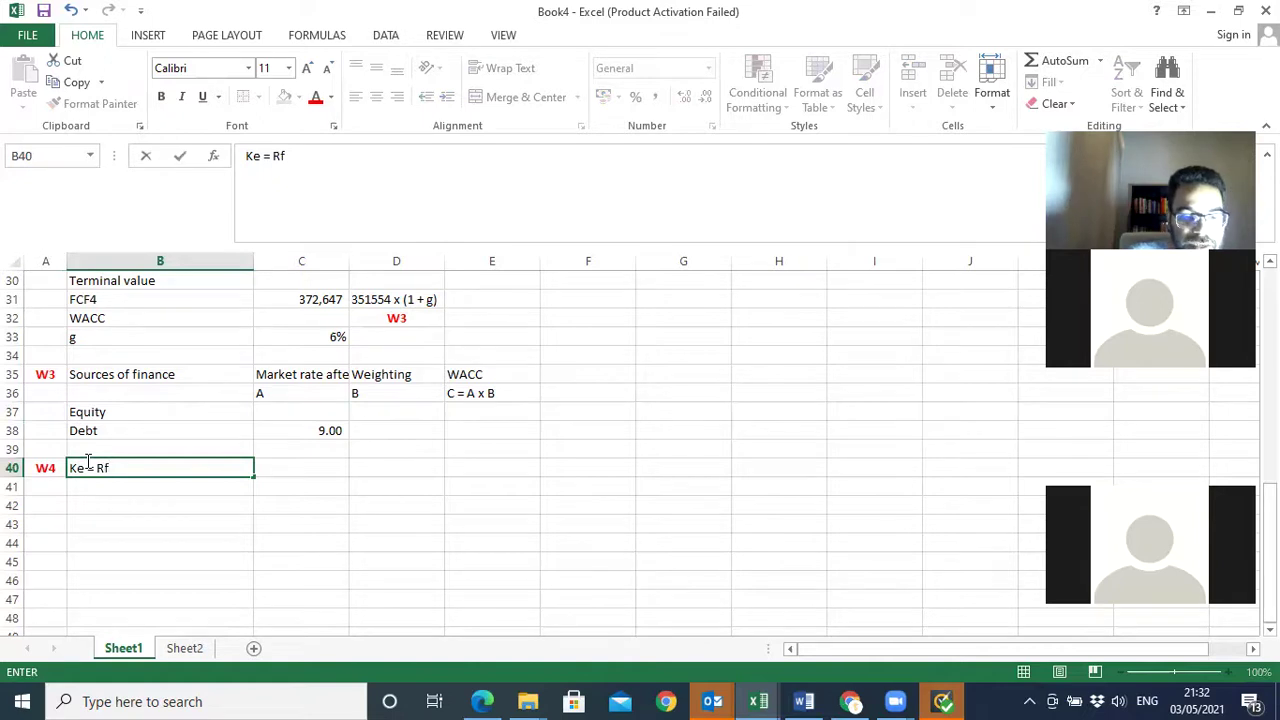
type(" + B(R")
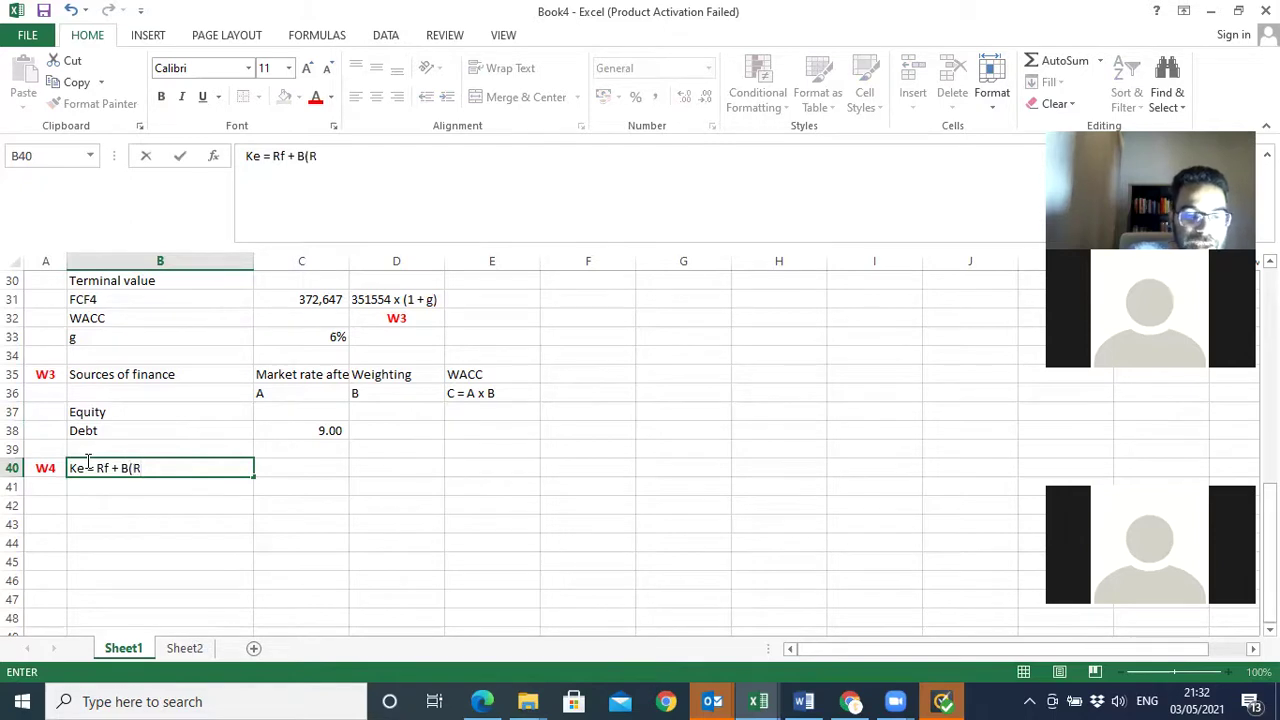
type("m - ")
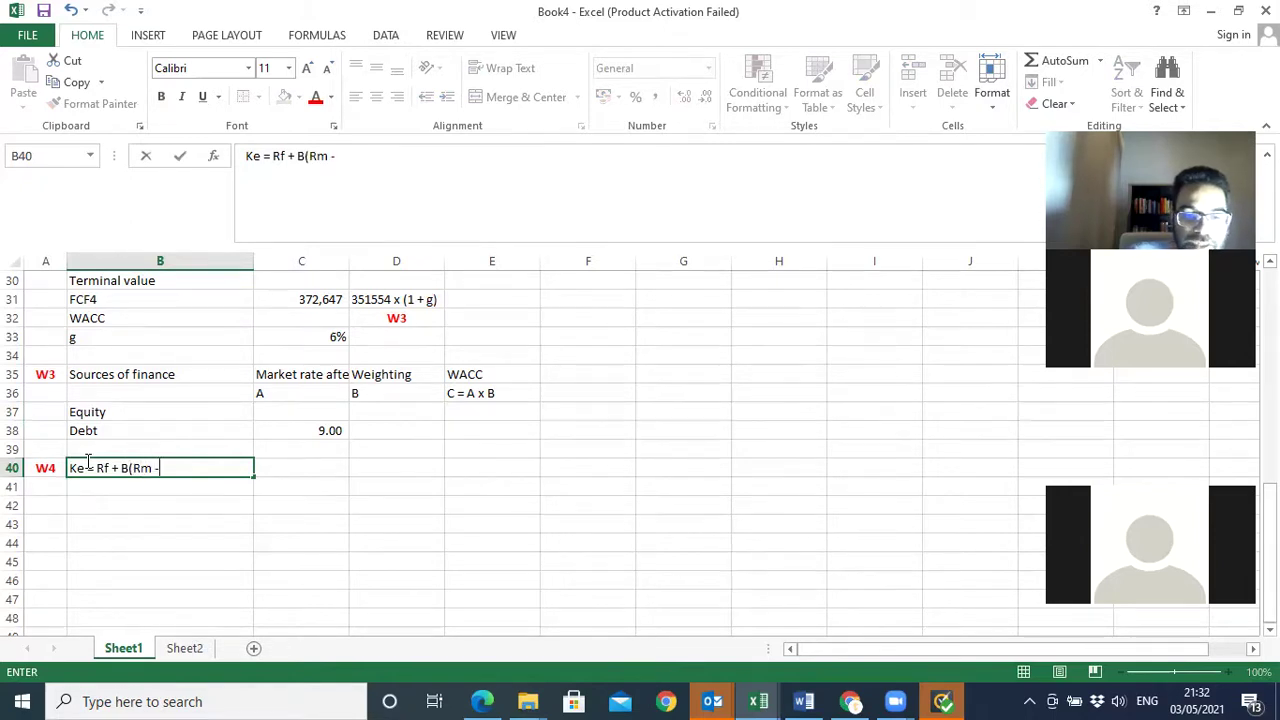
type("Rf)")
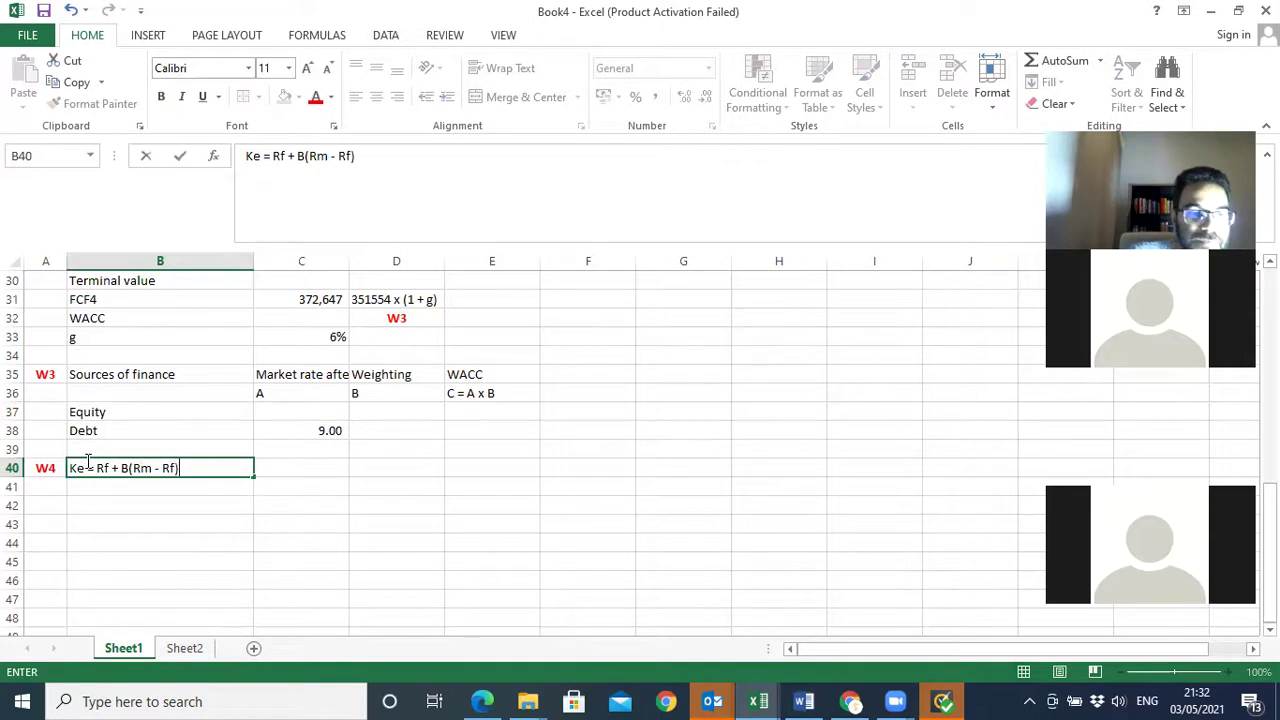
key("Return")
- List the W4 variable labels Ke, Rf, B and Rm in cells B42 to B45
key("Return")
type("Ke")
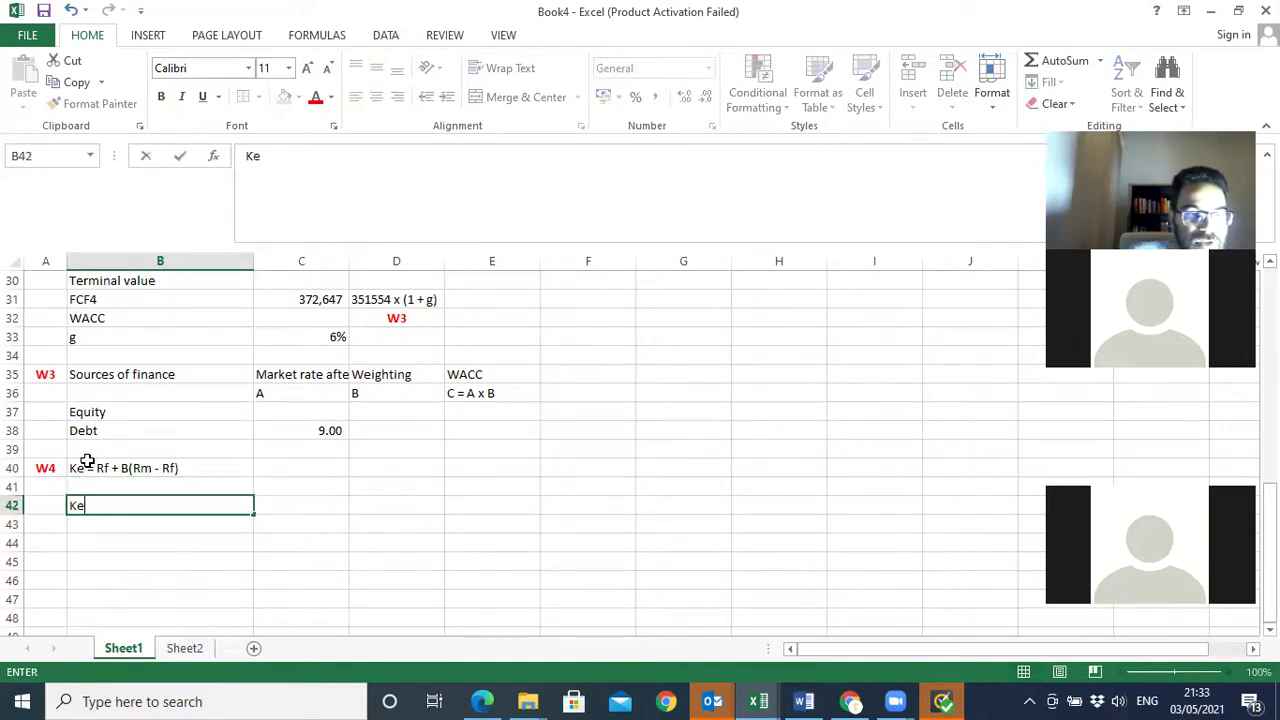
key("Return")
type("Rf")
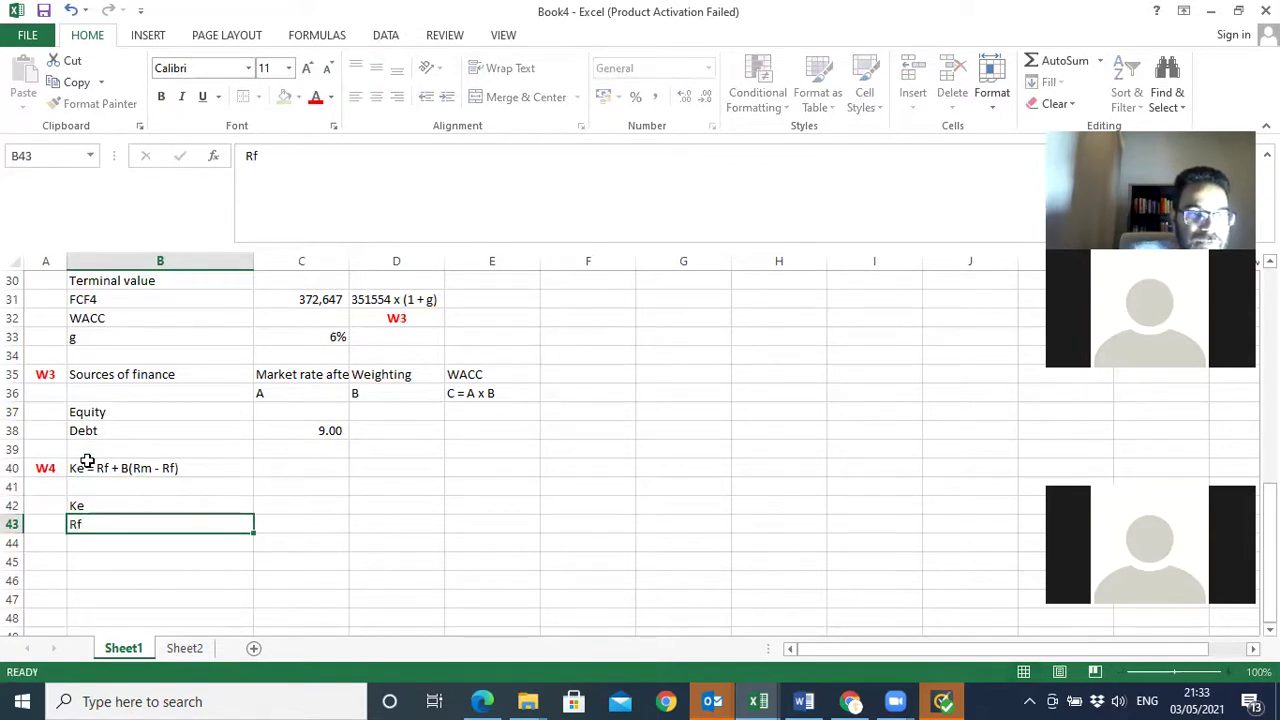
key("Return")
type("B")
key("Return")
type("Rm")
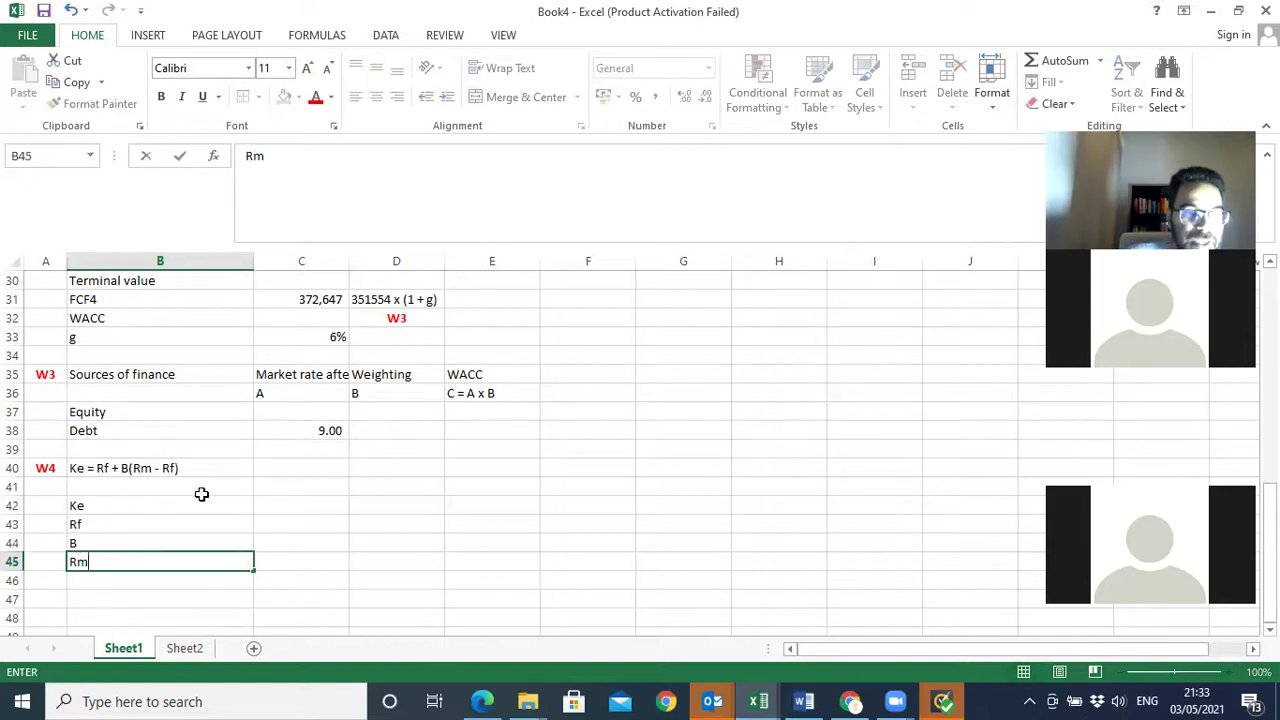
- Check the additional information on page 49 of the test PDF in Edge and enter 6.25% as Rf in cell C43 in Excel
left_click(291, 525)
left_click(483, 700)
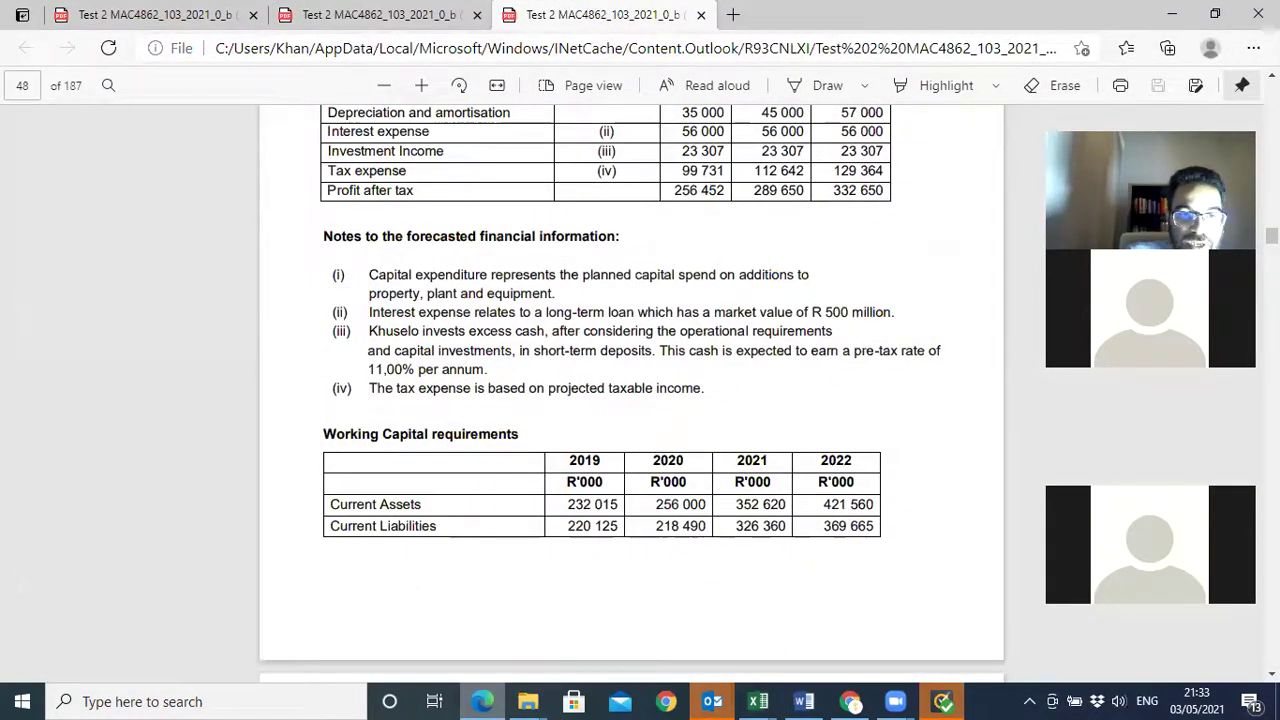
scroll(630, 390, "down", 5)
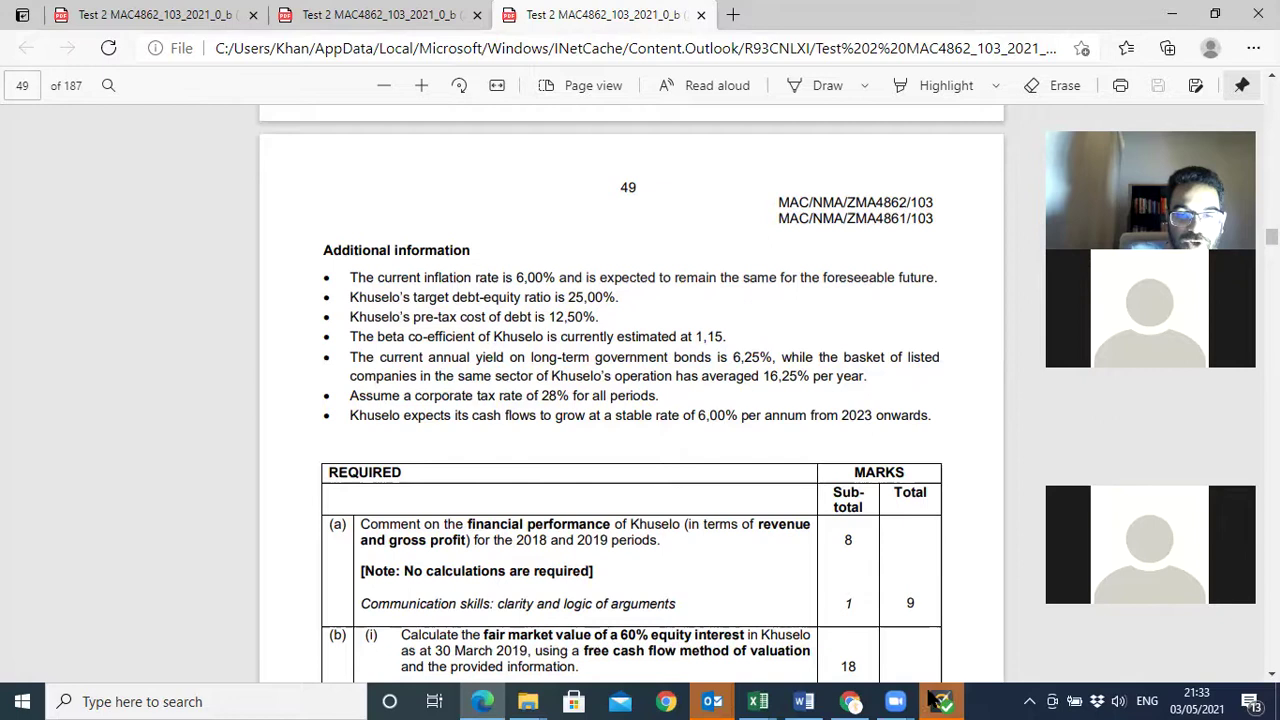
mouse_move(483, 700)
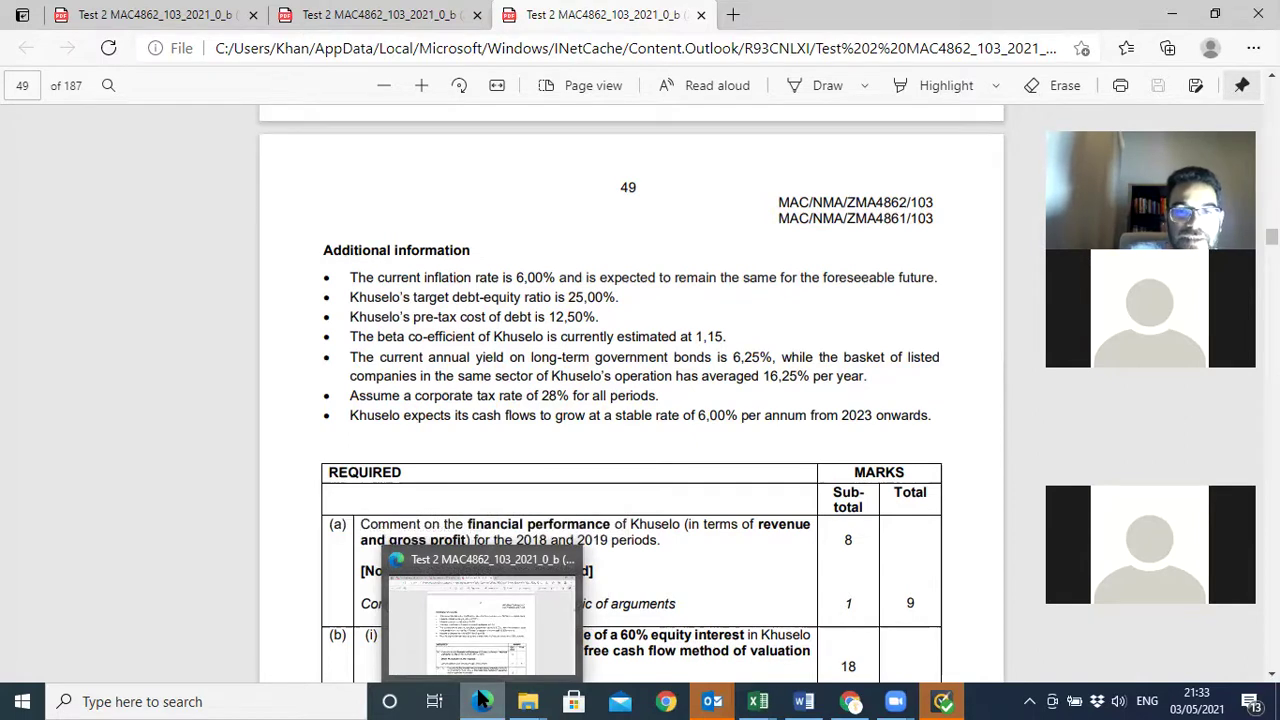
left_click(481, 700)
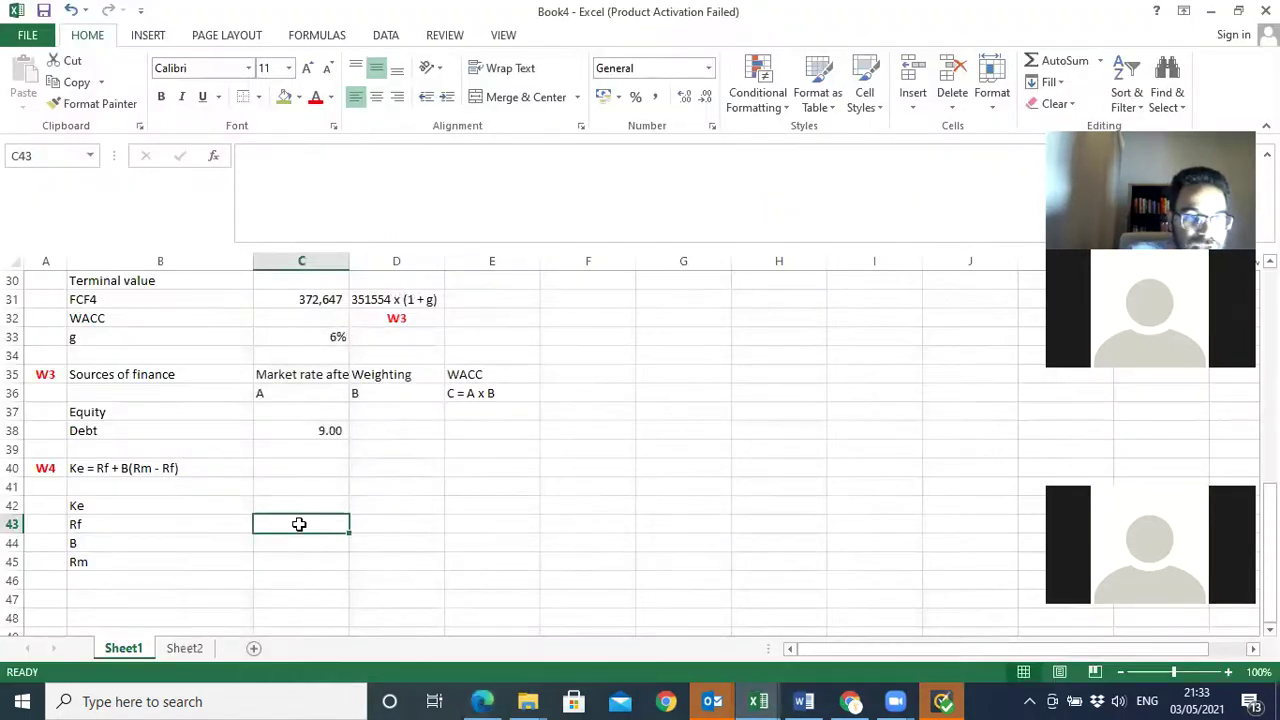
type("6.")
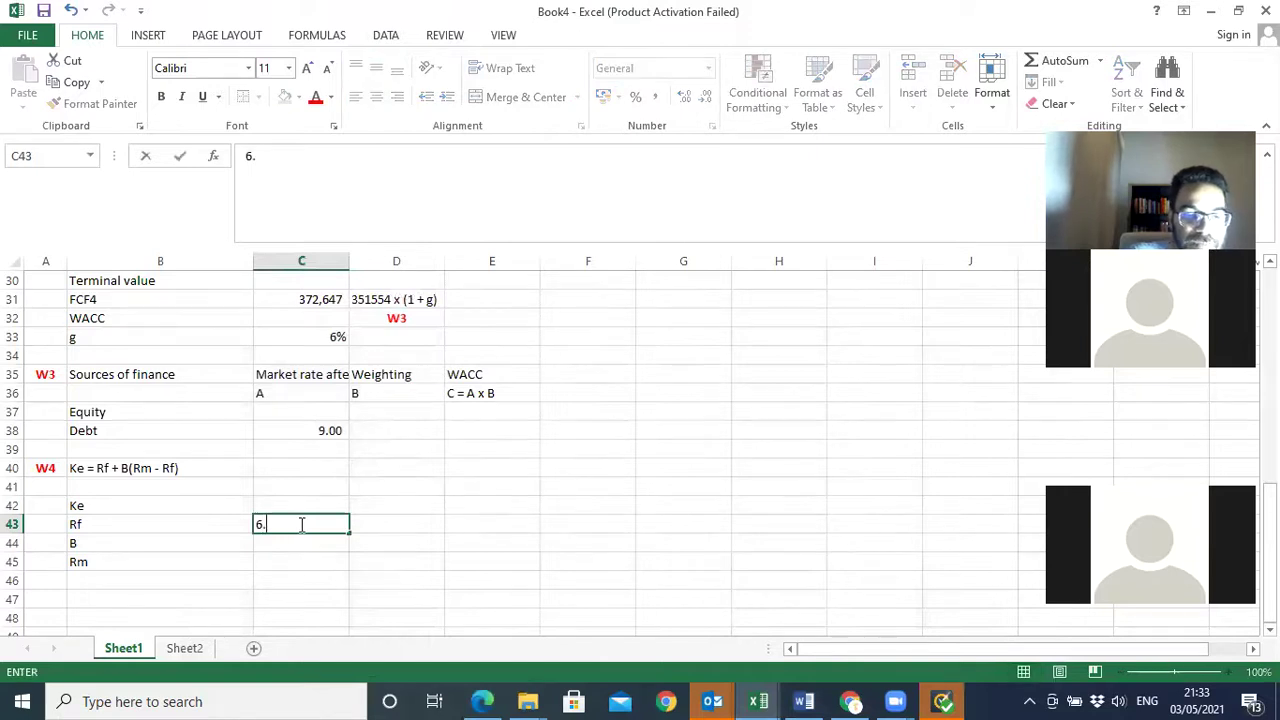
type("25%")
key("Return")
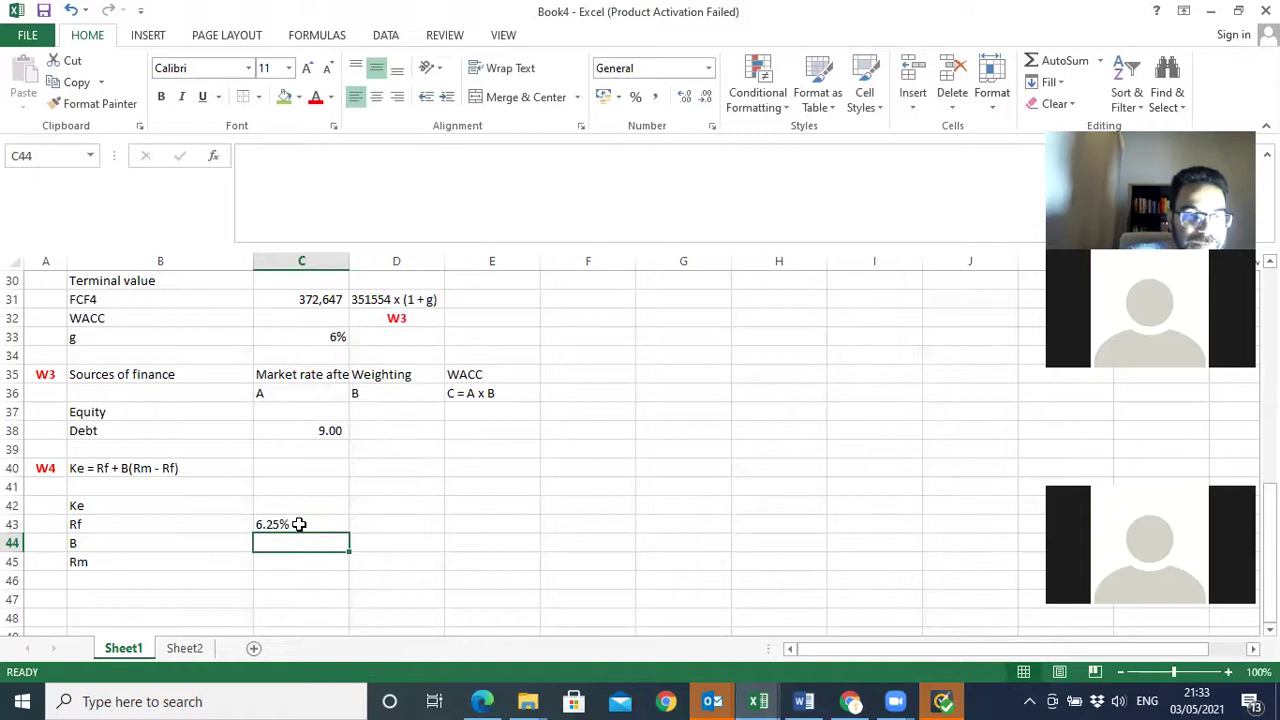
- Right-align the Rf and Rm value cells C43 and C45
left_click(299, 526)
left_click(297, 560, "ctrl")
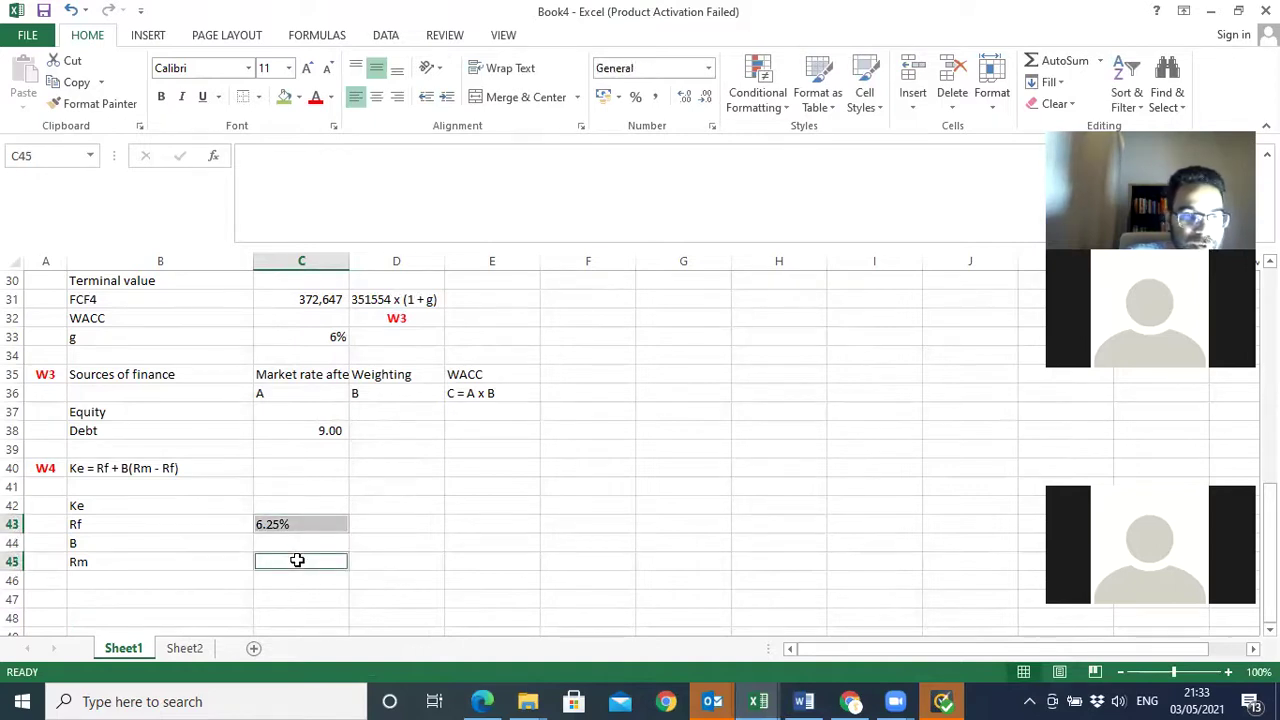
left_click(396, 96)
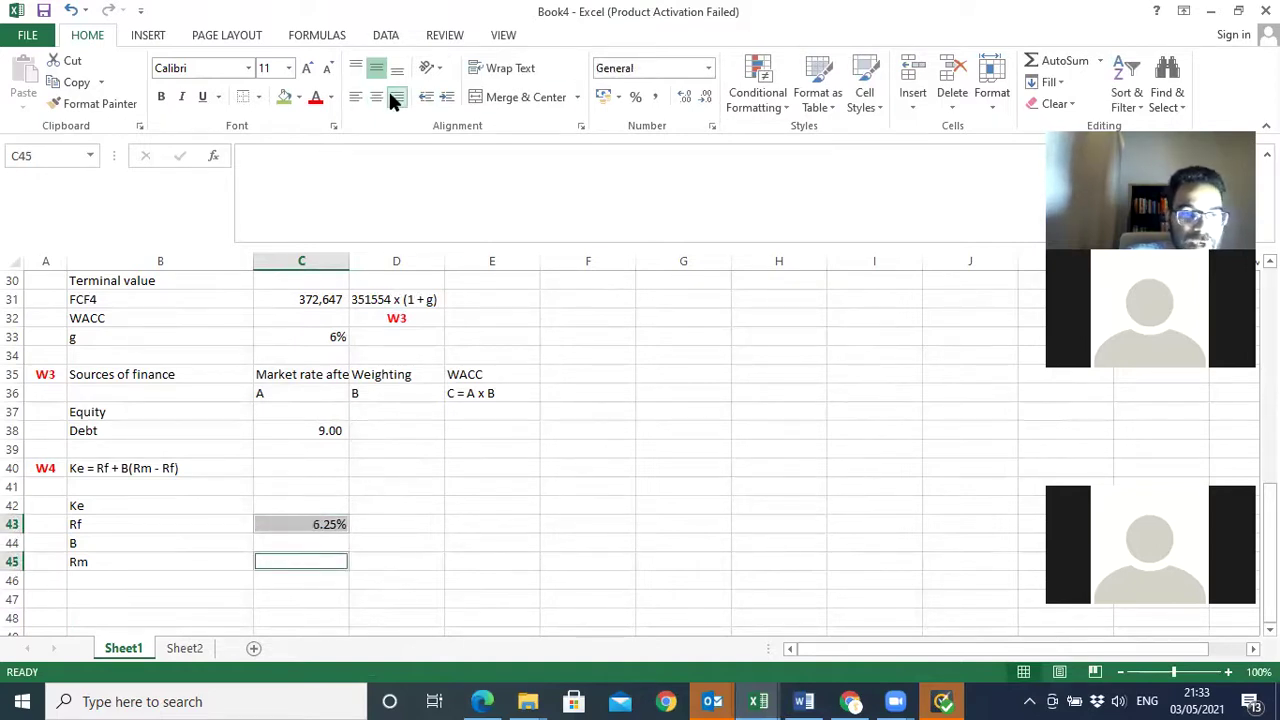
- Enter 16.25% as the Rm value in cell C45
left_click(327, 565)
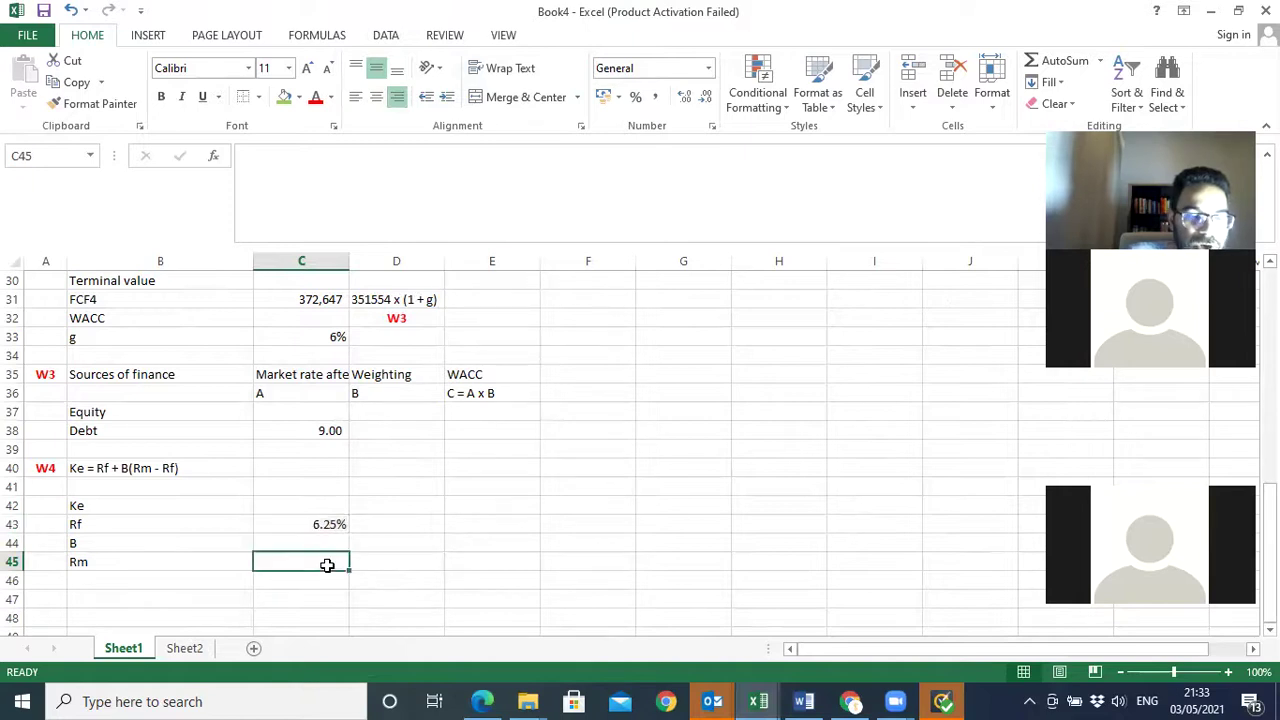
type("16")
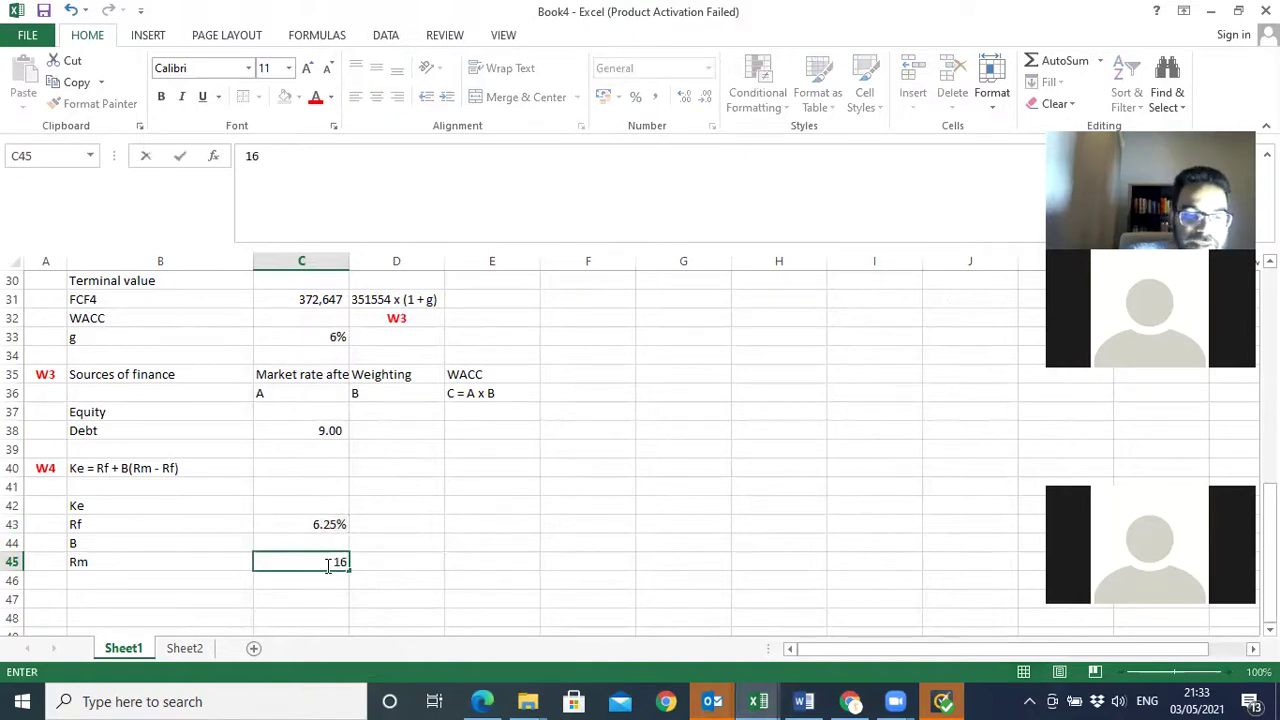
type(".25%")
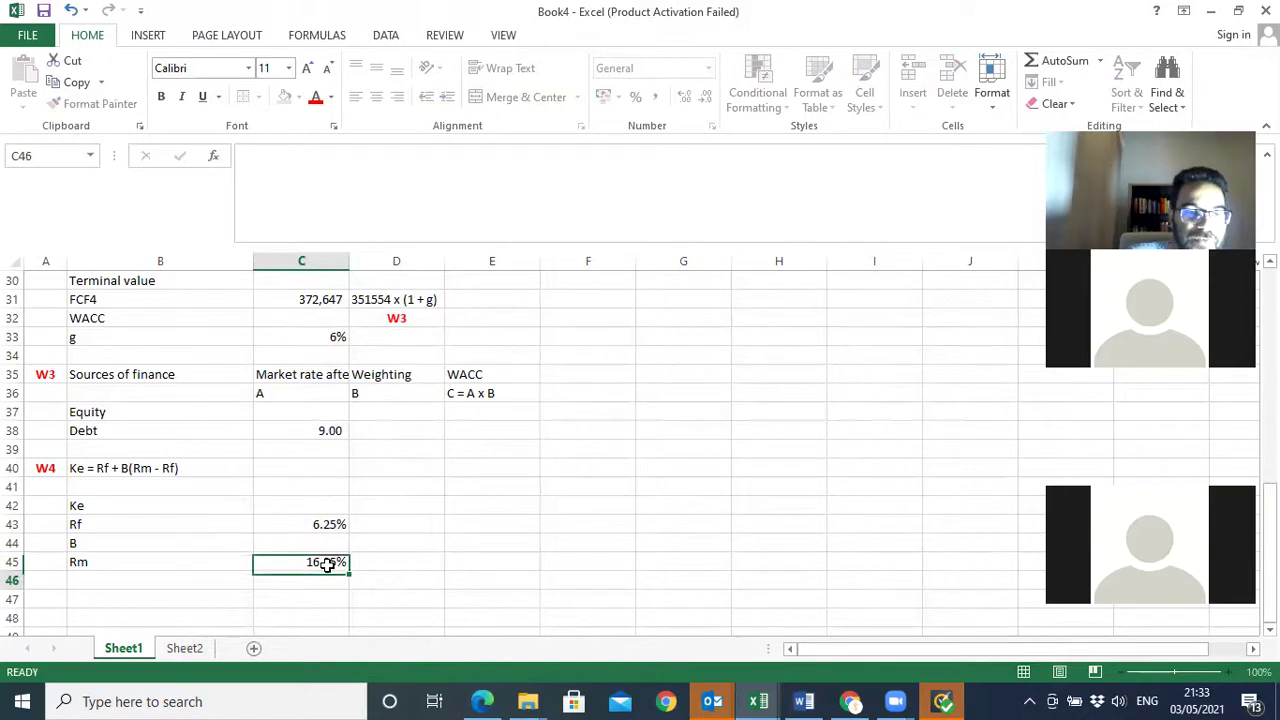
- Enter 1.15 as the B value in cell C44 and apply the comma number style
key("Return")
left_click(327, 544)
type("1.15")
key("Return")
left_click(327, 544)
left_click(656, 96)
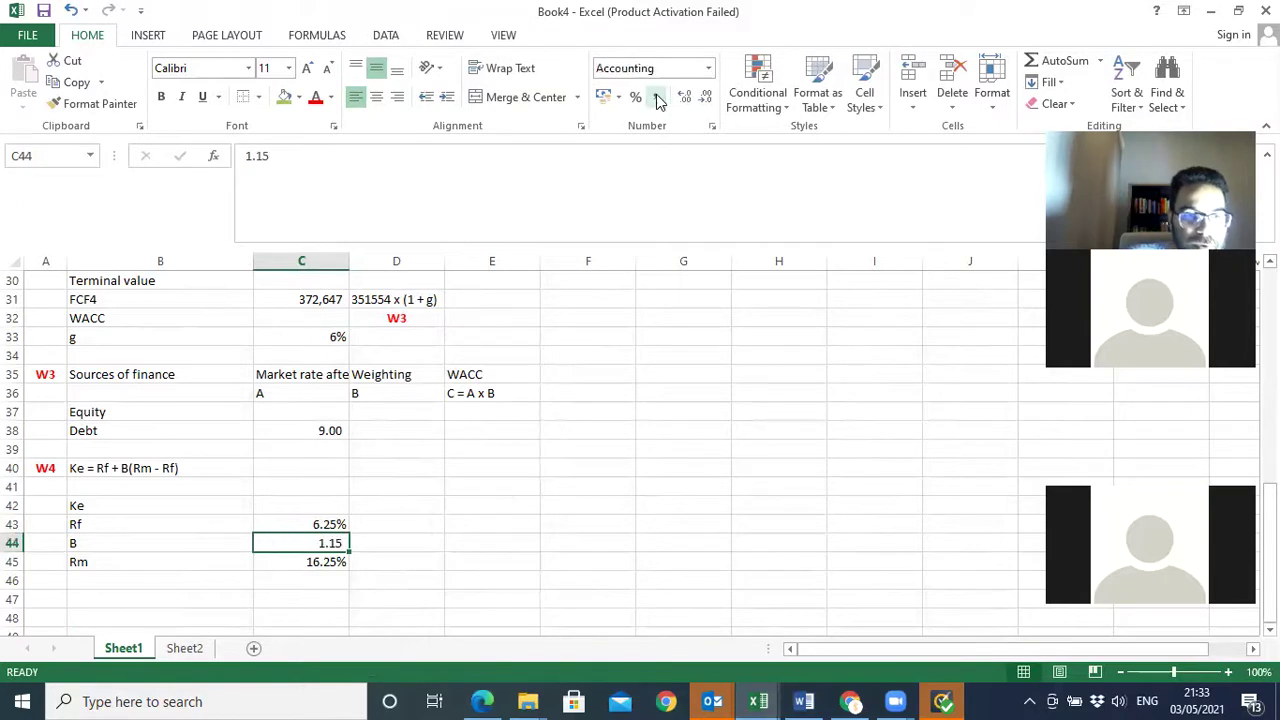
- Calculate Ke in cell C42 with the CAPM formula =C43+(C44*(C45-C43))
left_click(305, 509)
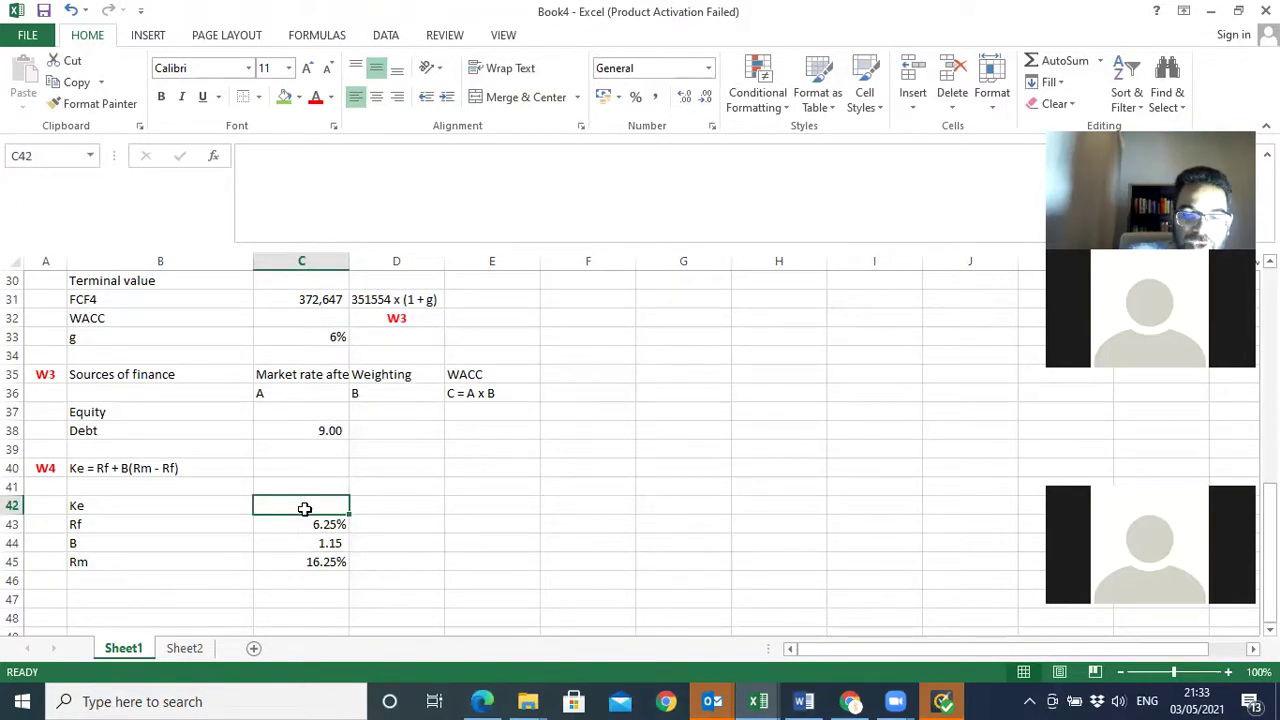
type("=")
left_click(317, 524)
type("+")
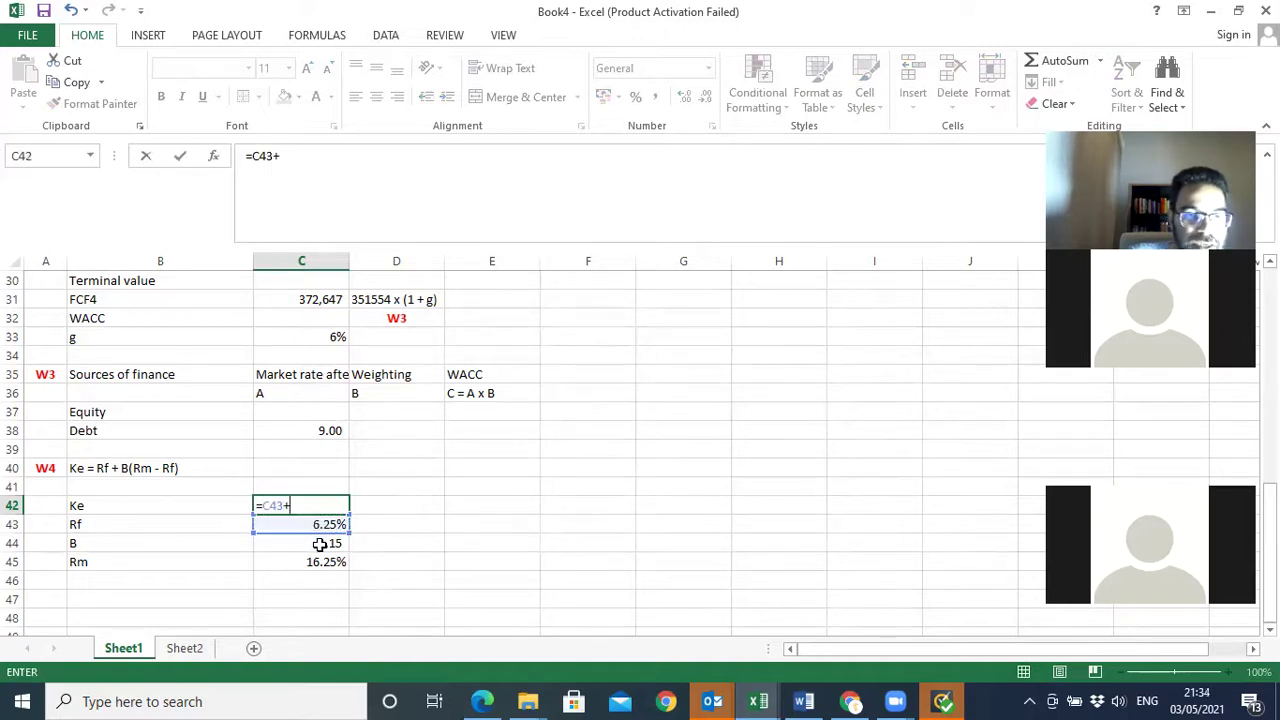
left_click(319, 544)
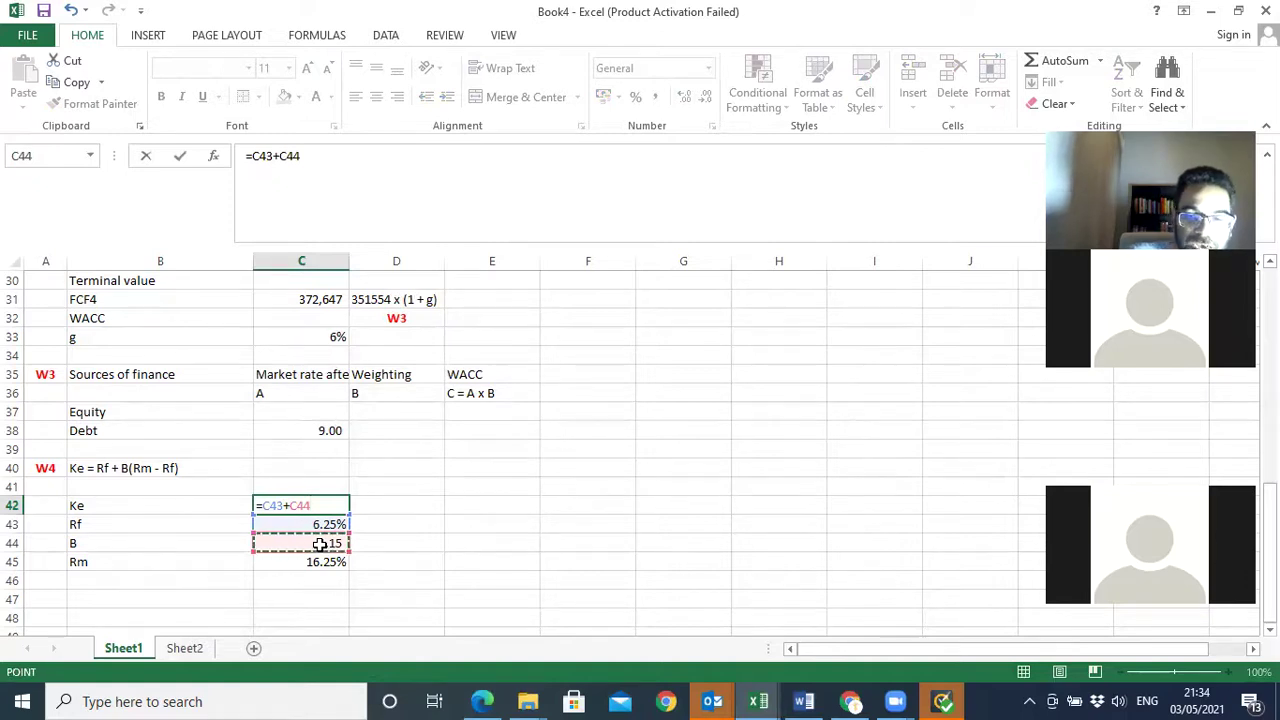
type("*")
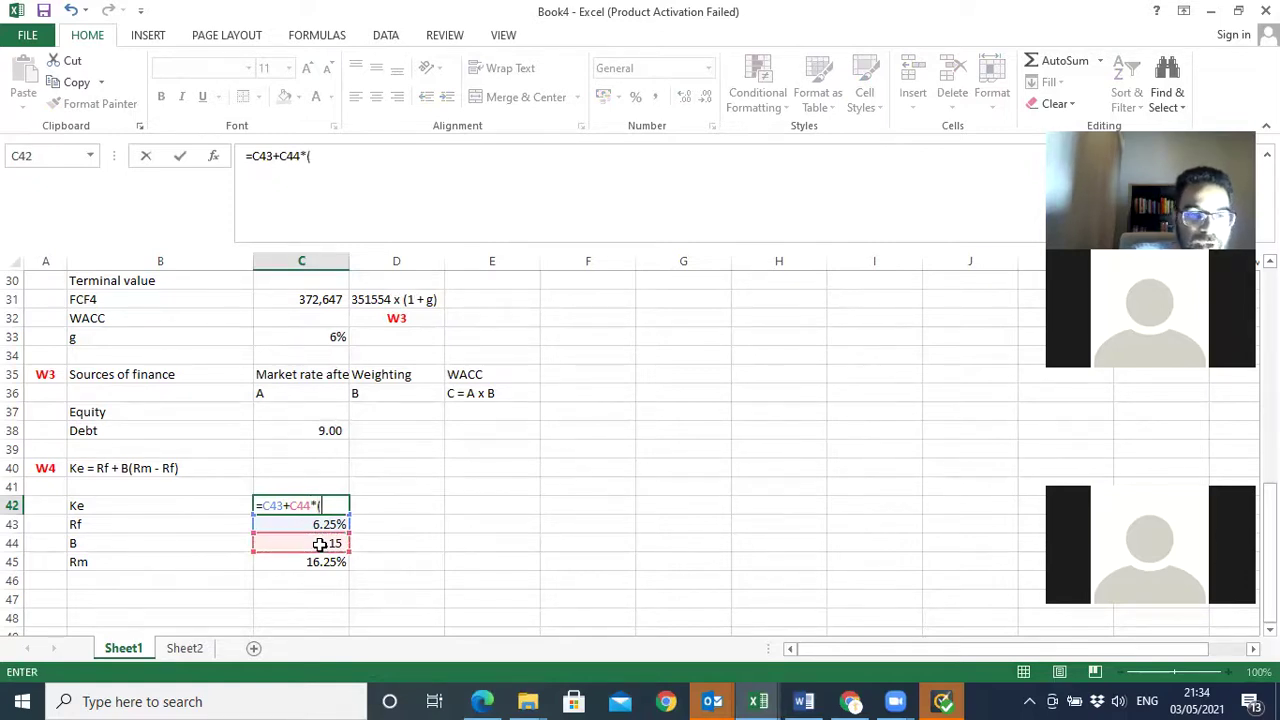
type("(")
left_click(317, 562)
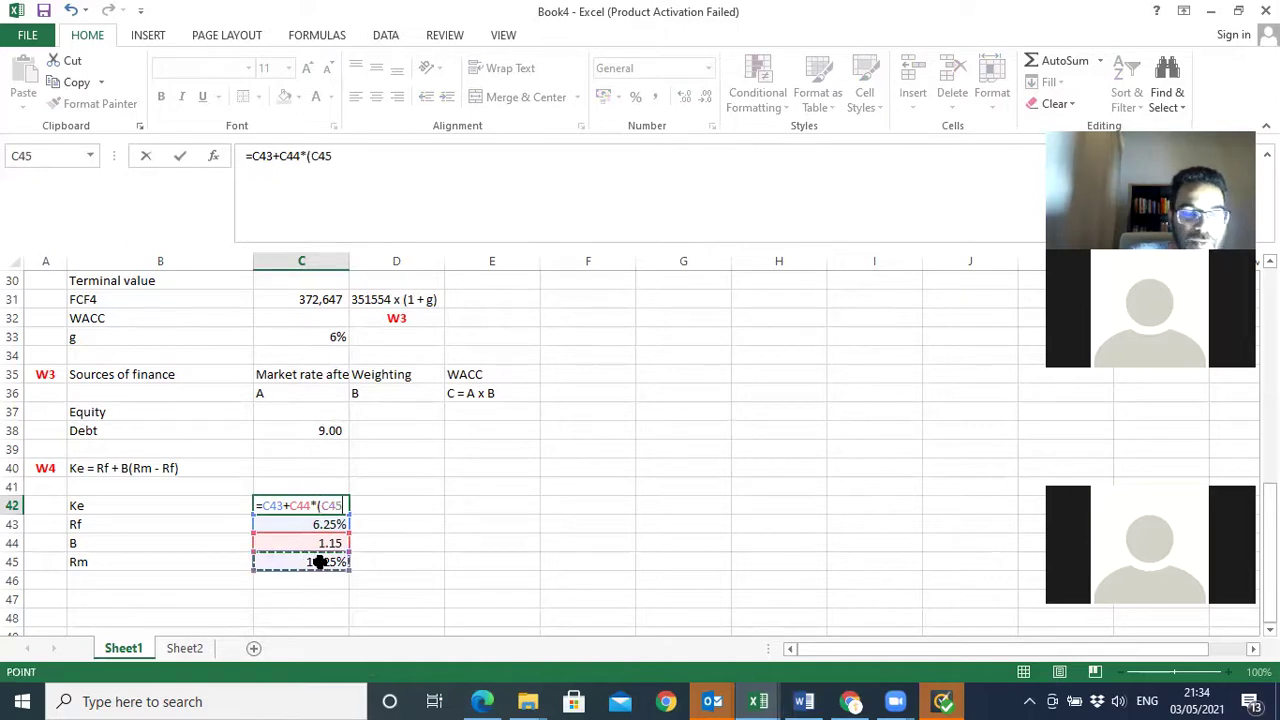
type("-")
left_click(322, 526)
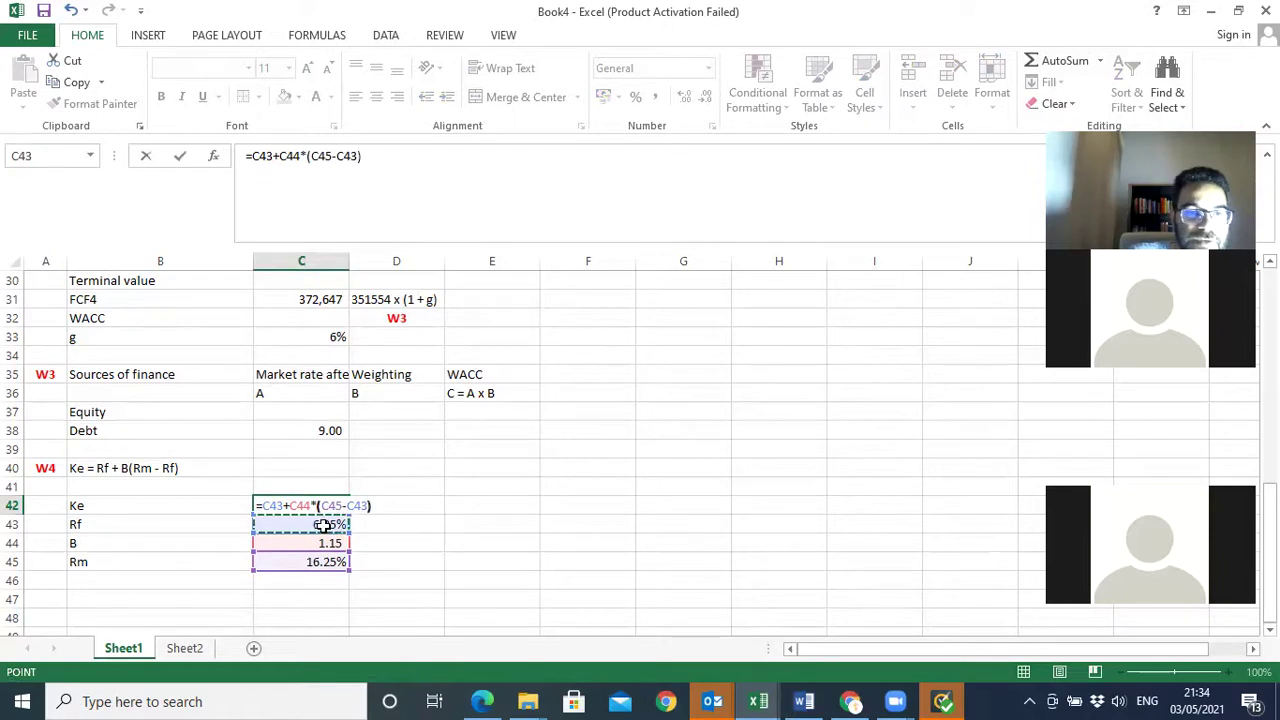
type(")")
left_click(279, 155)
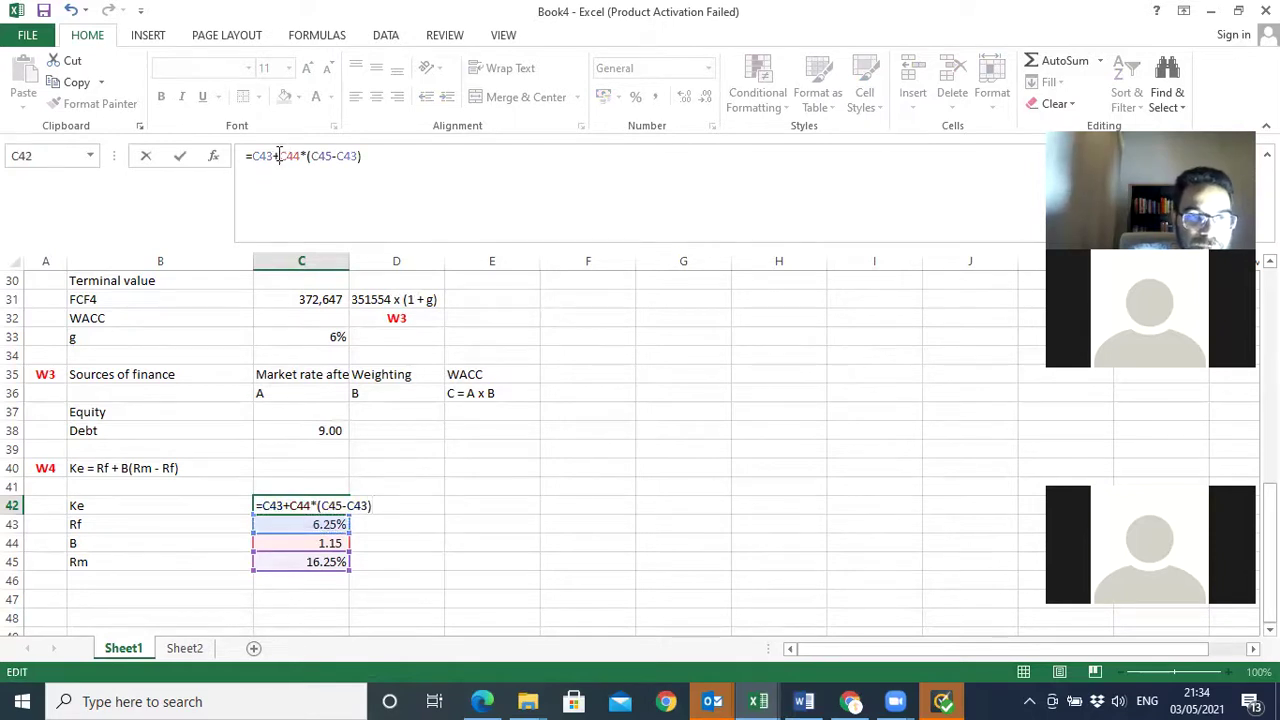
type("(")
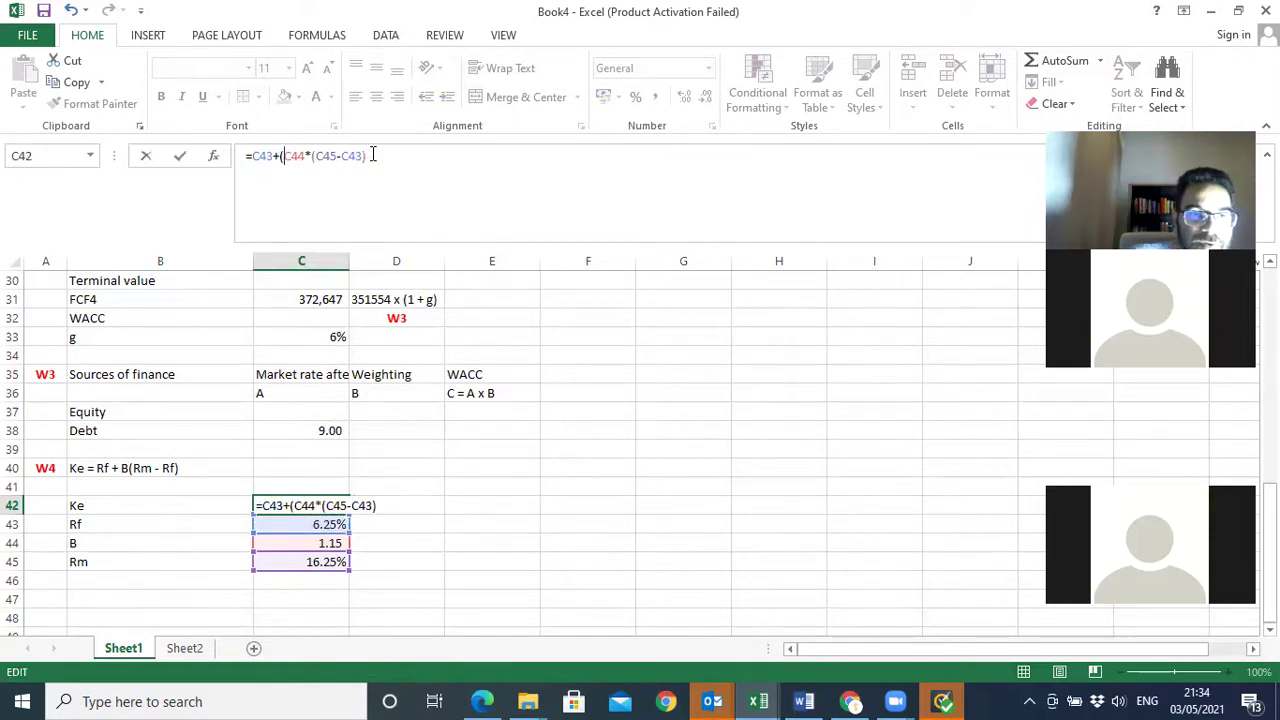
key("Return")
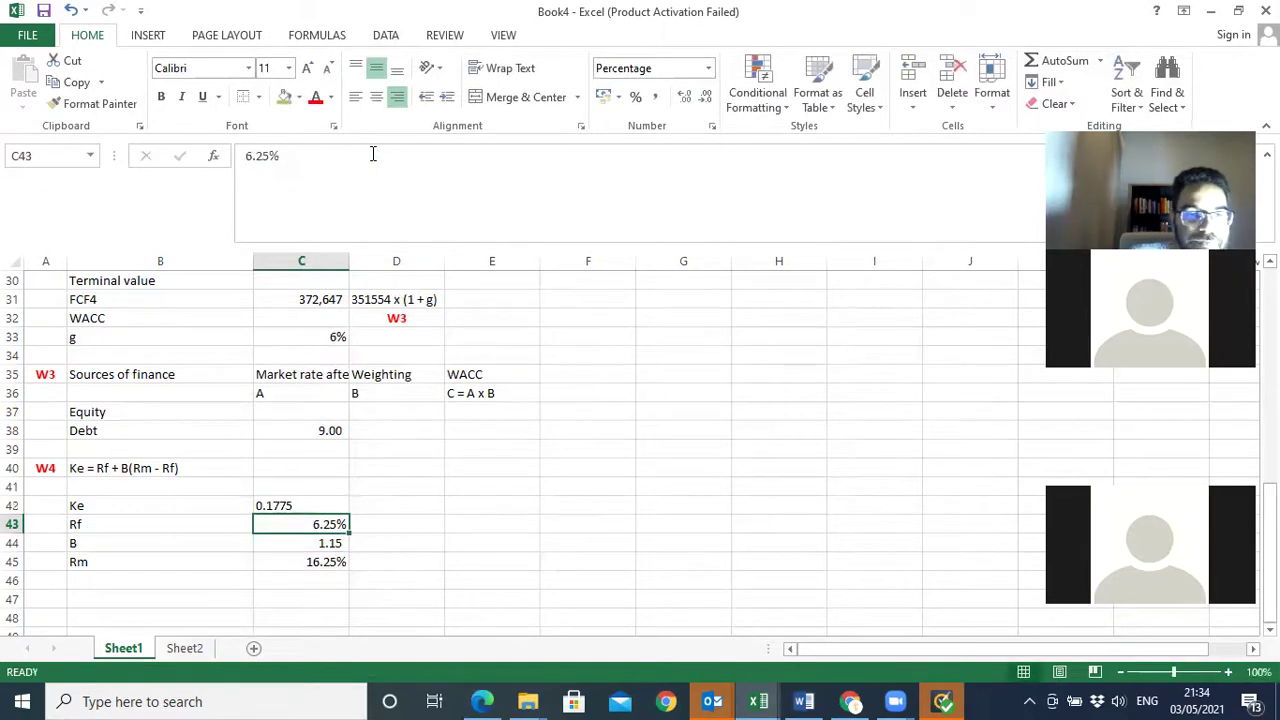
- Format the Ke value in C42 as a right-aligned percentage with two decimal places
left_click(326, 502)
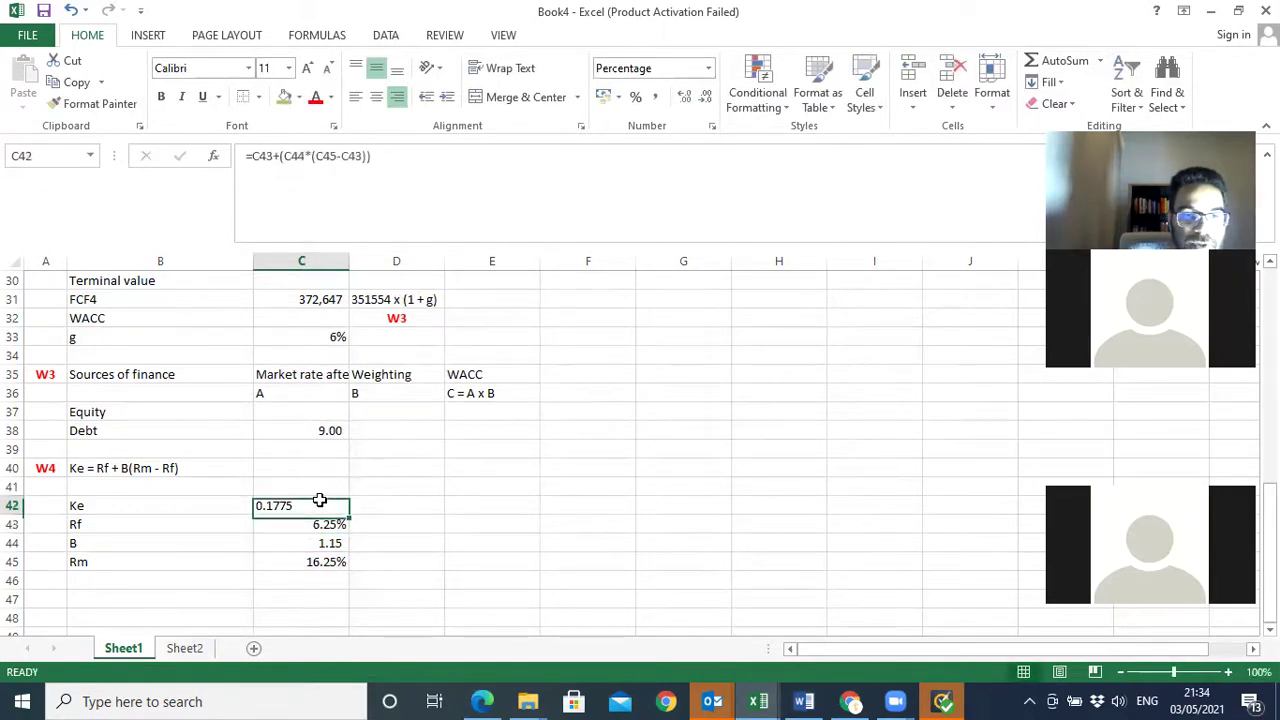
left_click(635, 97)
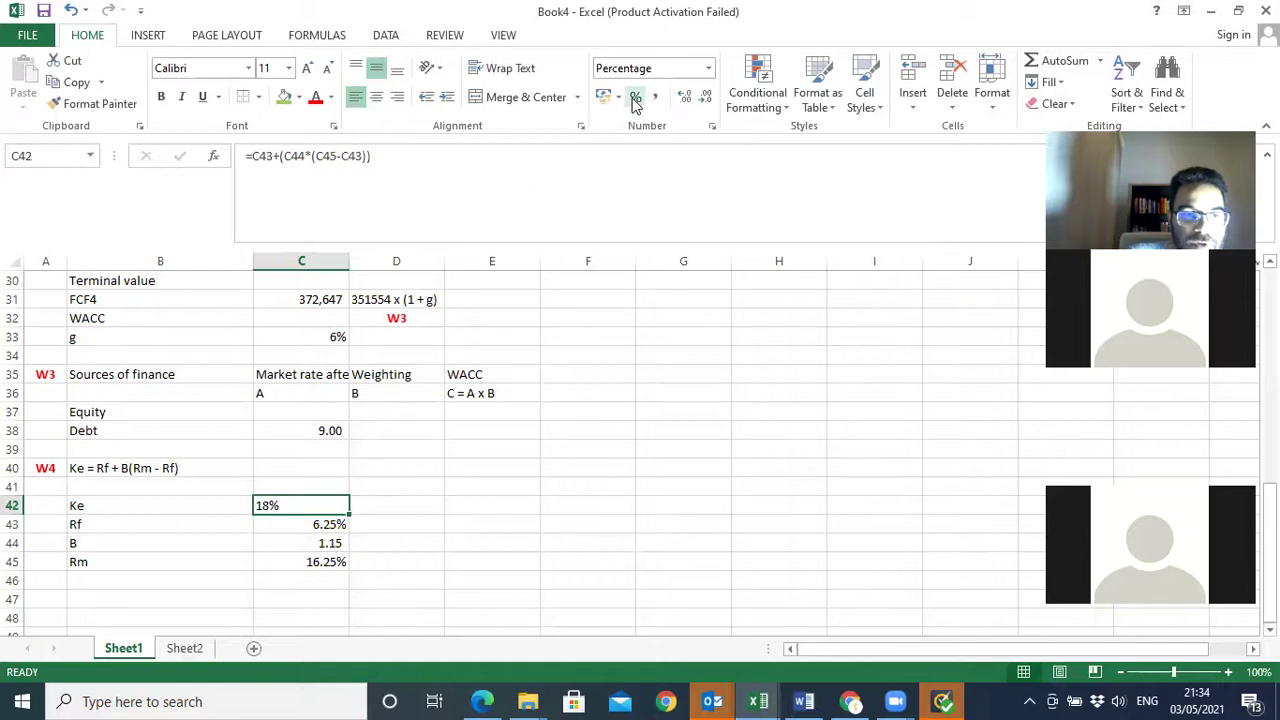
left_click(398, 97)
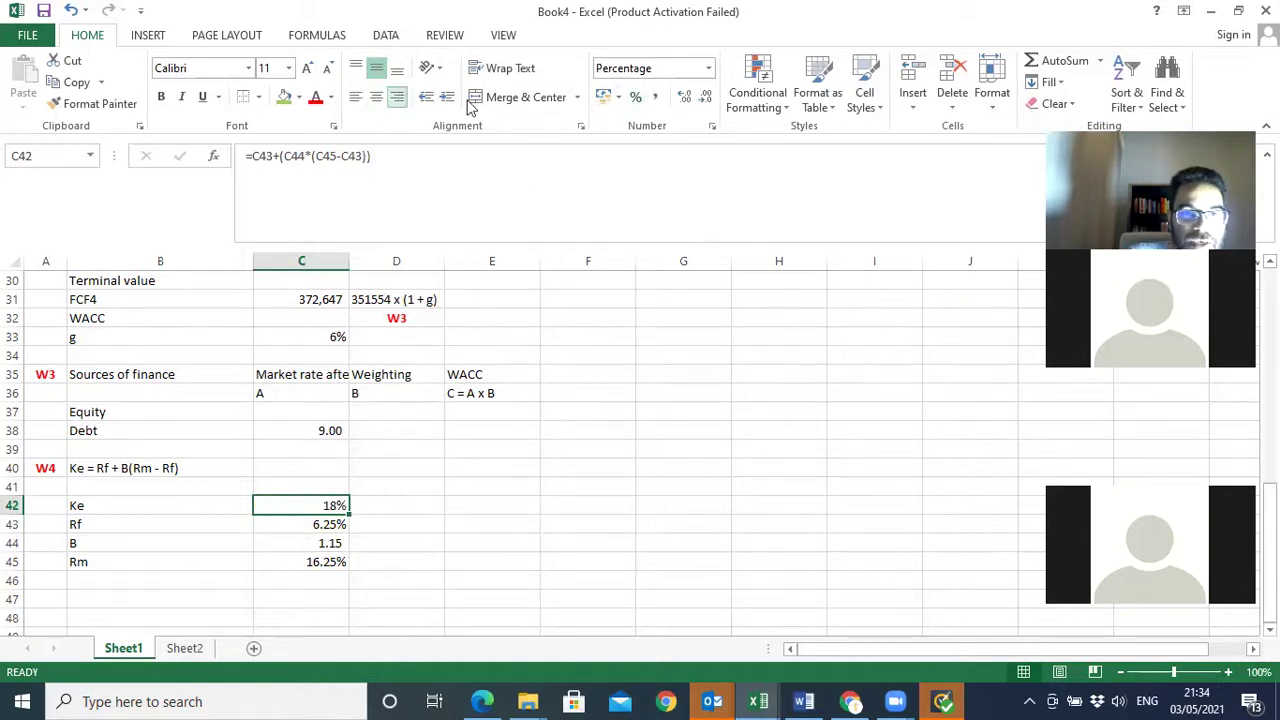
left_click(682, 99)
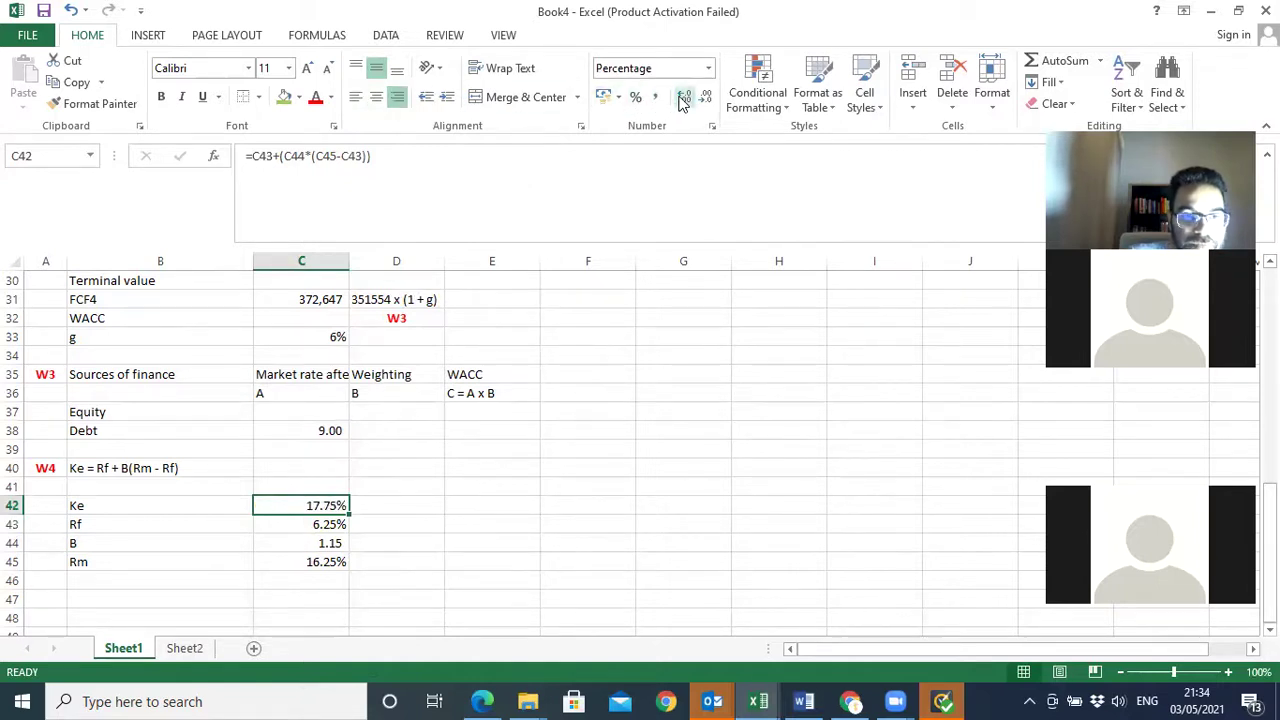
- Link the equity market rate in cell C37 to the Ke result in C42
left_click(335, 413)
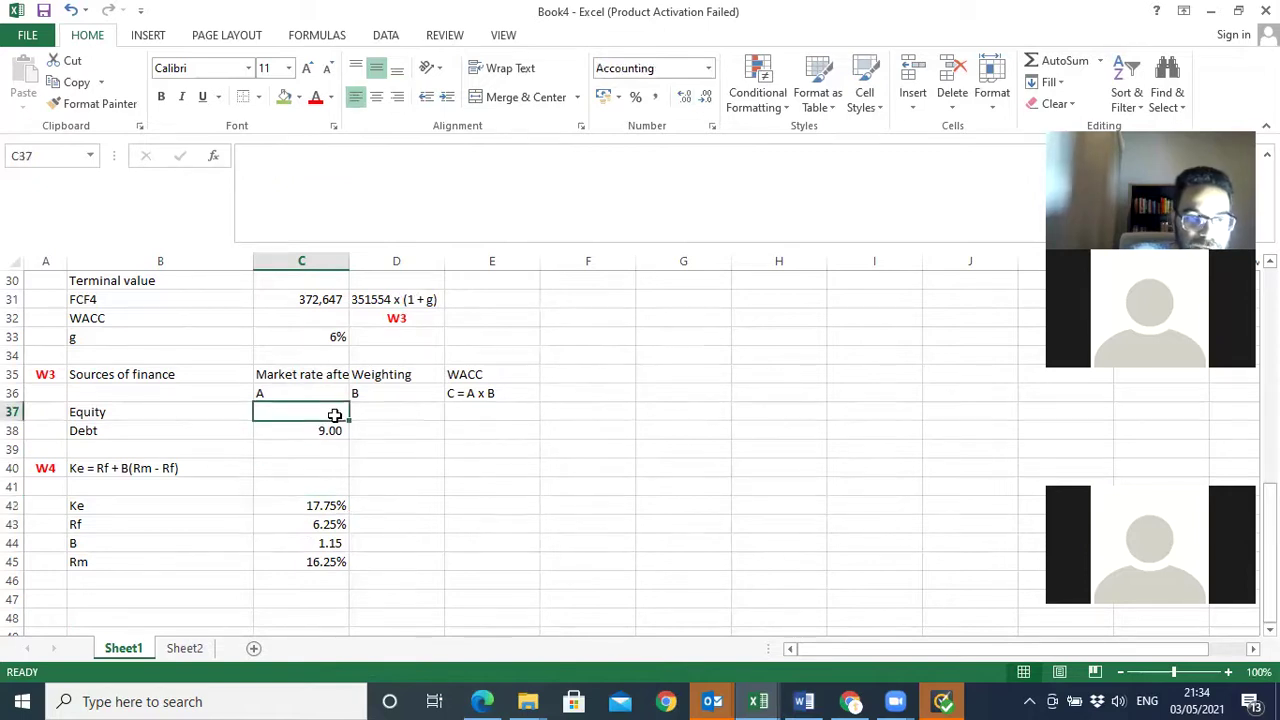
type("=")
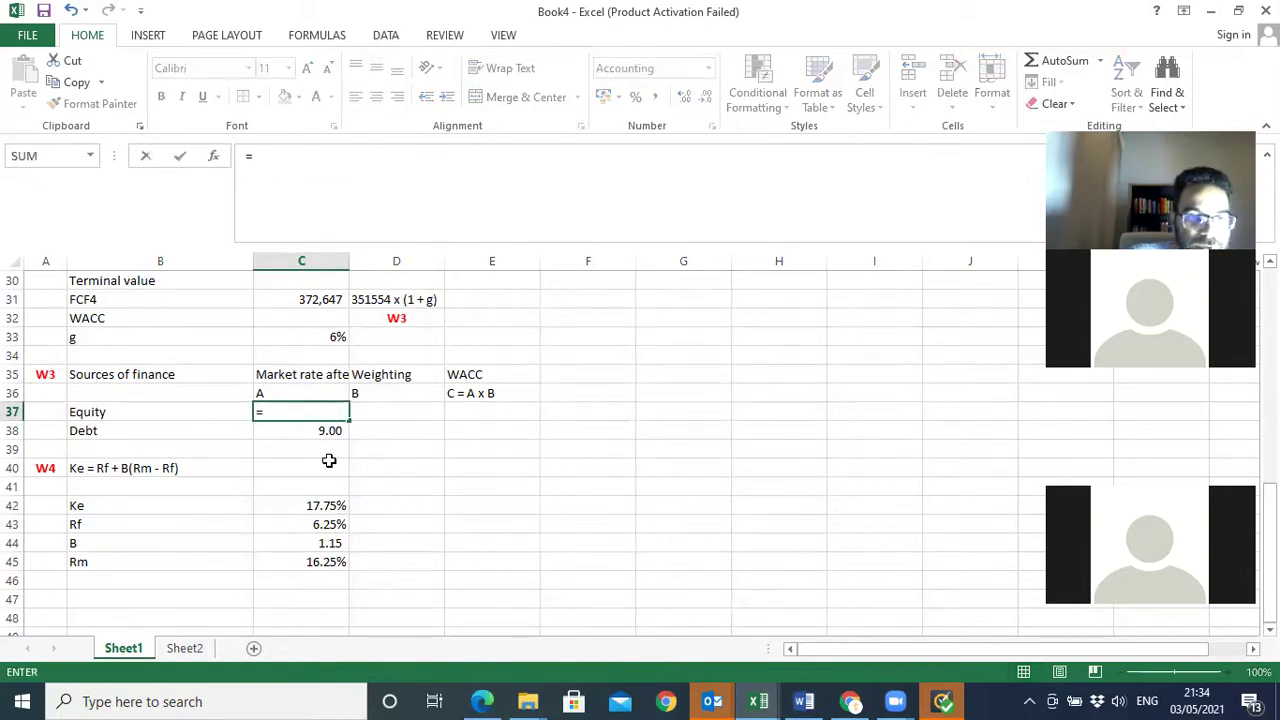
left_click(324, 503)
key("Return")
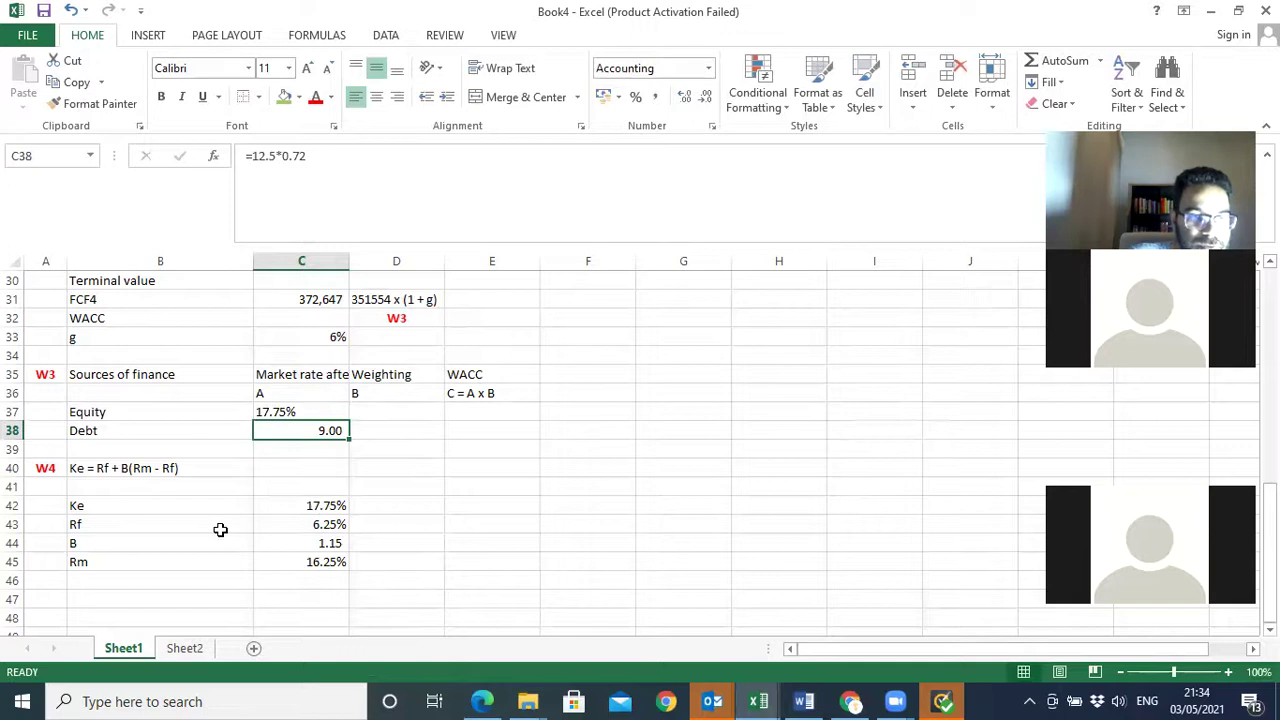
- Highlight the Ke label and value in B42:C42 with a green fill
left_click_drag(179, 504, 314, 500)
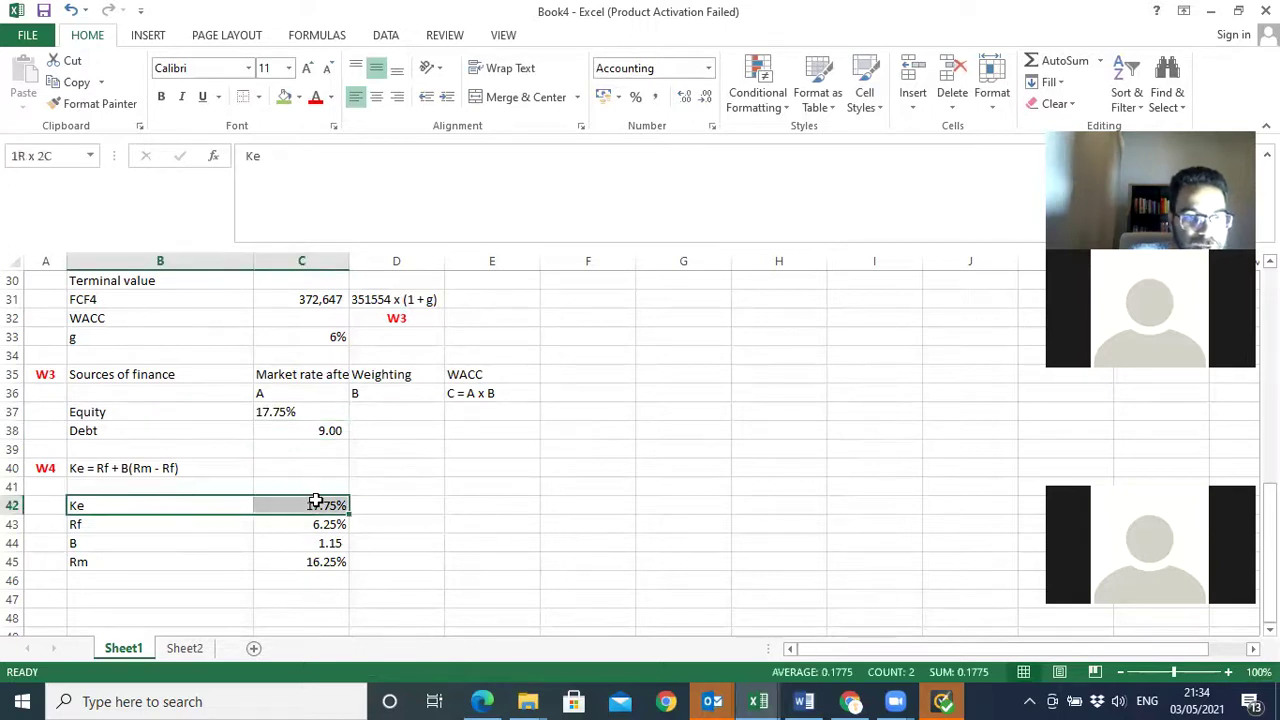
left_click(285, 97)
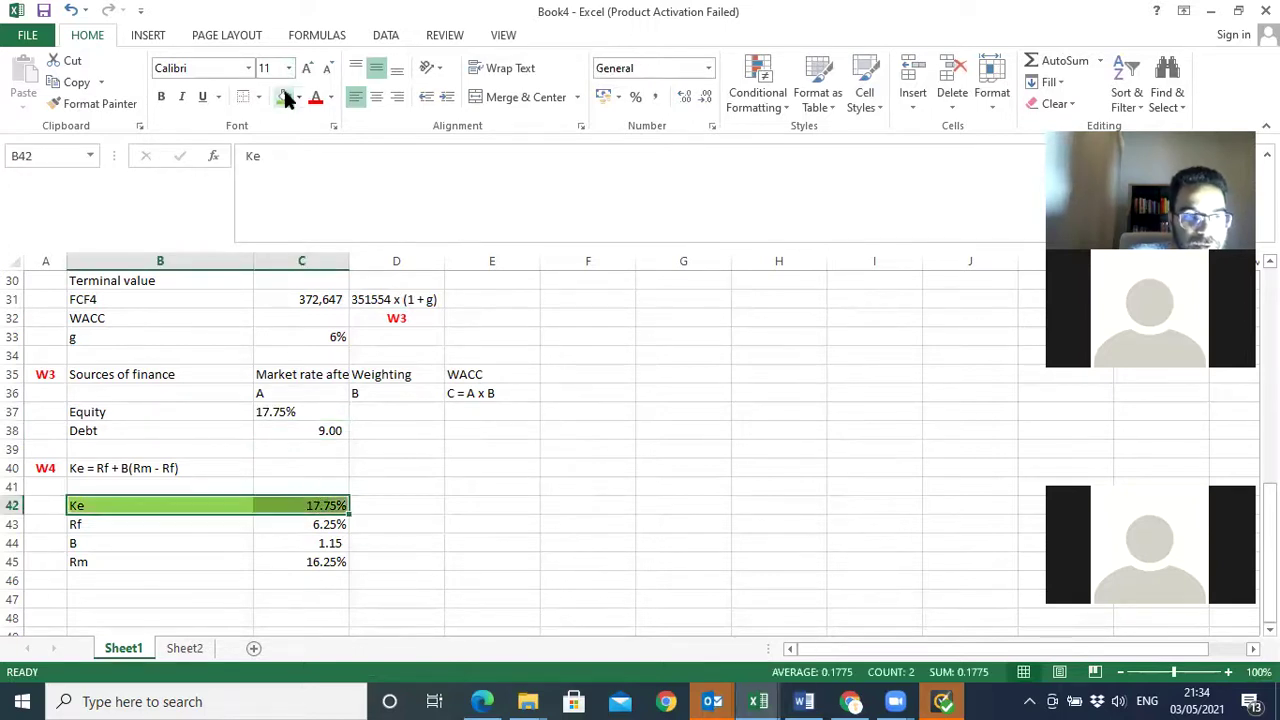
left_click(578, 414)
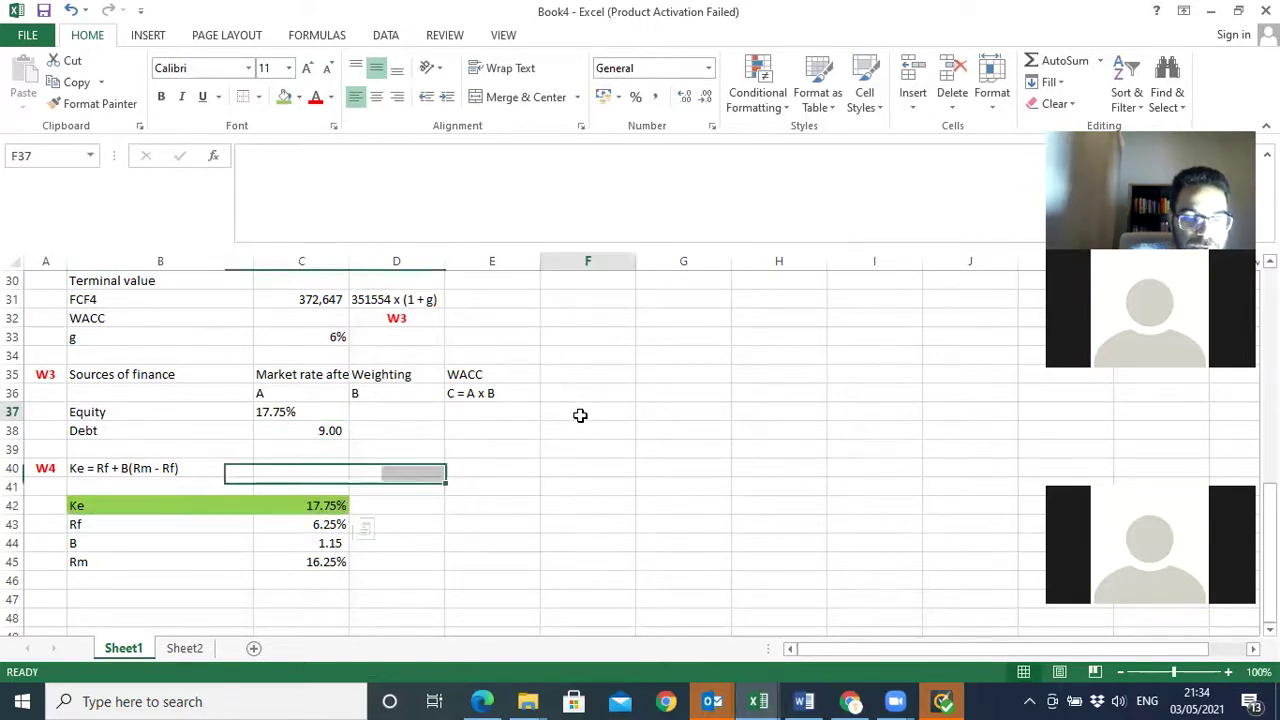
- Copy the W4 reference label from cell A40 to F37 beside the Equity row
left_click(40, 466)
key("ctrl+c")
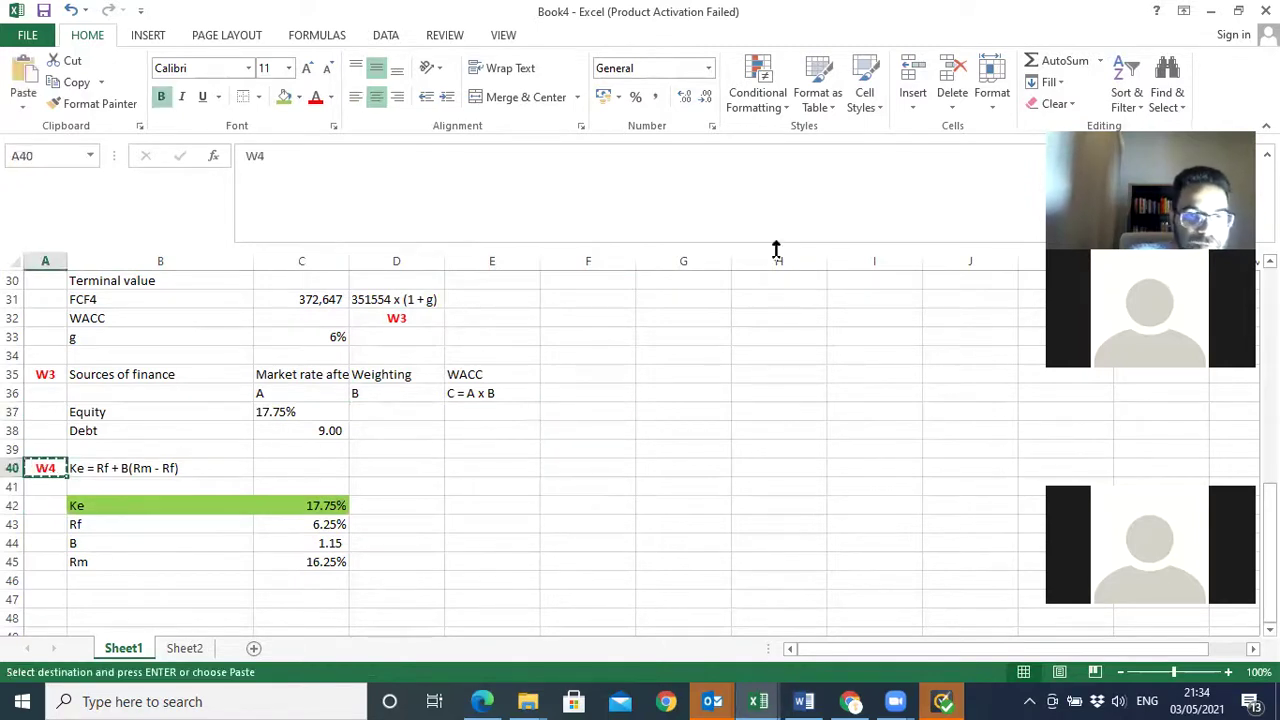
left_click(578, 406)
key("ctrl+v")
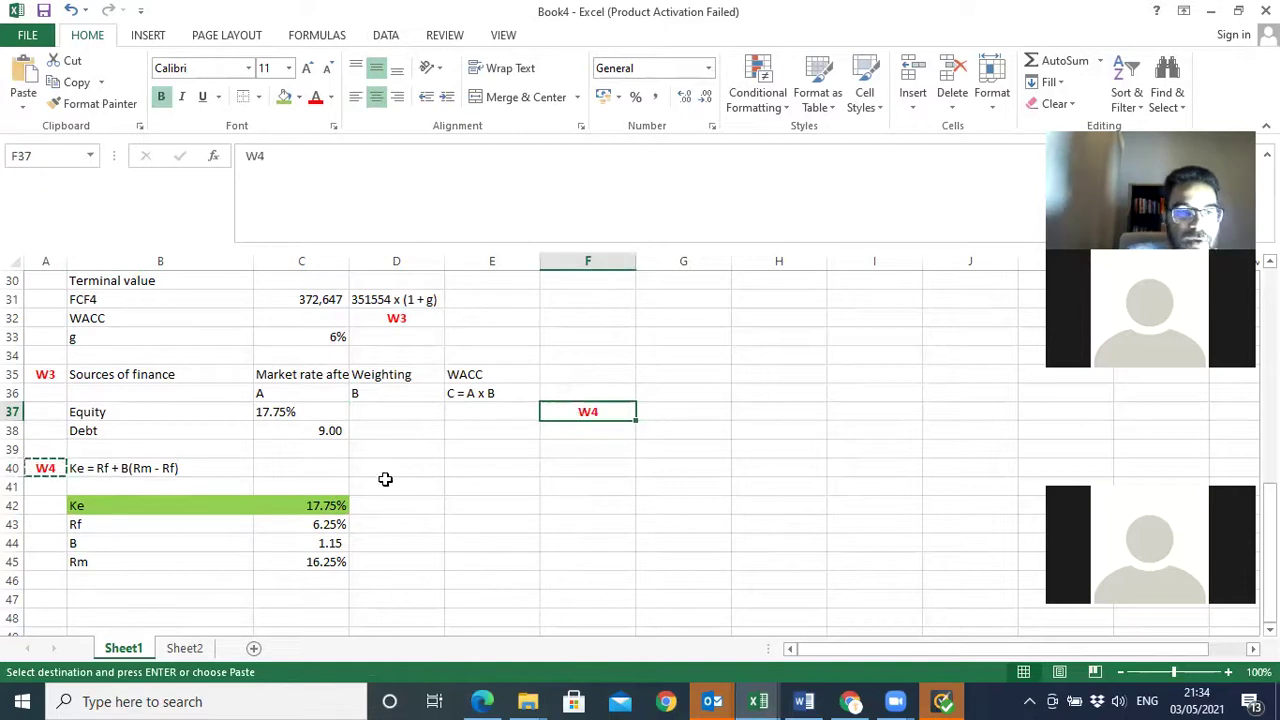
- Format the debt rate in C38 as a percentage and right-align C37:C38 with two decimal places
left_click(330, 429)
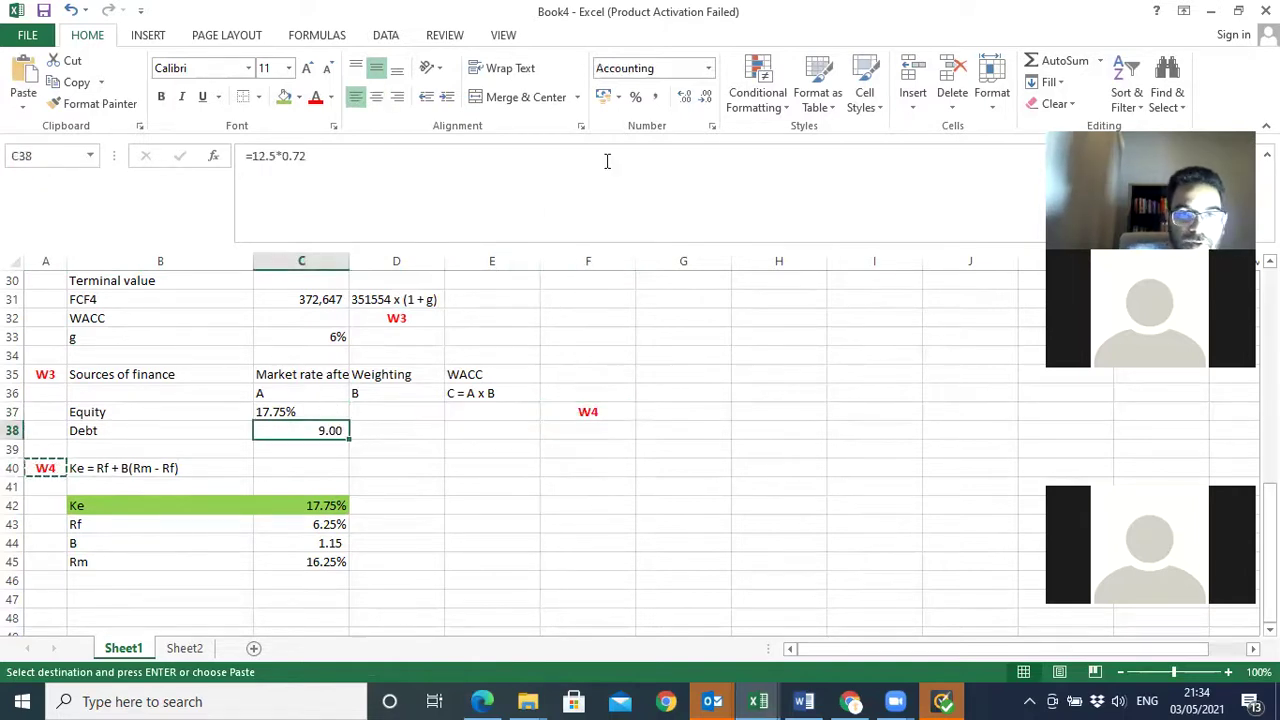
left_click(636, 97)
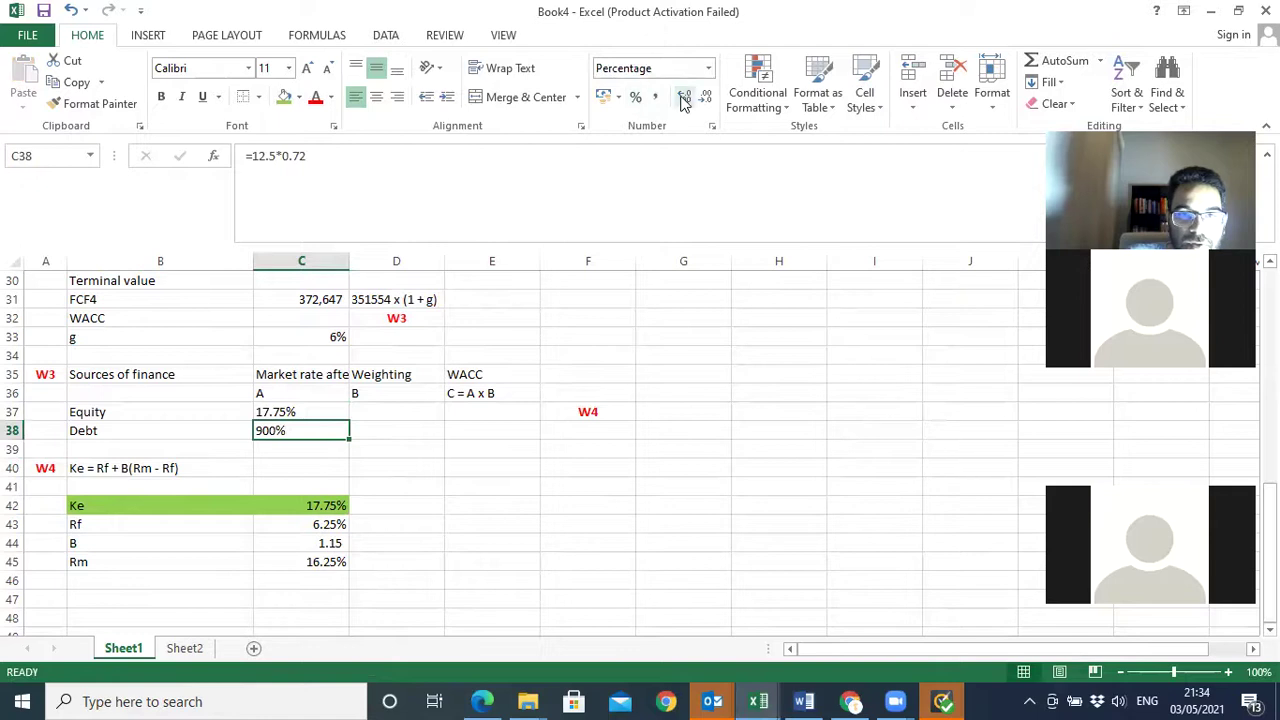
left_click_drag(337, 411, 331, 434)
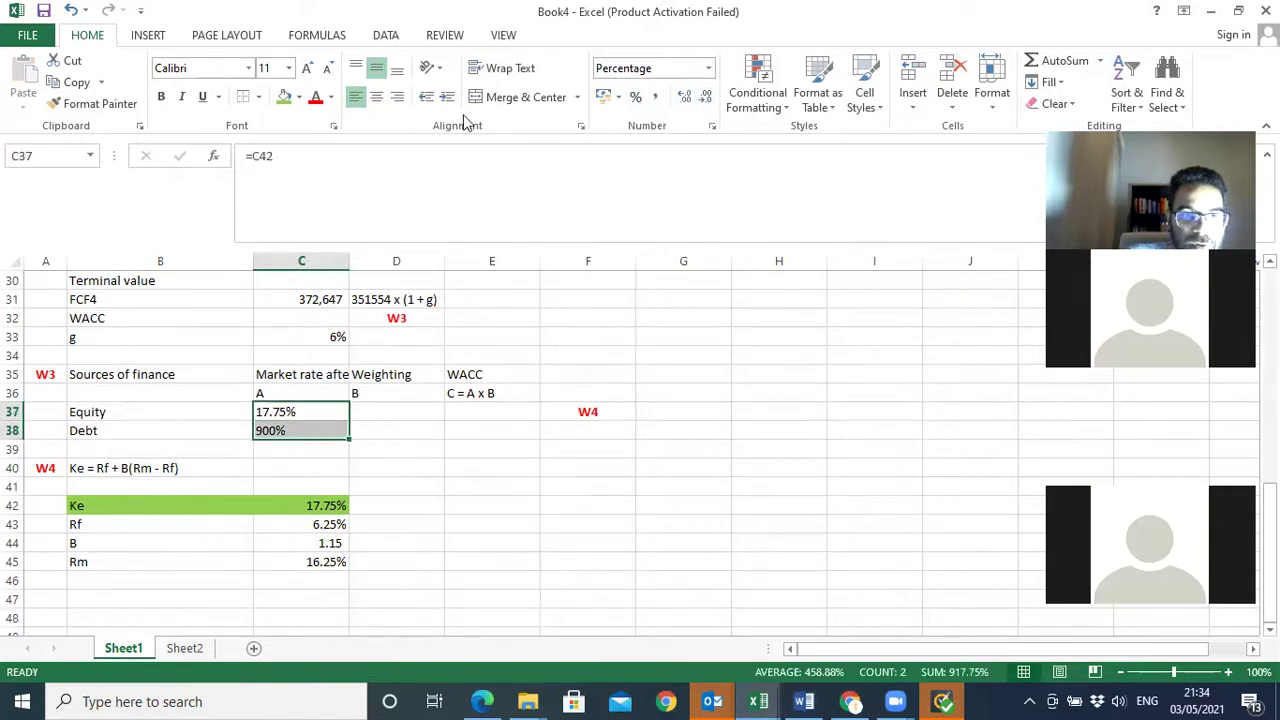
left_click(397, 99)
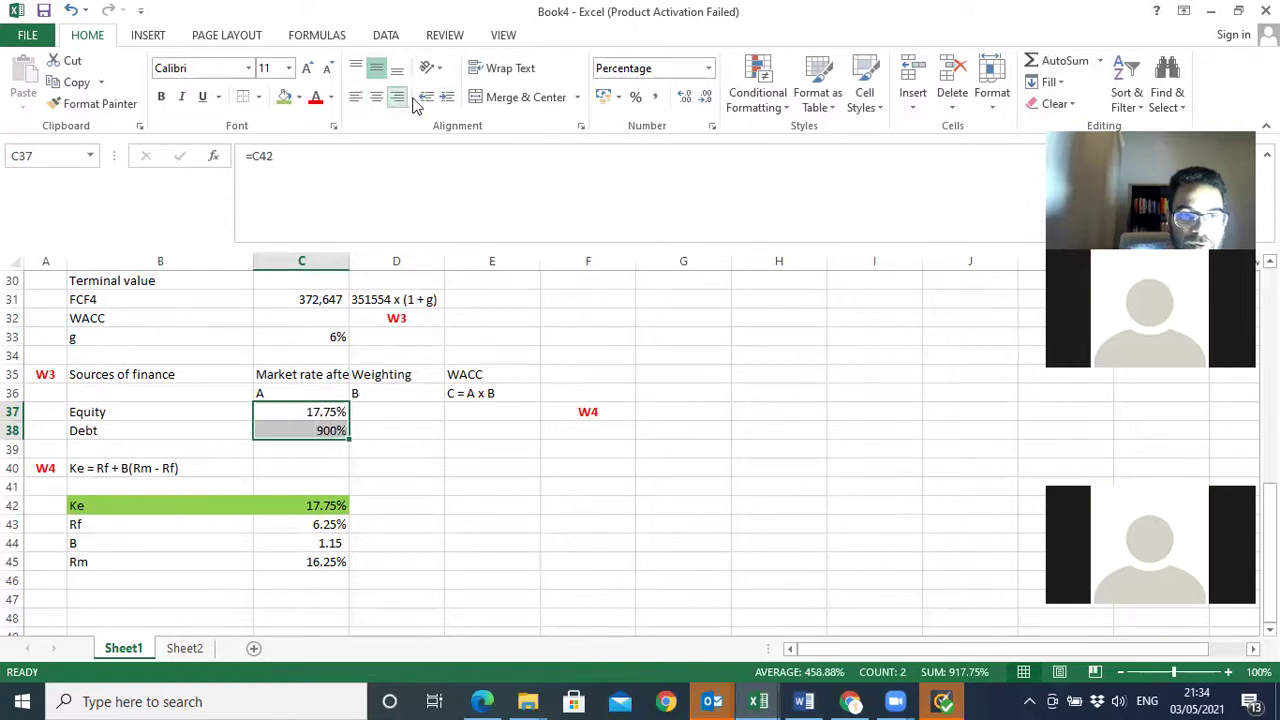
left_click(685, 97)
left_click(685, 97)
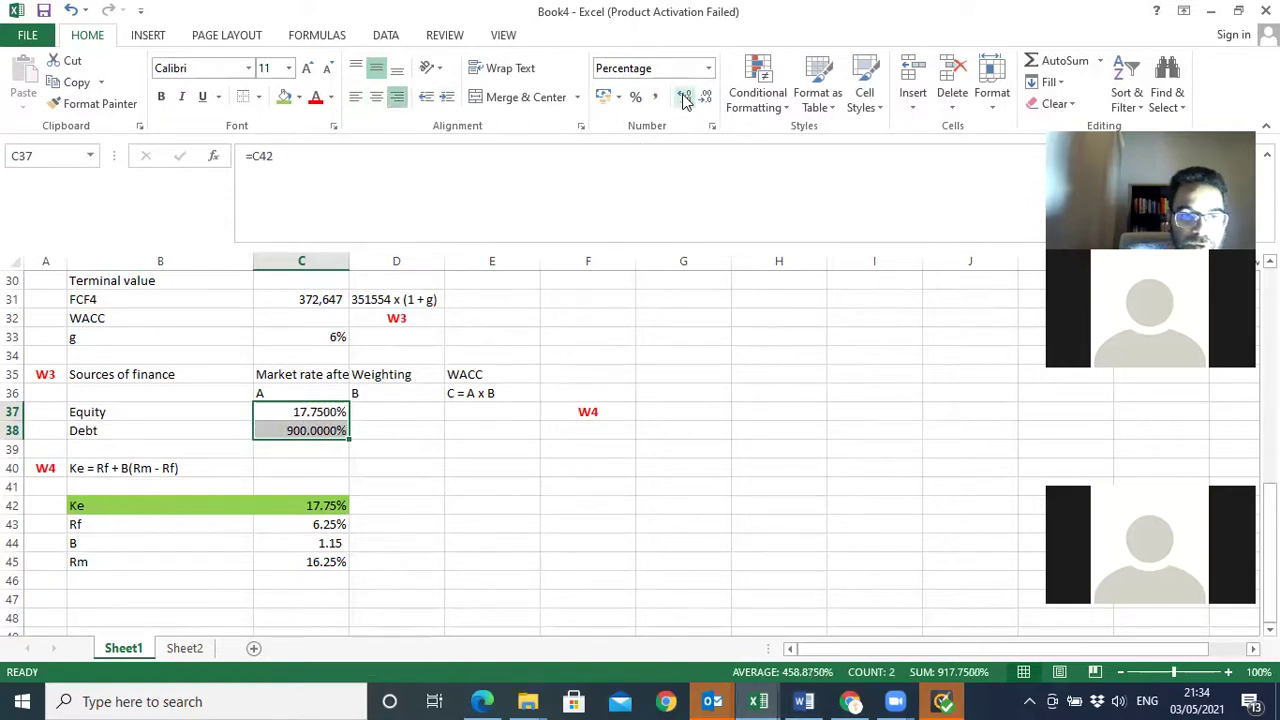
left_click(705, 97)
left_click(705, 97)
- Try re-entering the after-tax debt rate formula in cell C38 as =12.5*0.72
left_click(328, 430)
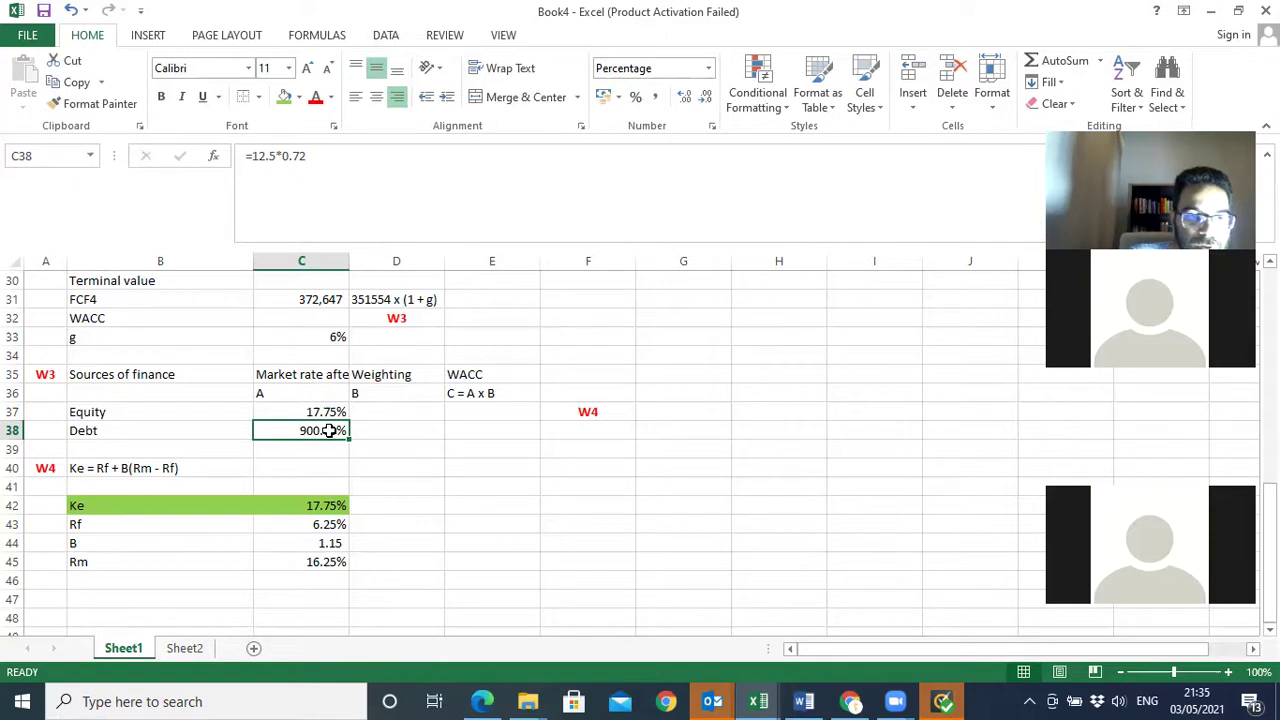
type("=1")
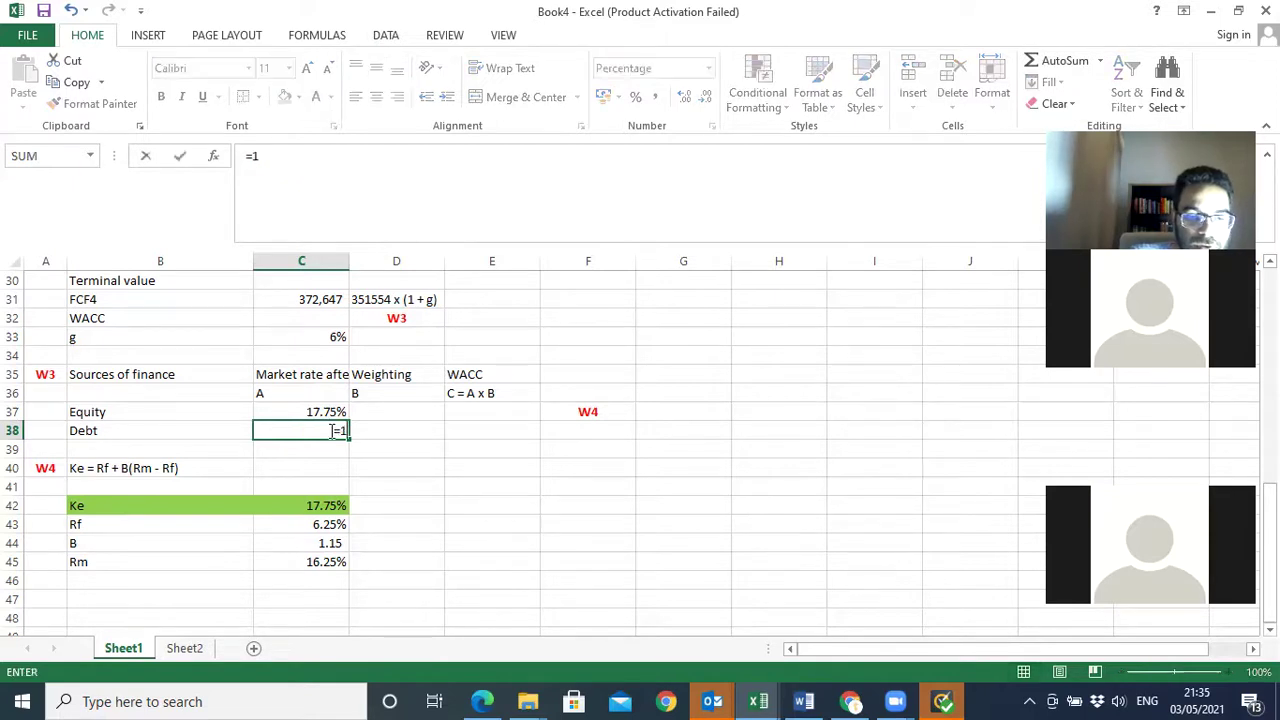
type("2.5")
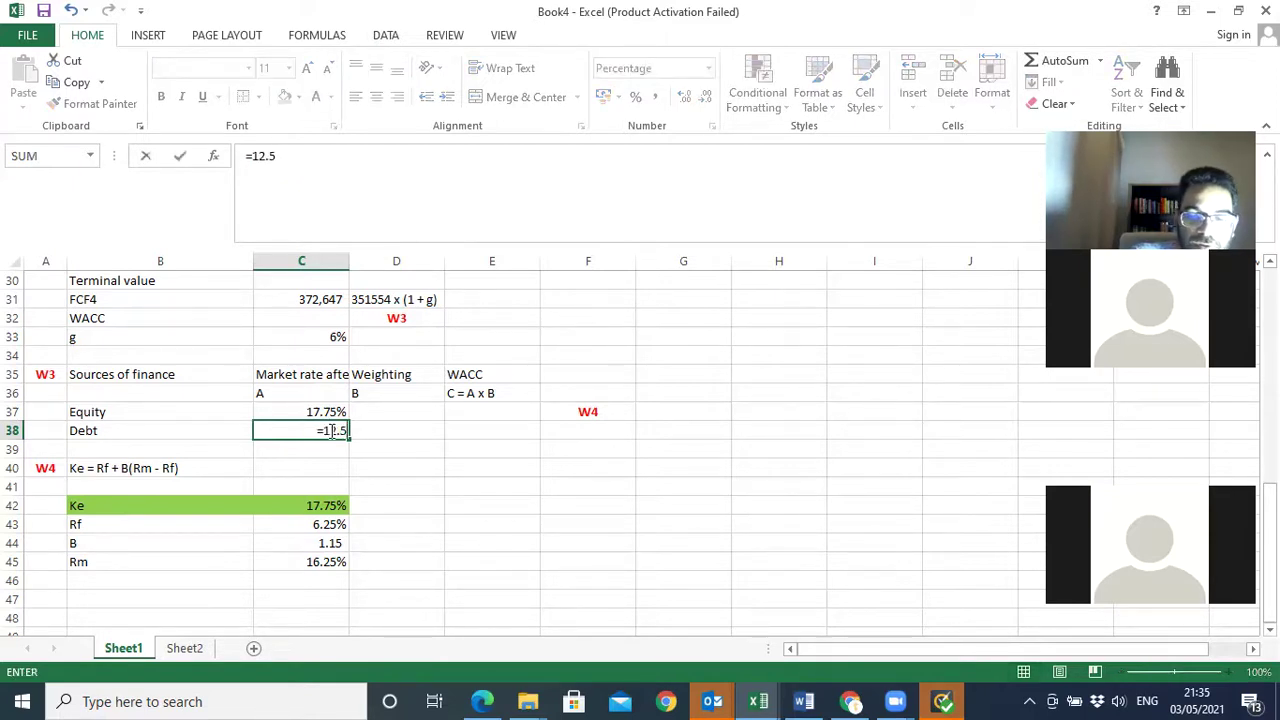
type("*")
type("(1-0.28)")
key("Return")
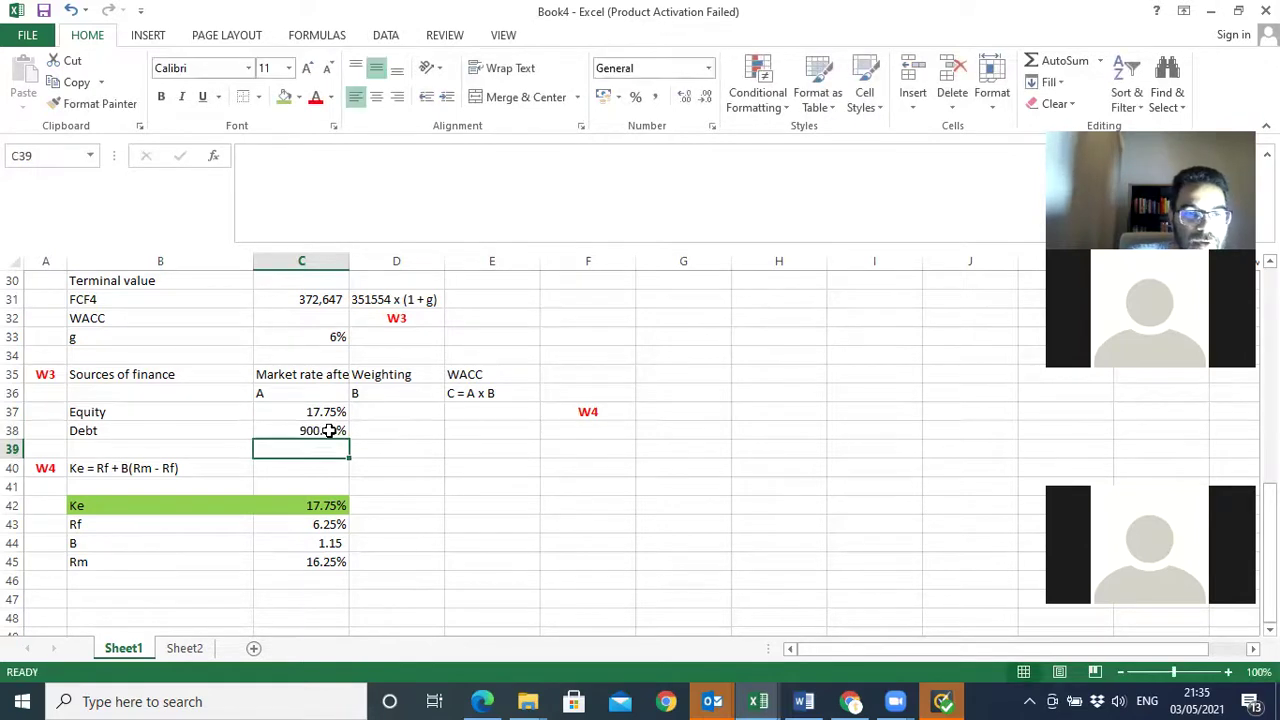
- Correct the debt rate formula in C38 to use 12.5% instead of 12.5, giving =12.5%*0.72
left_click(322, 430)
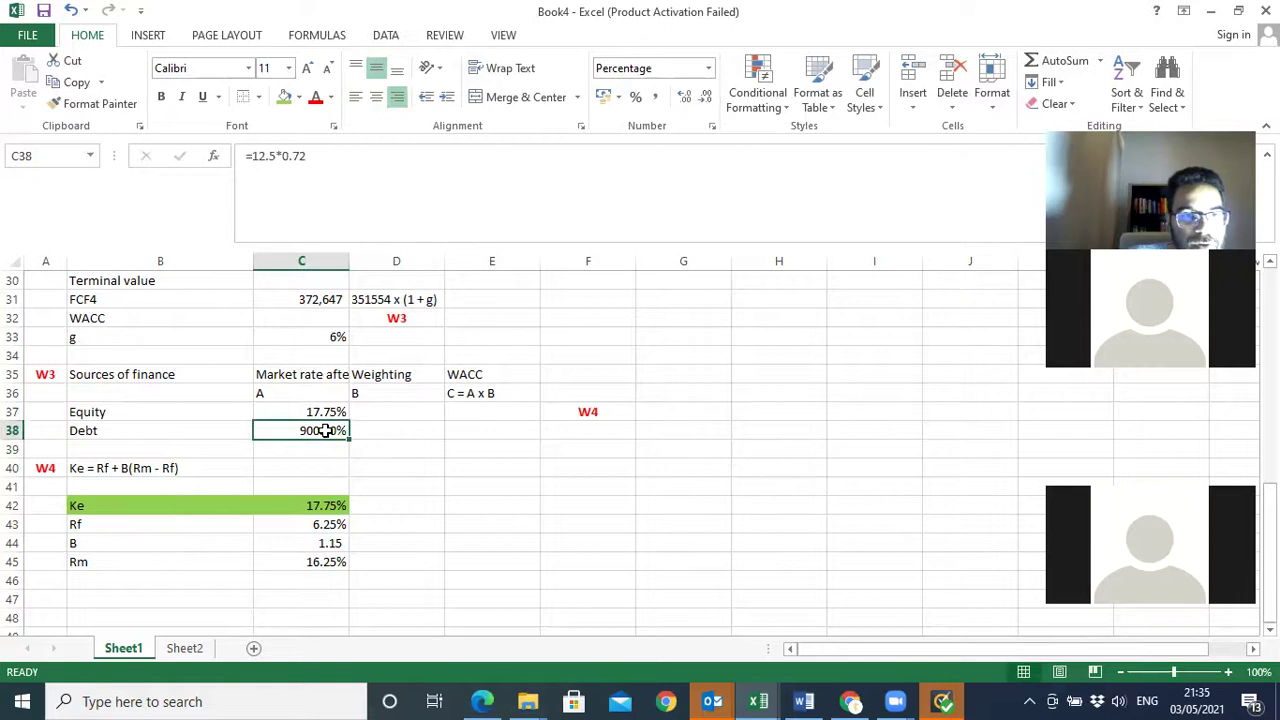
left_click(275, 156)
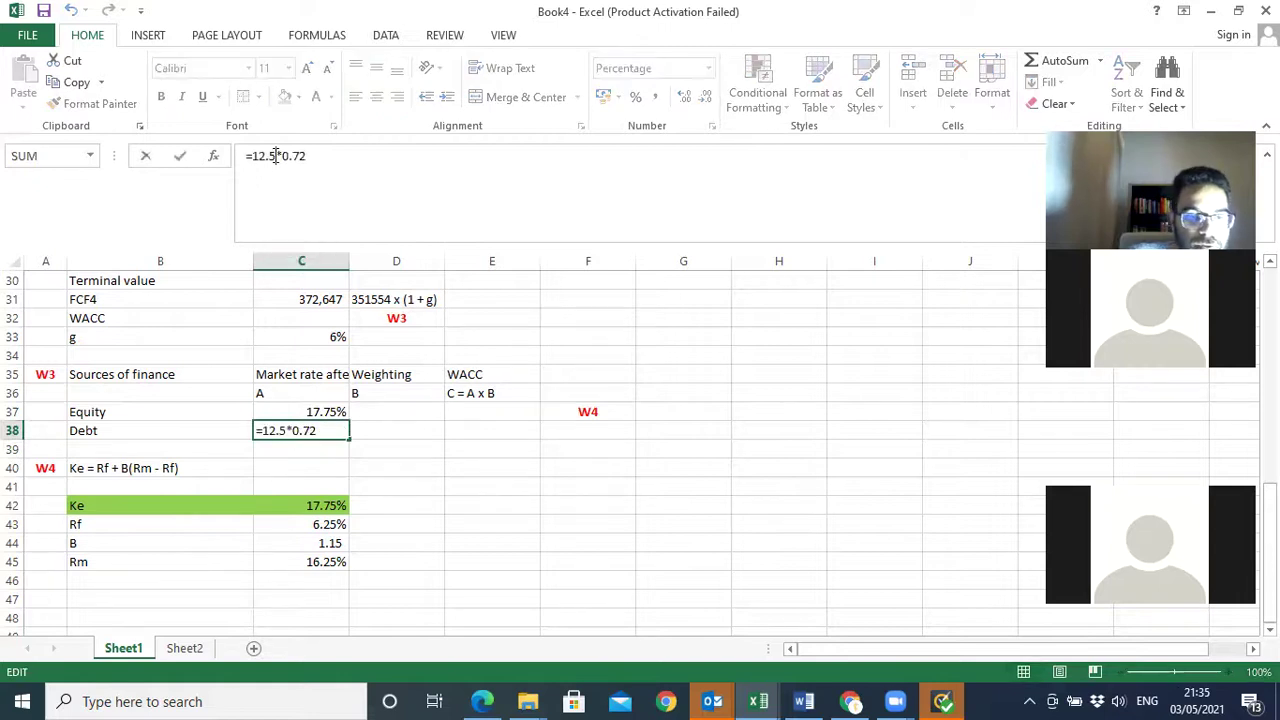
type("%")
key("Return")
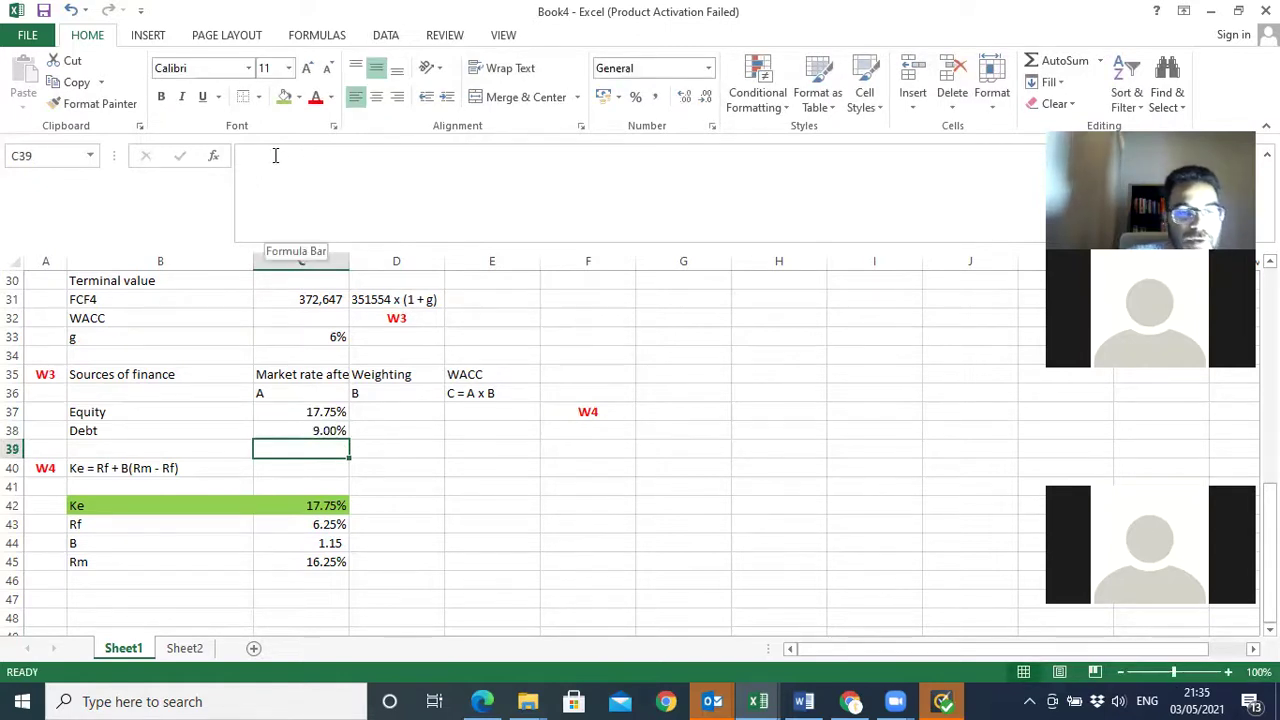
left_click(432, 550)
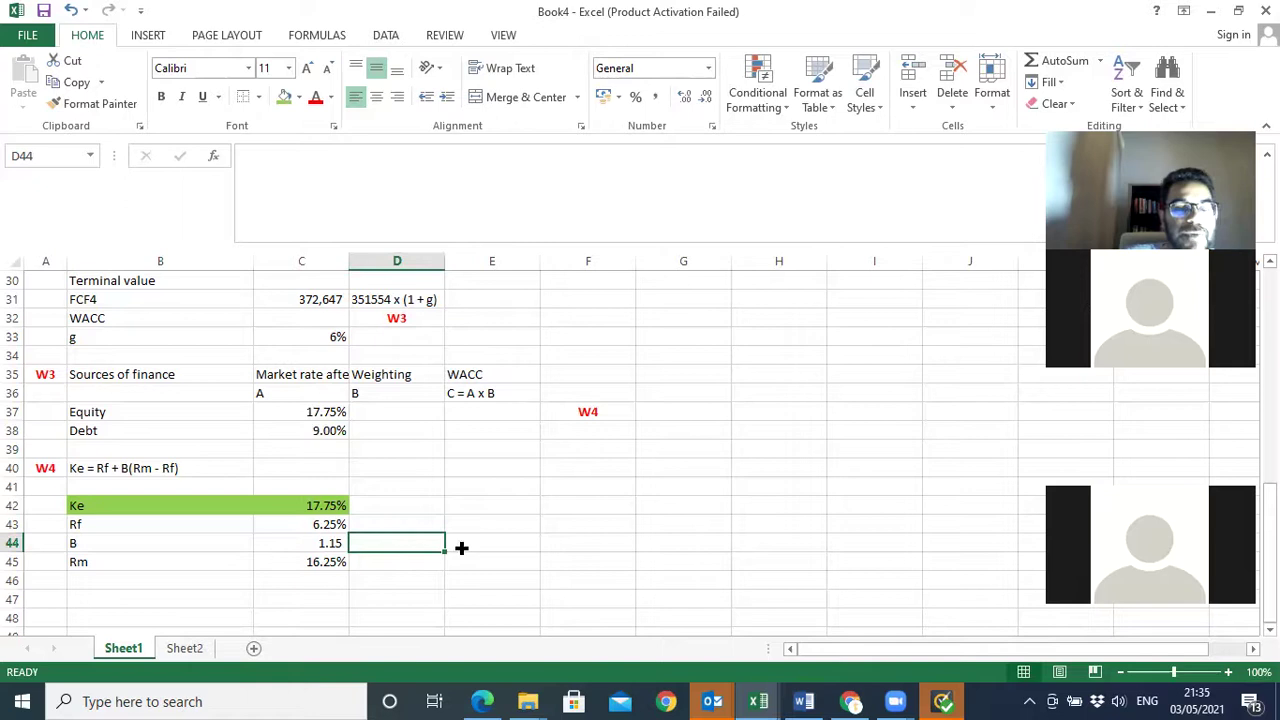
- Start a new working below the CAPM figures, with the label W5 in A47 and Debt/Equity in B47
scroll(640, 450, "down", 2)
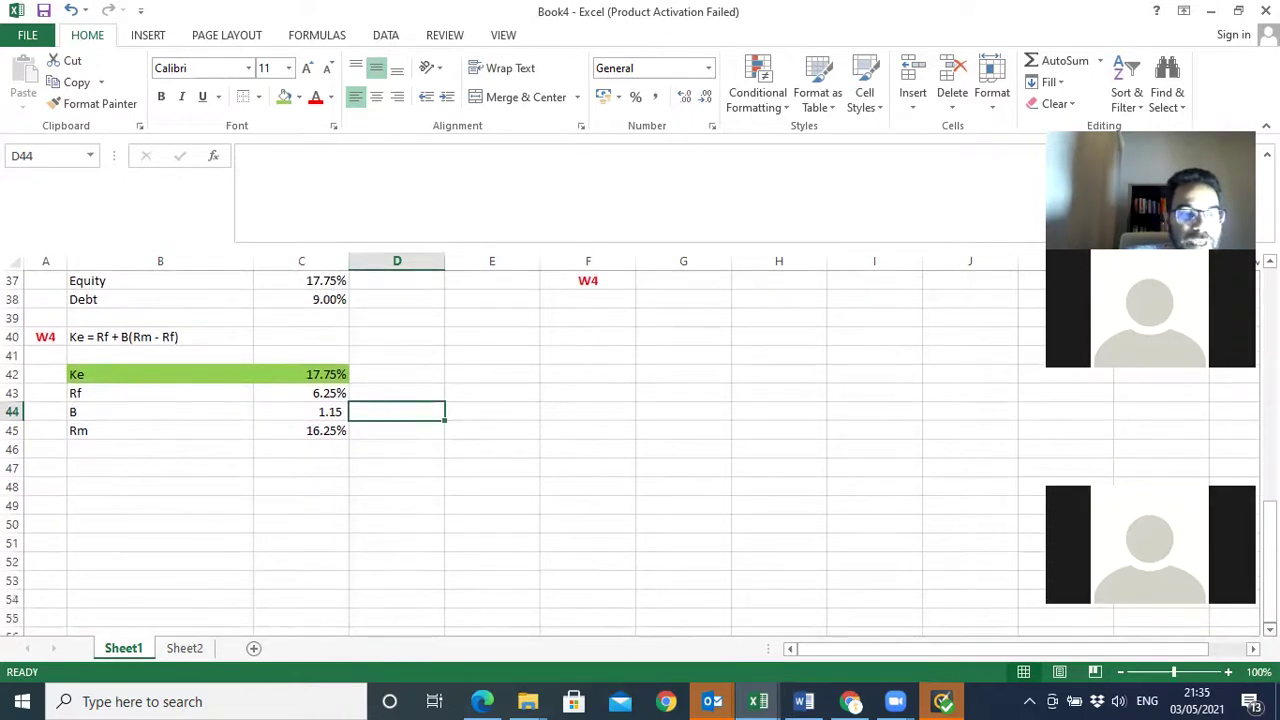
left_click(55, 465)
type("W4")
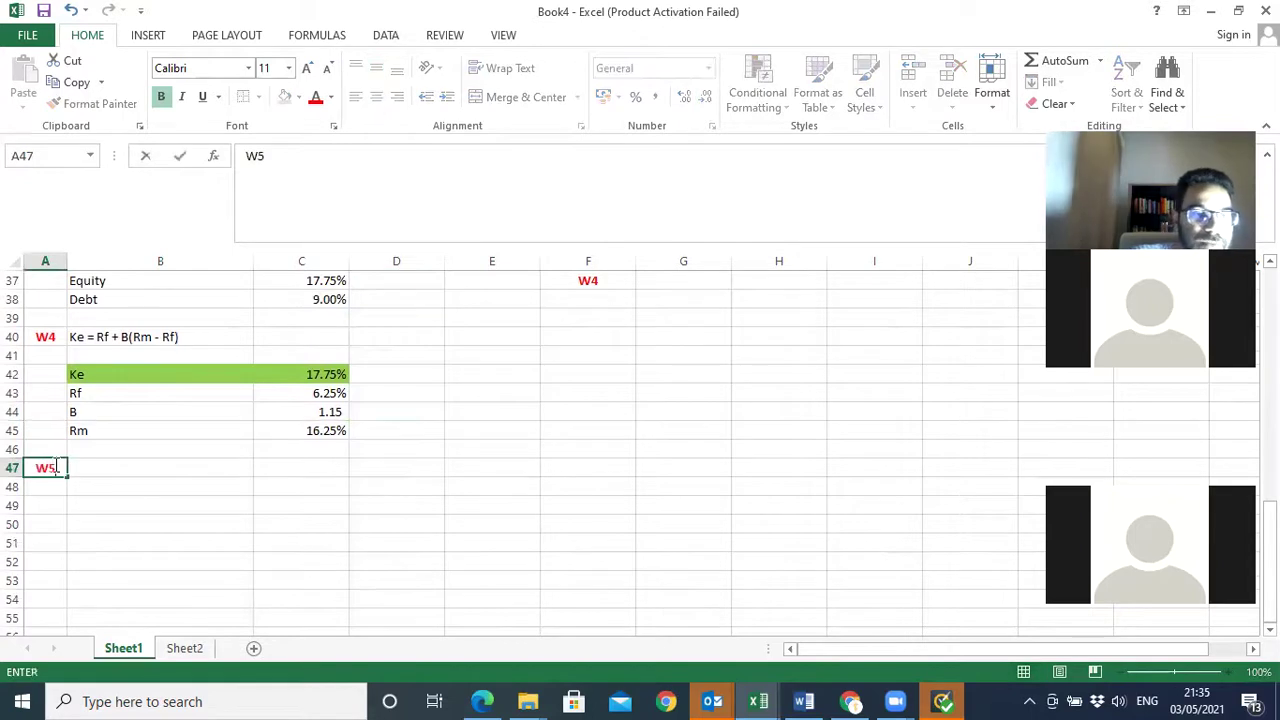
key("Return")
left_click(86, 464)
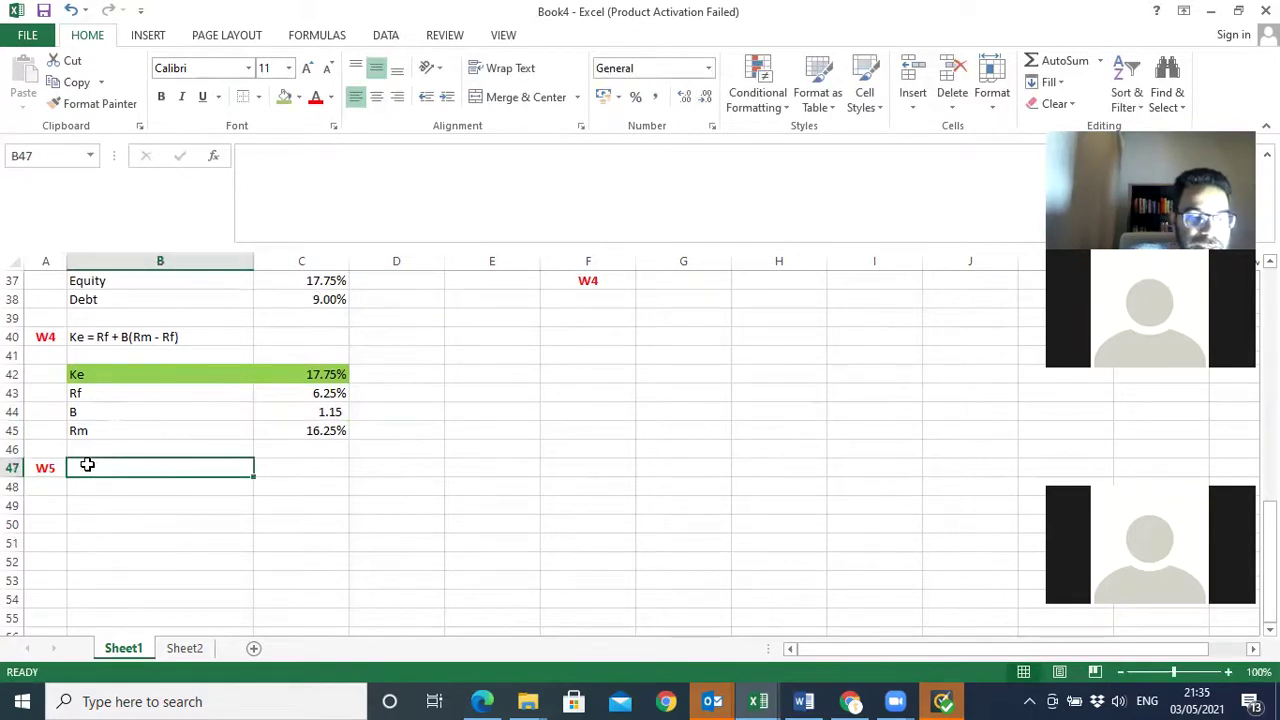
type("Debt")
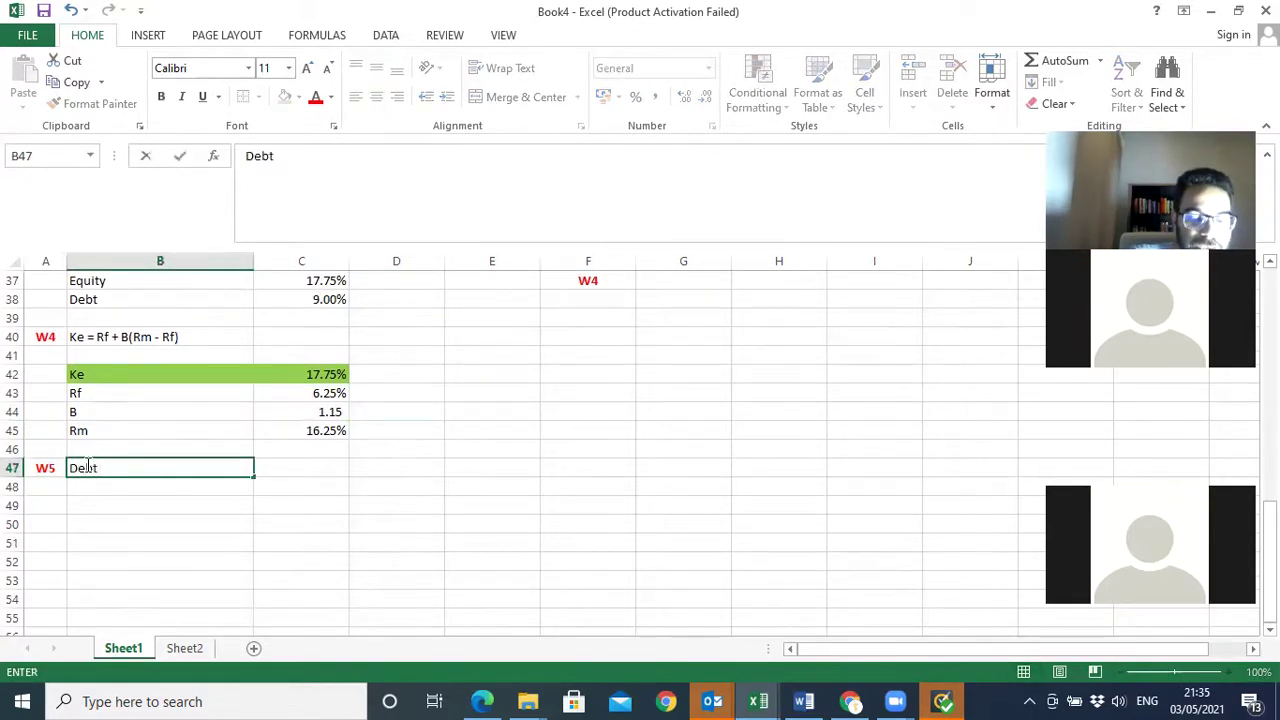
type("/Equity")
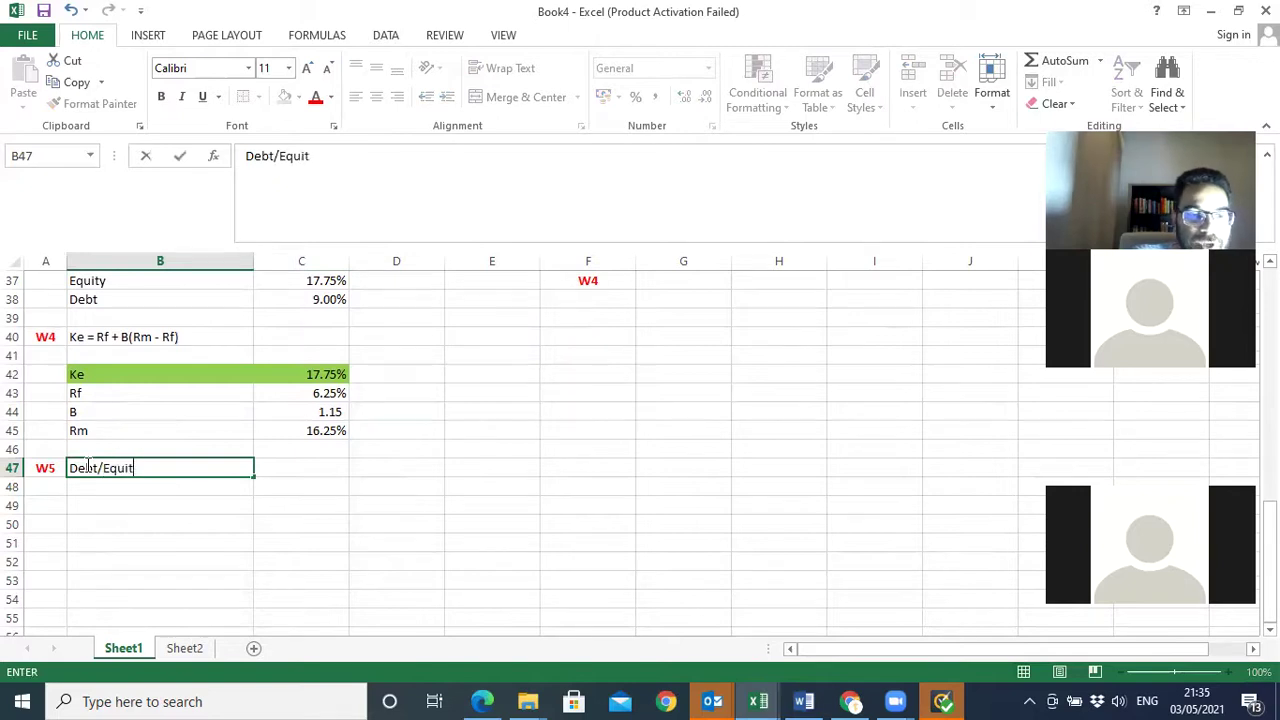
- Enter 25% as the Debt/Equity ratio in C47 and right-align it
left_click(299, 471)
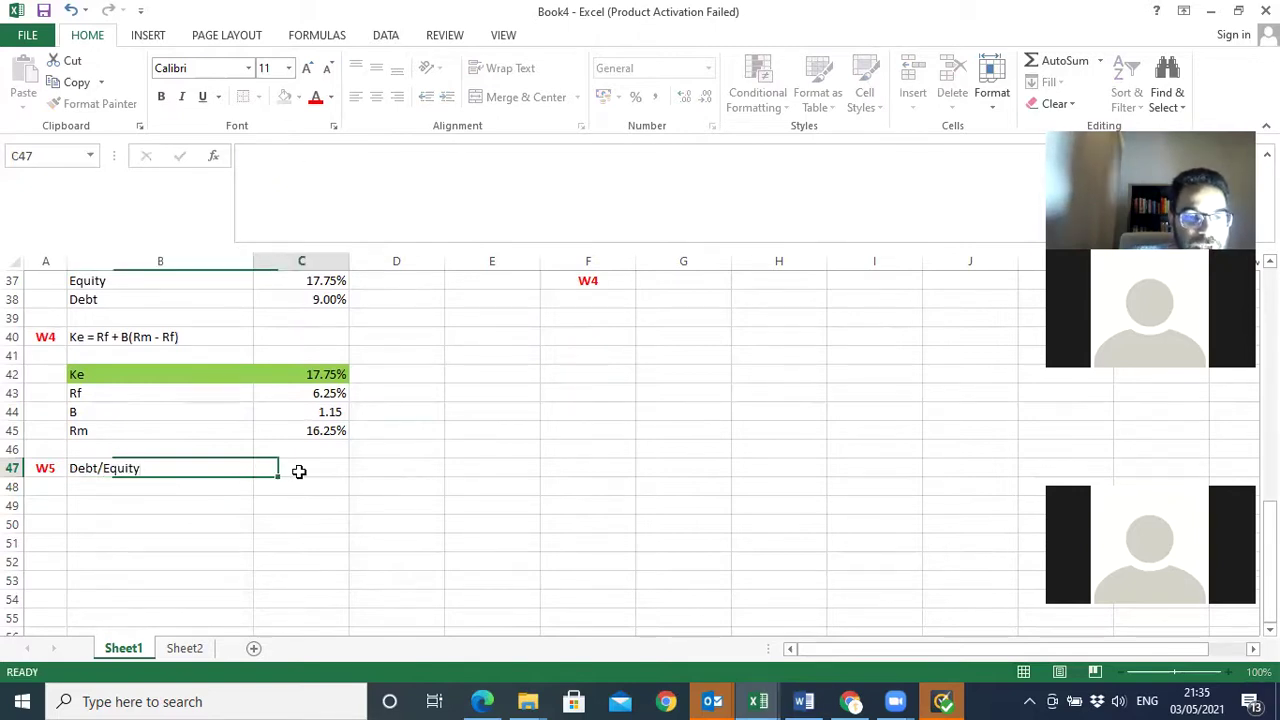
type("25")
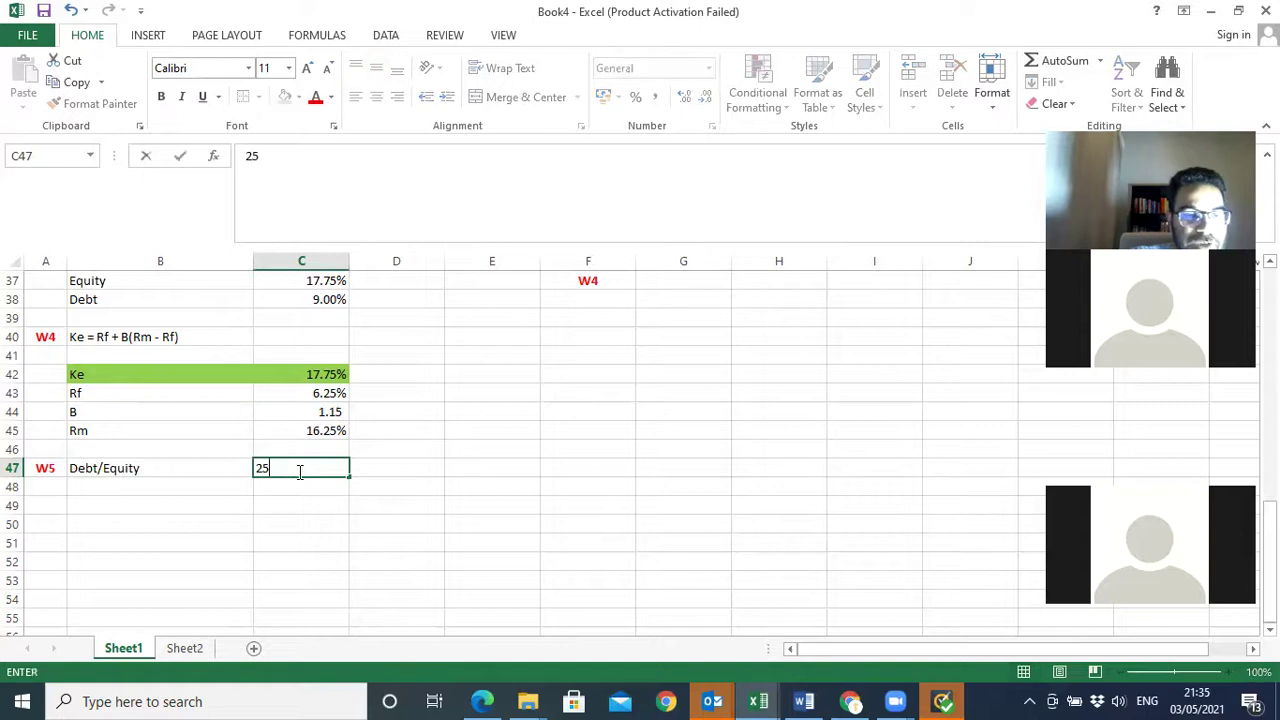
type("%")
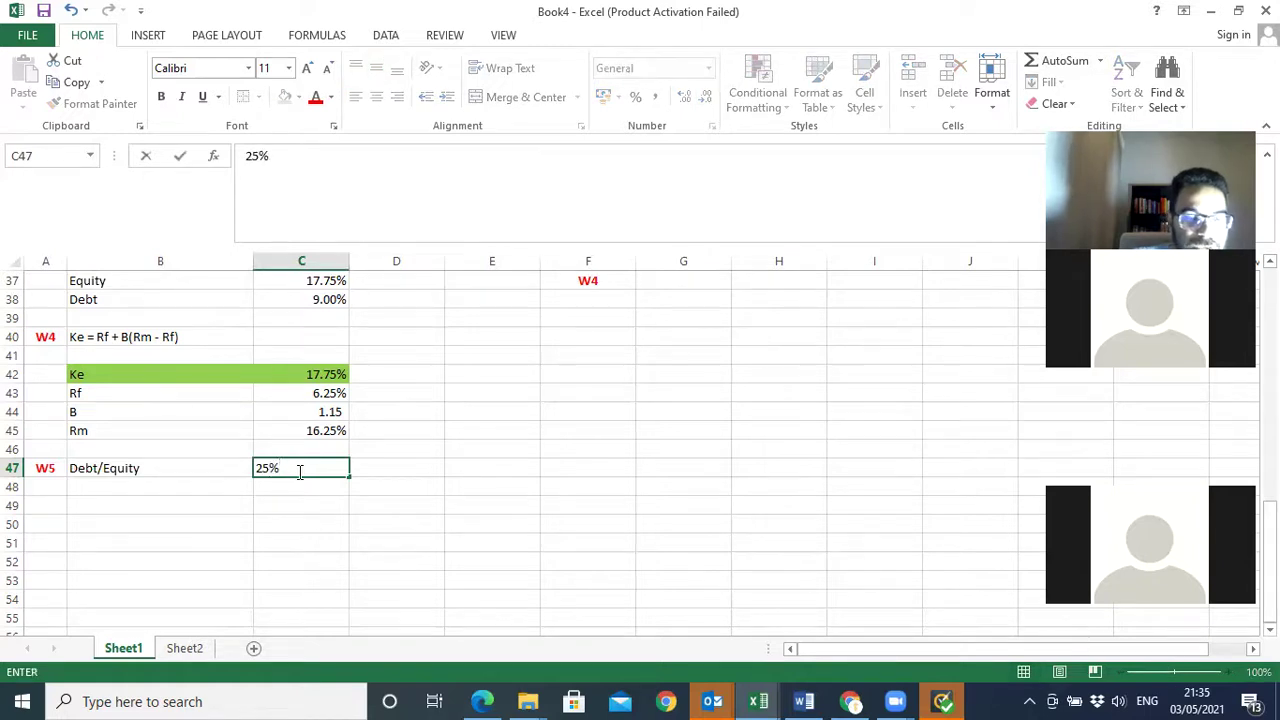
left_click(352, 548)
left_click(319, 468)
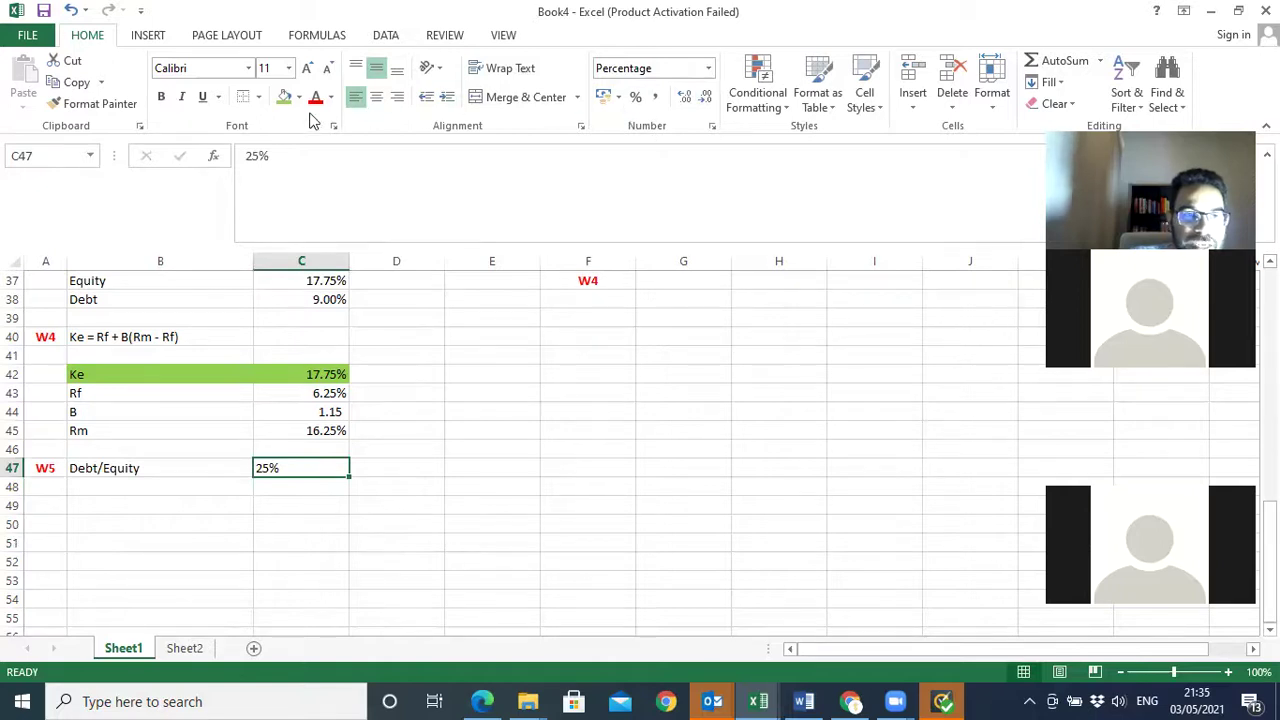
left_click(397, 97)
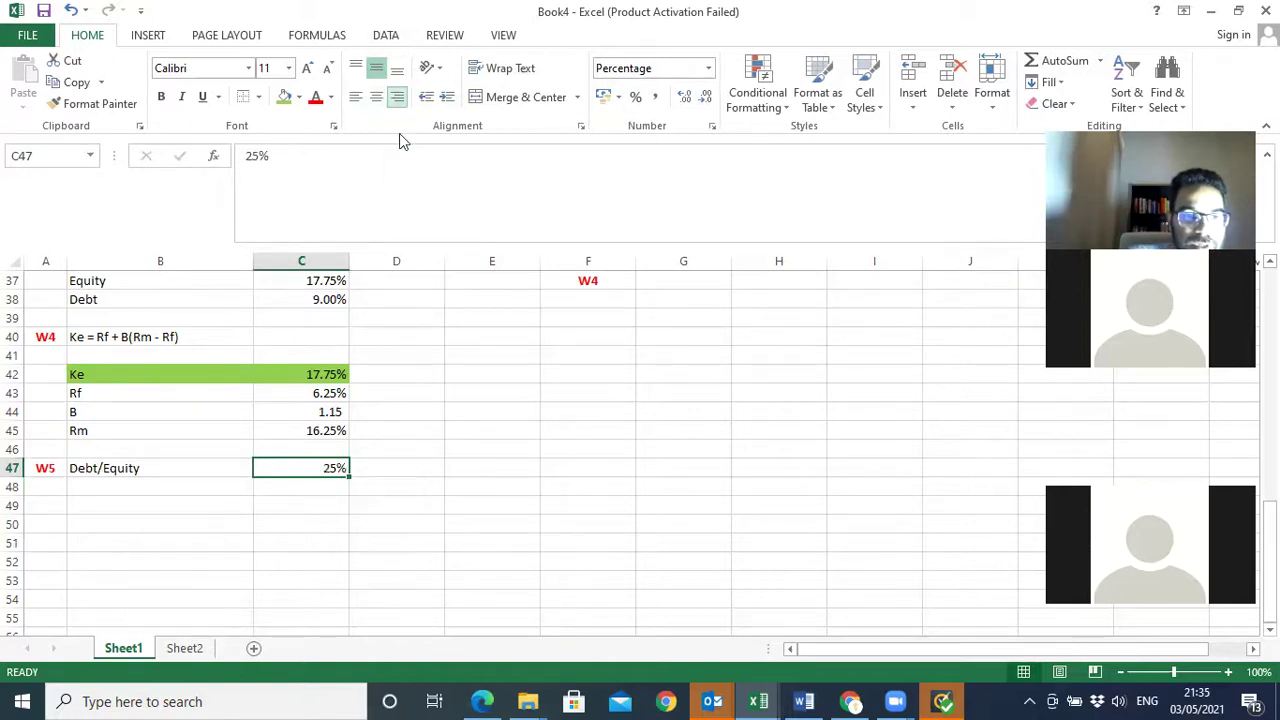
left_click(509, 466)
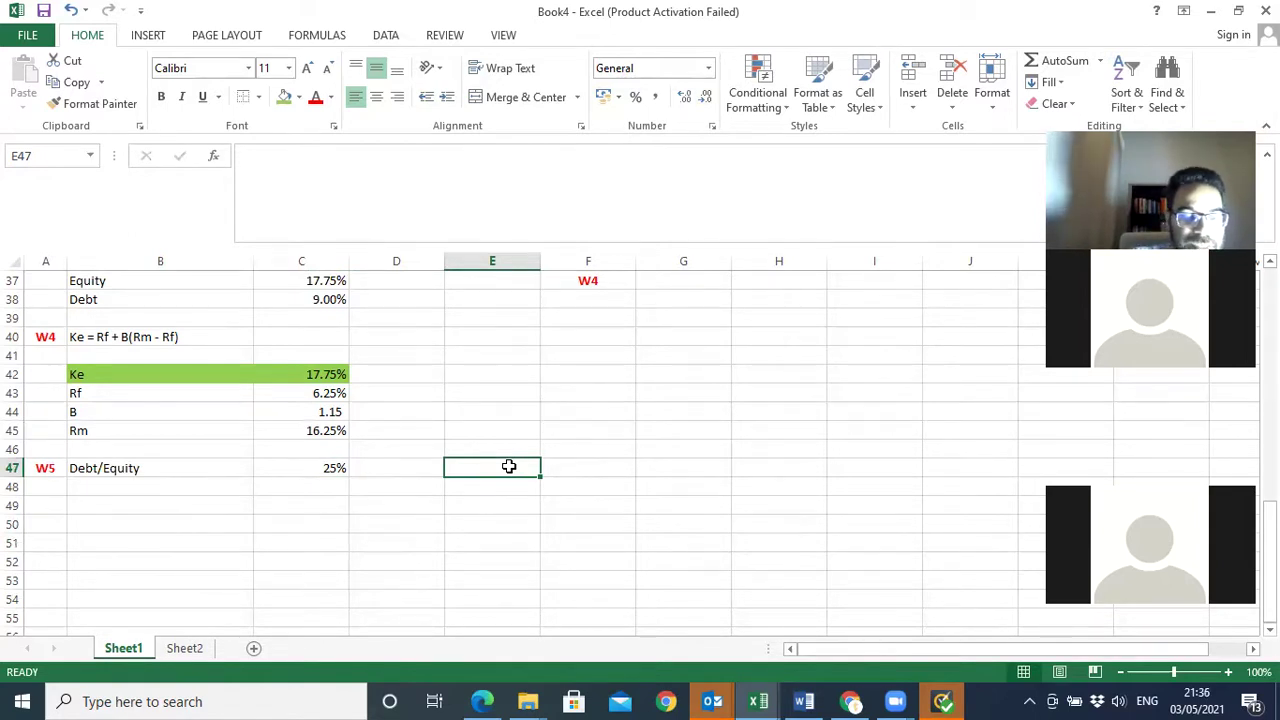
type("Debt")
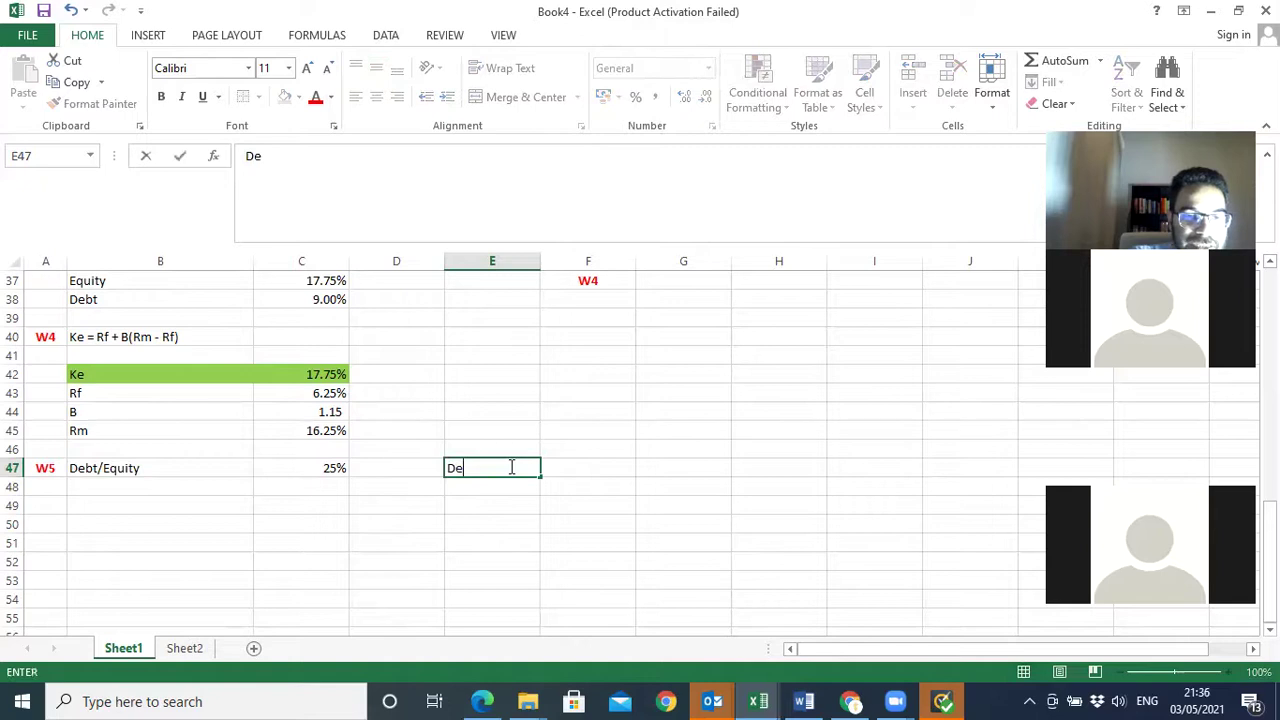
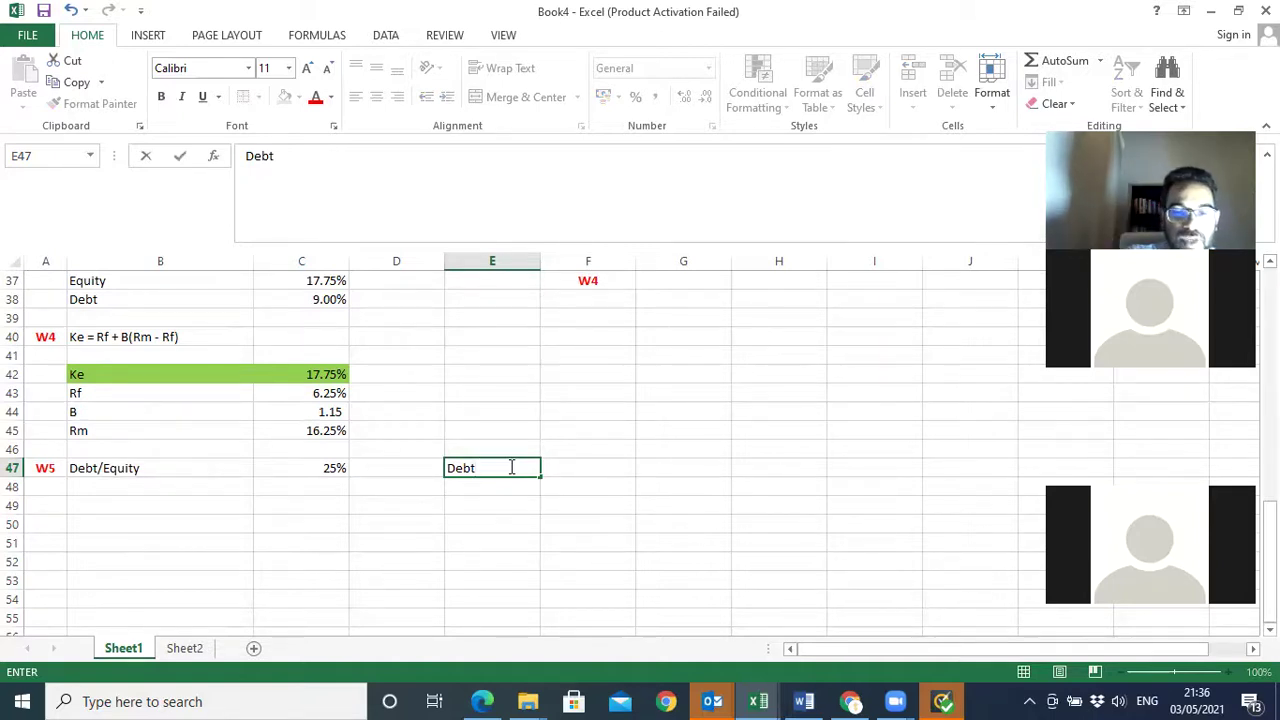
key("BackSpace")
key("BackSpace")
key("BackSpace")
key("BackSpace")
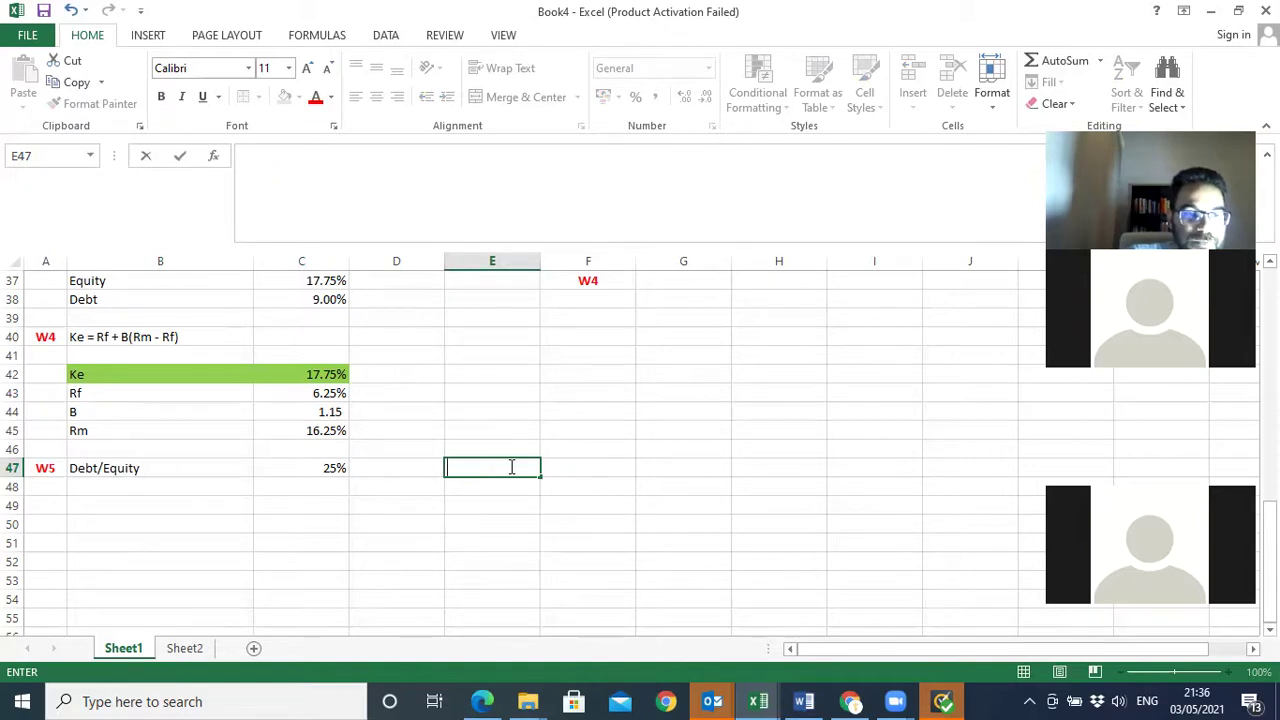
- Enter in B49 "The weighting in WACC is Debt as a percentage of total finance (i.e. debt + equity). The same goes for equity."
left_click(120, 505)
type("The weighting in WACC is")
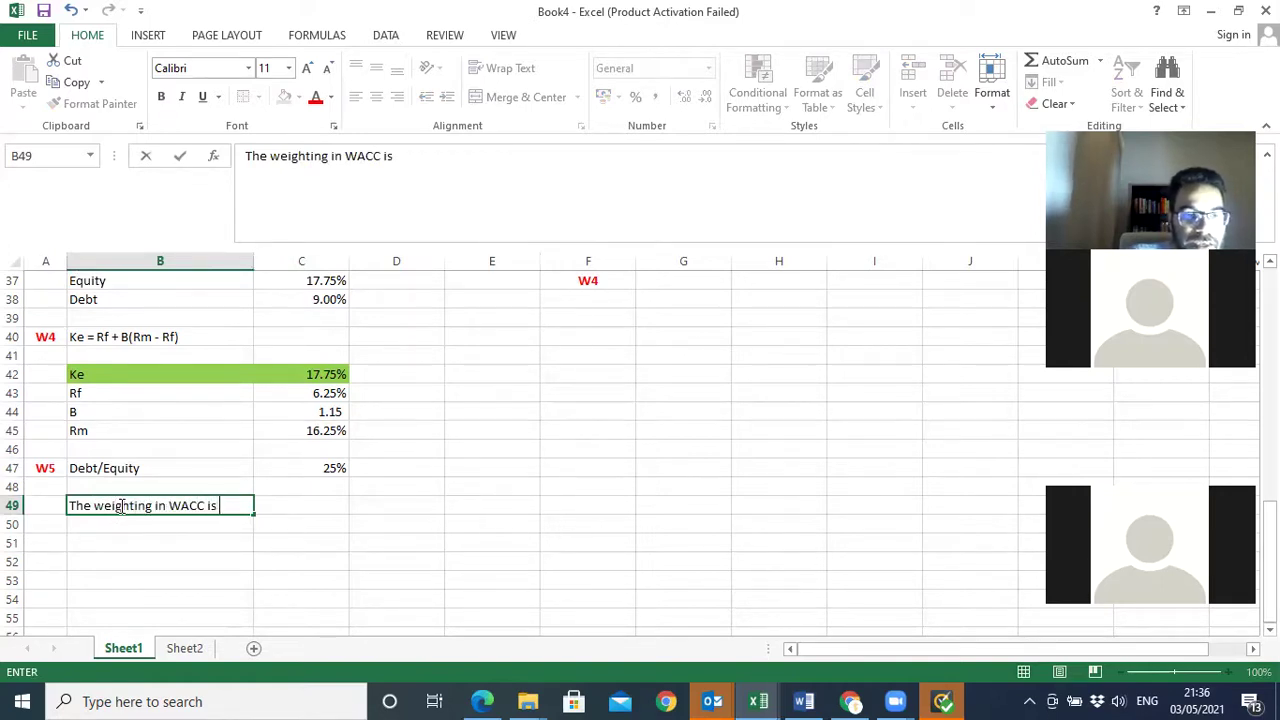
type(" Debt as a percenta")
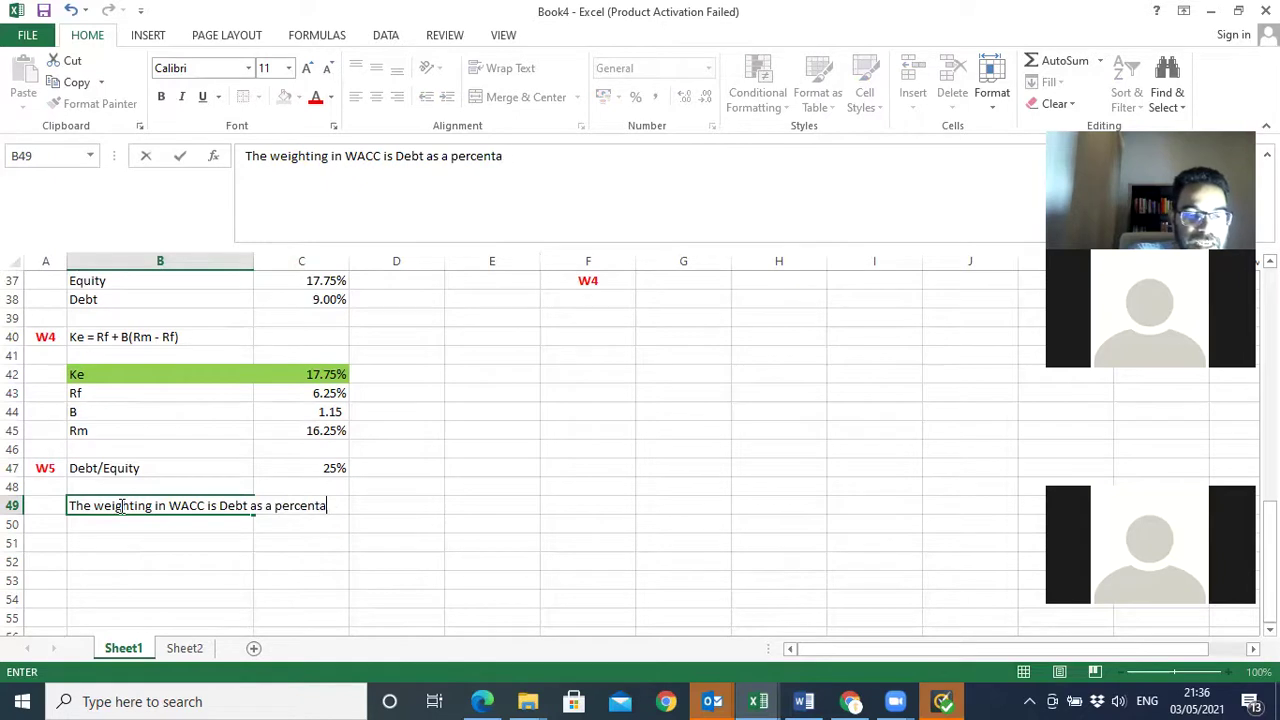
type("ge of to")
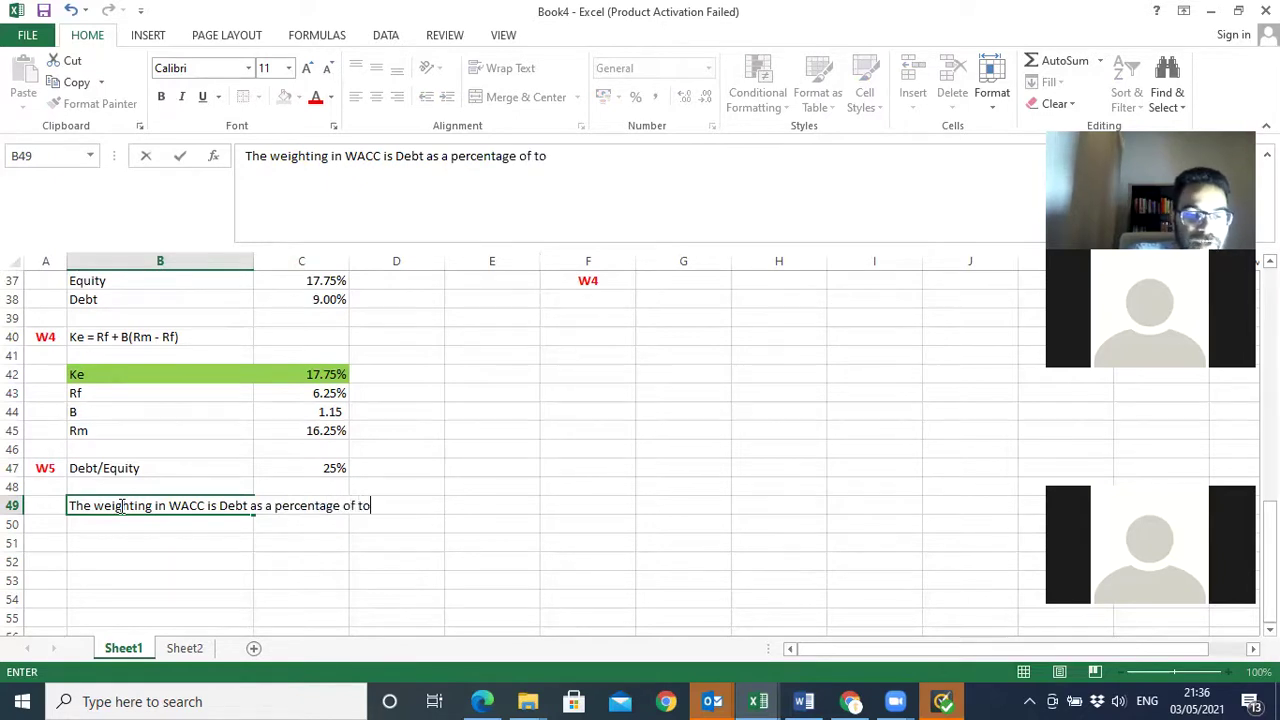
type("tal finance (")
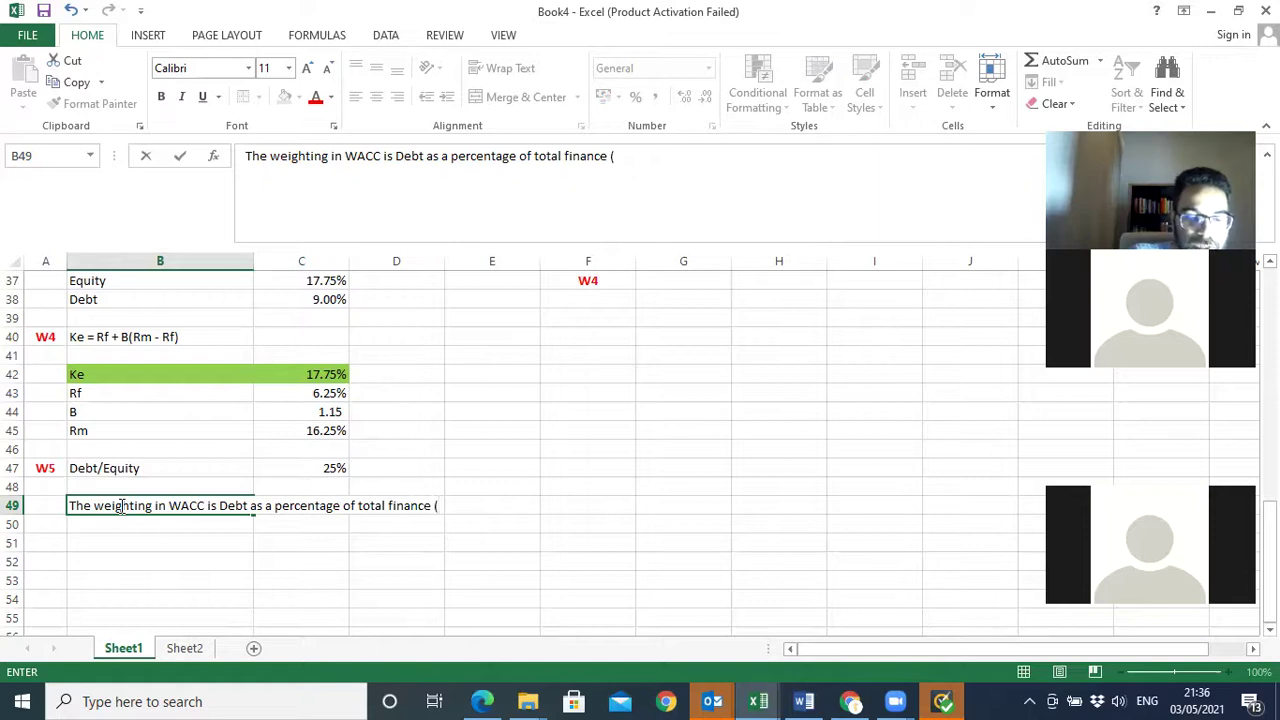
type("i..")
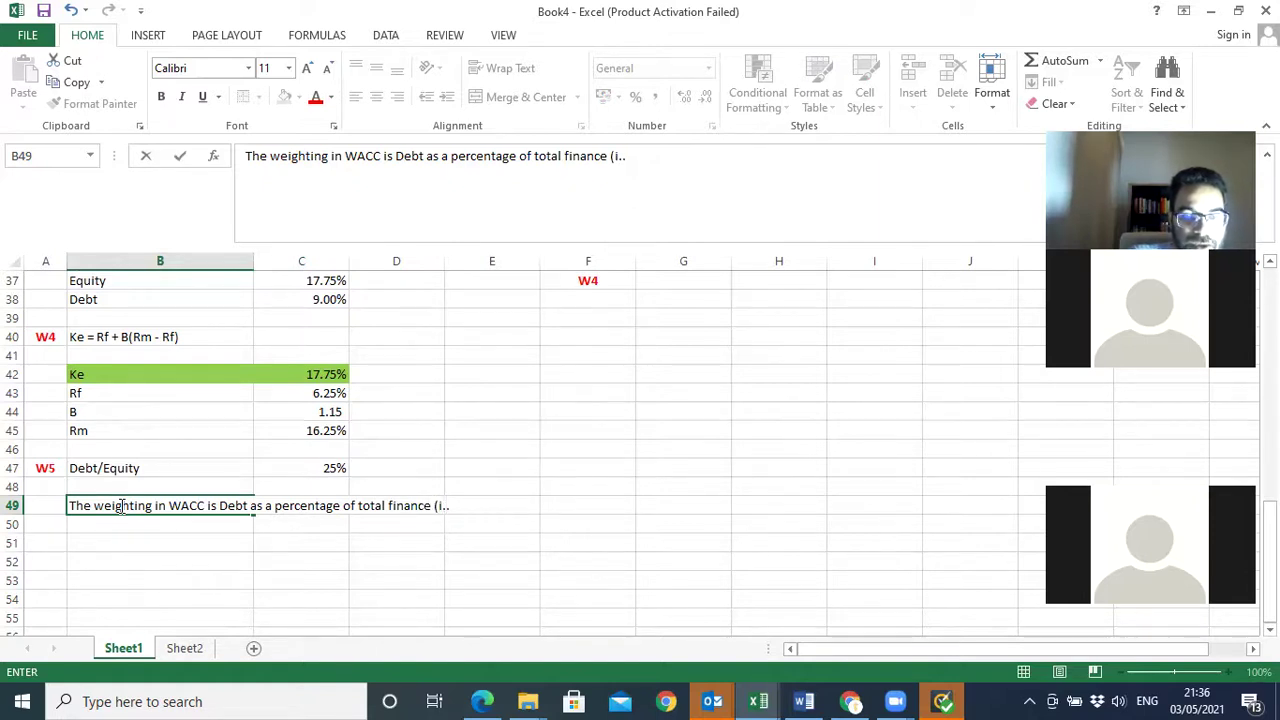
key("BackSpace")
type("e. debt +")
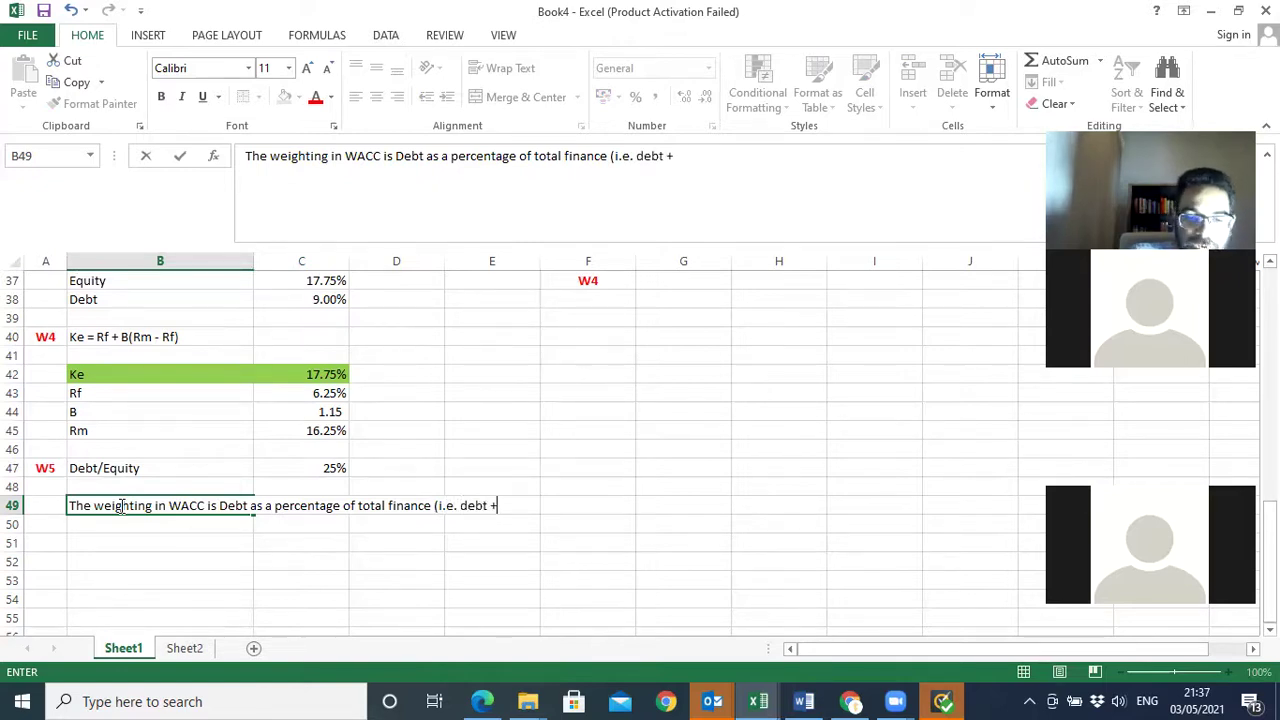
type(" e")
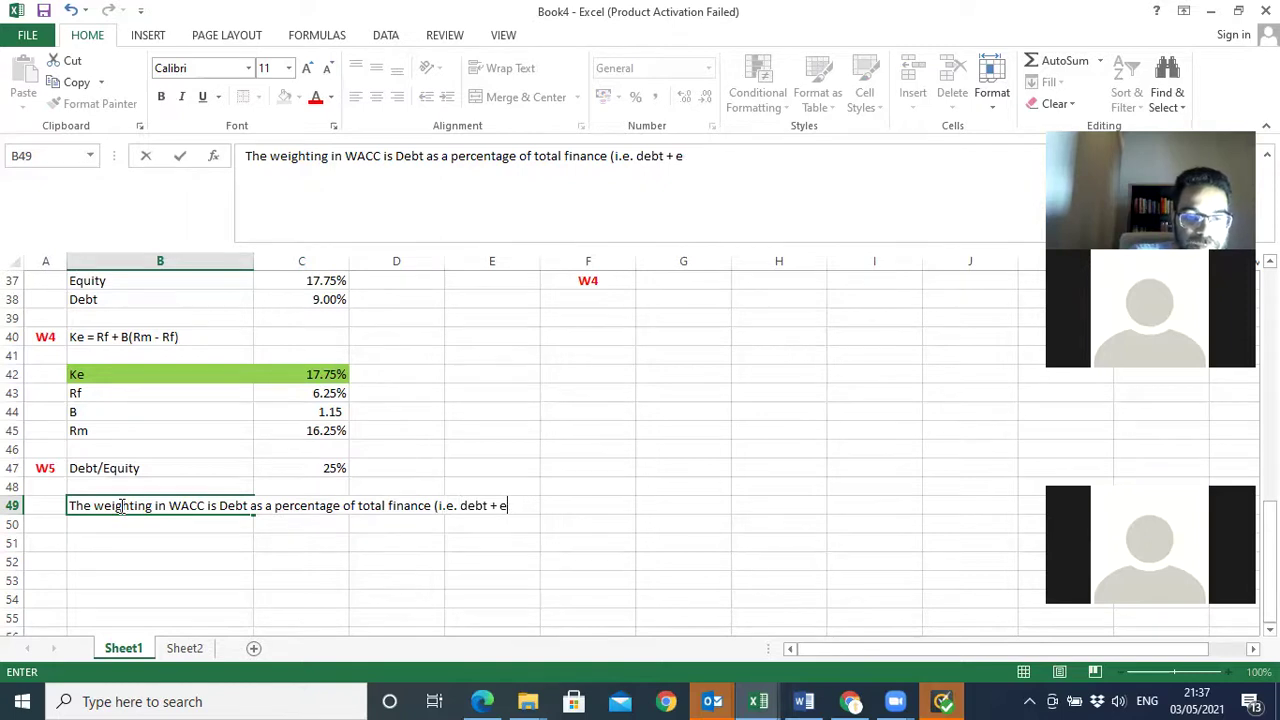
type("qity")
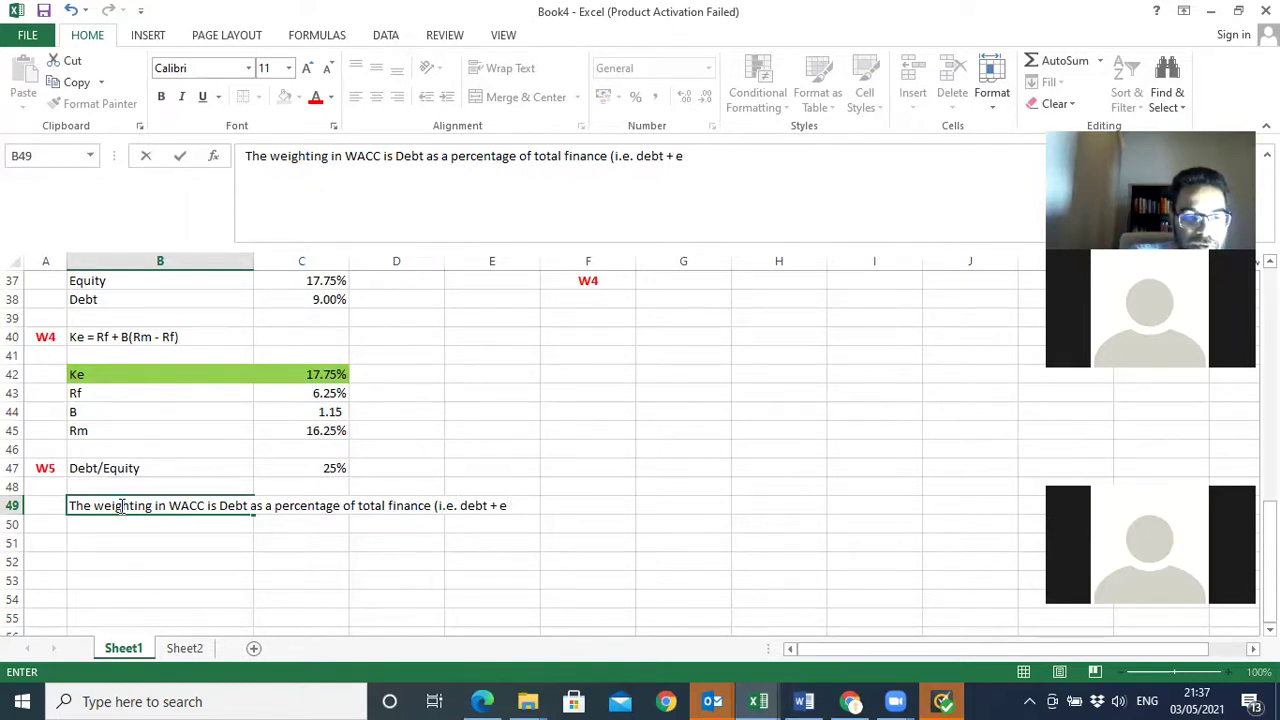
type("ity). The same ")
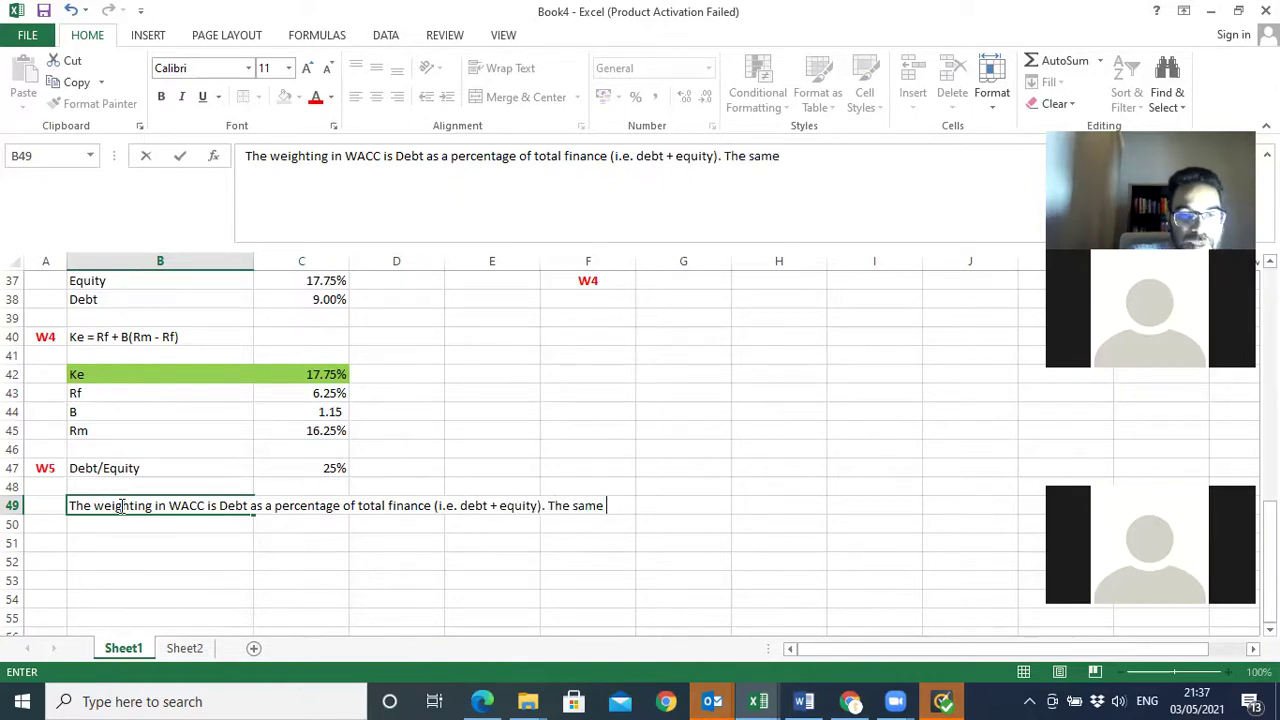
type("goes for e")
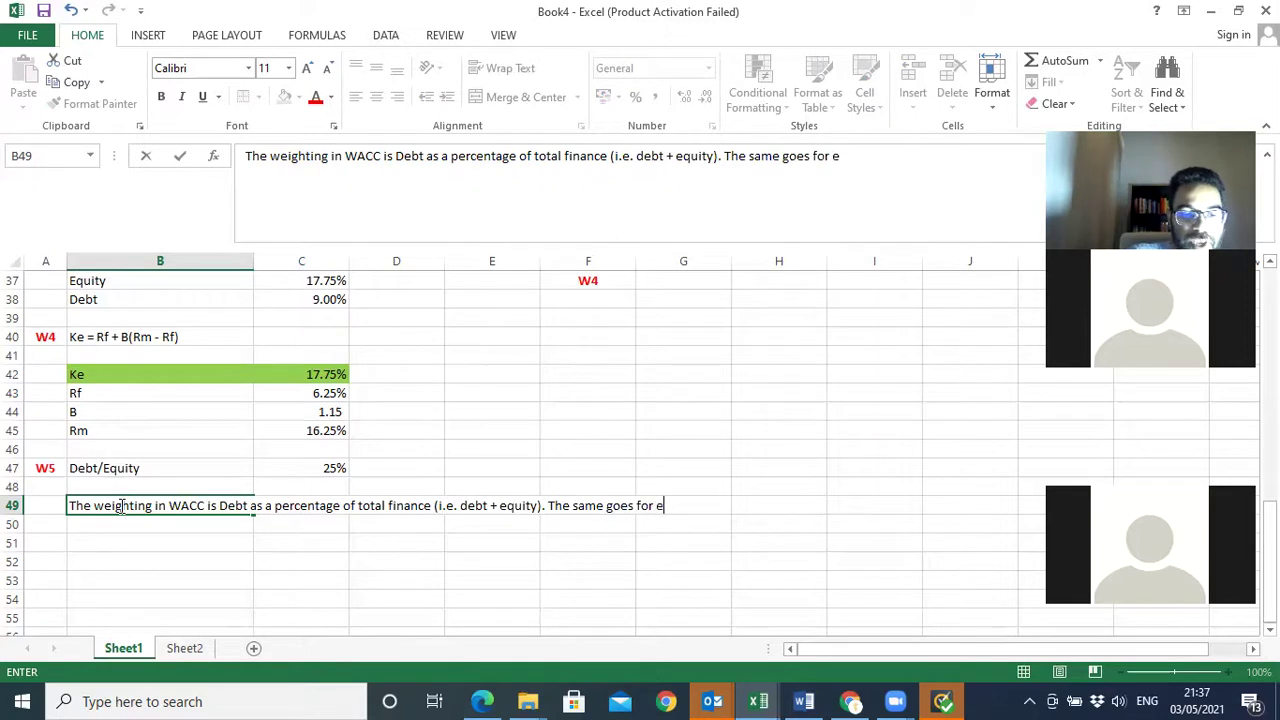
type("quity.")
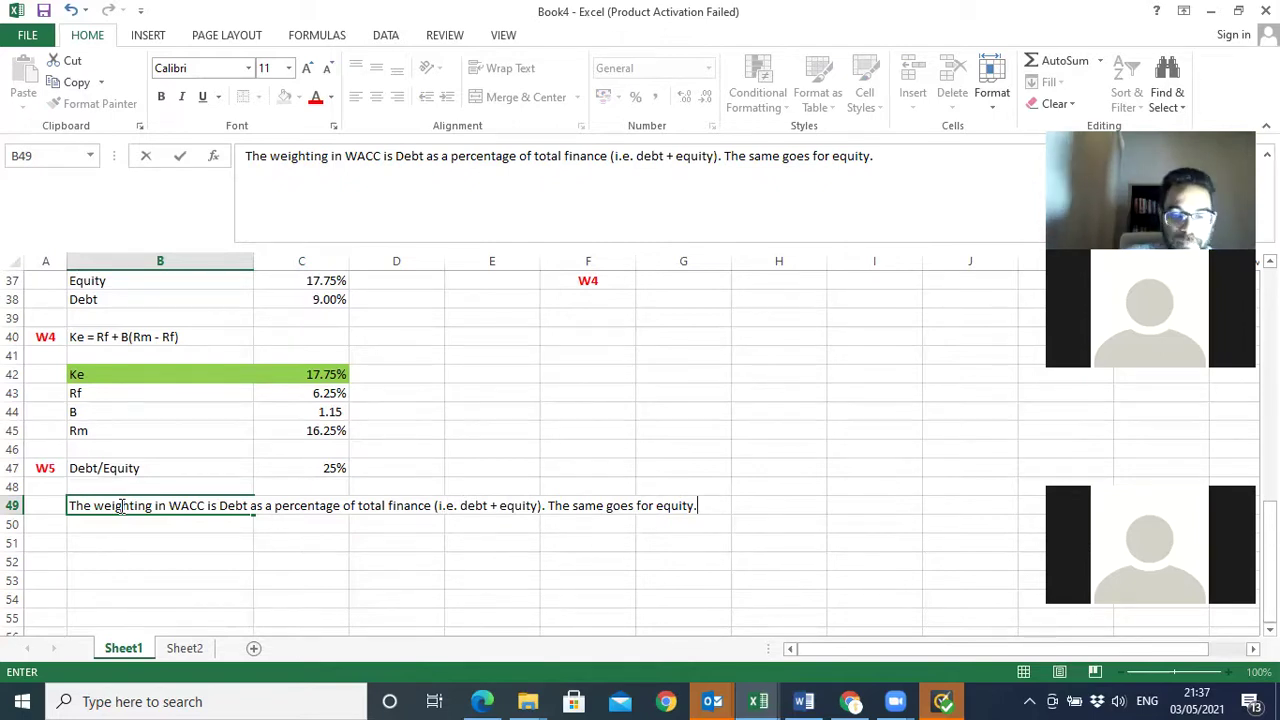
left_click(140, 535)
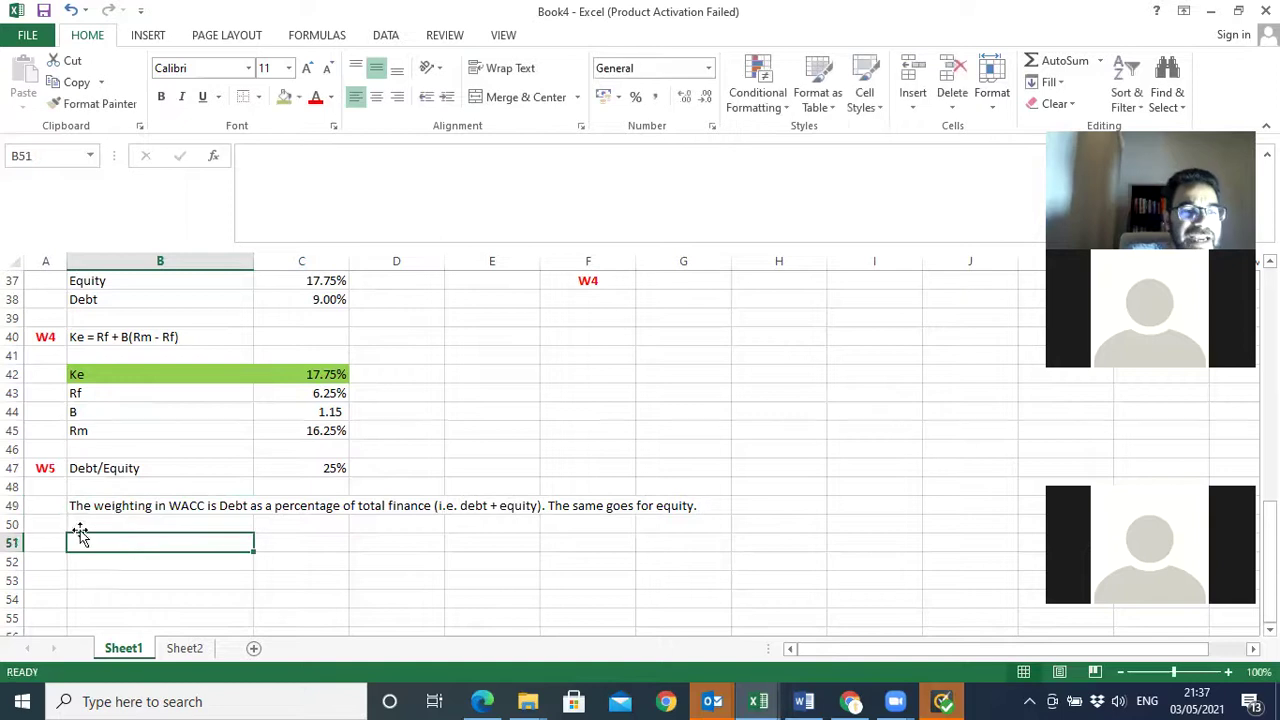
left_click(13, 505)
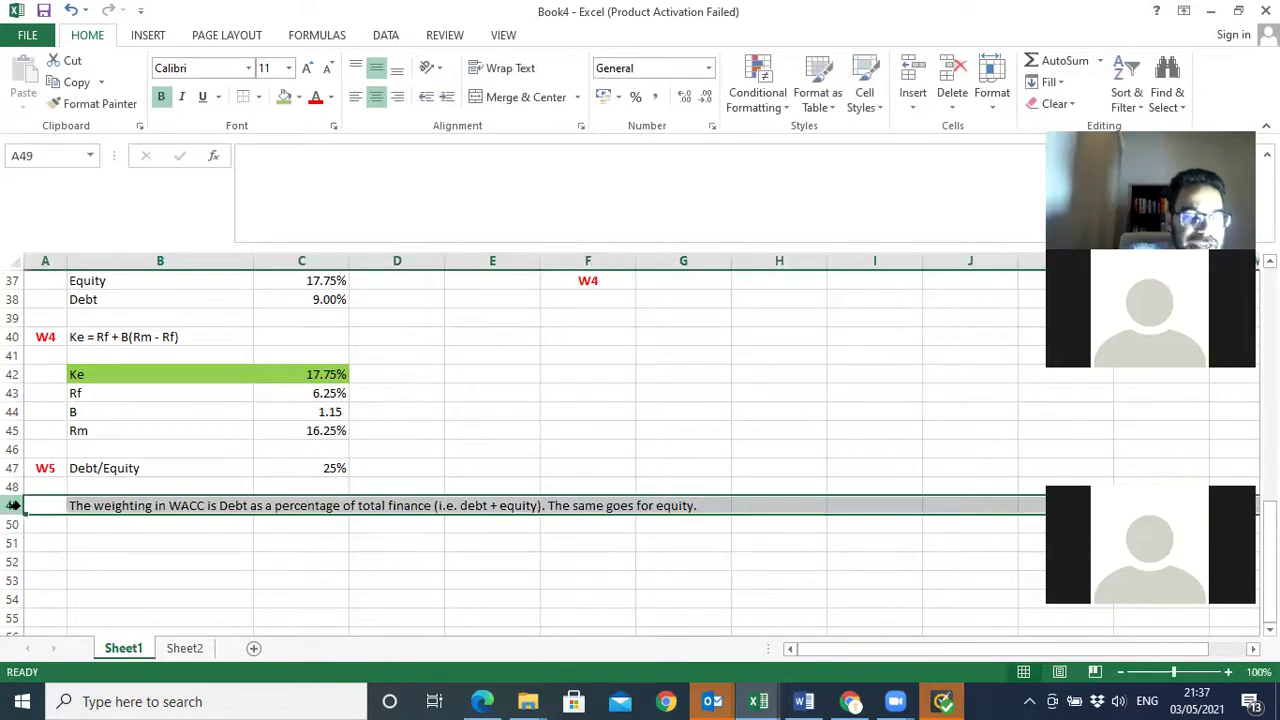
right_click(13, 505)
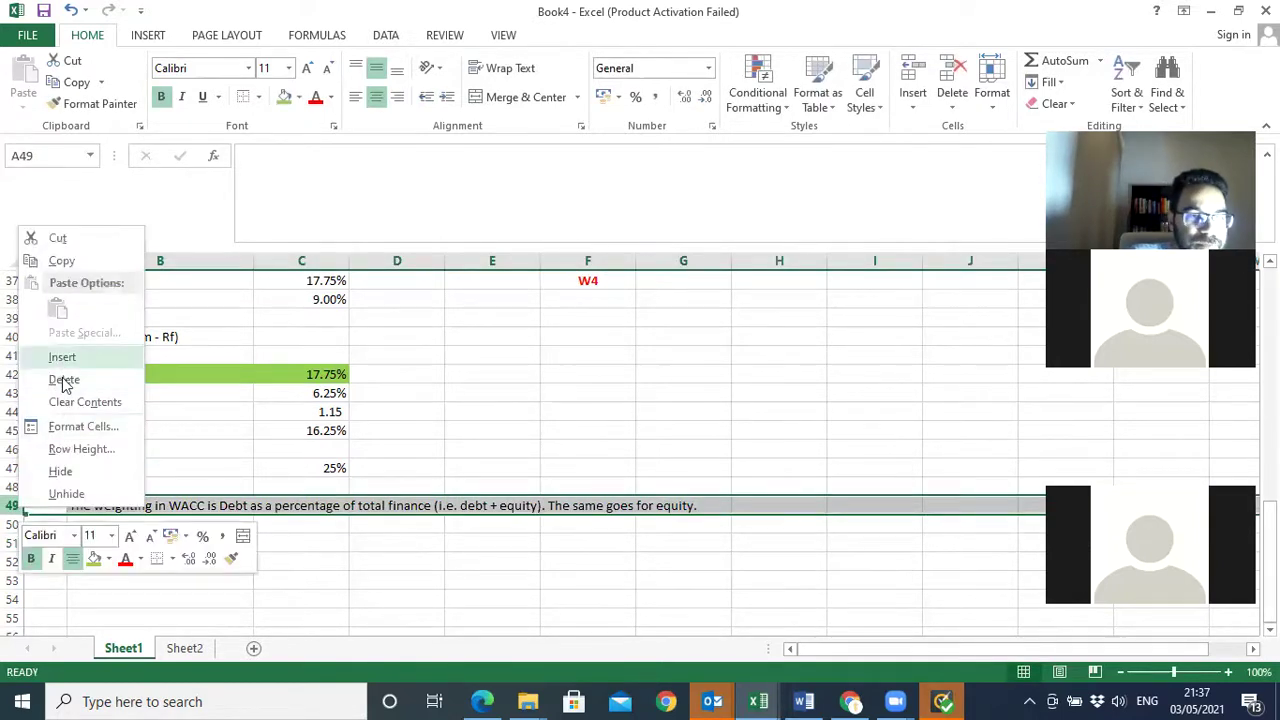
key("Escape")
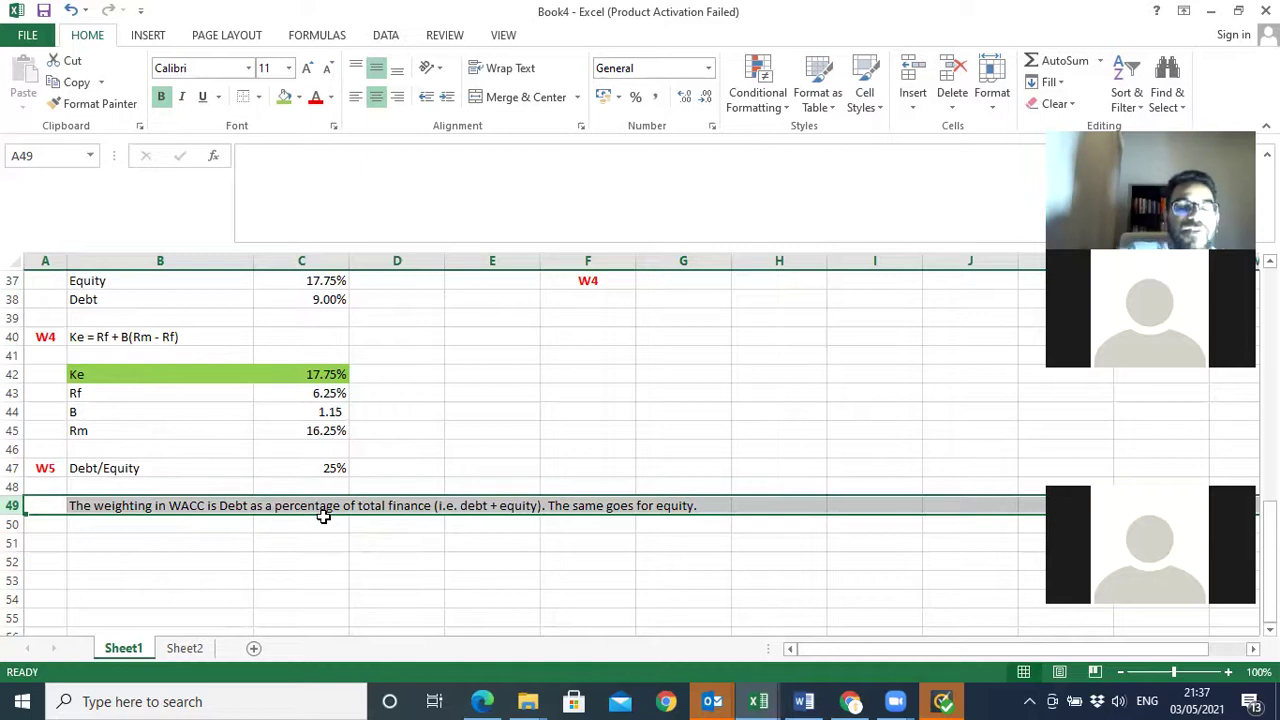
- Add a Debt row directly below the weighting note, with the label in B50 and 25 in C50
left_click(114, 524)
type("Deb")
type("t")
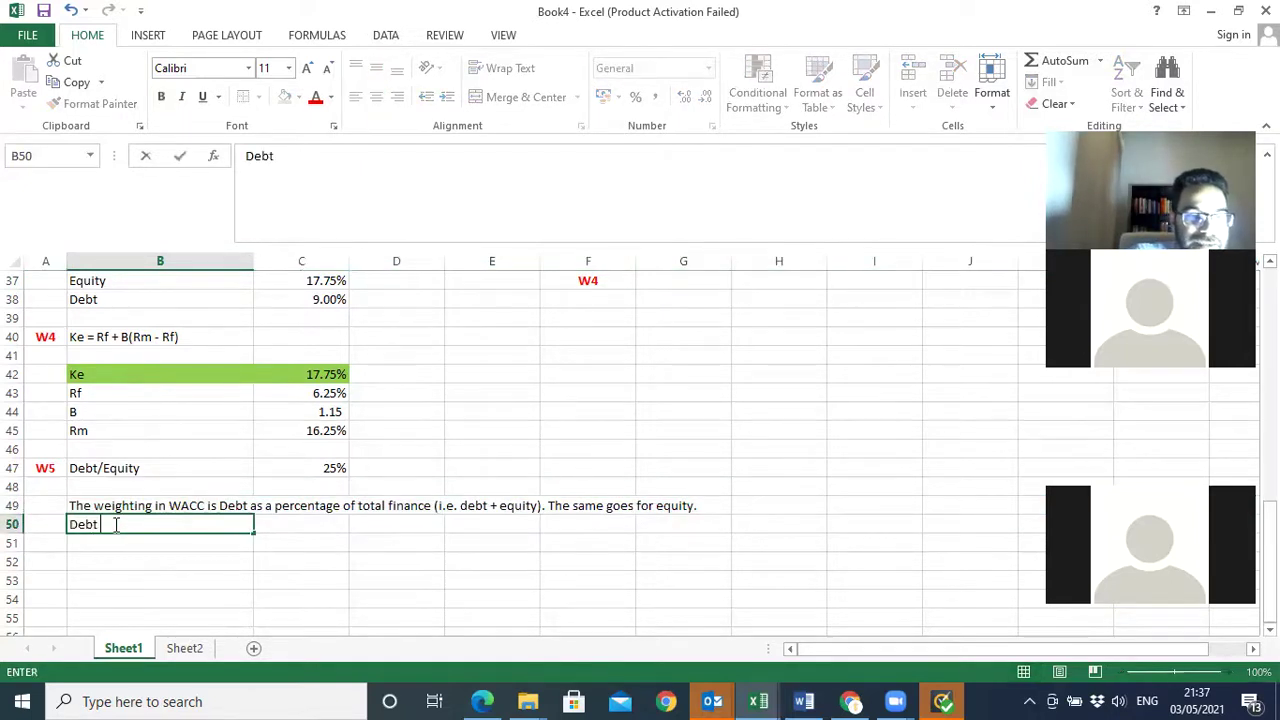
key("Tab")
type("25")
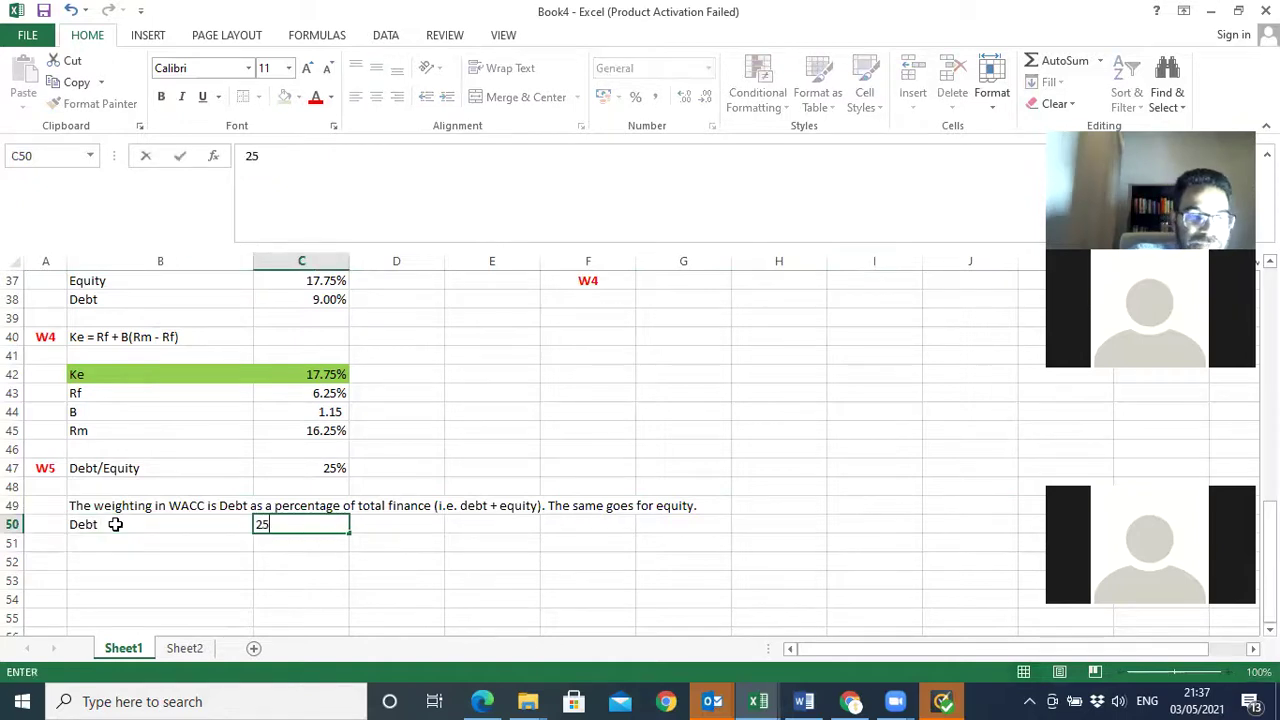
key("Return")
- Add an Equity row under Debt, with the label in B51 and the value 100 in C51
key("Left")
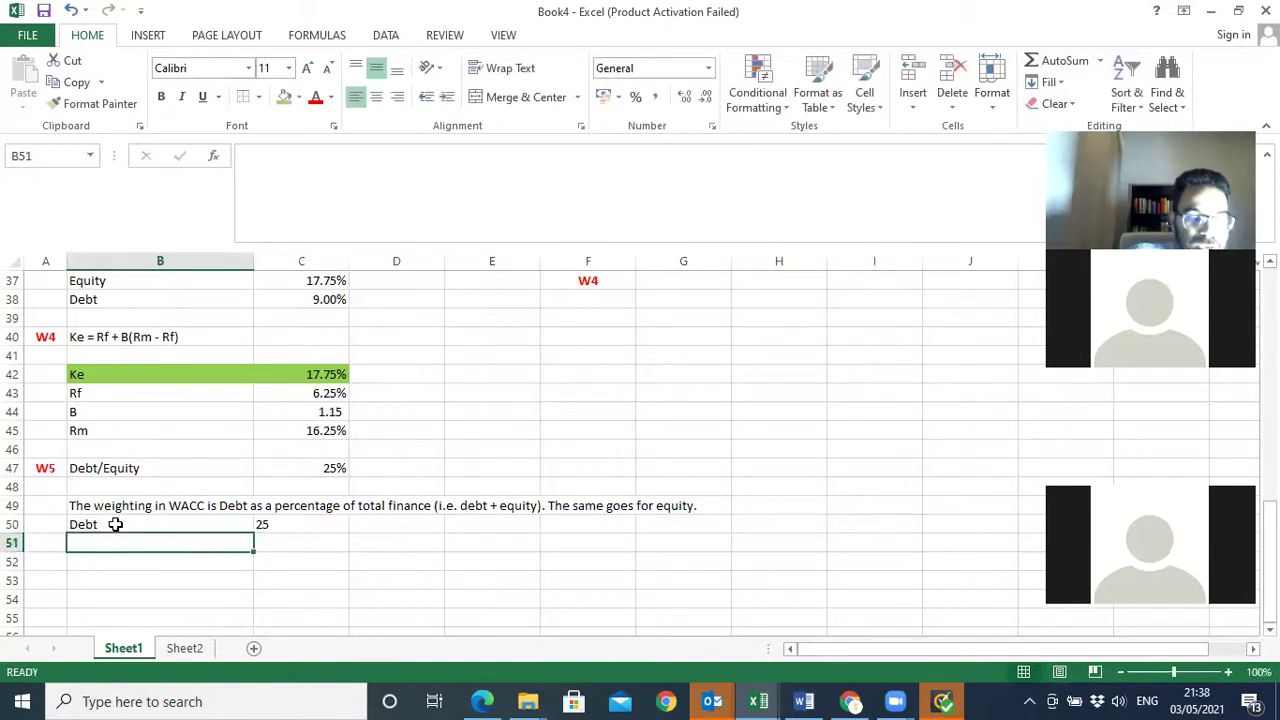
type("Equity")
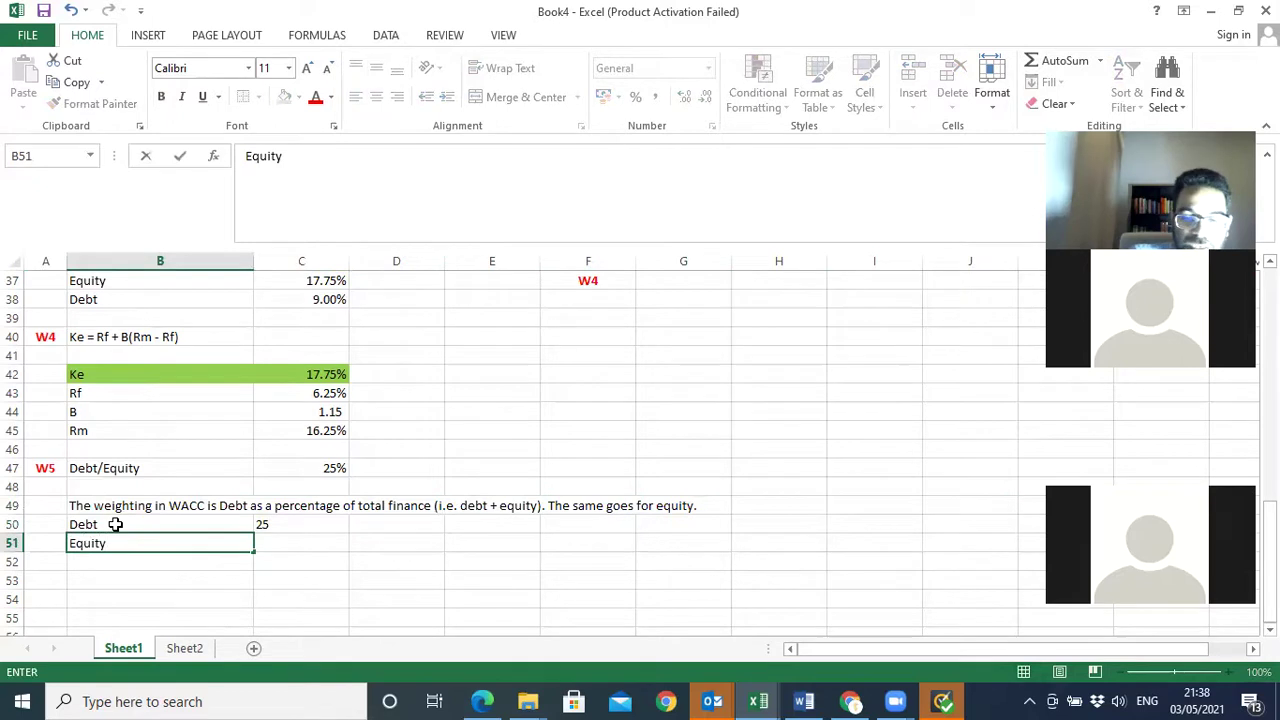
key("Tab")
type("=(")
key("BackSpace")
key("BackSpace")
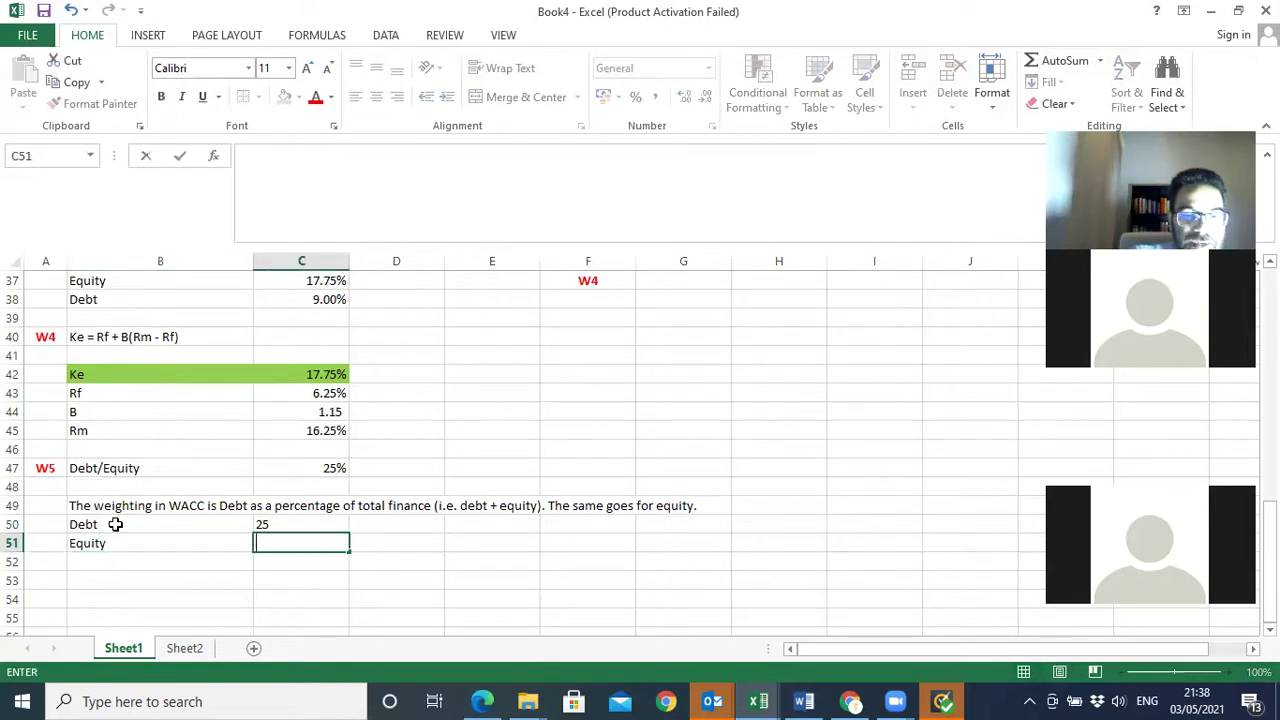
key("Return")
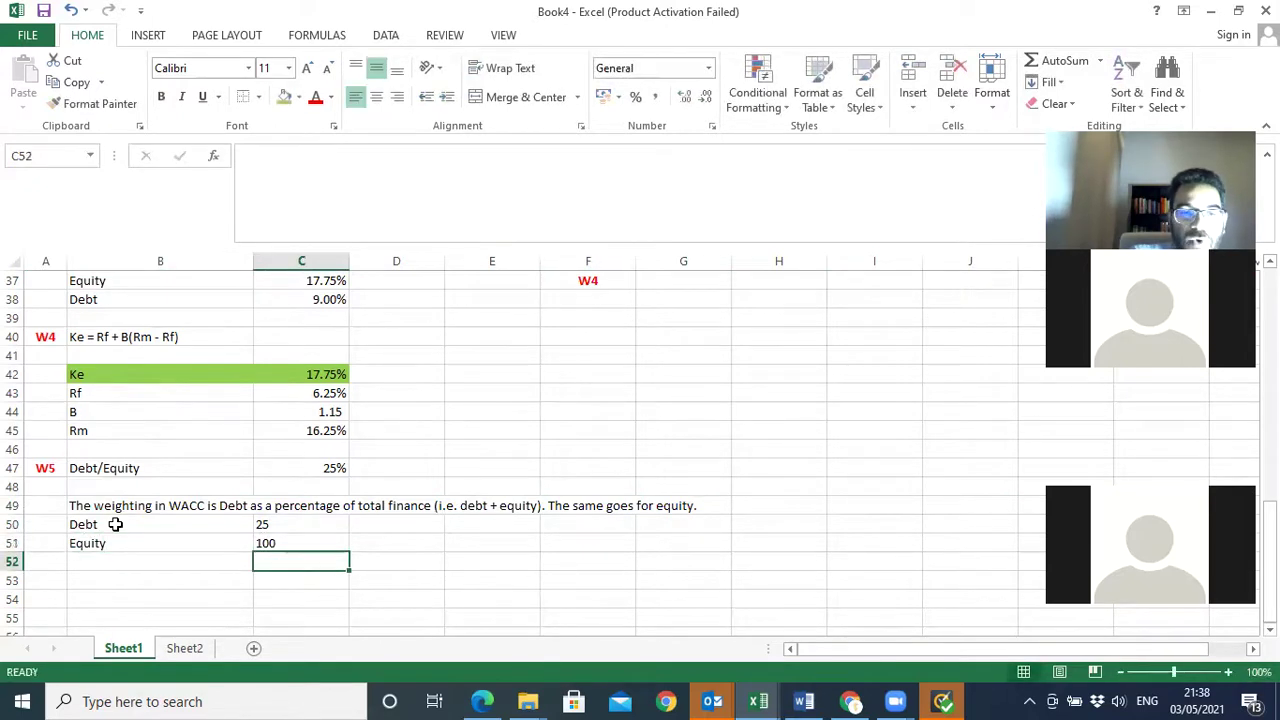
- Add a Total finance row with the label in B52 and the sum of C50:C51 in C52
type("Tota")
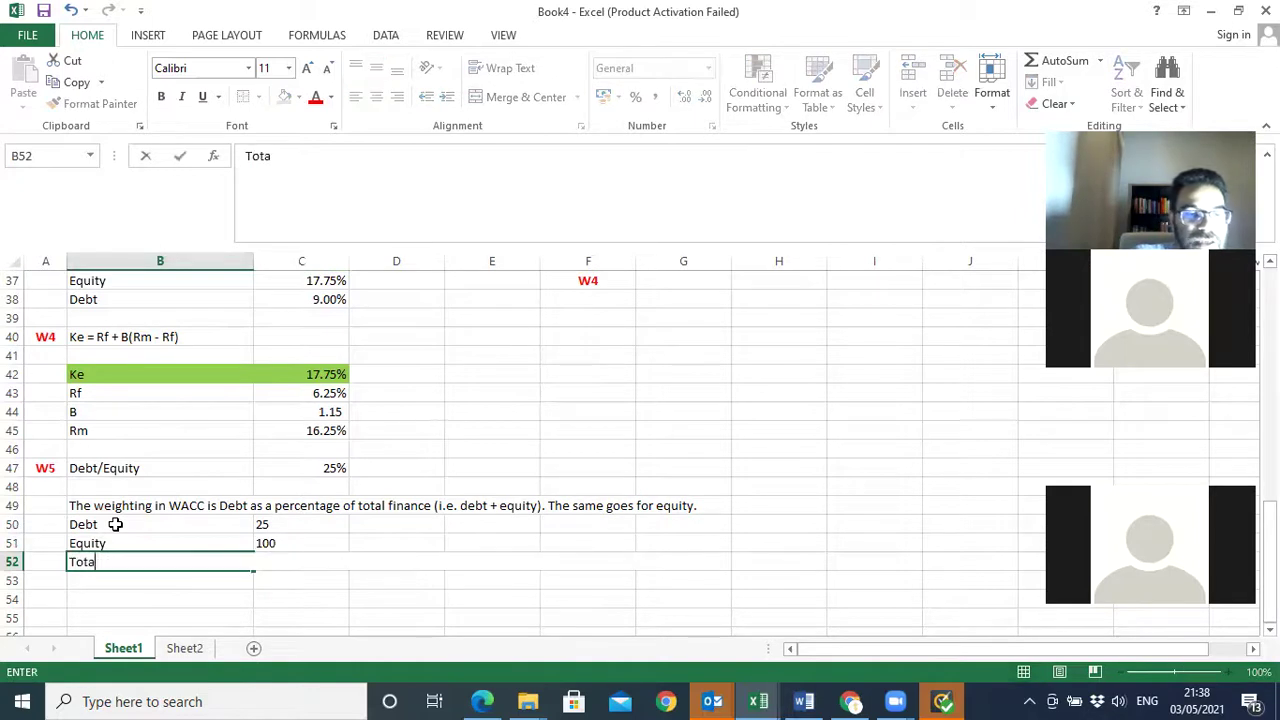
type("l finance")
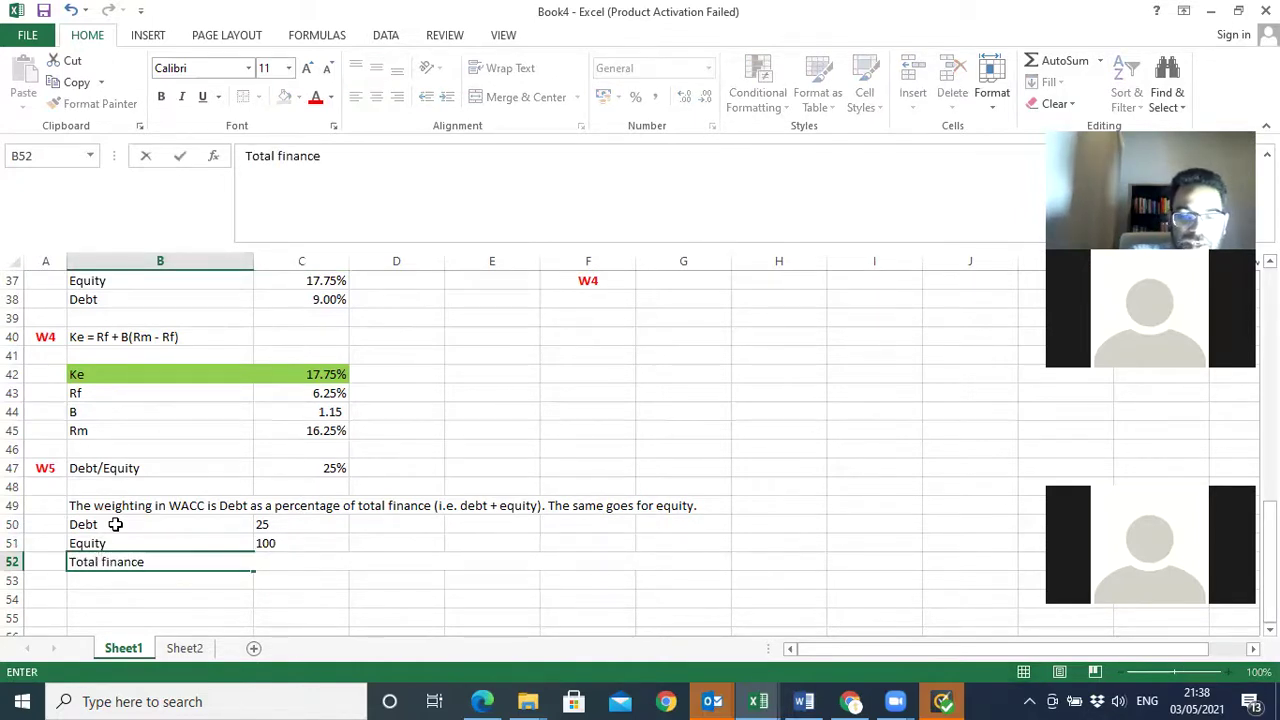
key("Tab")
type("=")
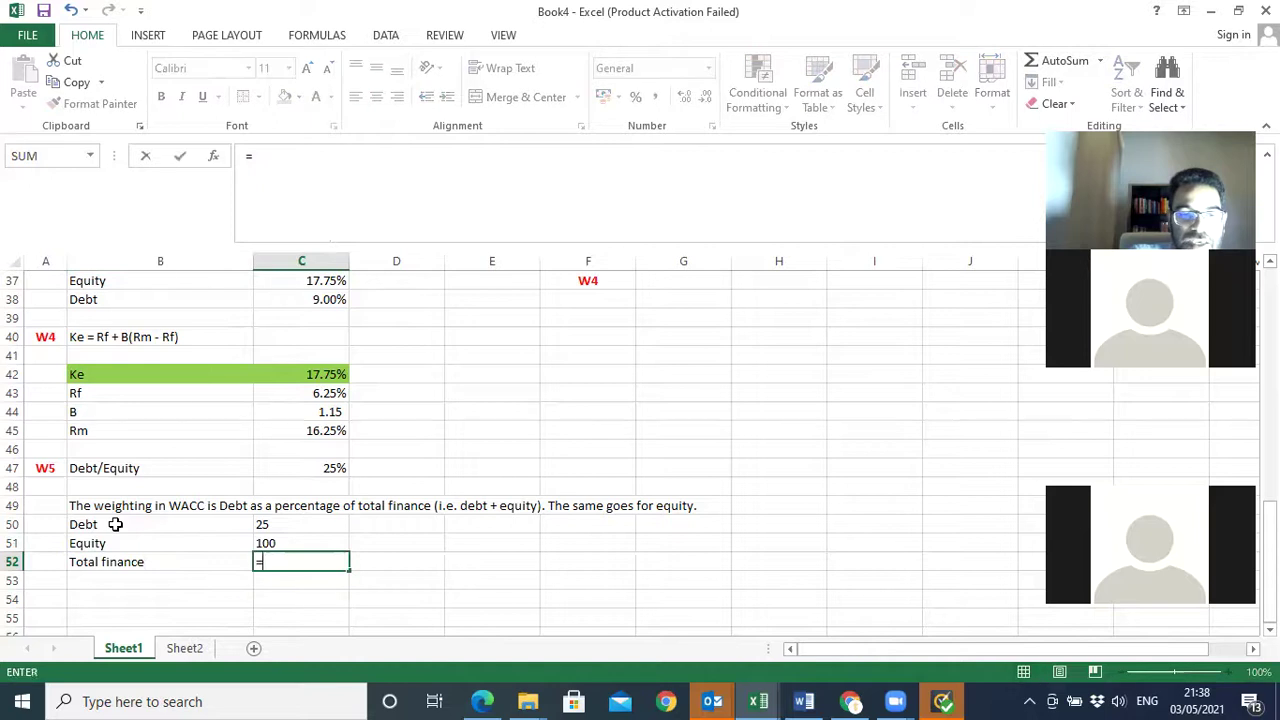
type("sum")
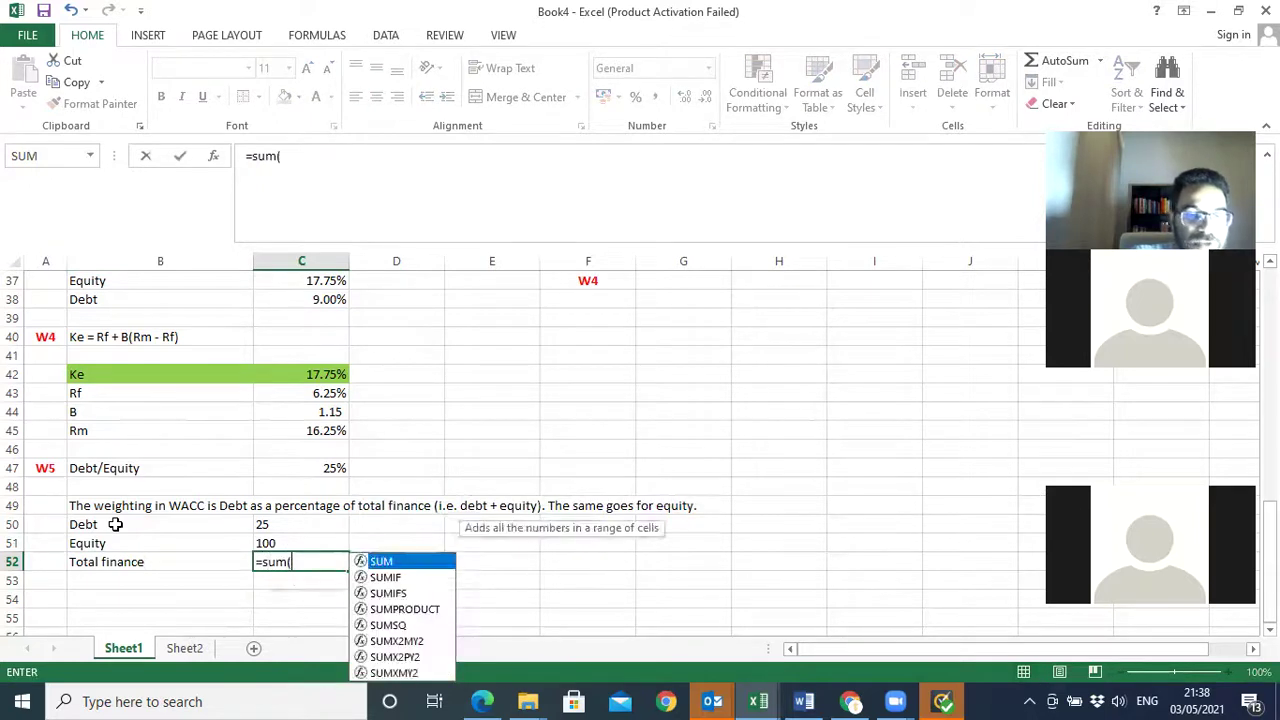
type("(")
left_click_drag(286, 526, 297, 557)
key("Return")
- Format the debt, equity and total finance amounts in C50:C52 in comma style without decimals
left_click(656, 97)
left_click(705, 97)
left_click(705, 97)
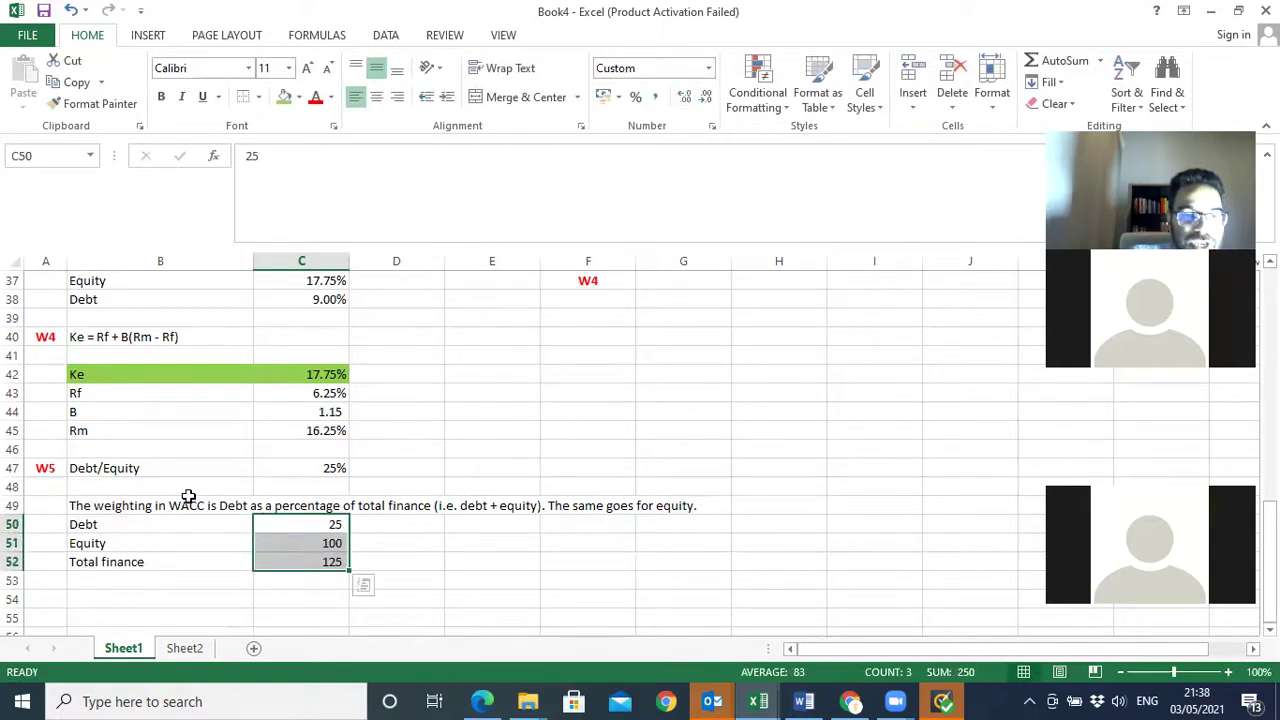
- Enter the labels "Debt weighting" in B54 and "Equity weighting" in B55
left_click(85, 599)
type("Debt weighting")
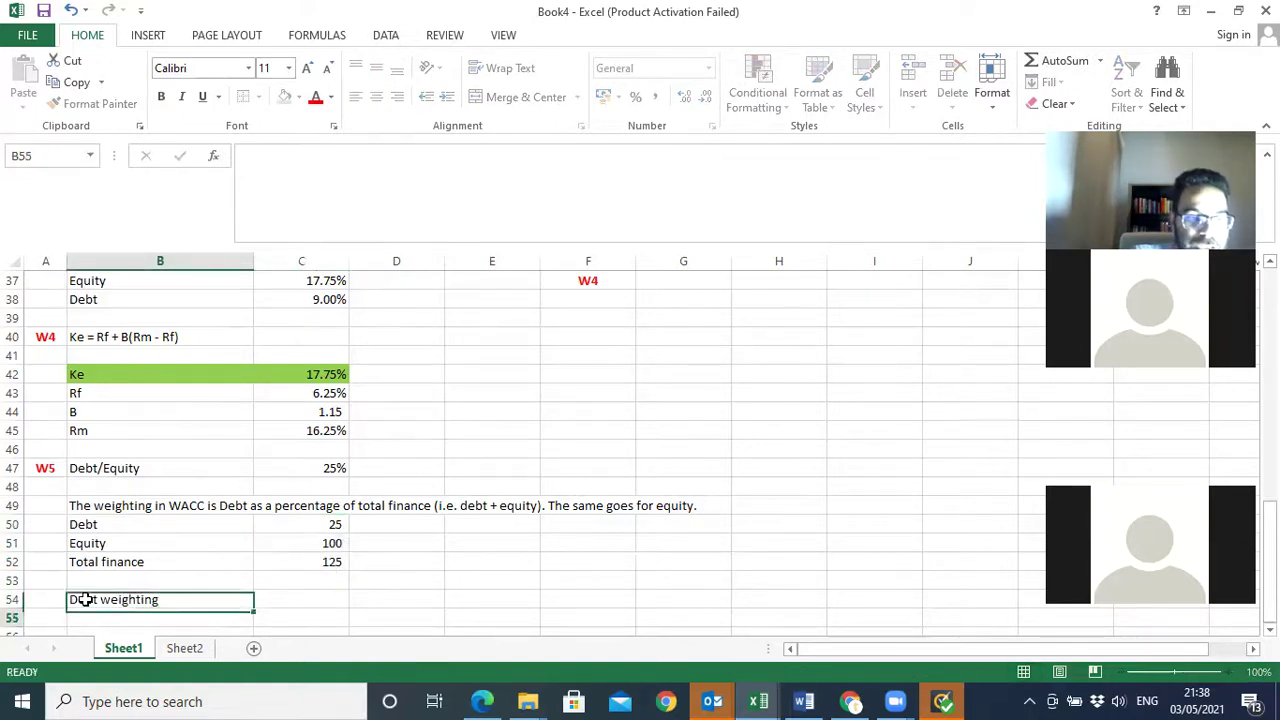
key("Return")
type("Eq")
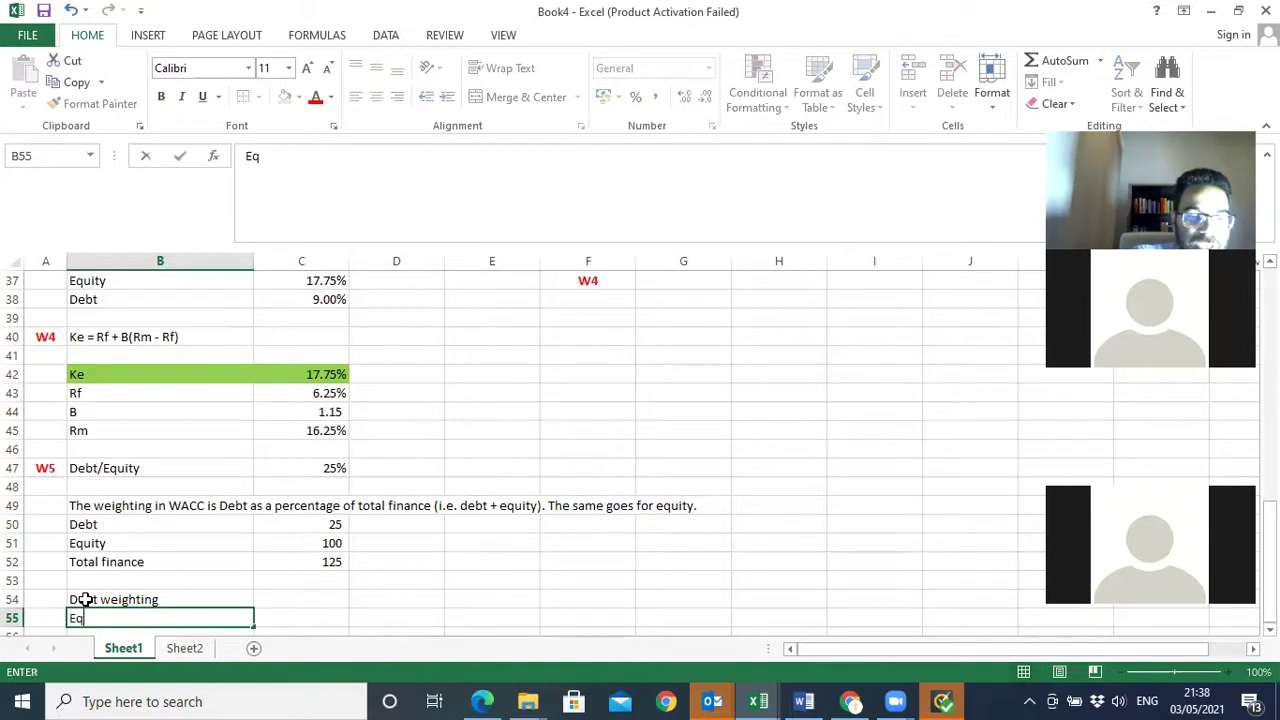
type("uity weighting")
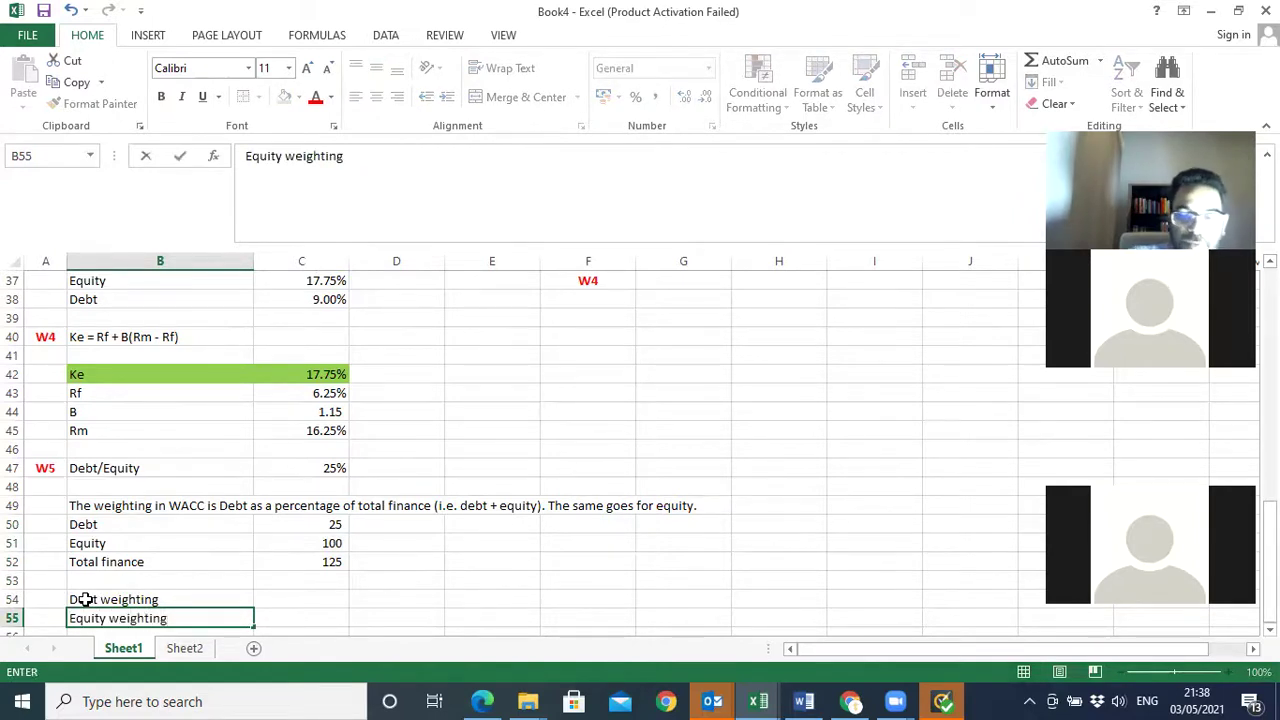
key("Tab")
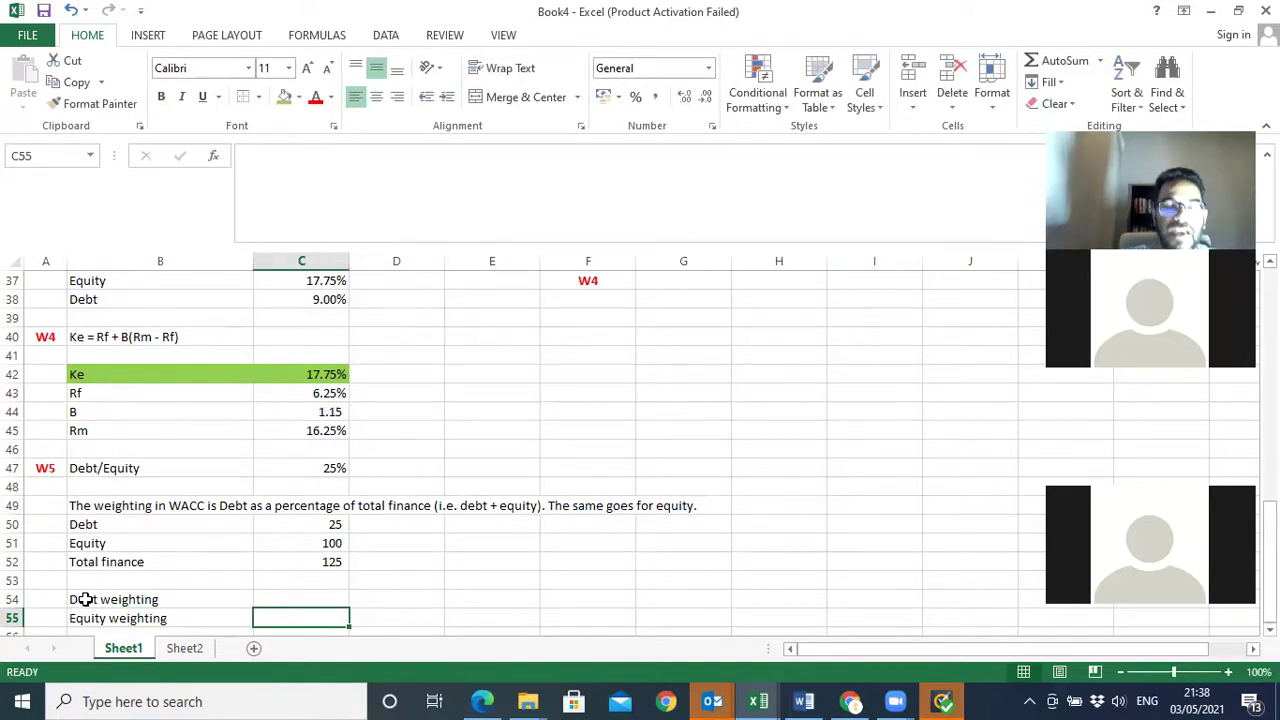
- Calculate the debt weighting in C54 as debt divided by total finance, =C50/C52
left_click(291, 600)
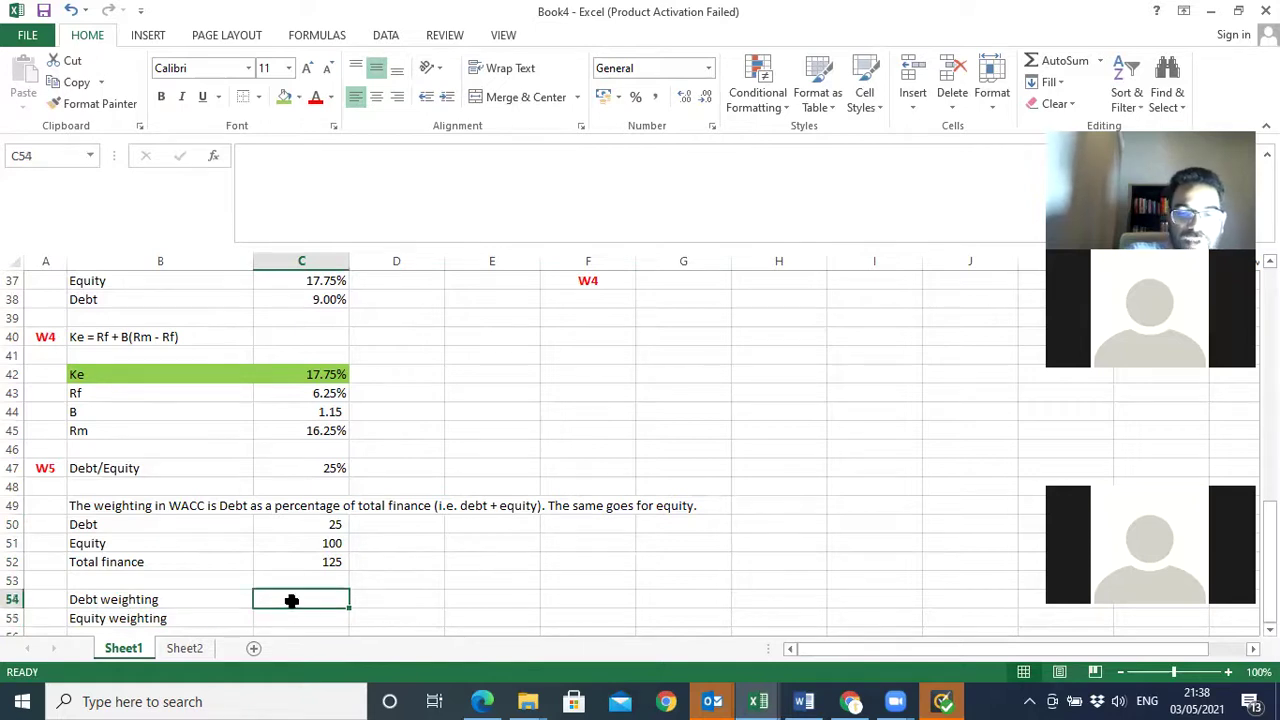
type("=")
left_click(328, 525)
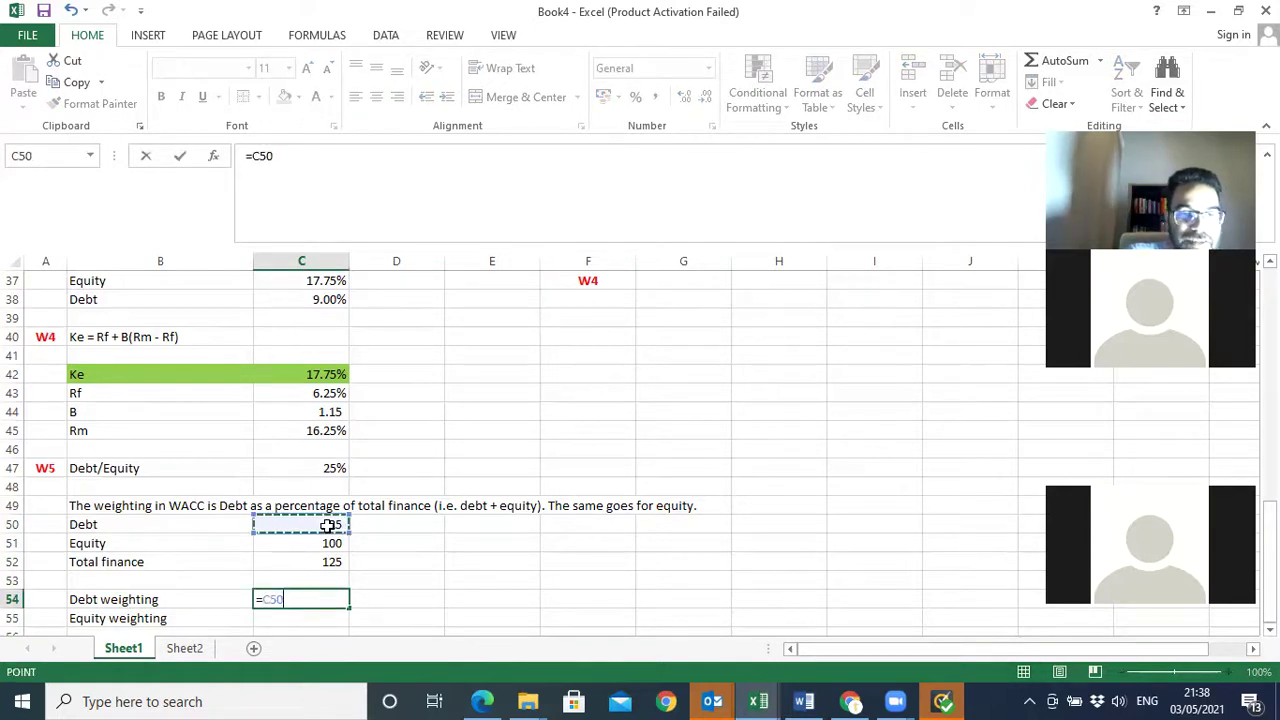
type("/")
left_click(329, 561)
key("Return")
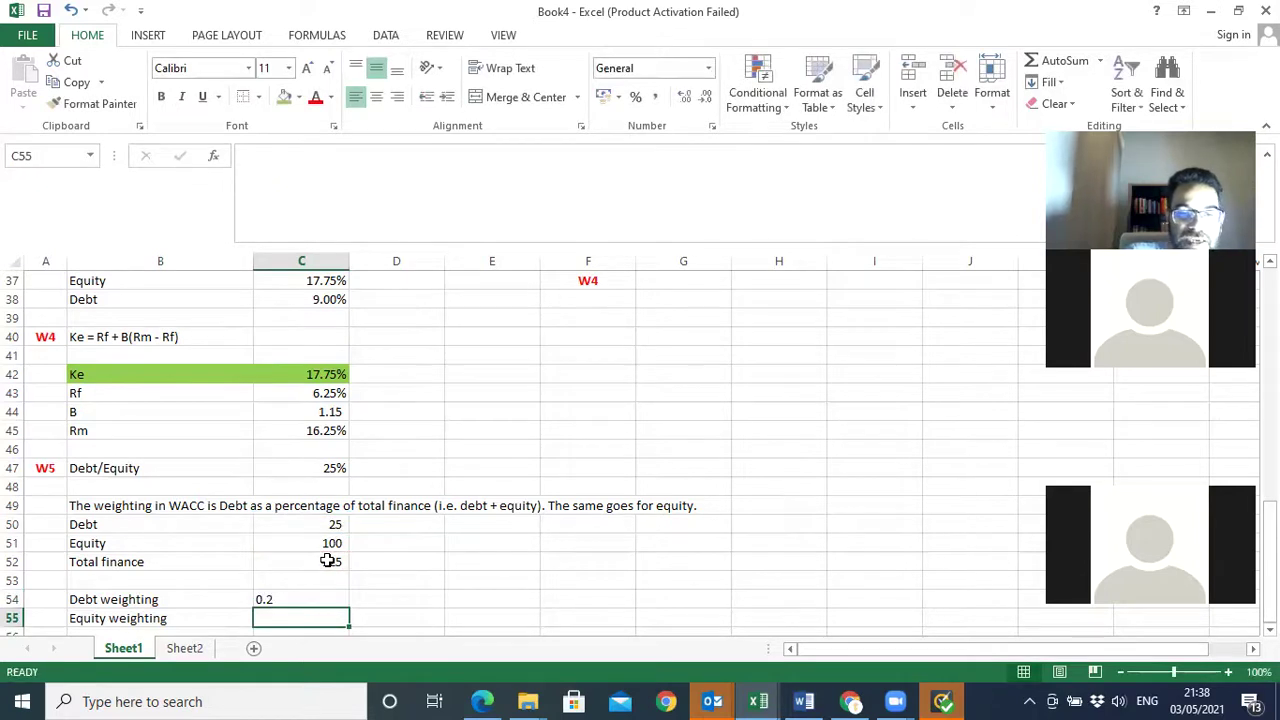
- Calculate the equity weighting in C55 as equity divided by total finance, =C51/C52
type("=")
left_click(331, 540)
type("/")
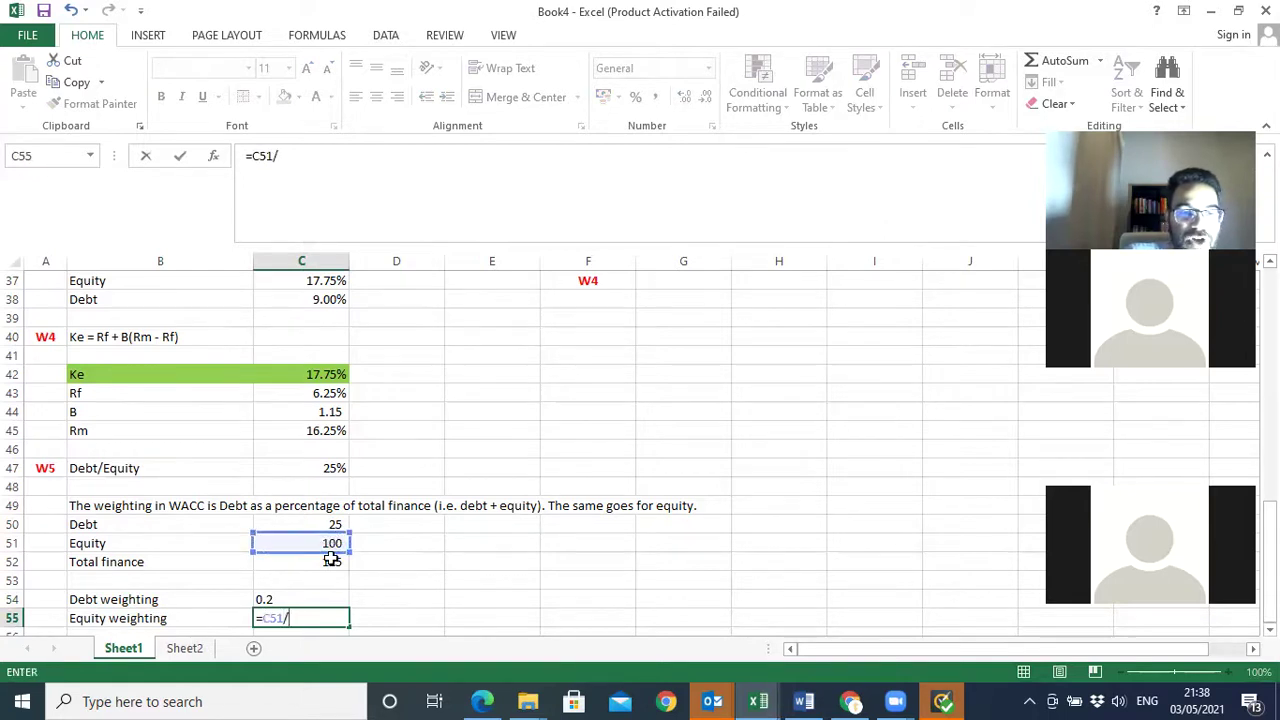
left_click(331, 561)
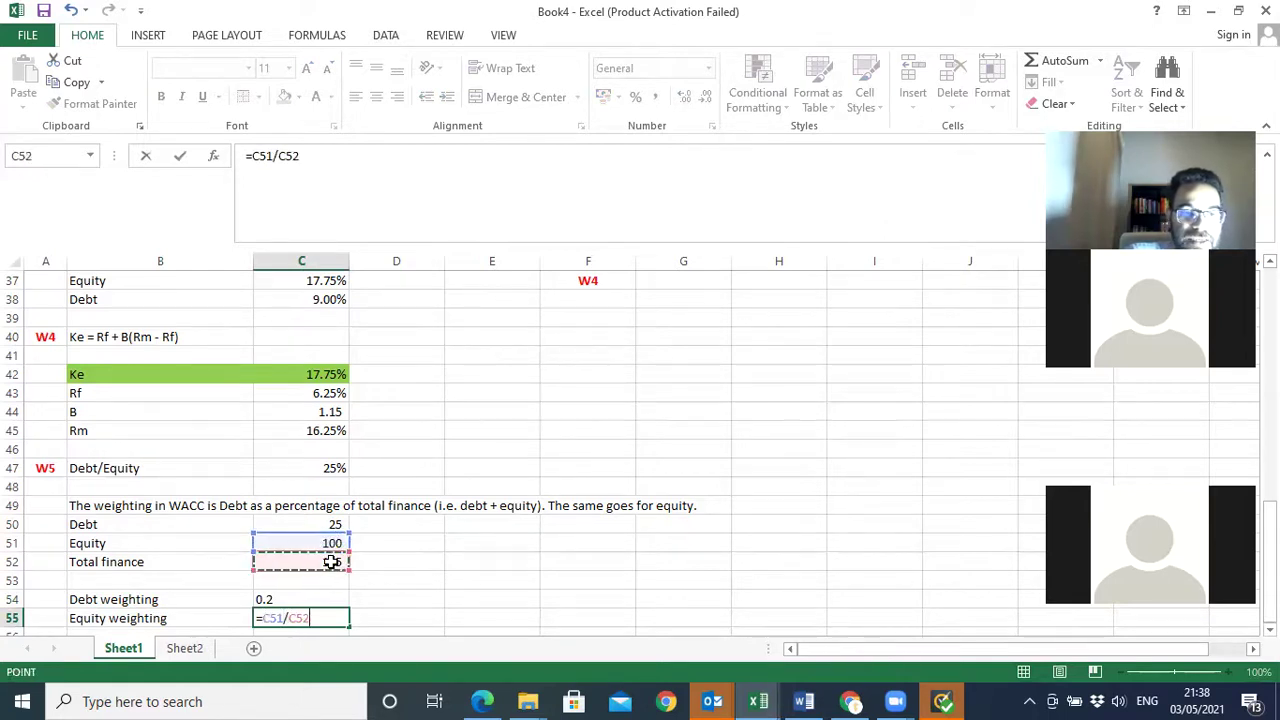
key("Return")
- Format the debt and equity weightings in C54:C55 in comma style with two decimals
left_click_drag(322, 578, 320, 597)
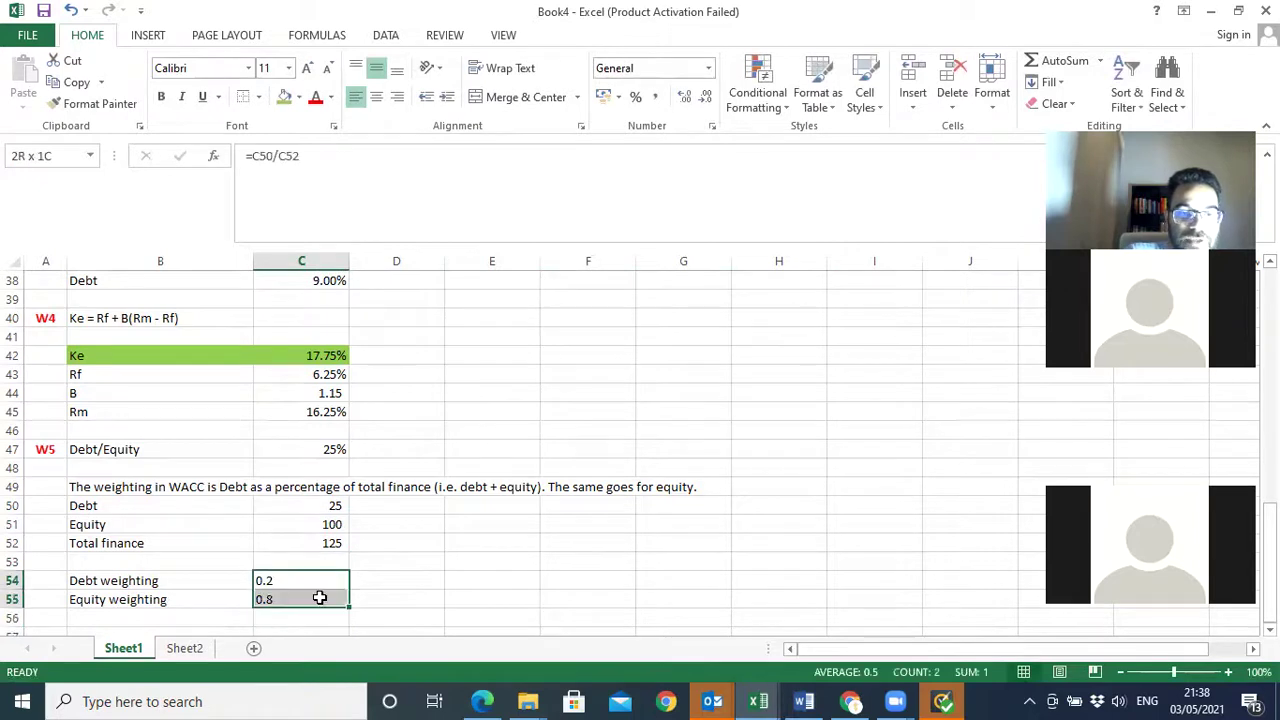
left_click(656, 97)
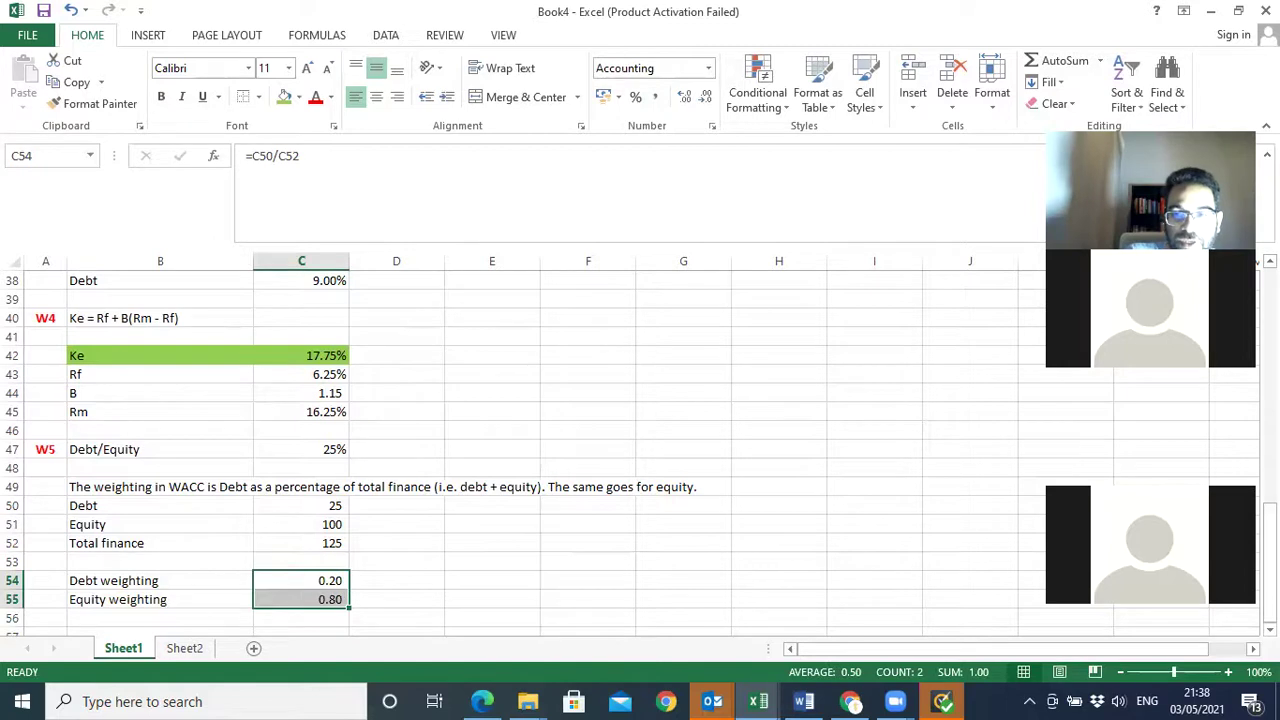
scroll(640, 450, "up", 1)
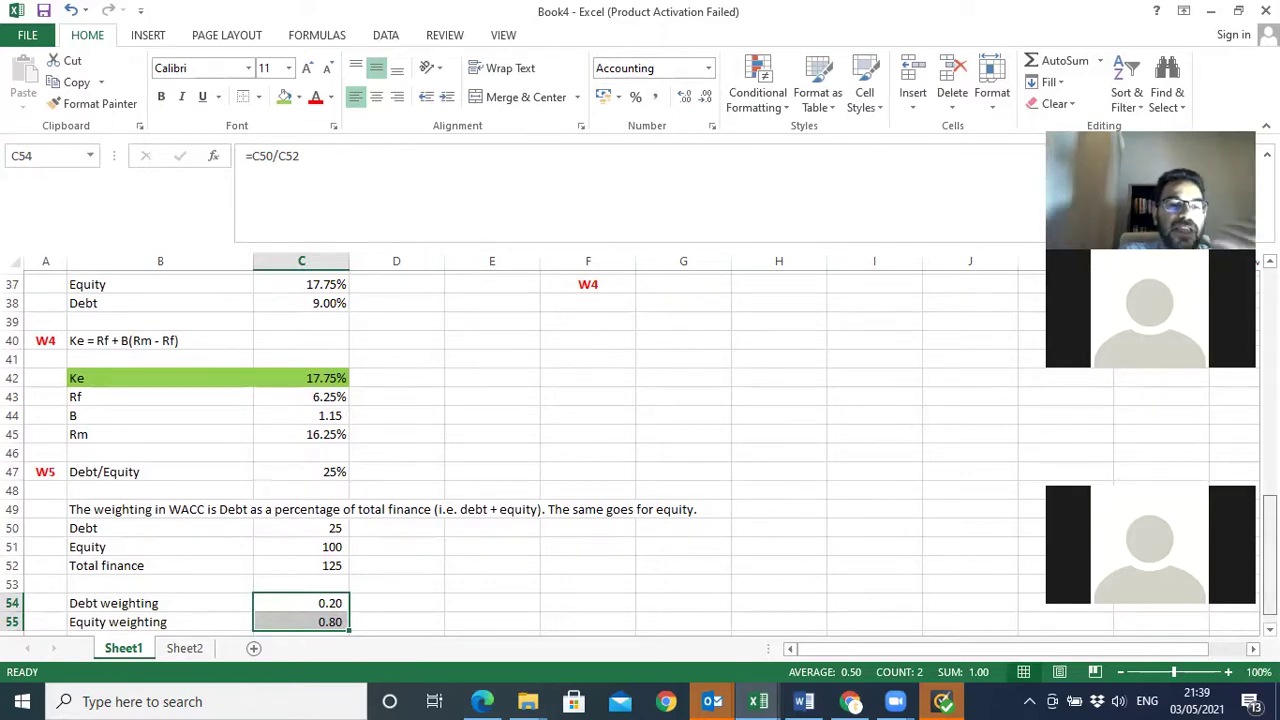
scroll(800, 632, "down", 1)
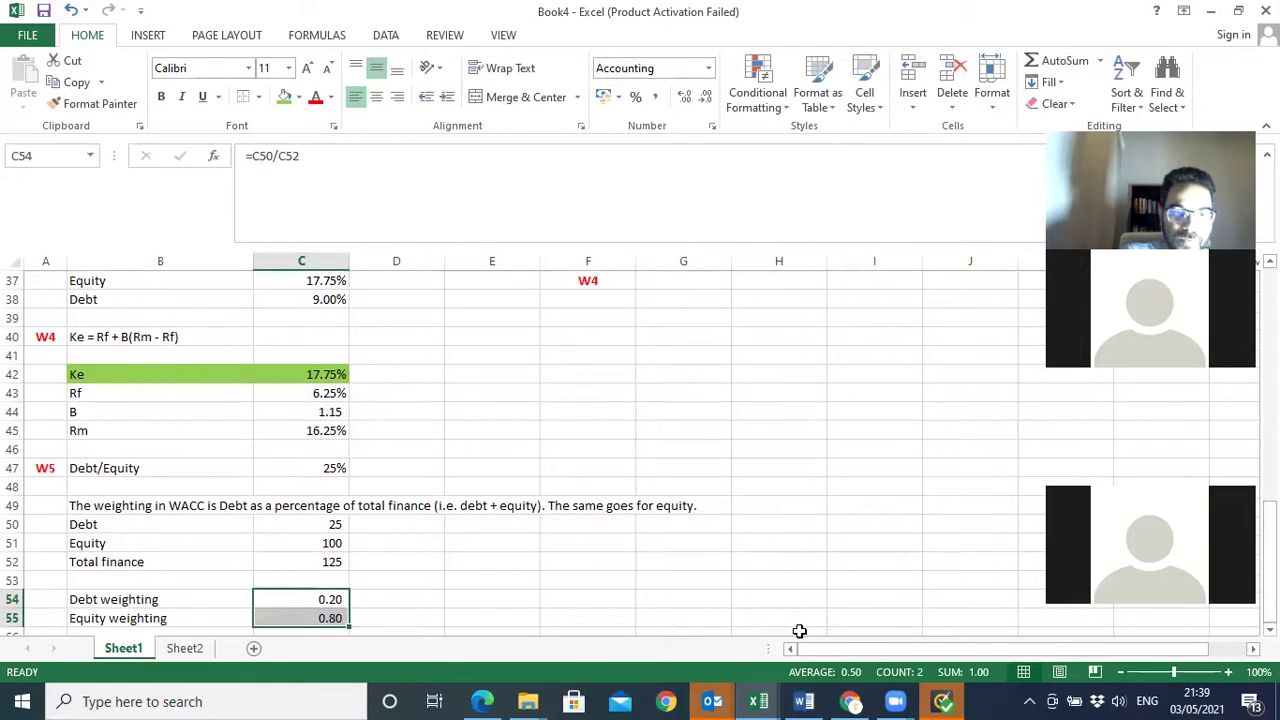
- Fill the W3 Weighting column with 0.8 for Equity in D37 and 0.2 for Debt in D38, both in comma style
left_click(314, 565)
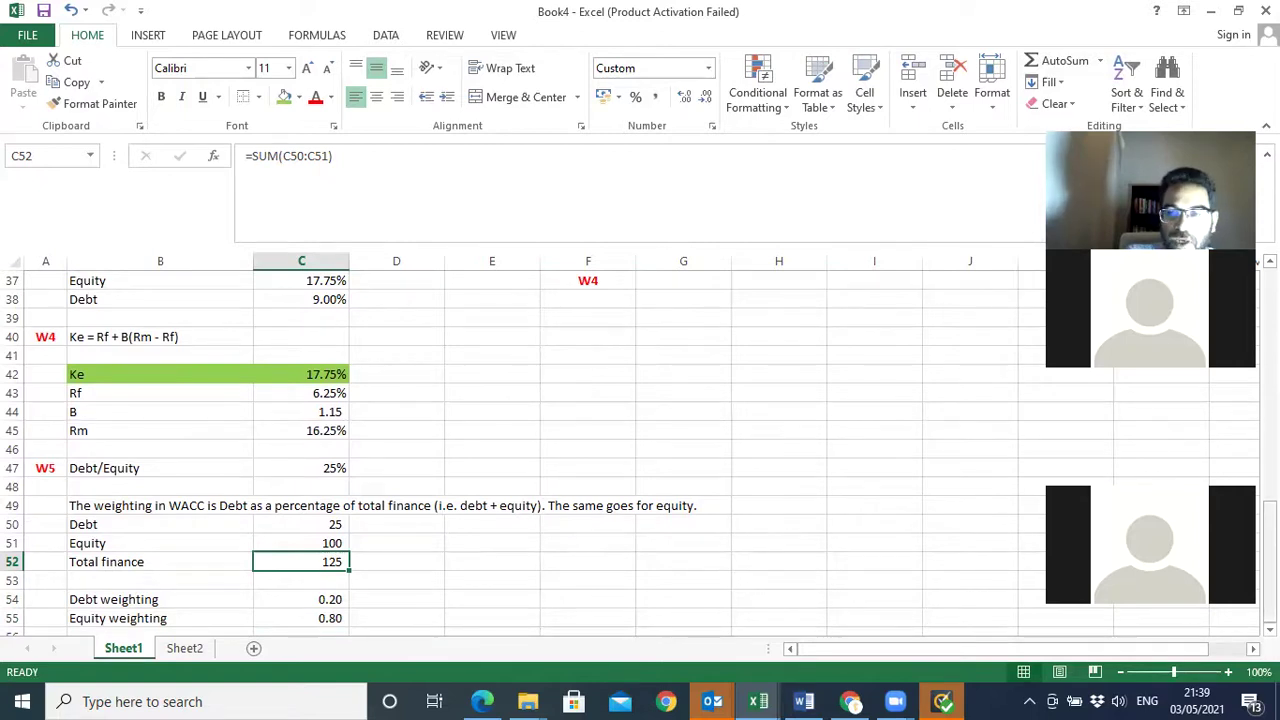
scroll(640, 450, "up", 1)
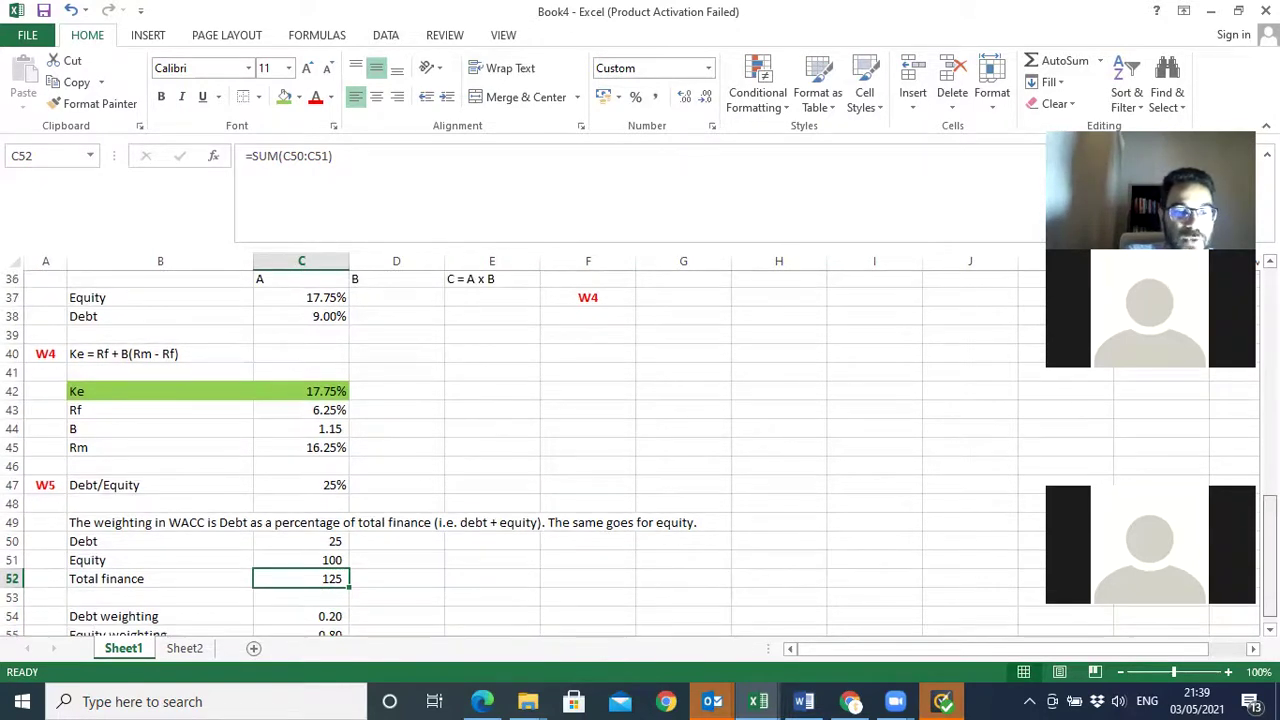
scroll(640, 450, "up", 4)
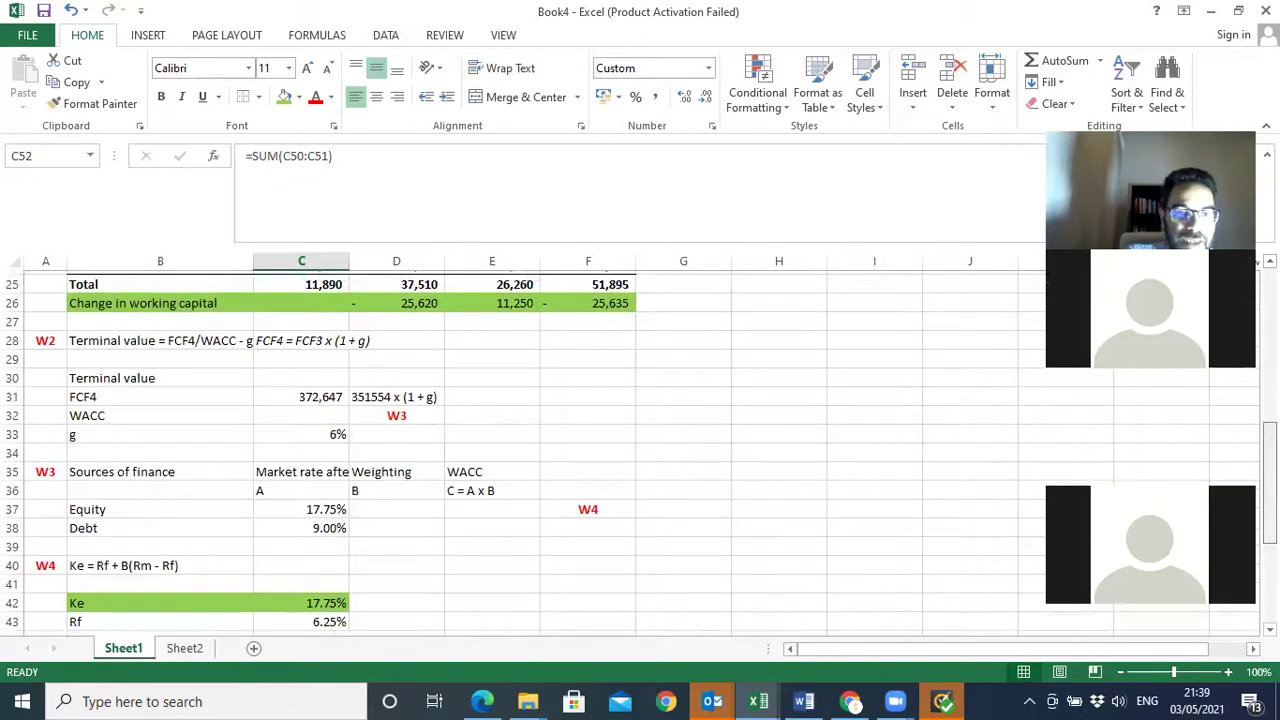
scroll(640, 450, "down", 1)
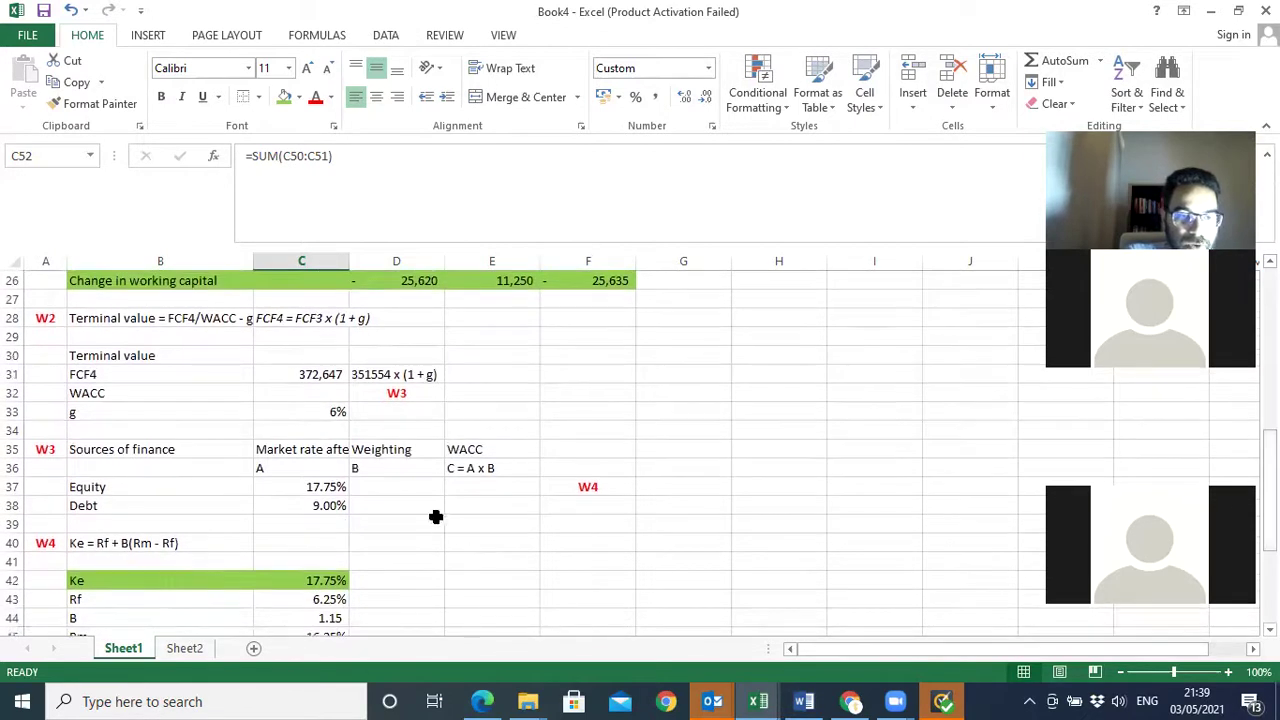
left_click(416, 502)
left_click(410, 487)
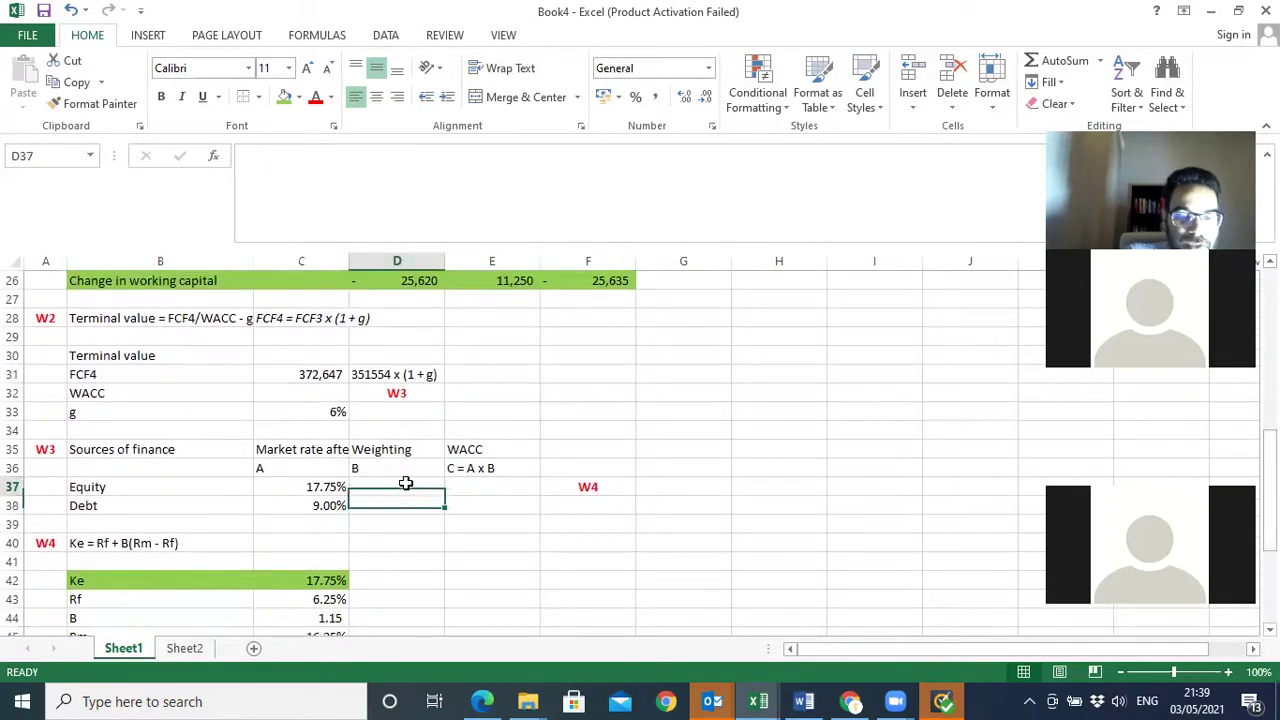
type("0.8")
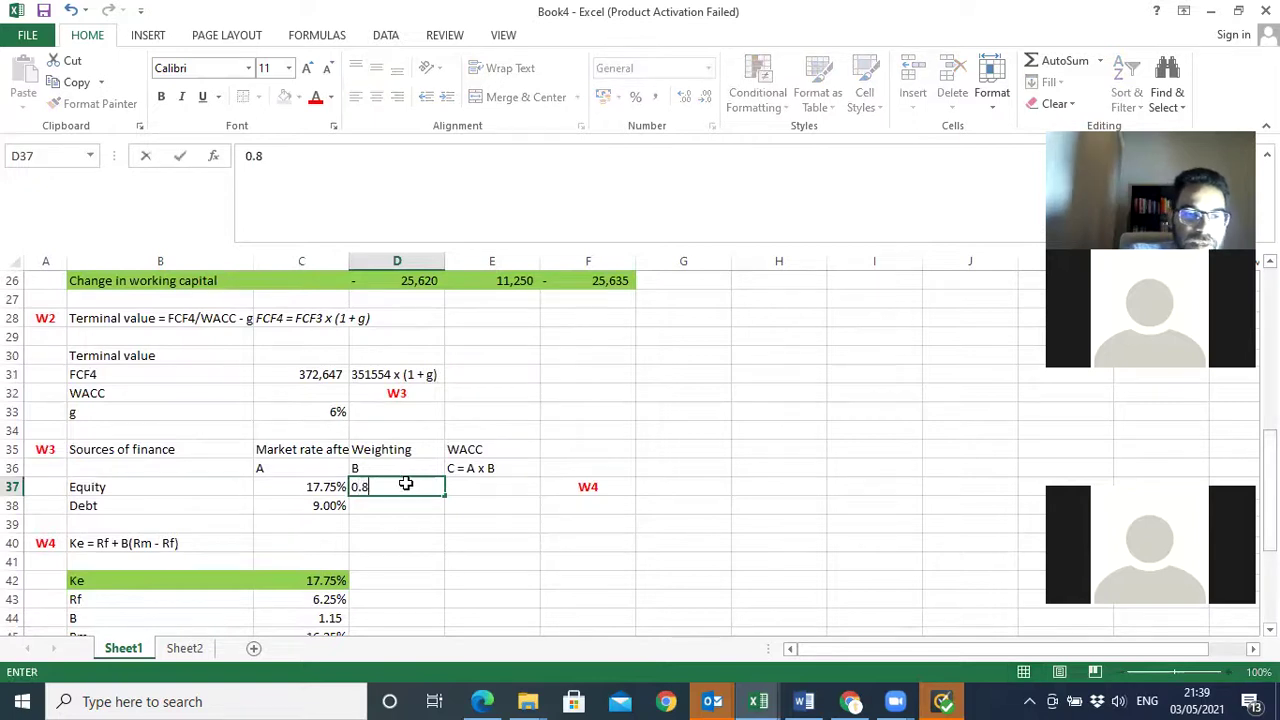
key("Return")
type("0.2")
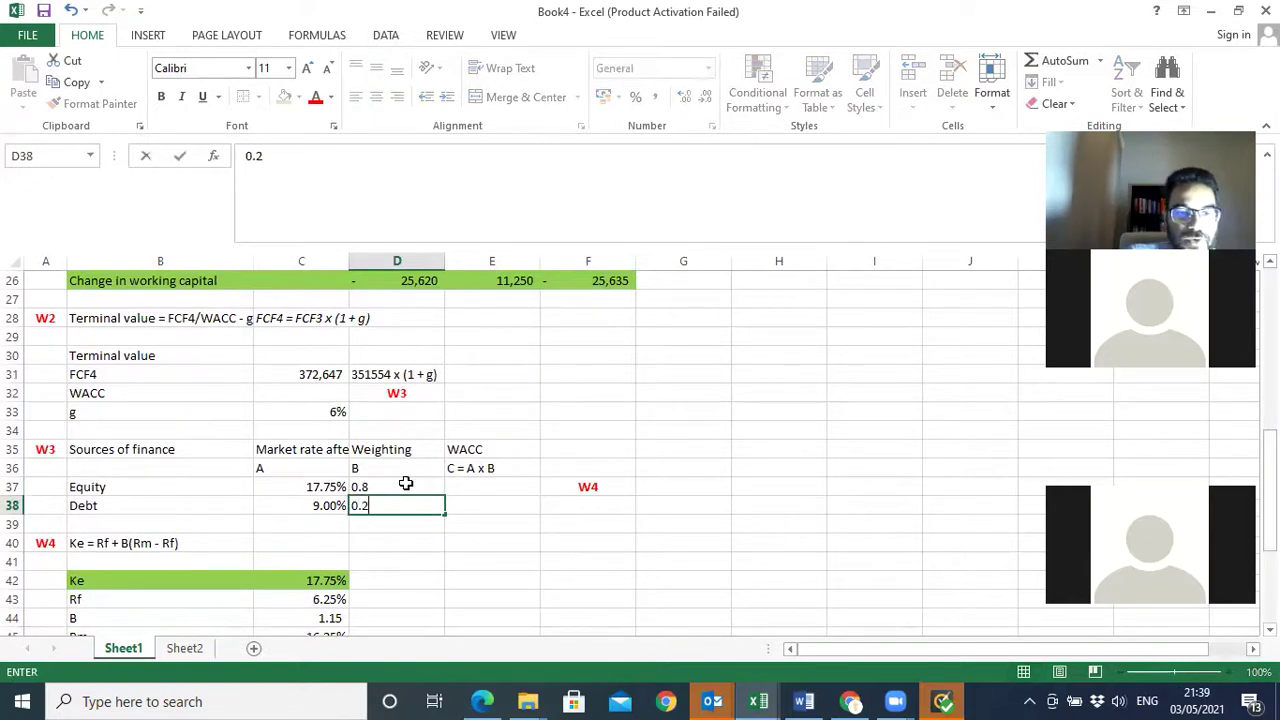
key("Return")
left_click_drag(406, 490, 406, 499)
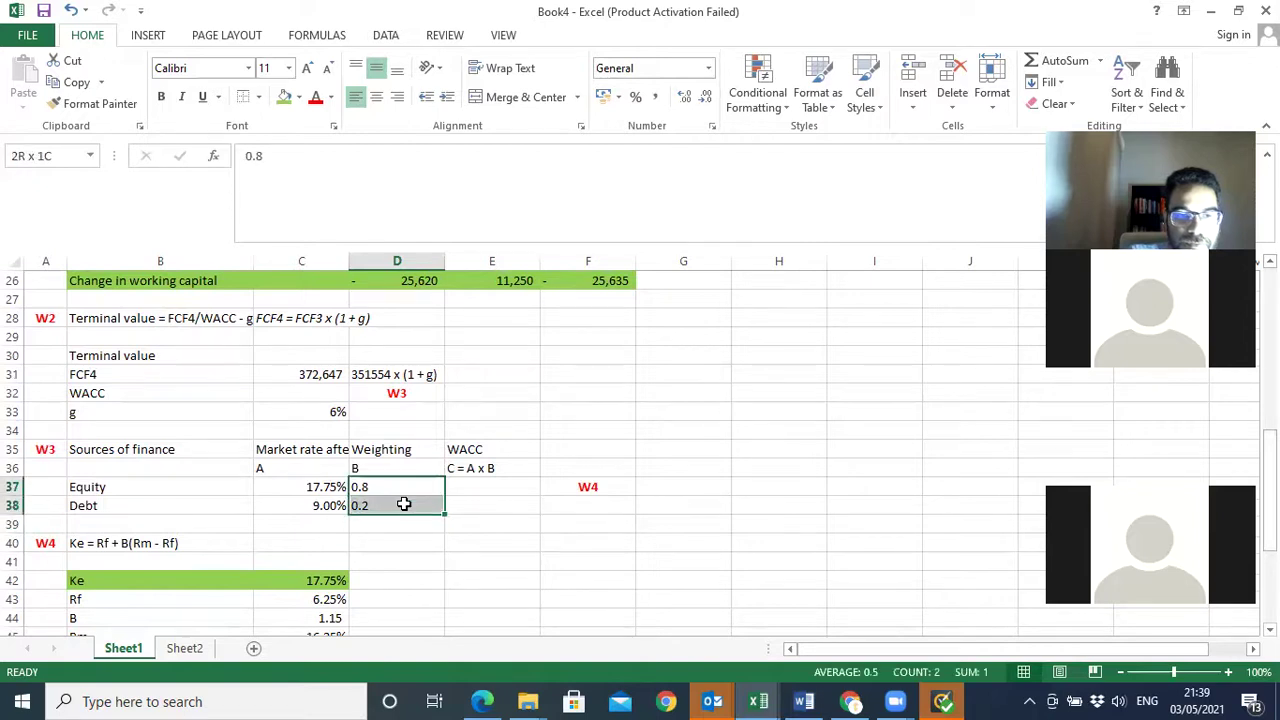
left_click(657, 99)
- Extend the working reference beside the Equity row in F37 to "W4/W5"
left_click(588, 487)
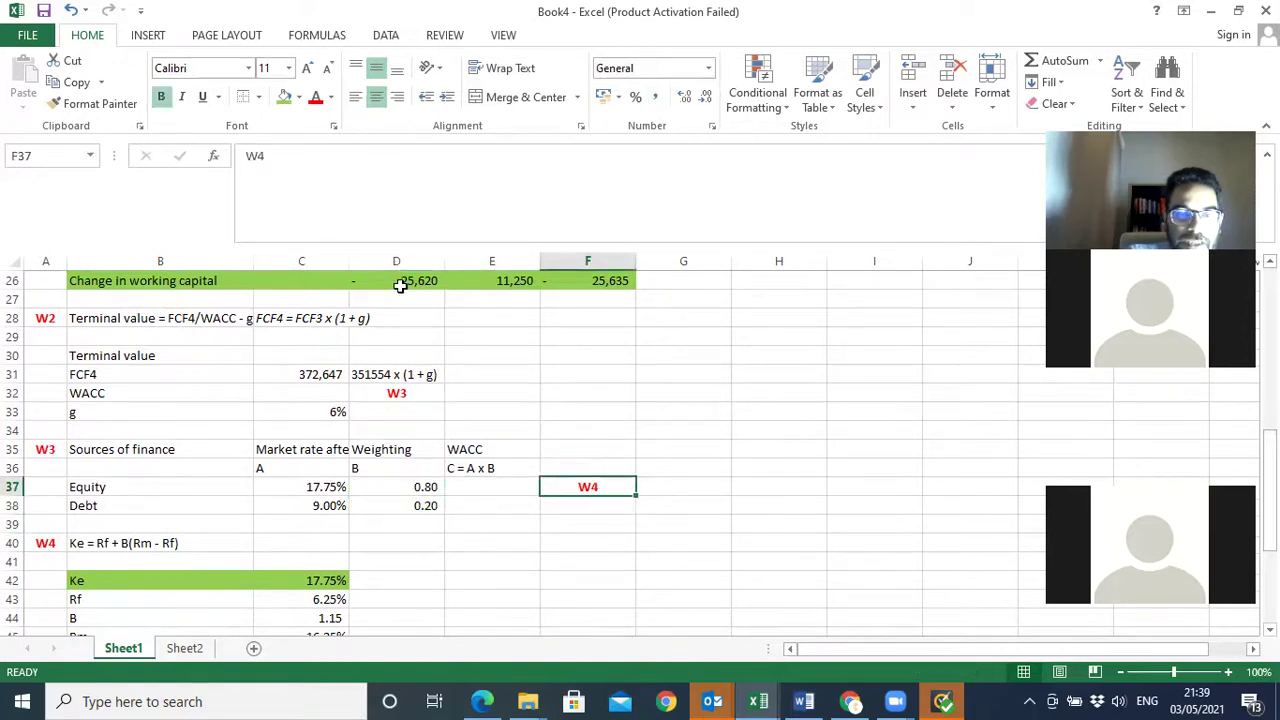
left_click(293, 165)
type("/")
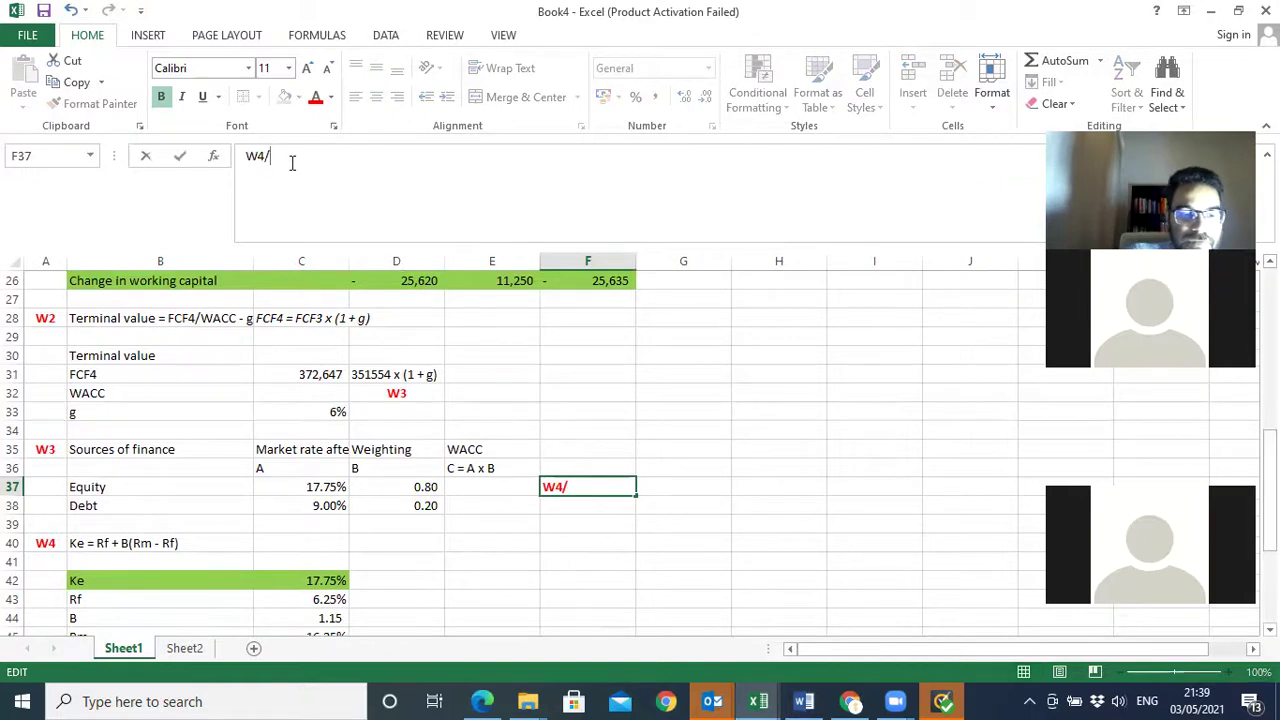
type("W5")
key("Return")
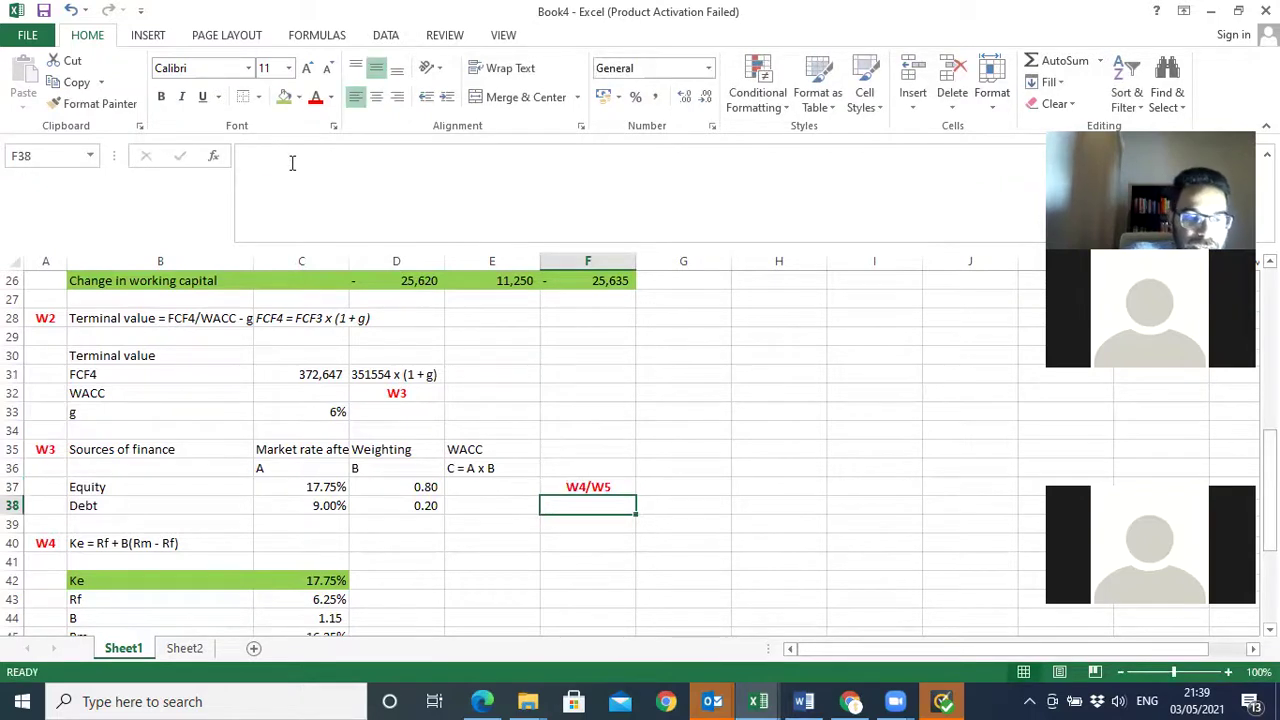
- Enter the reference "W5" for the Debt row in F38 and copy the formatting of F37 onto it
type("W5")
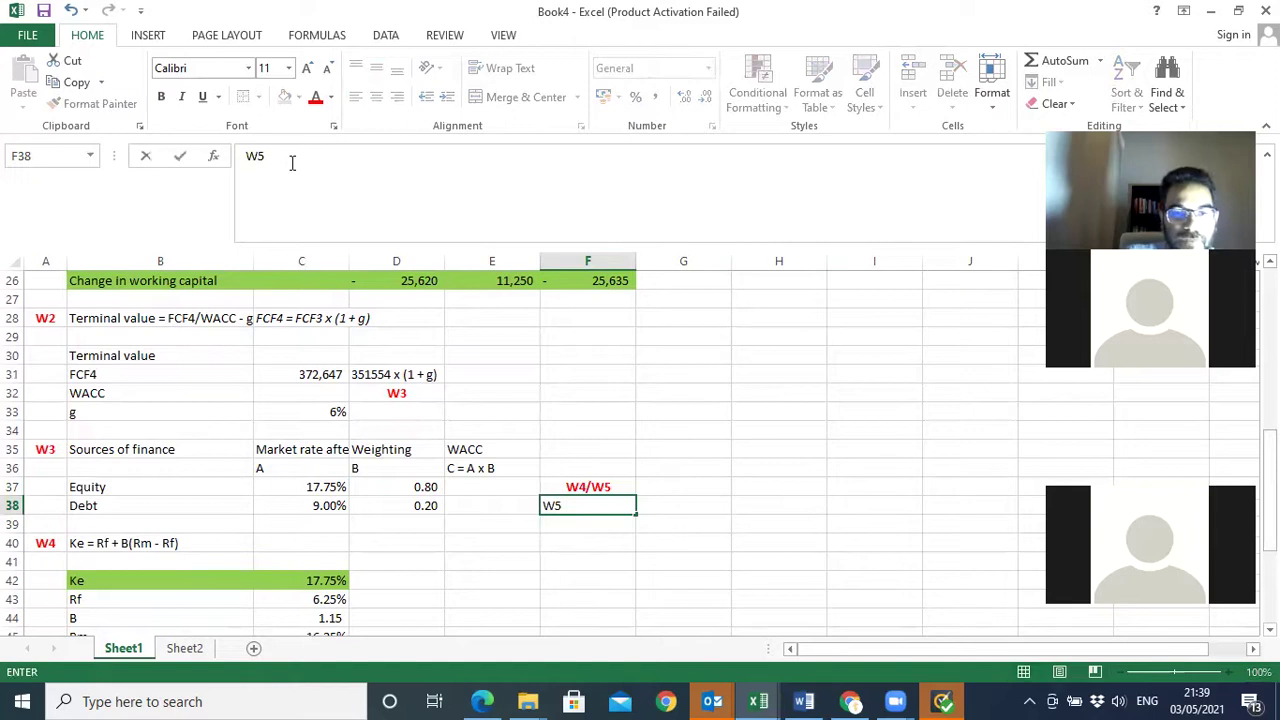
key("Return")
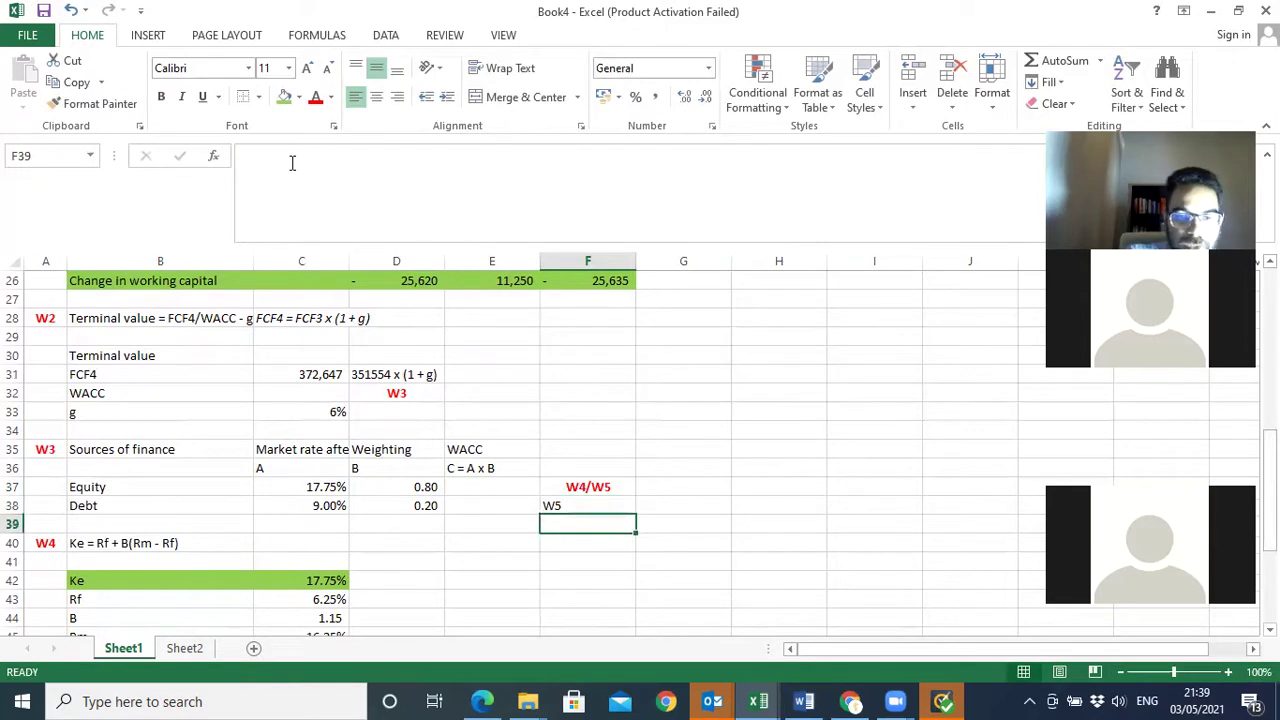
left_click(595, 493)
left_click(86, 104)
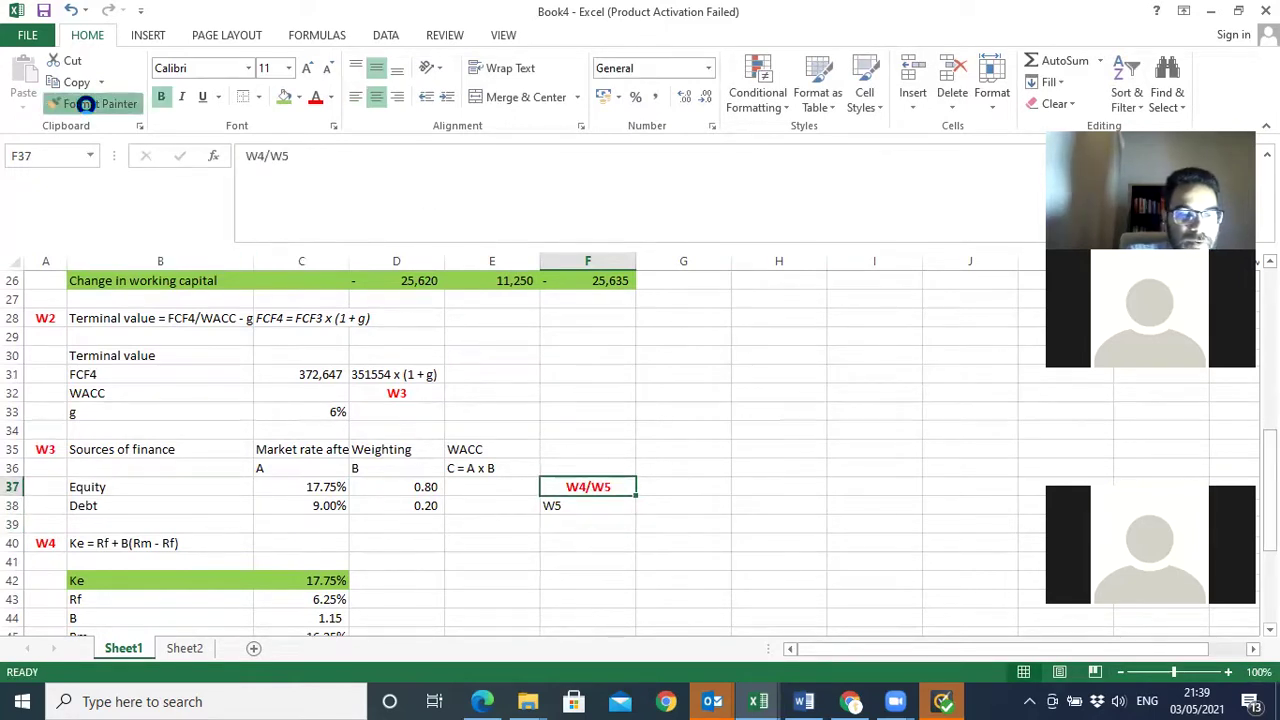
left_click(590, 504)
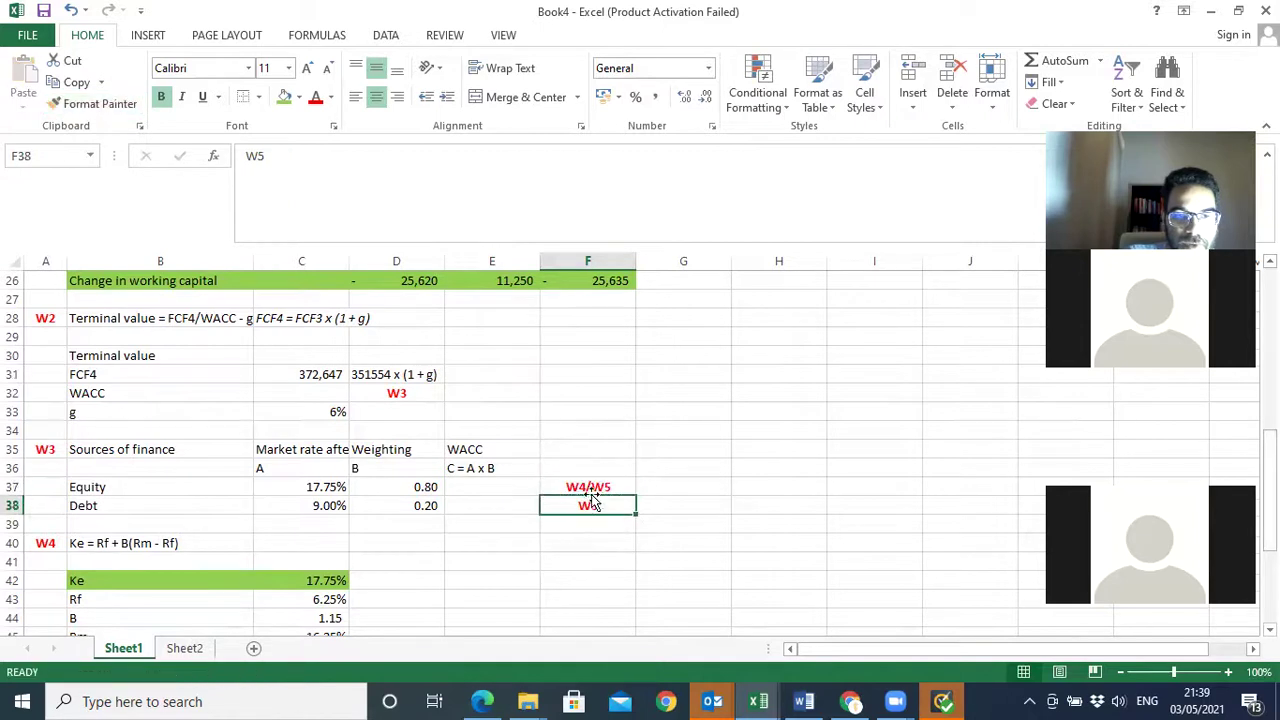
- Calculate the W3 WACC column as rate times weighting: =C37*D37 for Equity in E37 and =C38*D38 for Debt in E38
left_click(490, 487)
type("=")
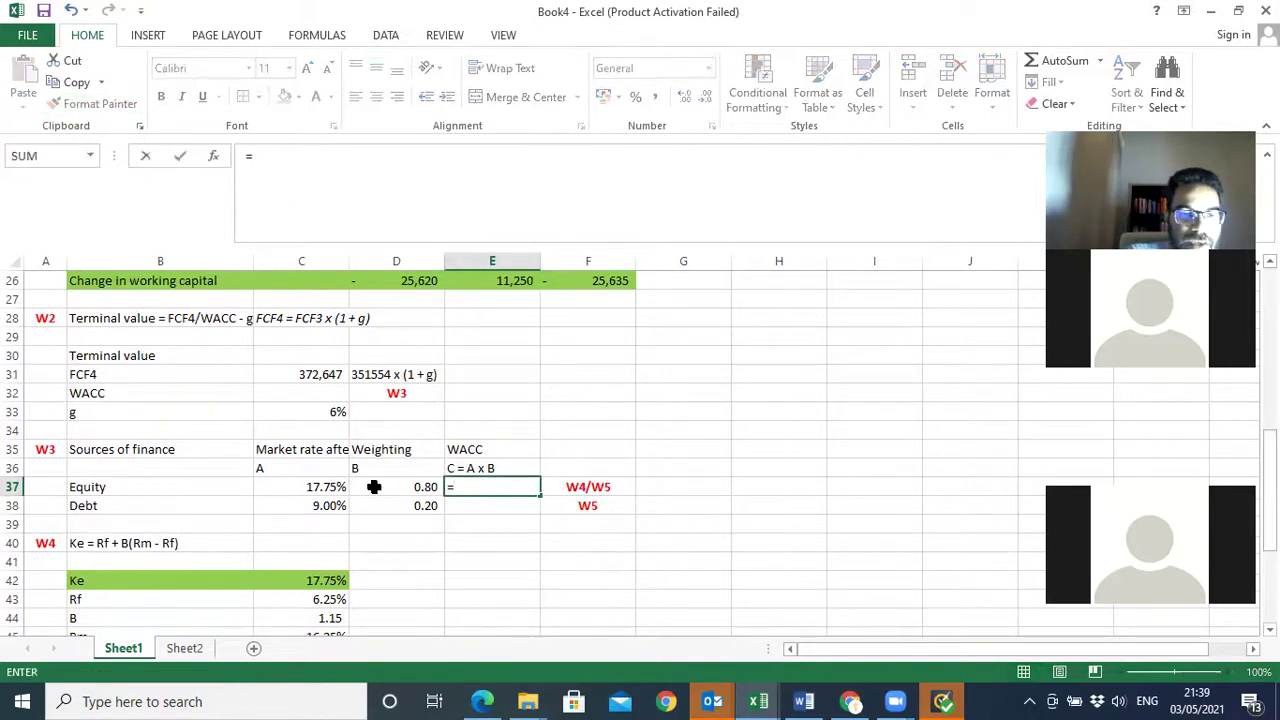
left_click(331, 485)
type("*")
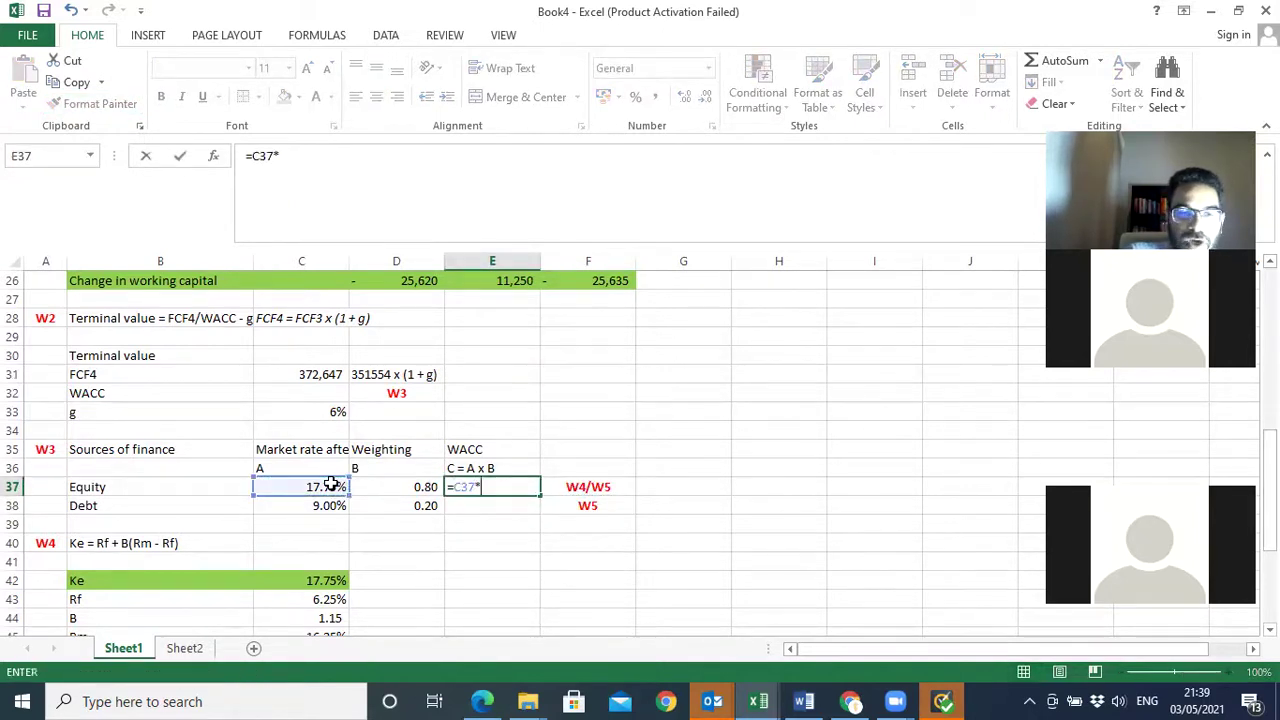
left_click(372, 486)
key("Return")
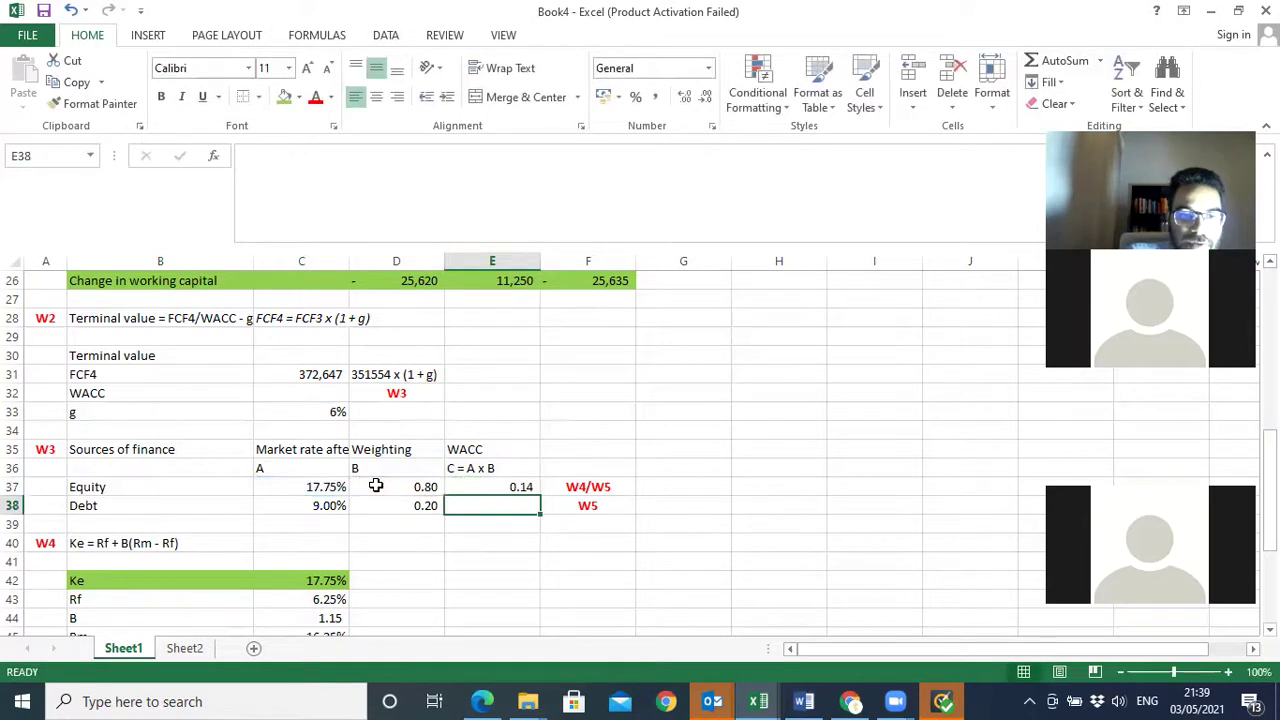
type("=")
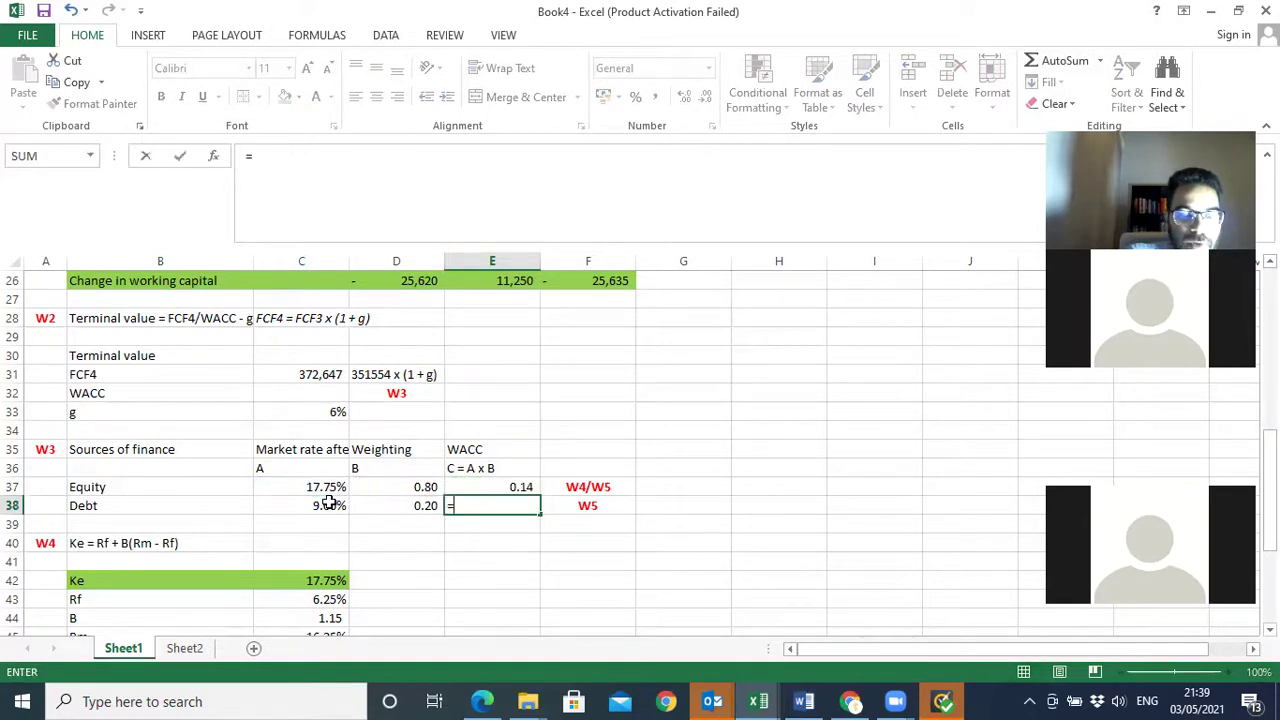
left_click(330, 503)
type("*")
left_click(410, 505)
key("Return")
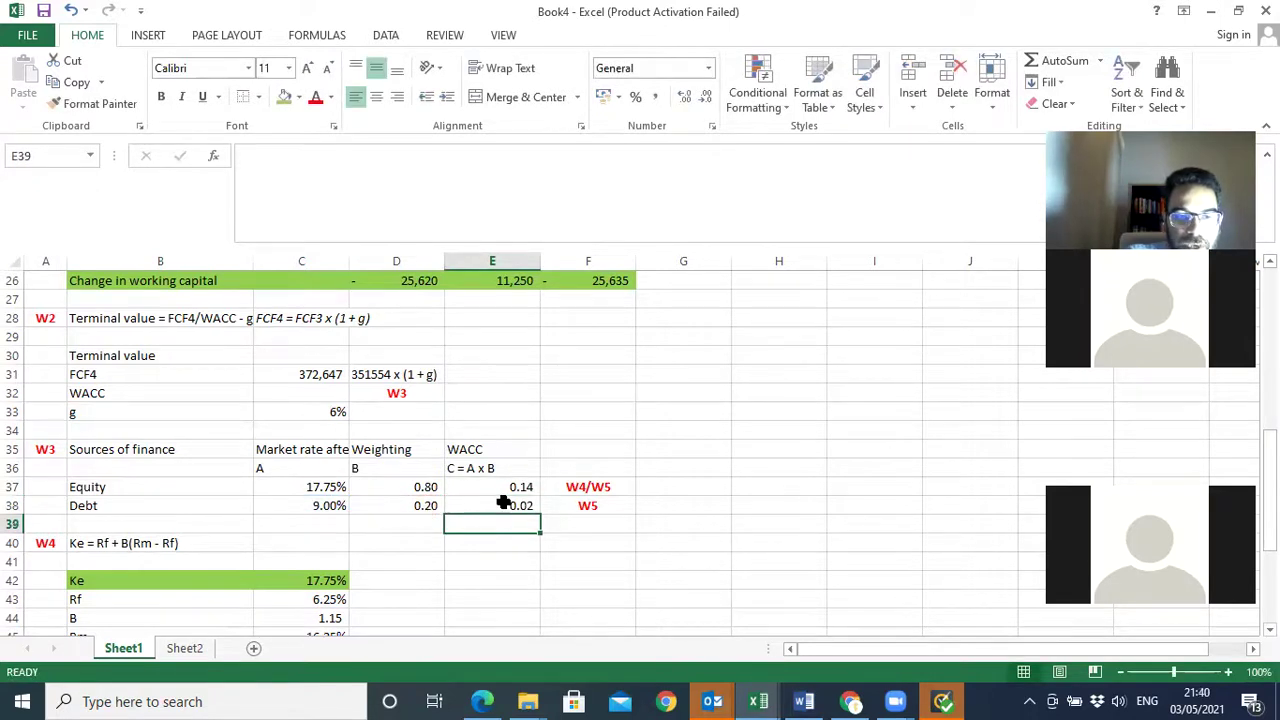
- Extend the Equity and Debt WACC formulas in E37 and E38 with *100 to express them in percentage points
key("Up")
key("Up")
left_click(318, 155)
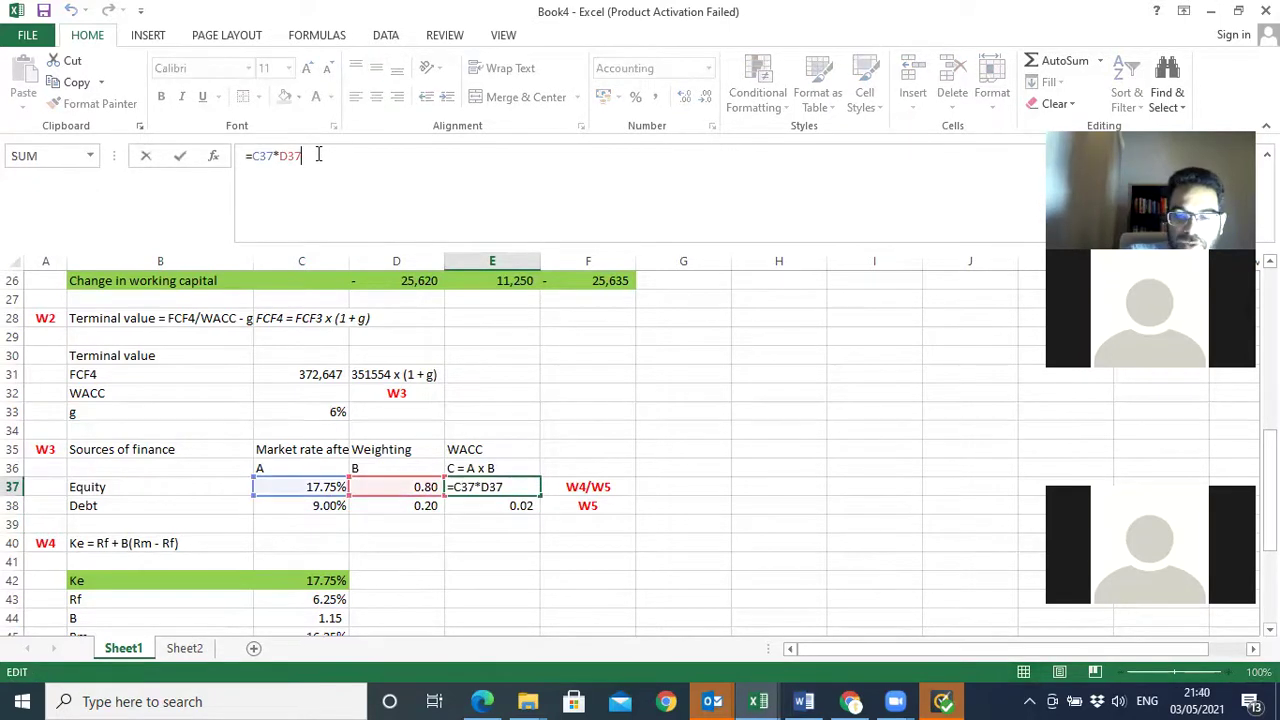
type("*100")
key("Return")
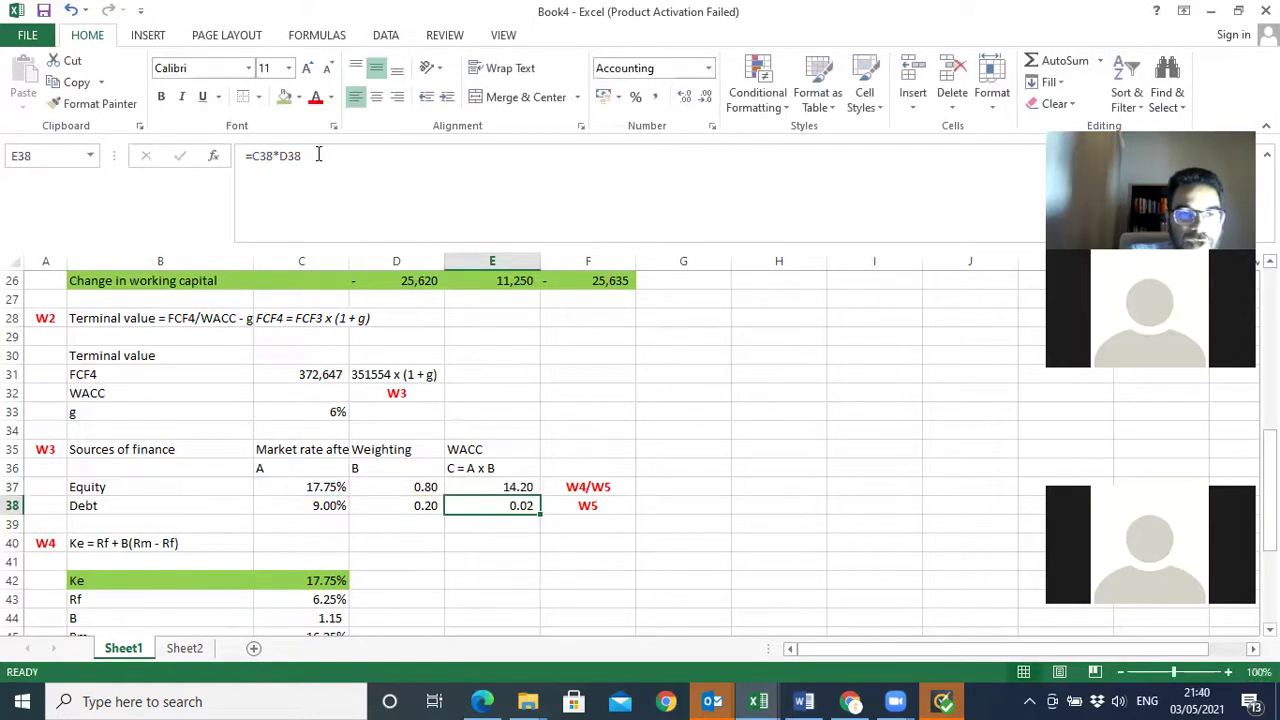
left_click(318, 155)
type("*100")
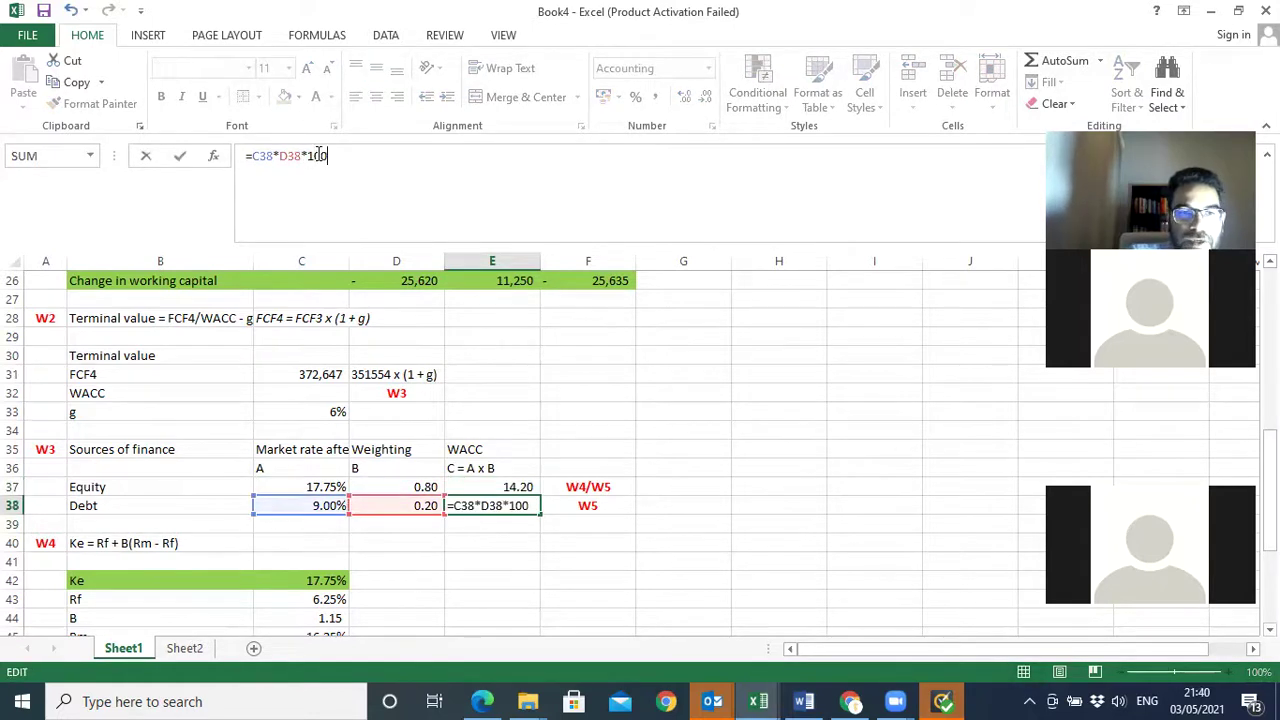
key("Return")
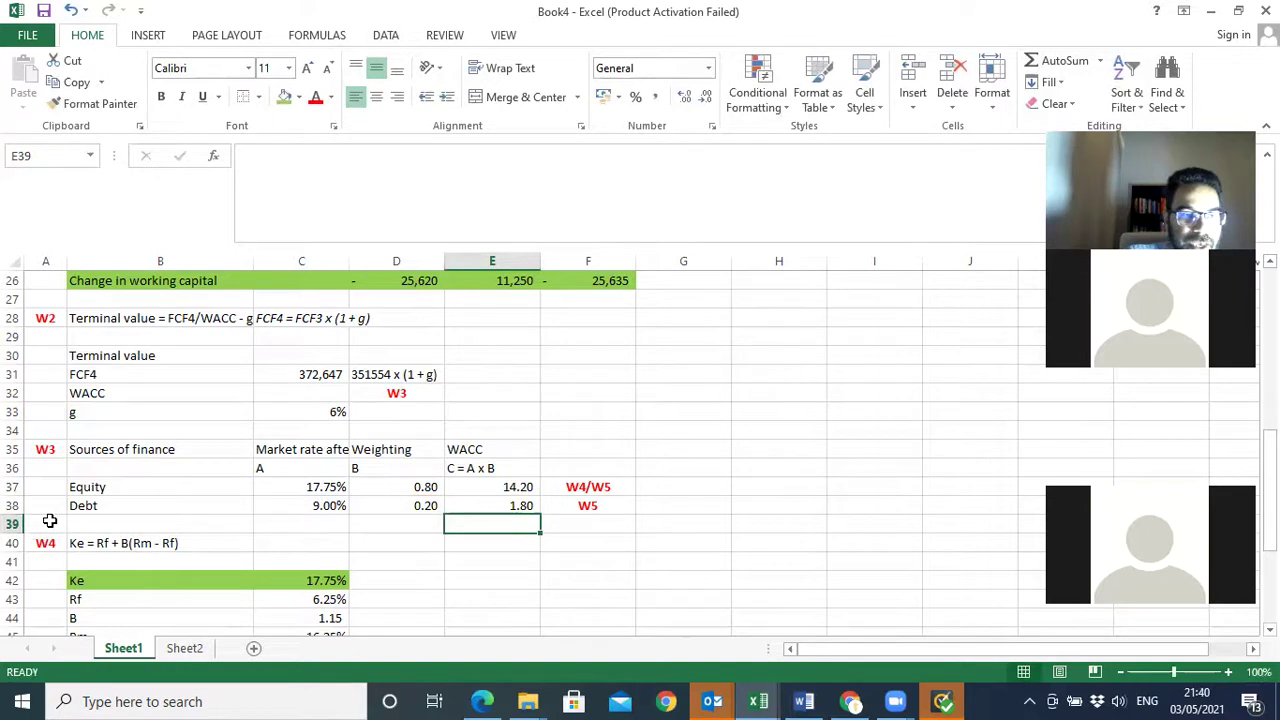
- Insert a new row 39 below Debt and format B39:E39 as bold with top and bottom borders
left_click(12, 524)
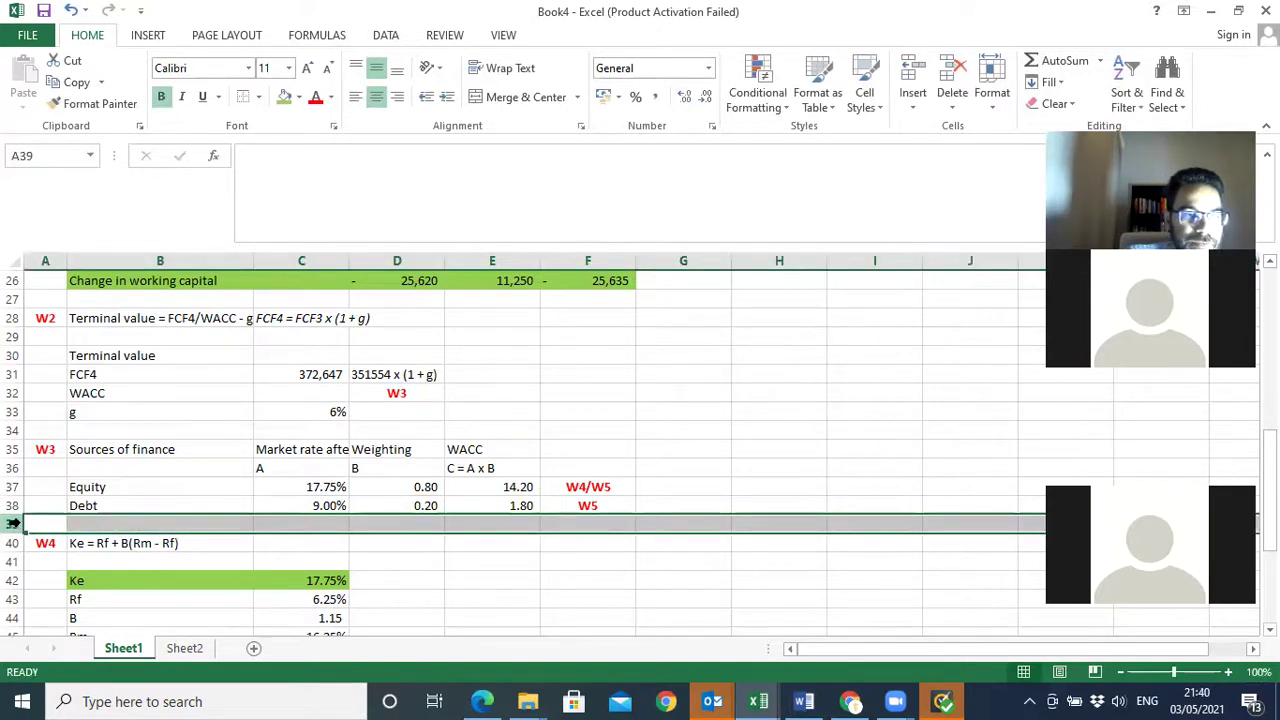
right_click(12, 524)
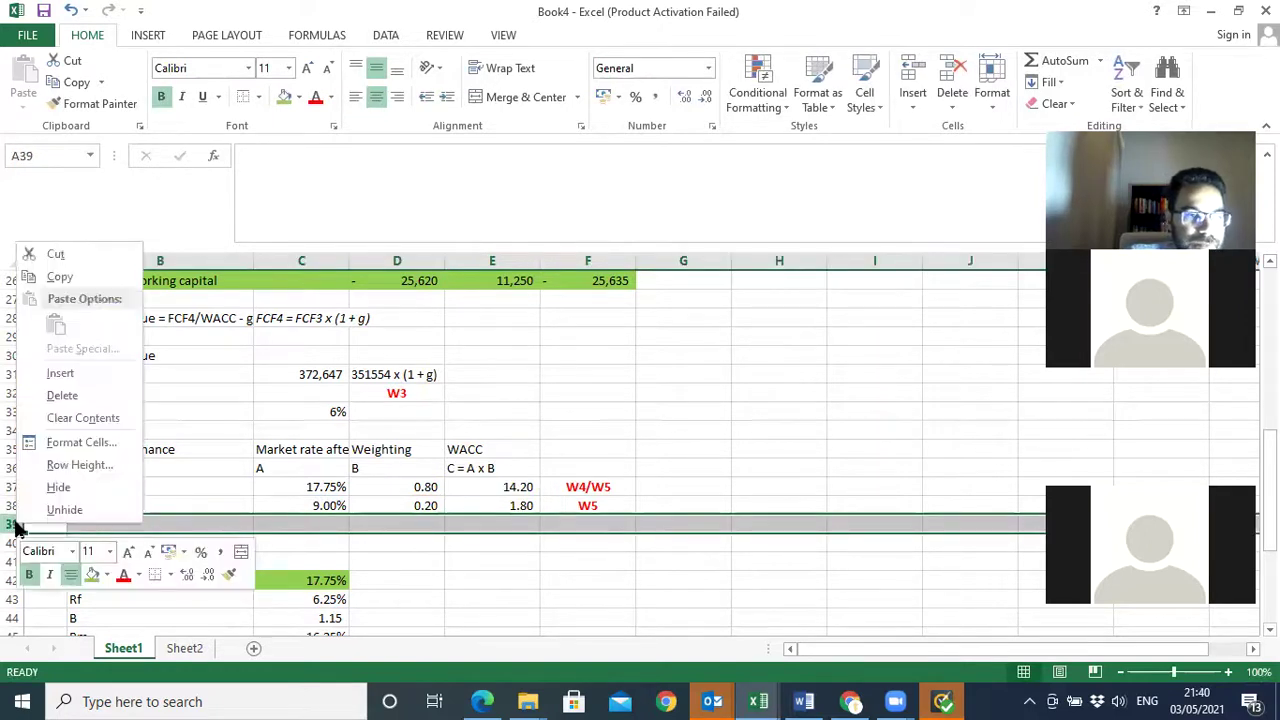
left_click(62, 373)
left_click_drag(162, 525, 509, 522)
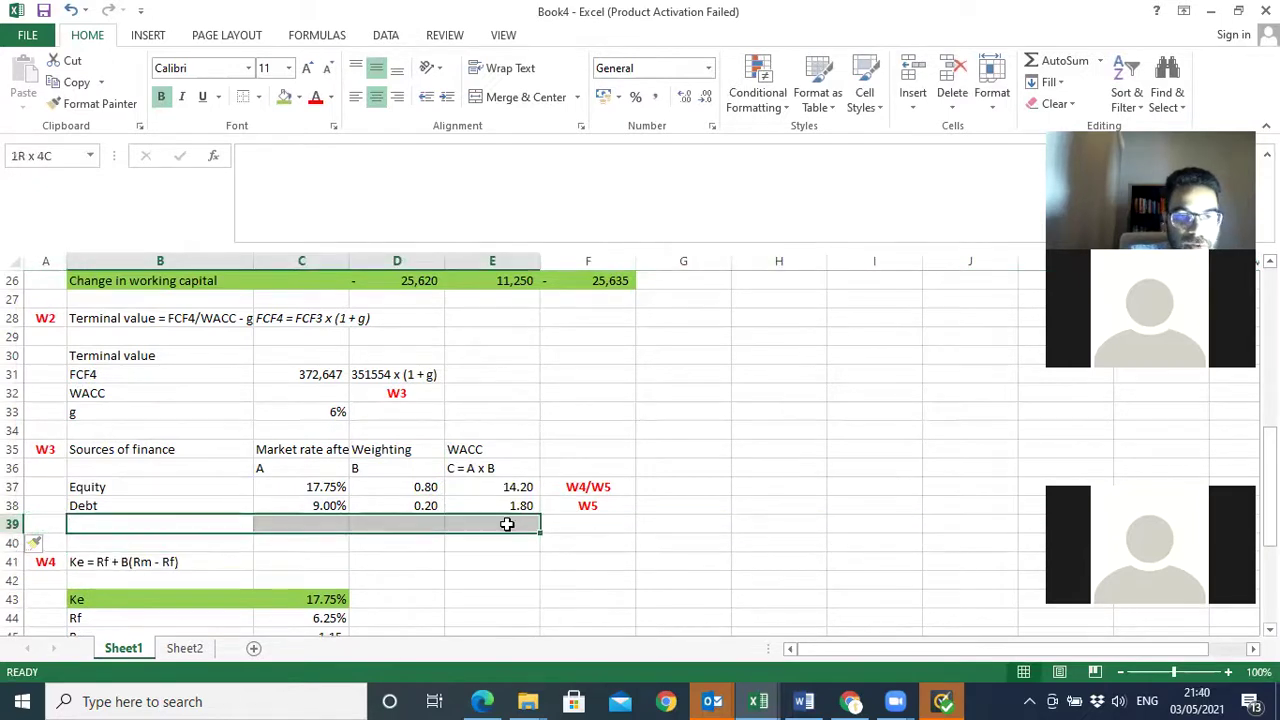
left_click(161, 96)
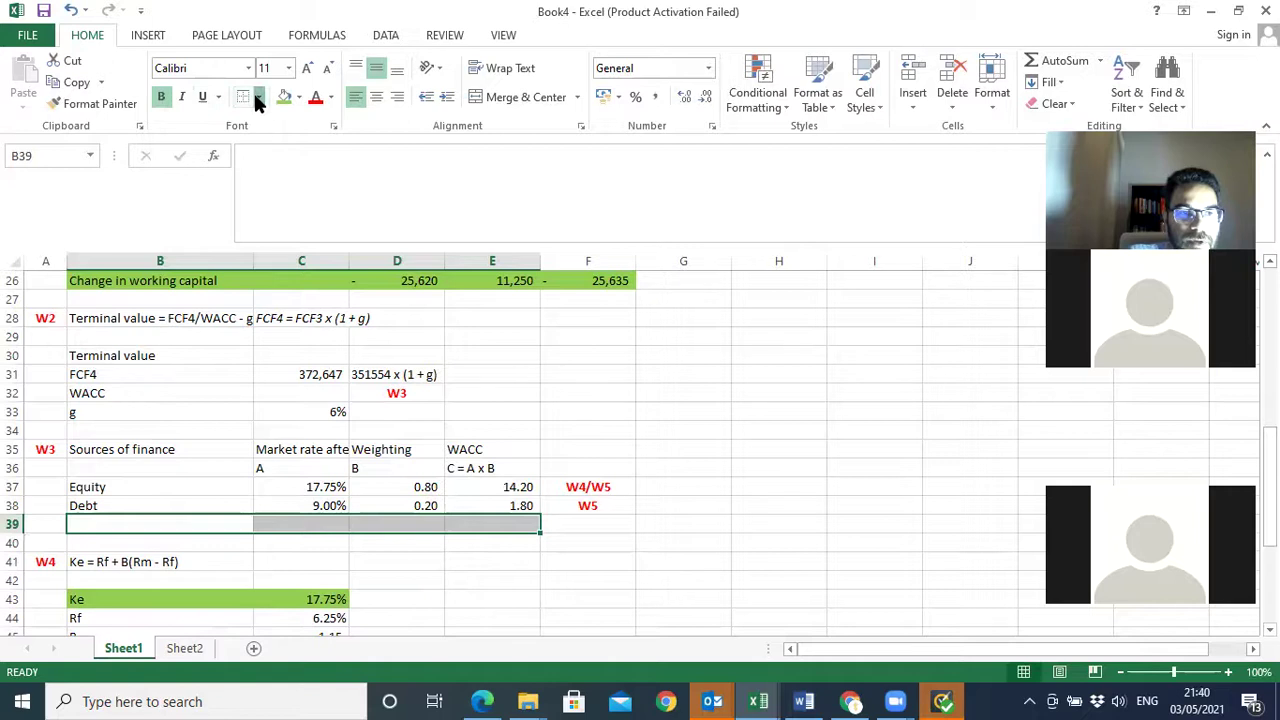
left_click(258, 100)
left_click(289, 371)
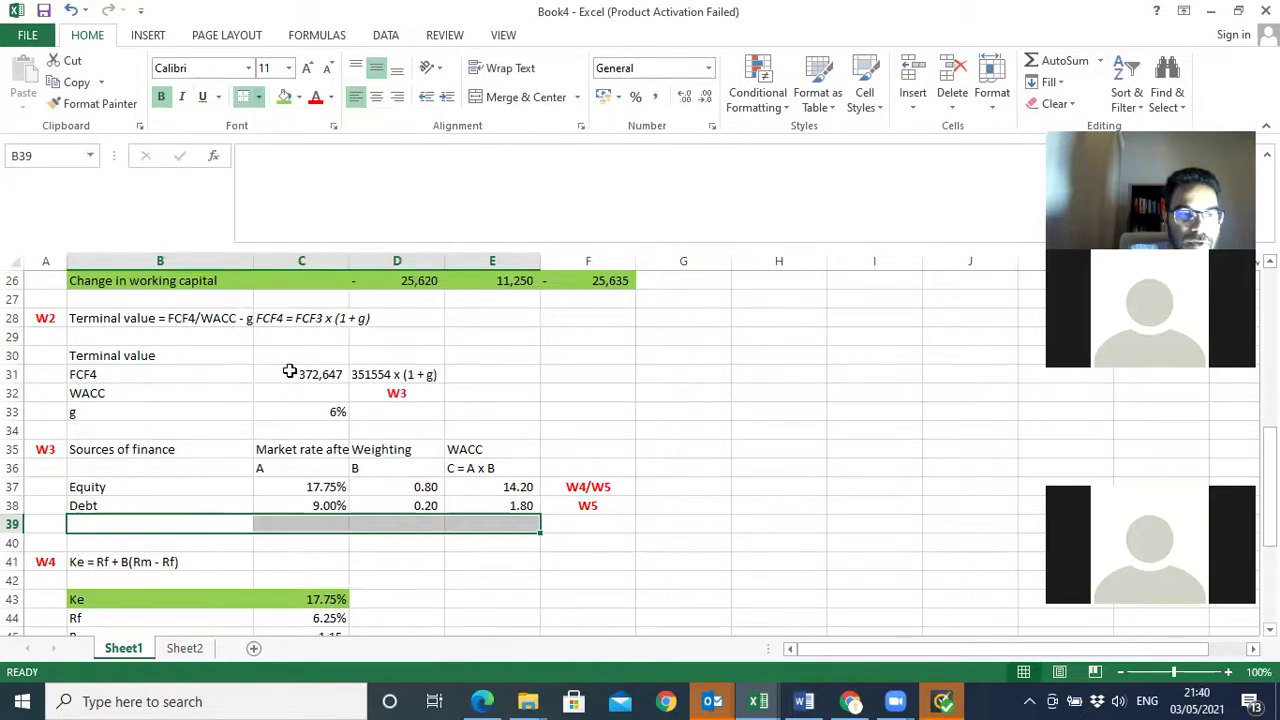
- Label the new total row "WACC" in B39 and sum the Equity and Debt results E37:E38 in E39
left_click(132, 520)
type("WACC")
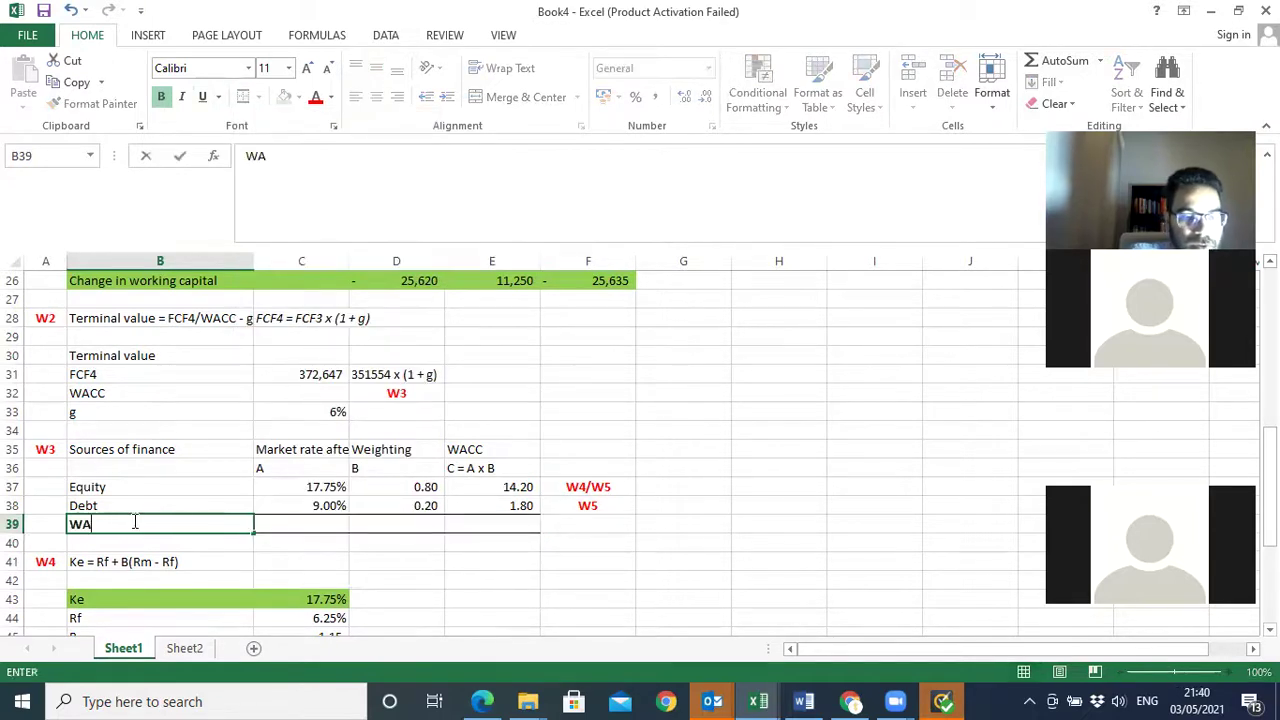
left_click(510, 519)
type("=sum(")
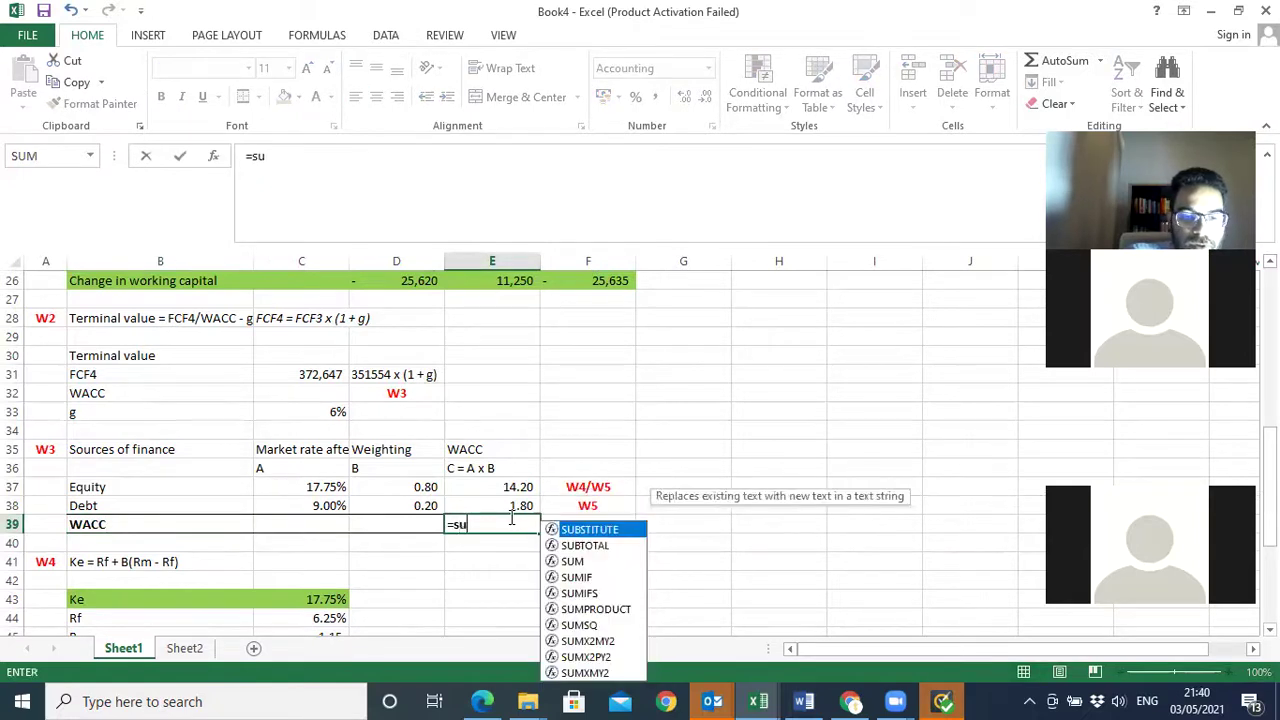
left_click_drag(516, 484, 516, 494)
key("Return")
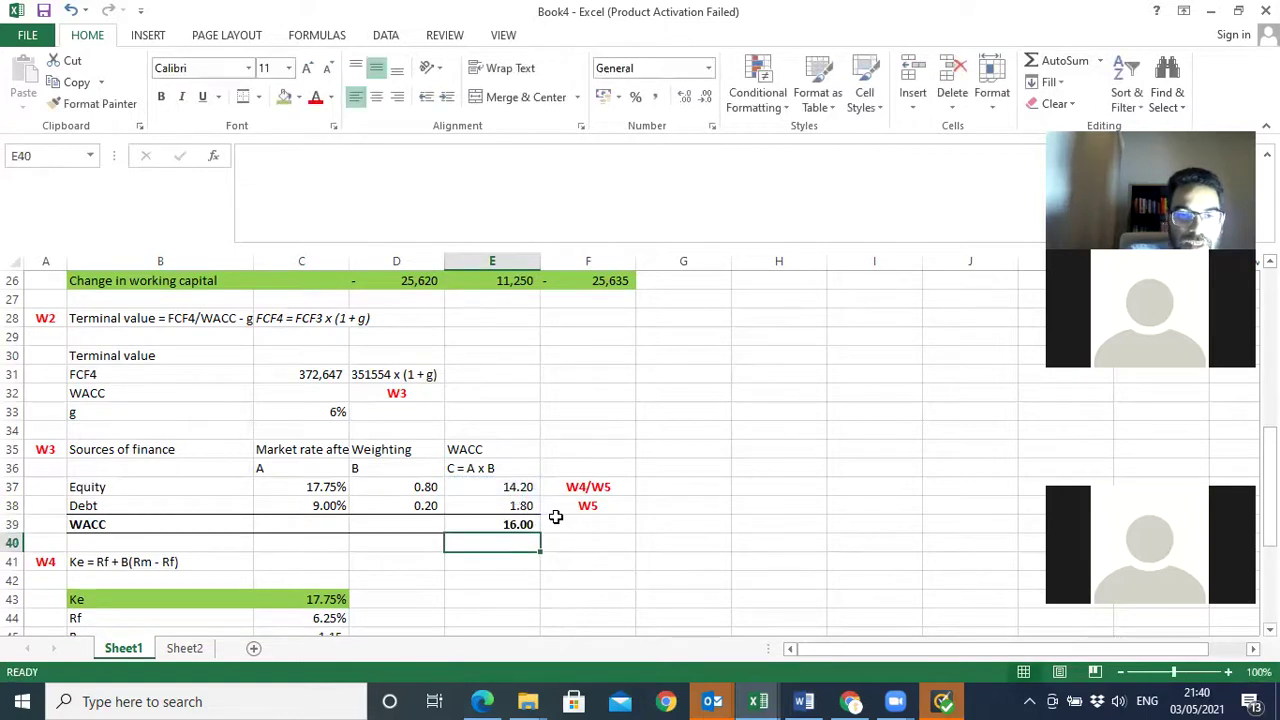
- Enter the unit "percent" beside the WACC total in F39 and set its font colour to black
left_click(556, 518)
type("perce")
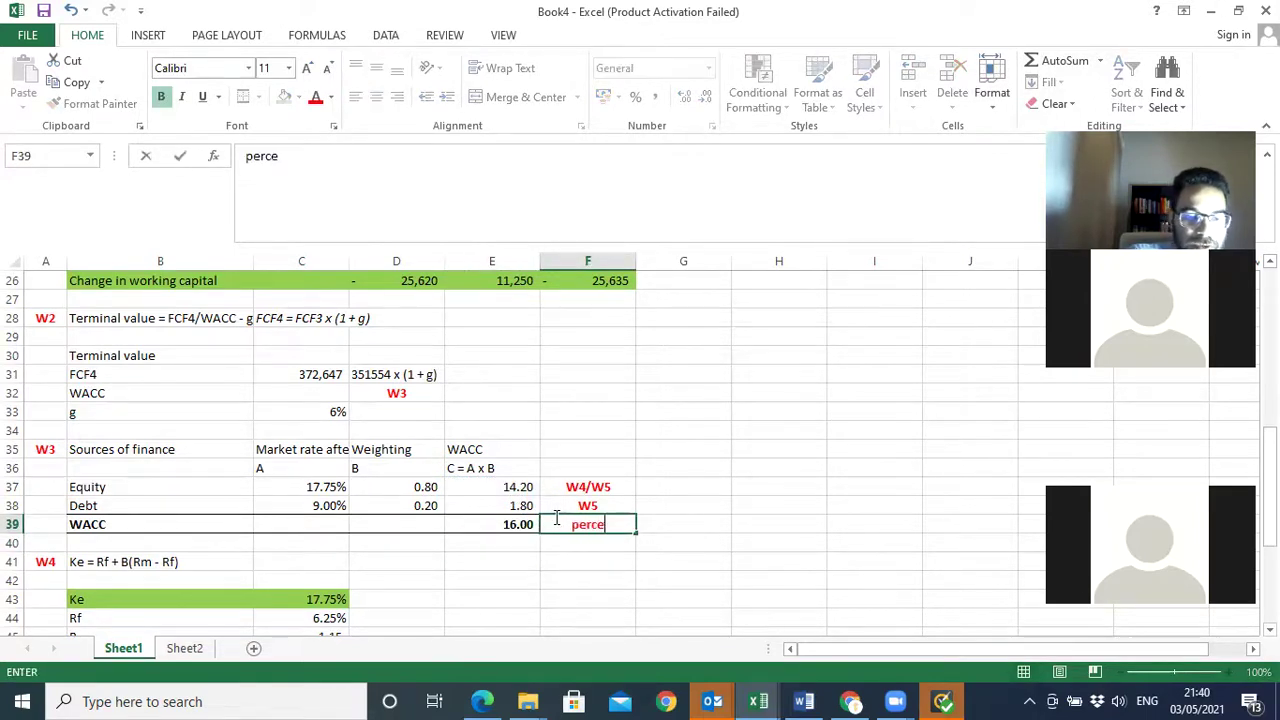
type("nt")
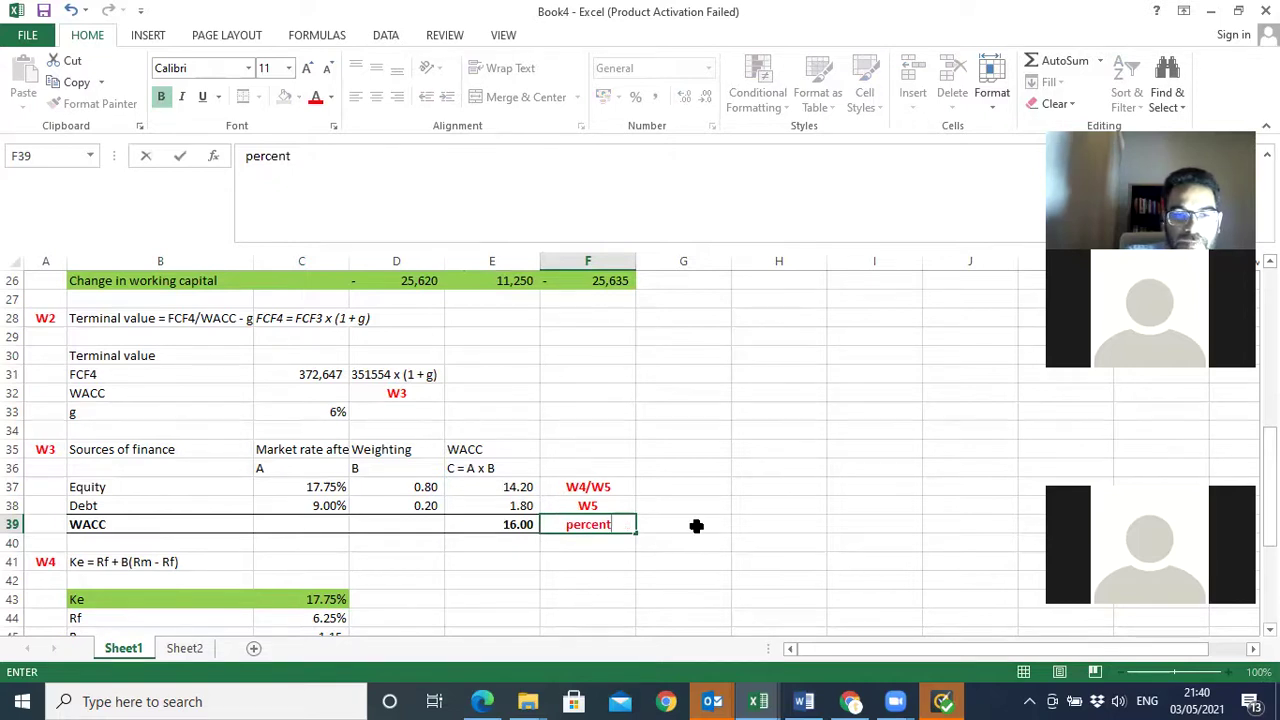
left_click(740, 541)
left_click(615, 524)
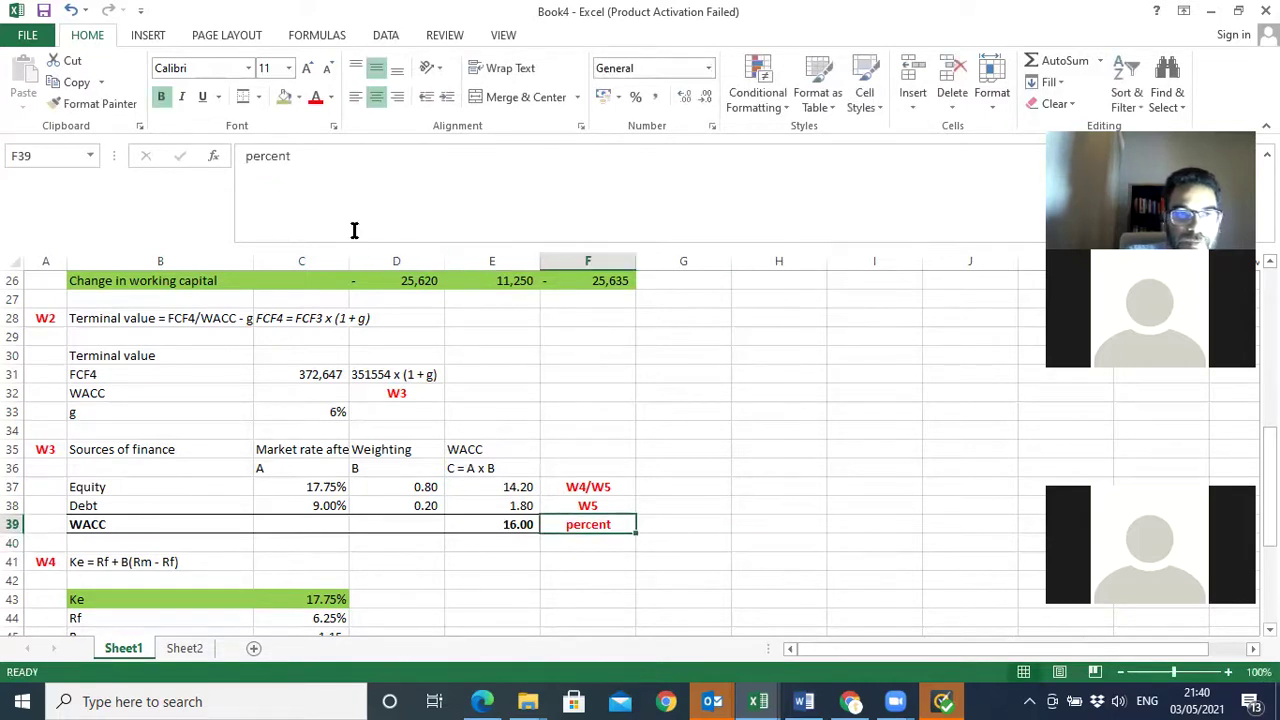
left_click(333, 100)
left_click(330, 157)
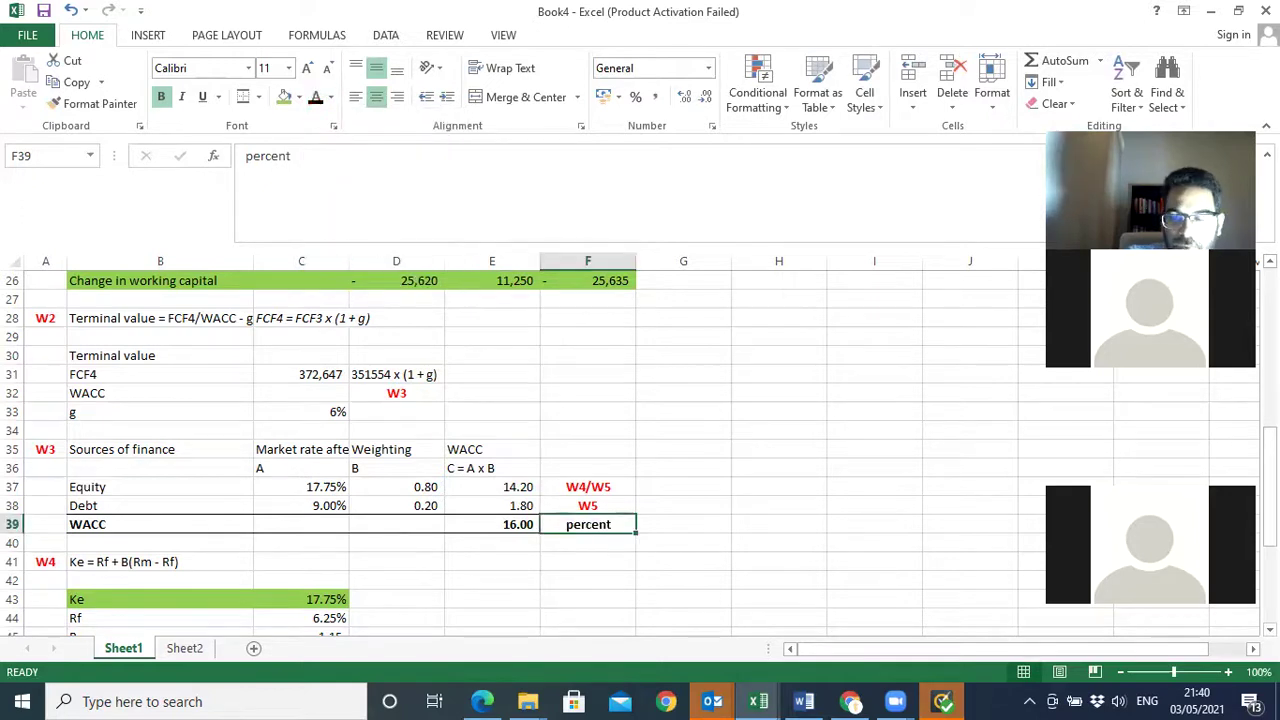
- Enter 16% as the WACC in C32 of working W2 and copy the formatting of the g cell C33 onto it
scroll(640, 440, "up", 2)
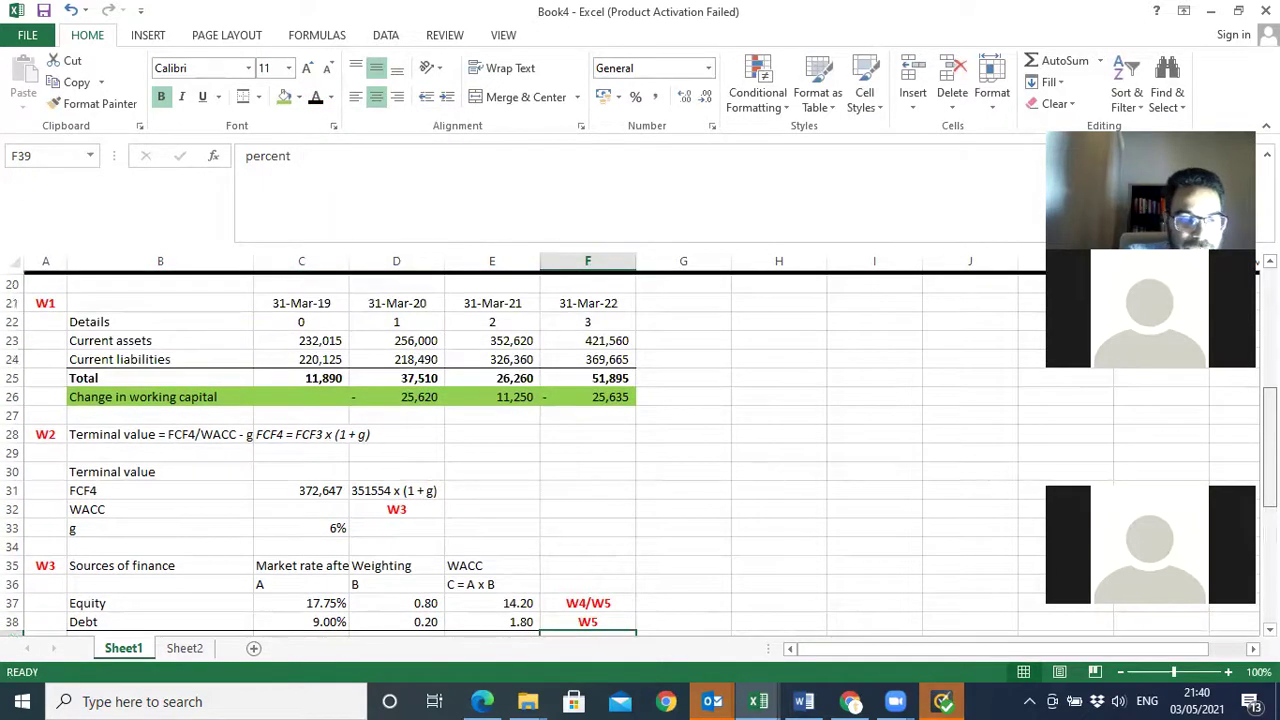
scroll(640, 450, "down", 4)
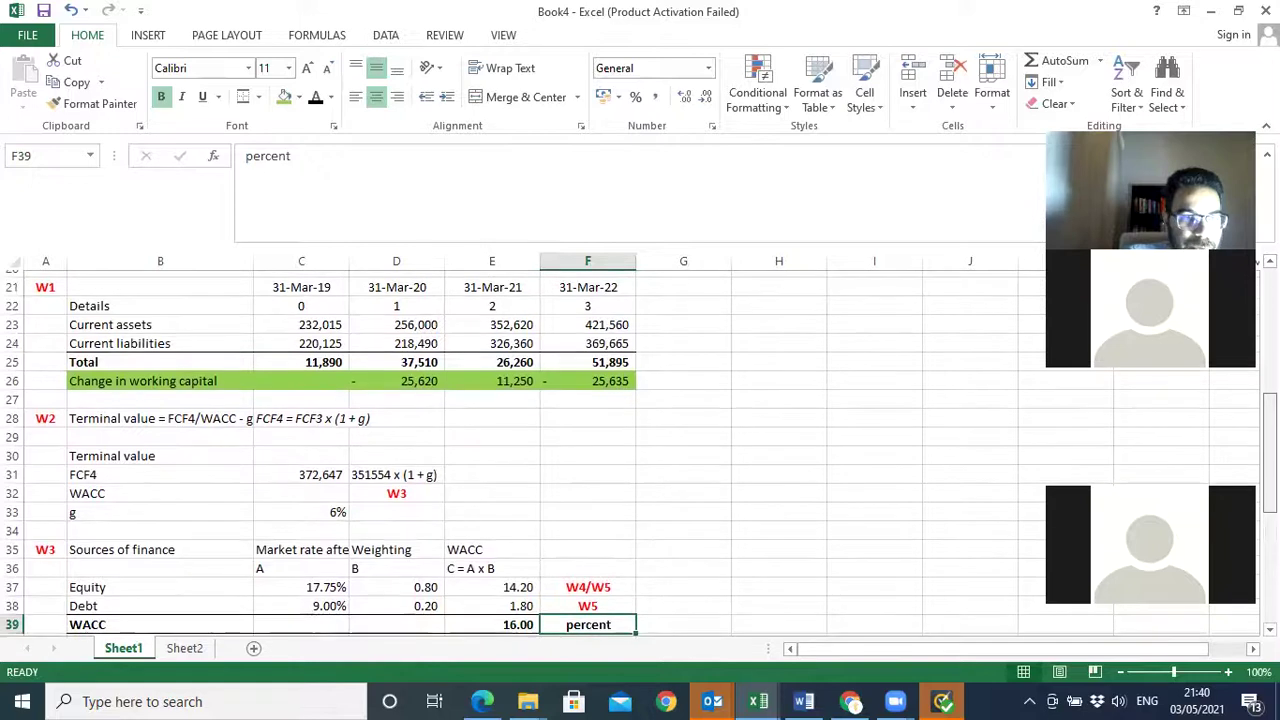
scroll(640, 450, "up", 2)
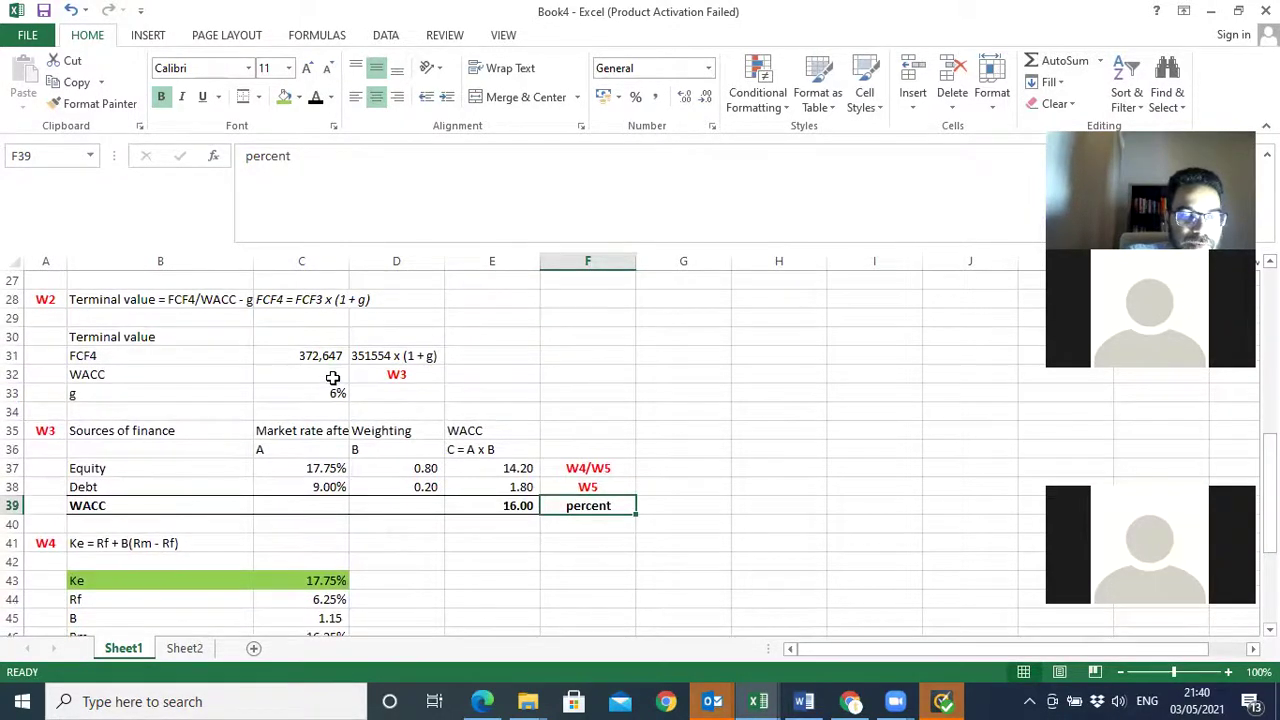
left_click(333, 377)
type("16%")
key("Return")
left_click(333, 375)
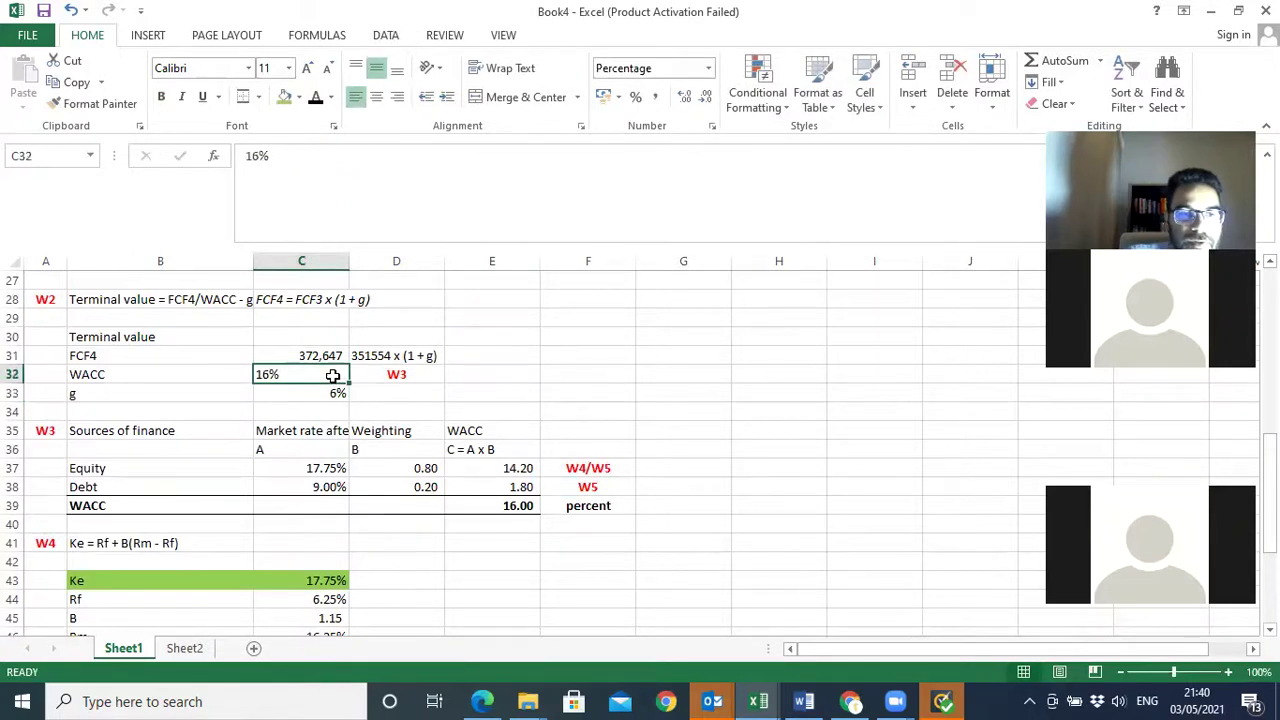
left_click(329, 398)
left_click(100, 103)
left_click(316, 374)
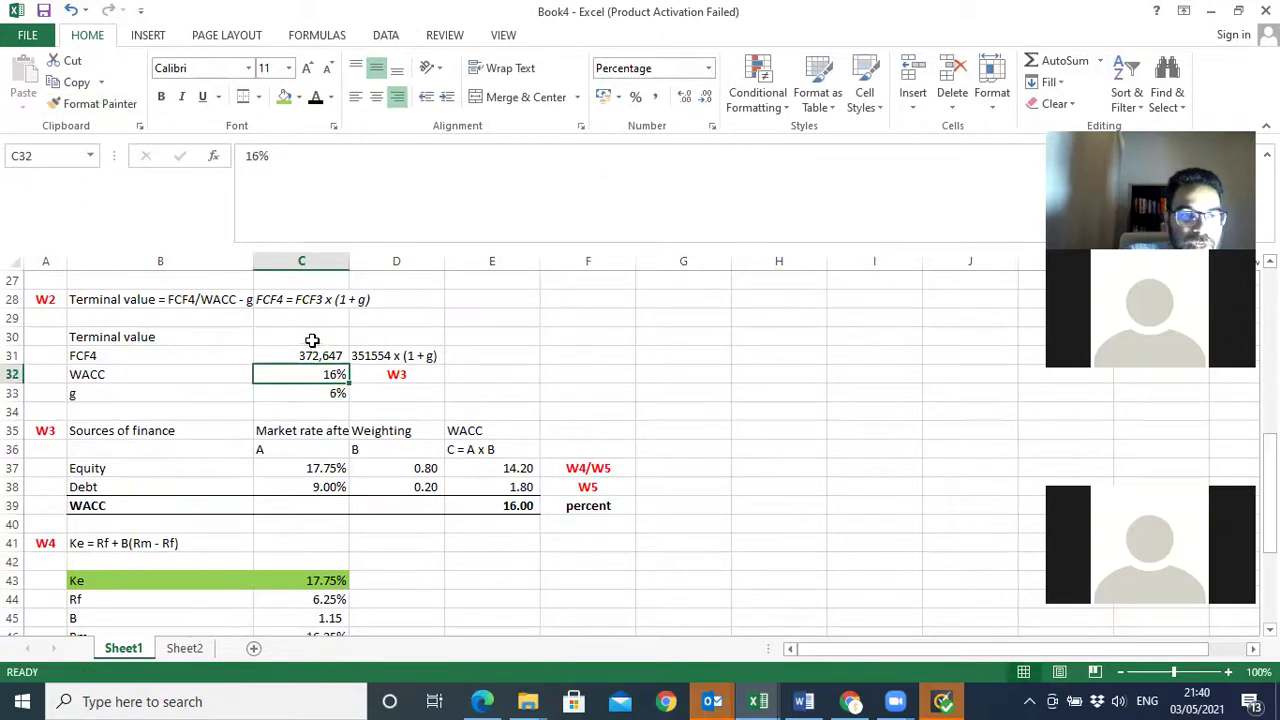
- Calculate the W2 terminal value in C30 with the formula =C31/(C32-C33)
key("Up")
key("Up")
type("=")
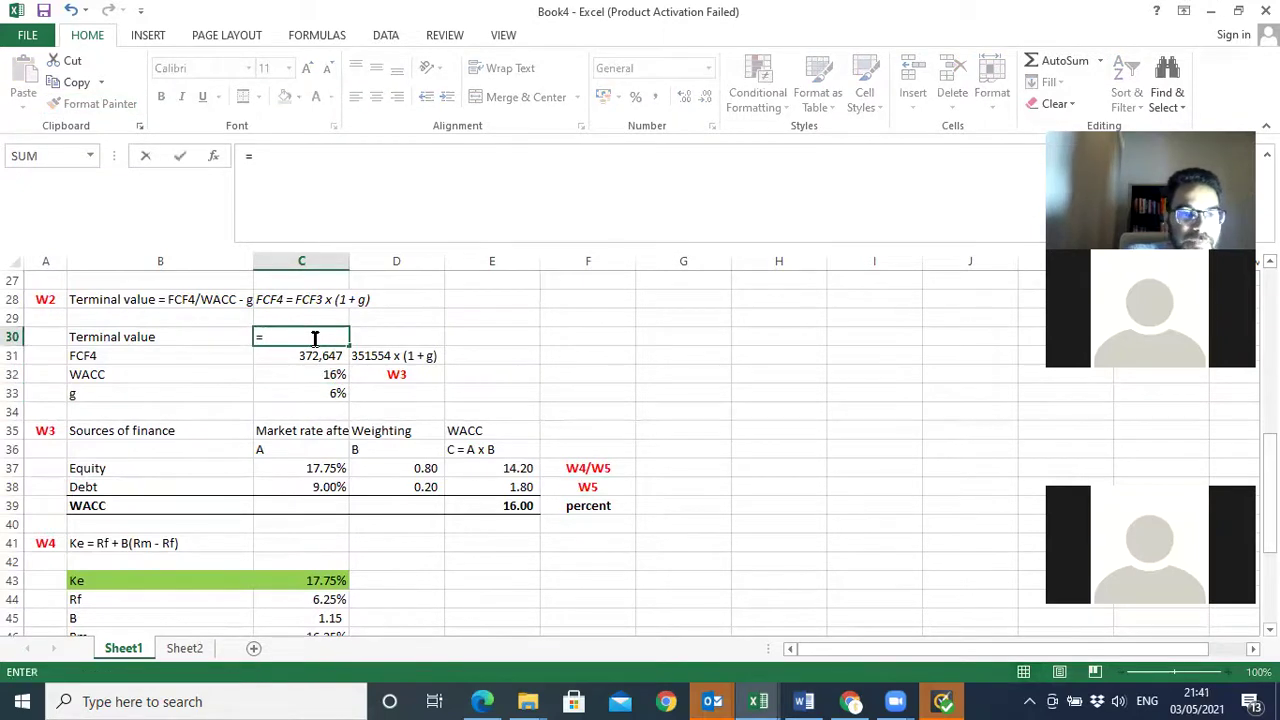
left_click(316, 355)
type("/")
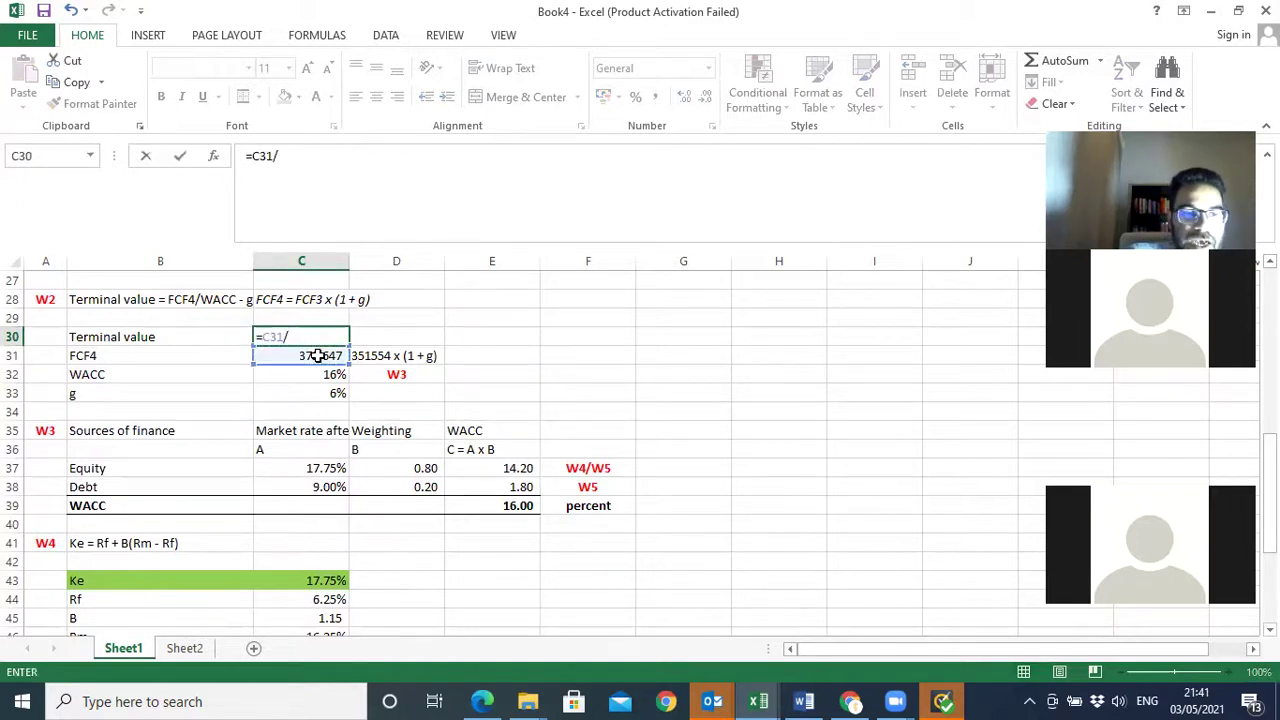
type("(")
left_click(319, 373)
type("-")
left_click(322, 391)
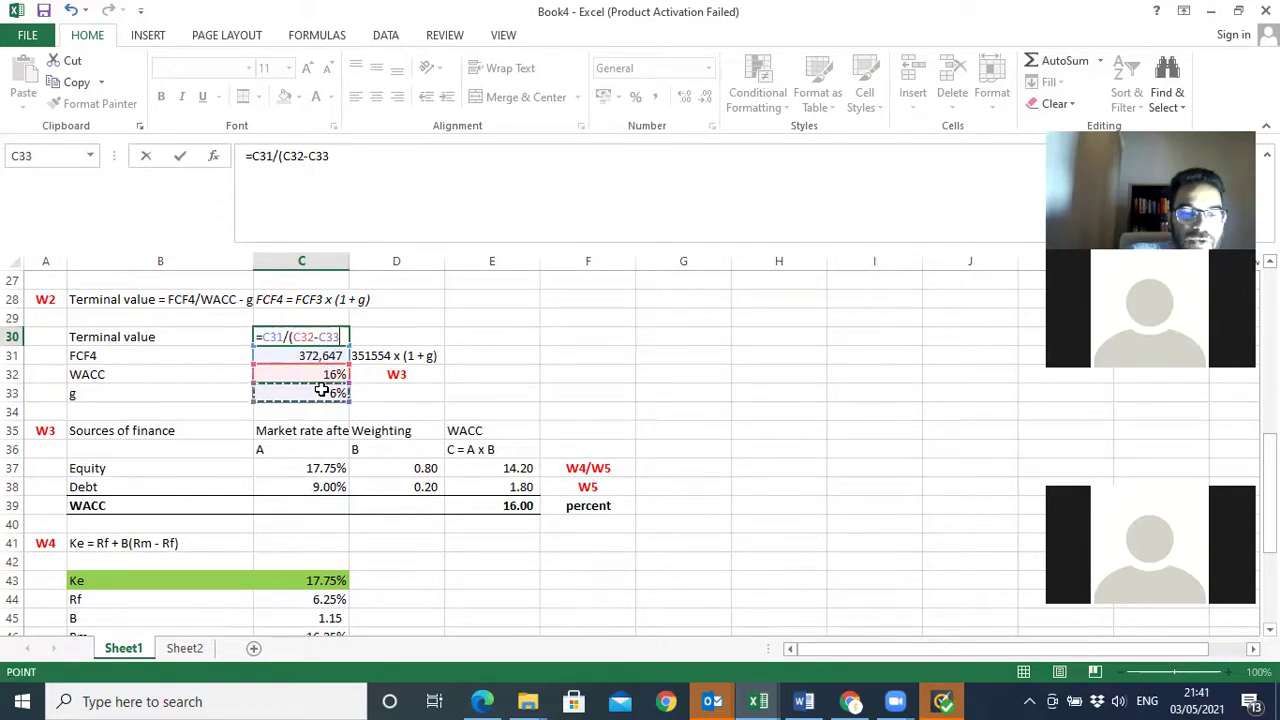
type(")")
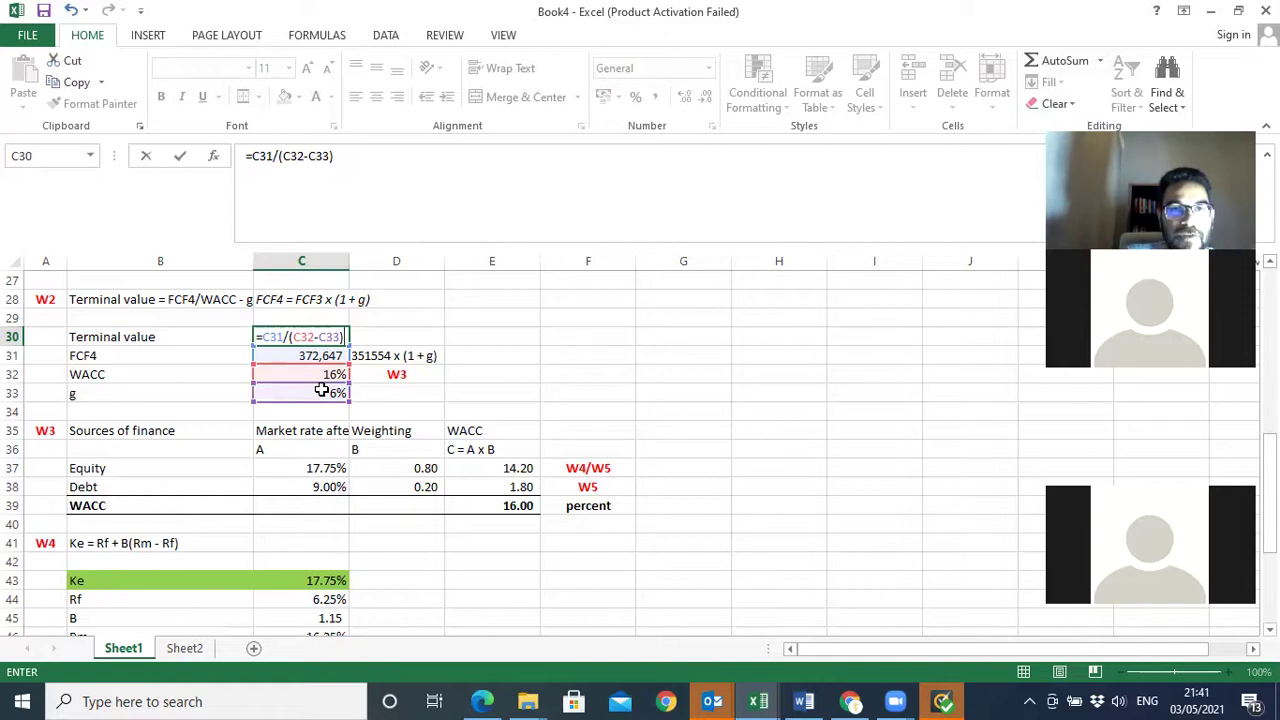
key("Return")
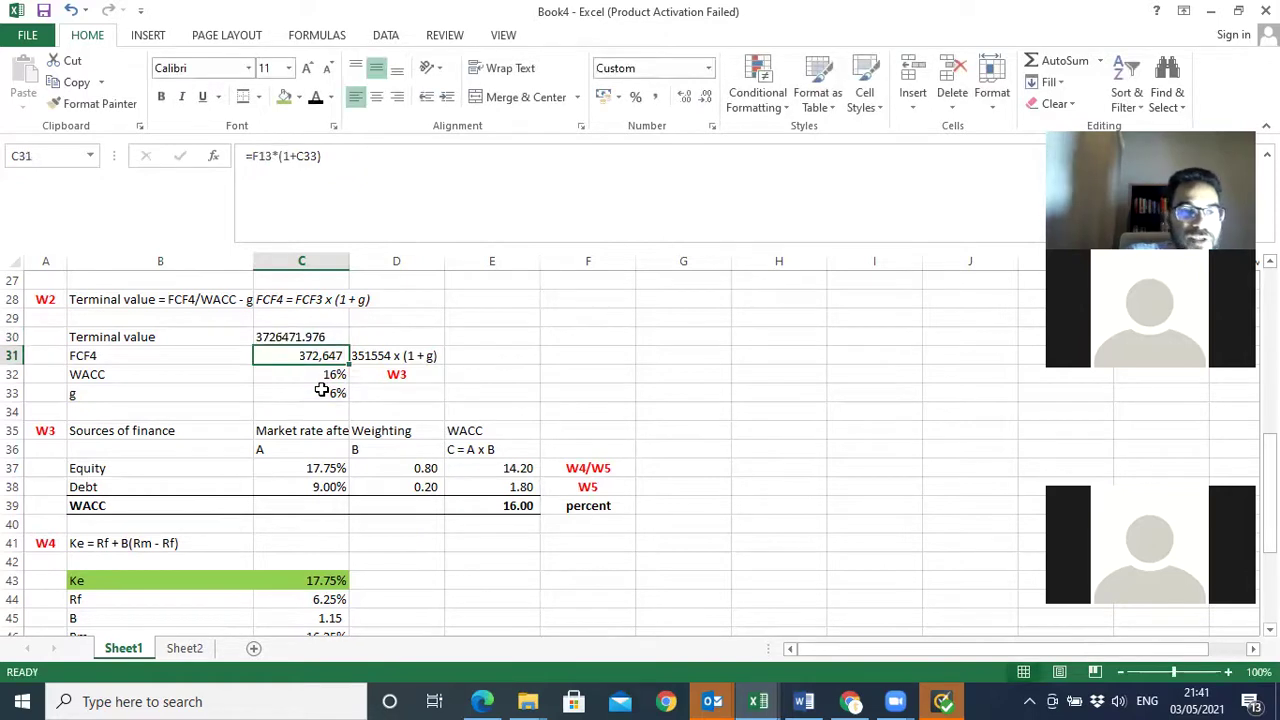
- Format the terminal value in C30 in comma style without decimals and fill B30:C30 with green
left_click(324, 331)
left_click(657, 96)
left_click(705, 97)
left_click(705, 97)
left_click(509, 337)
left_click_drag(192, 333, 290, 335)
left_click(285, 97)
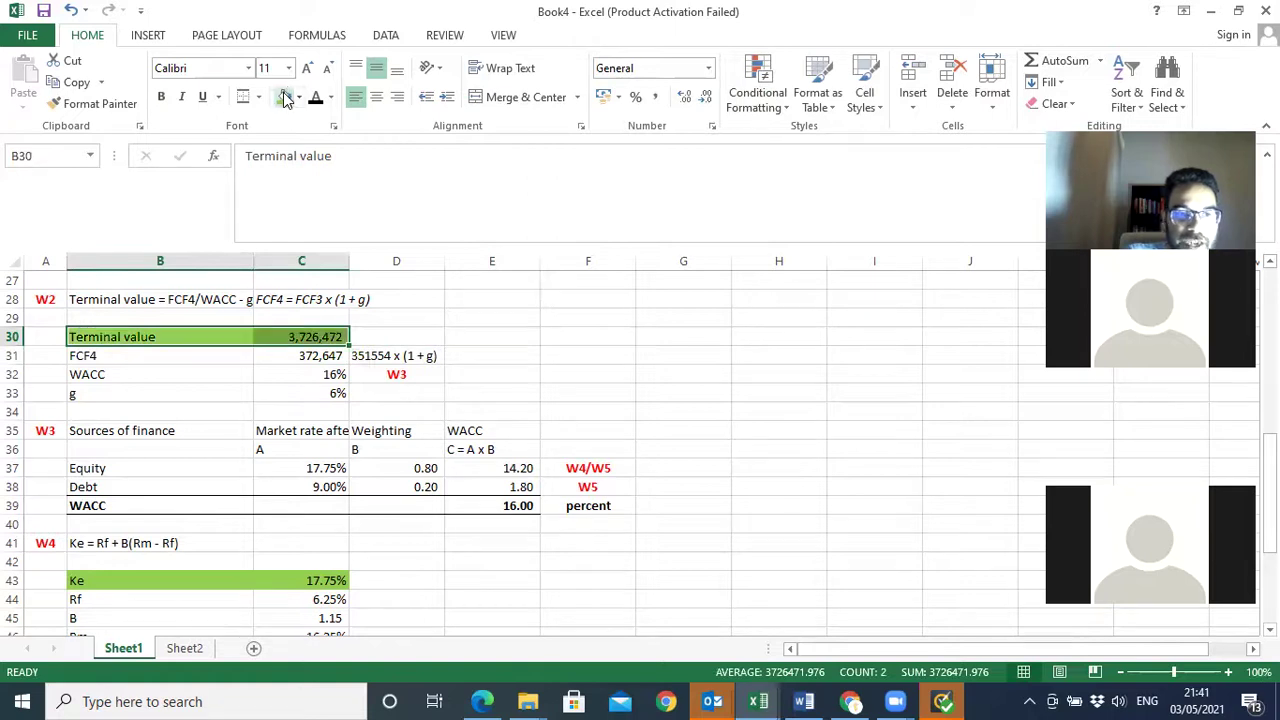
- Link the year 3 terminal value in F14 to the W2 result with the formula =C30
scroll(650, 450, "up", 5)
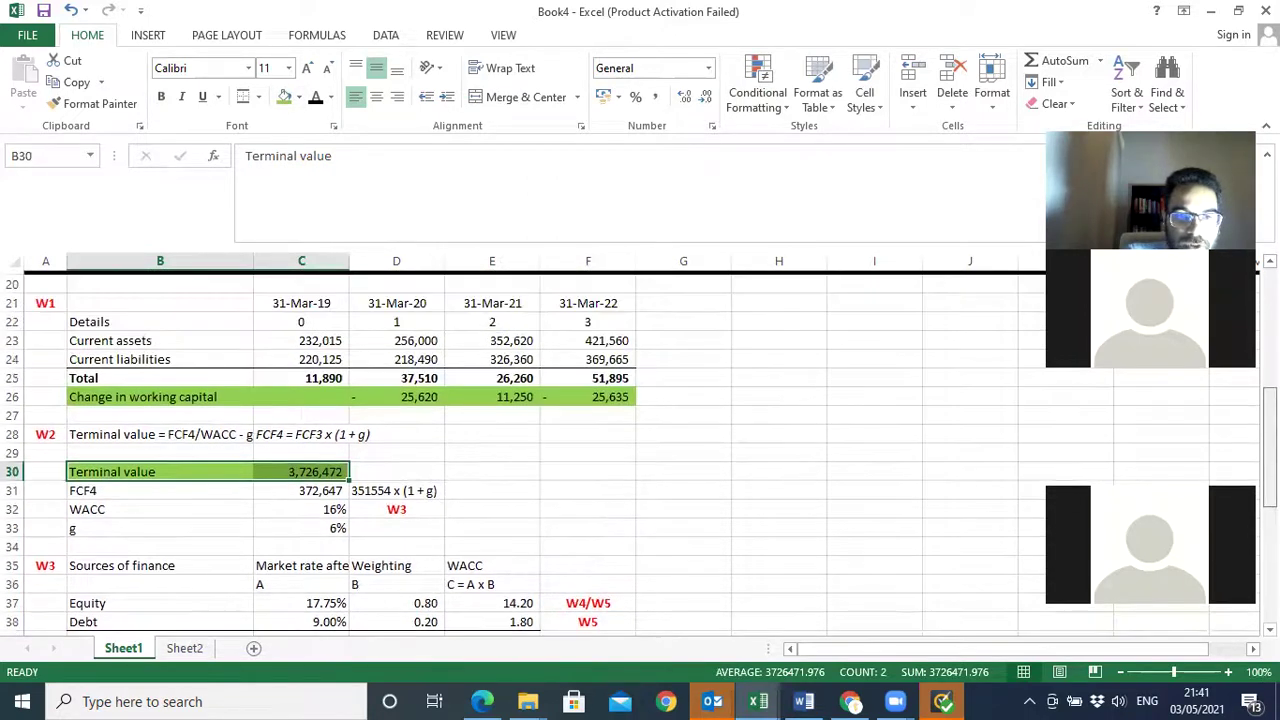
scroll(700, 400, "up", 1)
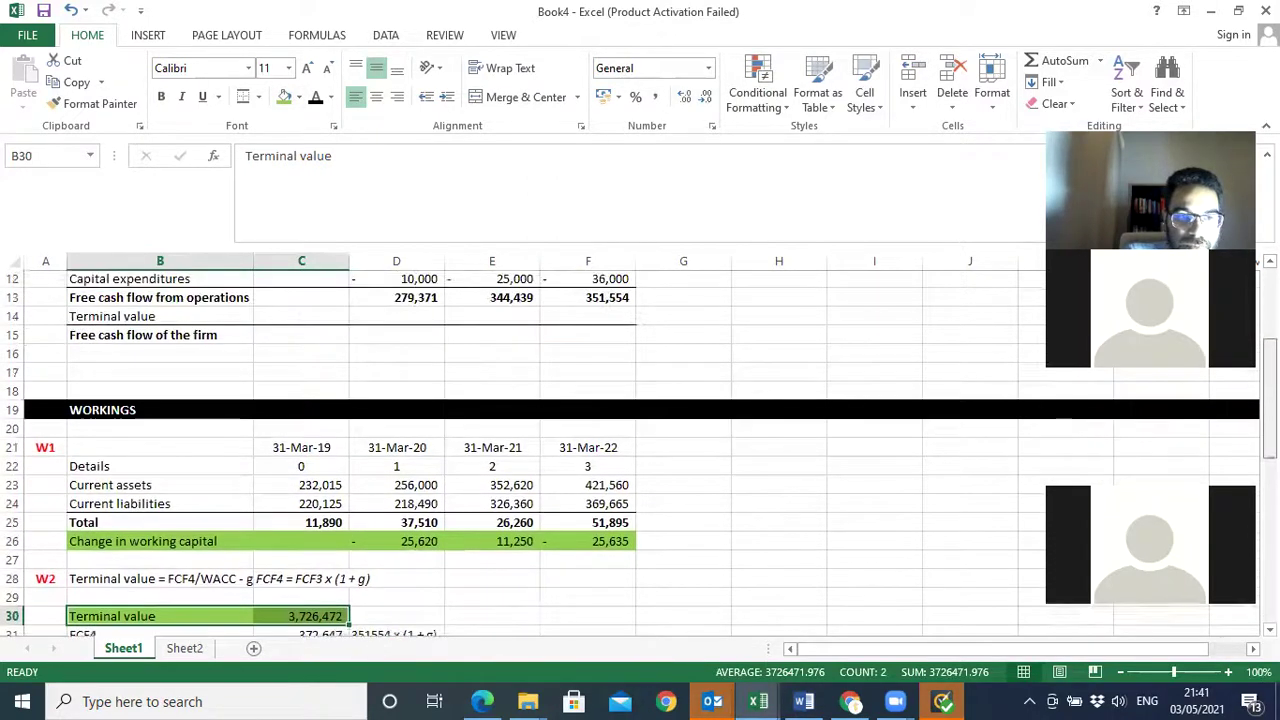
left_click(626, 319)
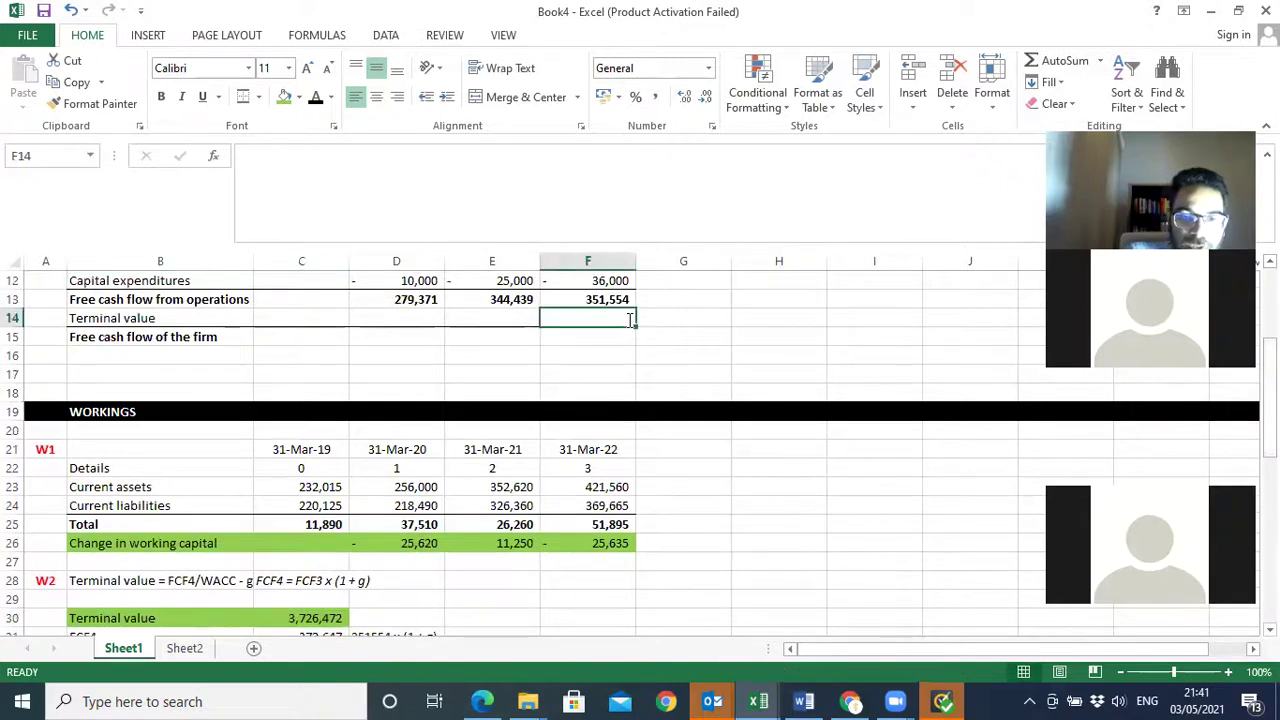
type("=")
left_click(316, 619)
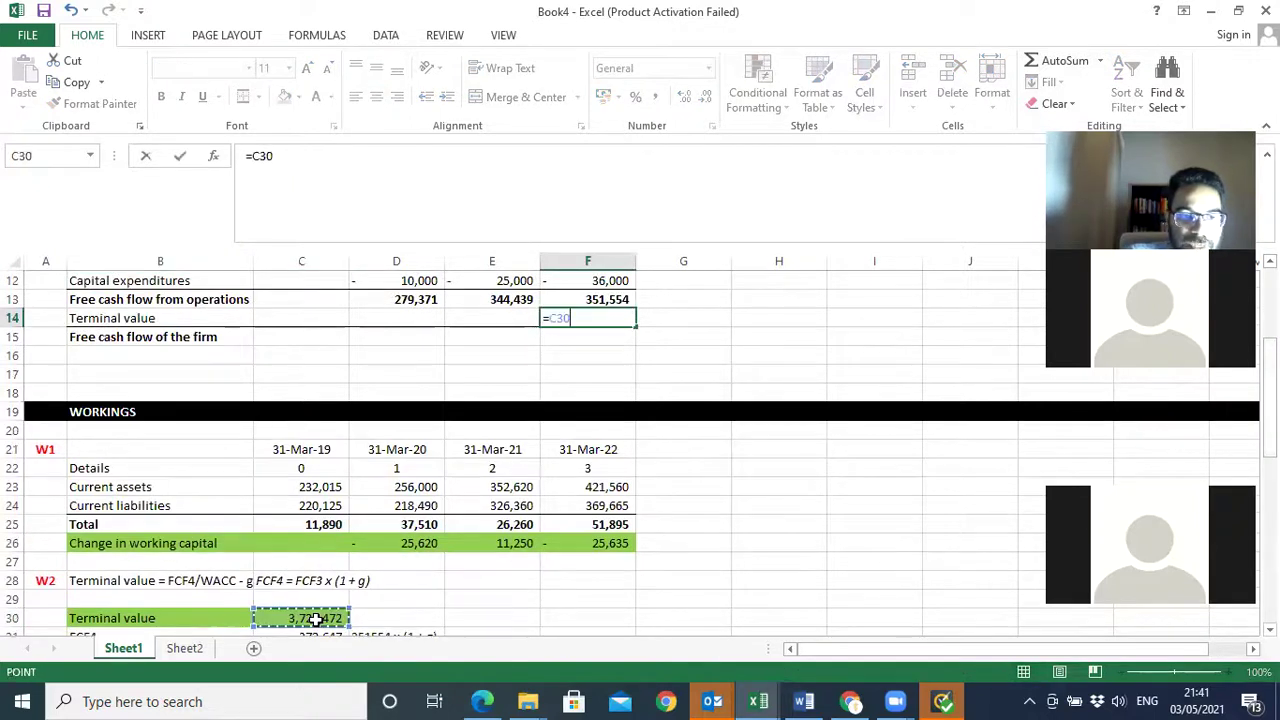
key("Return")
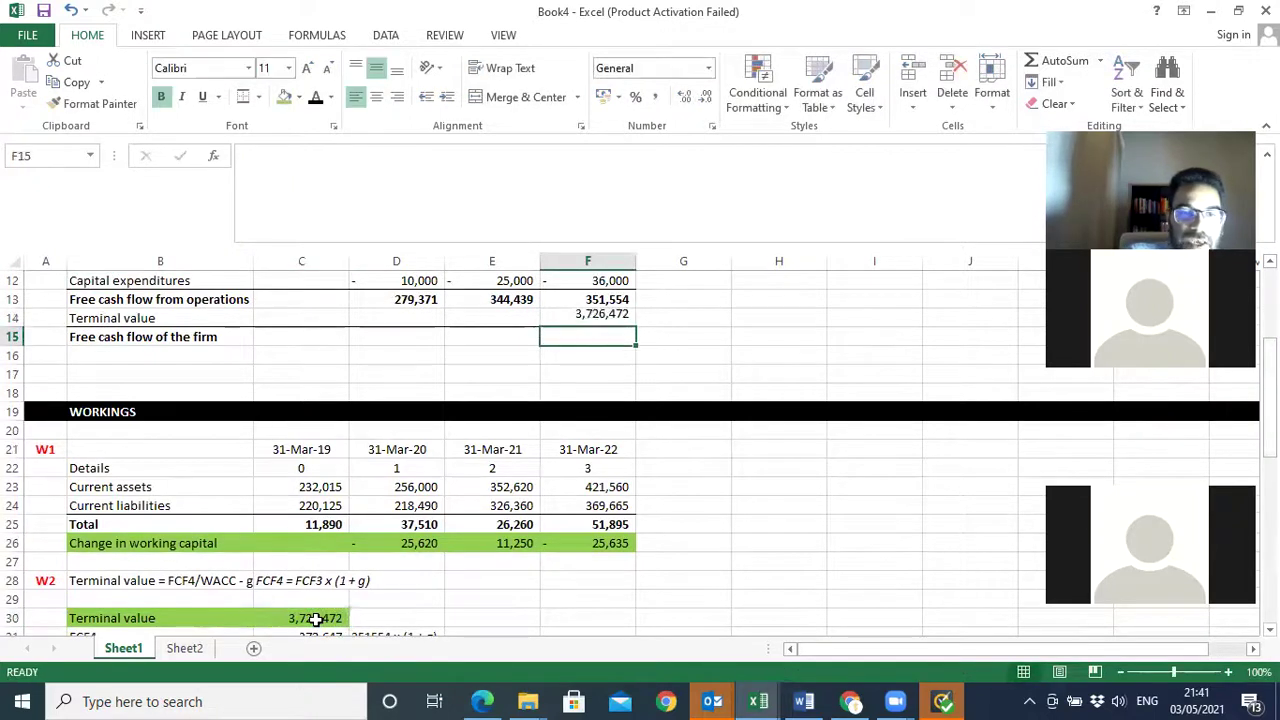
- Enter the working reference W2 in G14 beside the terminal value and make it centred, bold and red
left_click(679, 318)
type("W2")
key("Return")
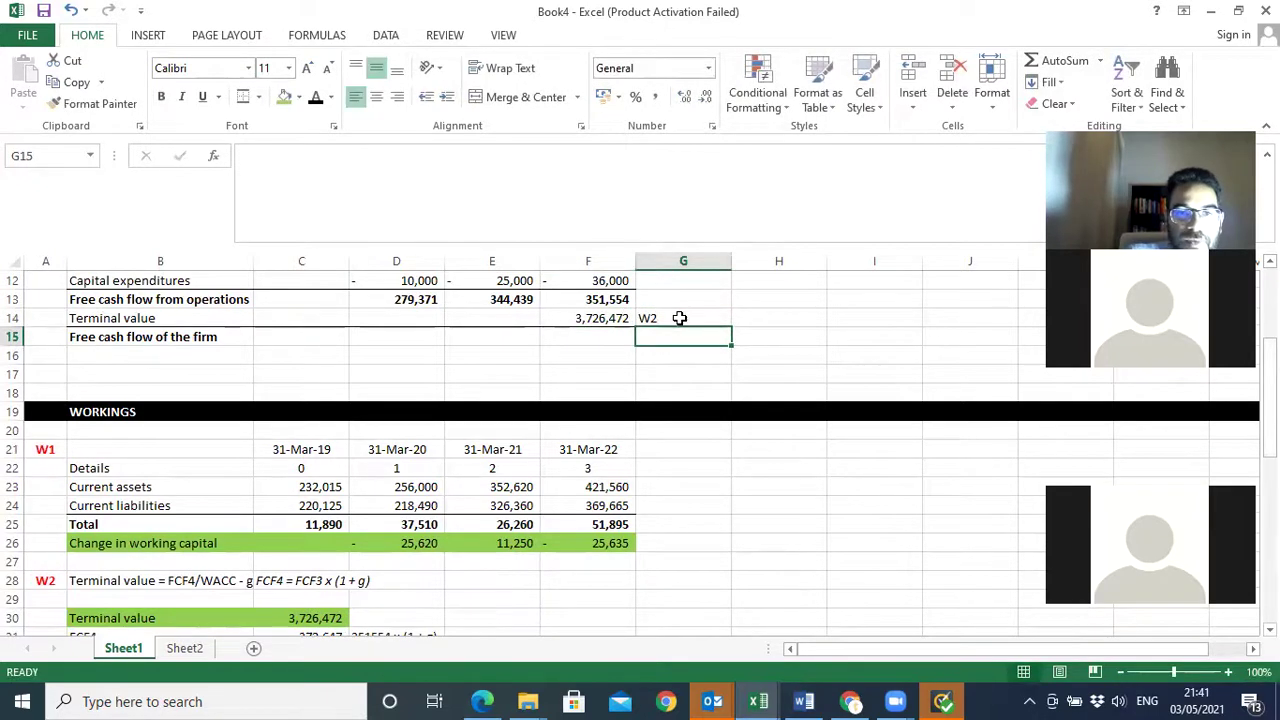
left_click(679, 318)
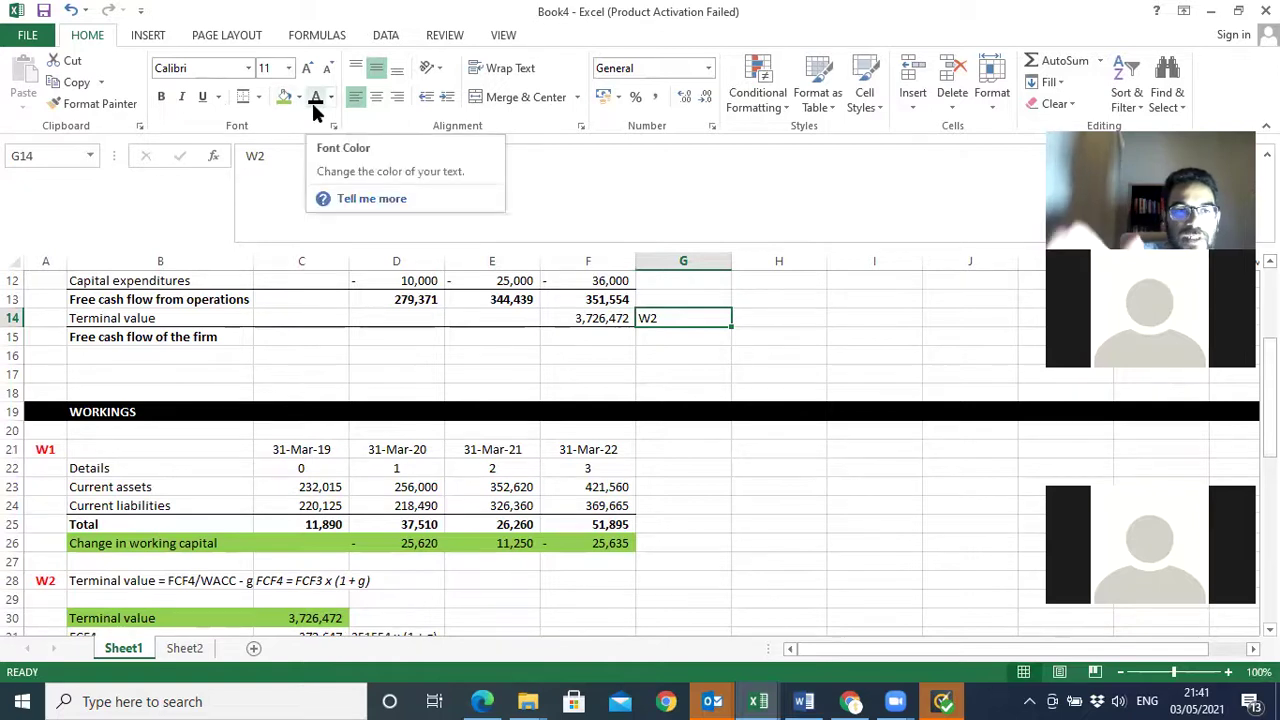
left_click(376, 104)
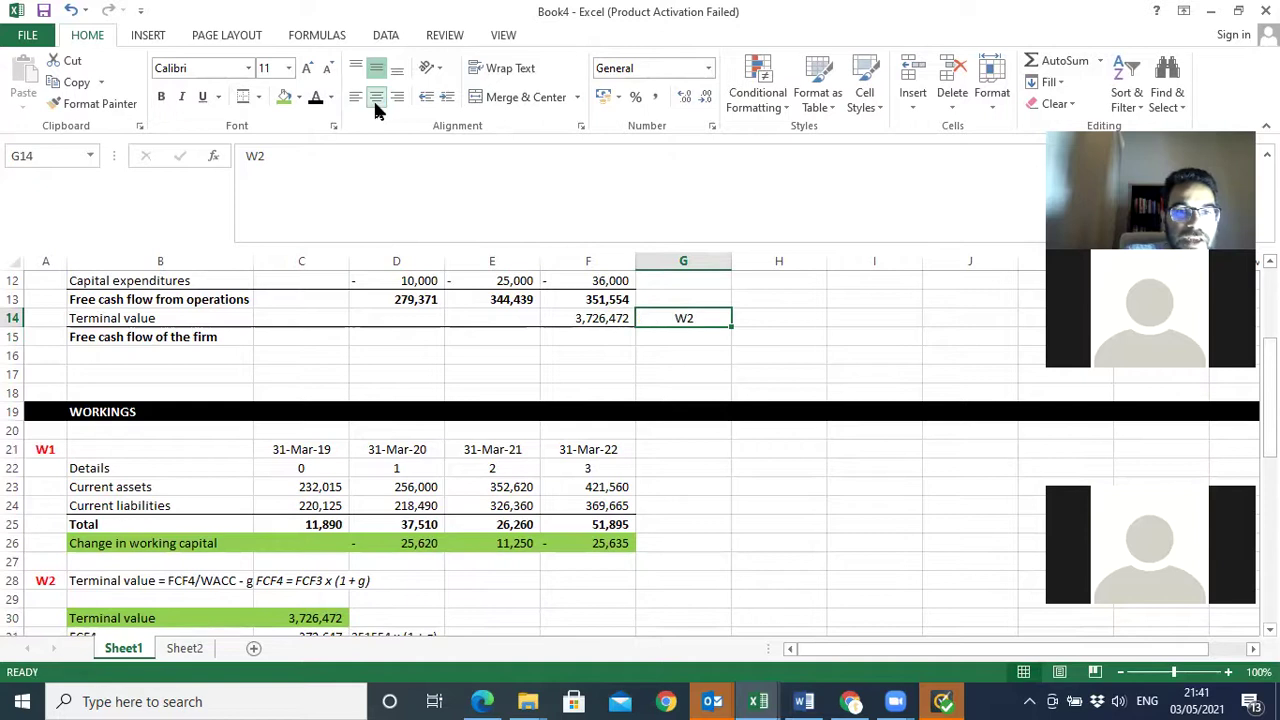
left_click(160, 97)
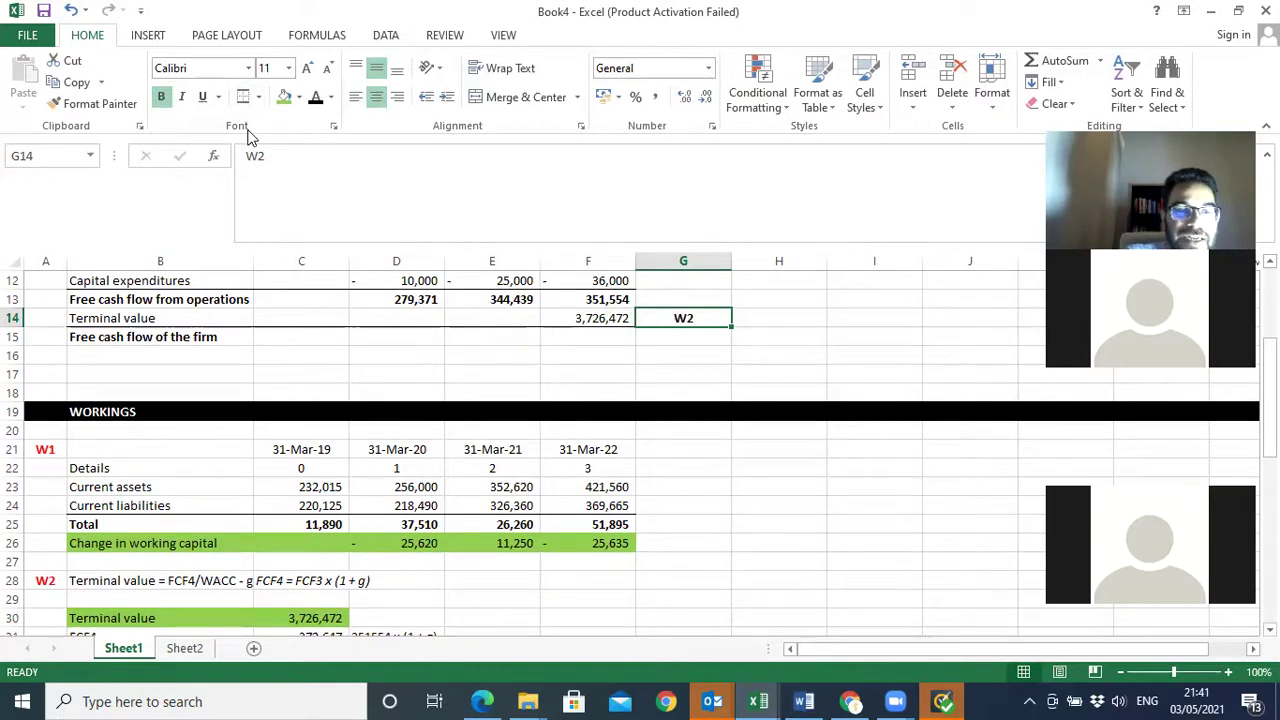
left_click(332, 98)
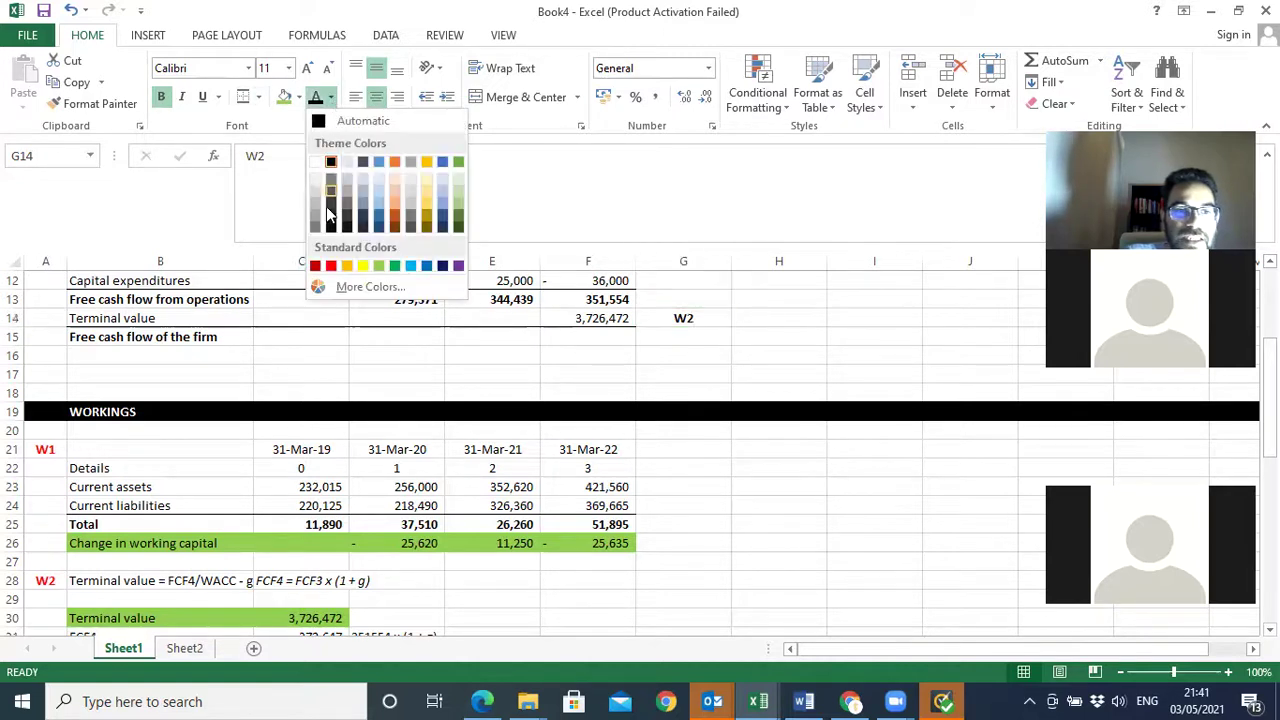
left_click(332, 267)
left_click(652, 340)
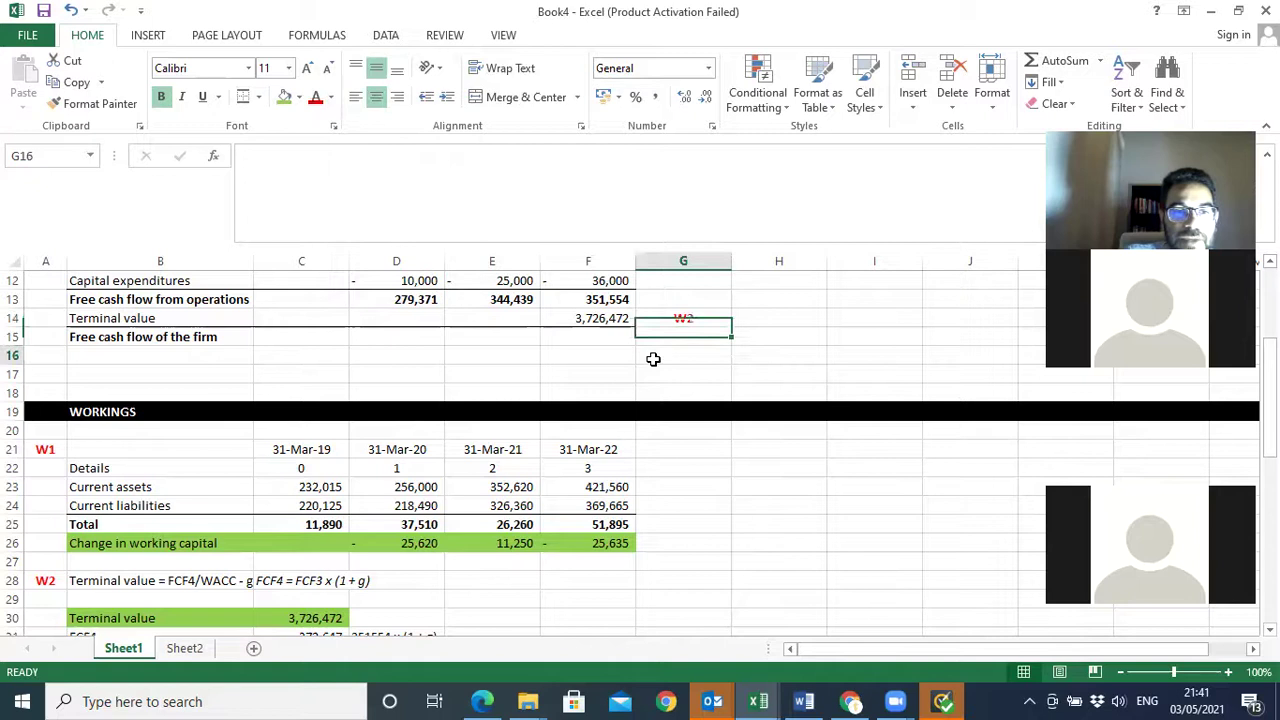
- Calculate the free cash flow of the firm in D15 with =SUM(D13:D14) and copy the formula across to F15
left_click(397, 333)
type("=")
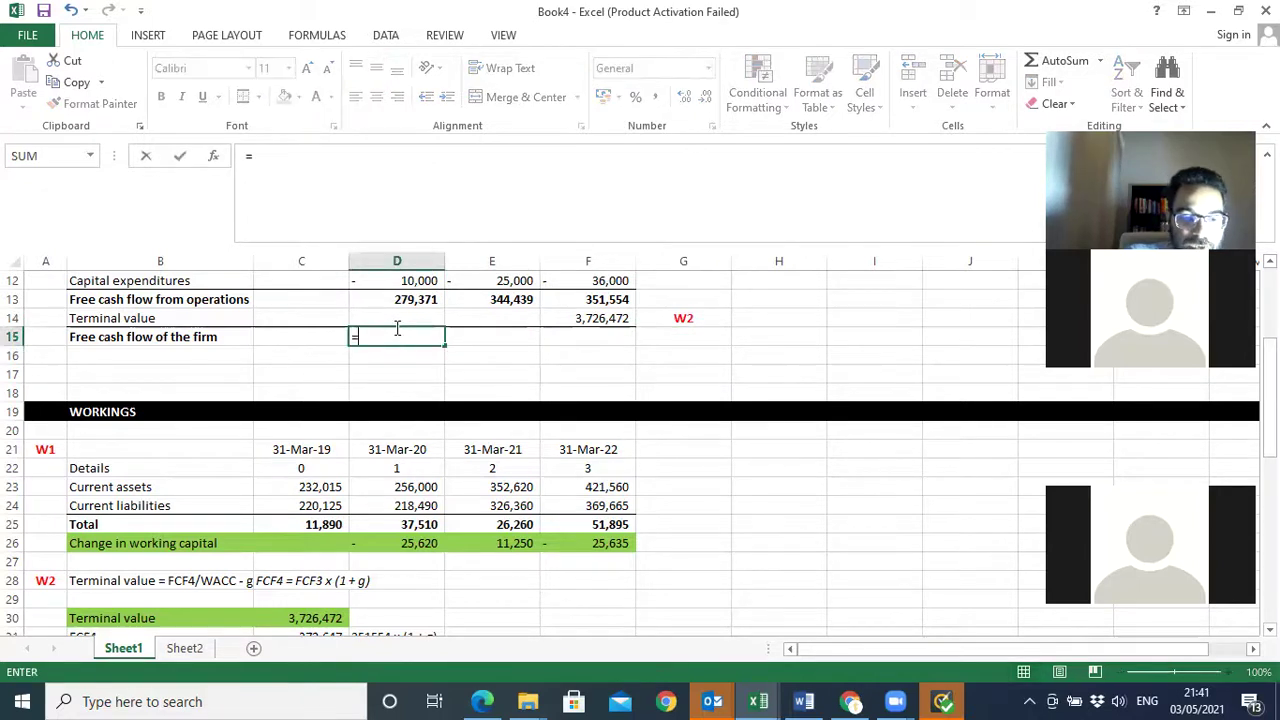
type("sum(")
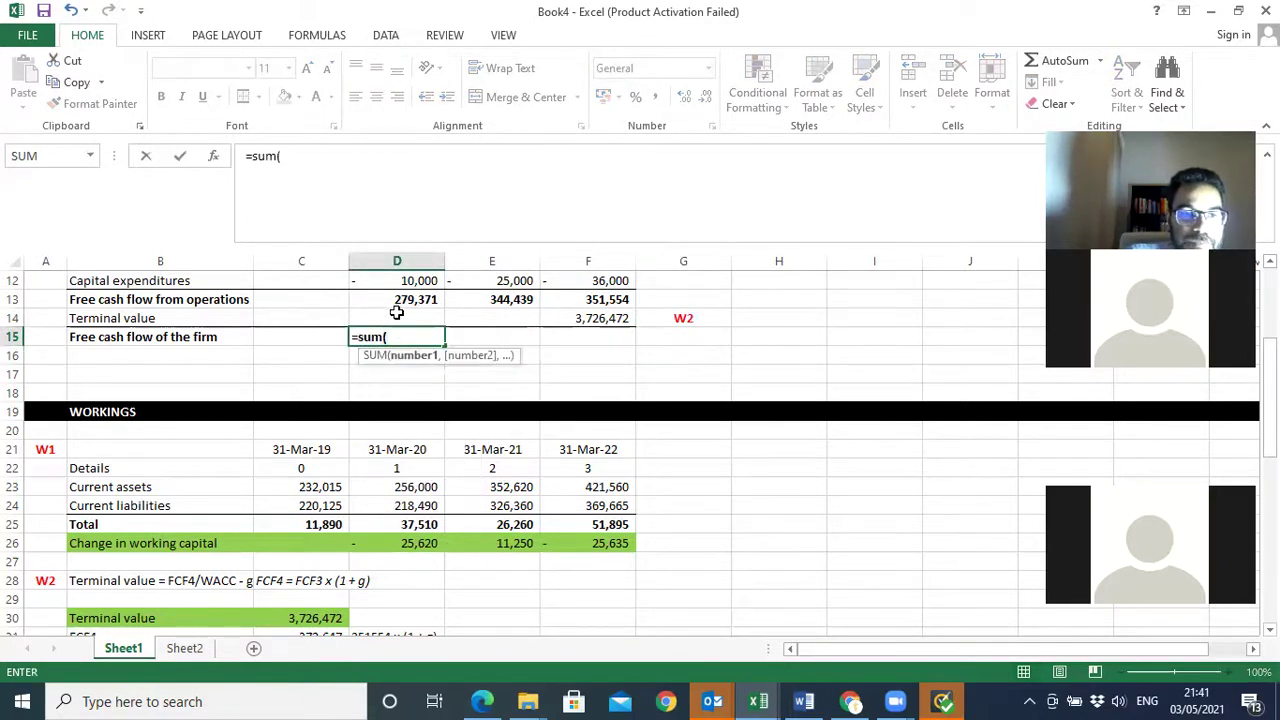
left_click_drag(398, 300, 400, 318)
key("Return")
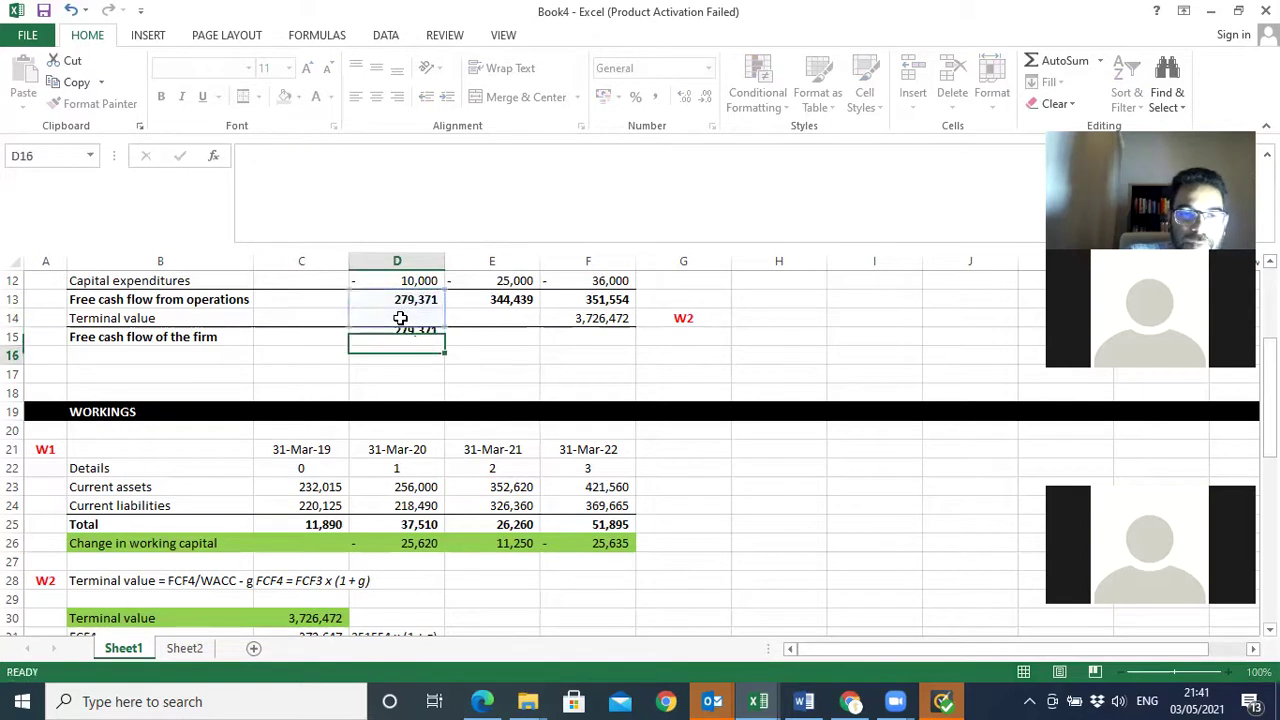
left_click(431, 343)
left_click_drag(443, 342, 610, 344)
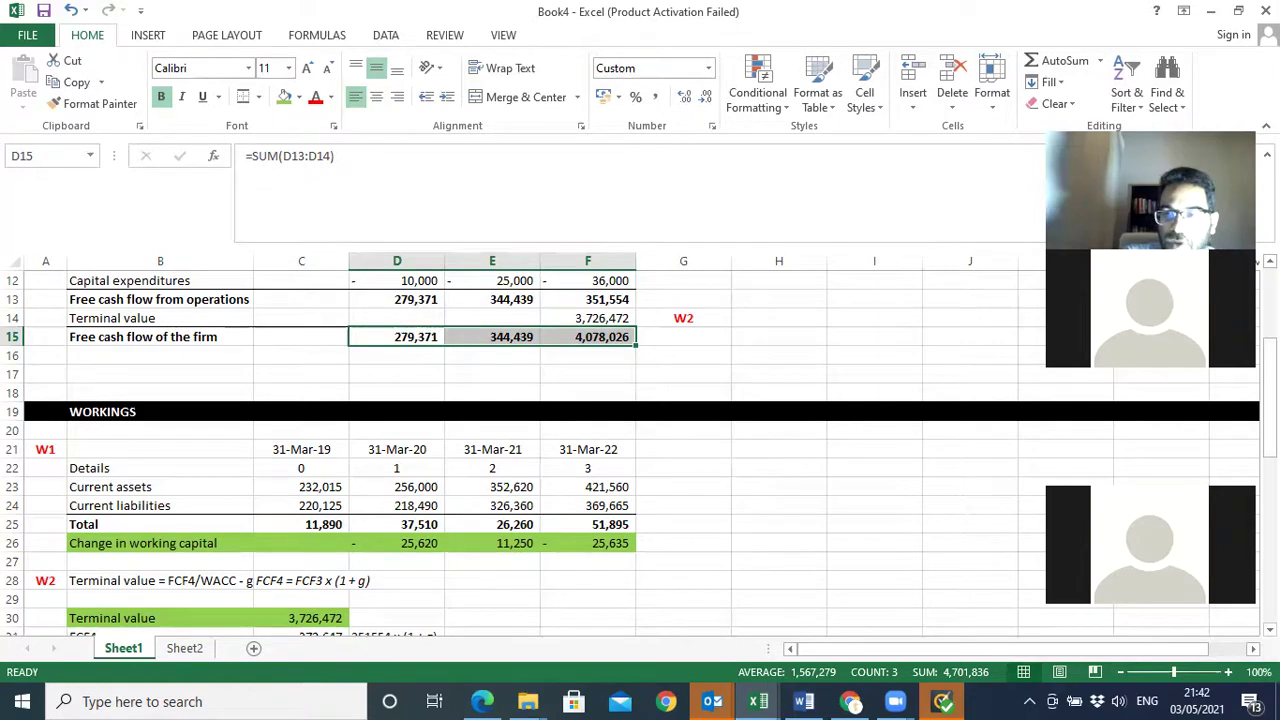
- Enter the label "Discount rate (WACC)" in B16 below the free cash flow of the firm
left_click_drag(1268, 400, 1268, 407)
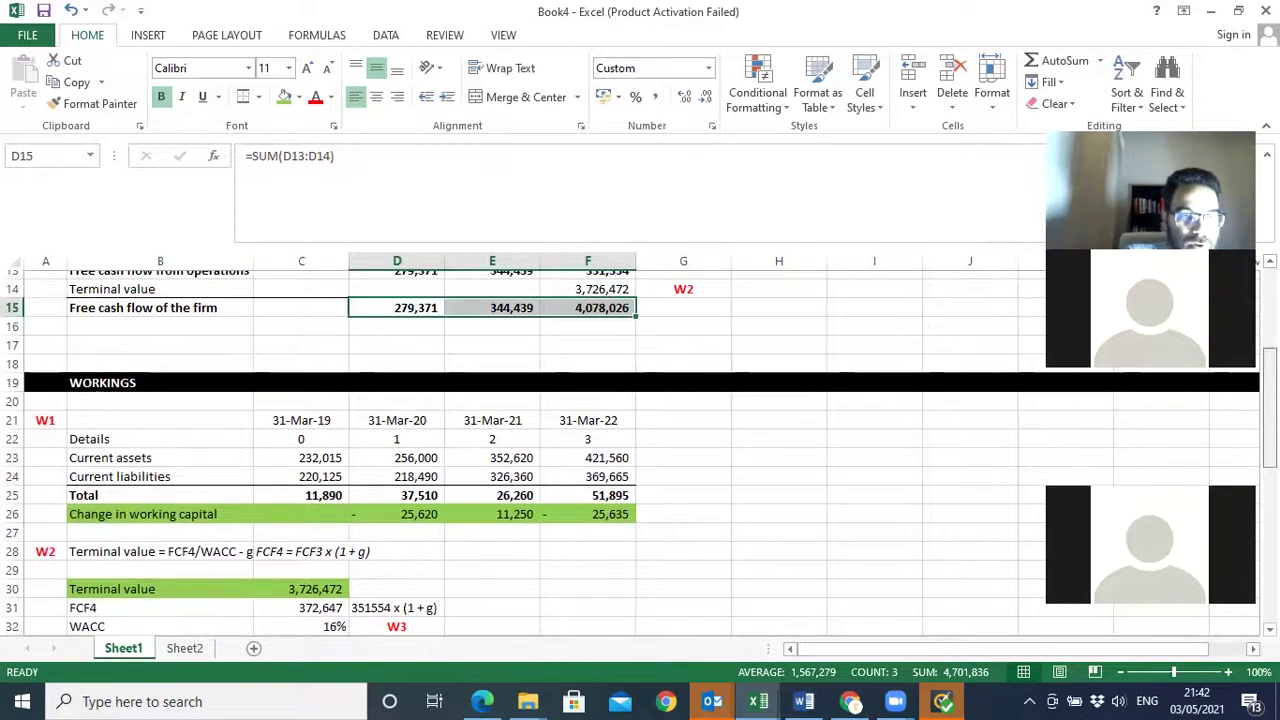
scroll(1211, 443, "down", 1)
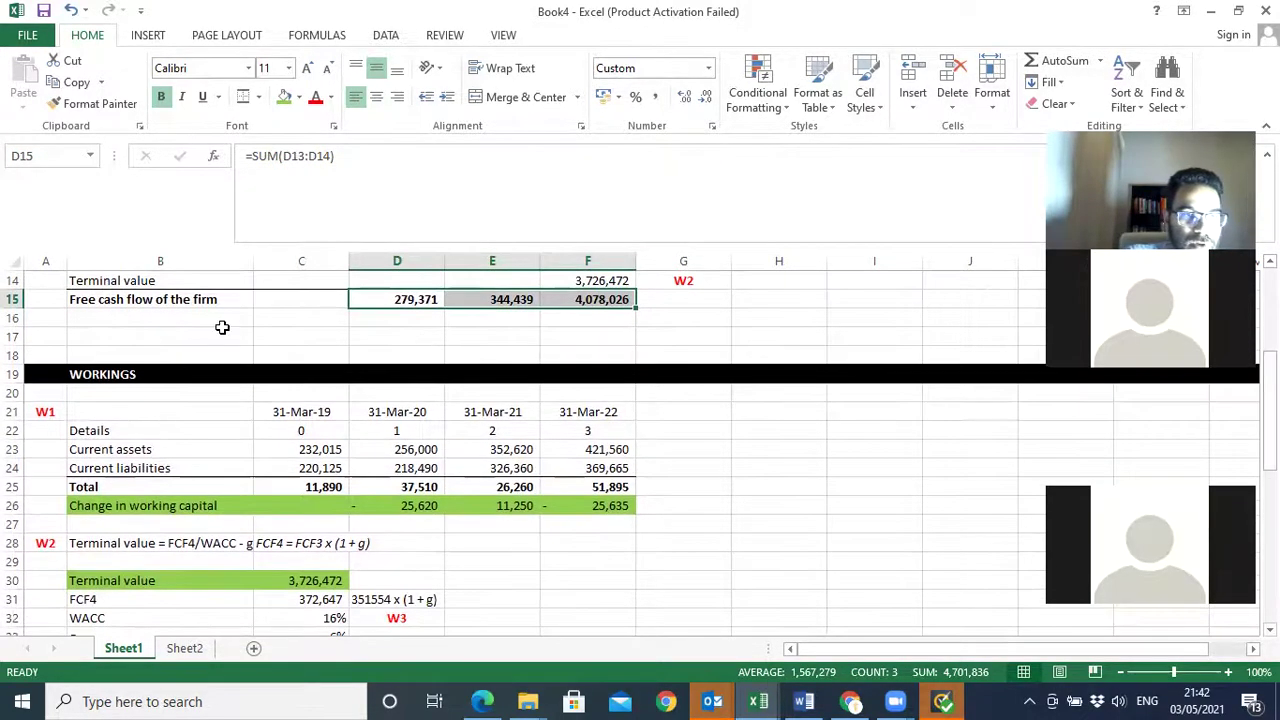
left_click(179, 314)
type("D")
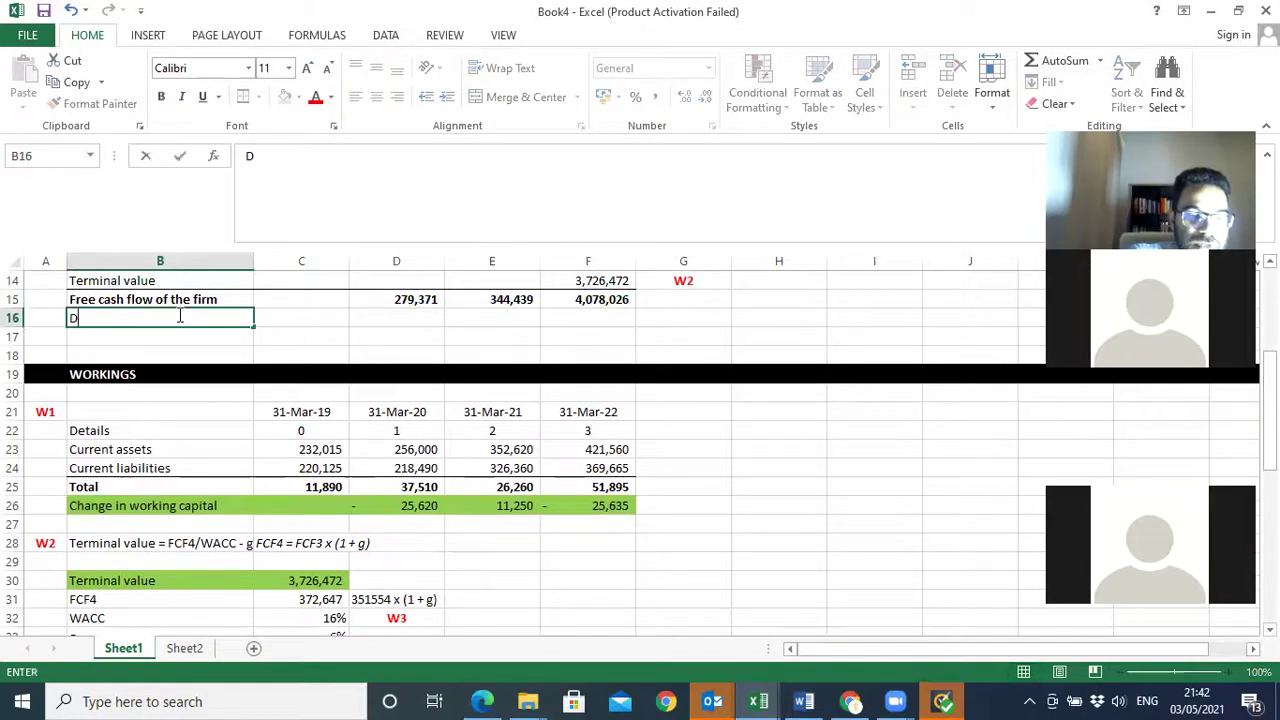
type("iscount")
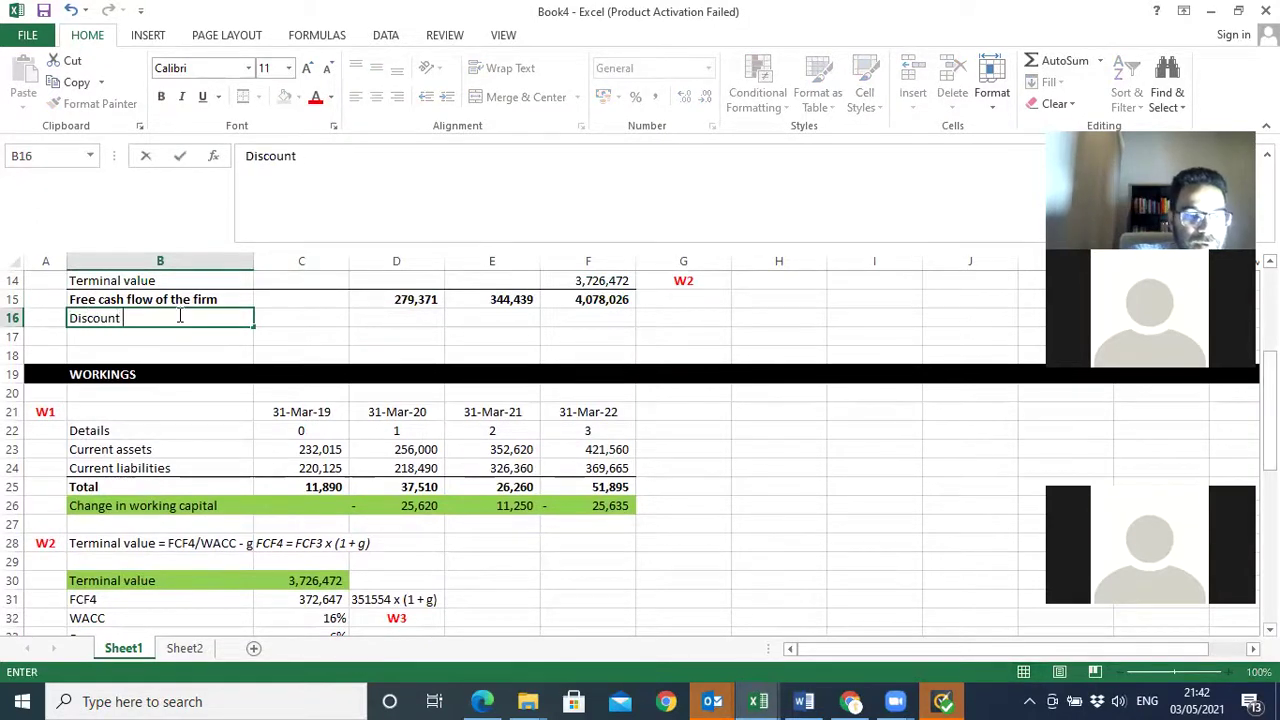
type(" rate (WACC")
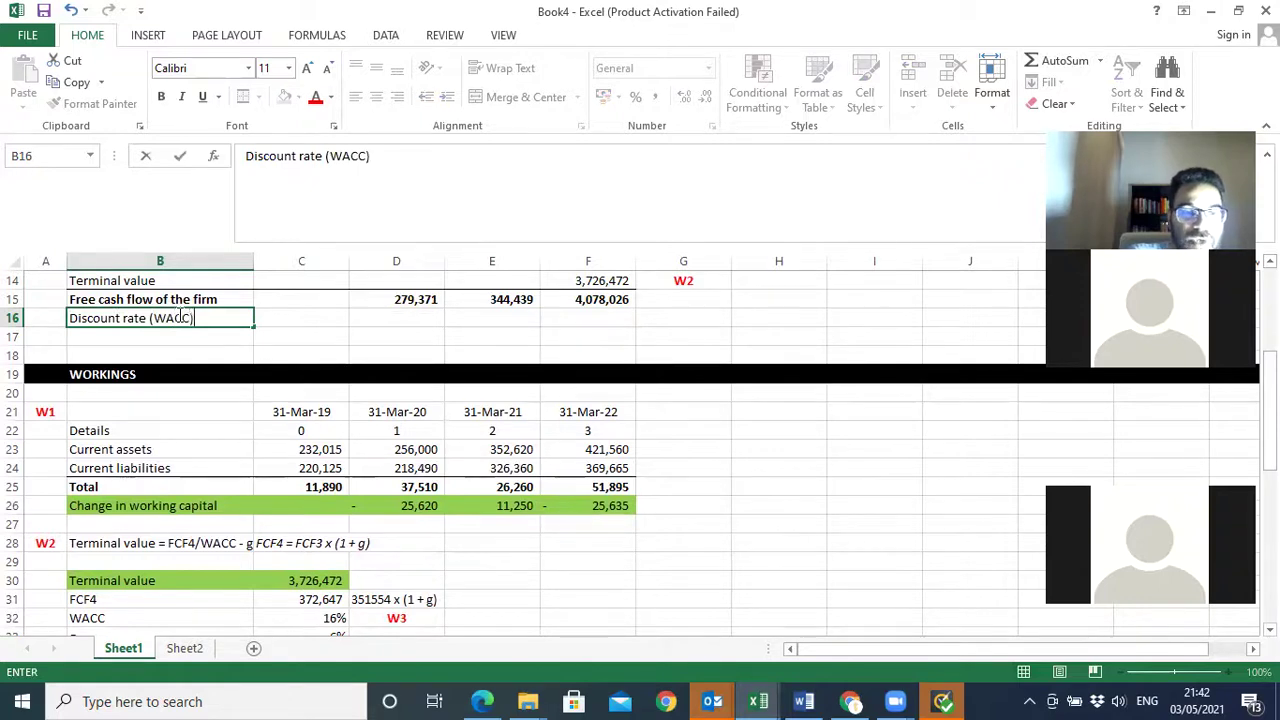
- Enter 16% as the discount rate in C16 and right-align it
left_click(286, 314)
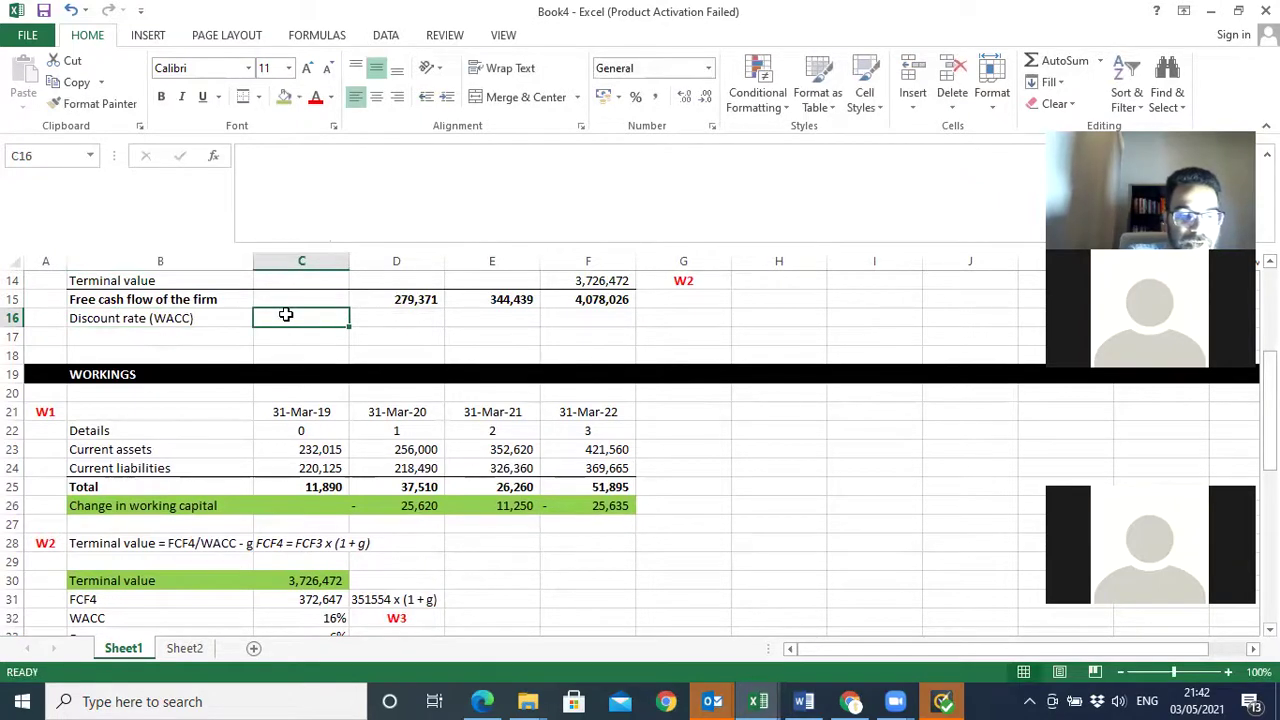
type("16%")
key("Return")
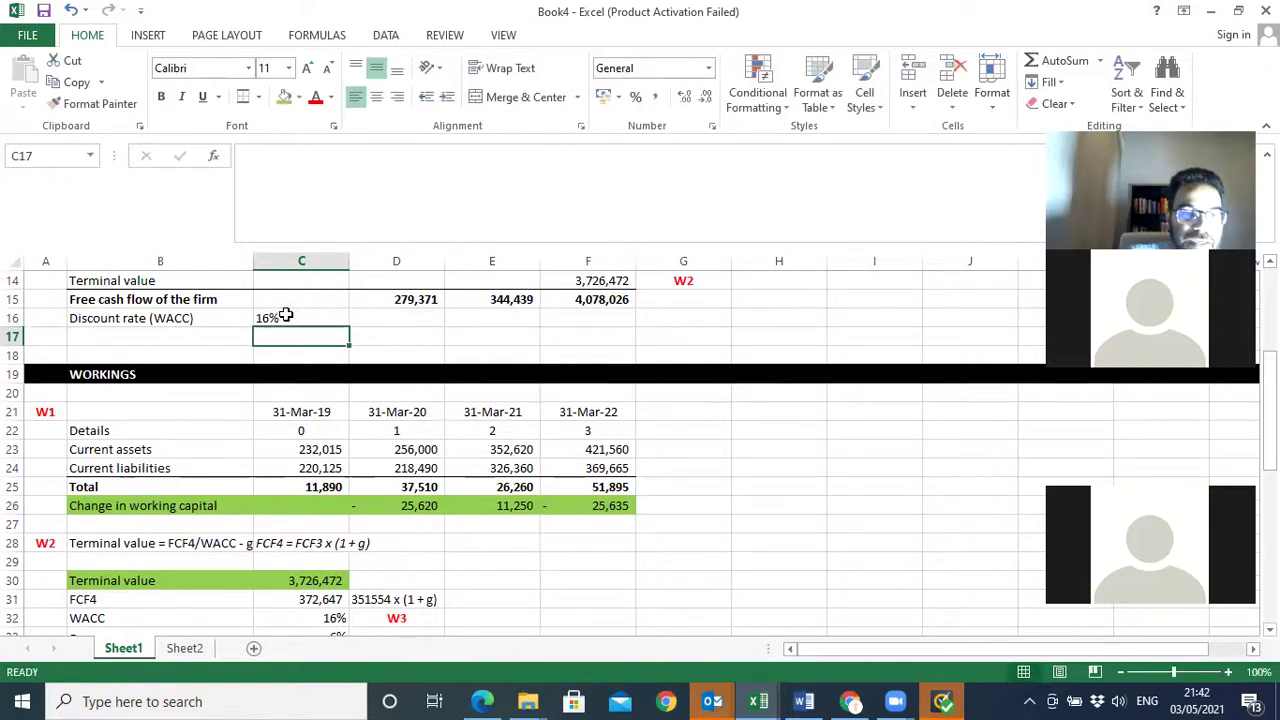
left_click(287, 315)
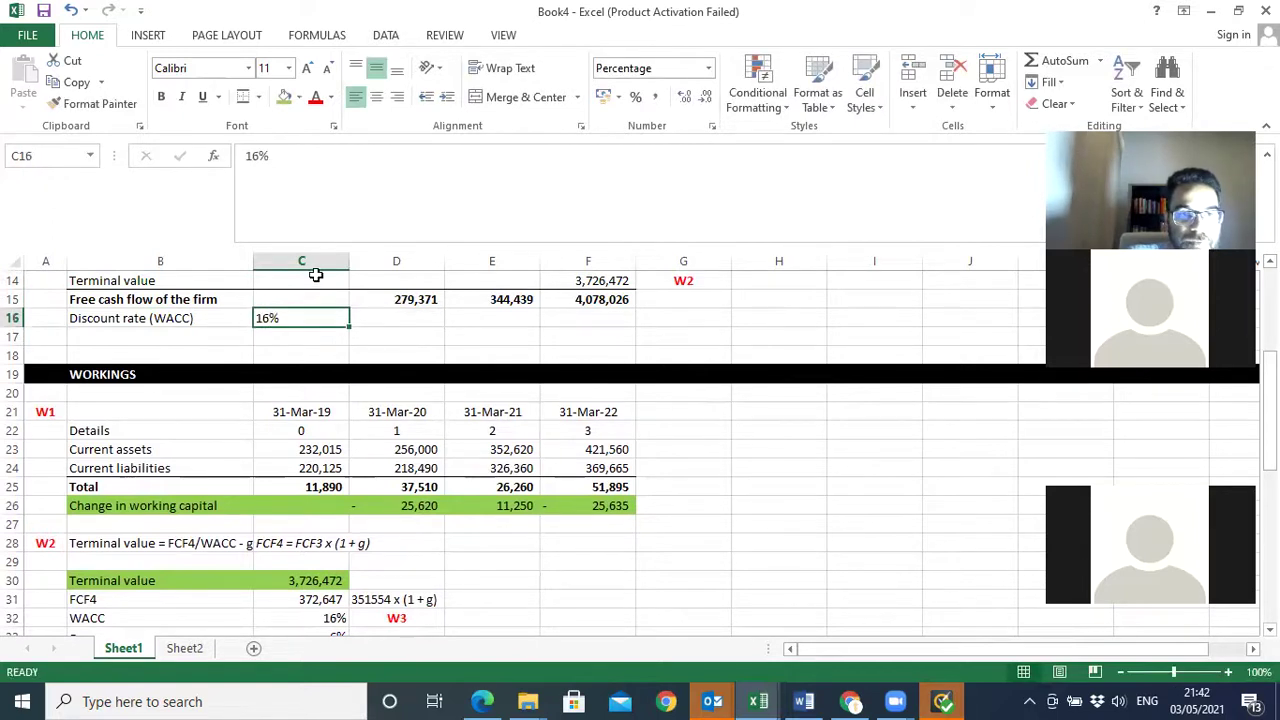
left_click(397, 96)
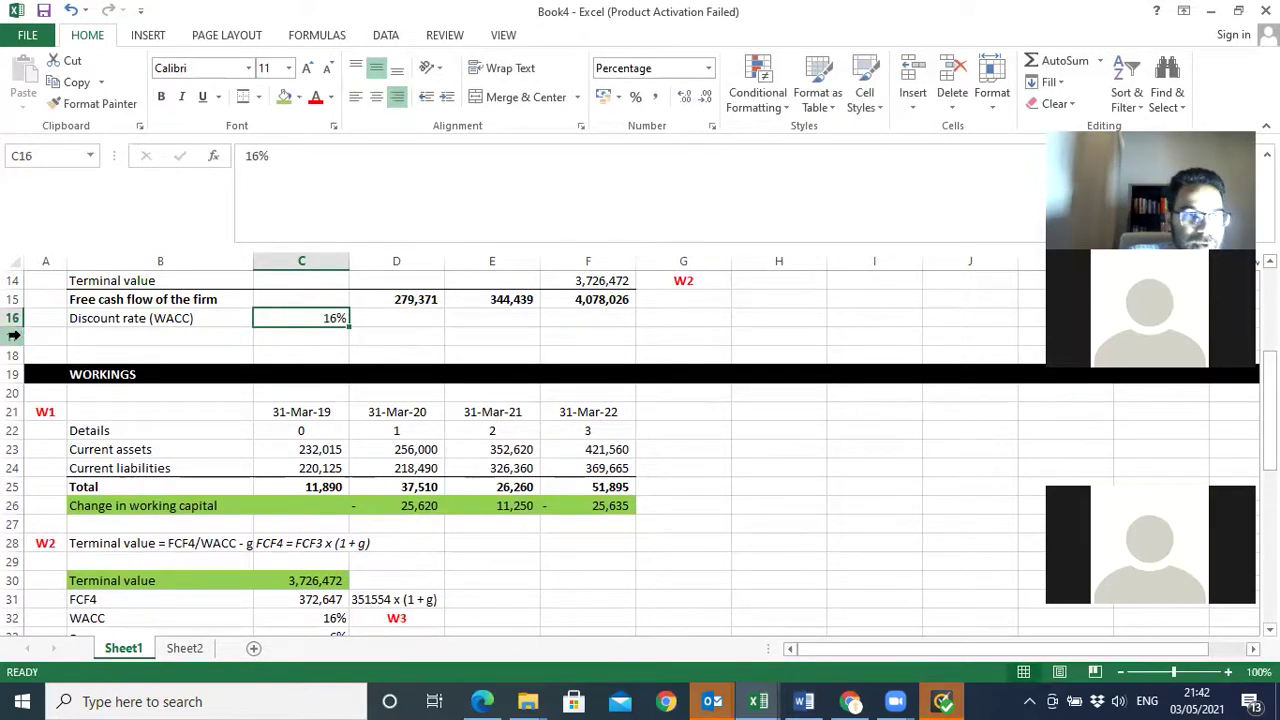
- Insert six blank rows at row 17, above the WORKINGS heading
left_click_drag(12, 337, 12, 432)
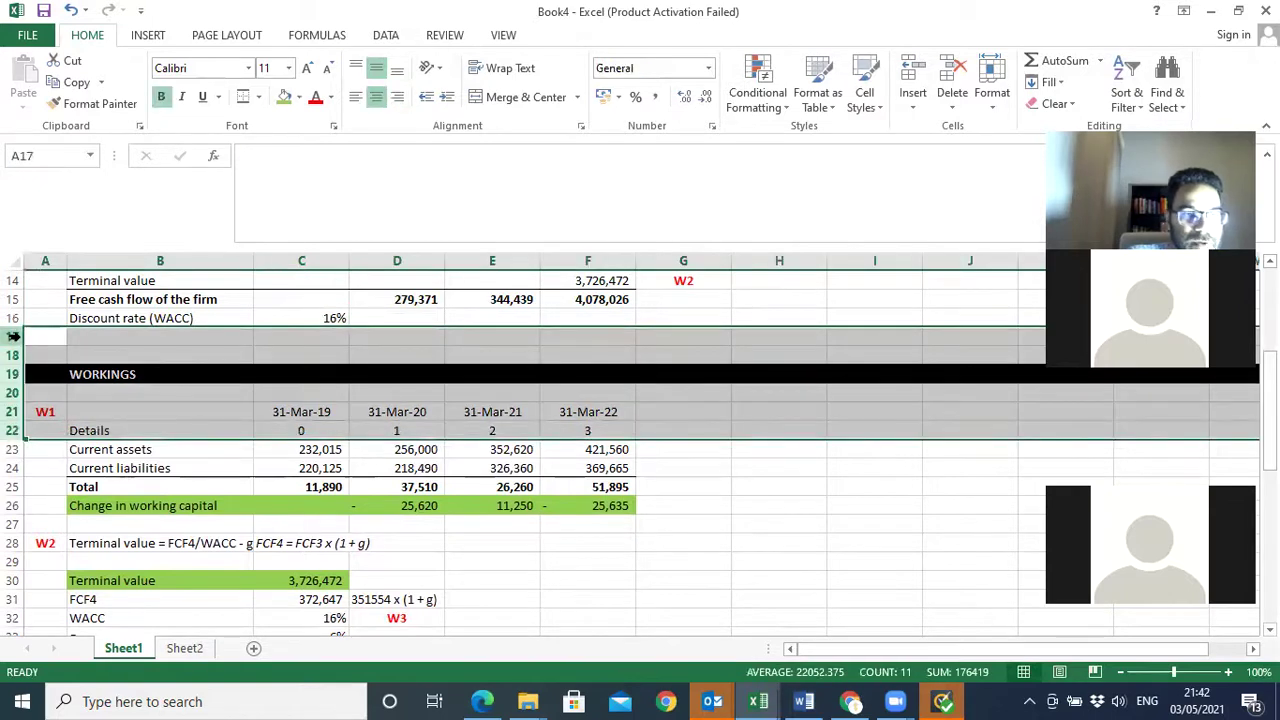
right_click(12, 337)
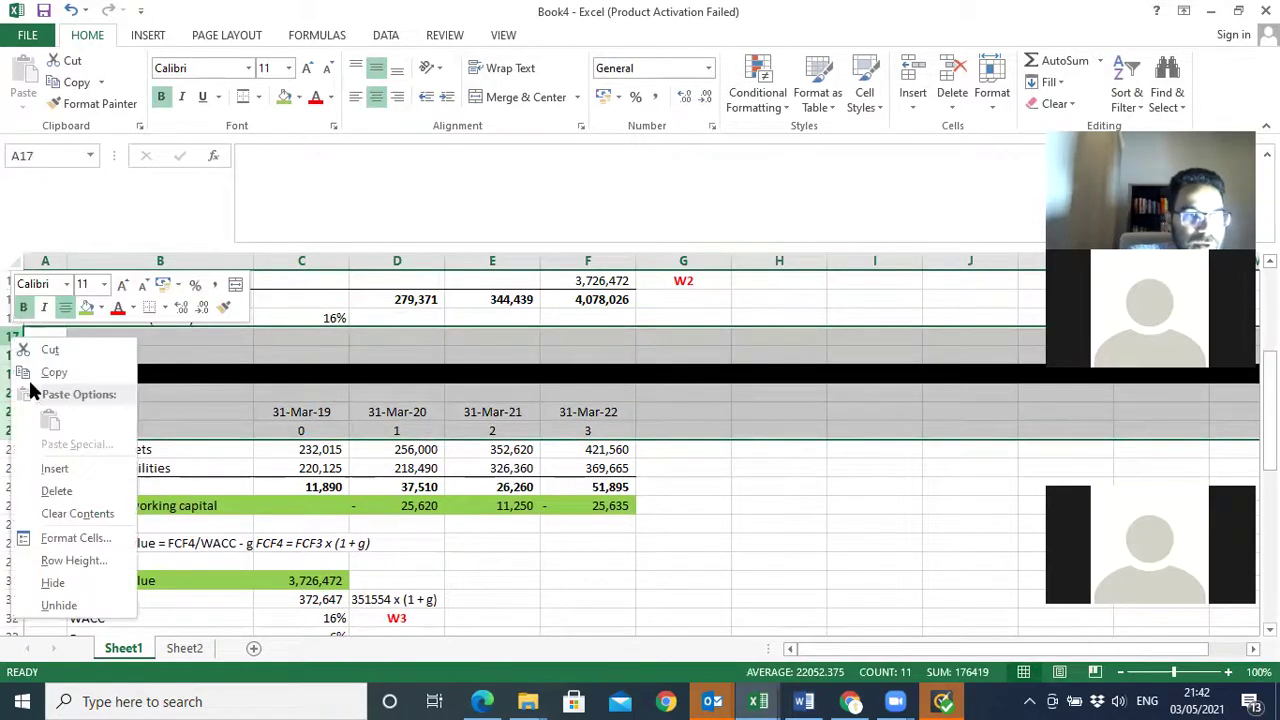
left_click(52, 472)
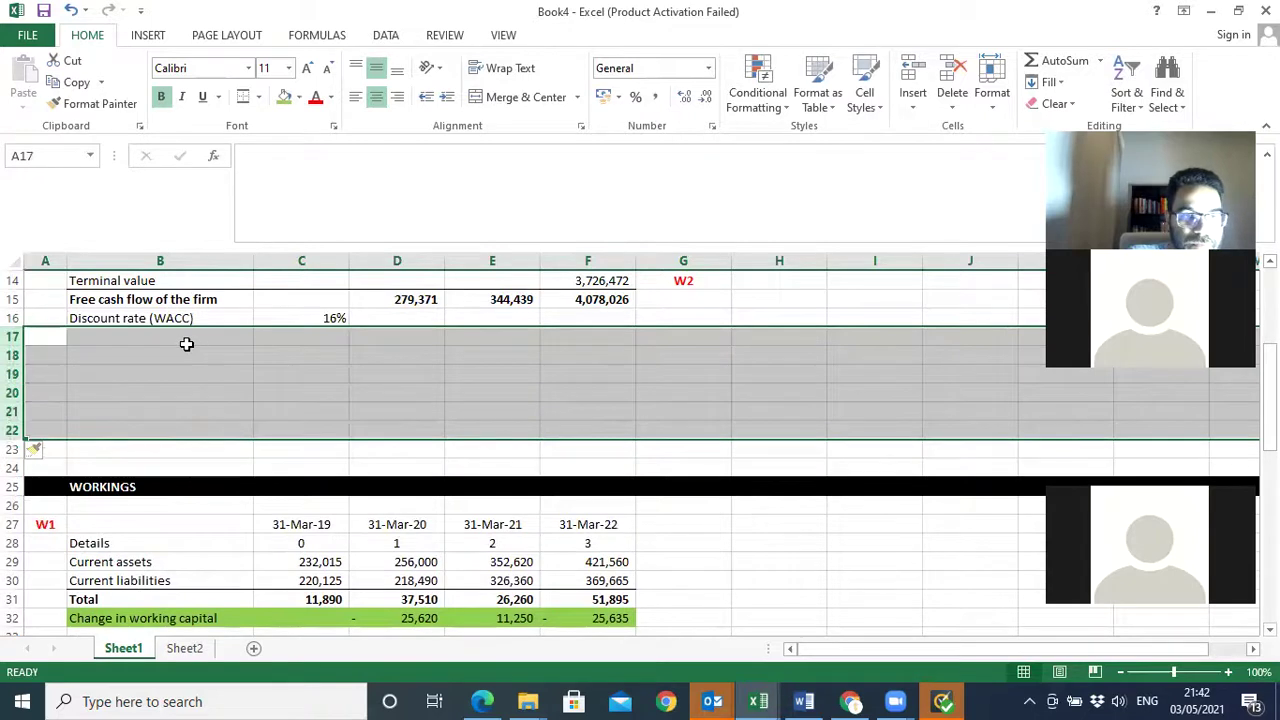
- Make cells B17:C17 bold and add a top border to them
left_click(177, 338)
left_click_drag(177, 340, 320, 337)
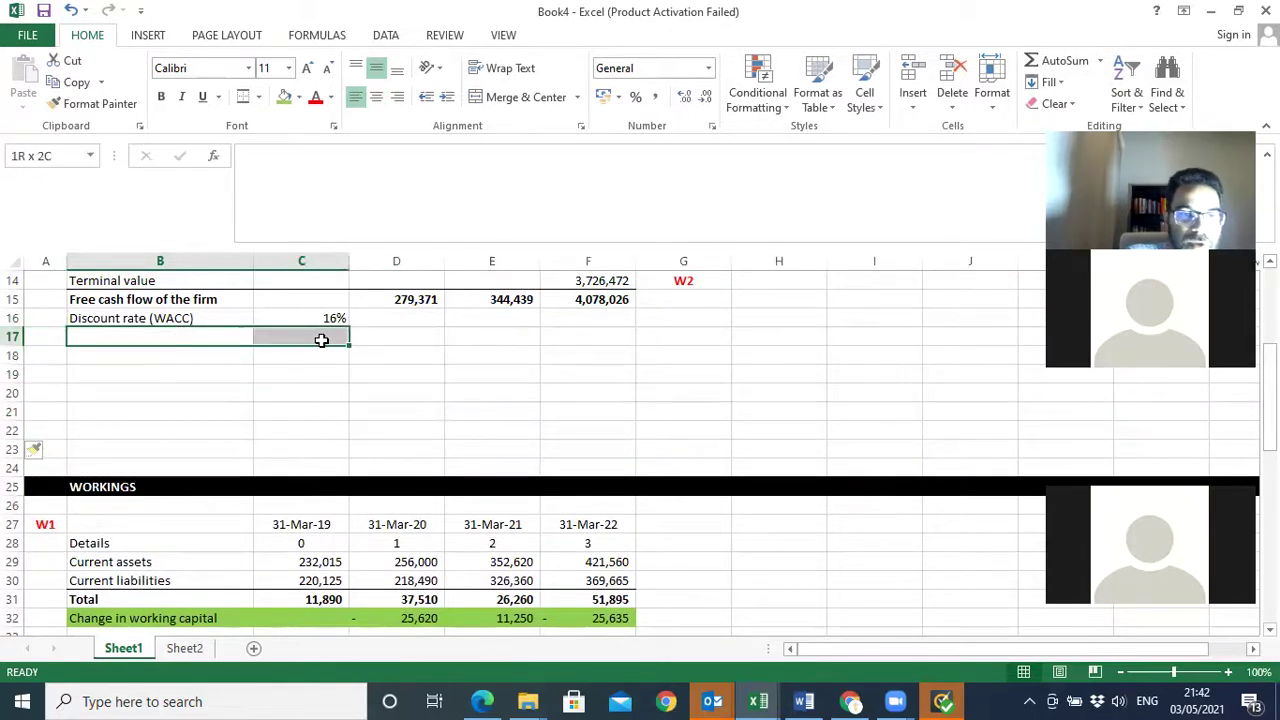
left_click(160, 98)
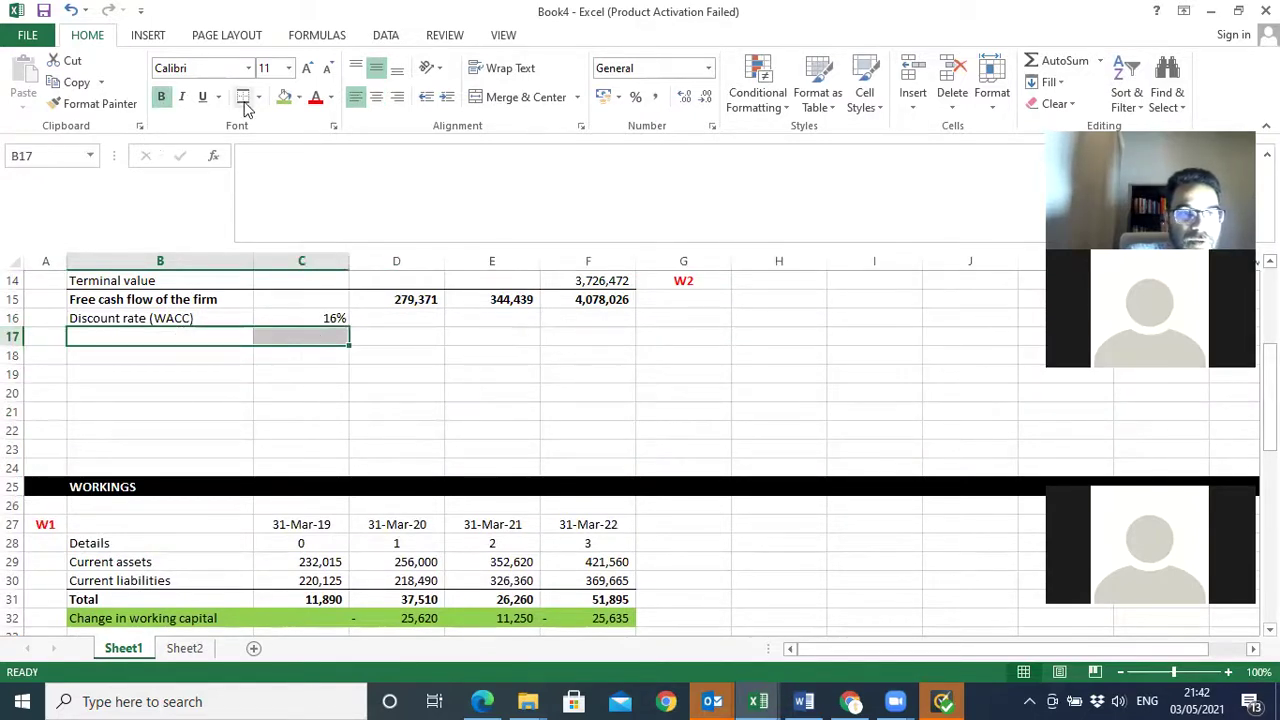
left_click(258, 97)
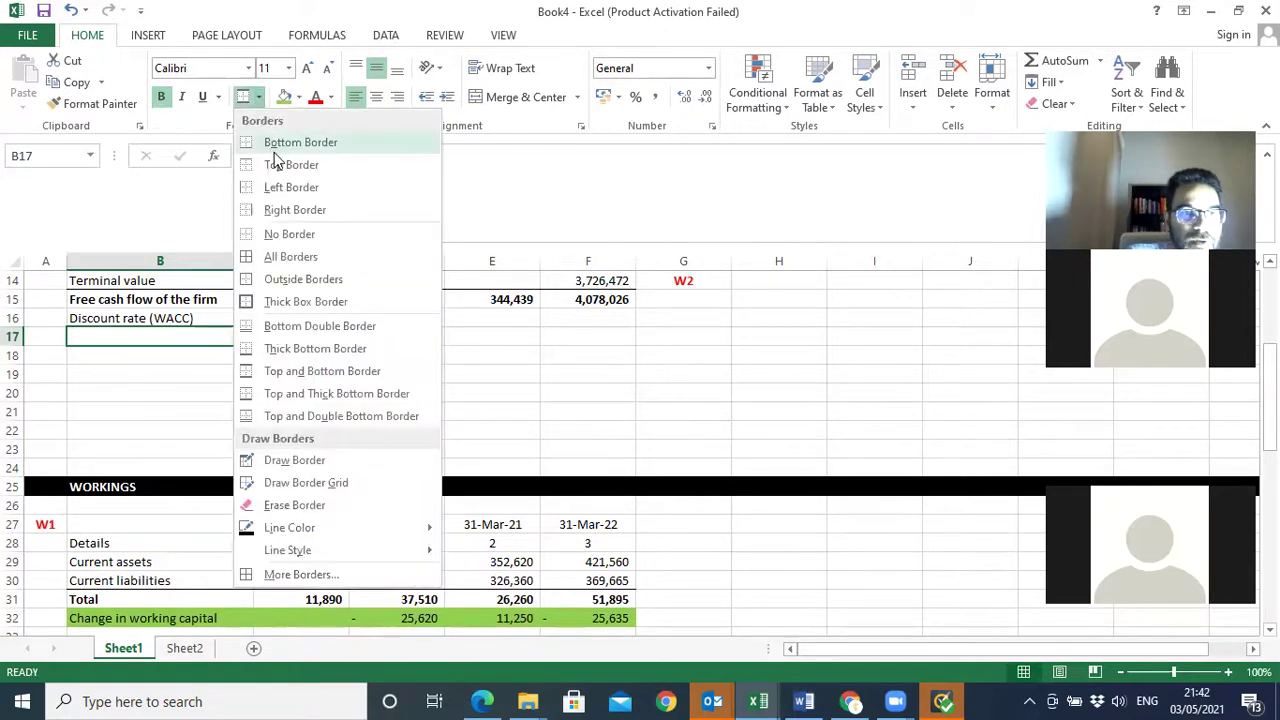
left_click(287, 167)
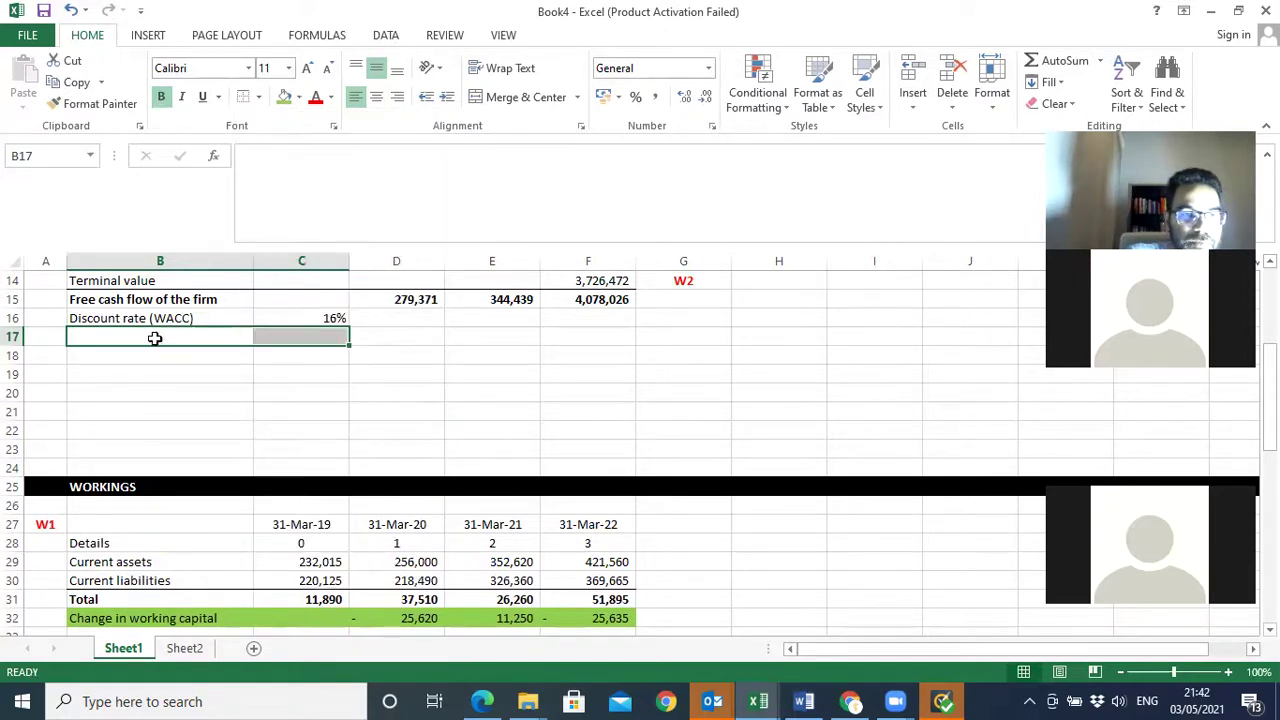
- Enter the label "Value of business" in B17 below the discount rate
left_click(144, 338)
type("Valu")
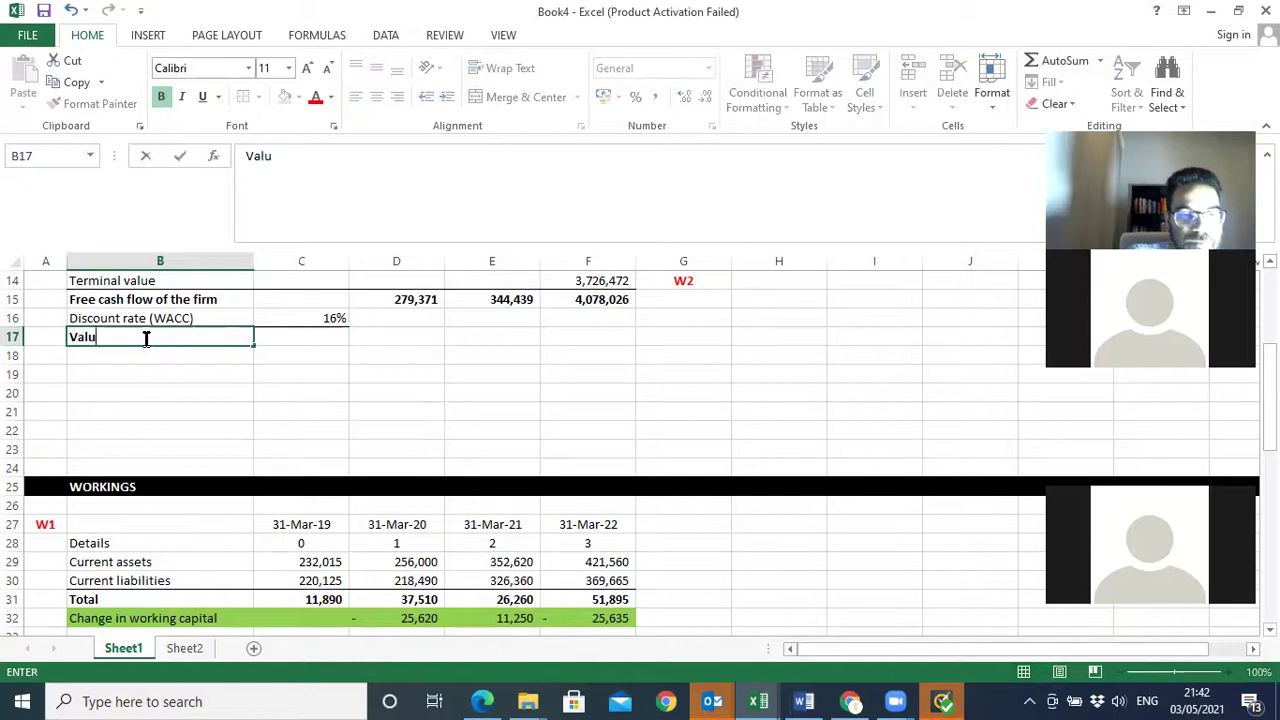
type("e of ")
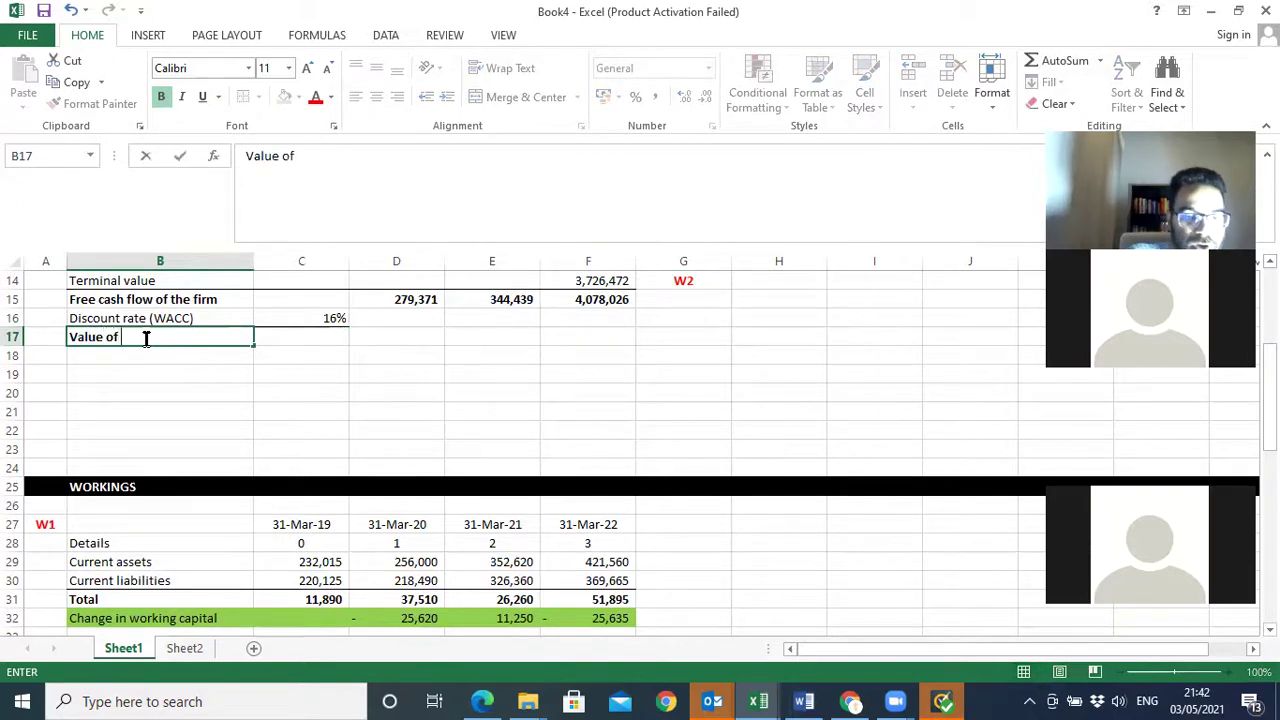
type("busnie")
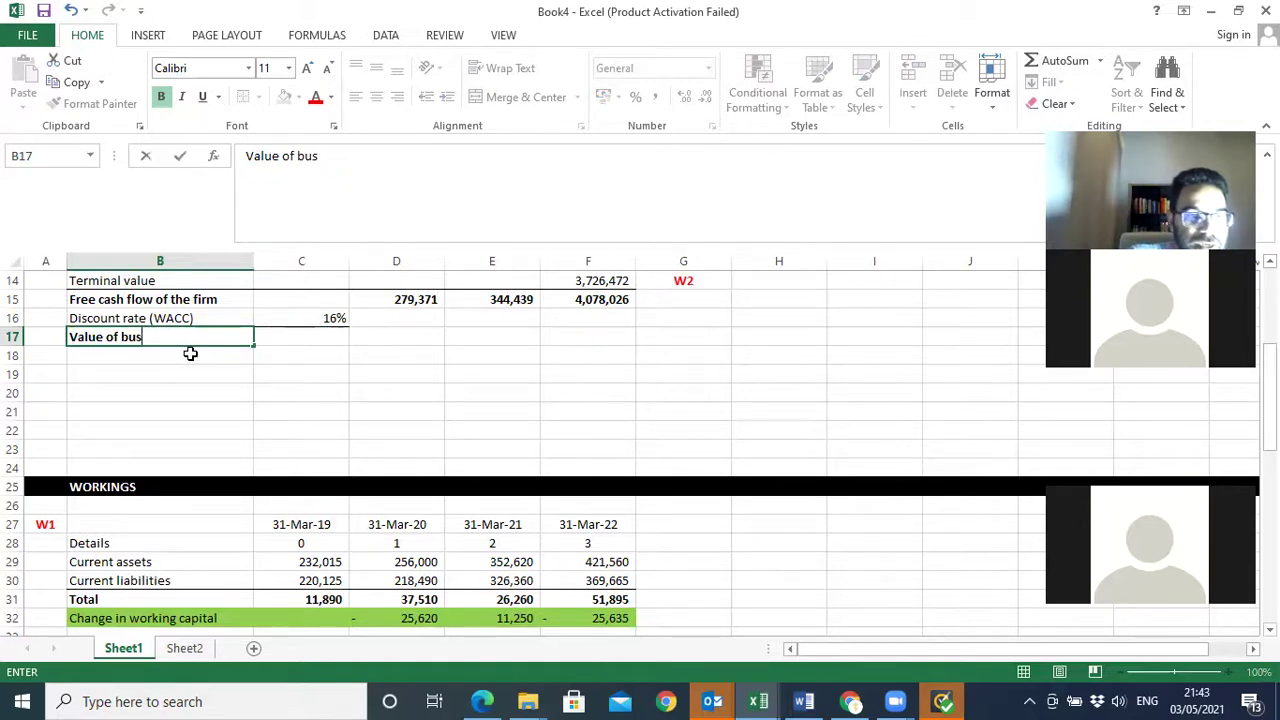
type("ess")
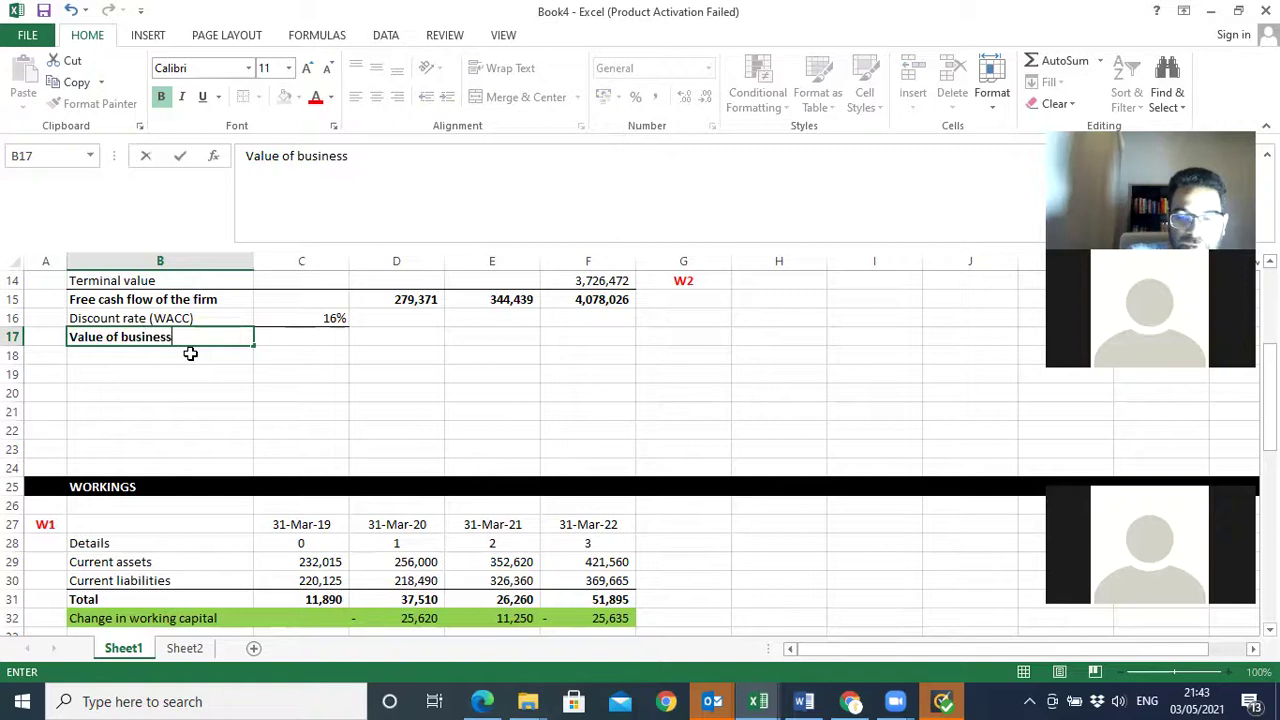
key("Tab")
- Calculate the value of business in C17 with =NPV(C16,D15,E15,F15), discounting the three yearly free cash flows at the WACC
type("=NPV")
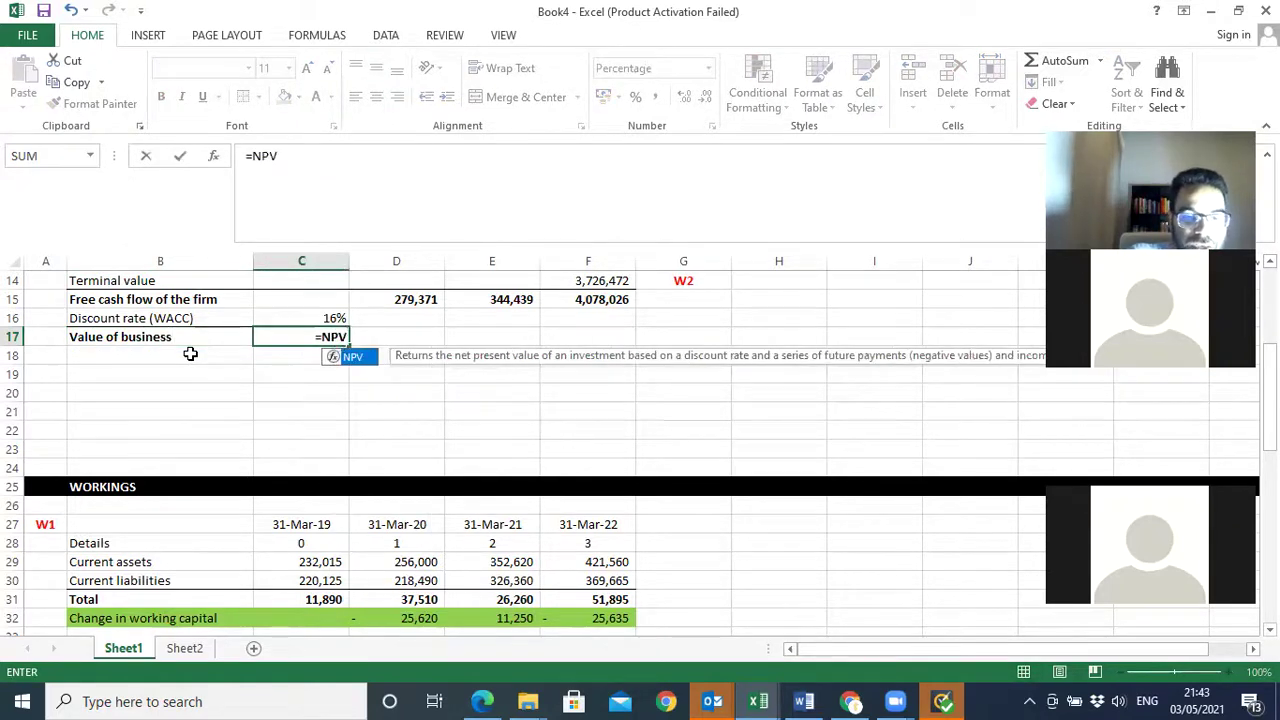
type("(")
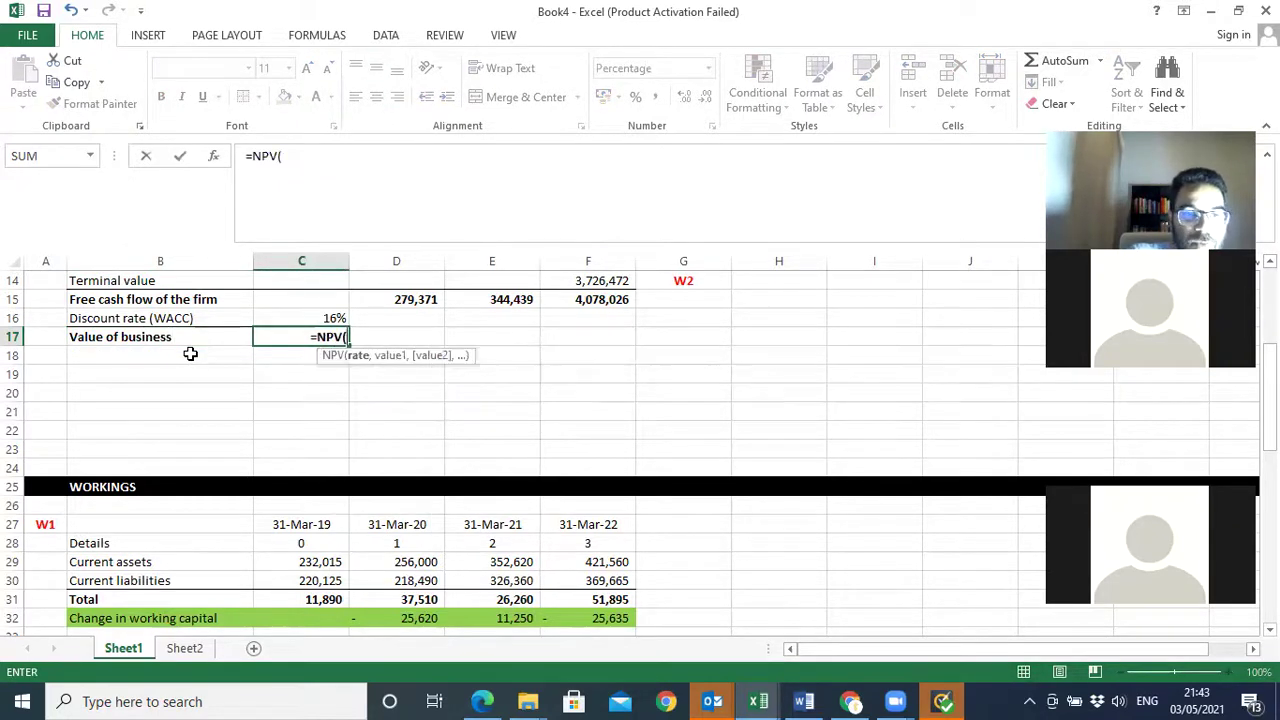
left_click(335, 318)
type(",")
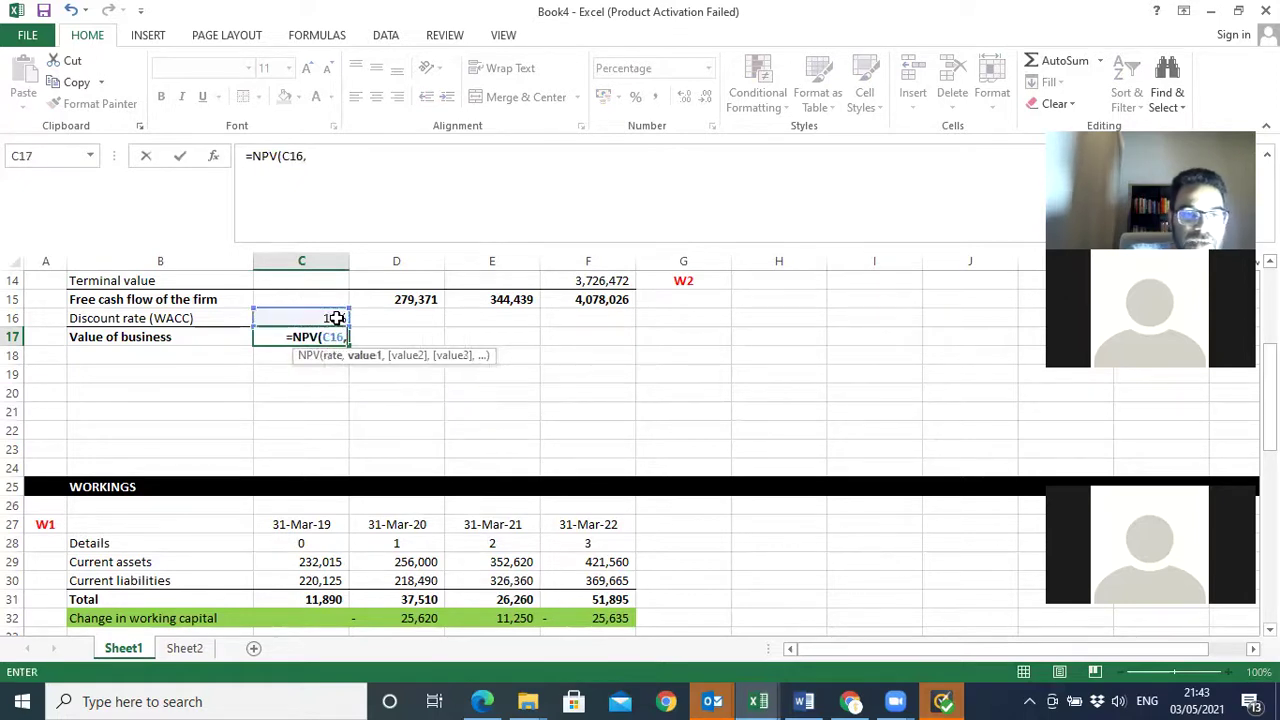
left_click(387, 299)
type(",")
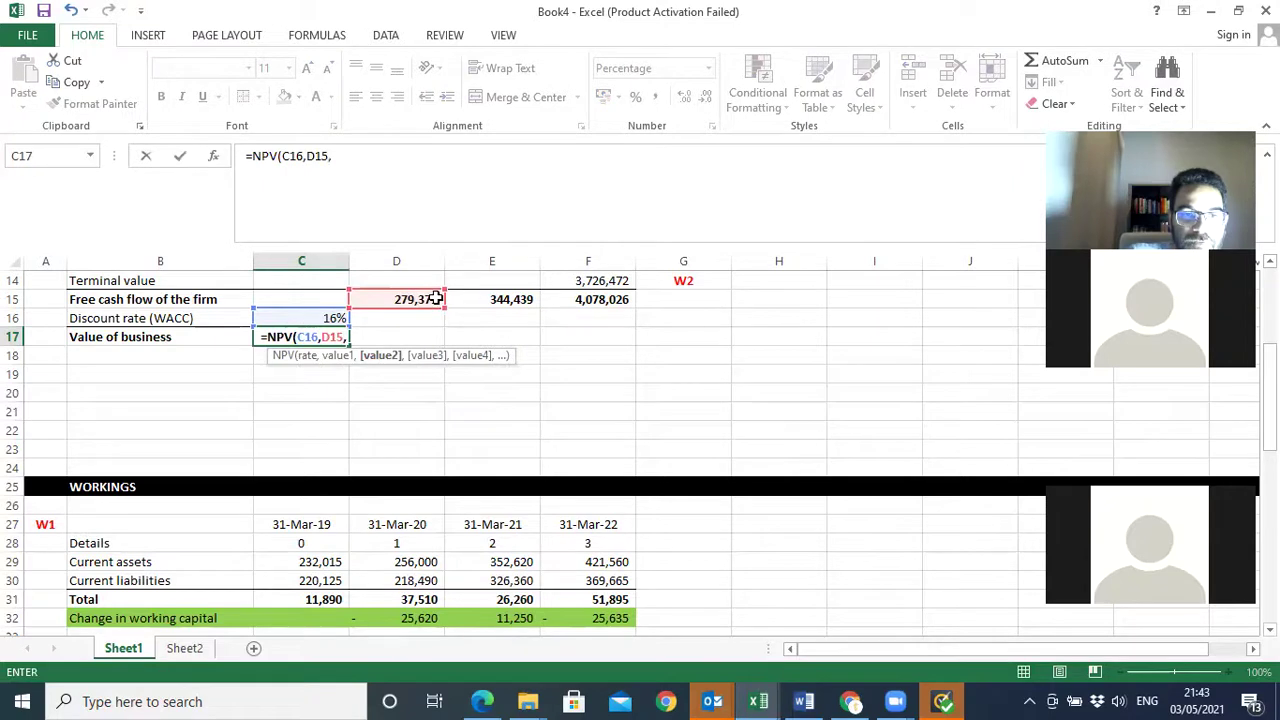
left_click(471, 298)
type(",")
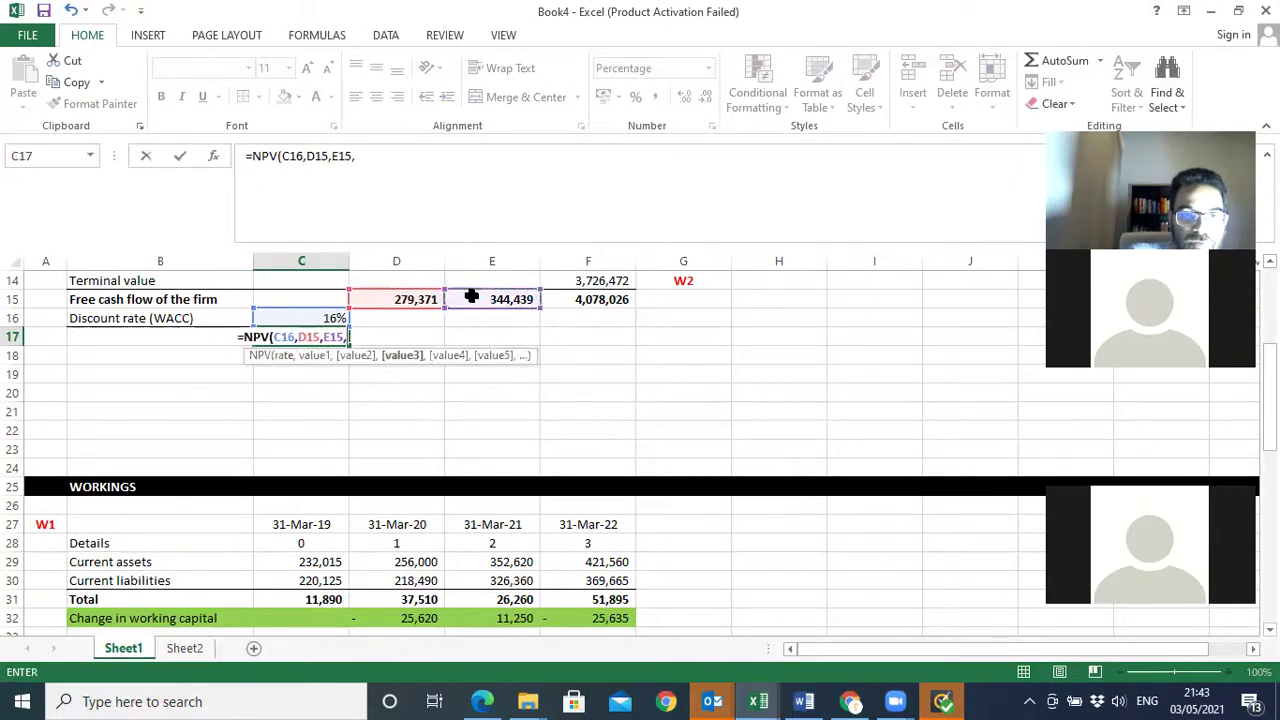
left_click(588, 300)
type(")")
key("Return")
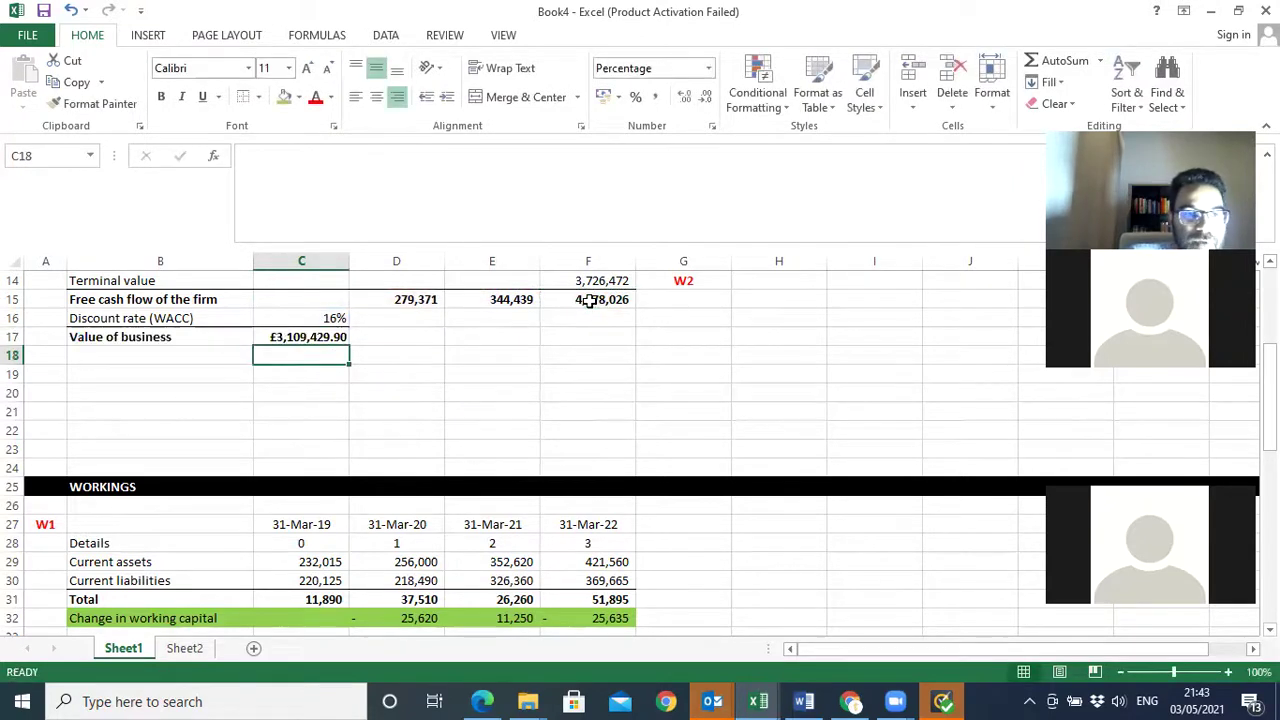
- Format the value of business in C17 in comma style with no decimal places
left_click(283, 337)
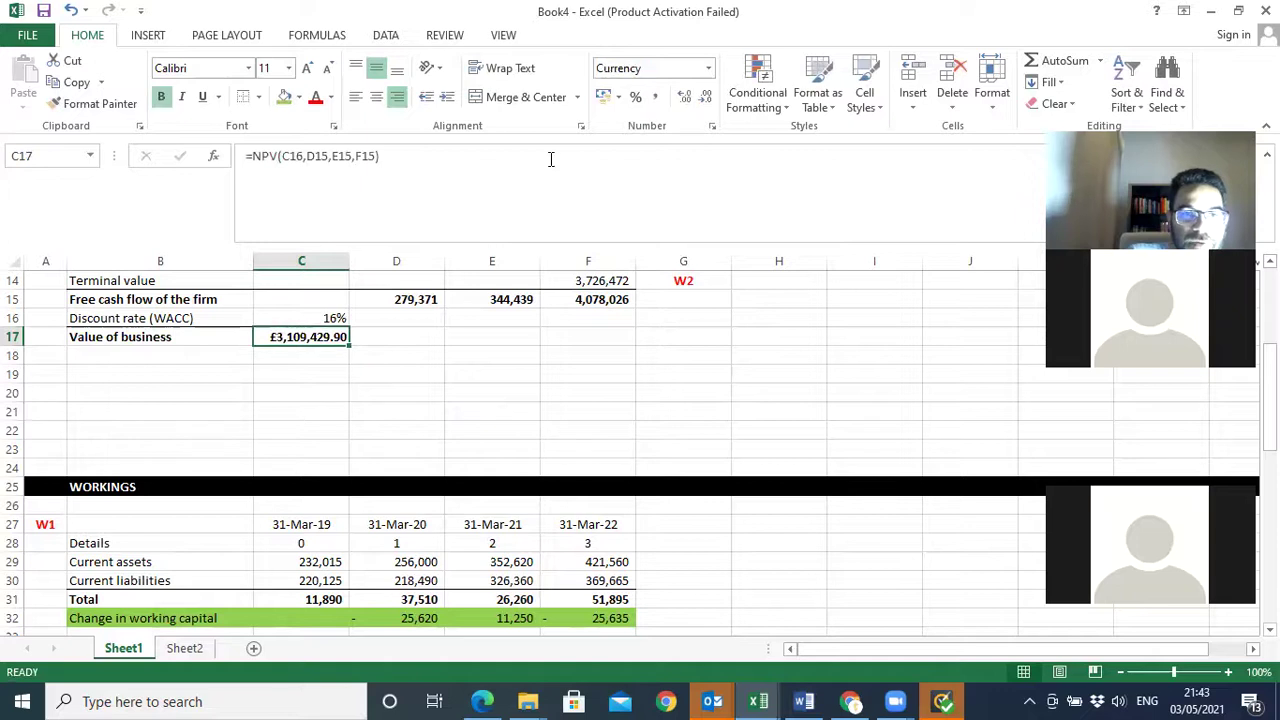
left_click(656, 97)
left_click(706, 100)
left_click(706, 100)
left_click(160, 362)
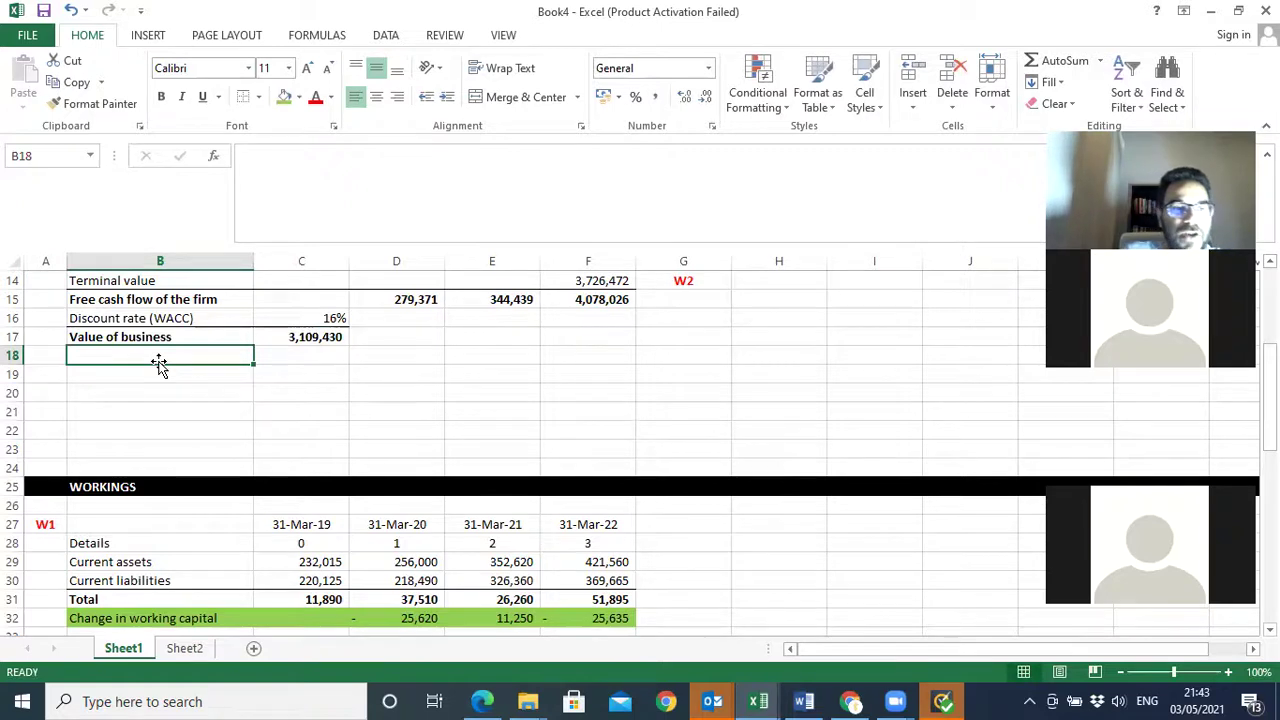
- Extend the label in B17 to read "Value of business (operations)"
left_click(157, 336)
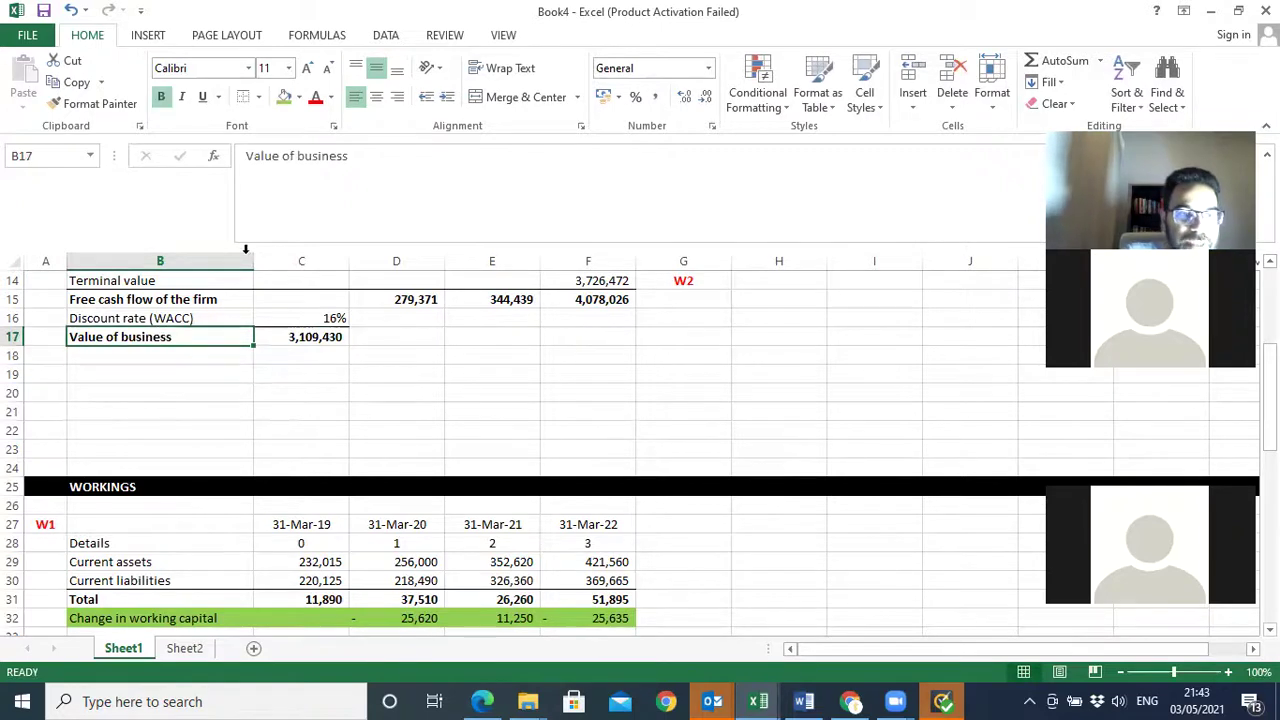
left_click(356, 157)
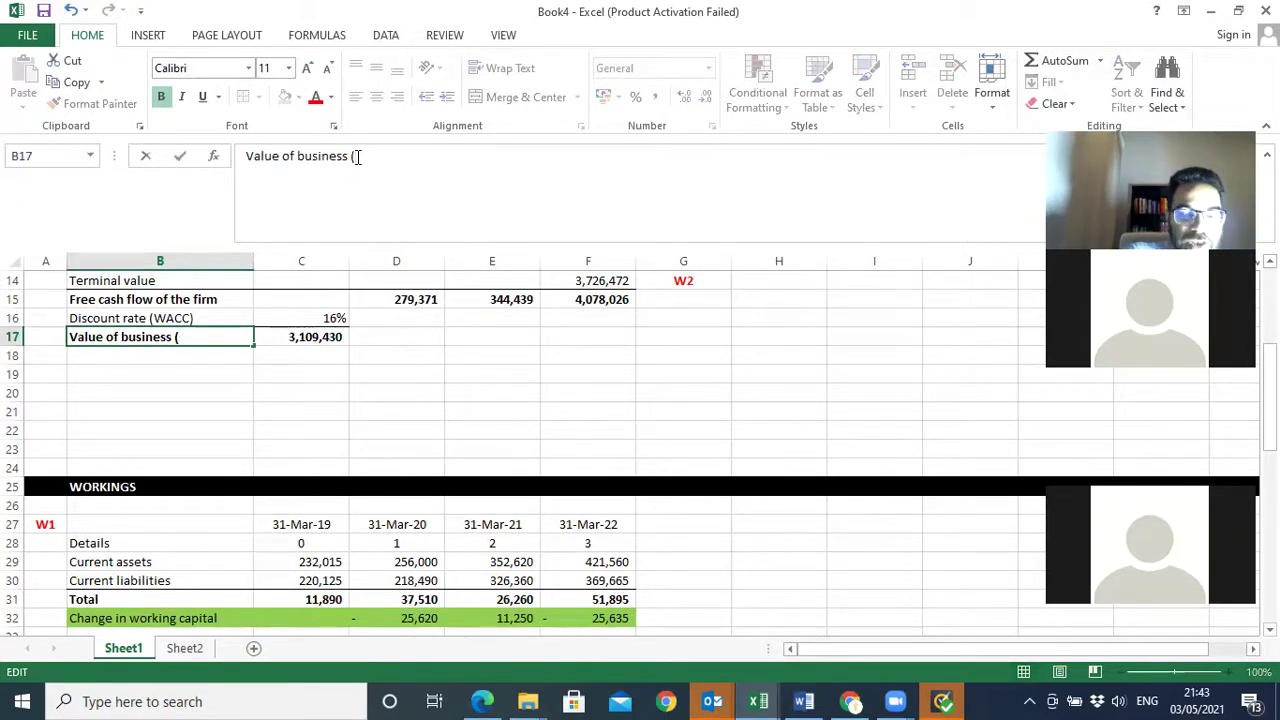
type("(opertai")
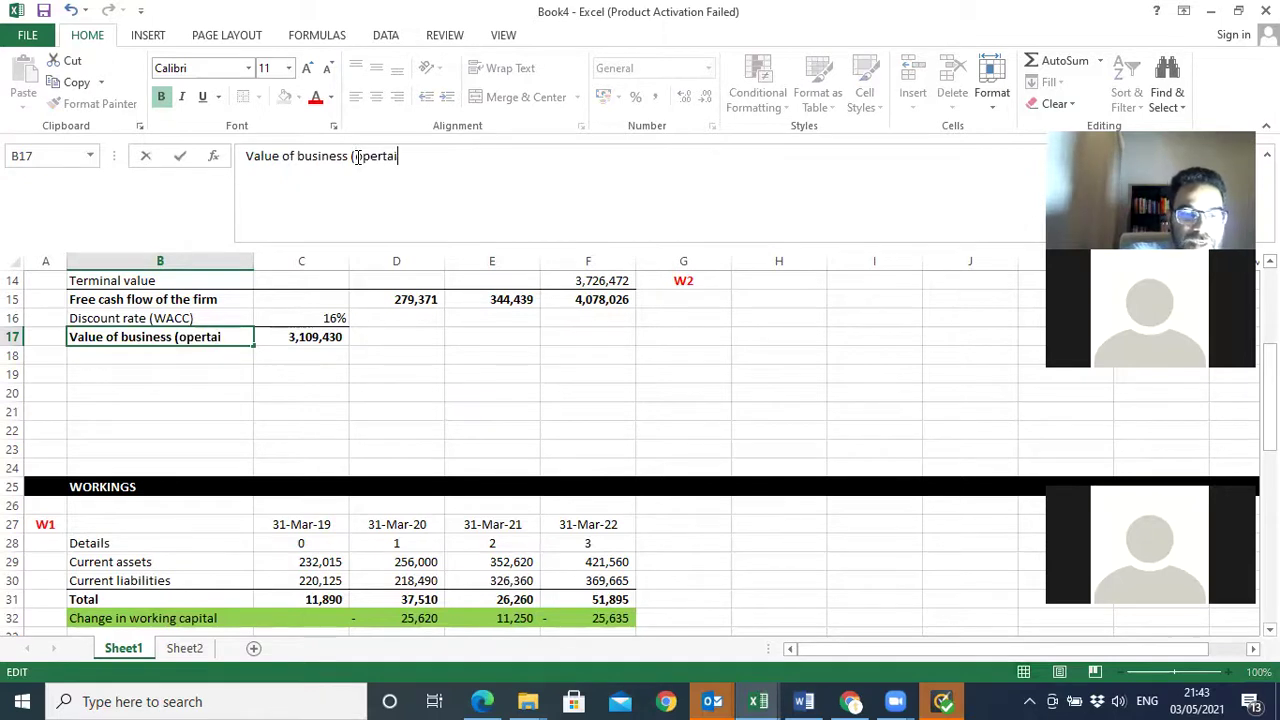
type("ons")
key("BackSpace")
key("BackSpace")
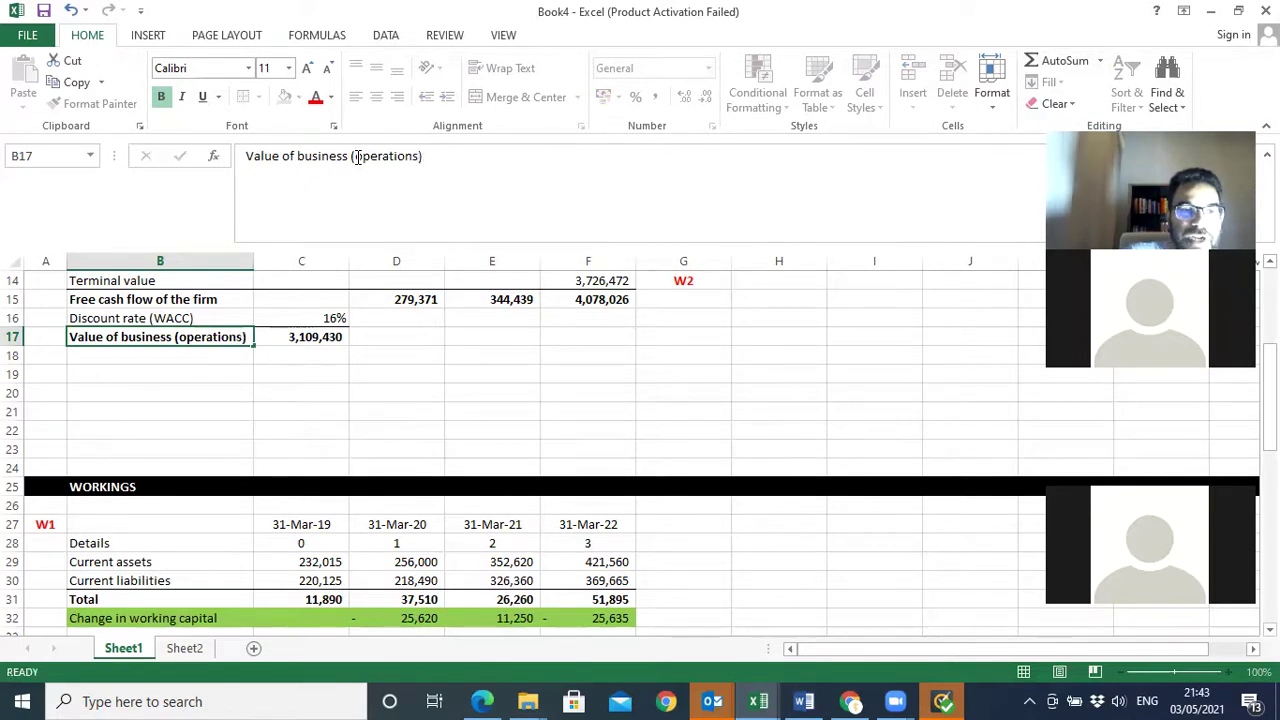
key("Return")
- Enter the label "add: Market value of non core assets" in B18
type("add: interest expense")
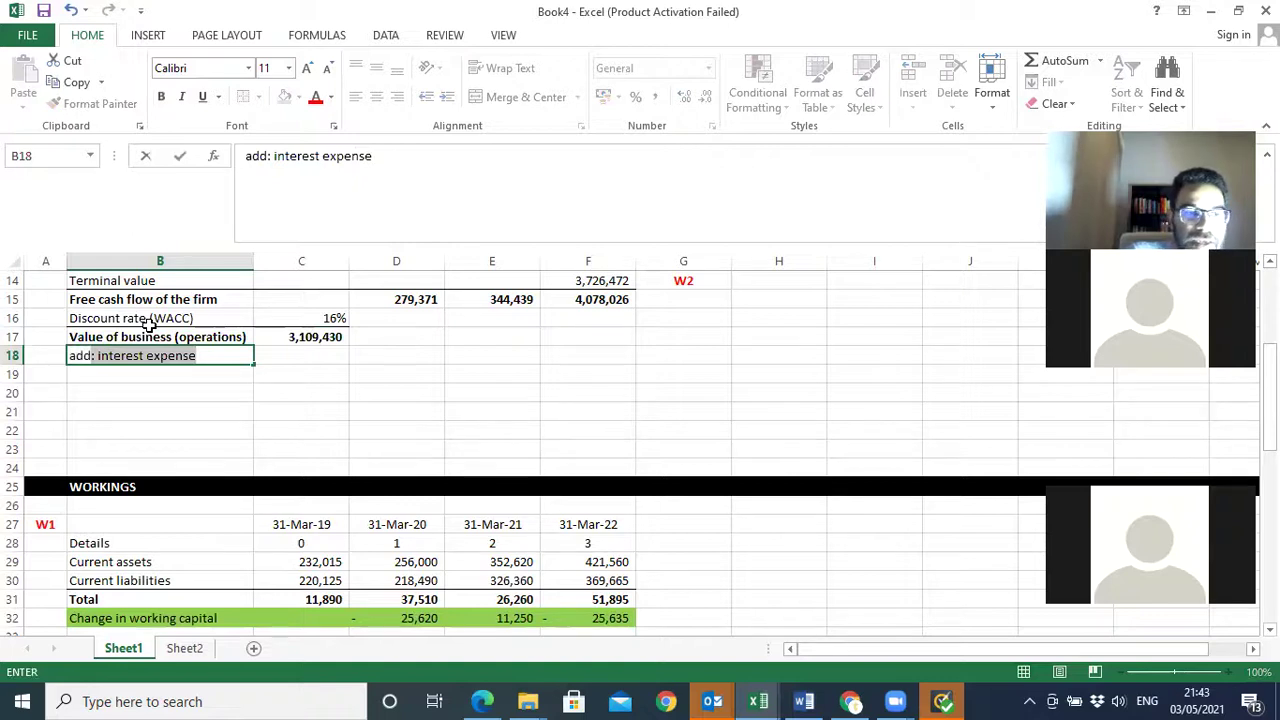
key("BackSpace")
type(": ")
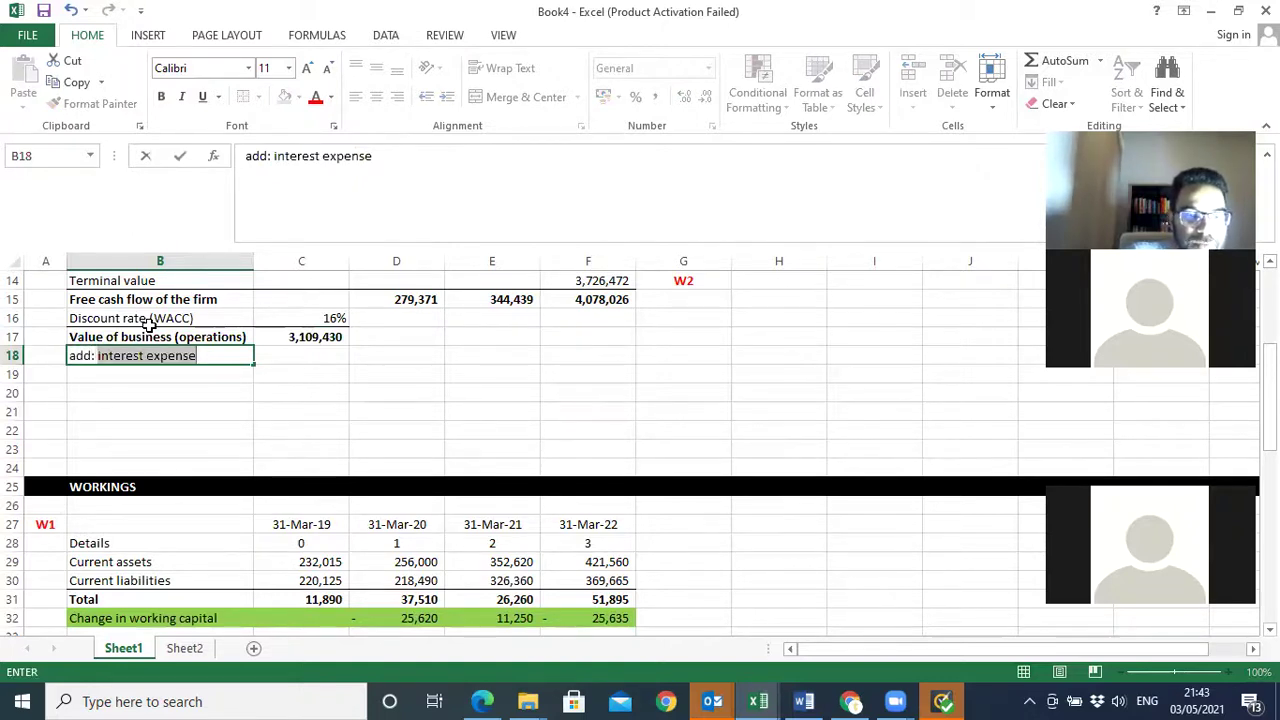
type("Marbe")
key("BackSpace")
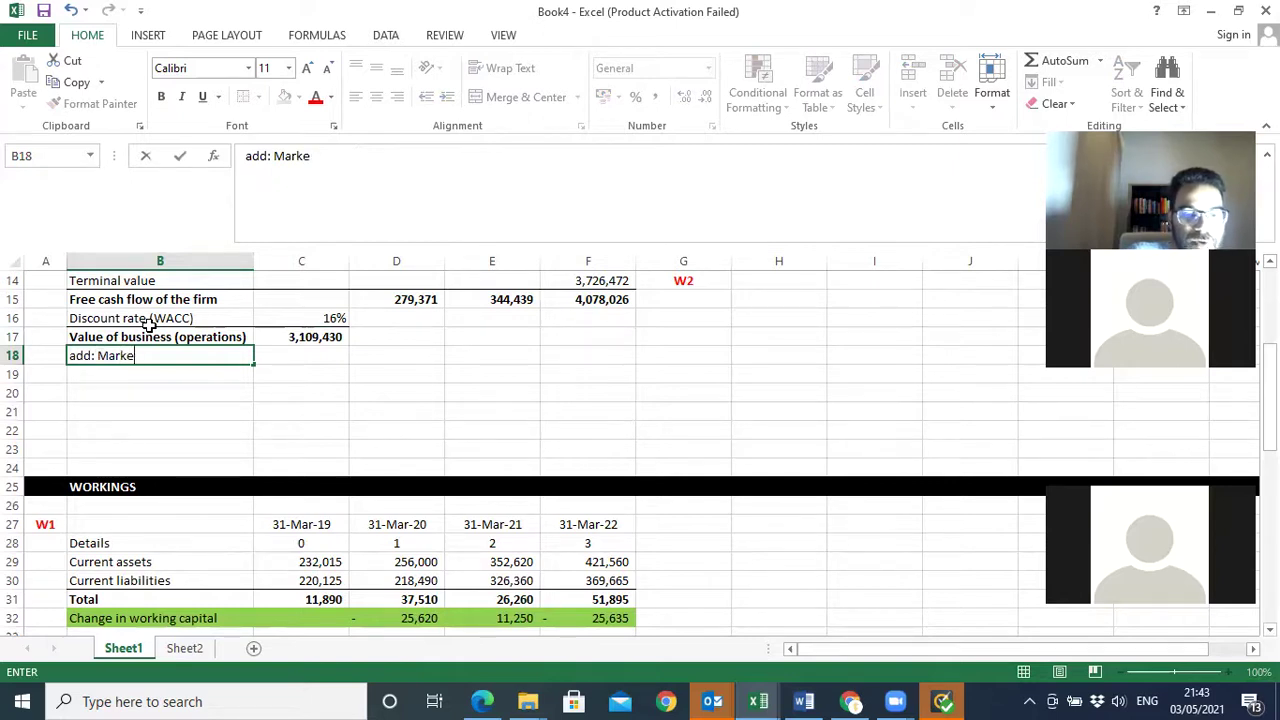
type("et value of ")
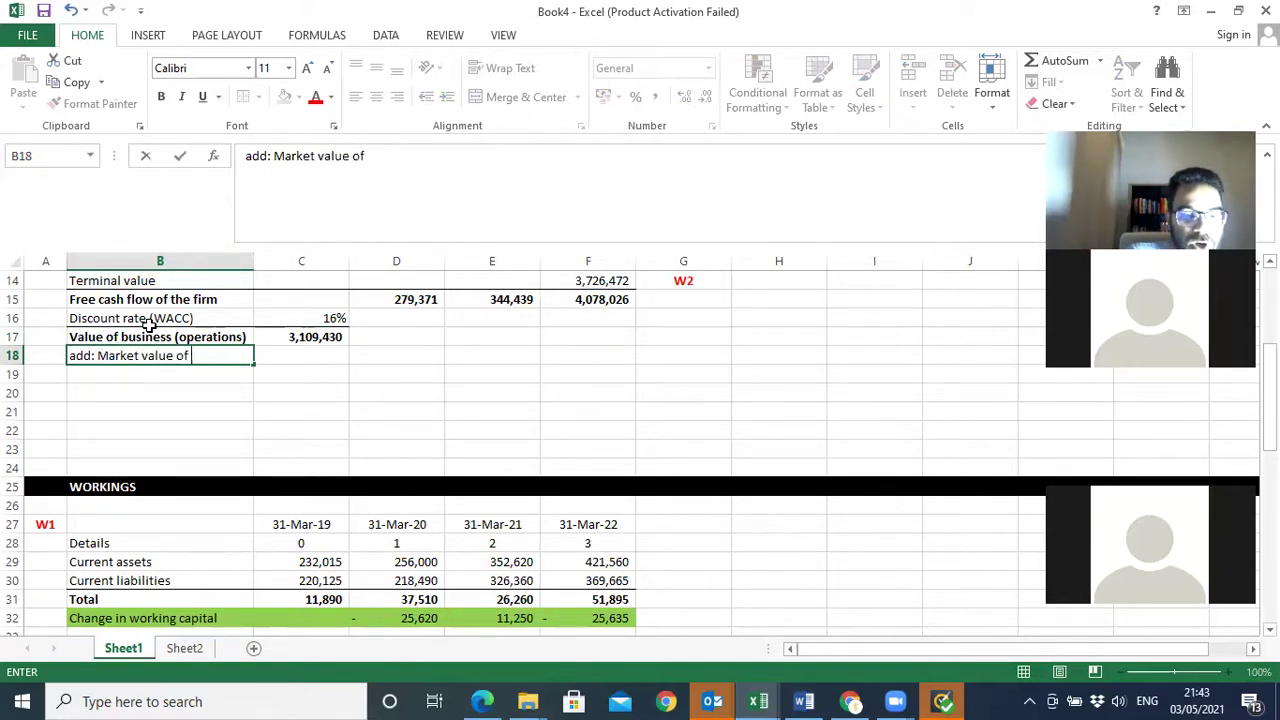
type("non cor")
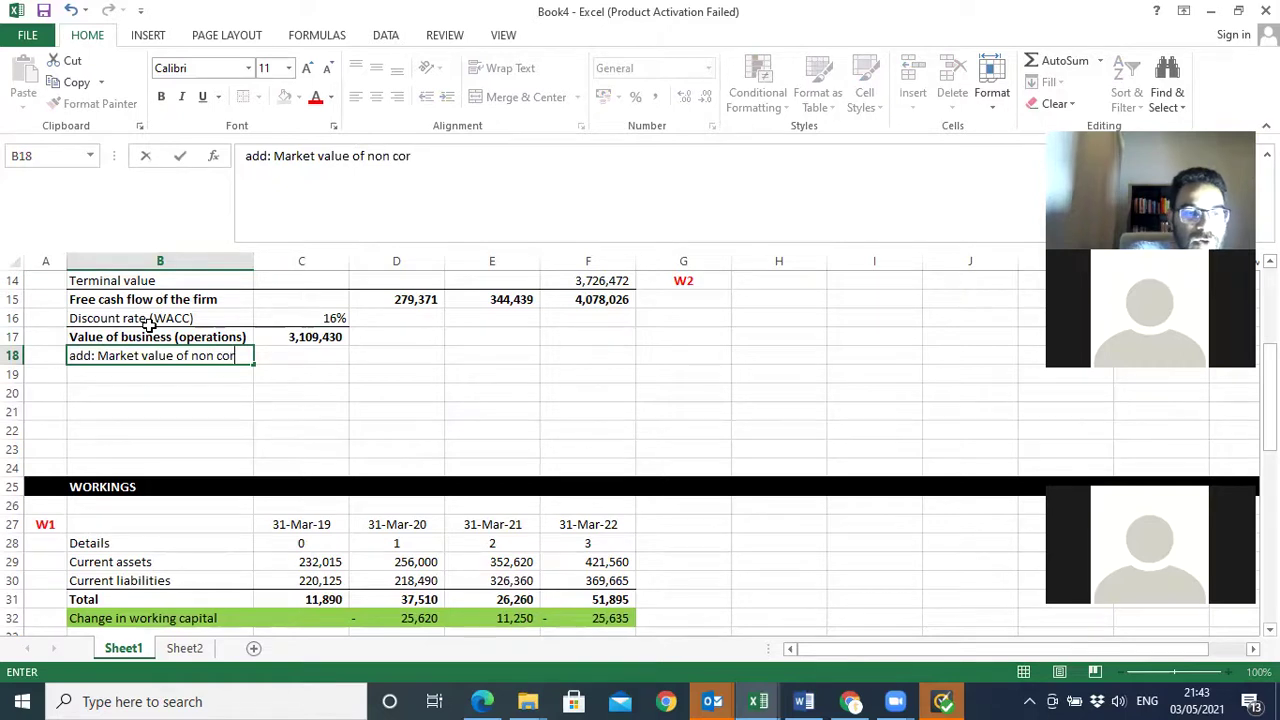
type("e assets")
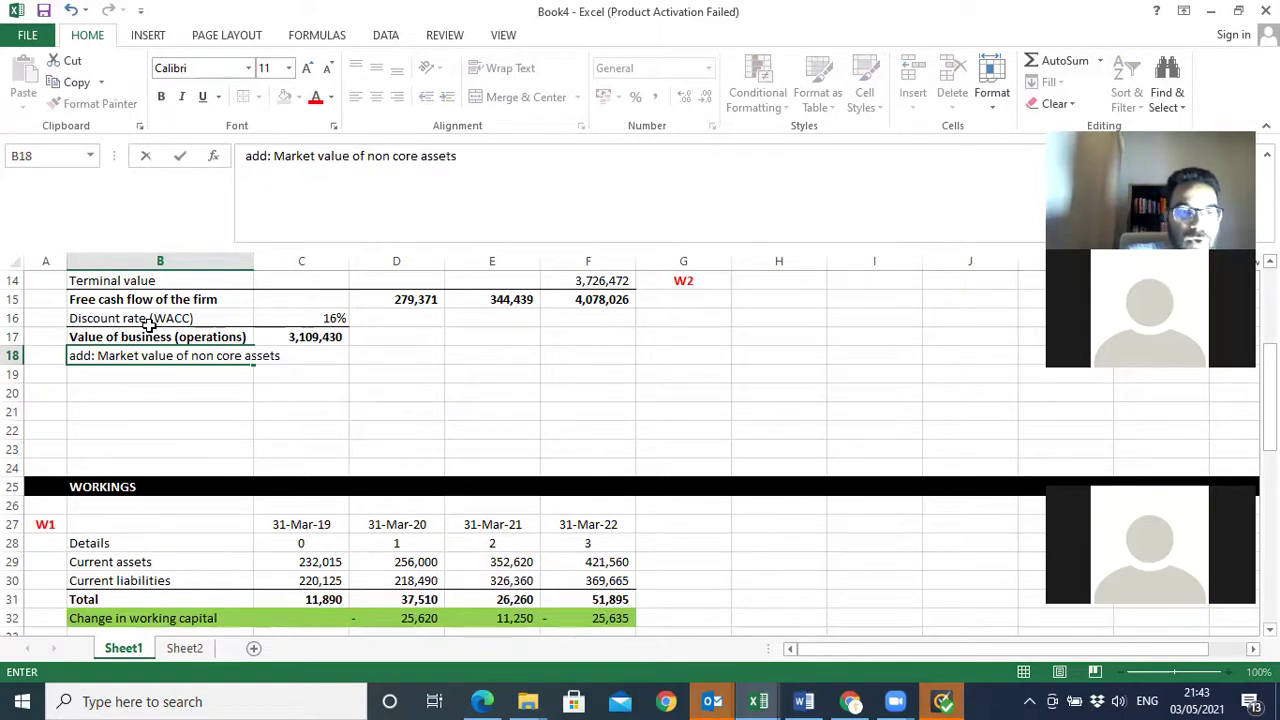
- Replace "core" with "operating" in the B18 label so it reads "add: Market value of non operating assets"
left_click(418, 160)
key("BackSpace")
key("BackSpace")
key("BackSpace")
key("BackSpace")
type("operation")
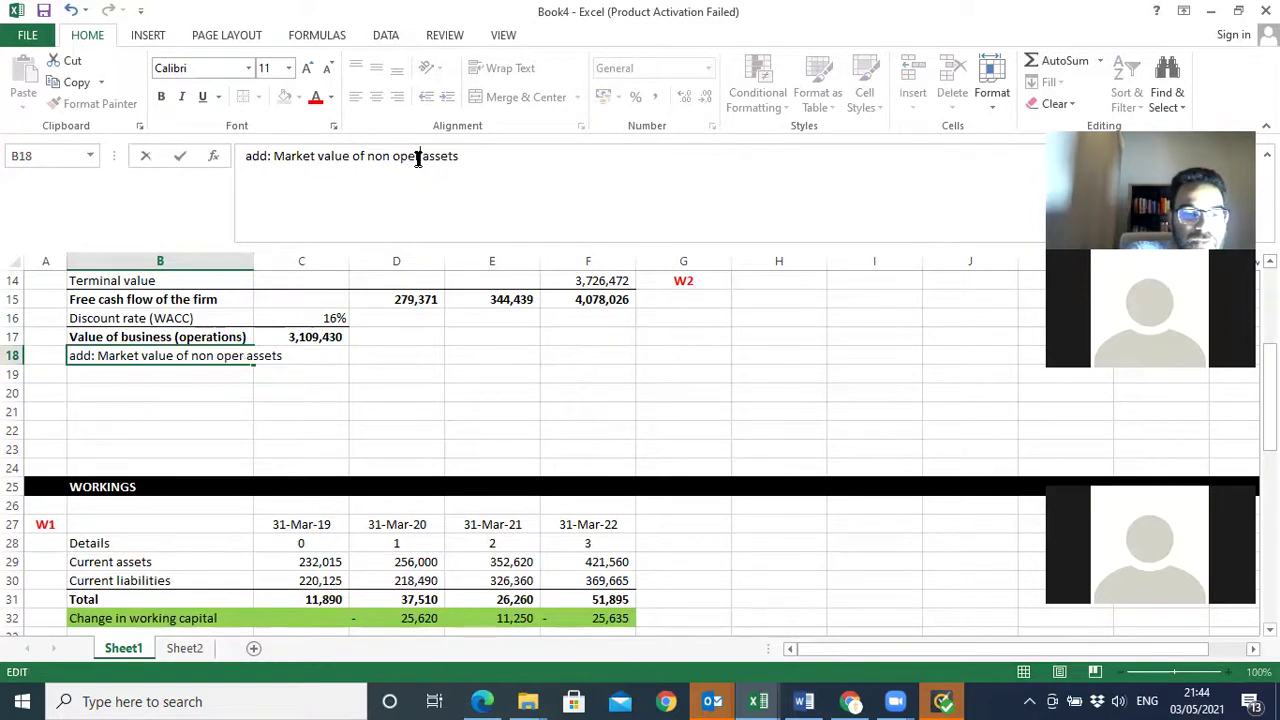
key("BackSpace")
key("BackSpace")
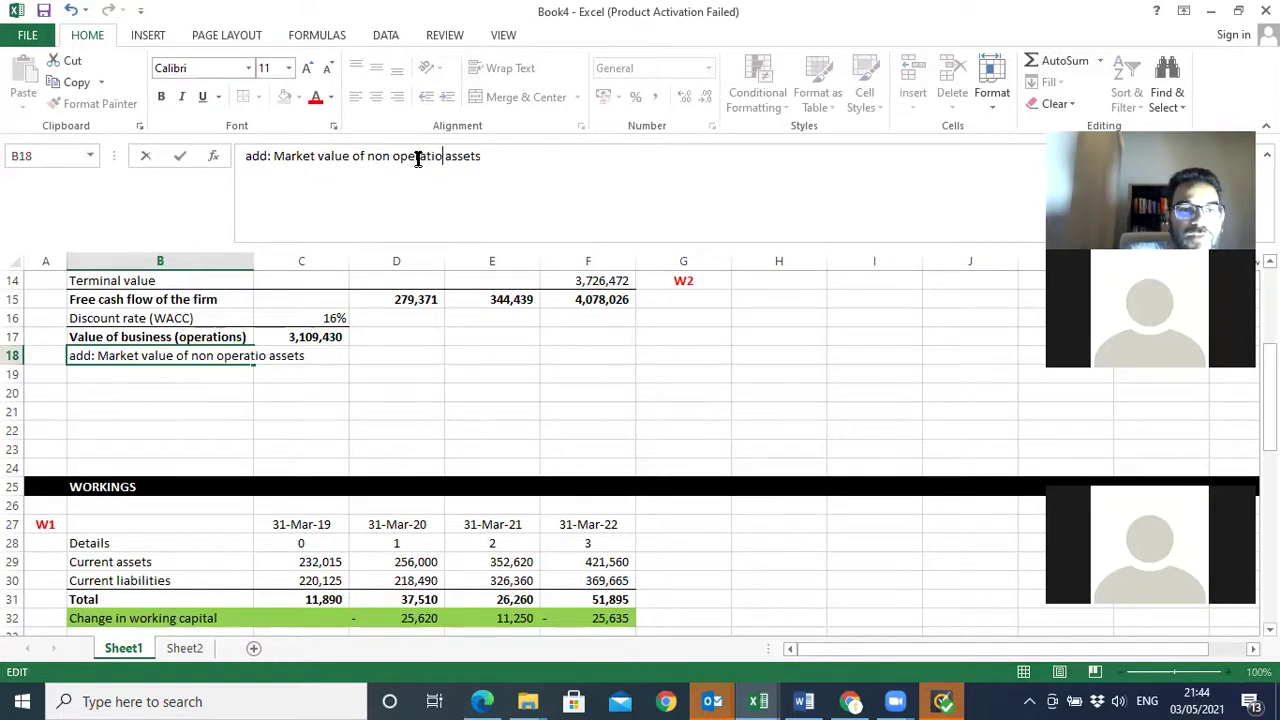
type("ng")
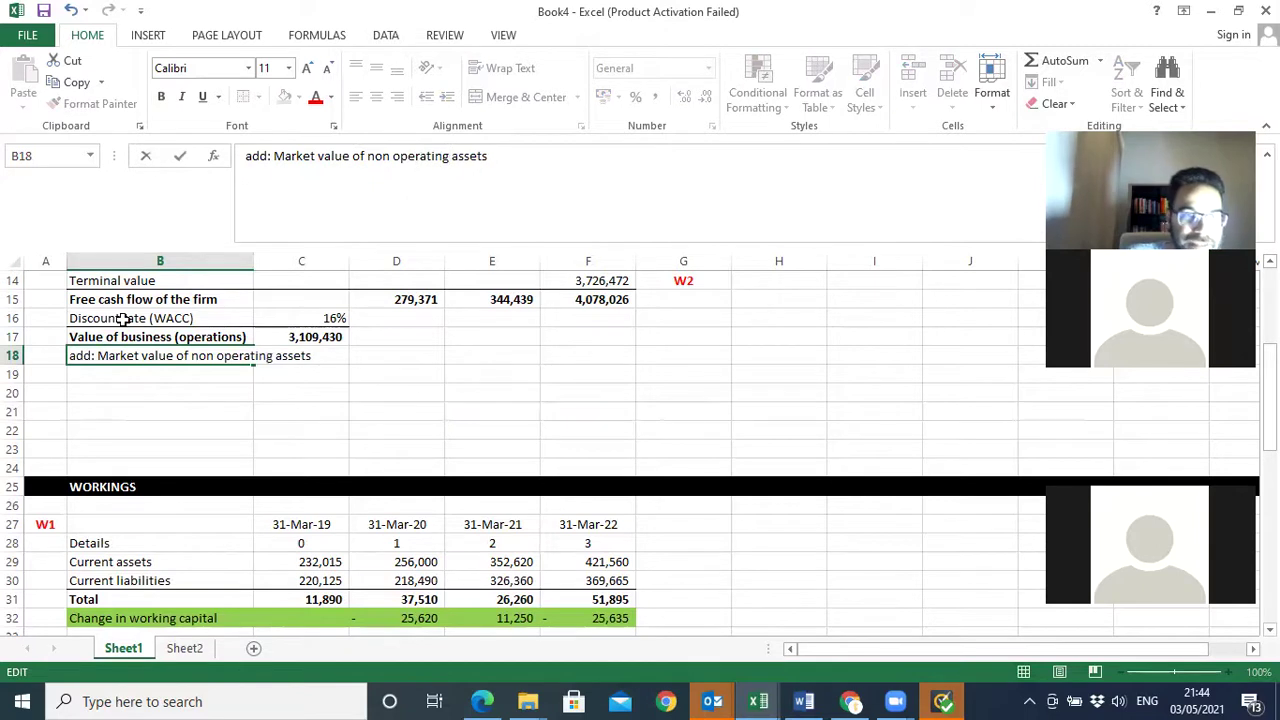
- Enter the label "less: Market value of debt" in B19
left_click(108, 373)
type("less: investment income")
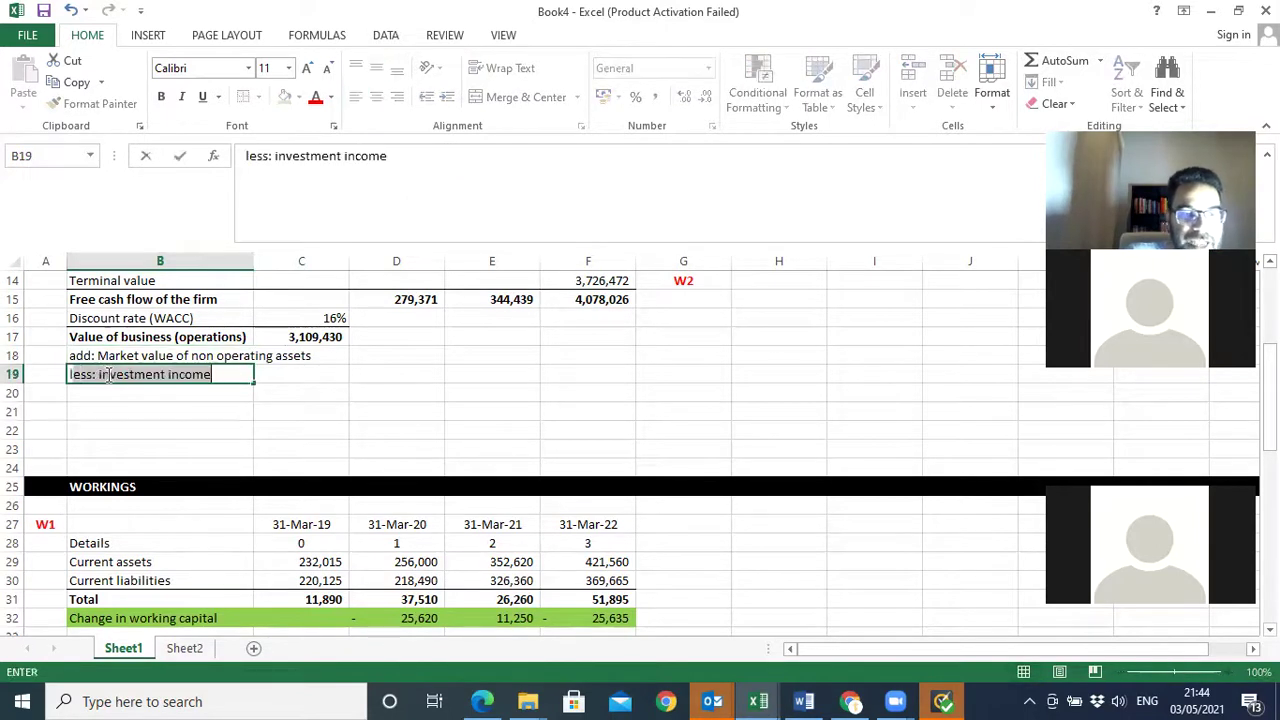
type("i")
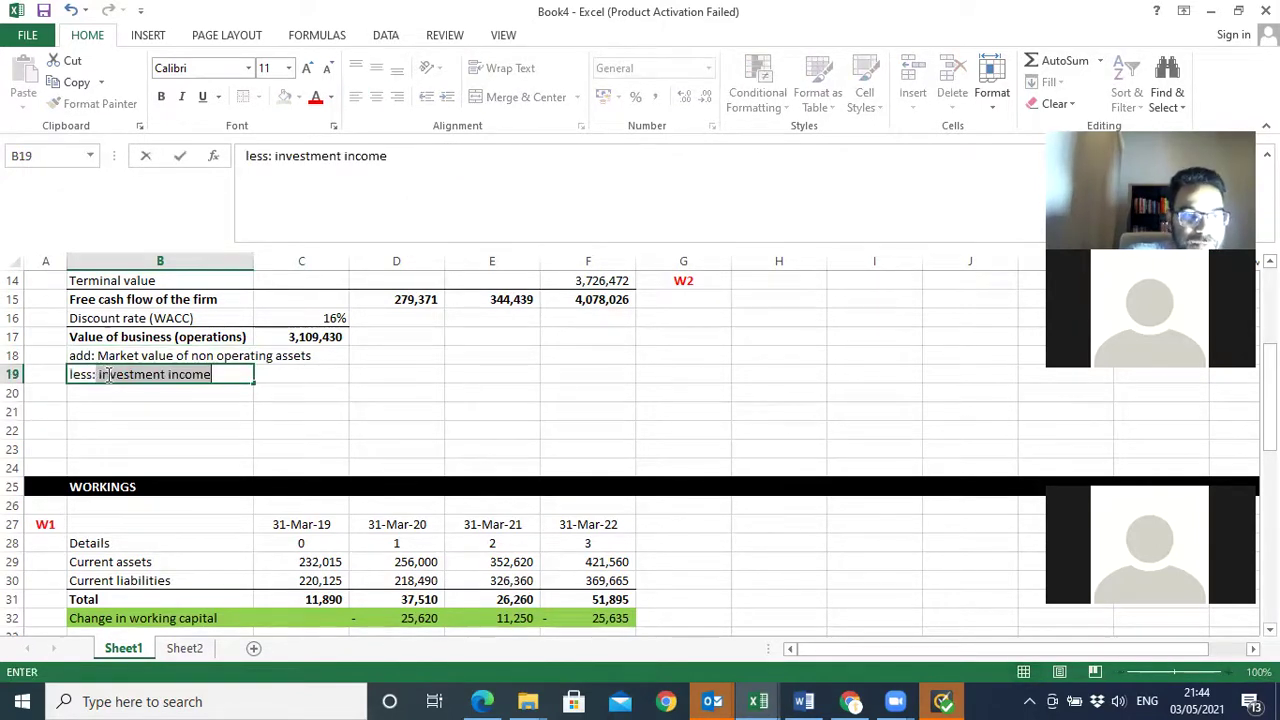
key("BackSpace")
key("BackSpace")
type("Market value of debt")
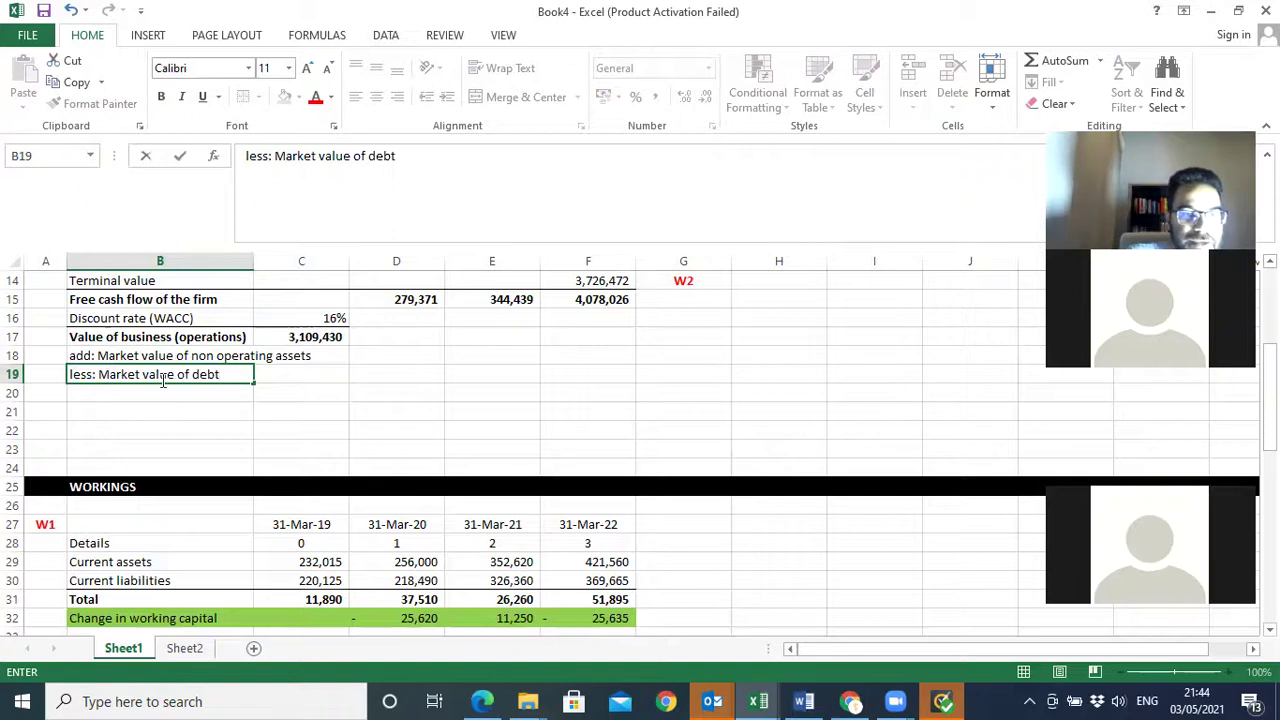
left_click(368, 380)
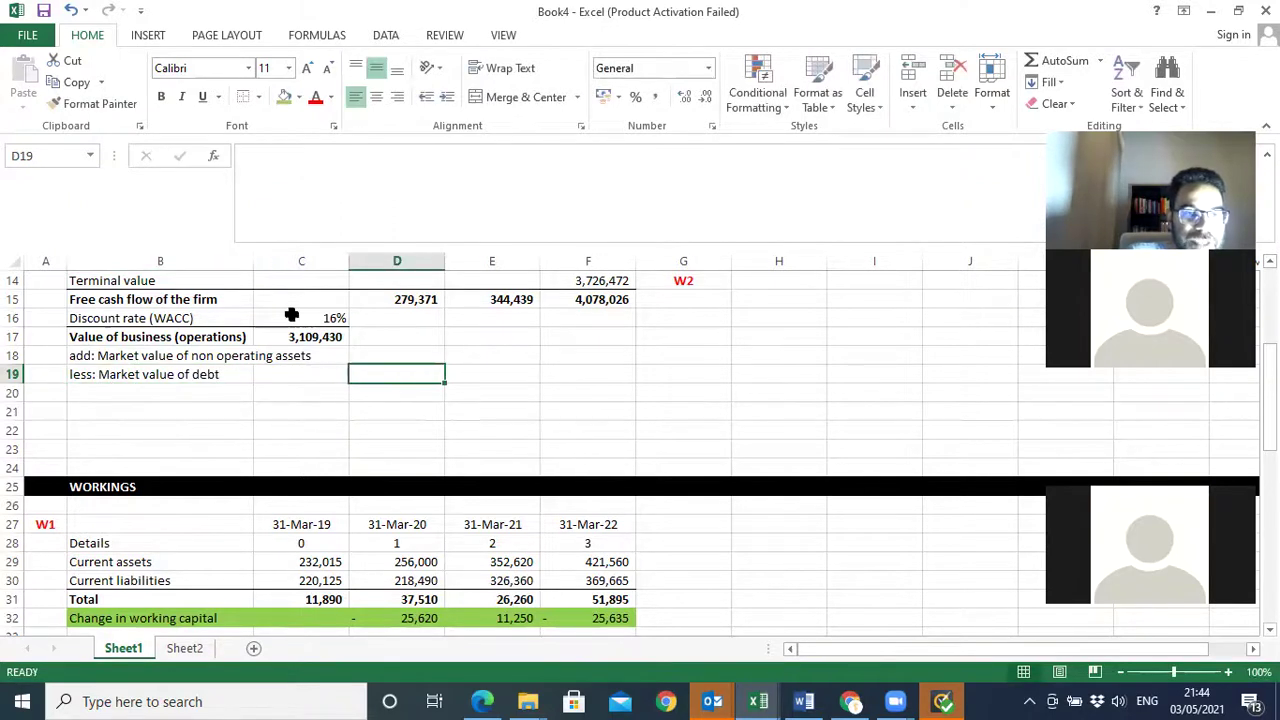
- Widen column B just enough to fit the non operating assets label in B18
double_click(254, 261)
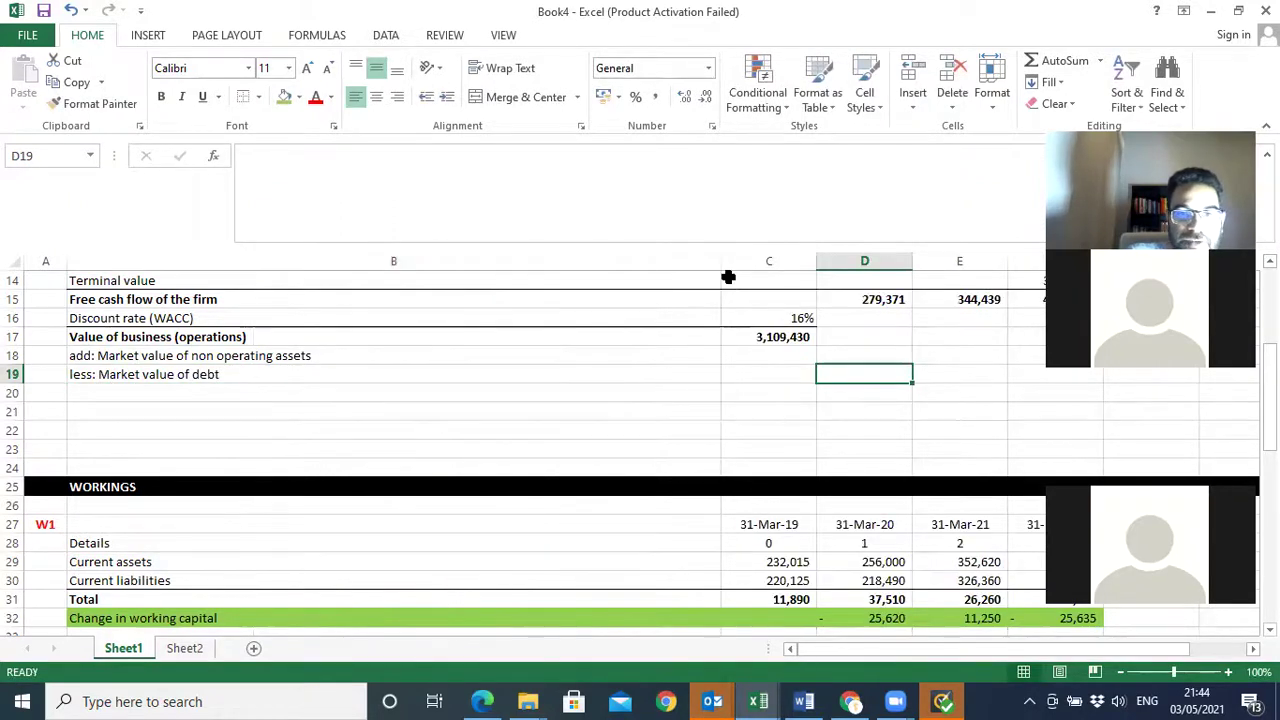
left_click_drag(720, 261, 326, 257)
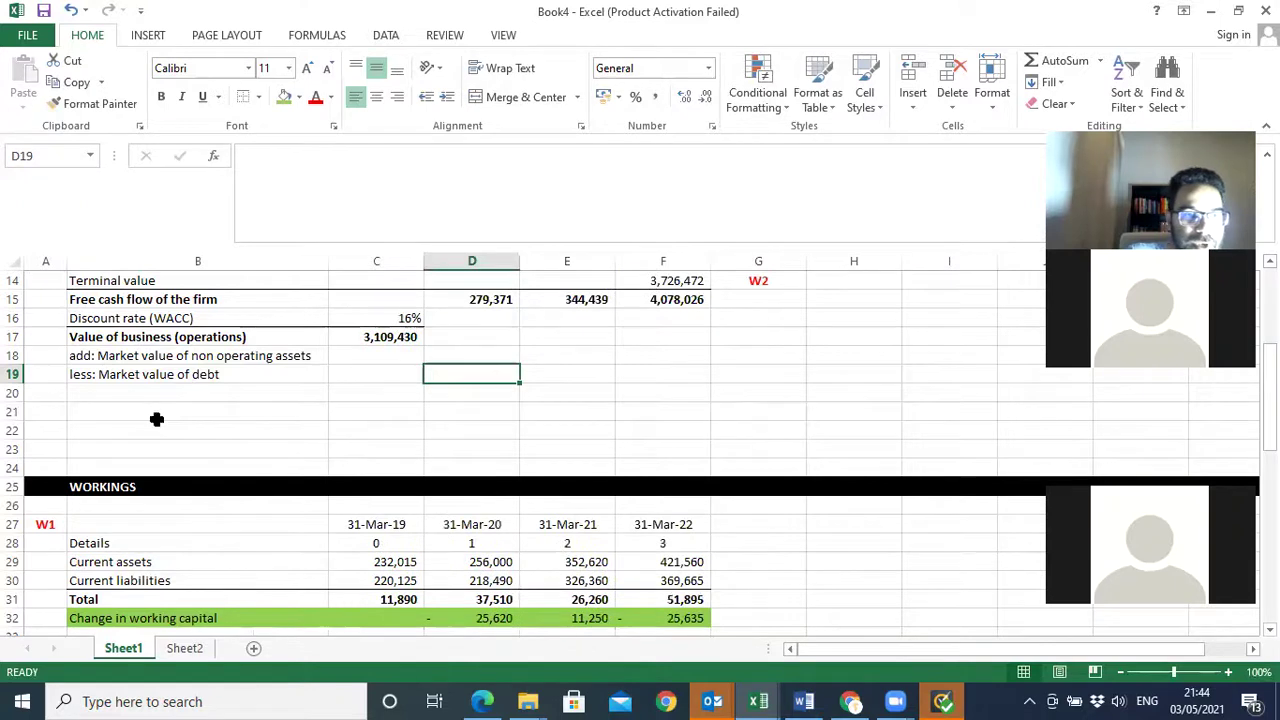
- Make cells B20:C20 bold and add a top border to them
left_click(134, 391)
left_click_drag(134, 391, 365, 390)
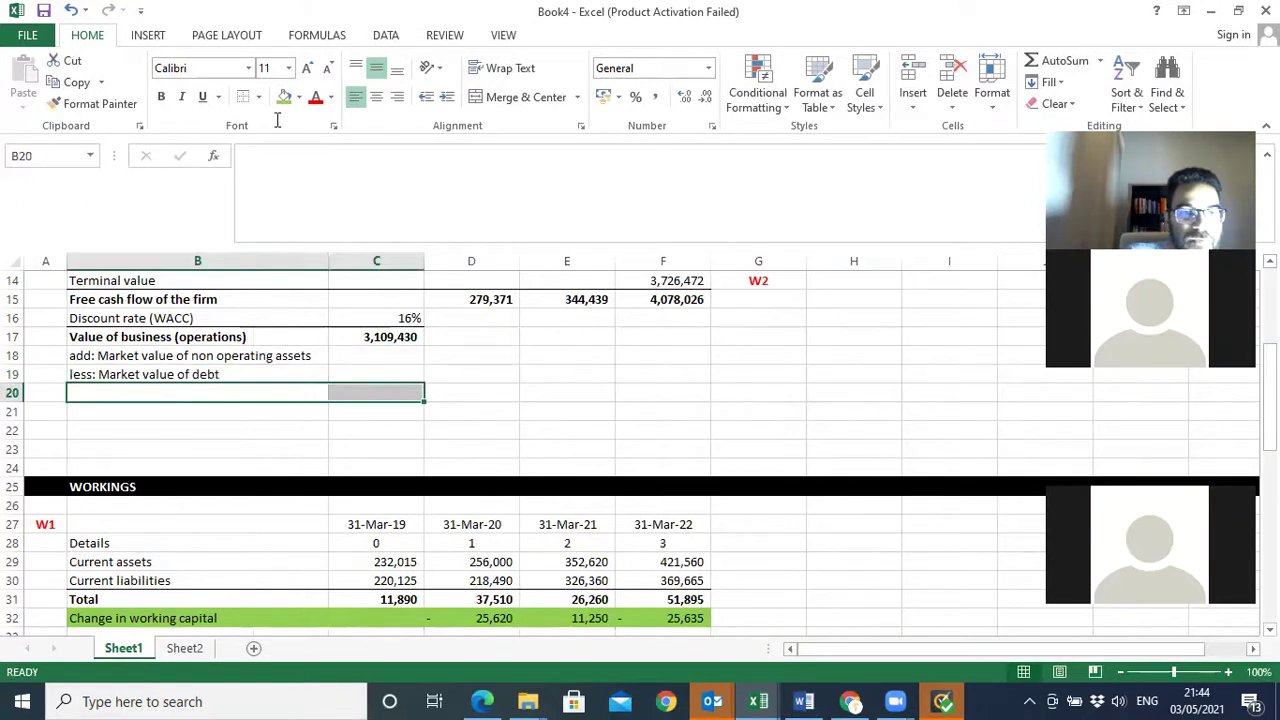
left_click(162, 98)
- Enter the label "Value of equity" in B20 below the market value of debt
left_click(115, 390)
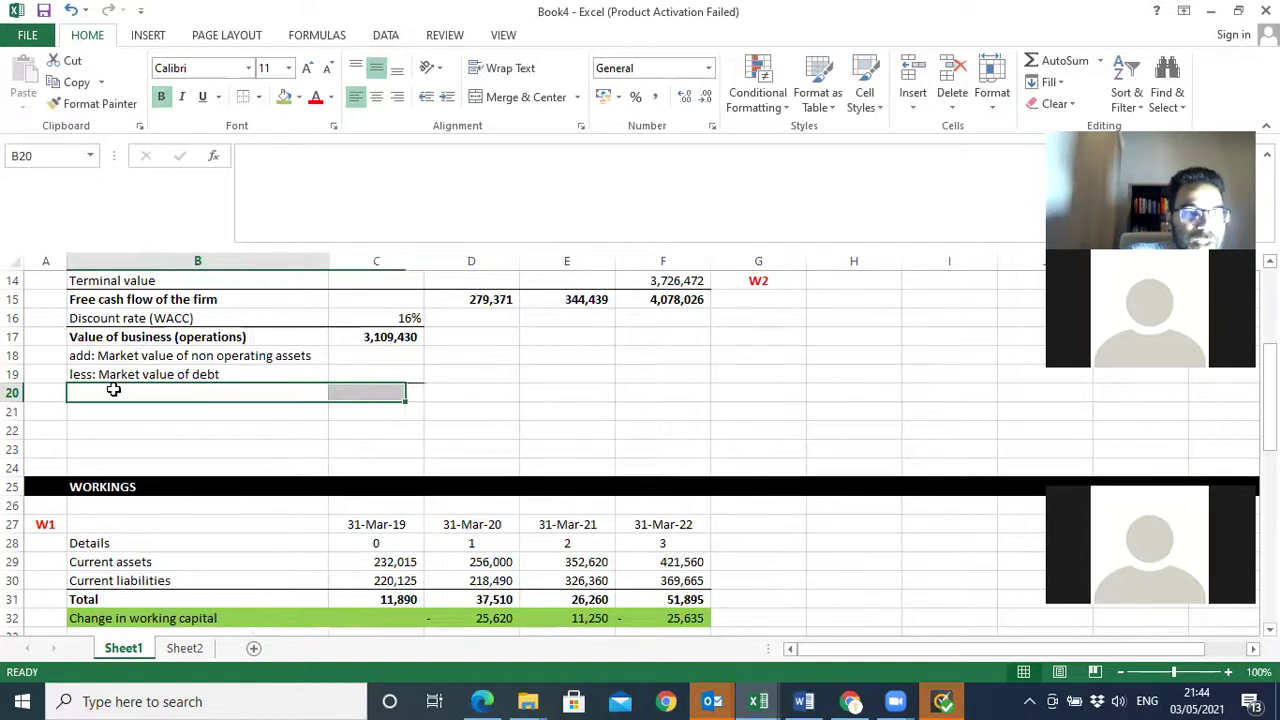
type("Value of eq")
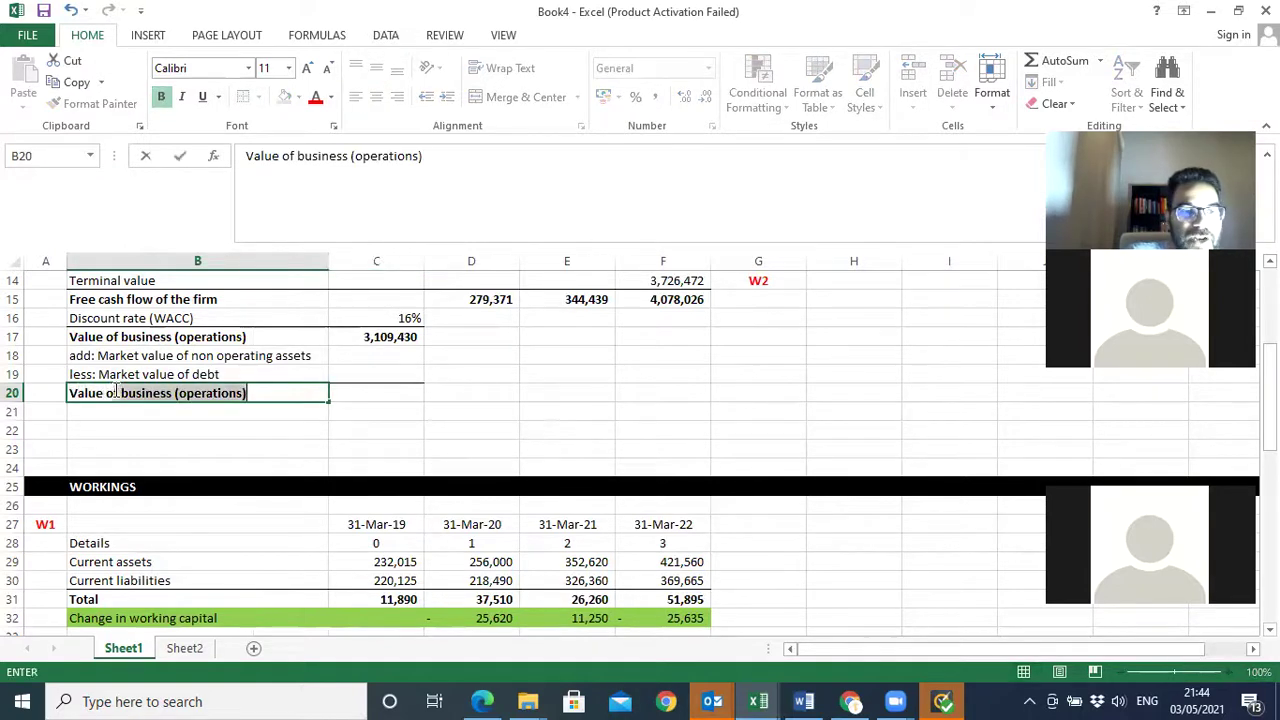
type("ty")
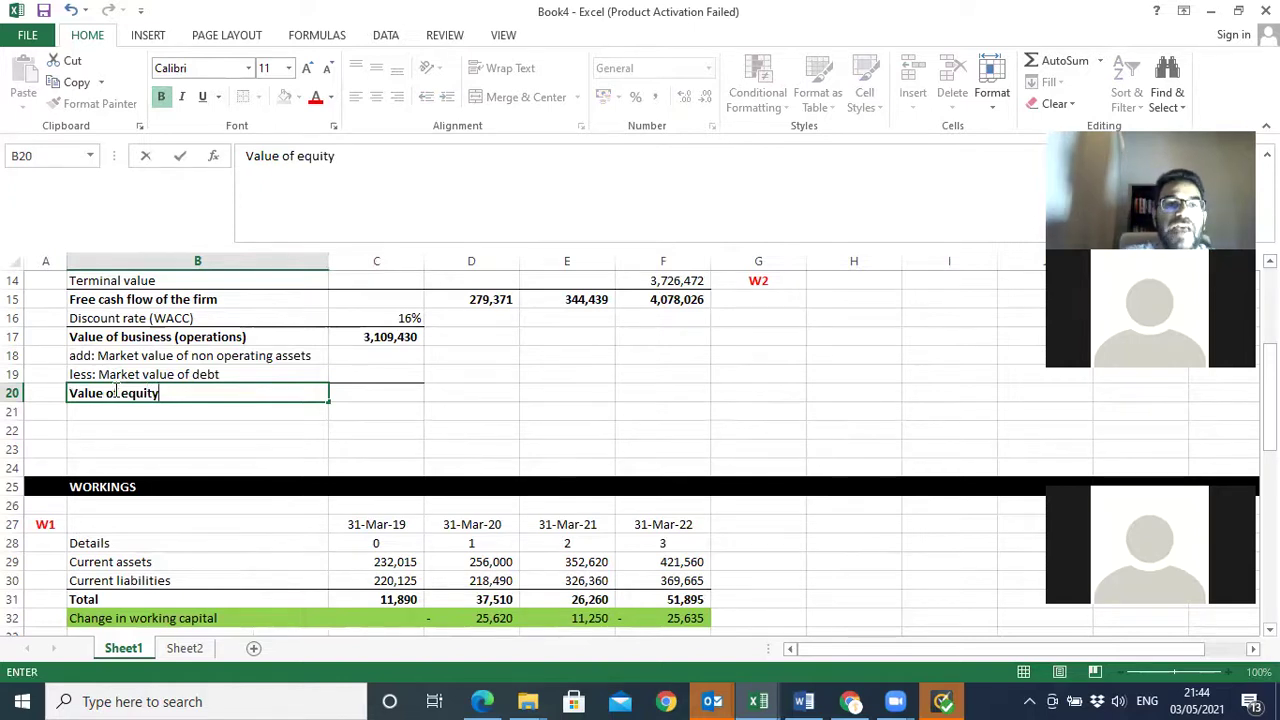
- Enter the label "Adjust for lack of marketability" in B21 below the value of equity
key("Return")
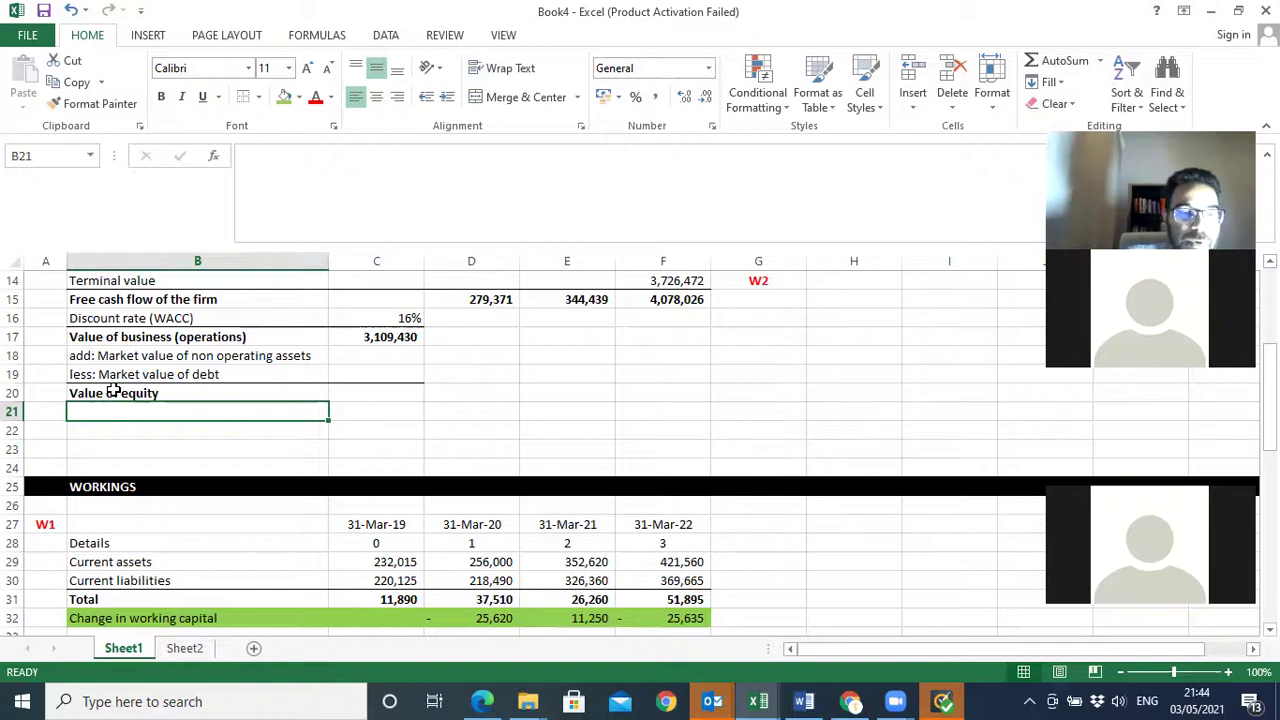
type("Adjust")
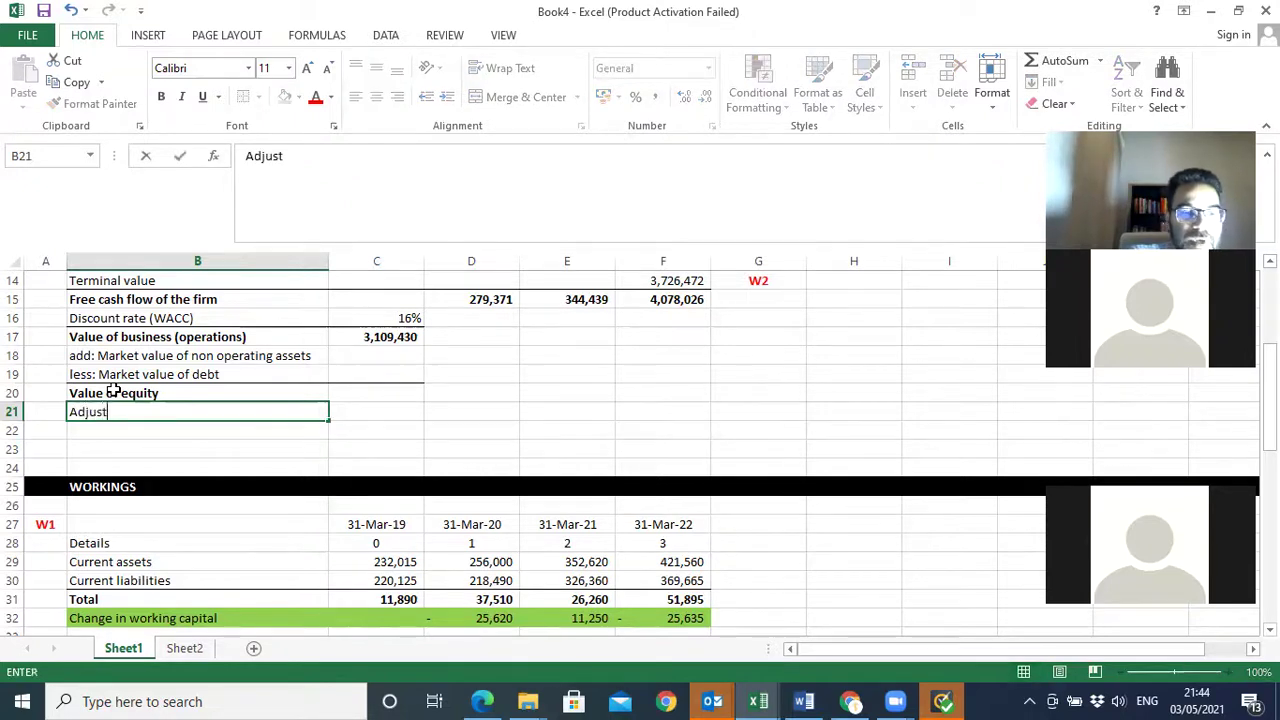
type(" for lack of mar")
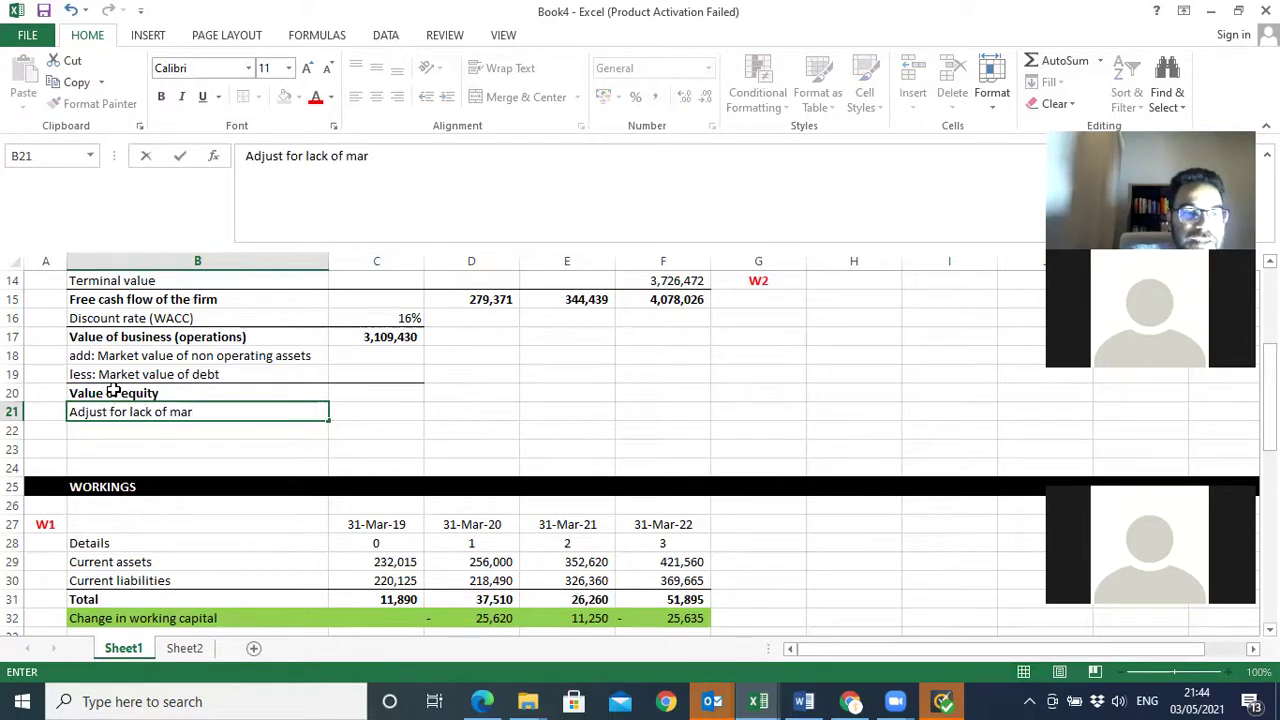
type("t")
key("BackSpace")
type("ket")
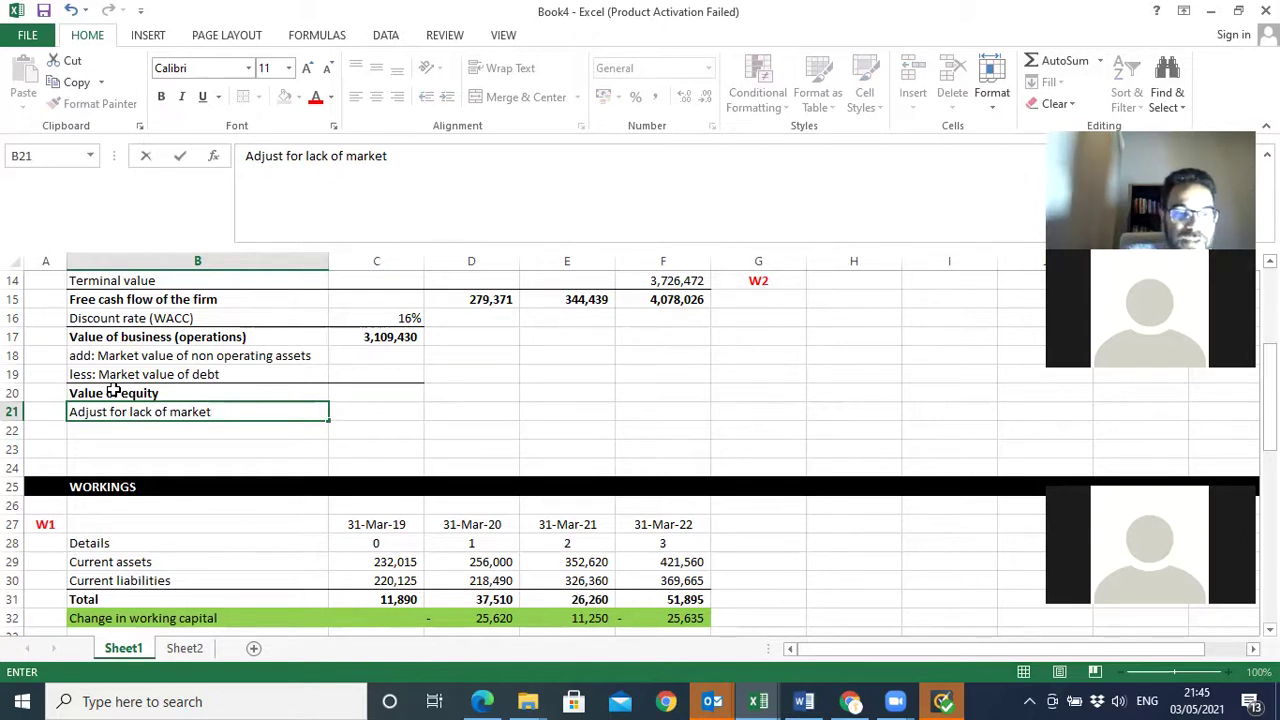
type("ability")
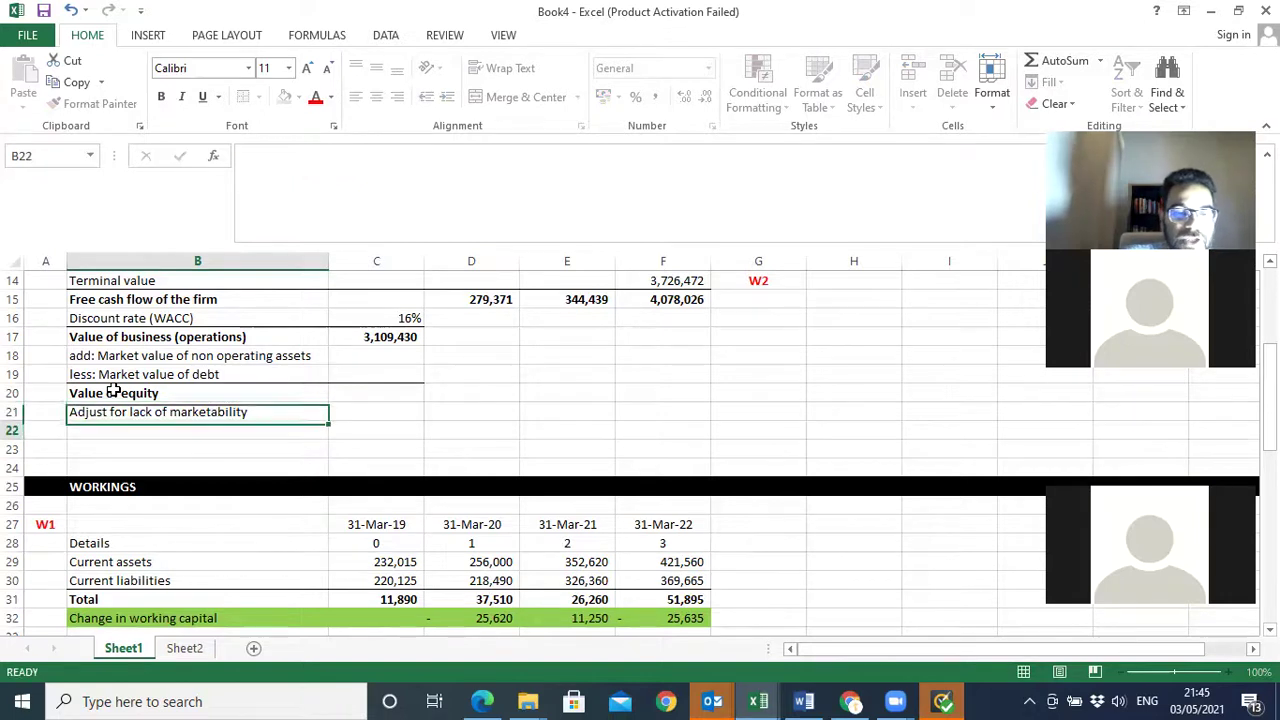
key("Return")
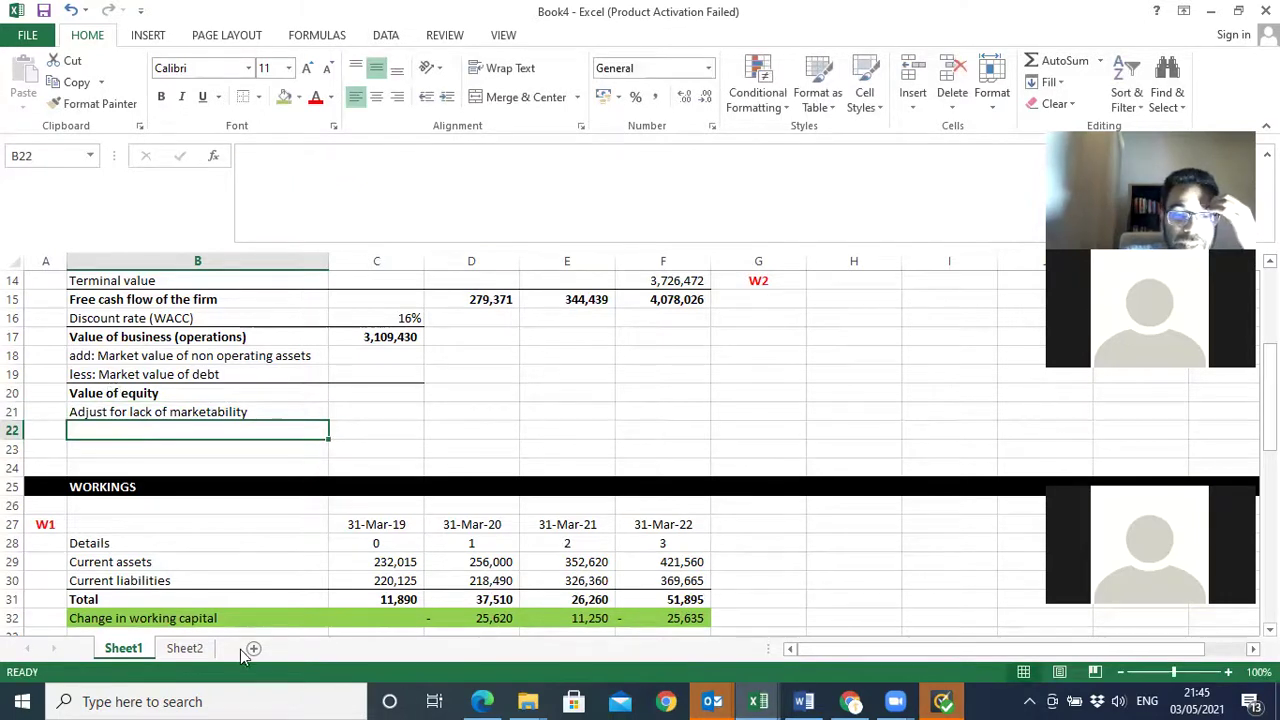
- Check the exam question's requirements in the PDF, then make cells B22:C22 bold with a top border in the workbook
left_click(481, 701)
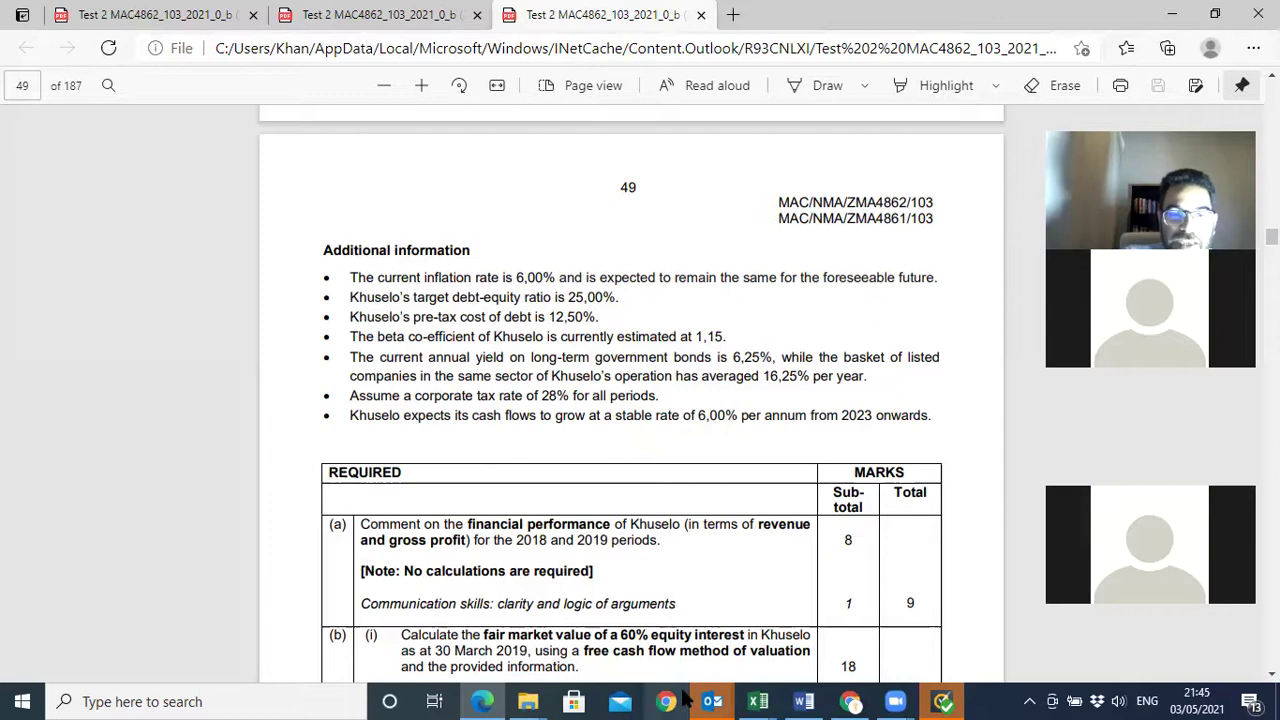
left_click(484, 701)
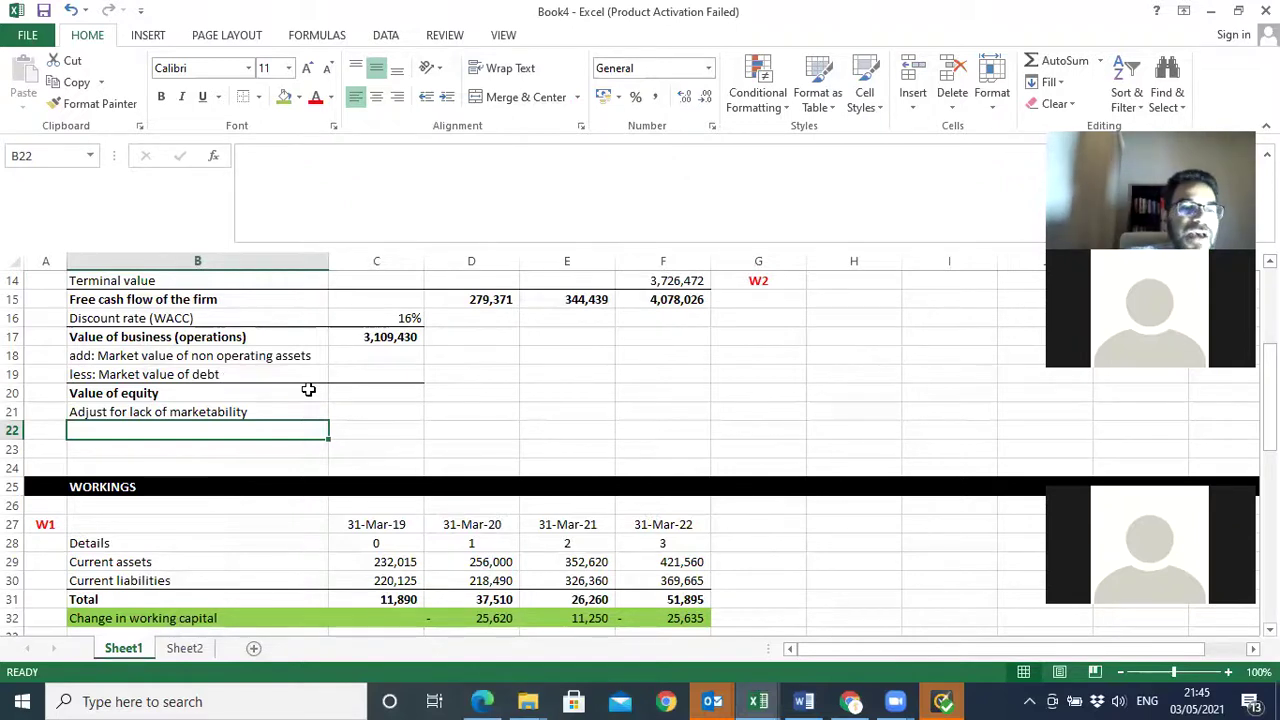
left_click_drag(195, 425, 360, 426)
left_click(161, 96)
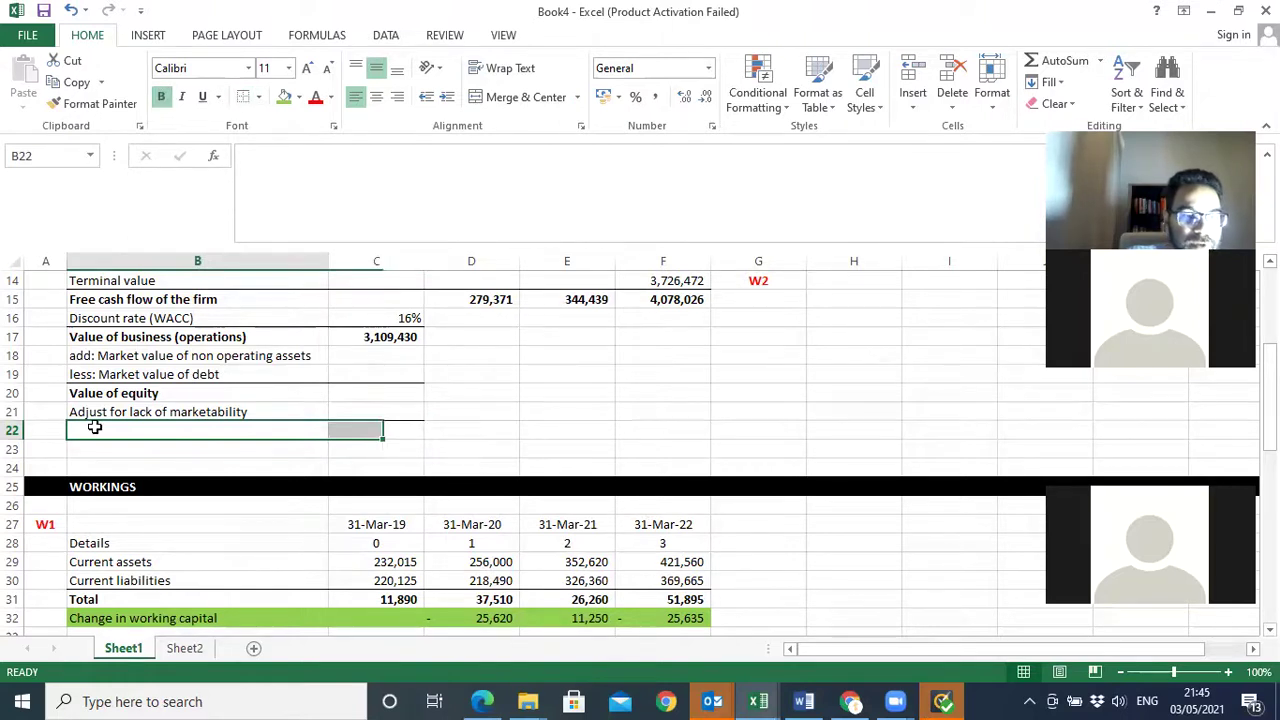
- Enter the label "Adjusted market value of equity" in B22
type("Adjusted ")
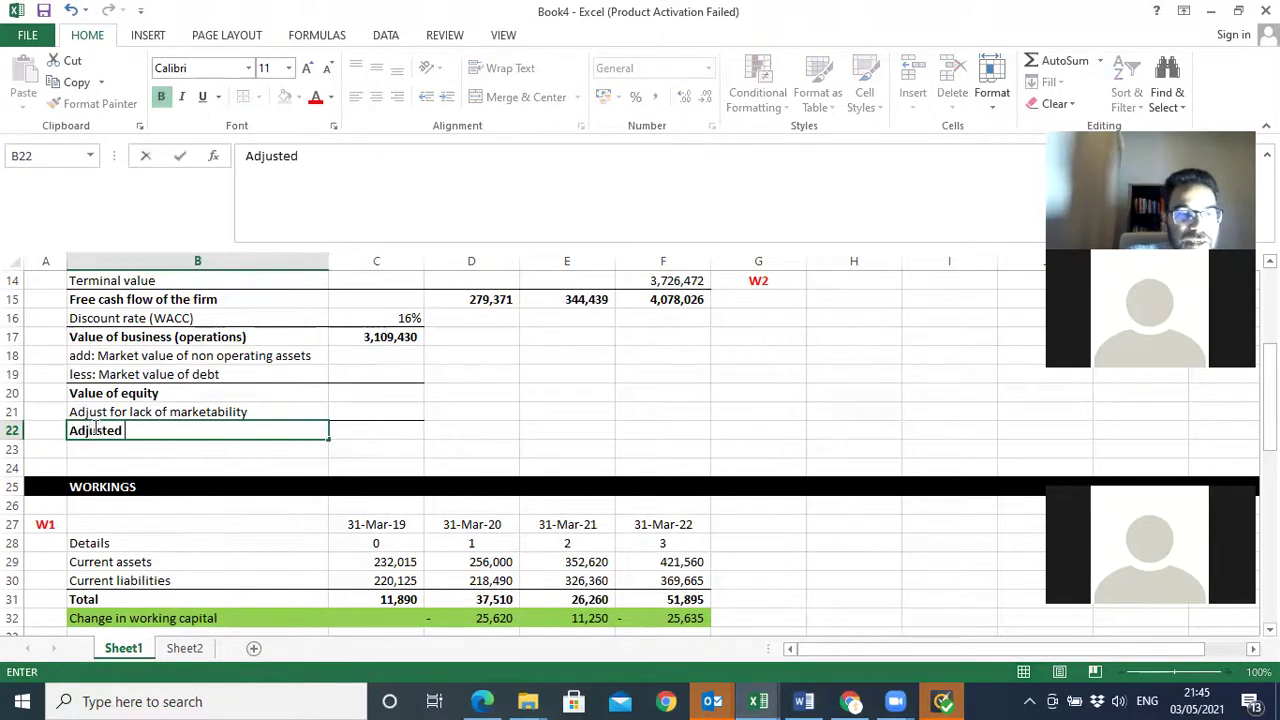
type("marke")
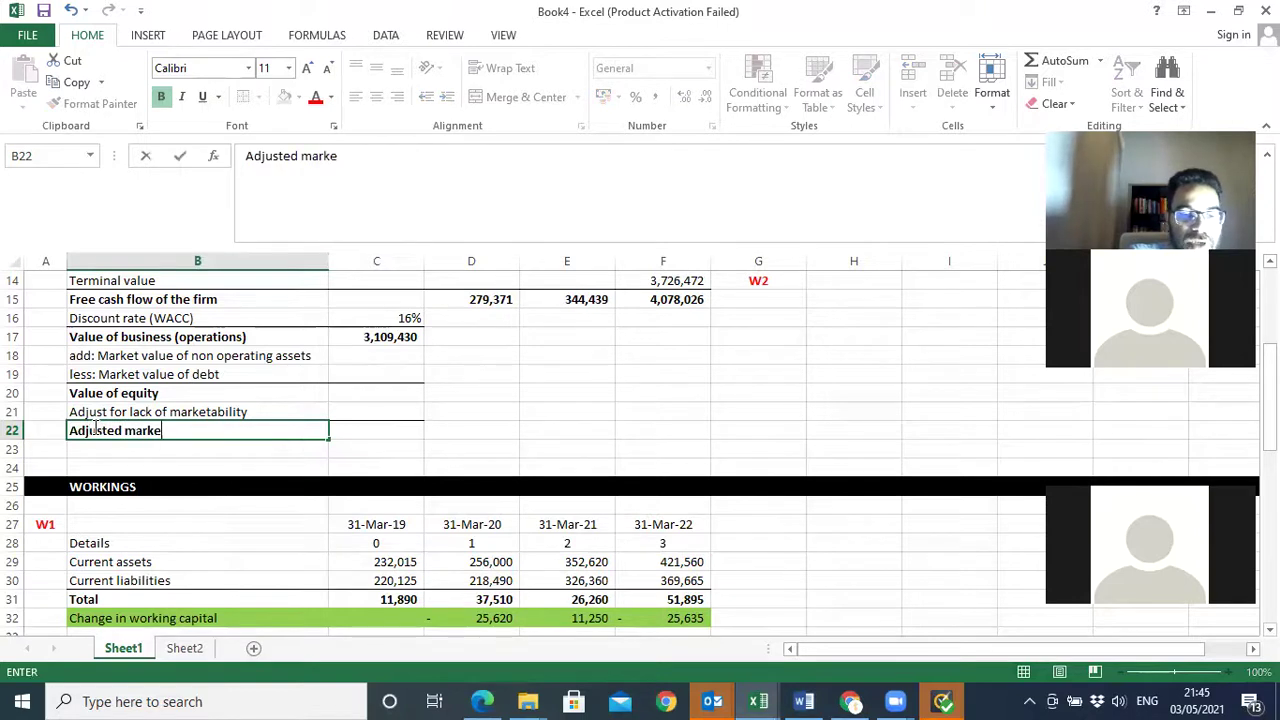
type("t value of ")
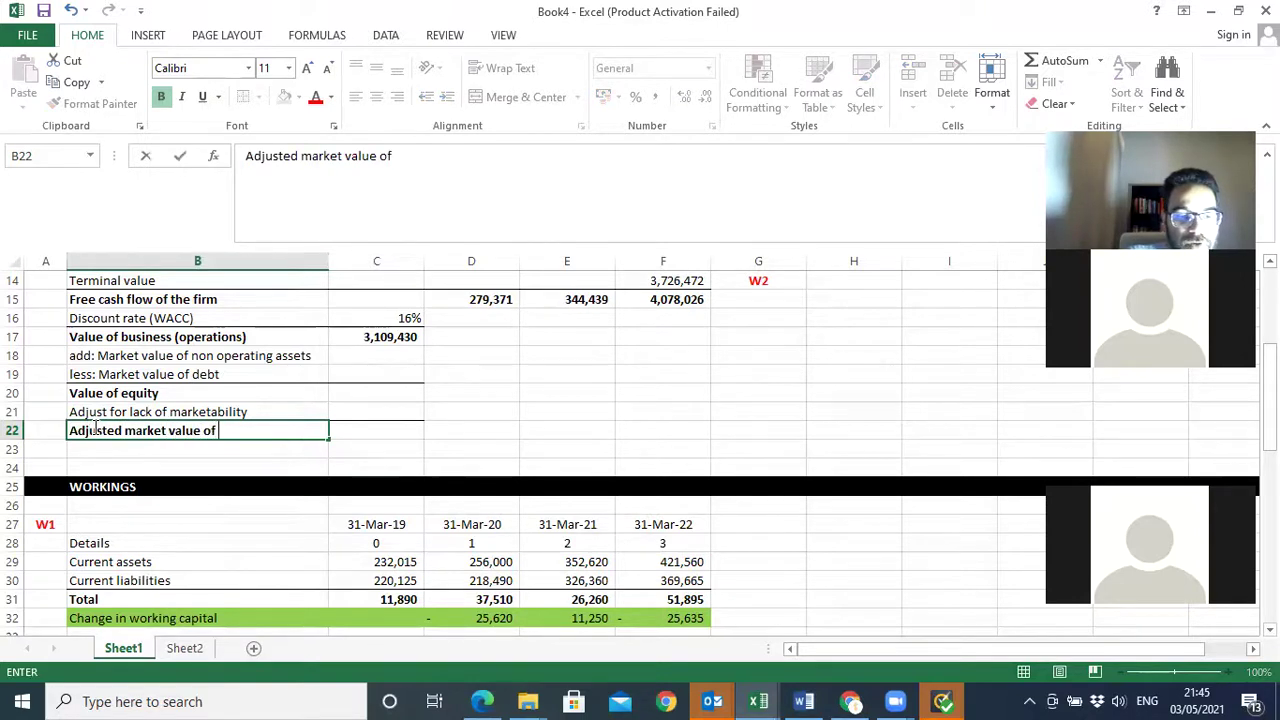
type("equity")
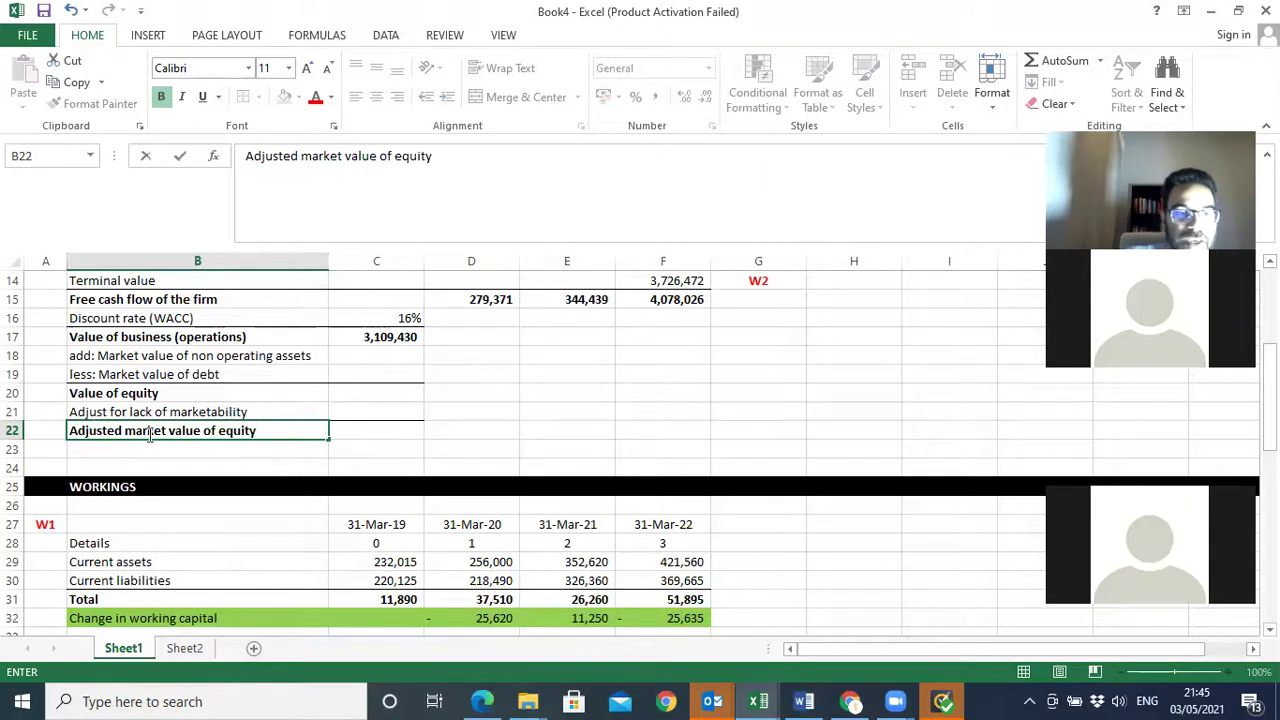
left_click(604, 433)
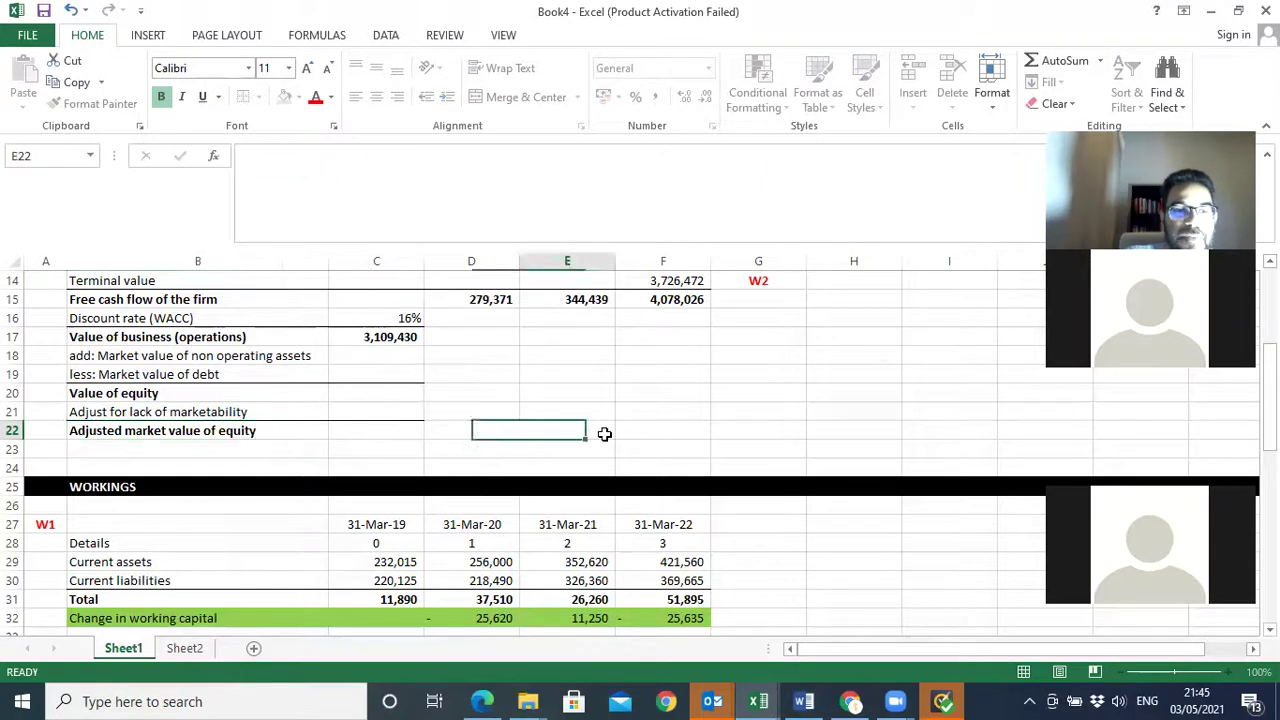
- Enter the label "Value of 60%" in B23 below the adjusted market value of equity
left_click(207, 446)
type("Val")
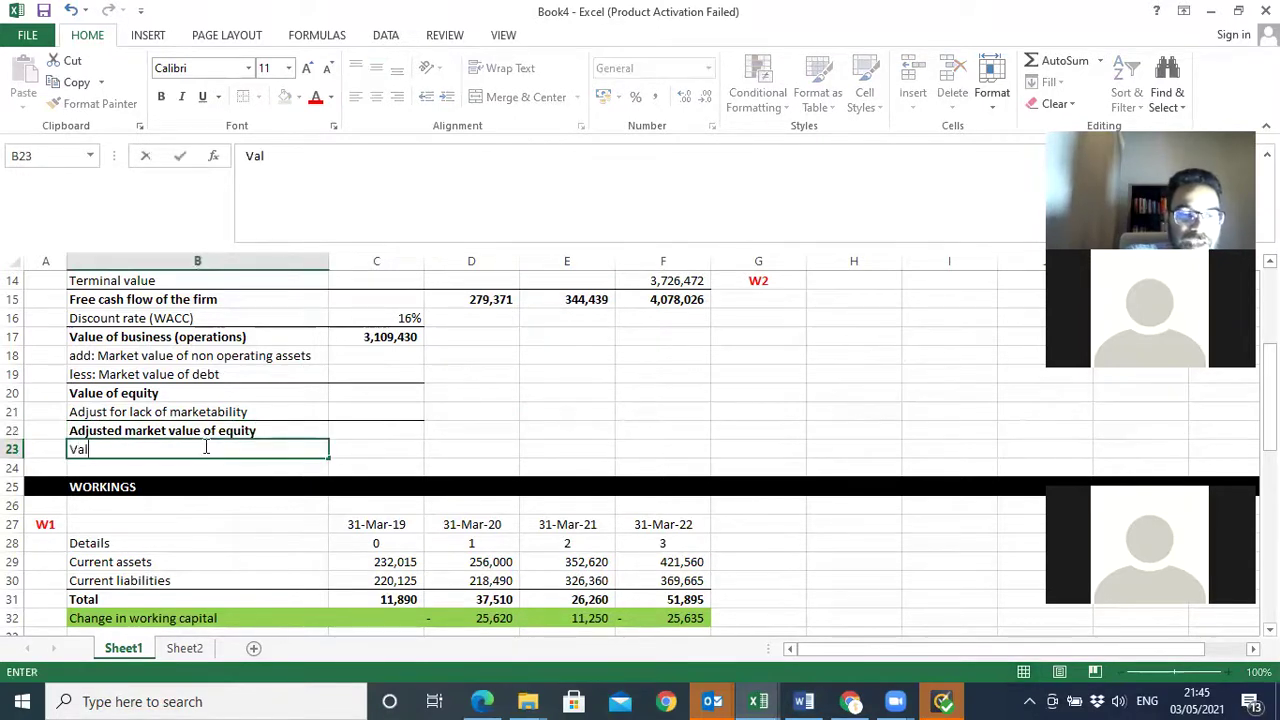
type("ue of 60")
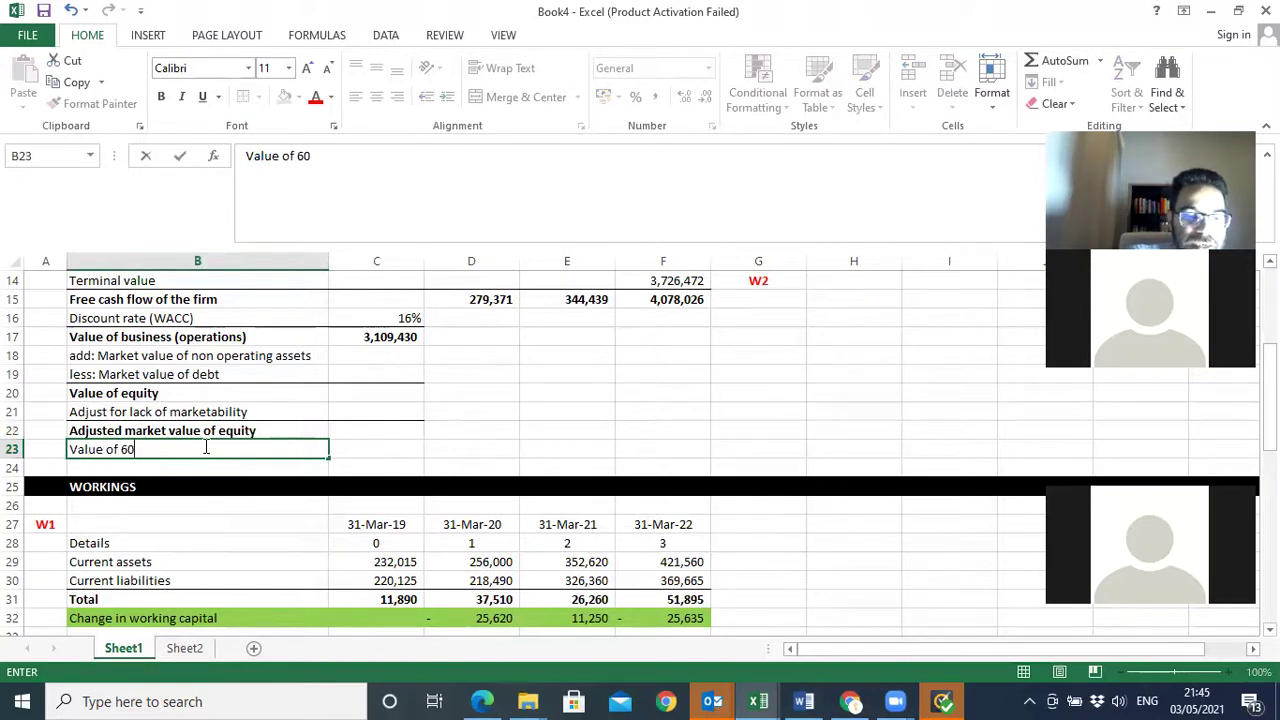
type("%")
key("Return")
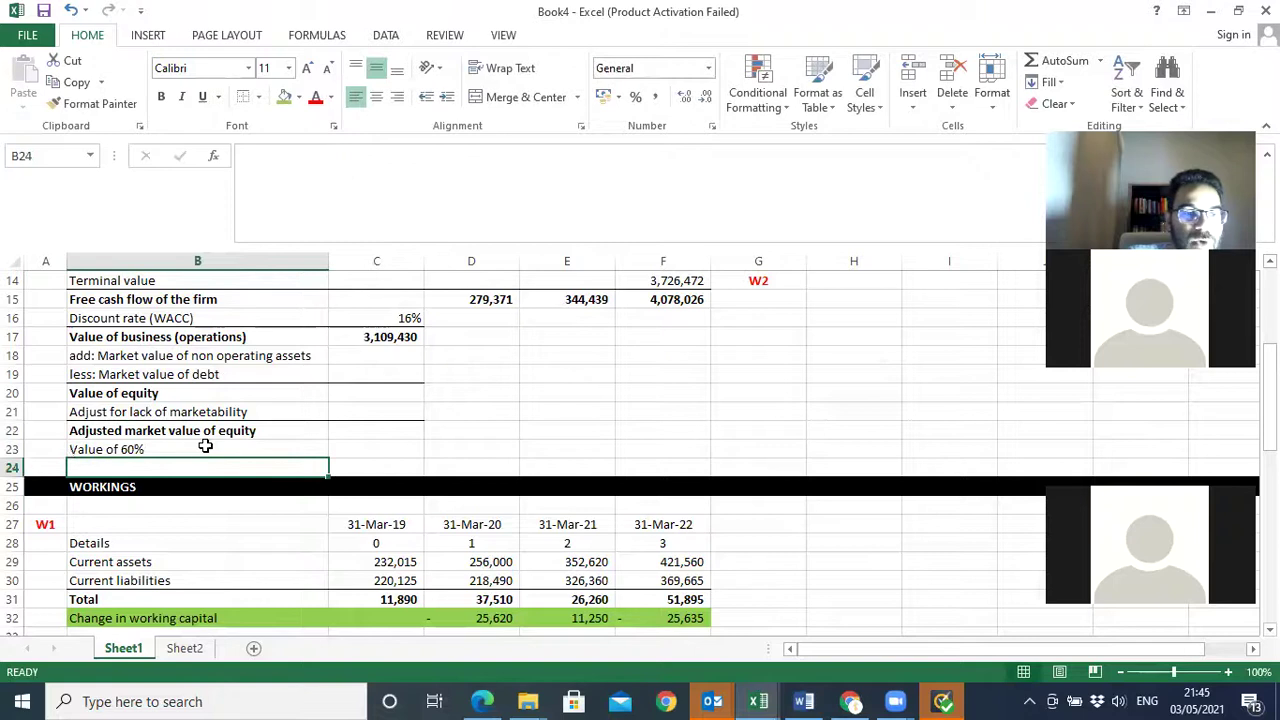
- Insert a blank row above the "Value of 60%" row
left_click(15, 451)
right_click(15, 451)
left_click(62, 302)
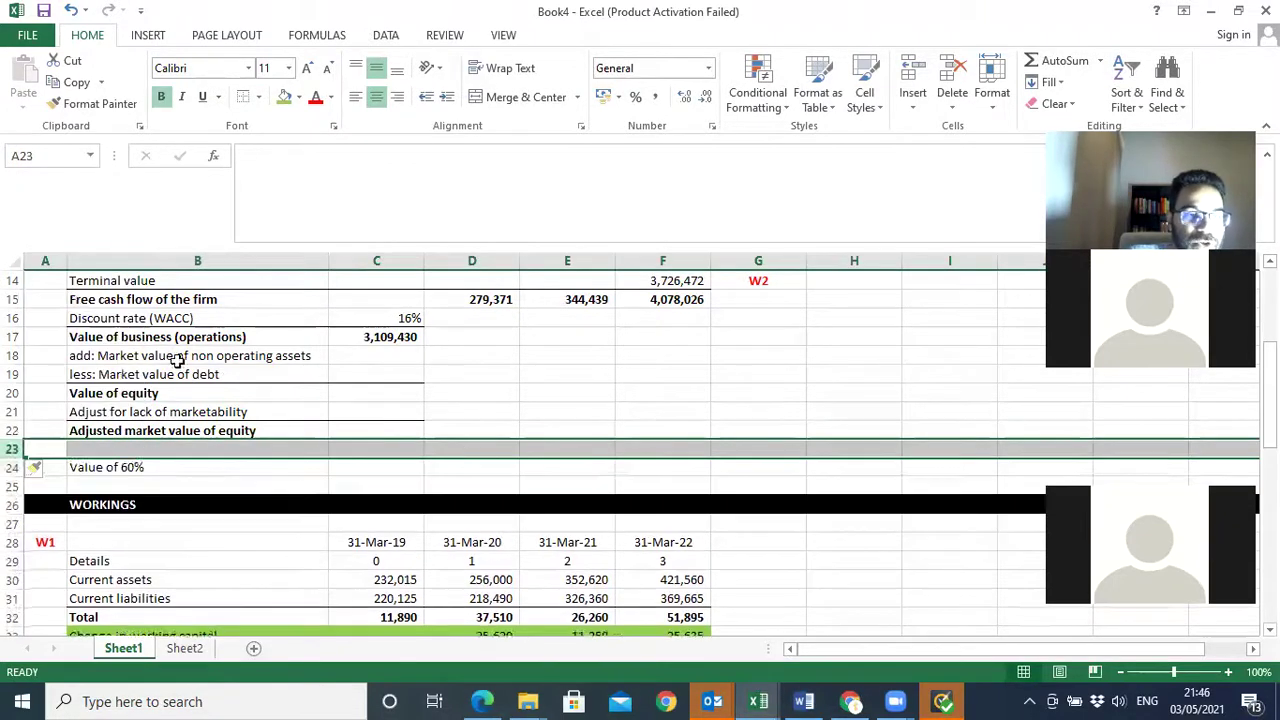
left_click(608, 466)
- Make cells B24:C24 bold and give them a top and bottom border
left_click_drag(126, 470, 342, 465)
left_click(161, 96)
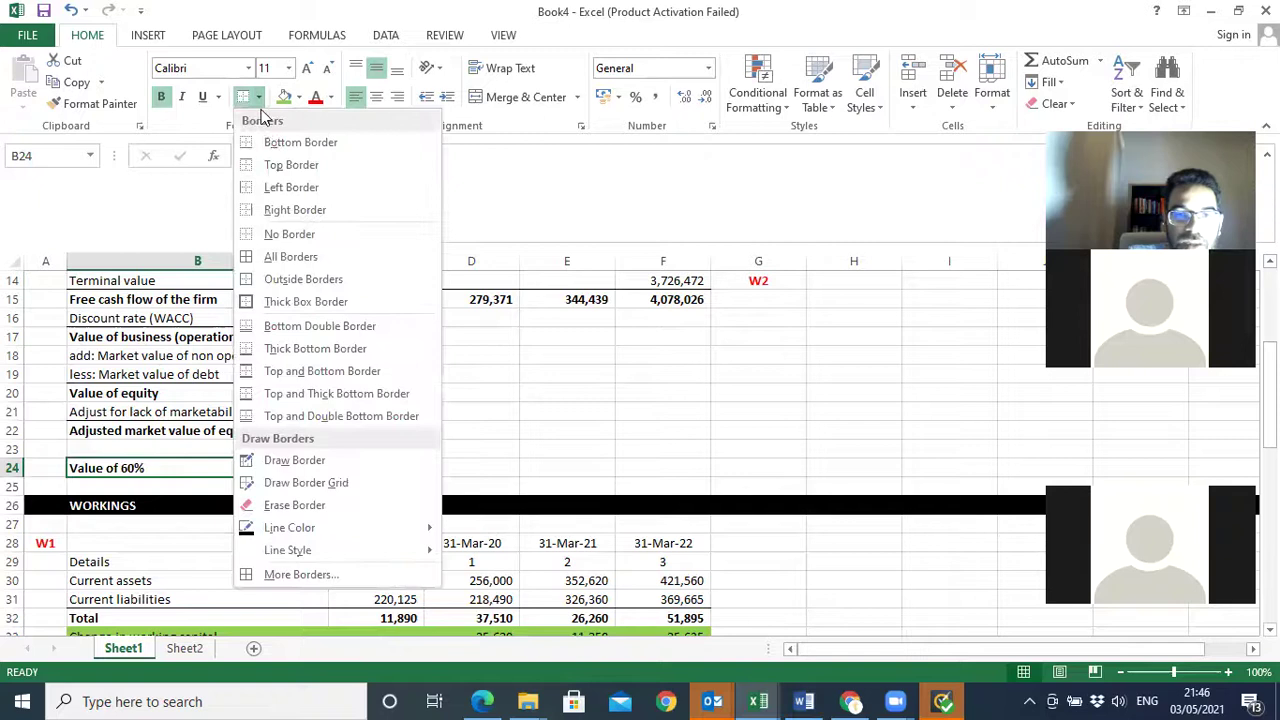
left_click(258, 97)
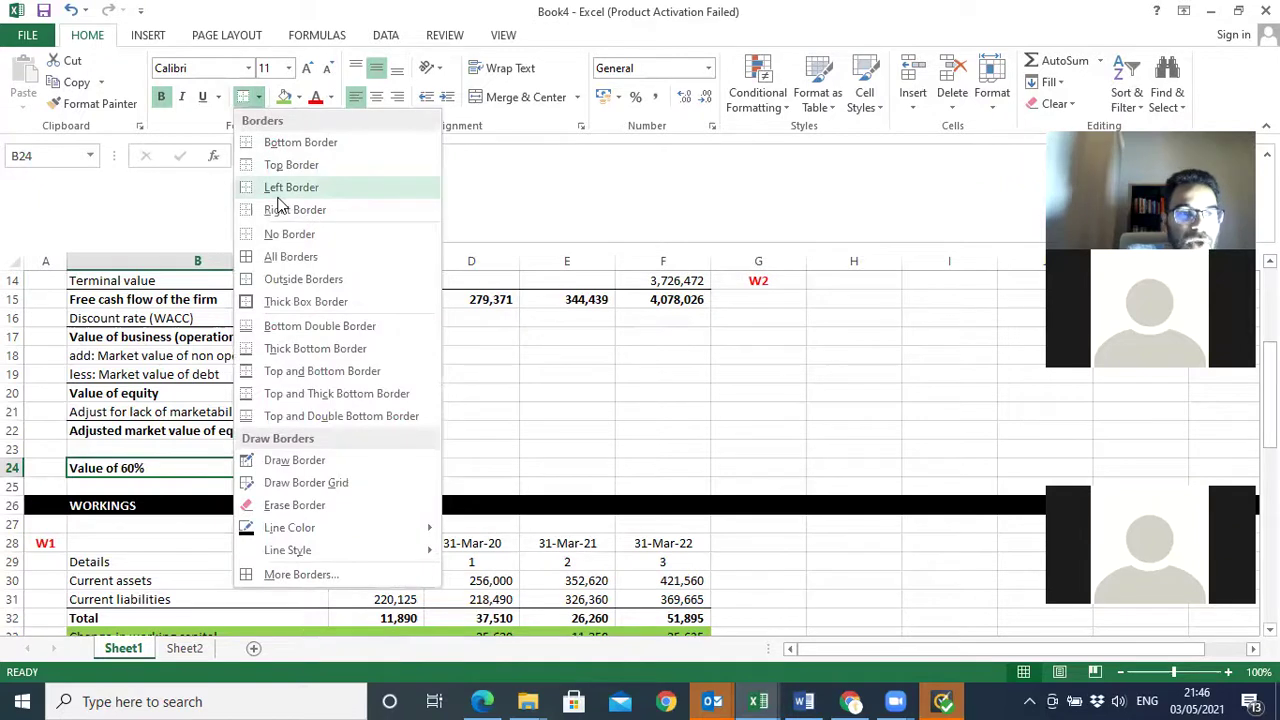
left_click(302, 372)
- Fill the empty value cells C18, C19, C21 and C24 with yellow
left_click(363, 359)
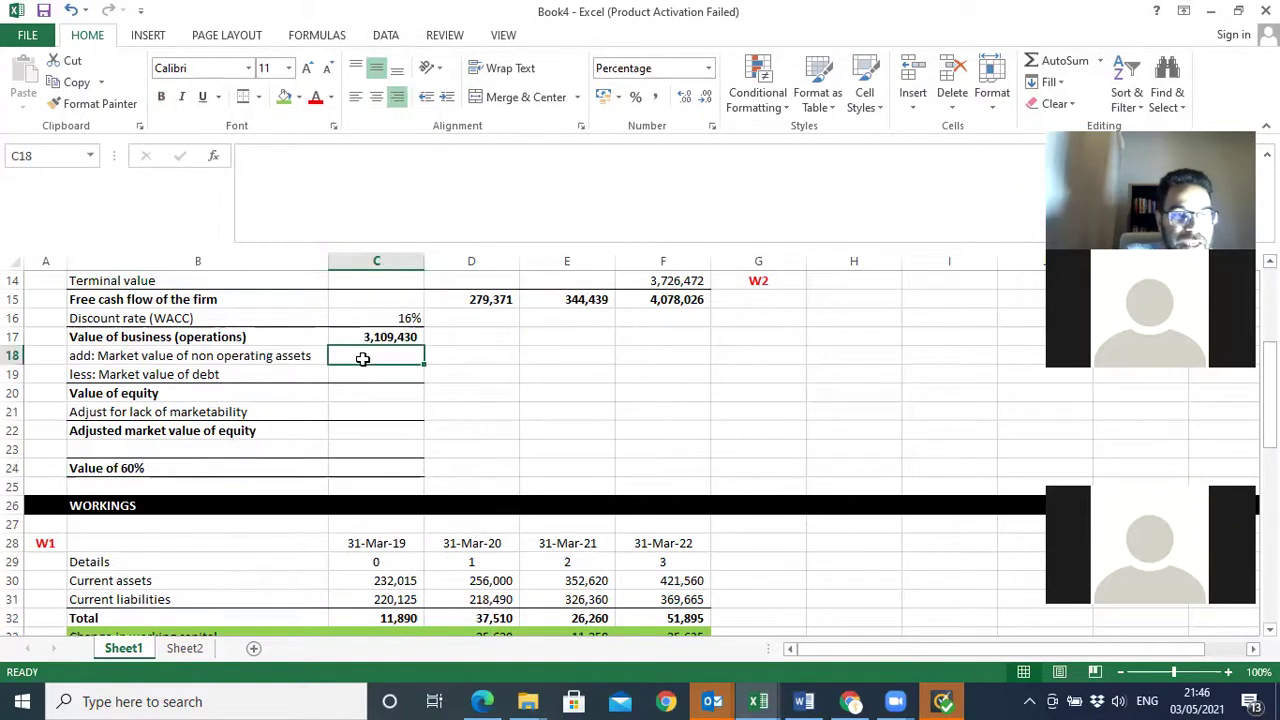
left_click(365, 374)
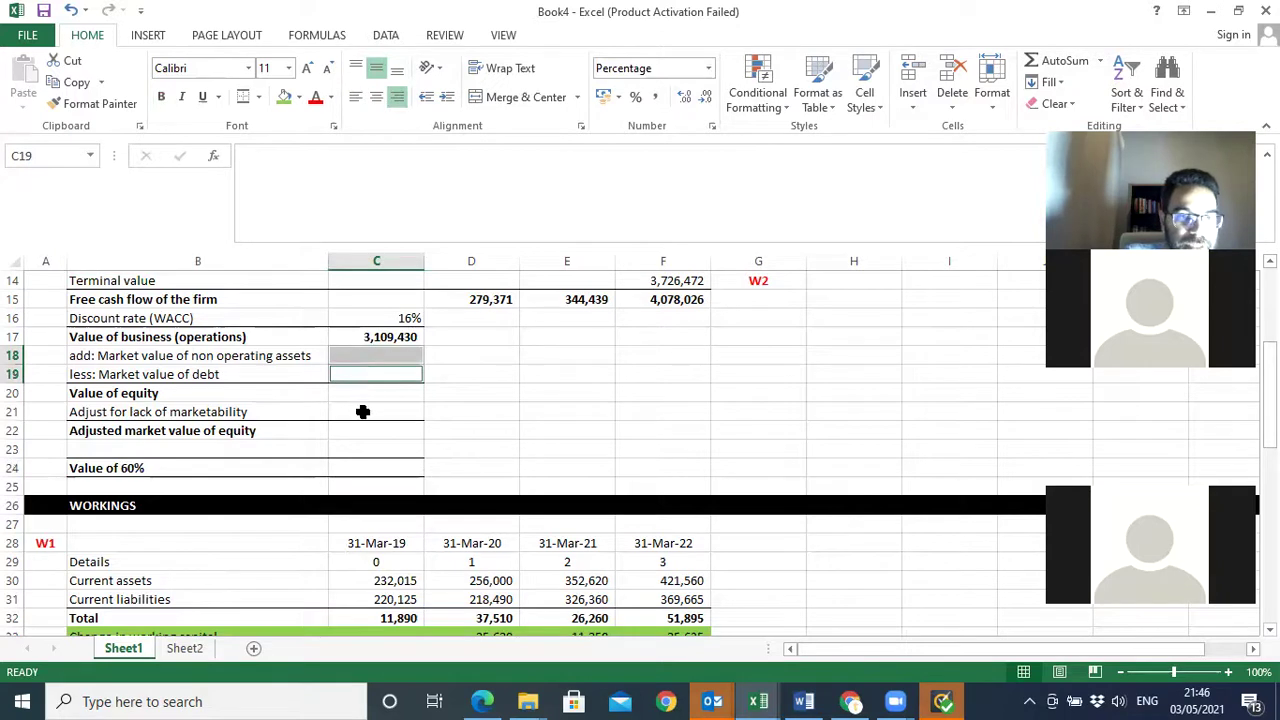
left_click(363, 412)
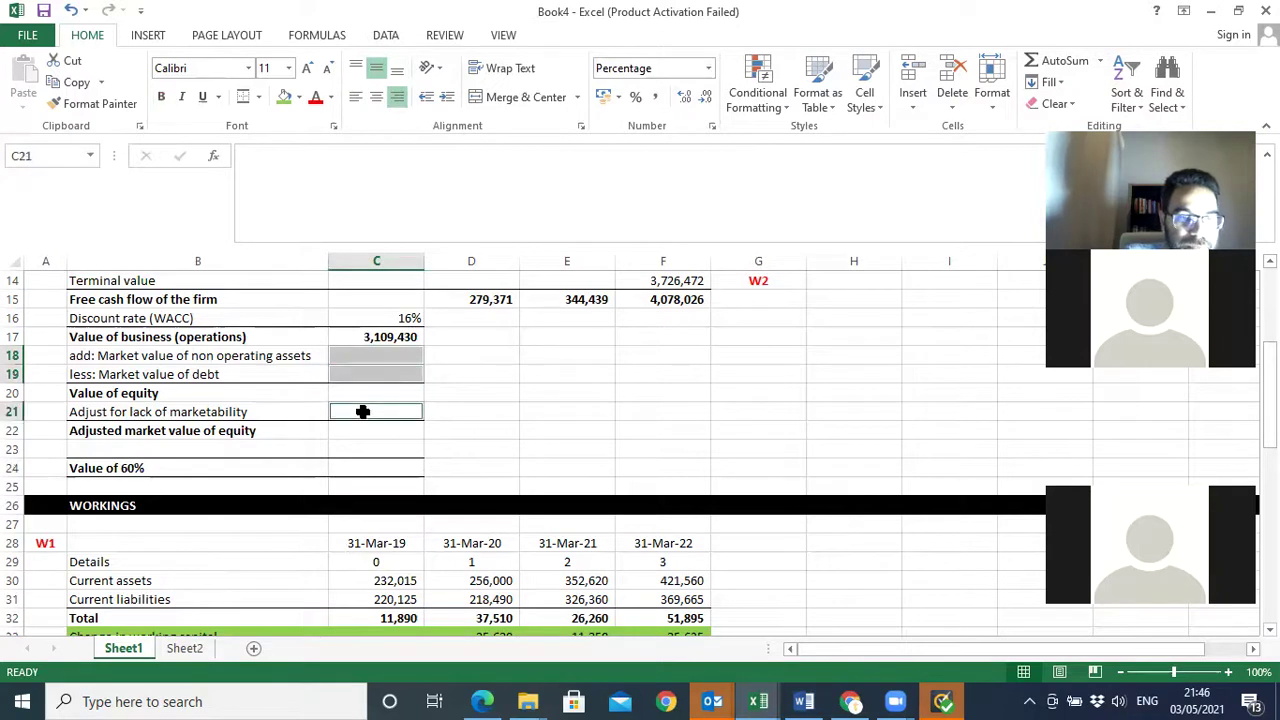
left_click(361, 471)
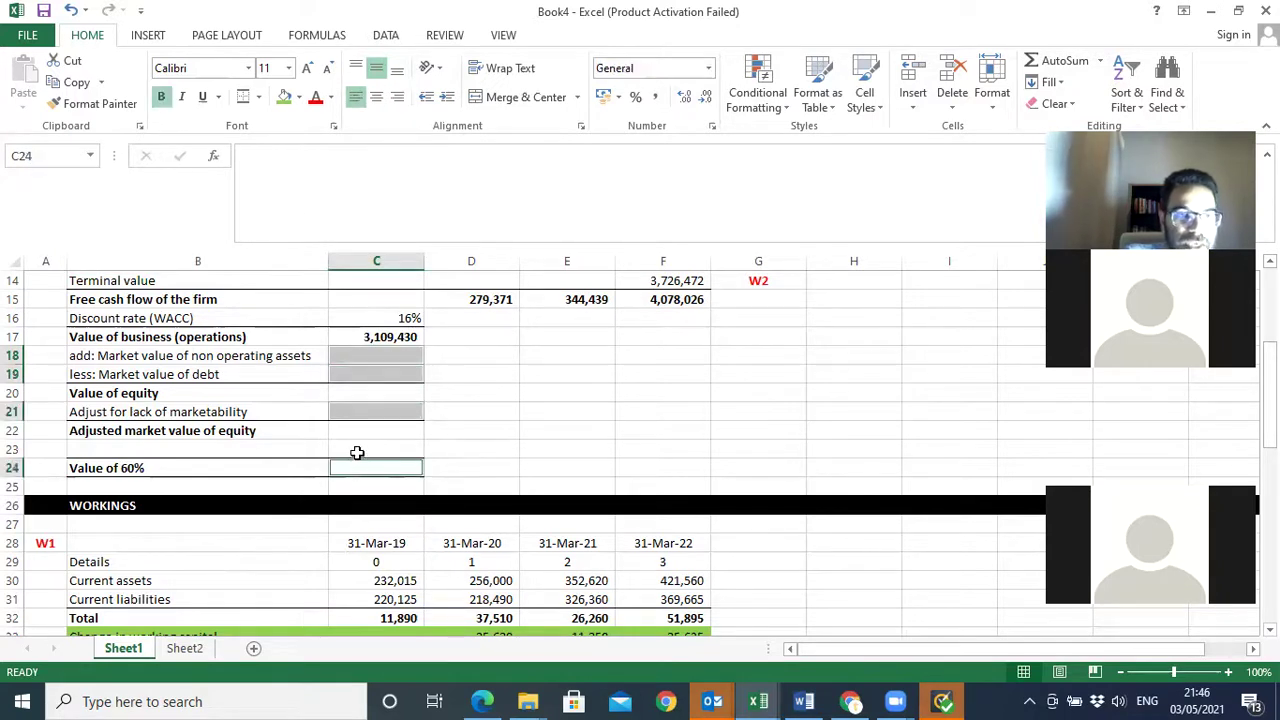
left_click(299, 97)
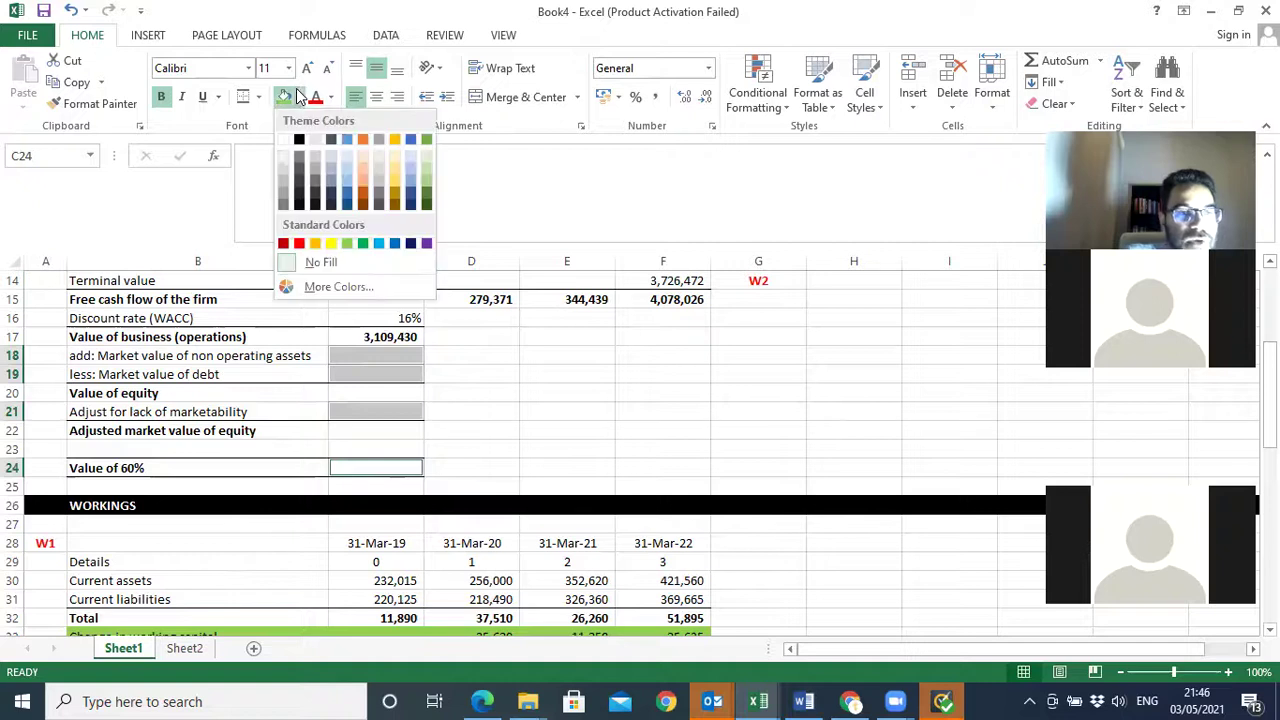
left_click(330, 244)
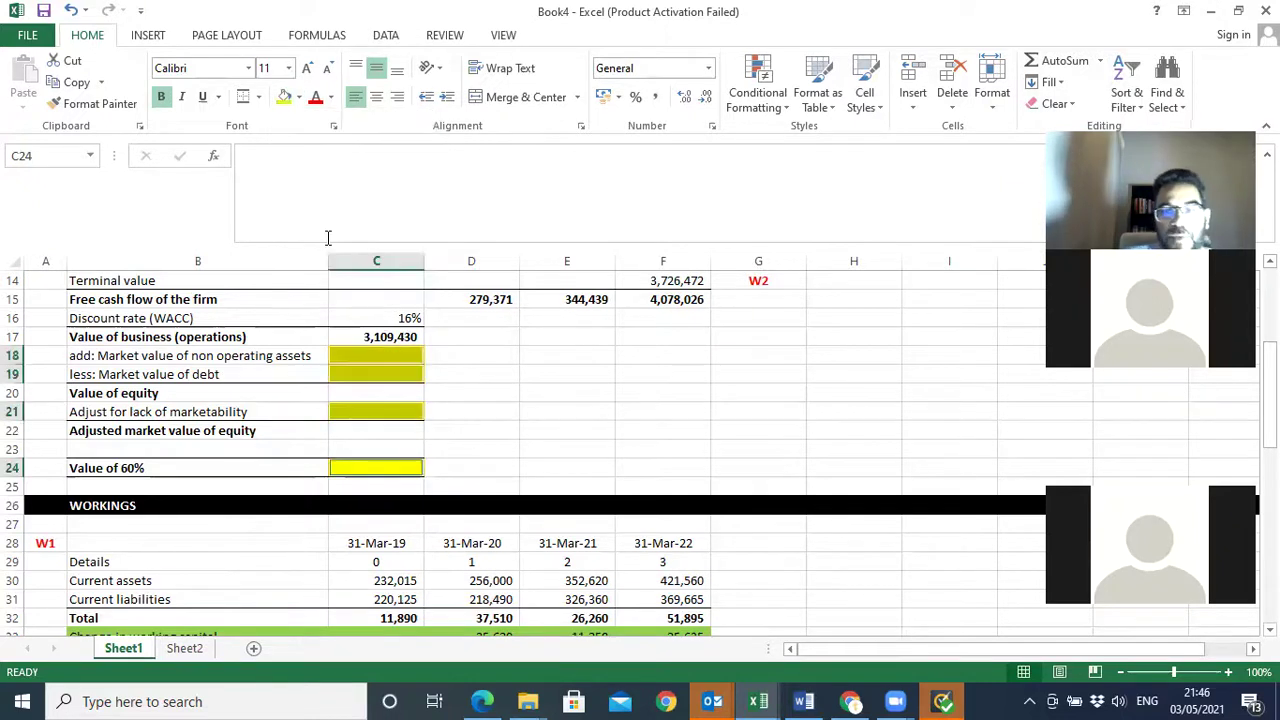
left_click(634, 428)
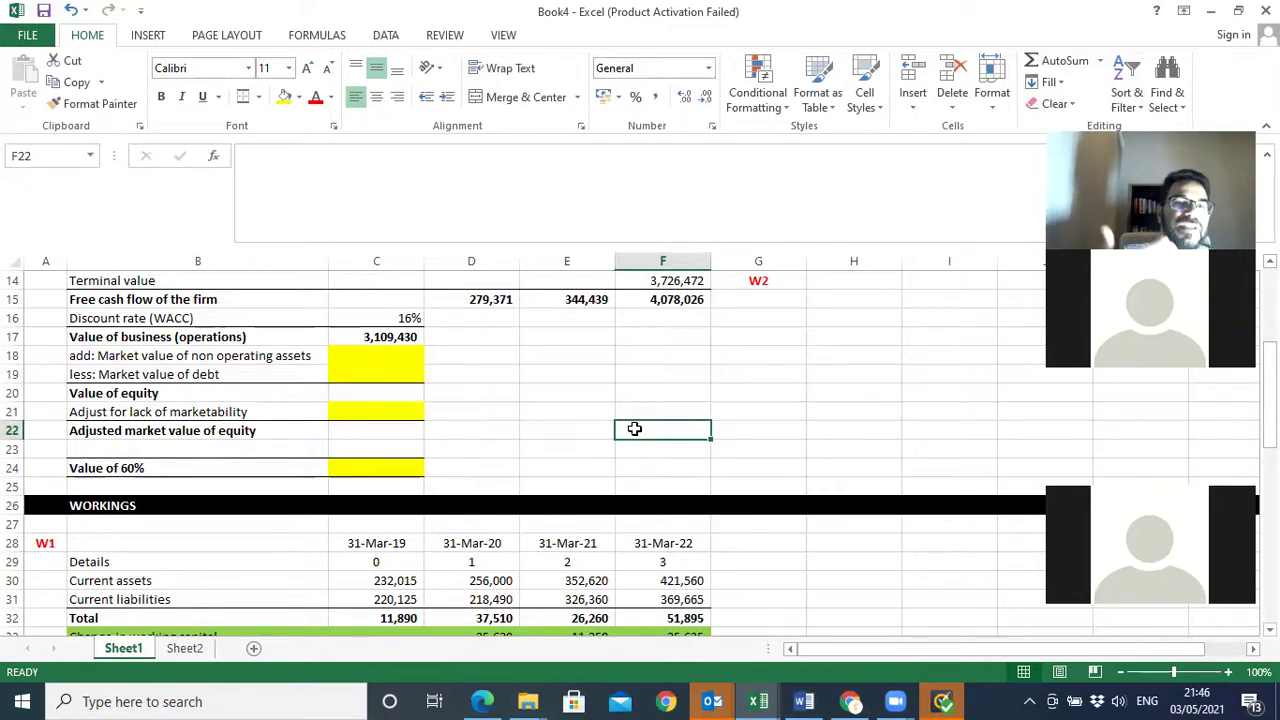
- Review the yellow adjustment cells and the equity value lines in C18:C24
left_click(270, 406)
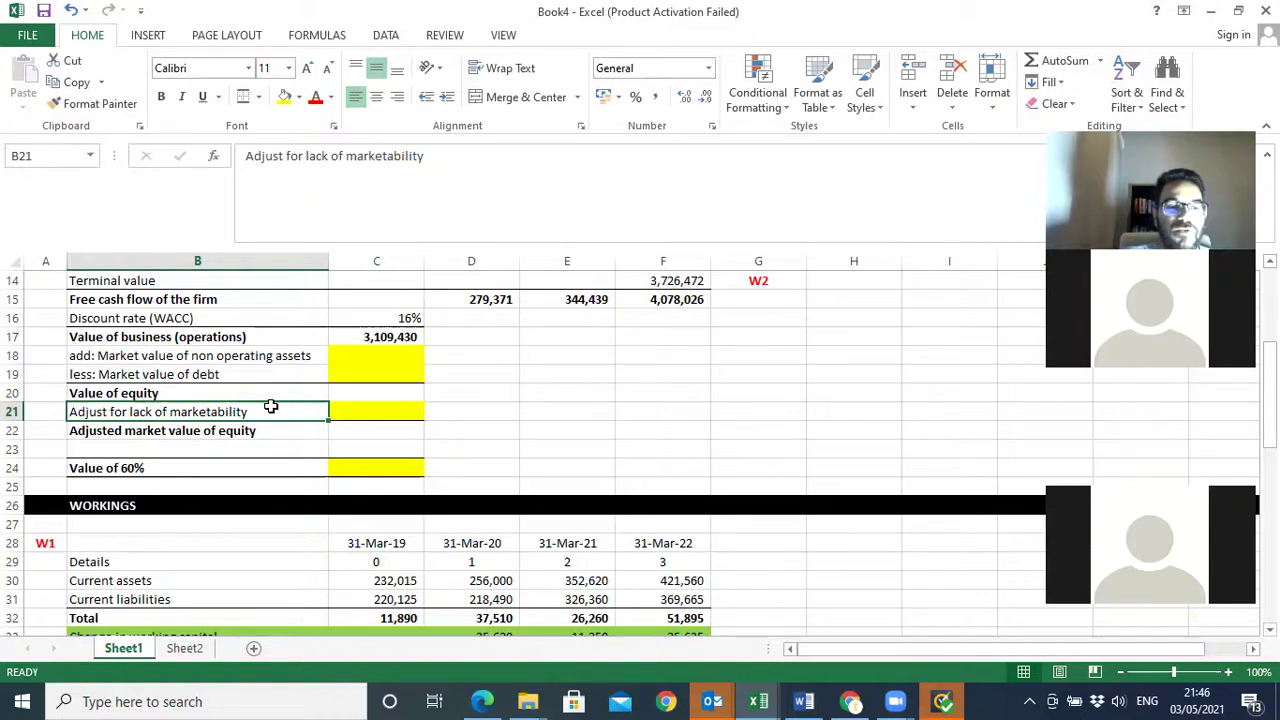
left_click(351, 425)
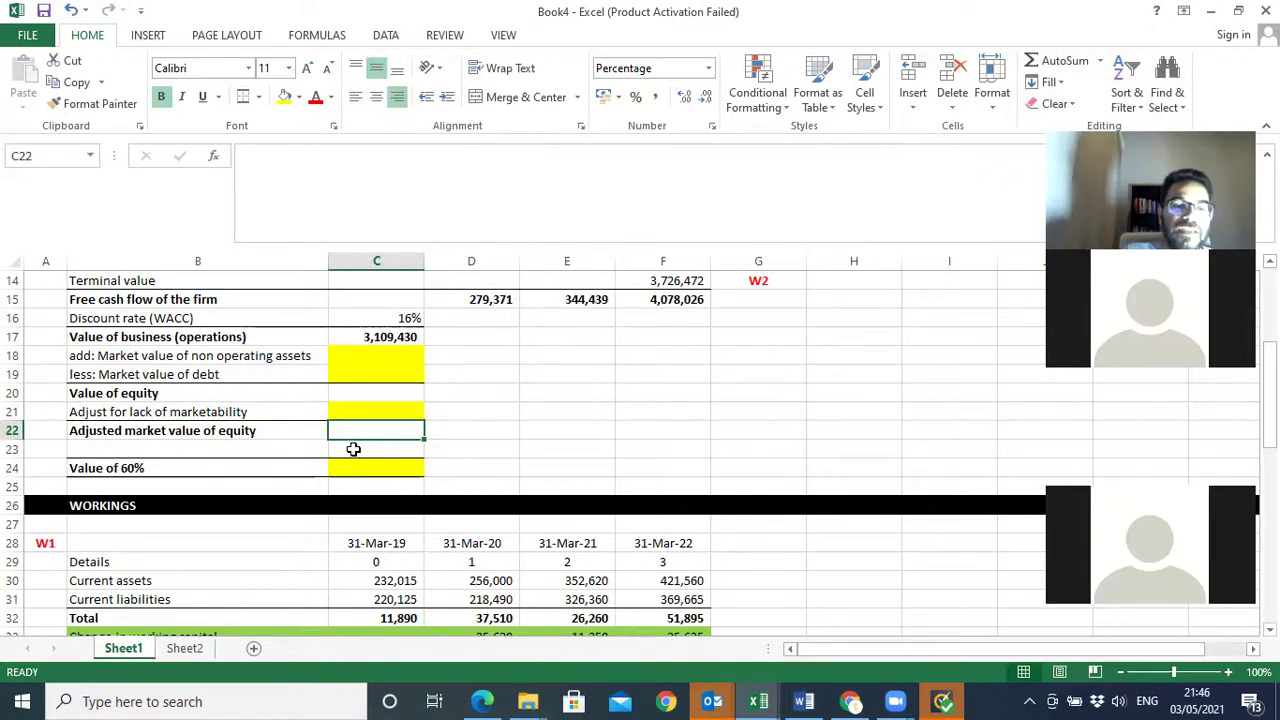
left_click(353, 468)
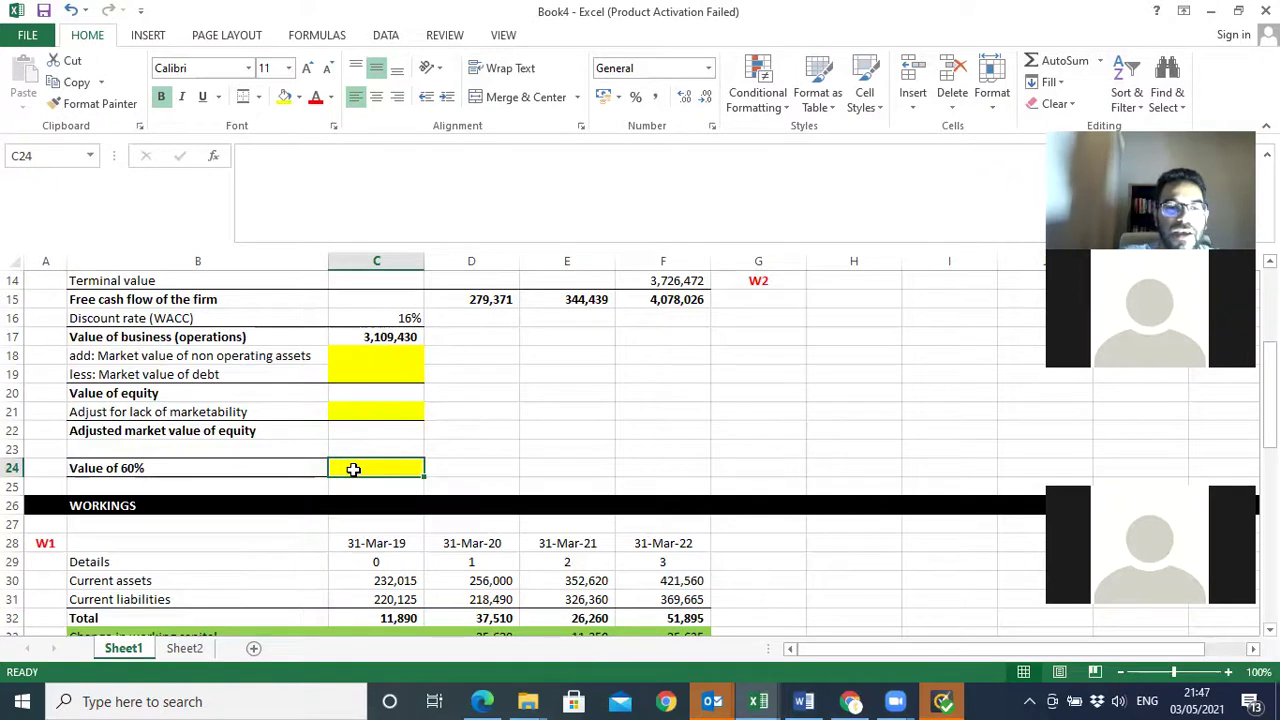
left_click(371, 374)
left_click(369, 352)
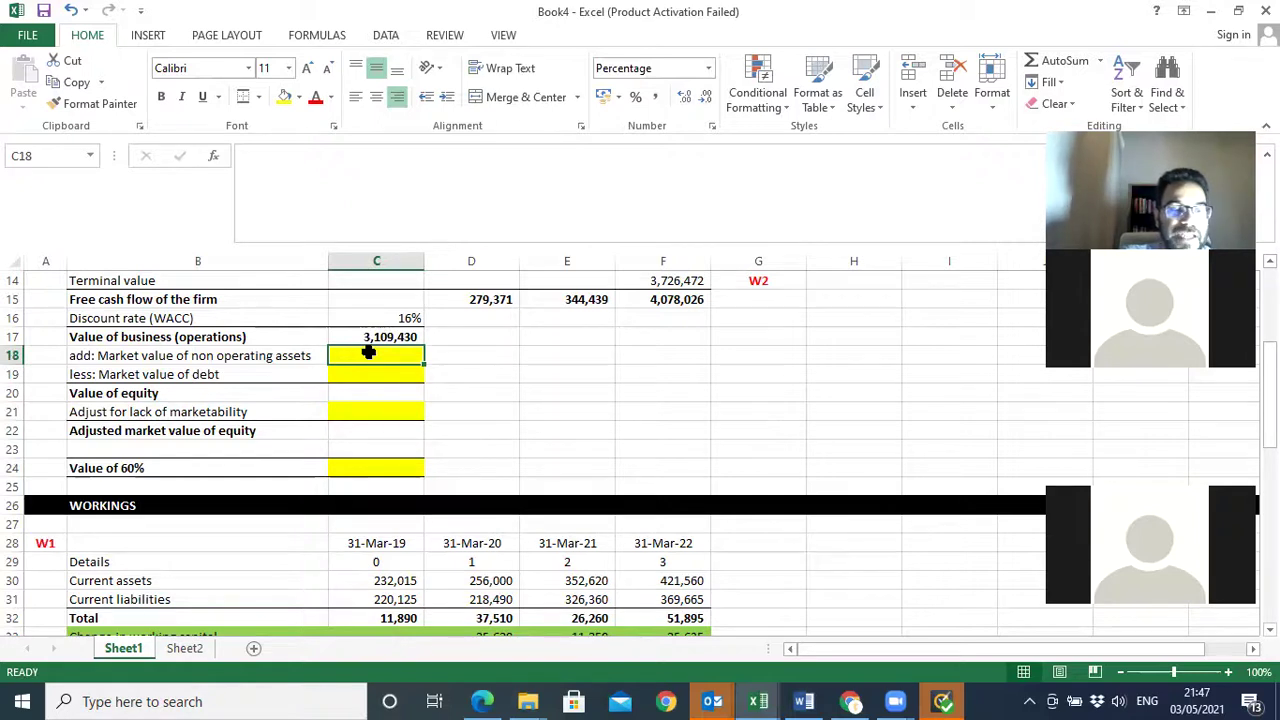
left_click(377, 414)
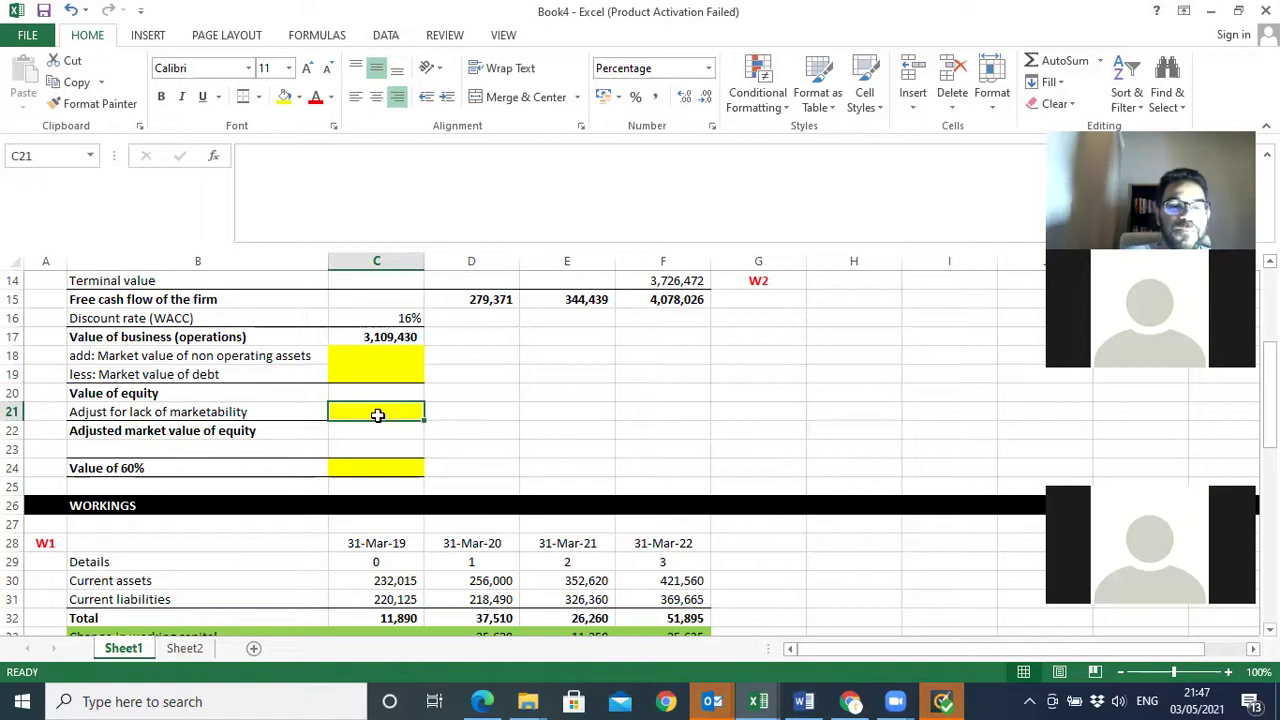
left_click(381, 396)
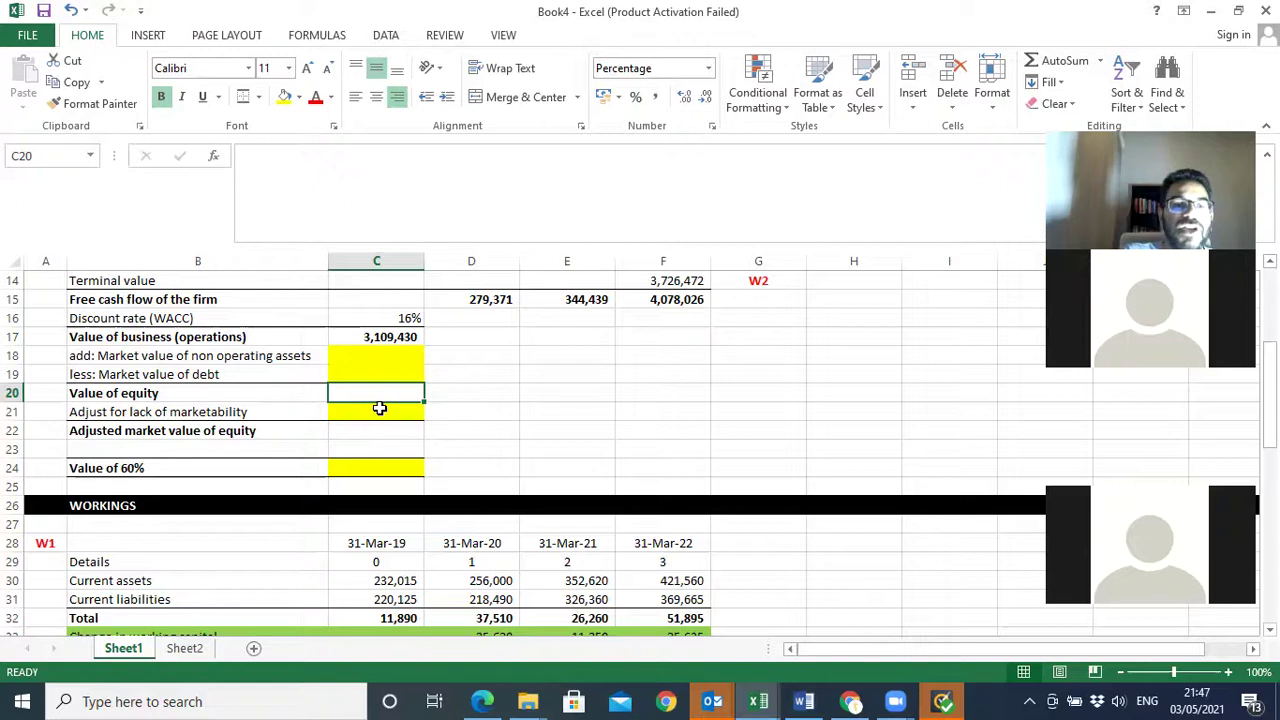
left_click(379, 408)
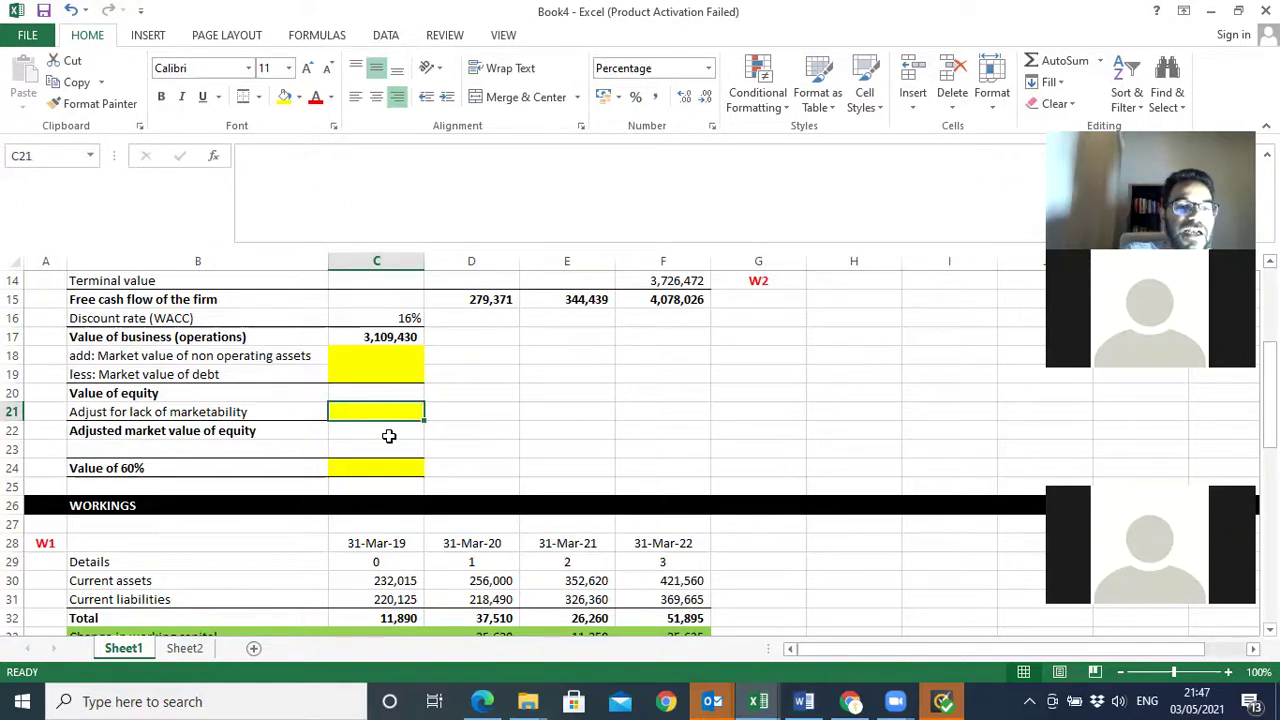
left_click(389, 433)
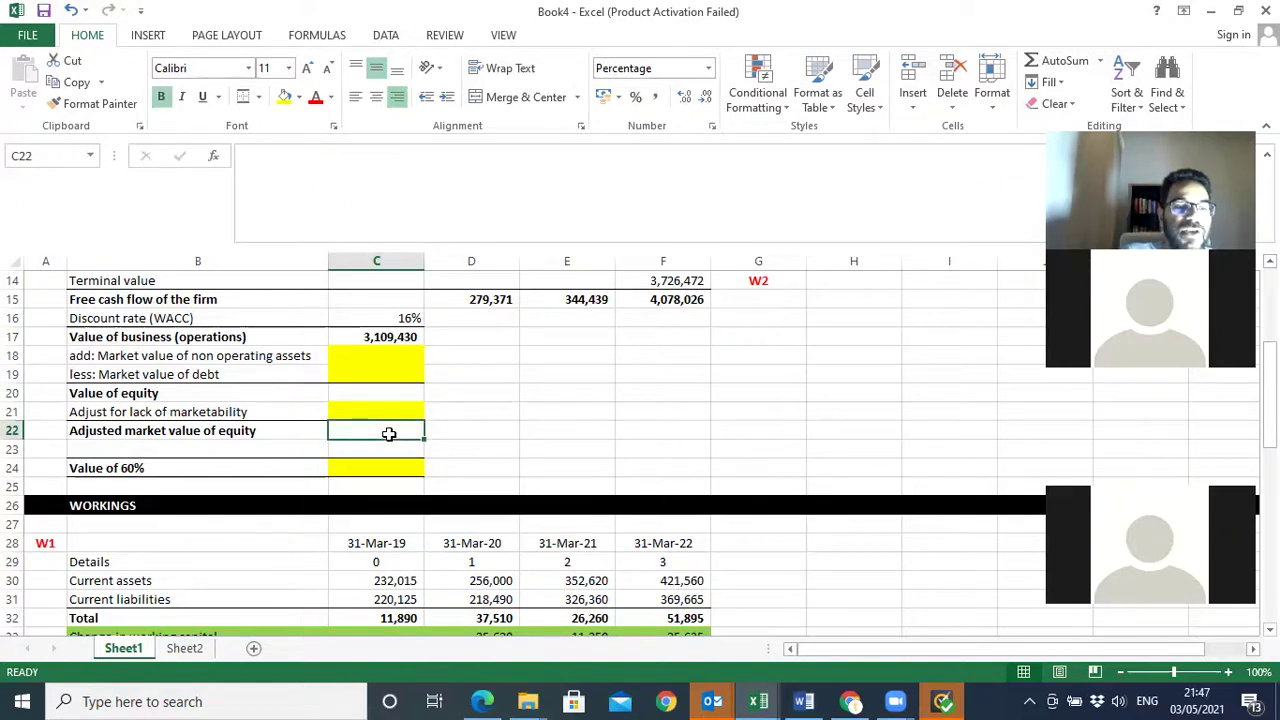
- Add the prefix "less:" to the lack of marketability label in B21
left_click(160, 411)
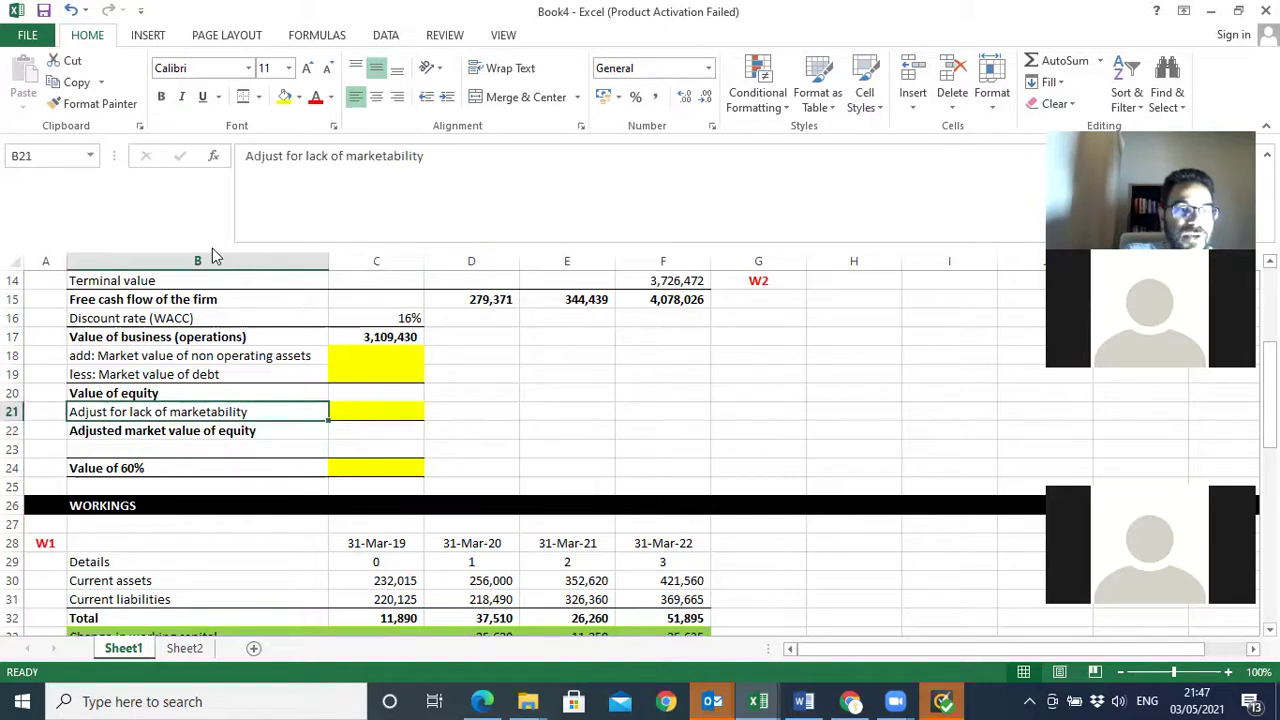
left_click(247, 157)
type("less:")
key("Return")
key("Return")
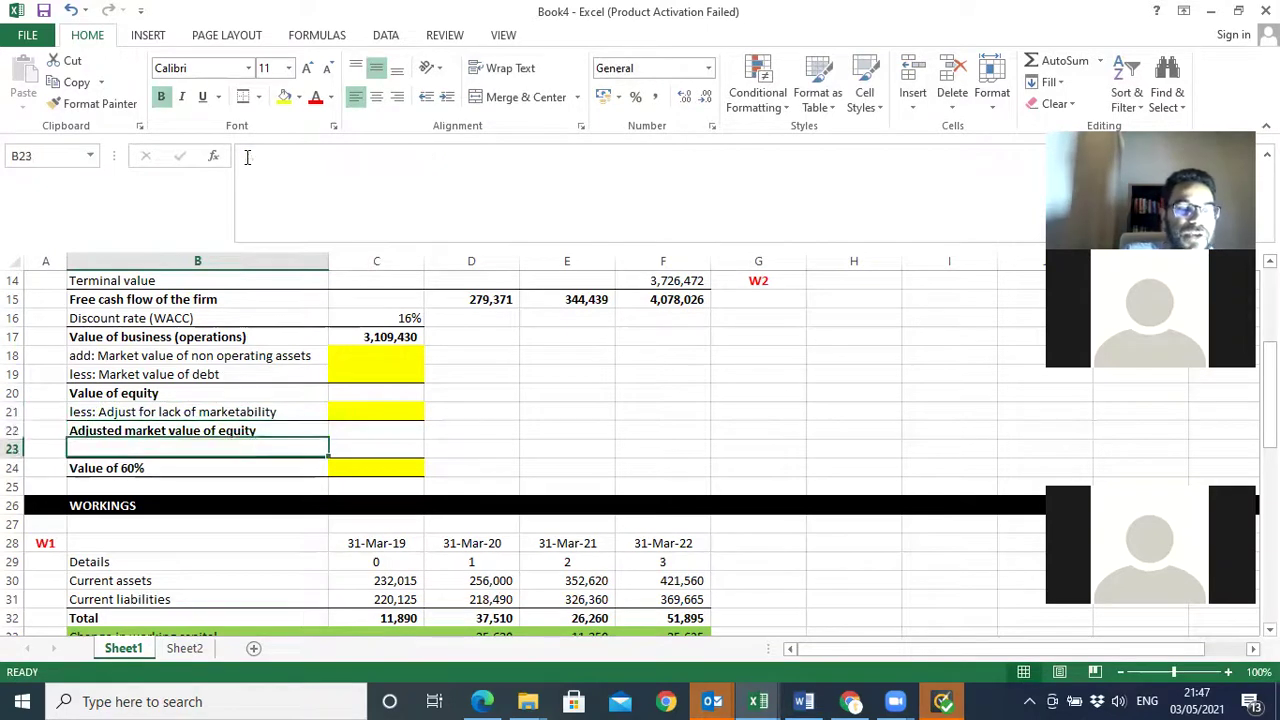
key("Return")
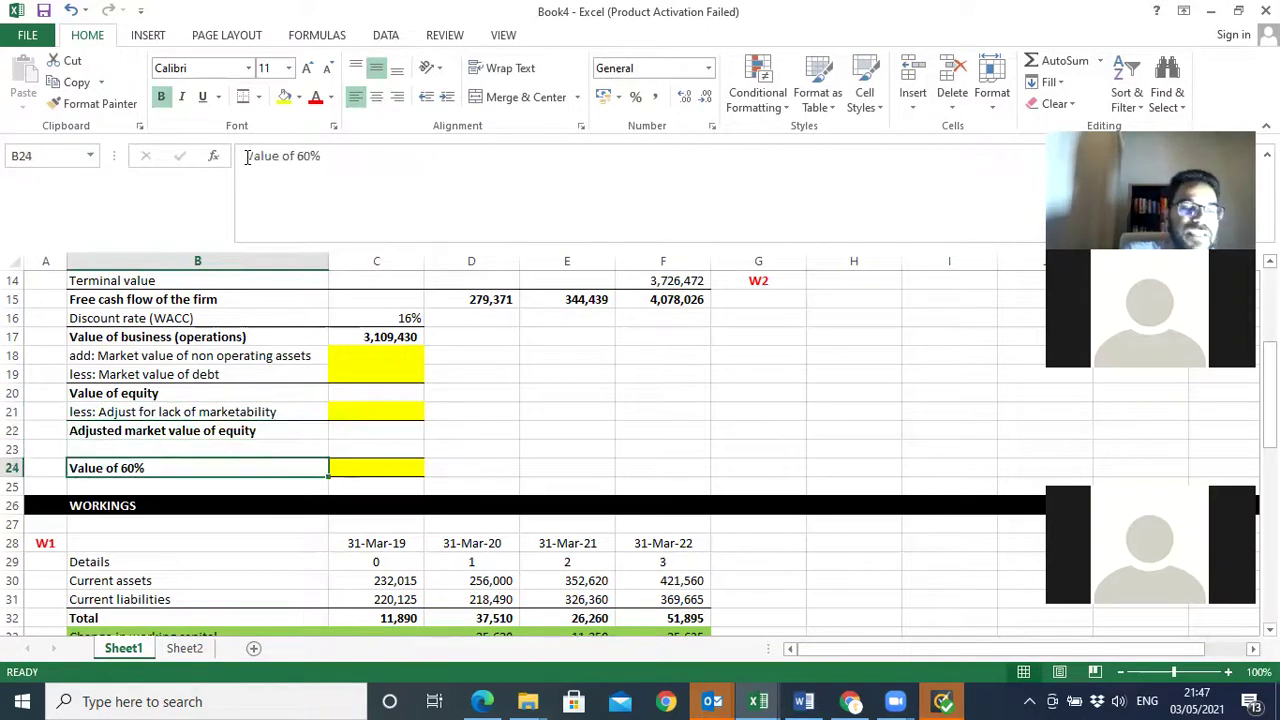
left_click(410, 468)
left_click(389, 428)
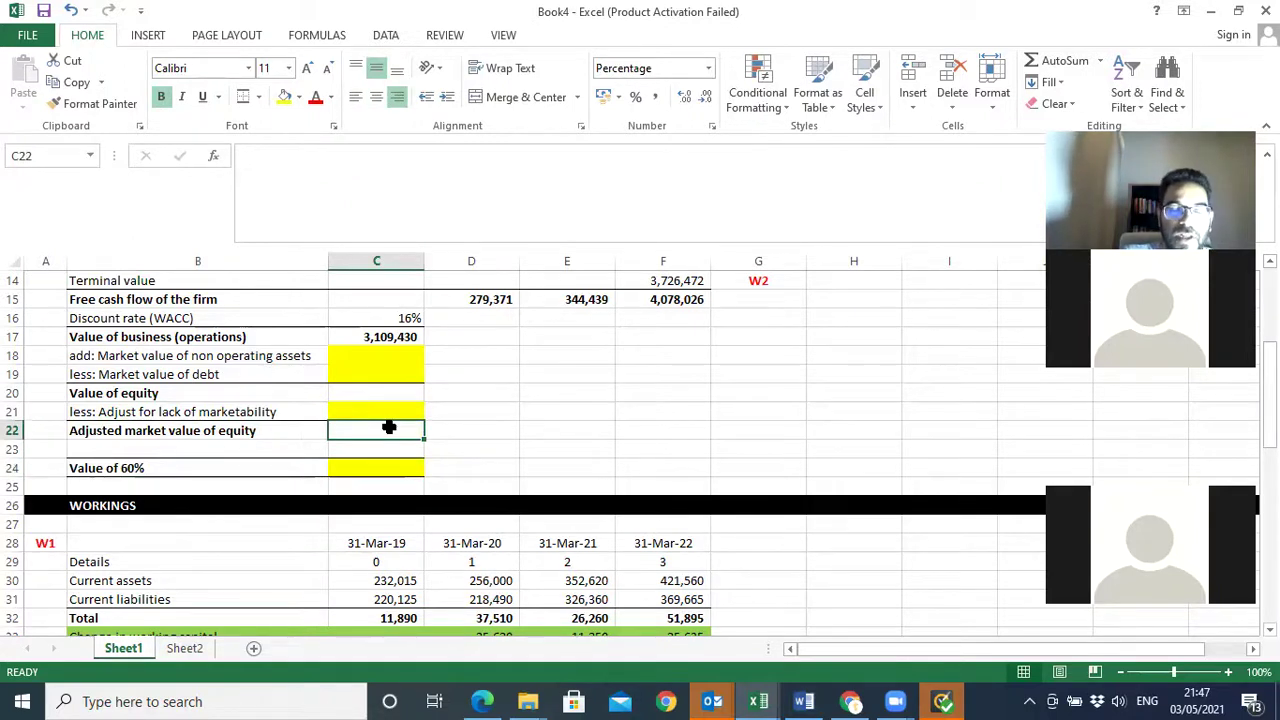
left_click(741, 410)
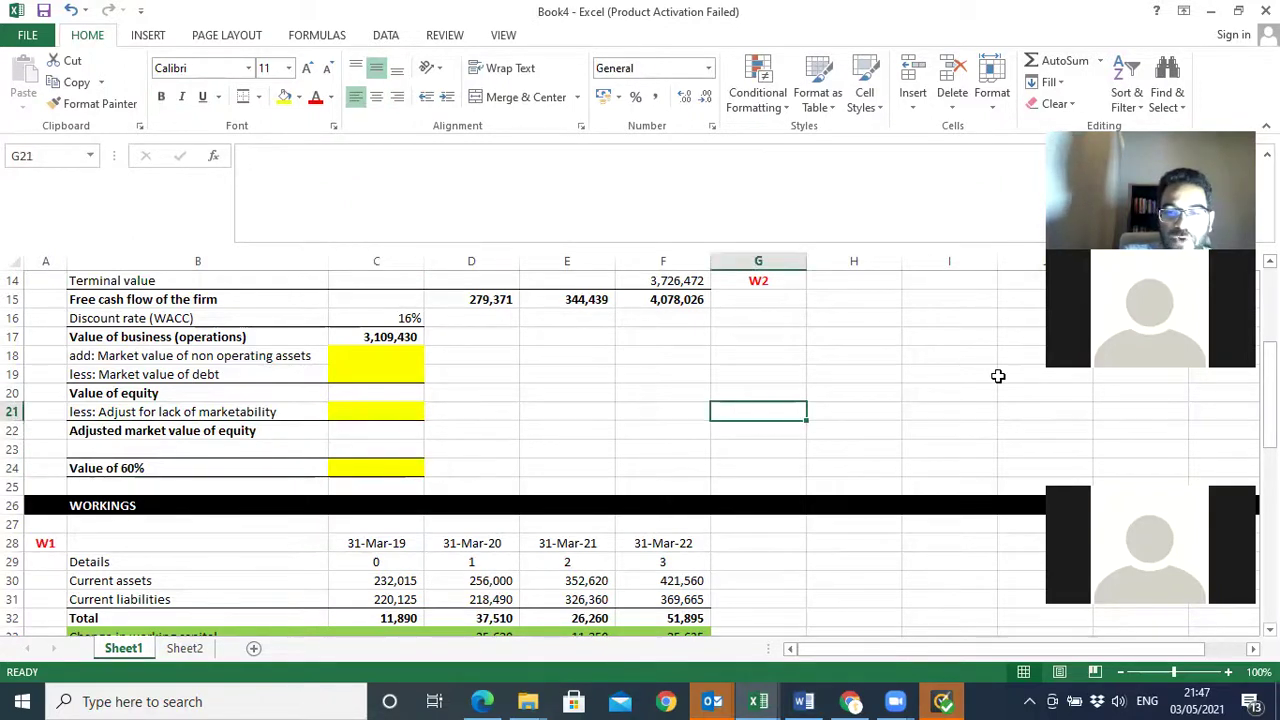